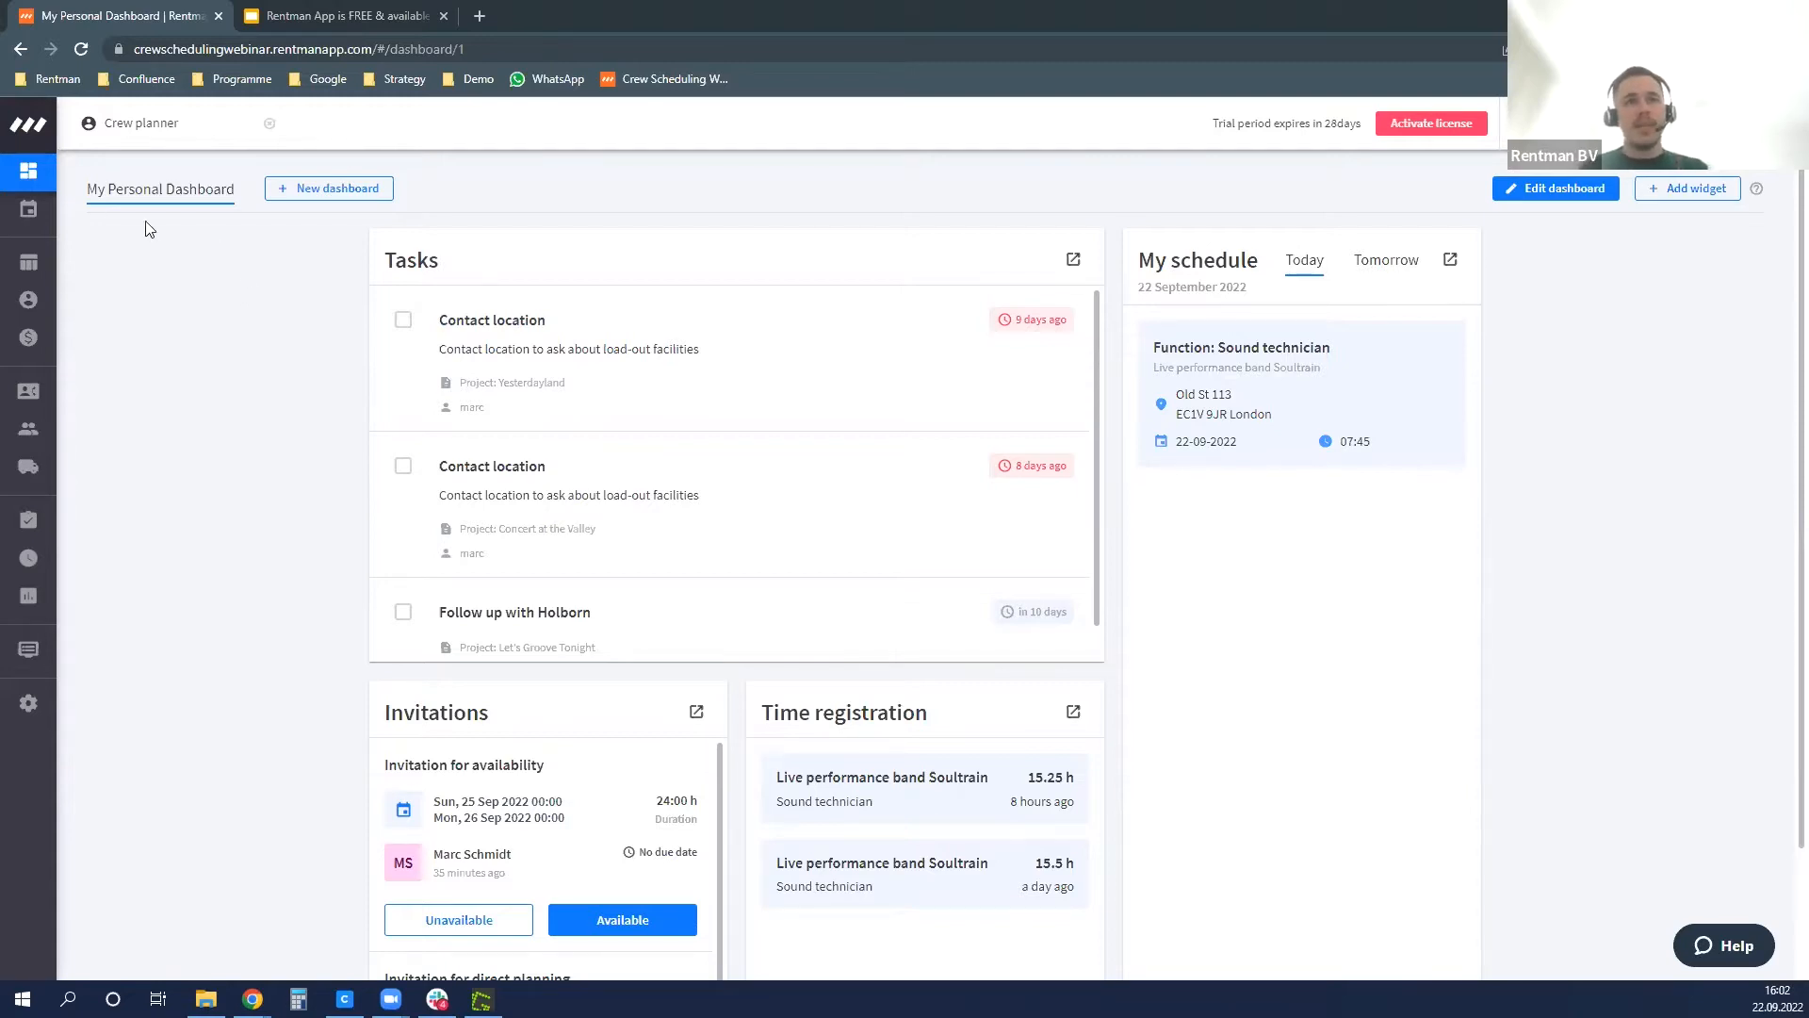
# - Review the personal dashboard's task deadlines and display tomorrow's entries in the My schedule widget
pyautogui.moveTo(43, 180)
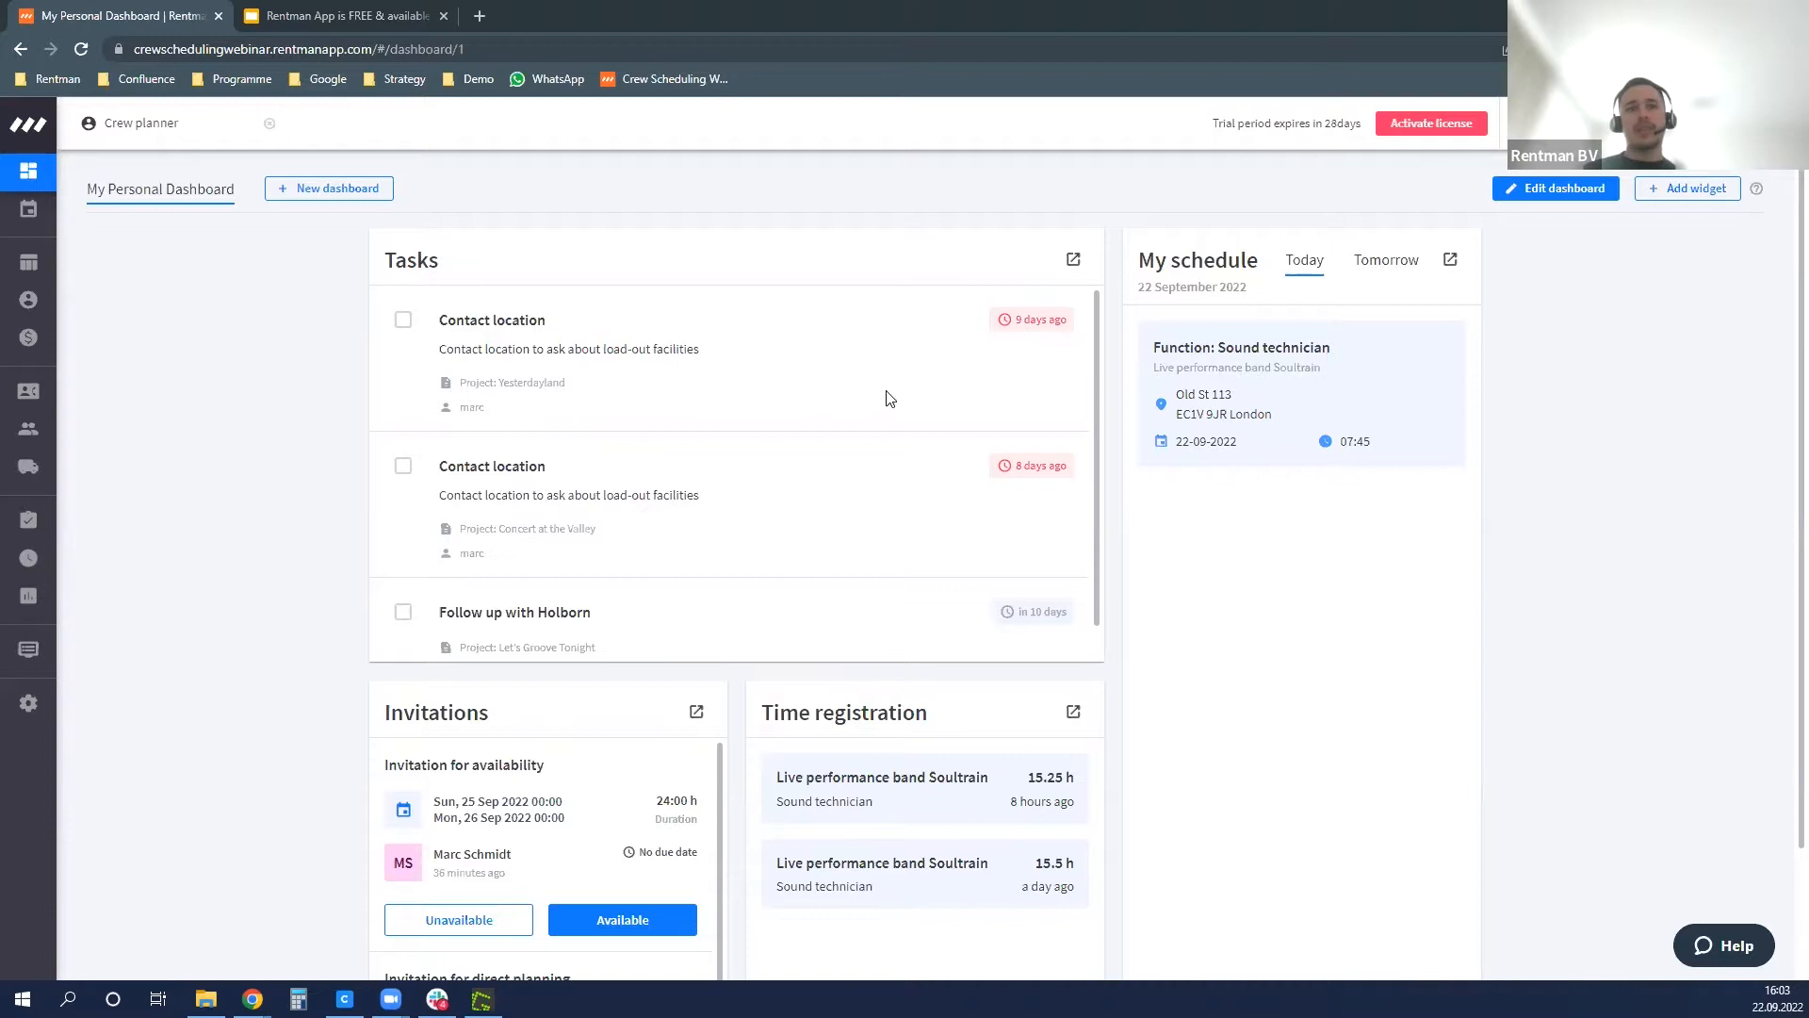
pyautogui.moveTo(1018, 328)
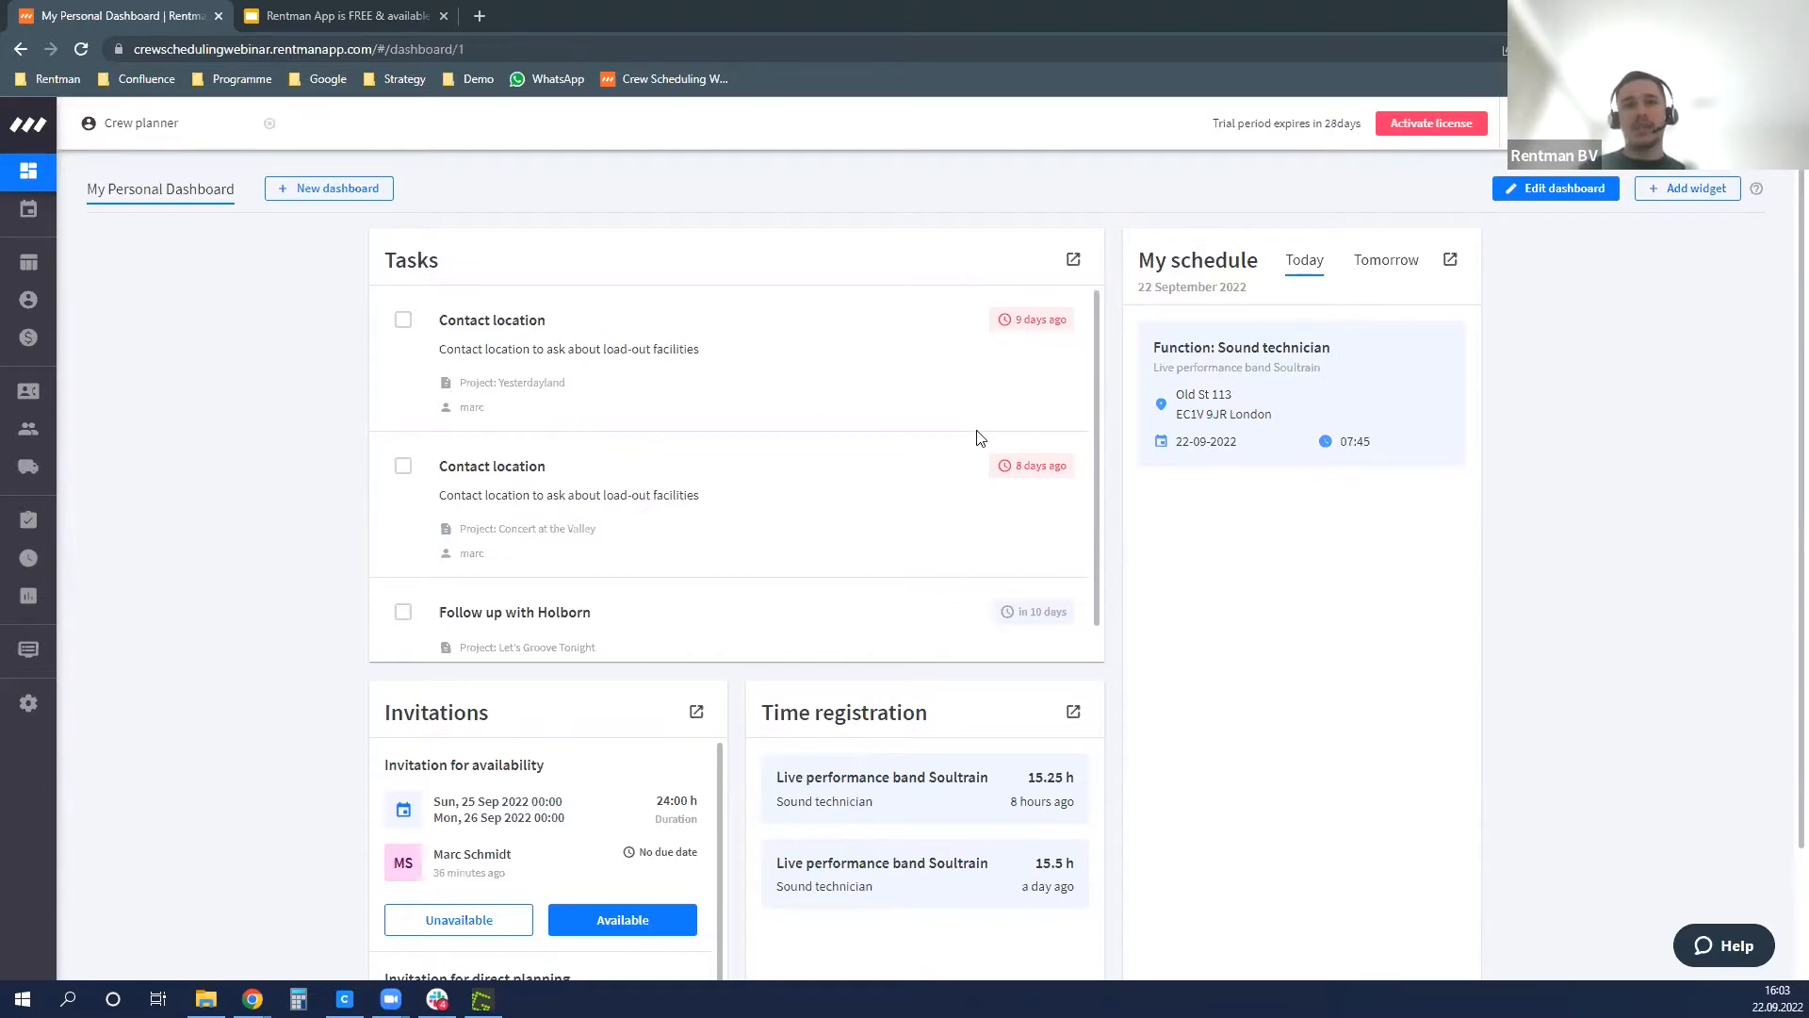
pyautogui.scroll(-1, 942, 434)
pyautogui.moveTo(1027, 583)
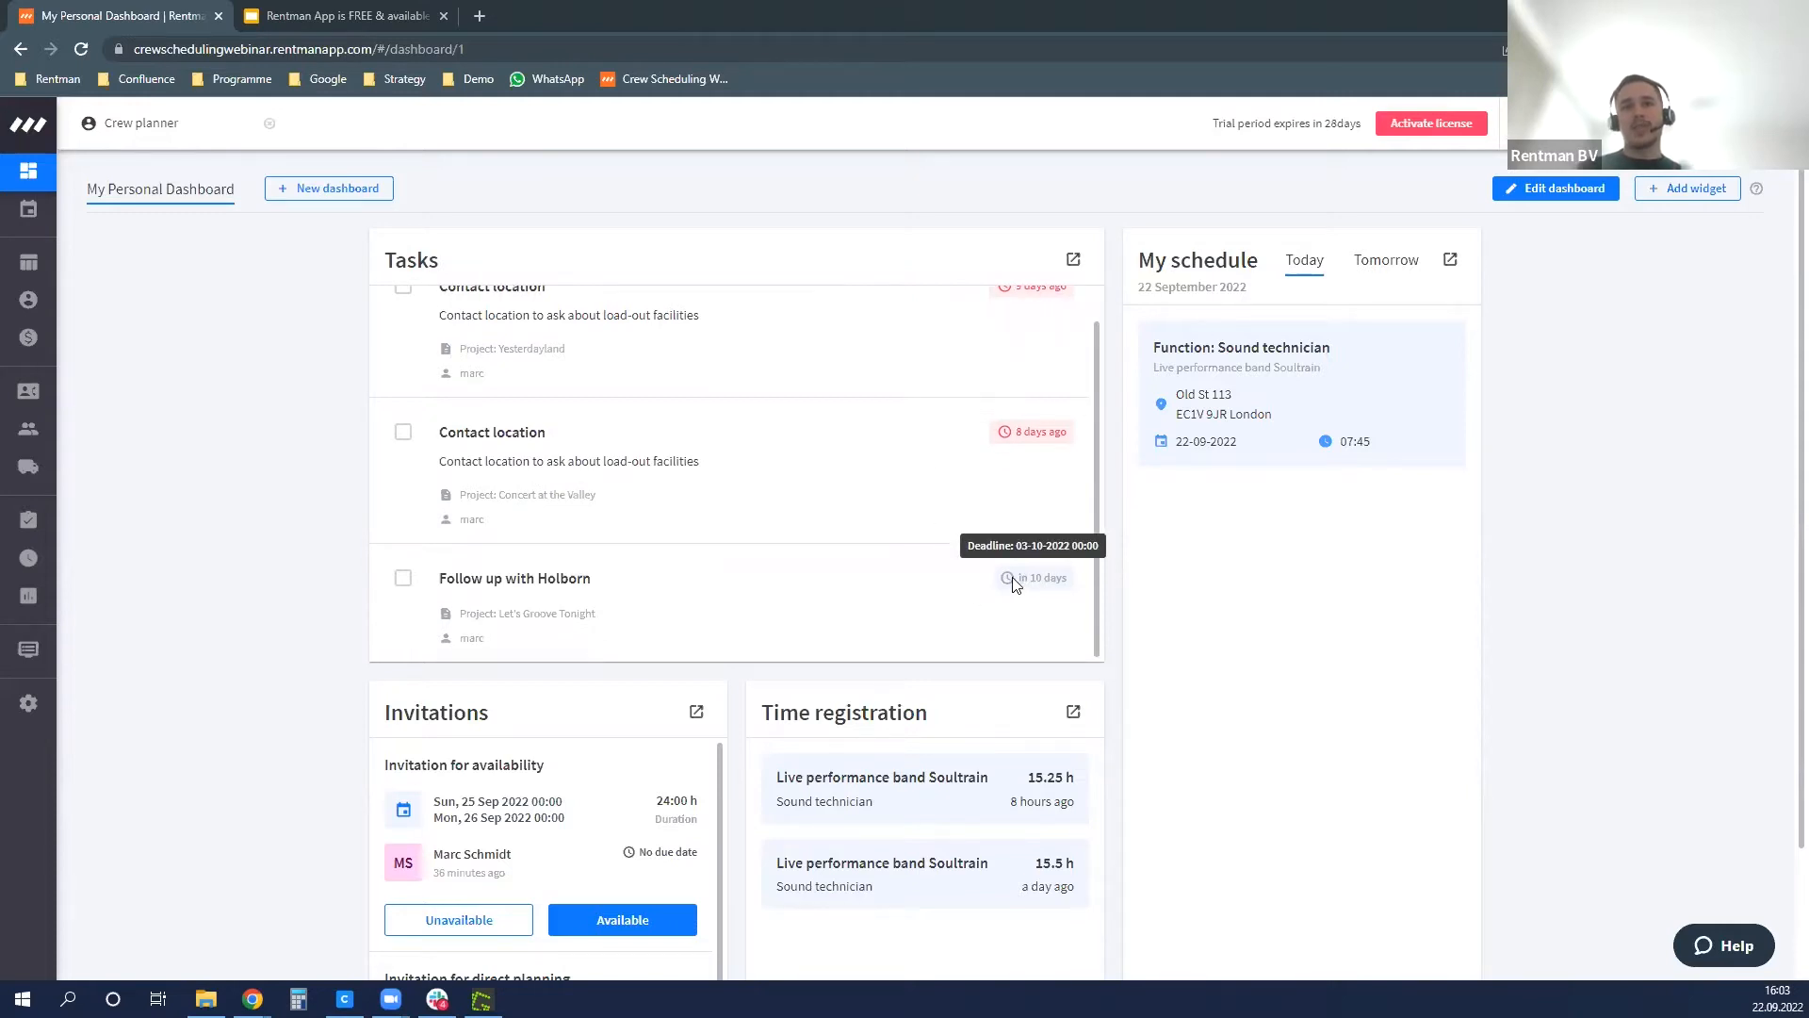
pyautogui.scroll(1, 958, 562)
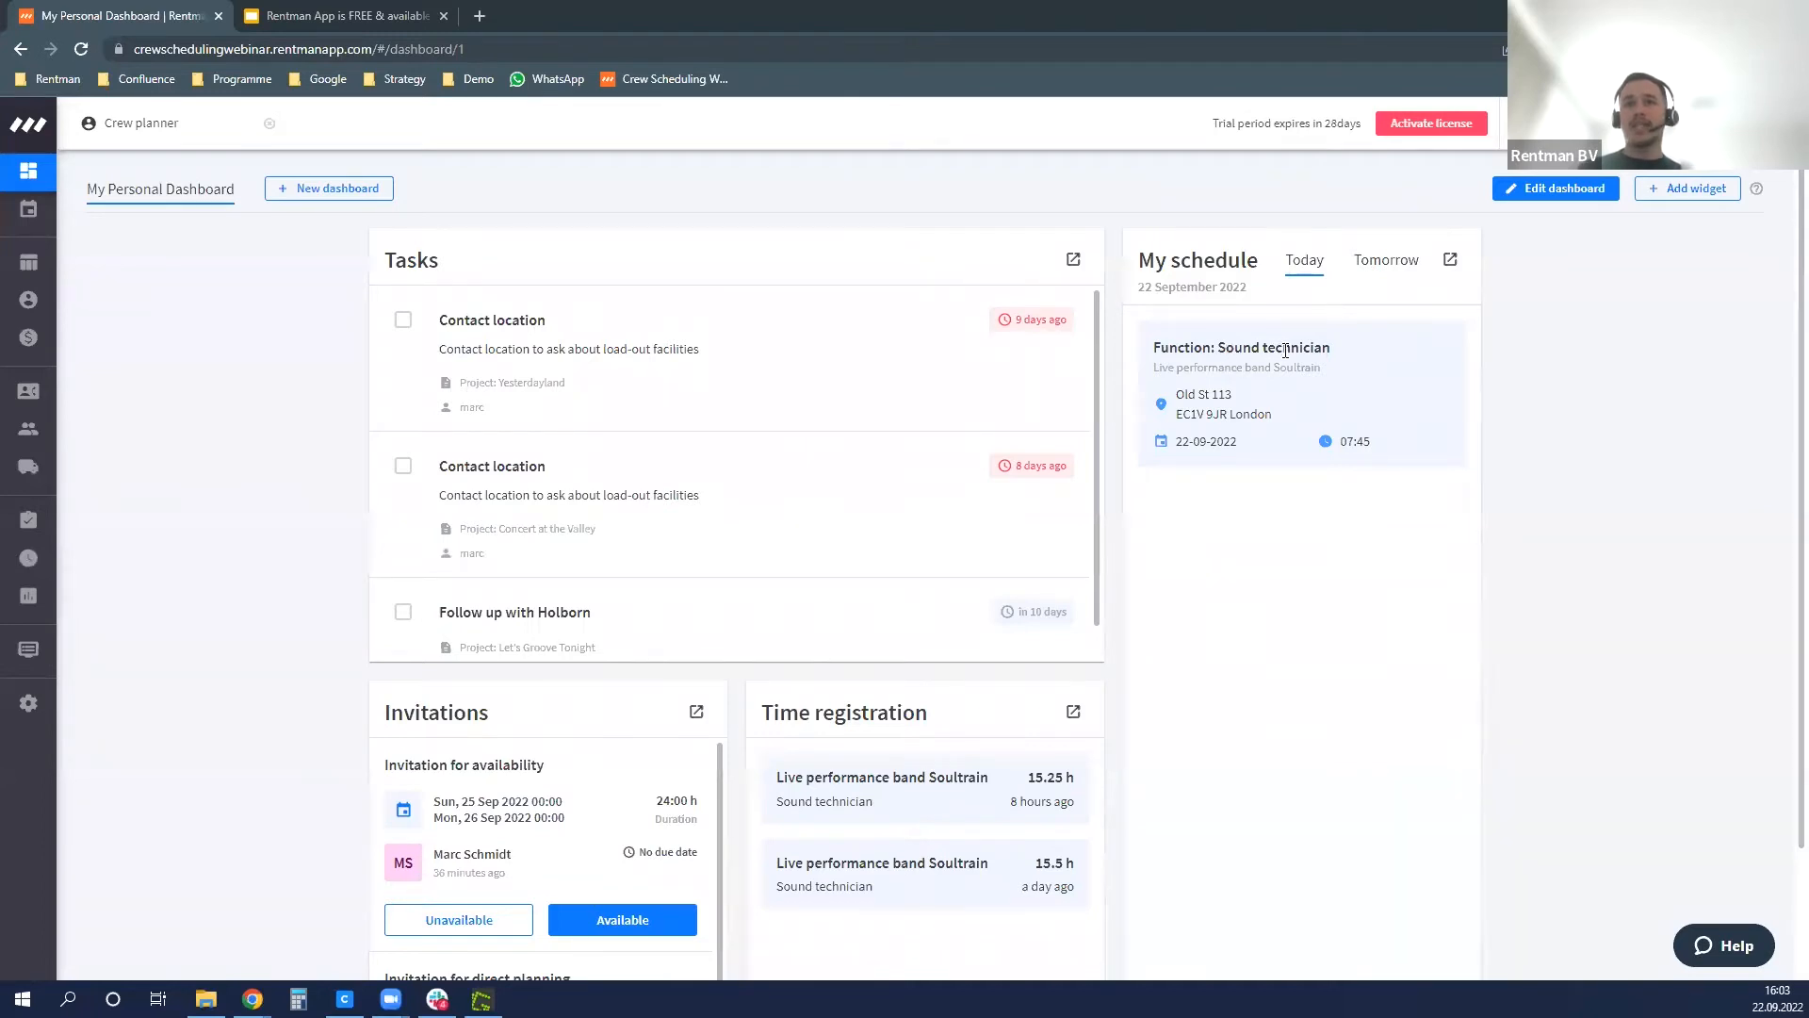
pyautogui.click(1378, 268)
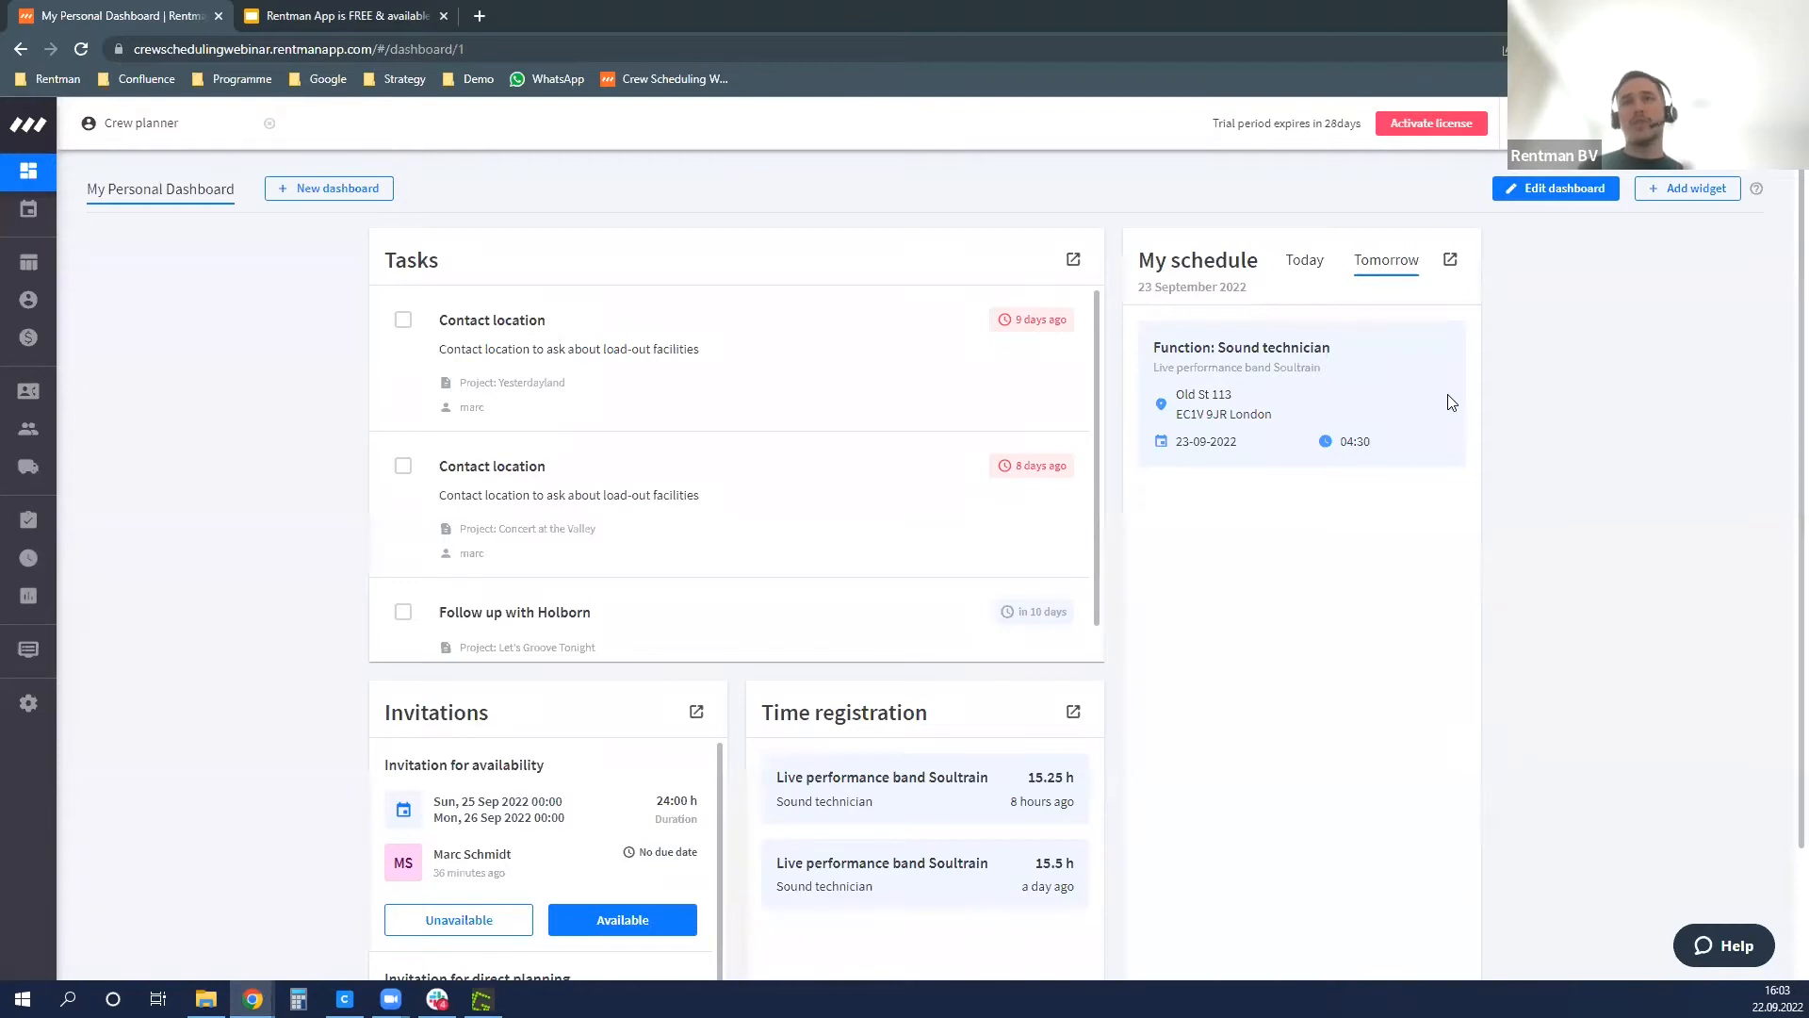
pyautogui.scroll(-2, 1332, 408)
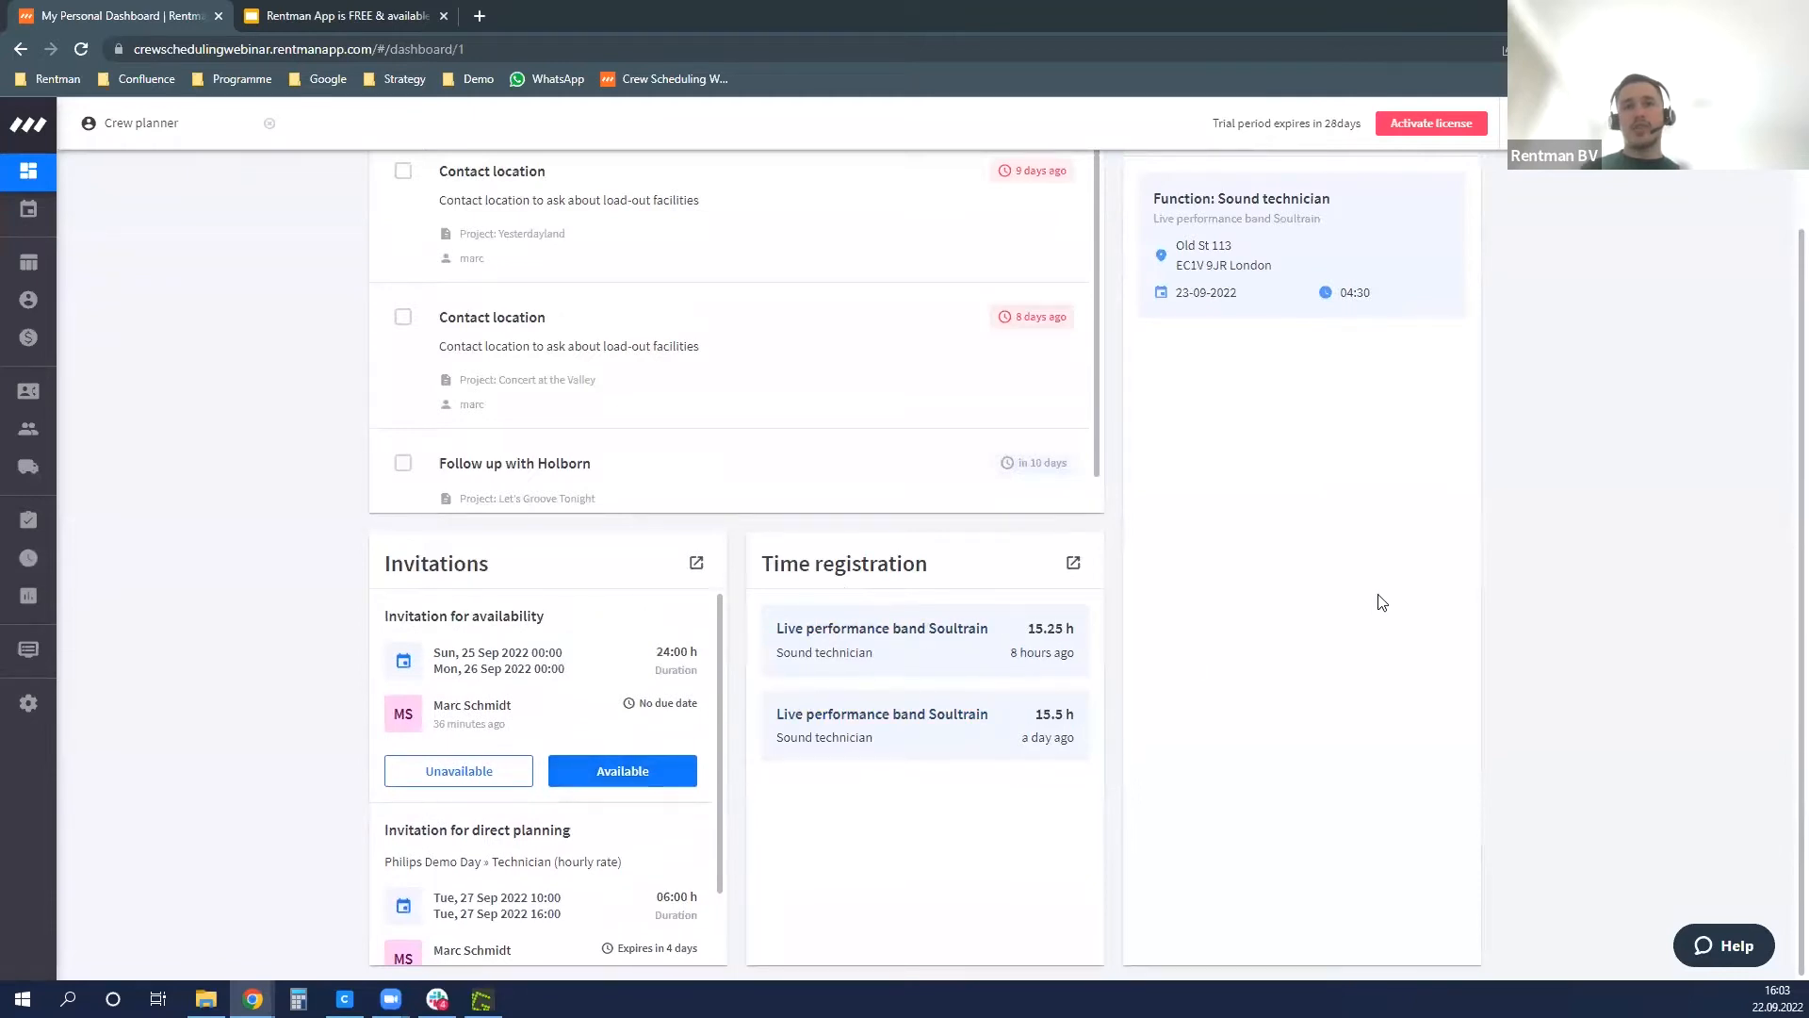
pyautogui.scroll(2, 1394, 584)
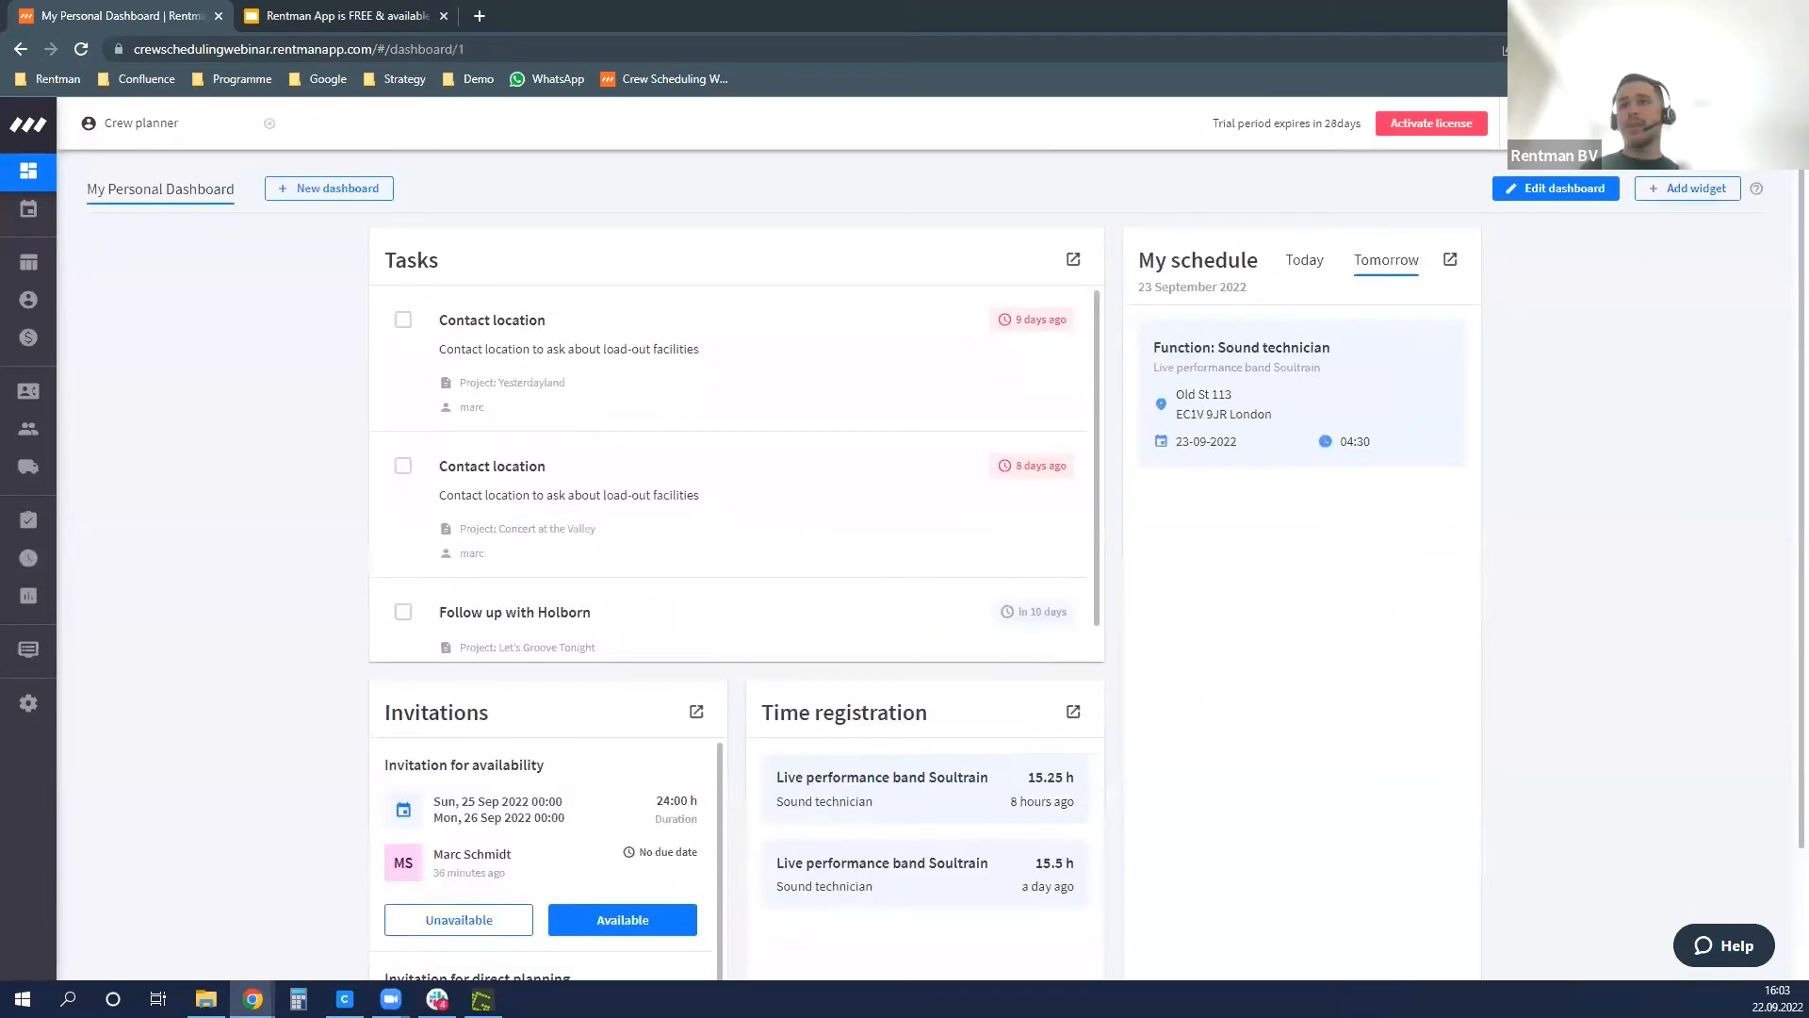
# - Read the What's new release notes on the crew planner improvements and close them
pyautogui.click(1749, 123)
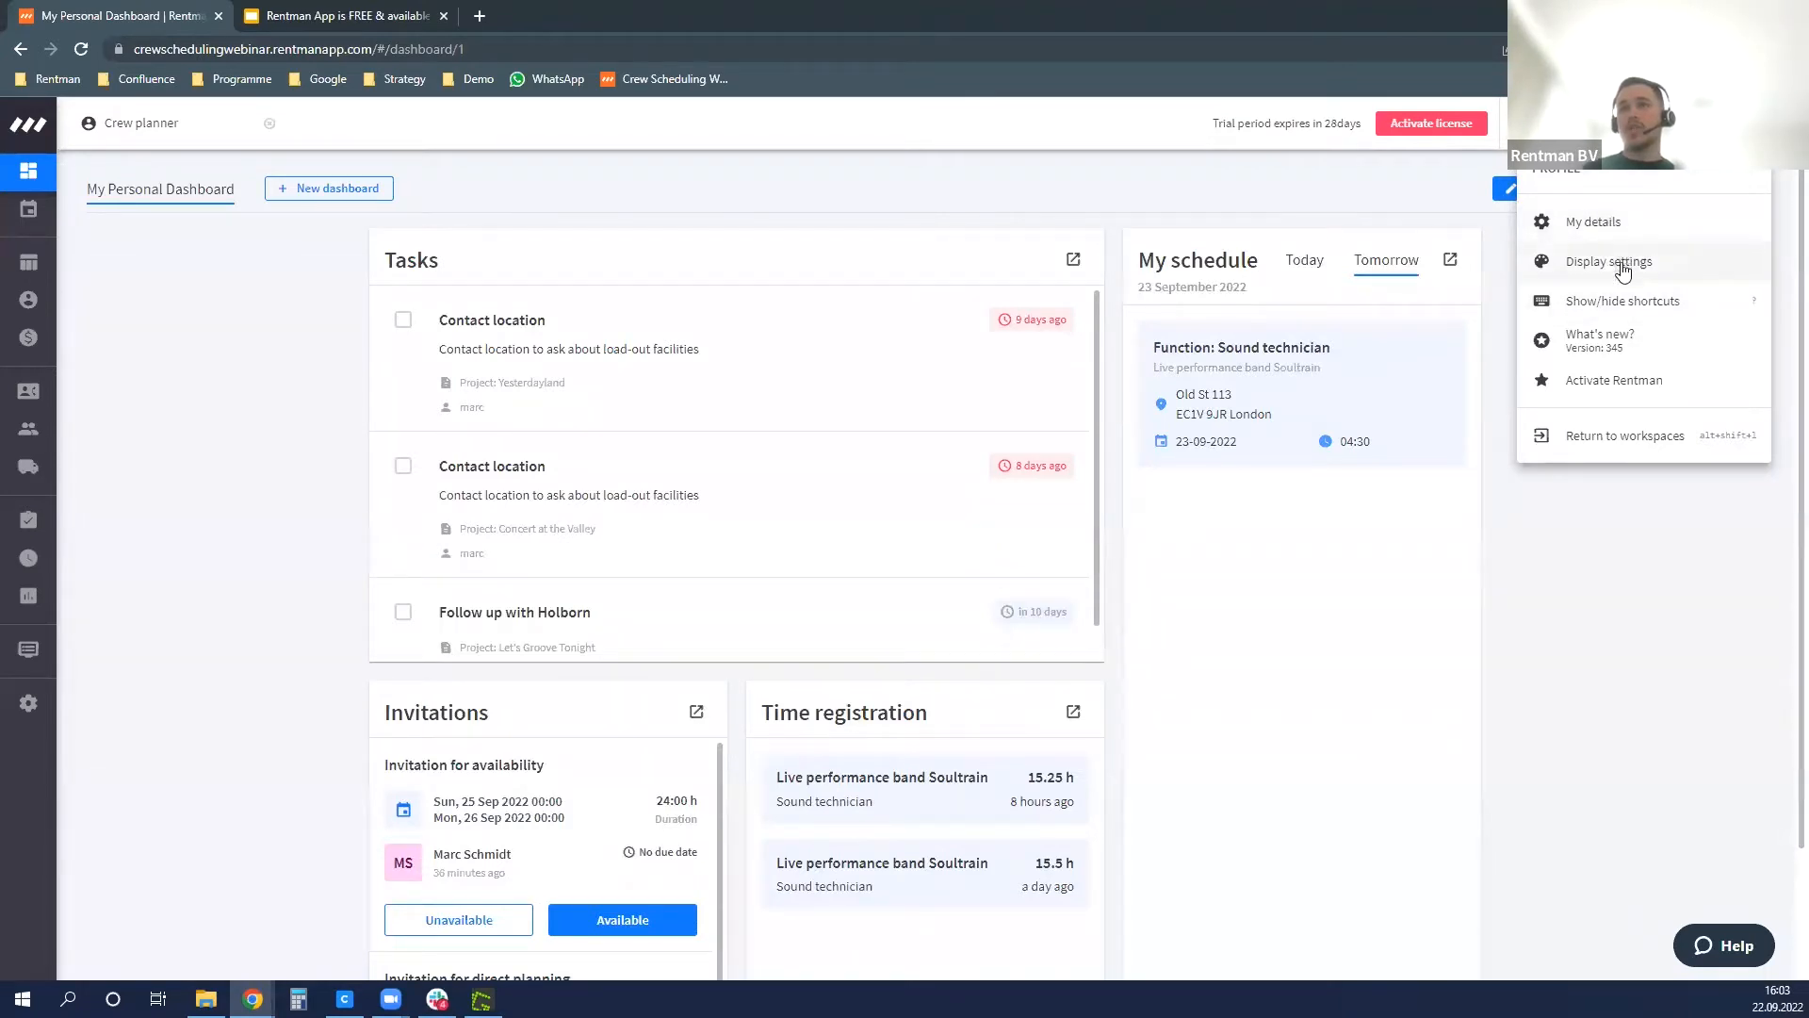
pyautogui.click(1651, 345)
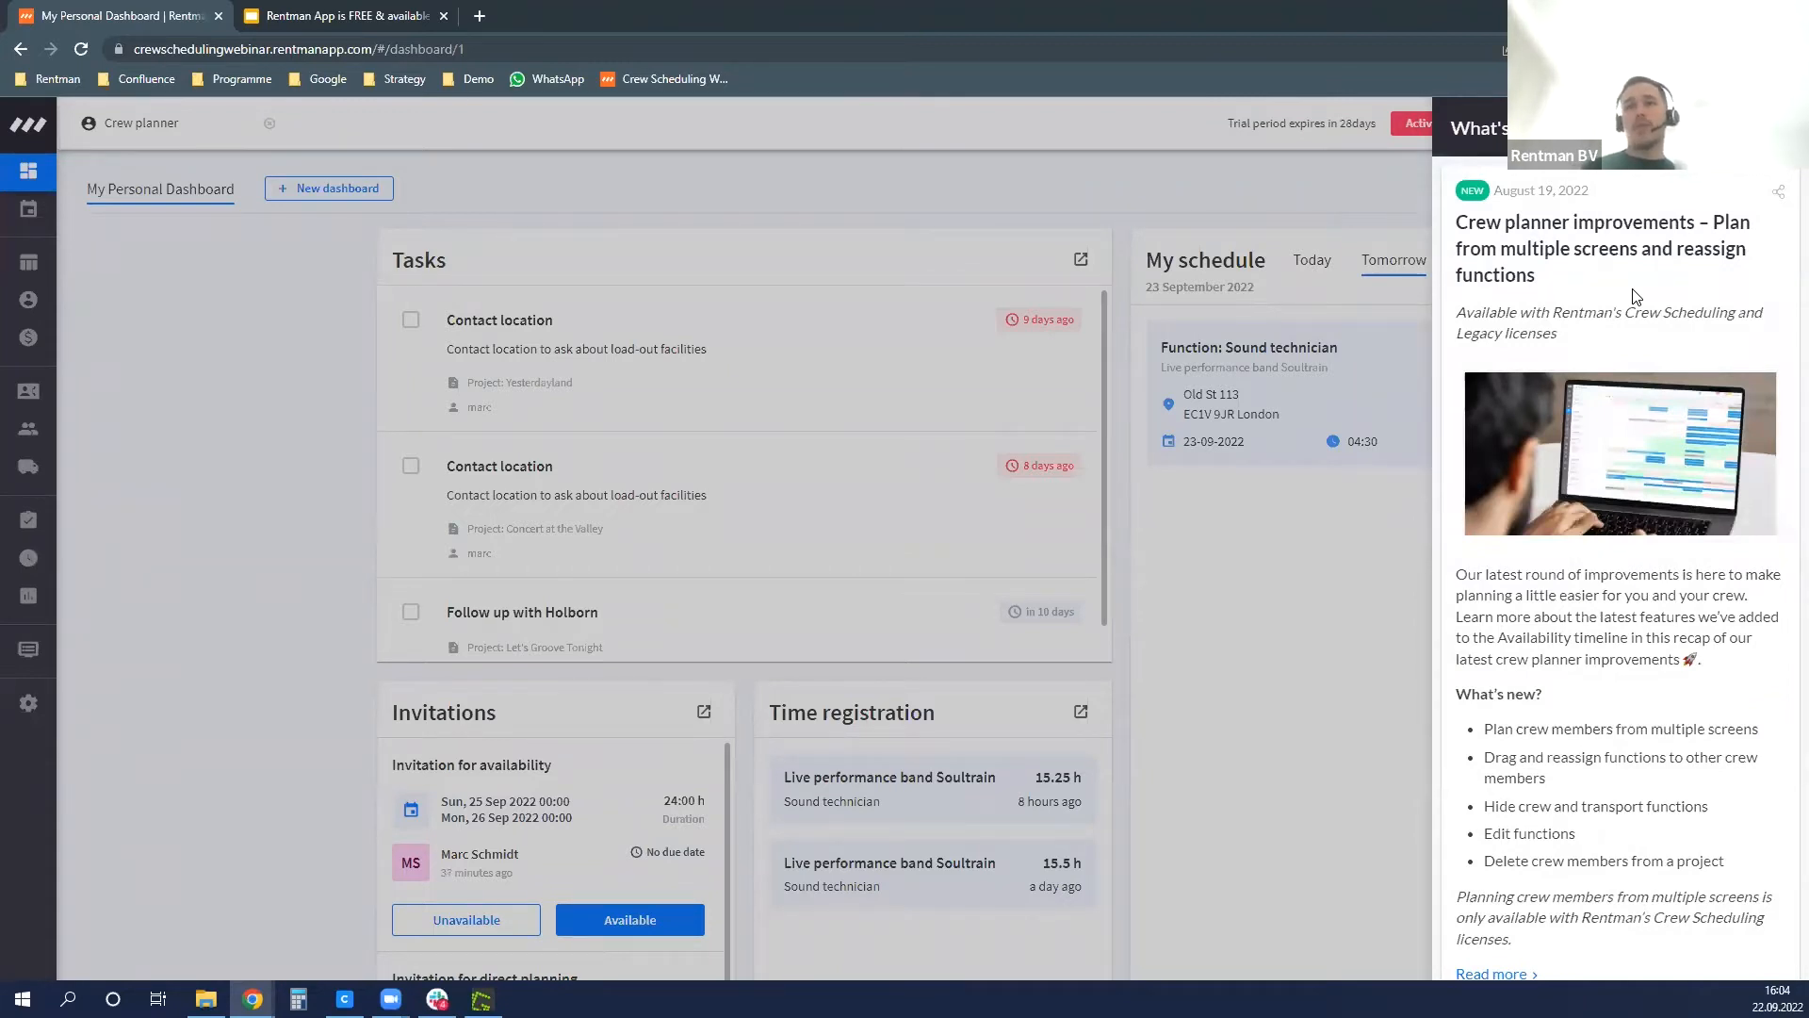
pyautogui.scroll(-3, 1635, 302)
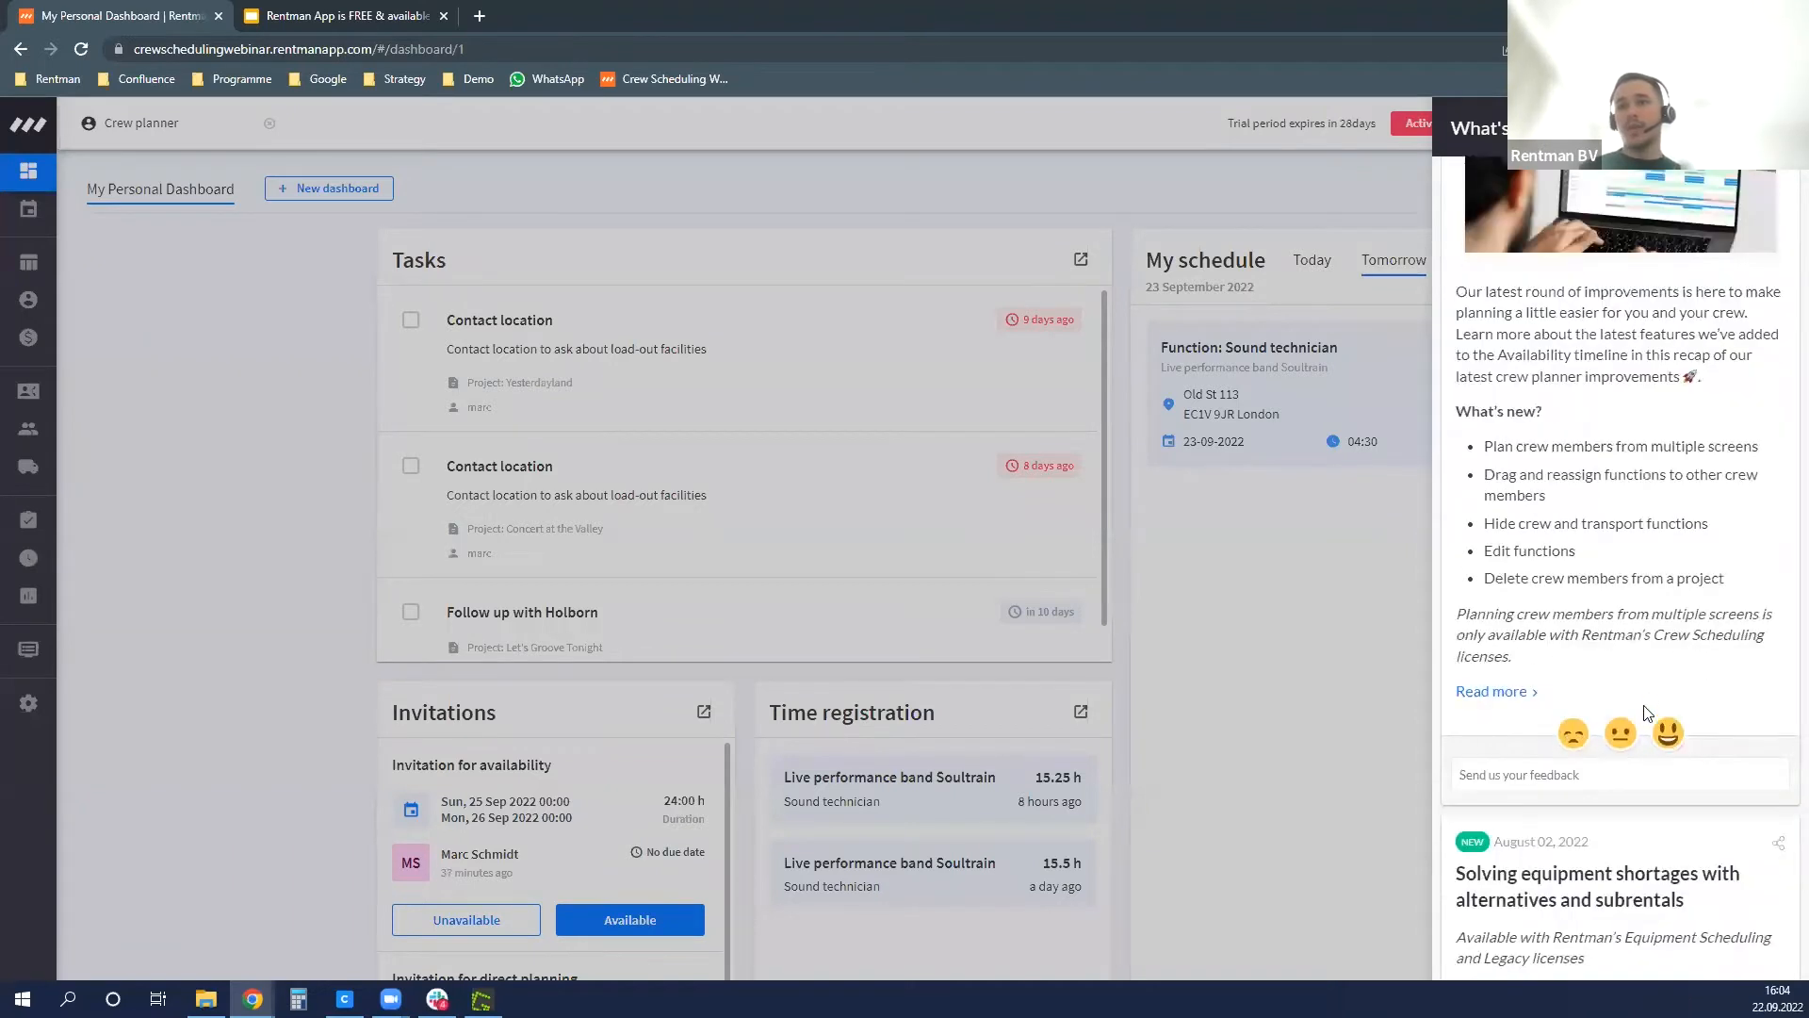
pyautogui.scroll(1, 1644, 665)
pyautogui.scroll(2, 1642, 665)
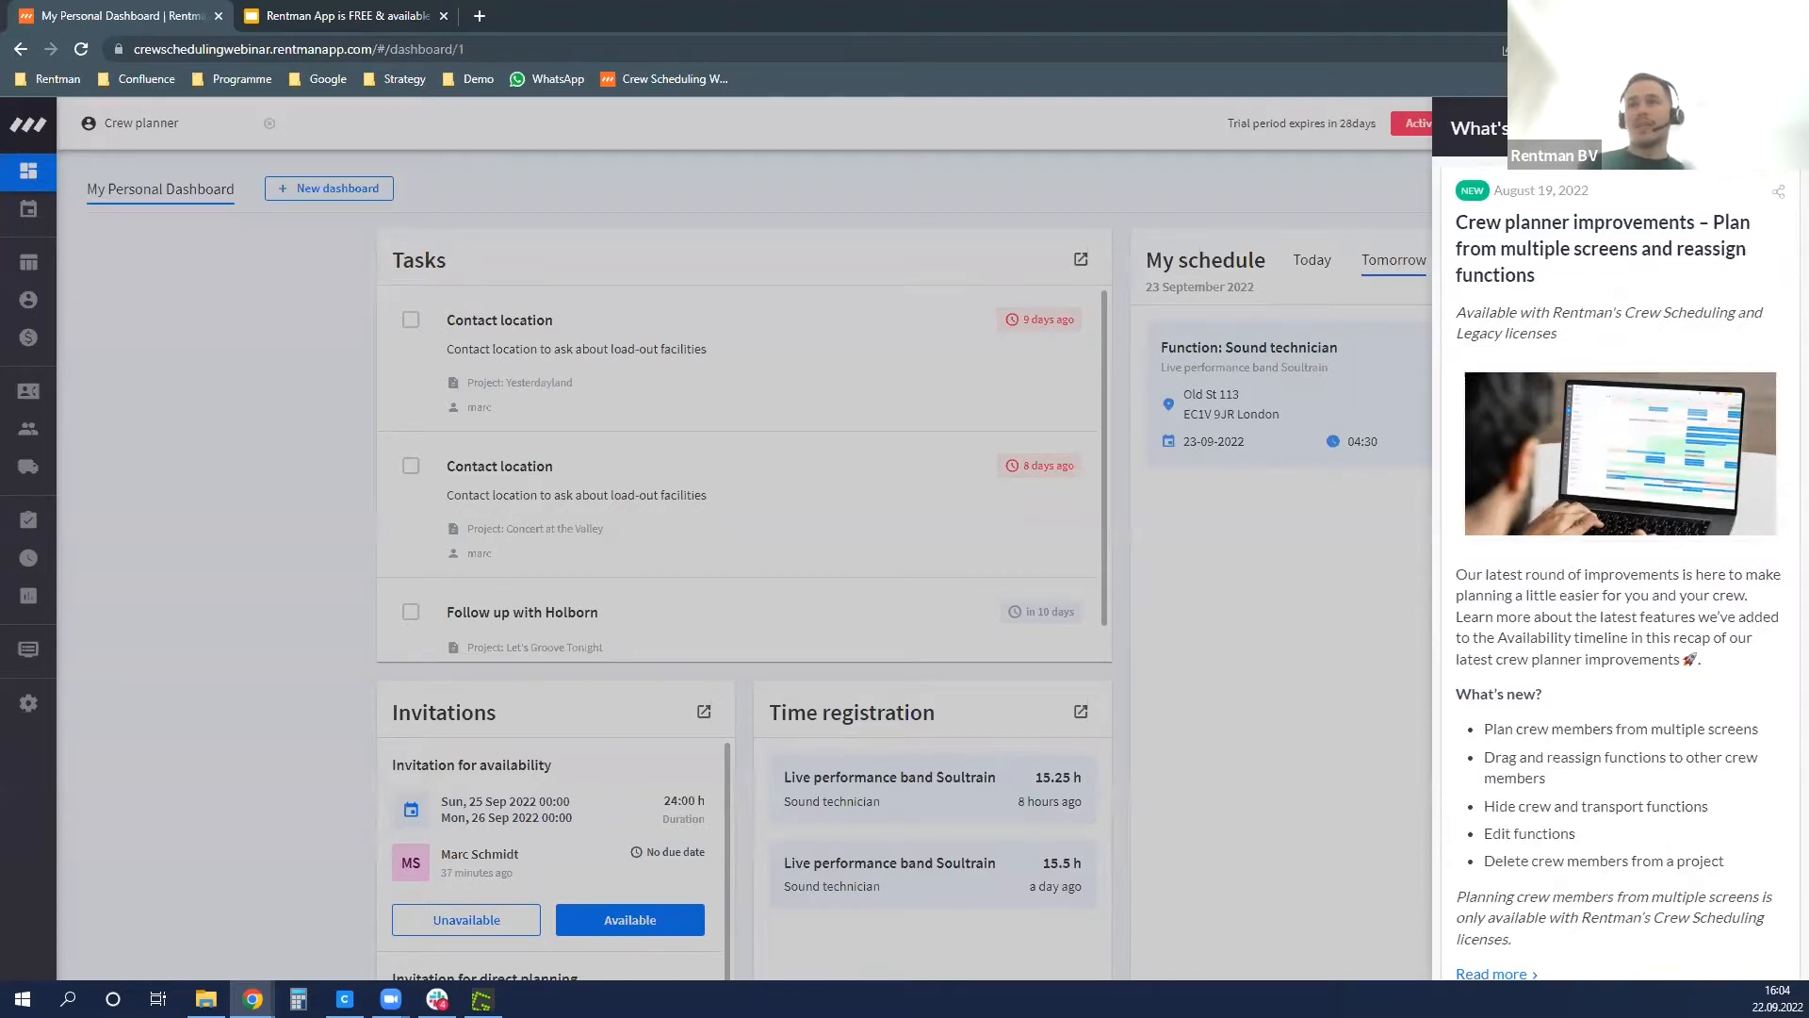
pyautogui.press('Escape')
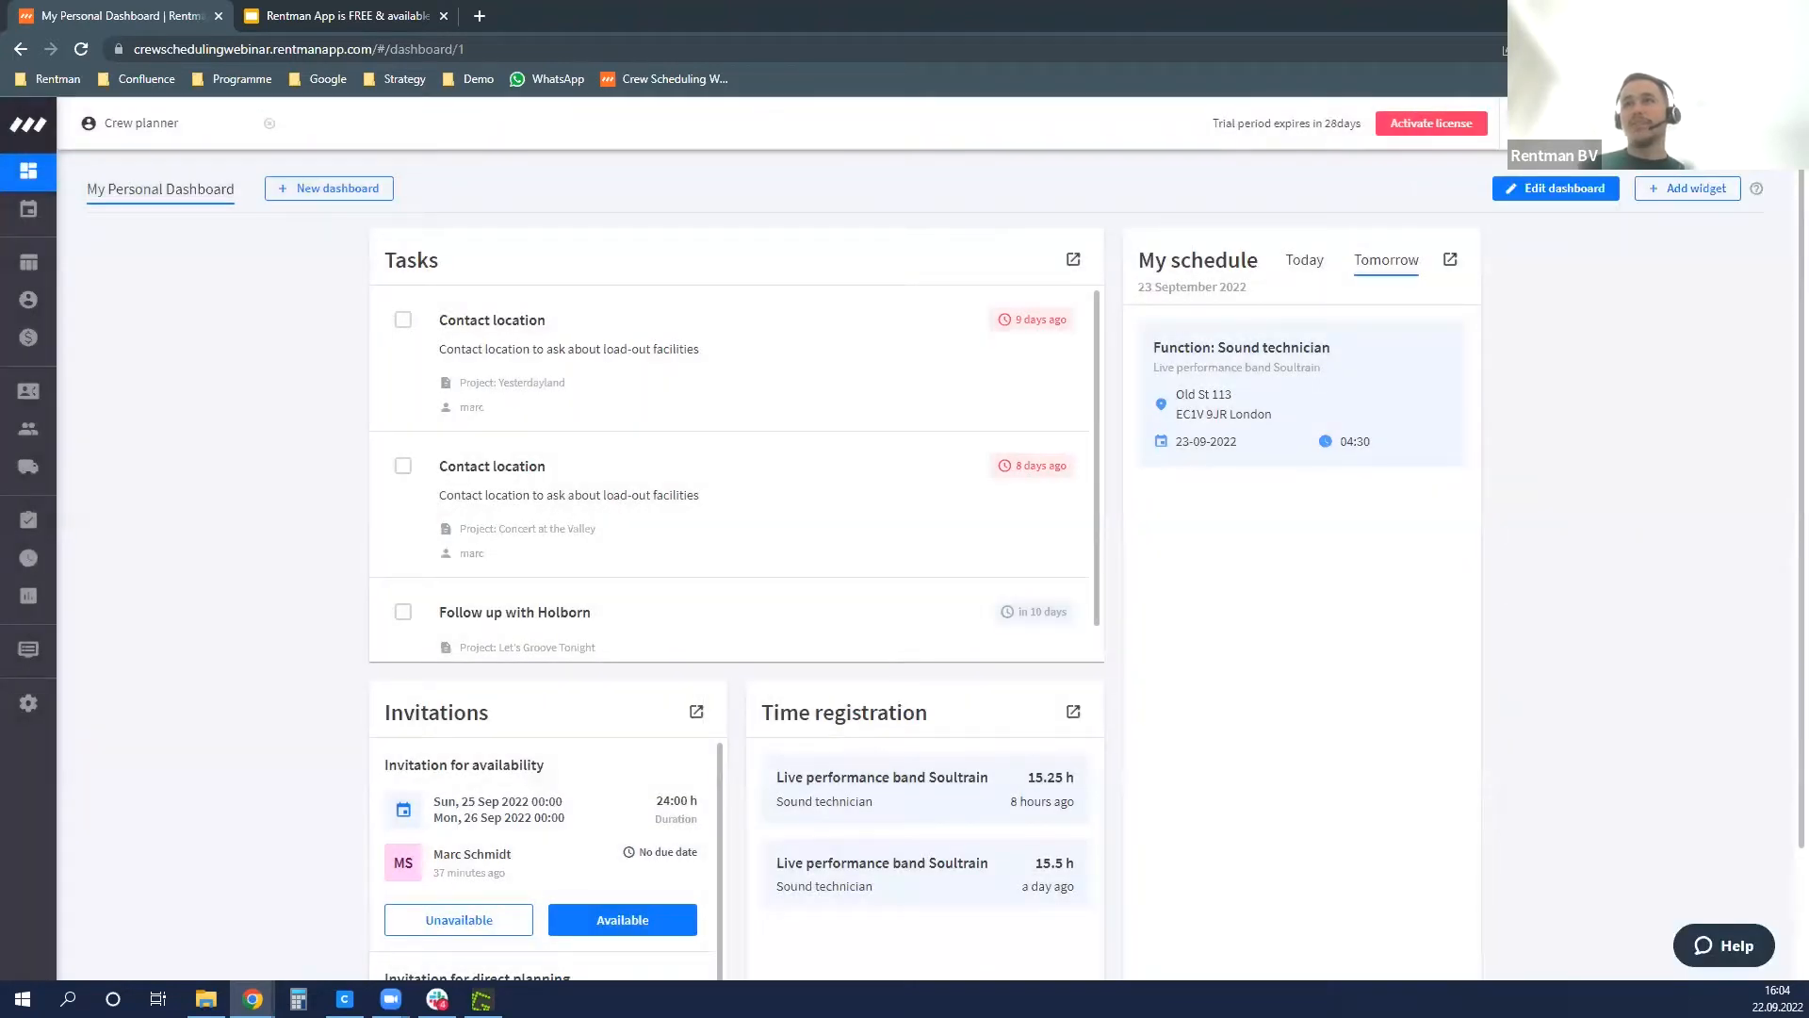
# - Check the notifications and the help center options
pyautogui.click(1613, 123)
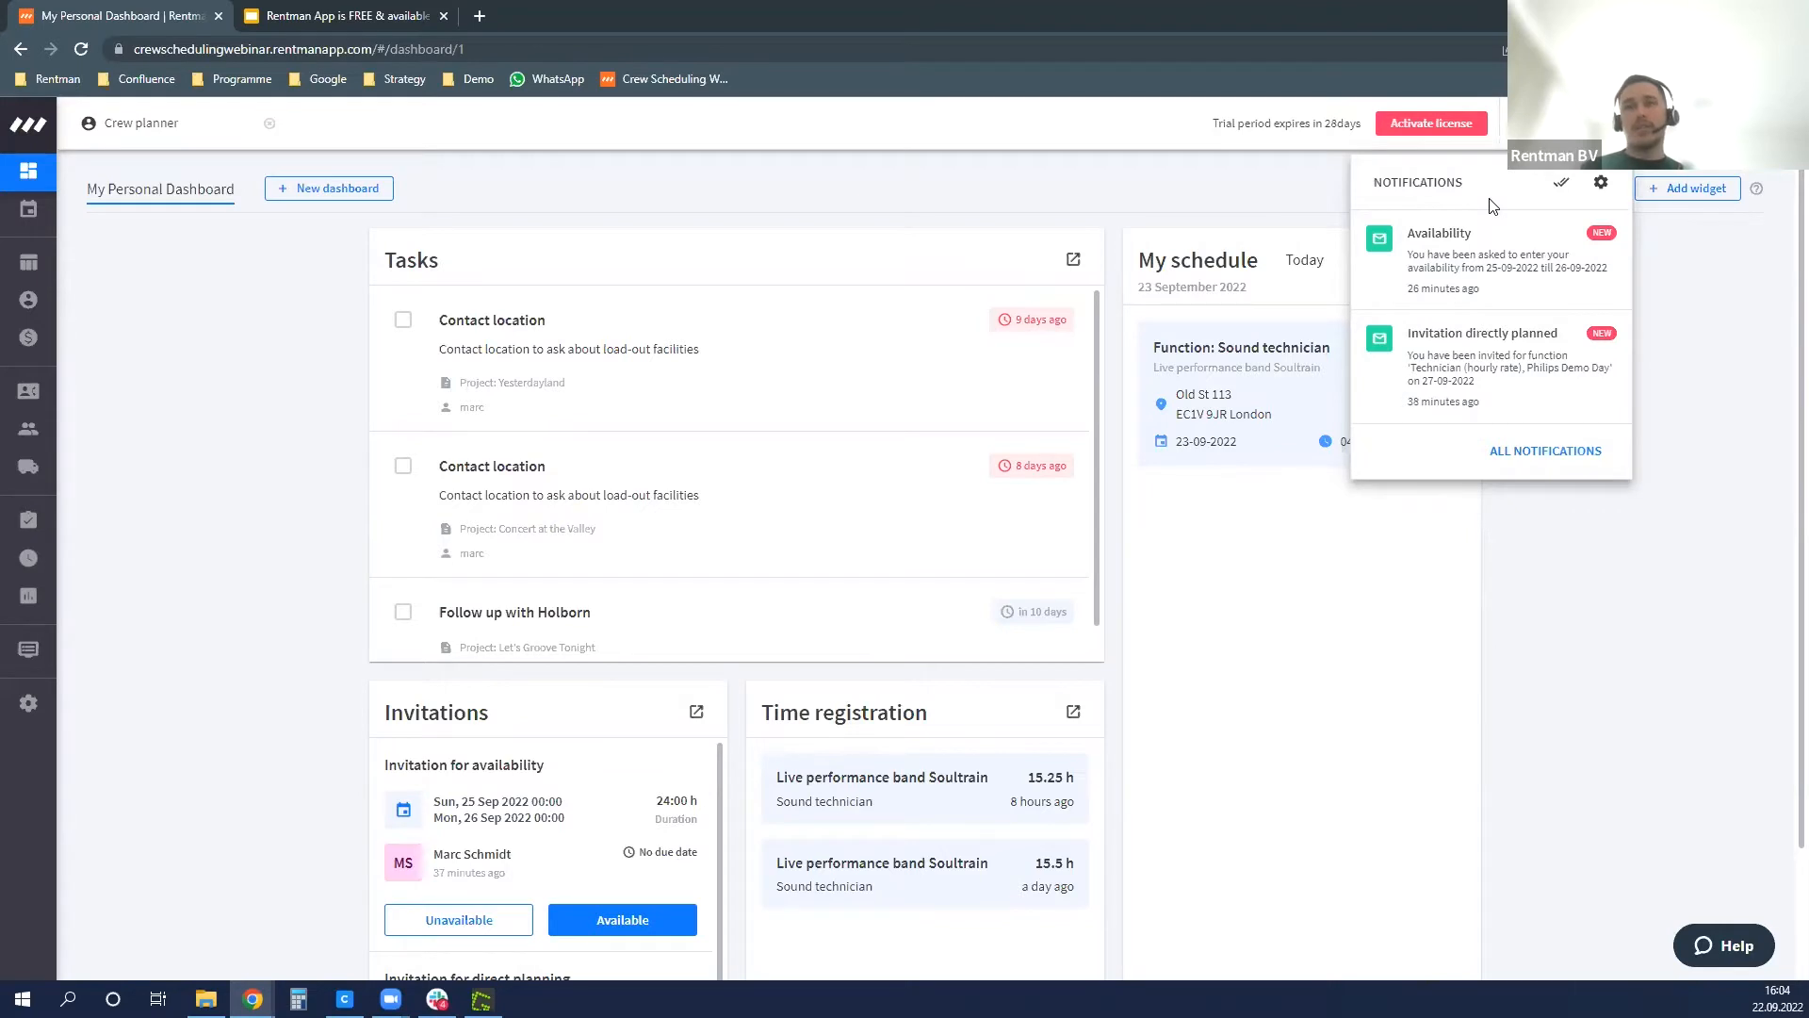
pyautogui.click(1527, 123)
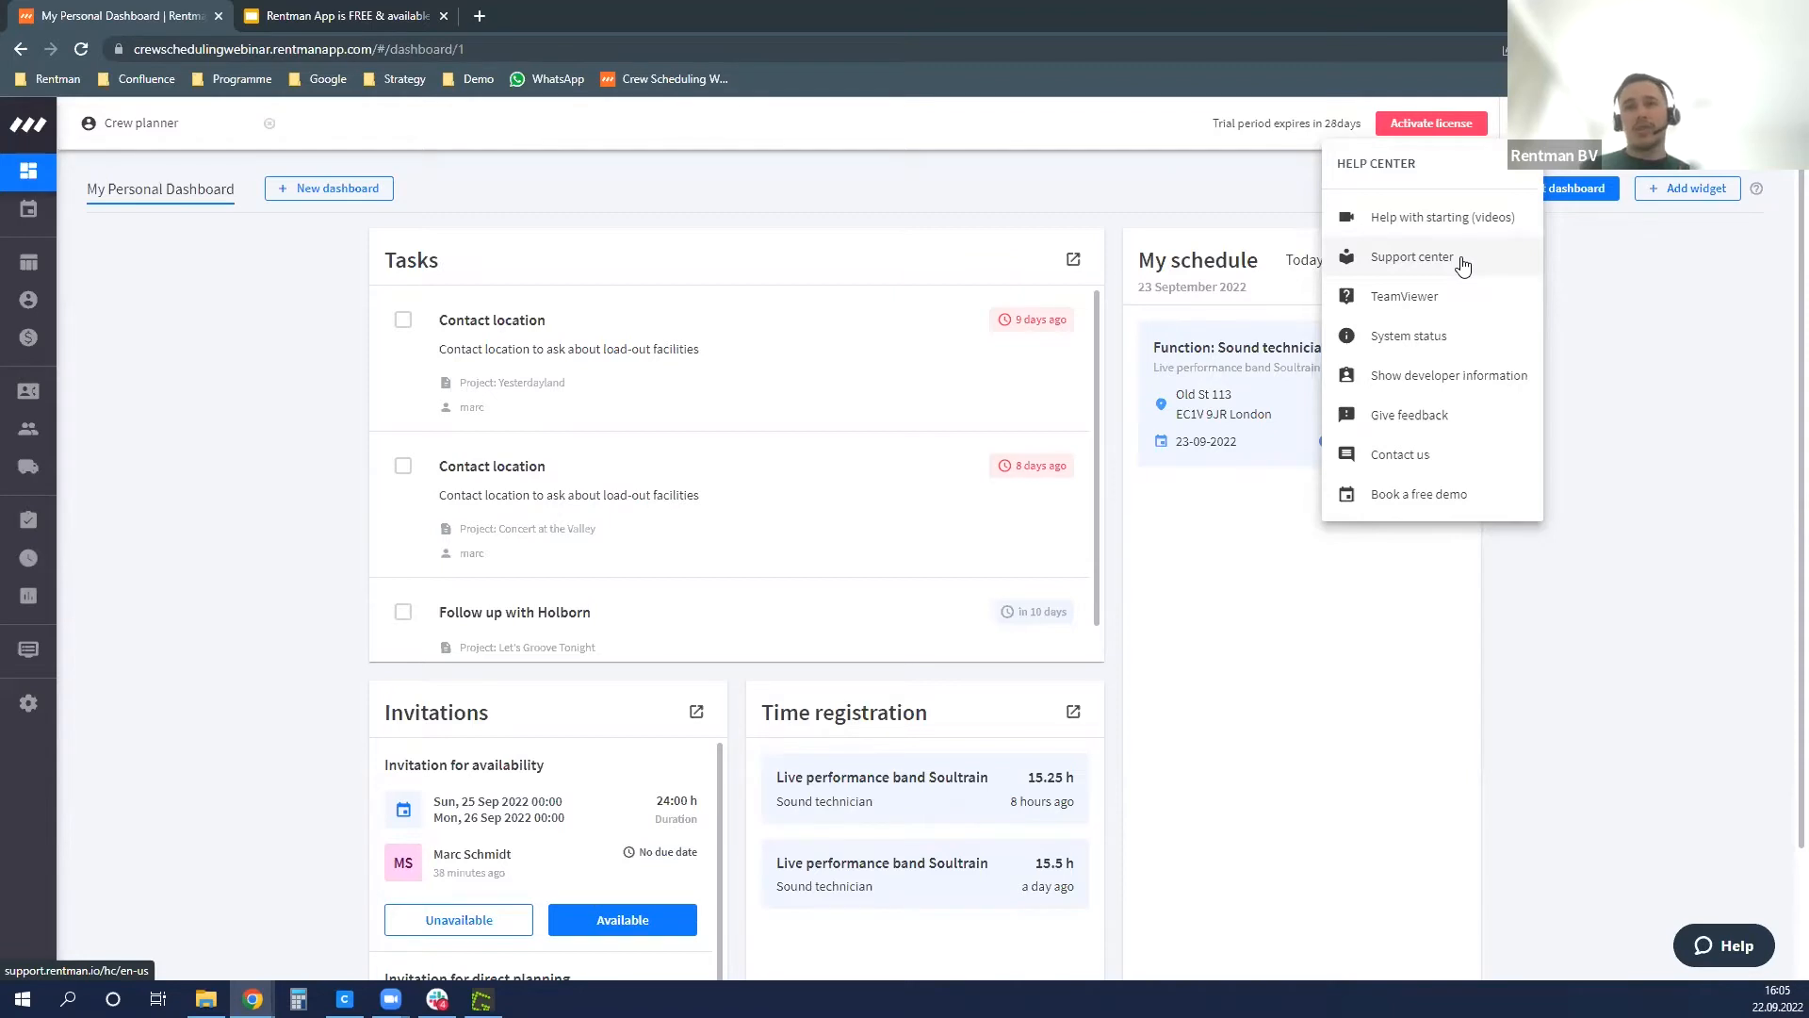
pyautogui.click(1654, 287)
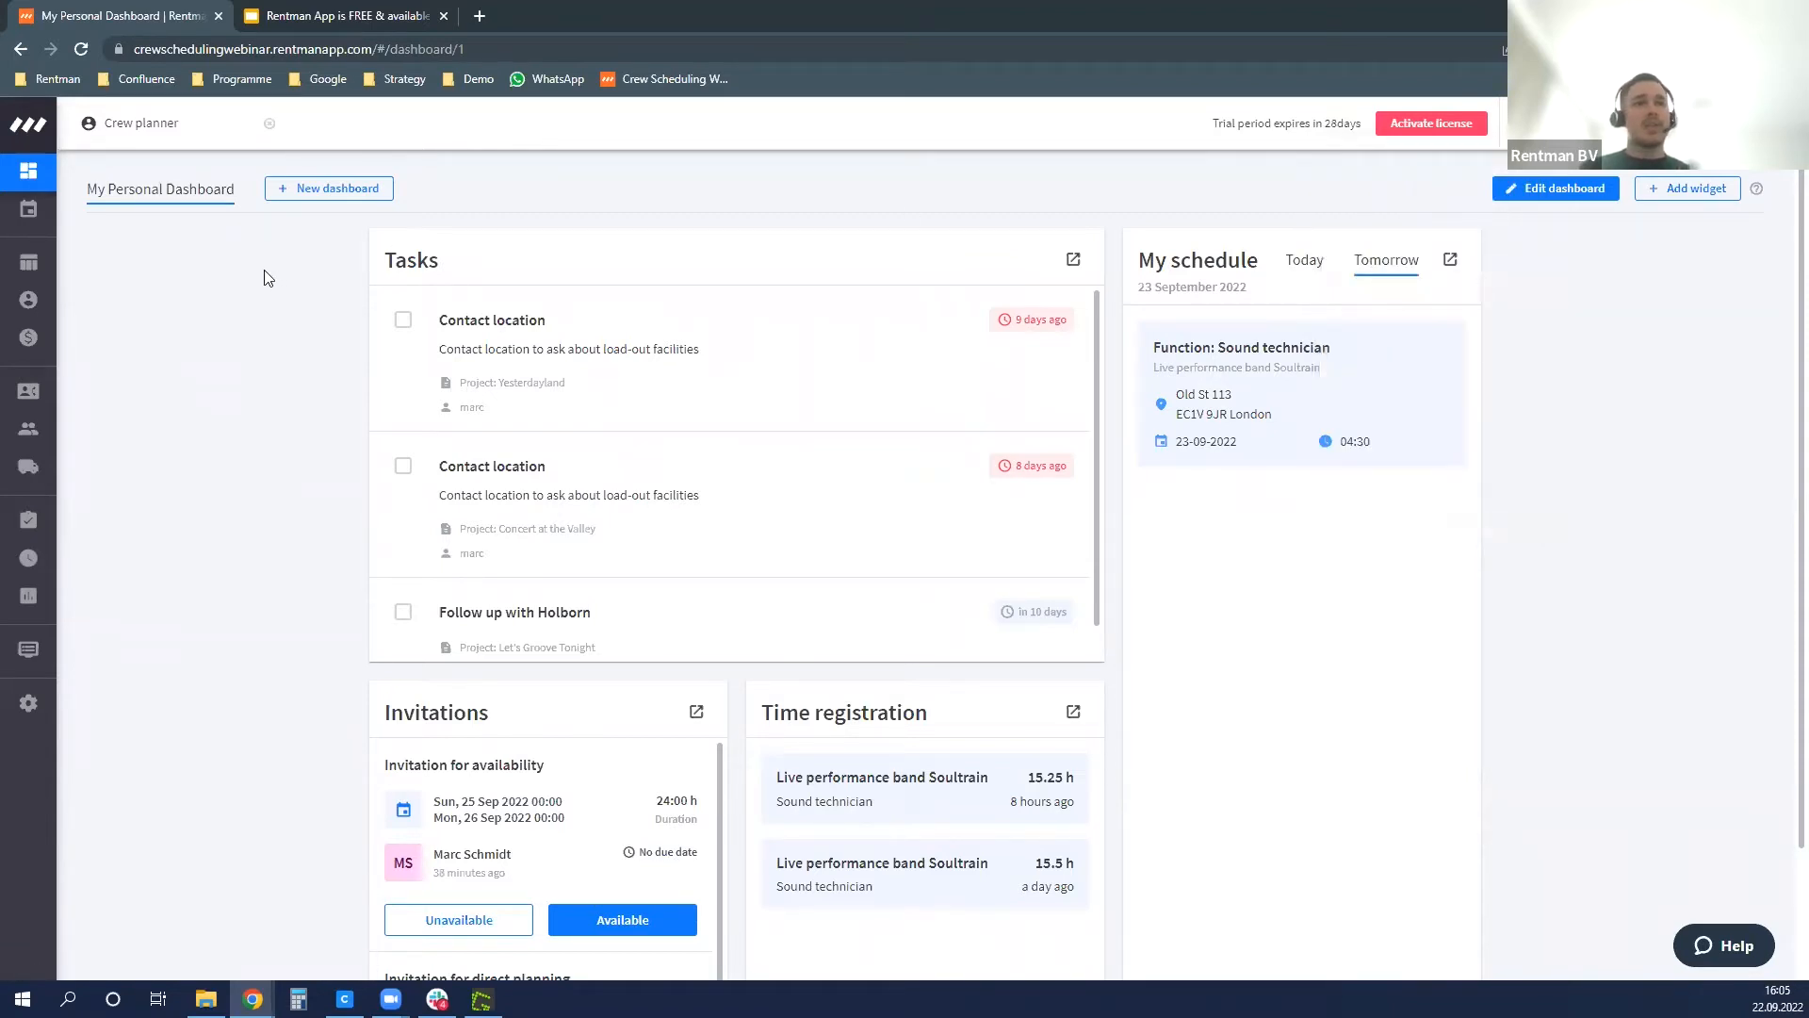
# - Open the crew members overview and examine its folder filter and the crew listed in each folder
pyautogui.moveTo(15, 189)
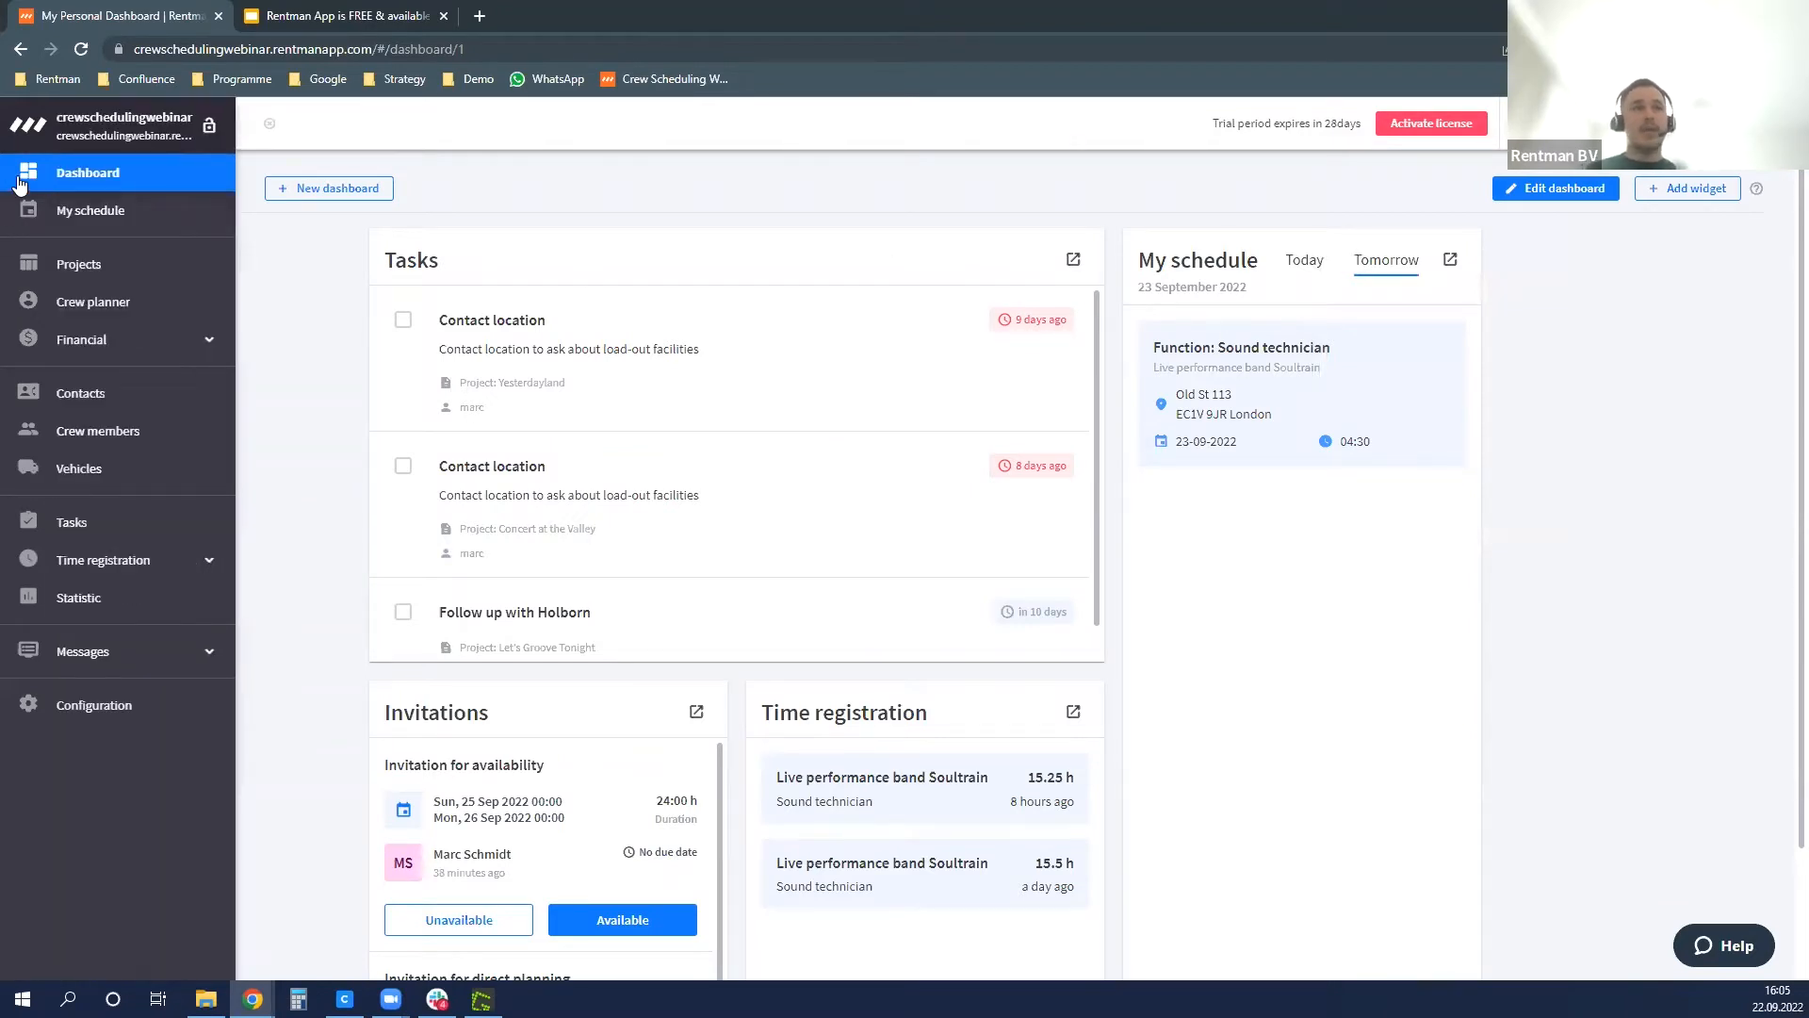
pyautogui.click(132, 439)
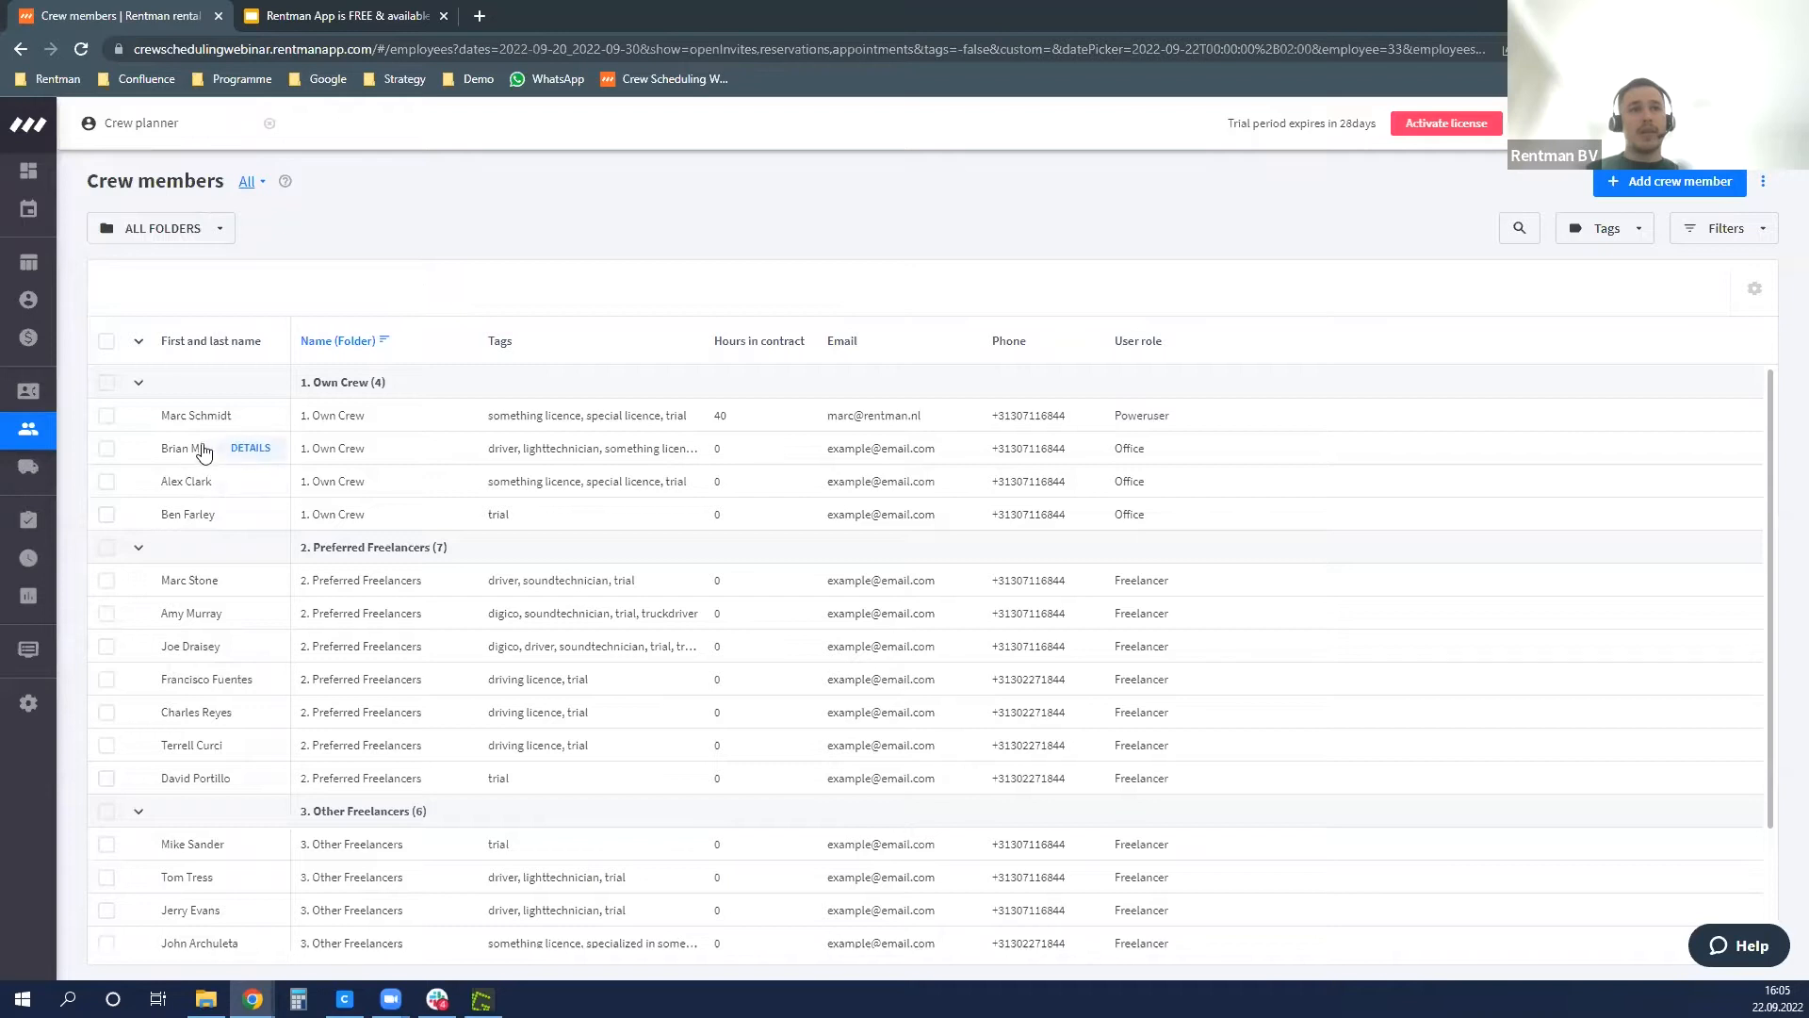
pyautogui.scroll(-2, 193, 468)
pyautogui.scroll(2, 186, 477)
pyautogui.click(214, 244)
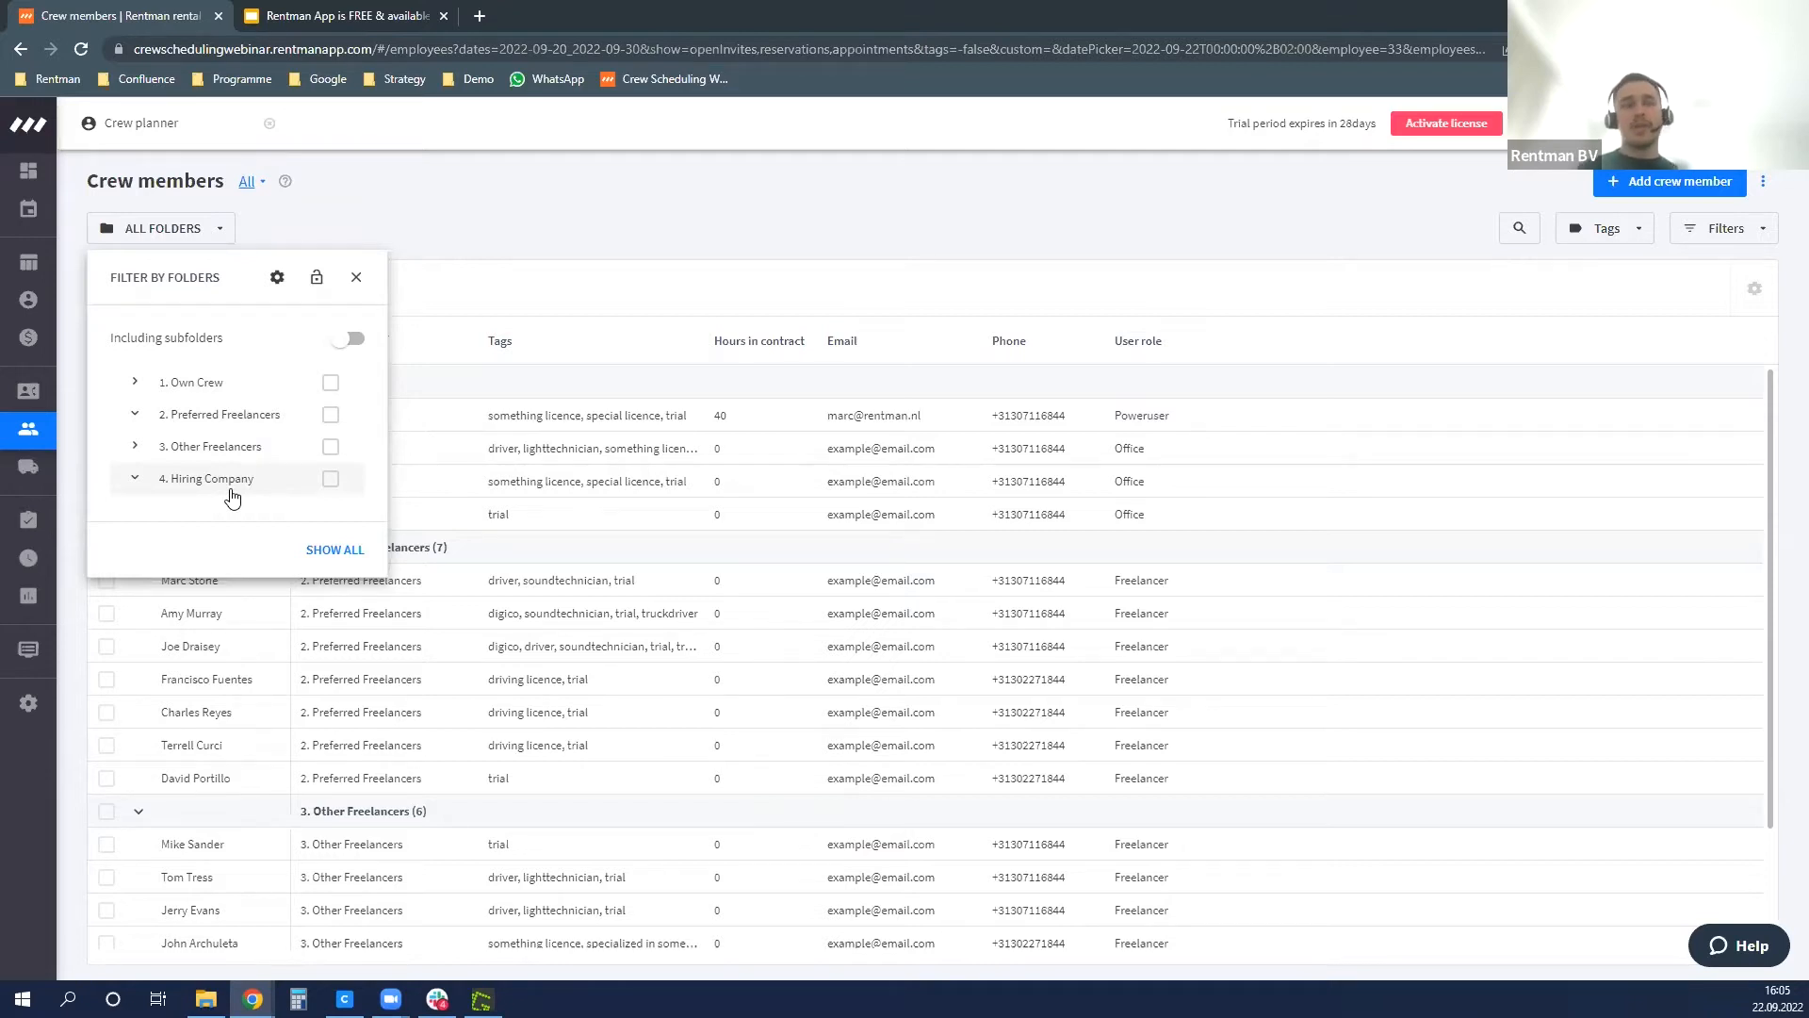
pyautogui.click(529, 252)
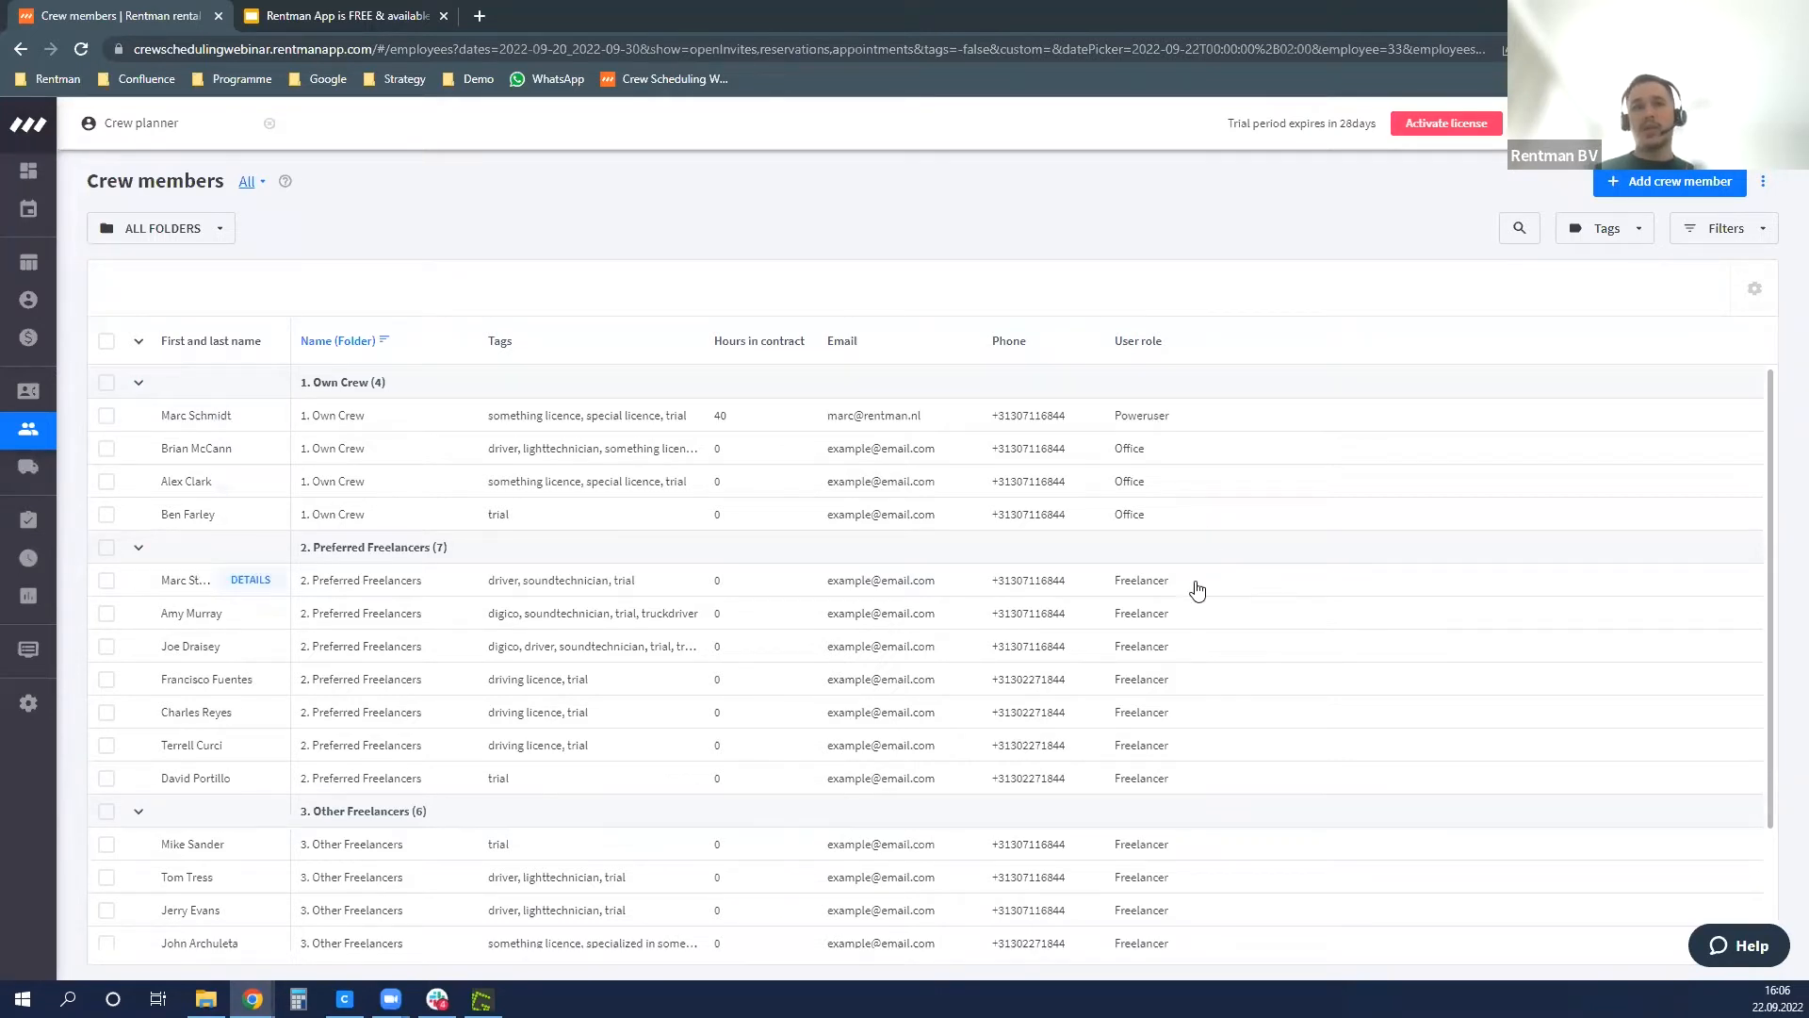
pyautogui.scroll(-1, 1195, 599)
pyautogui.scroll(-1, 1197, 619)
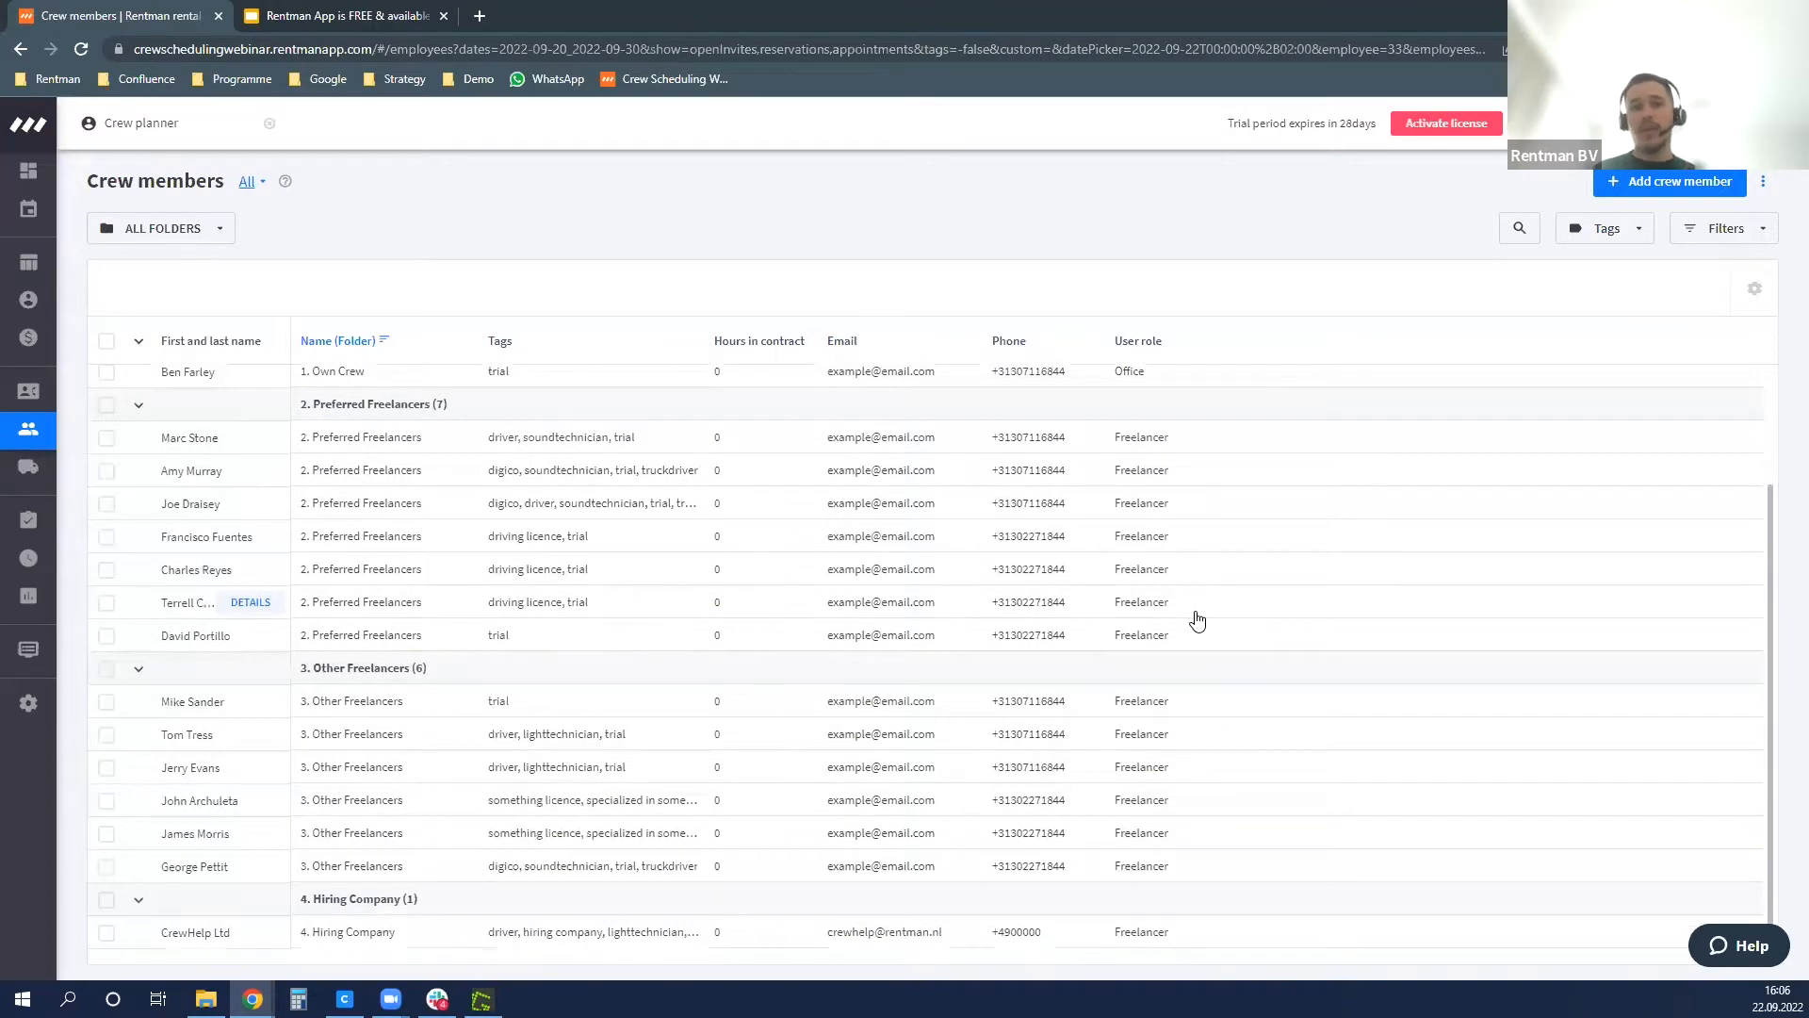
pyautogui.scroll(2, 1197, 619)
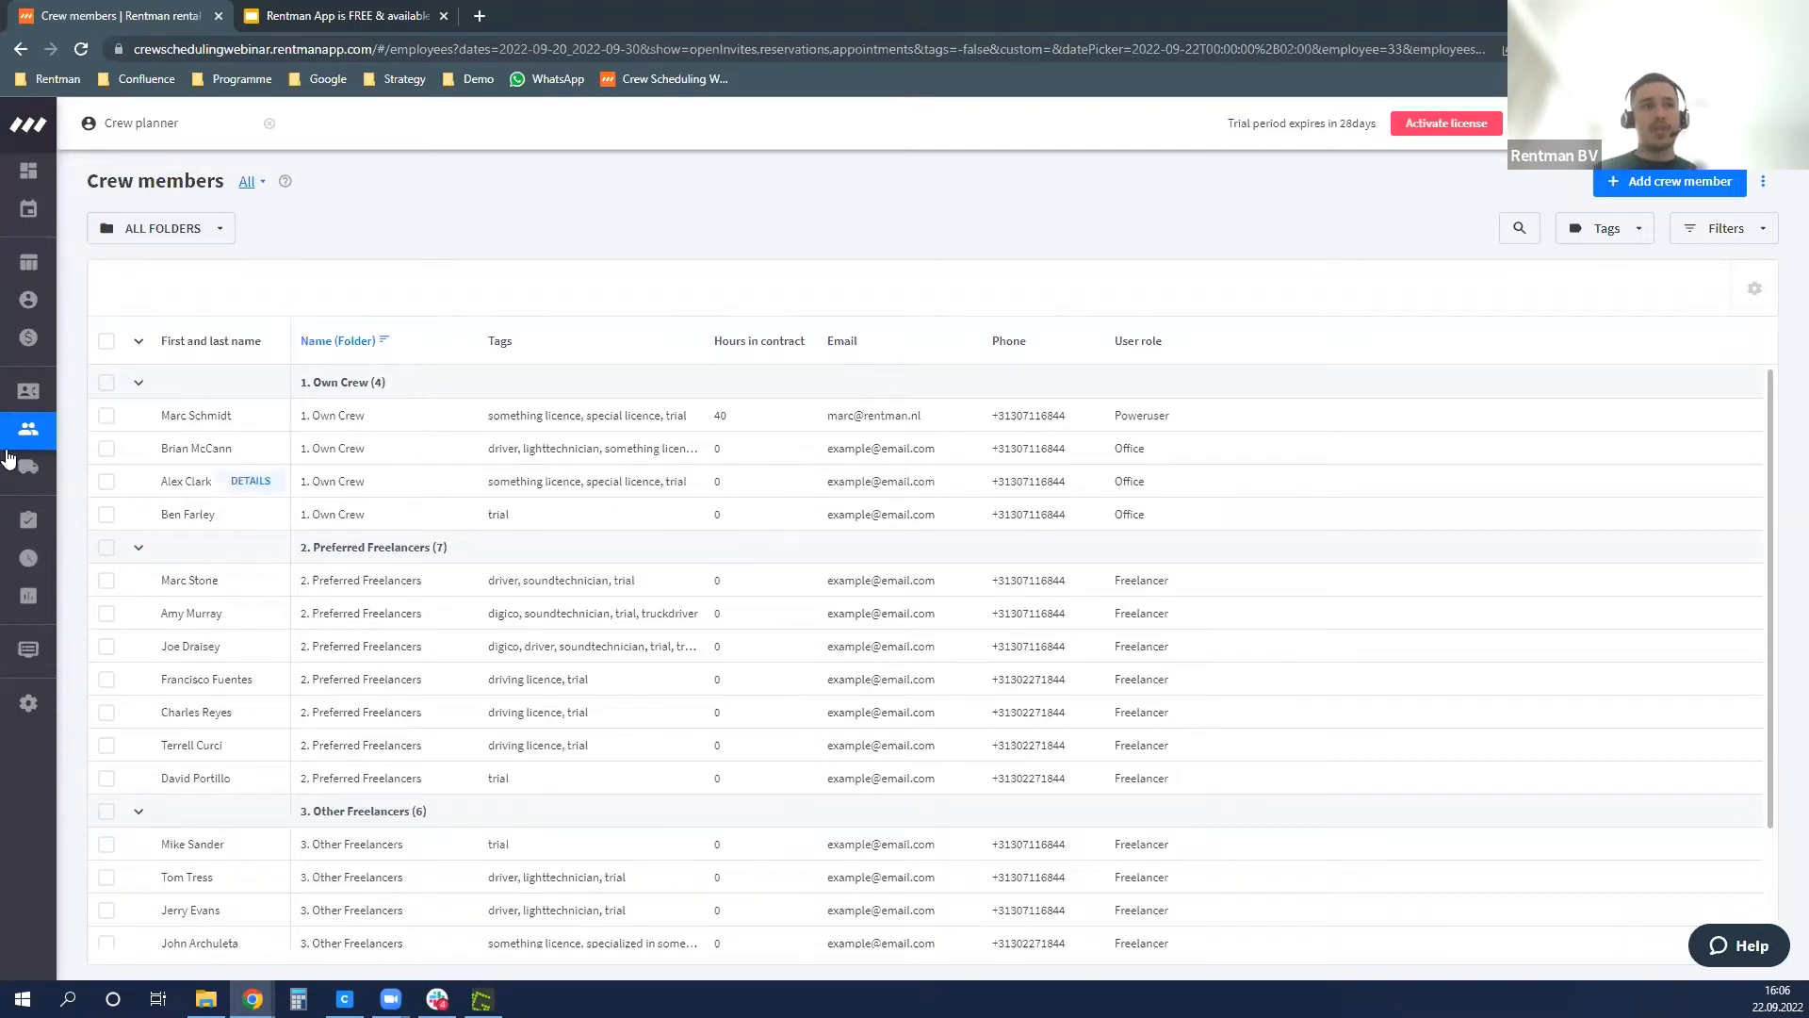
# - Open the vehicles overview and move the Description column in front of the Registration number column
pyautogui.moveTo(55, 452)
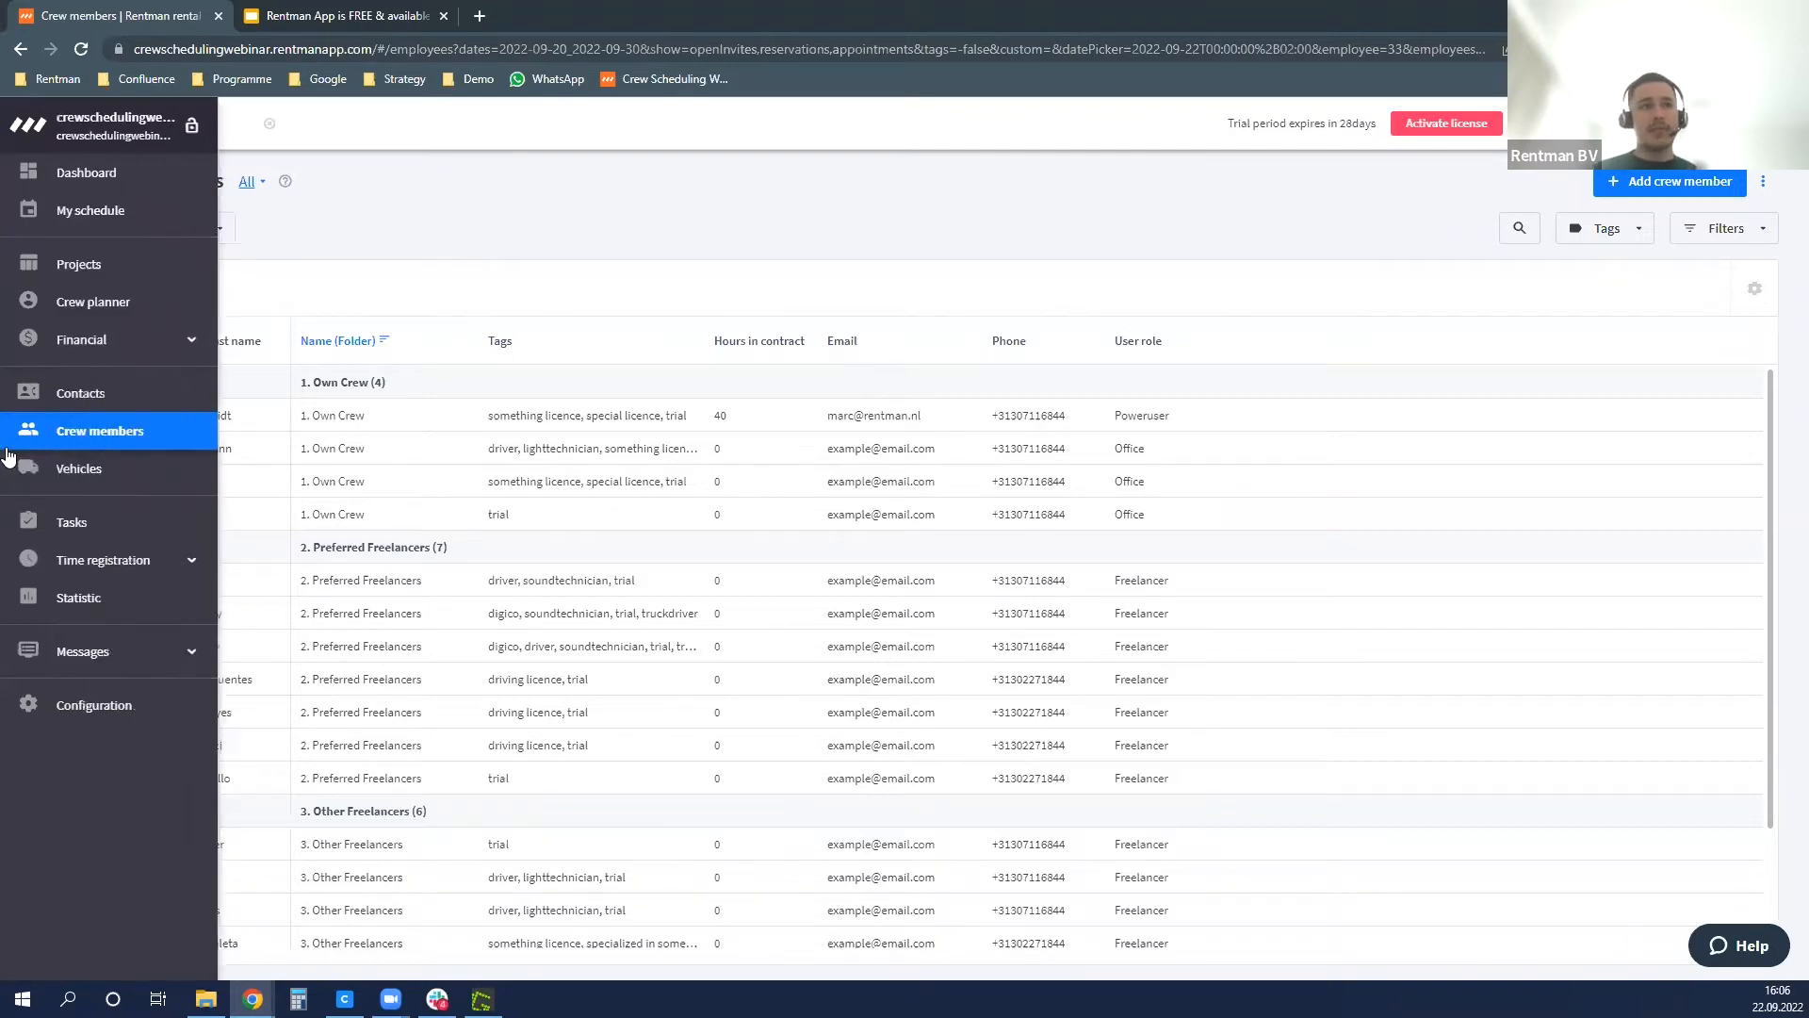
pyautogui.click(120, 471)
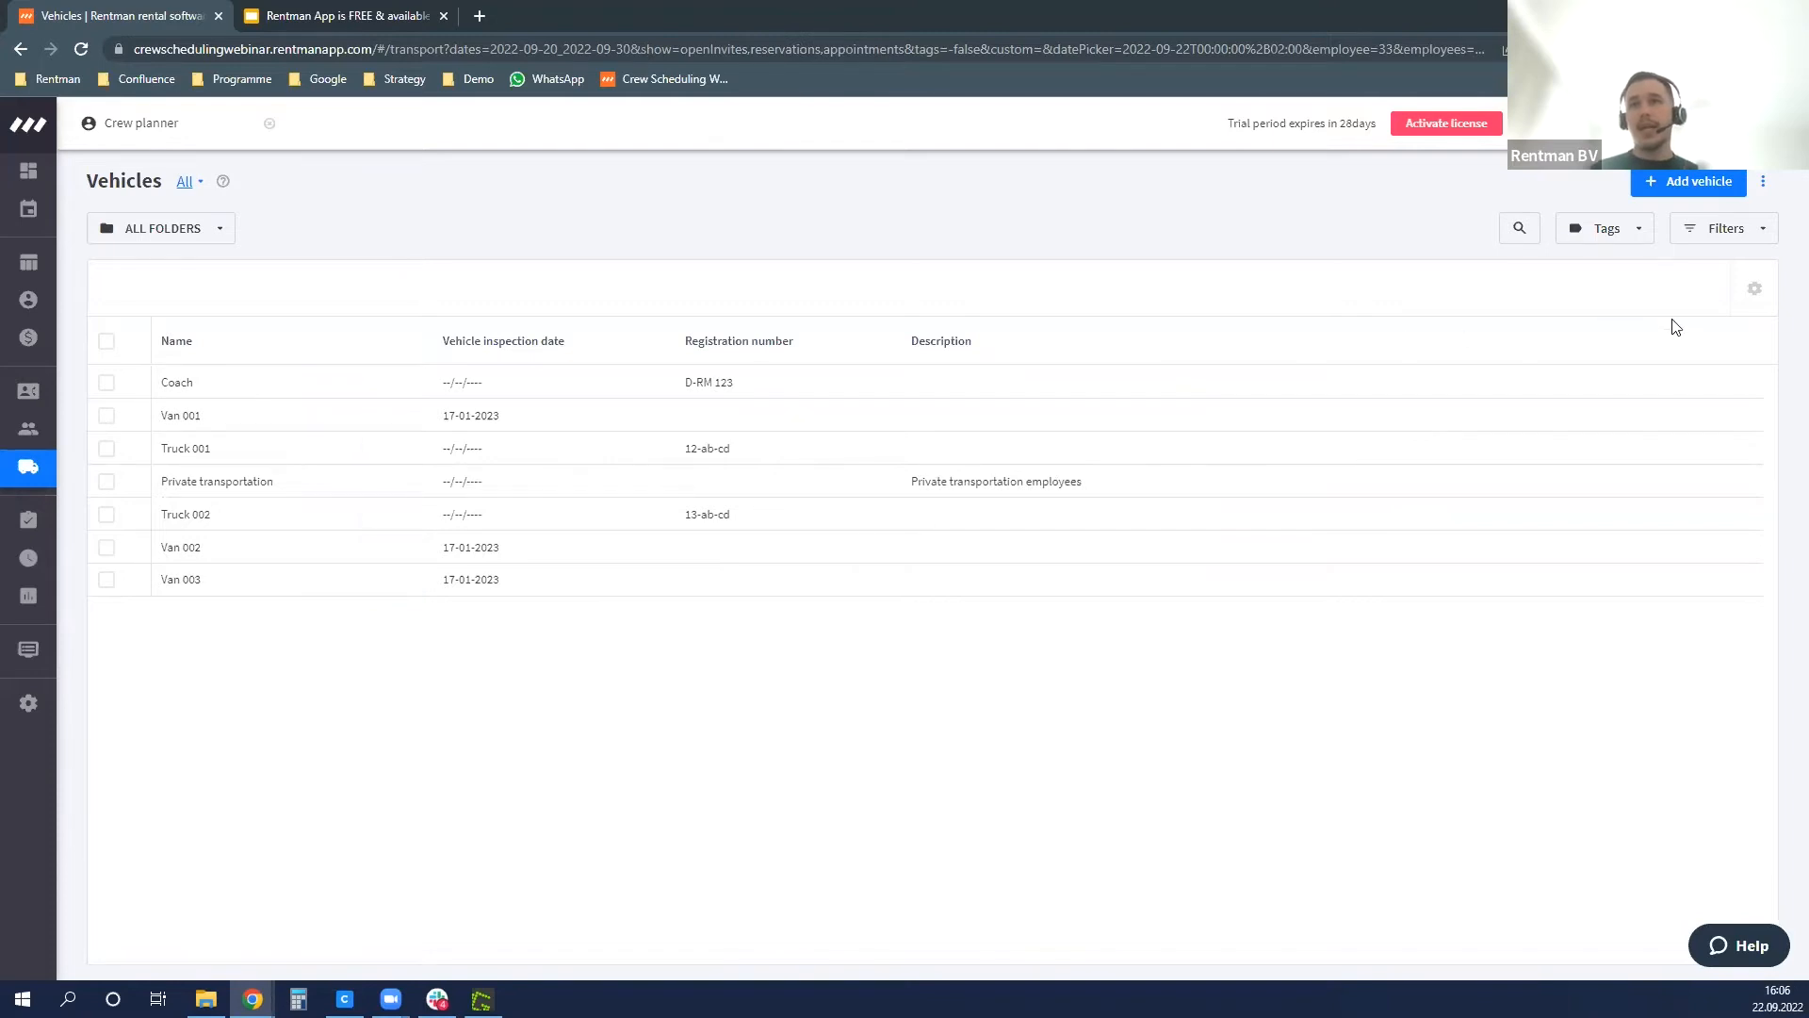
pyautogui.click(1755, 289)
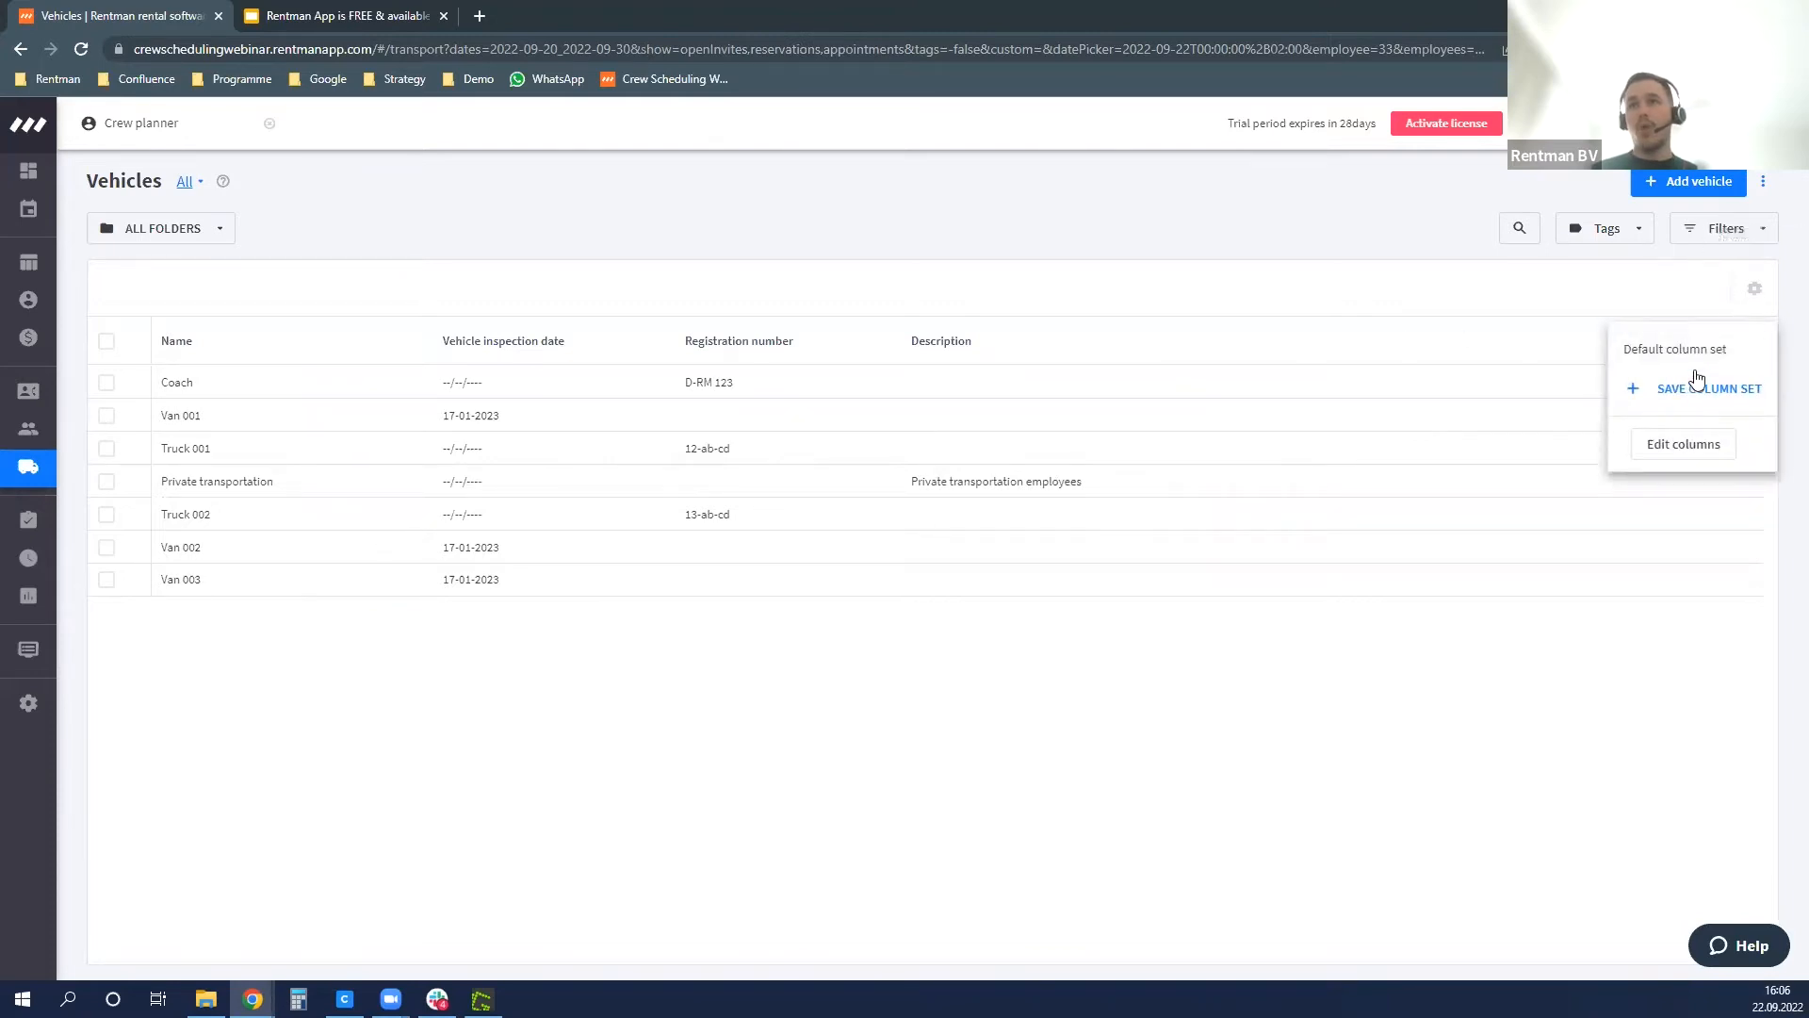
pyautogui.moveTo(970, 341); pyautogui.dragTo(721, 350)
pyautogui.click(1752, 293)
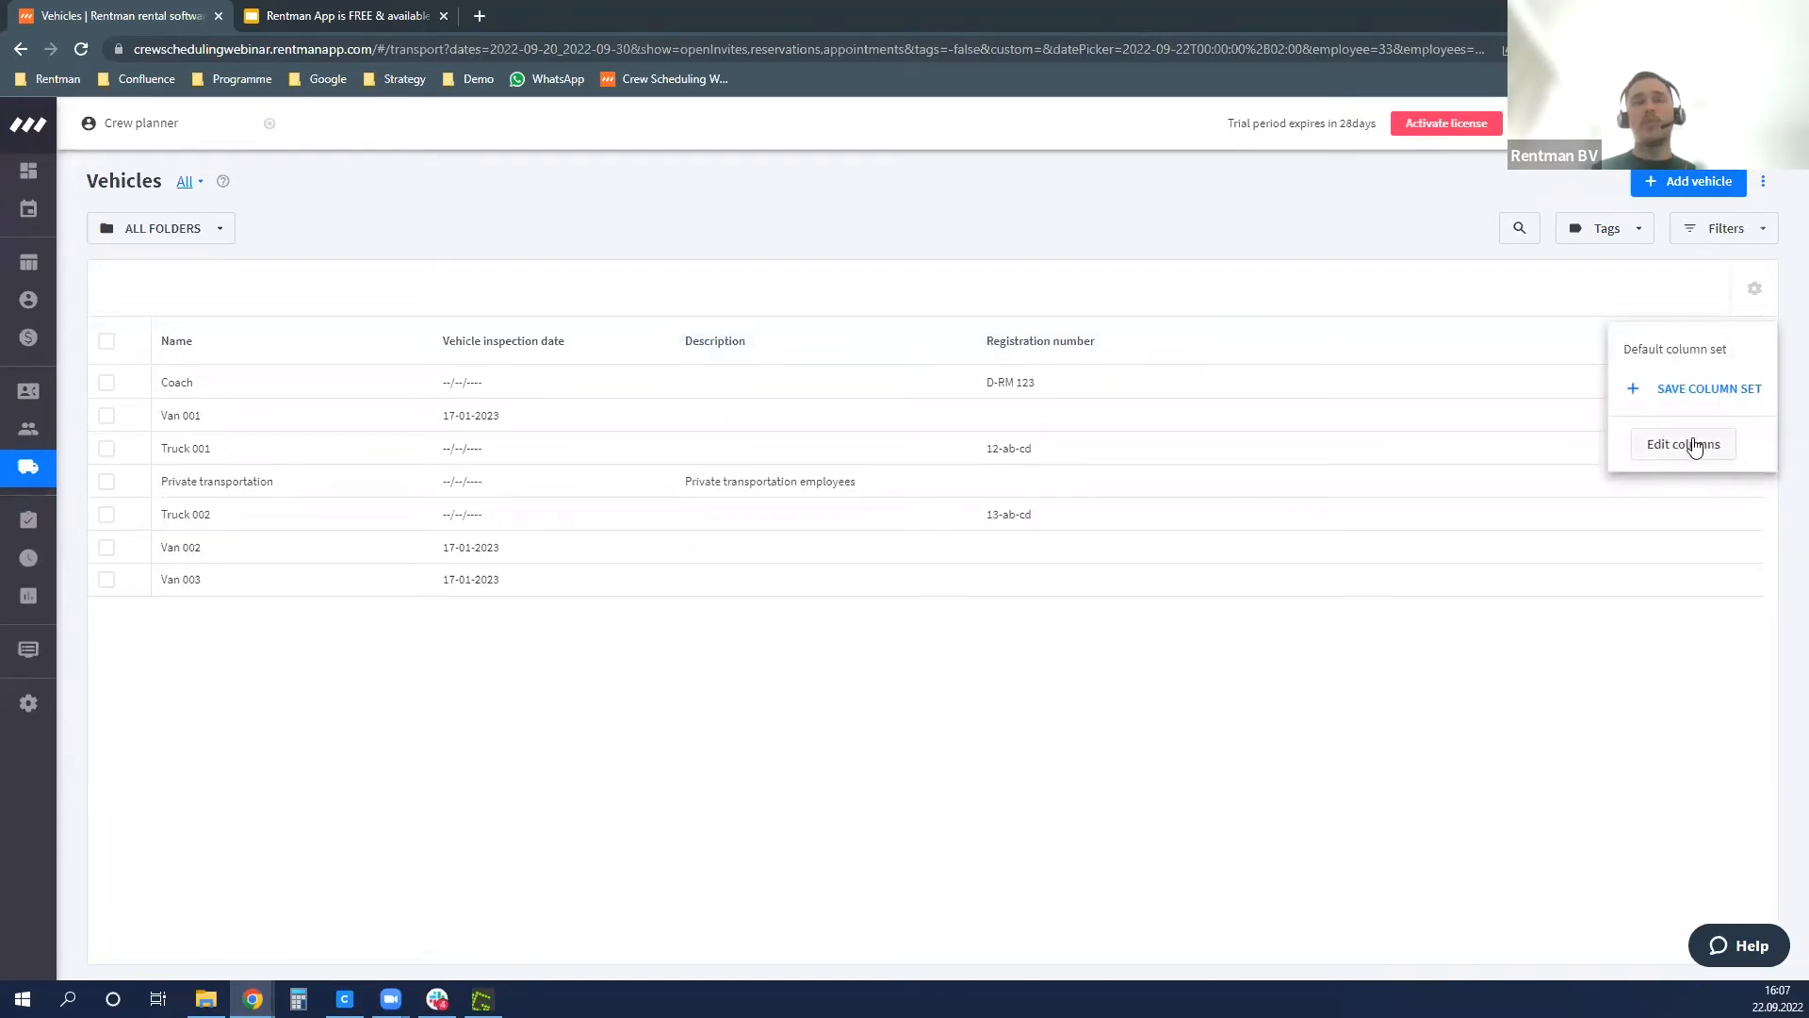
pyautogui.click(554, 293)
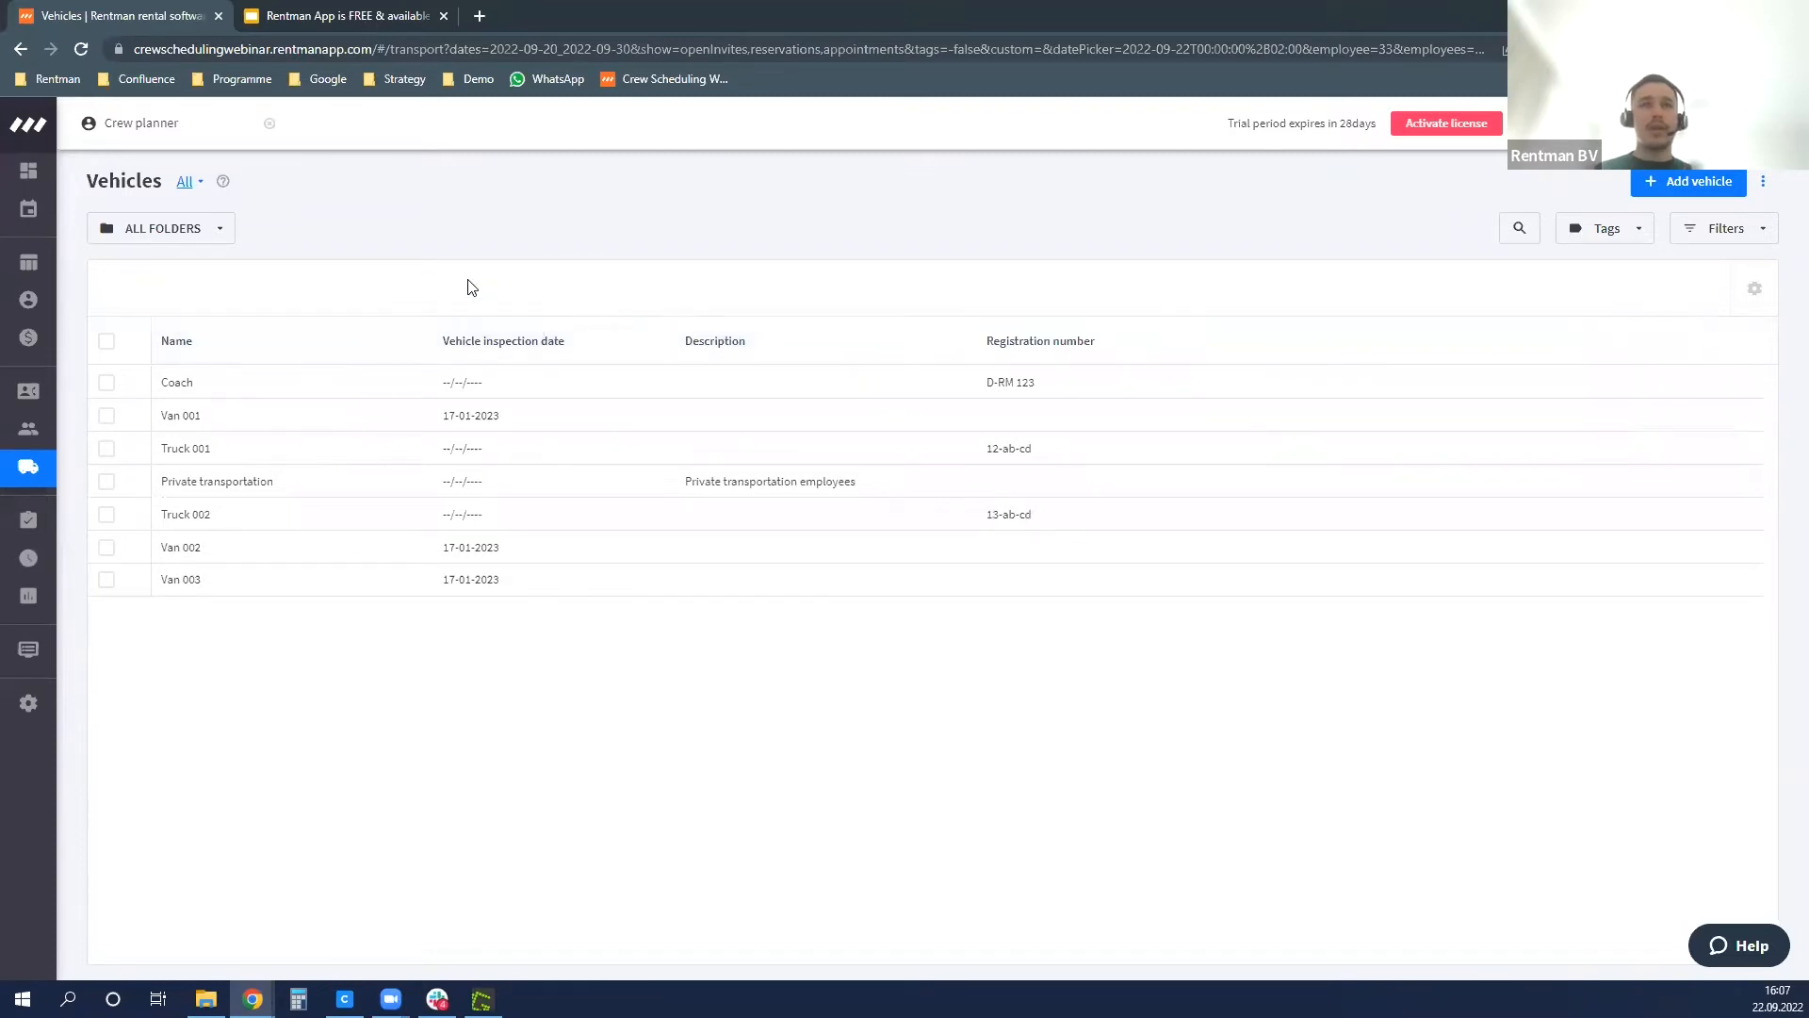
# - Check the vehicle import option and the bulk actions available for all selected vehicles, and clear the selection
pyautogui.click(1763, 183)
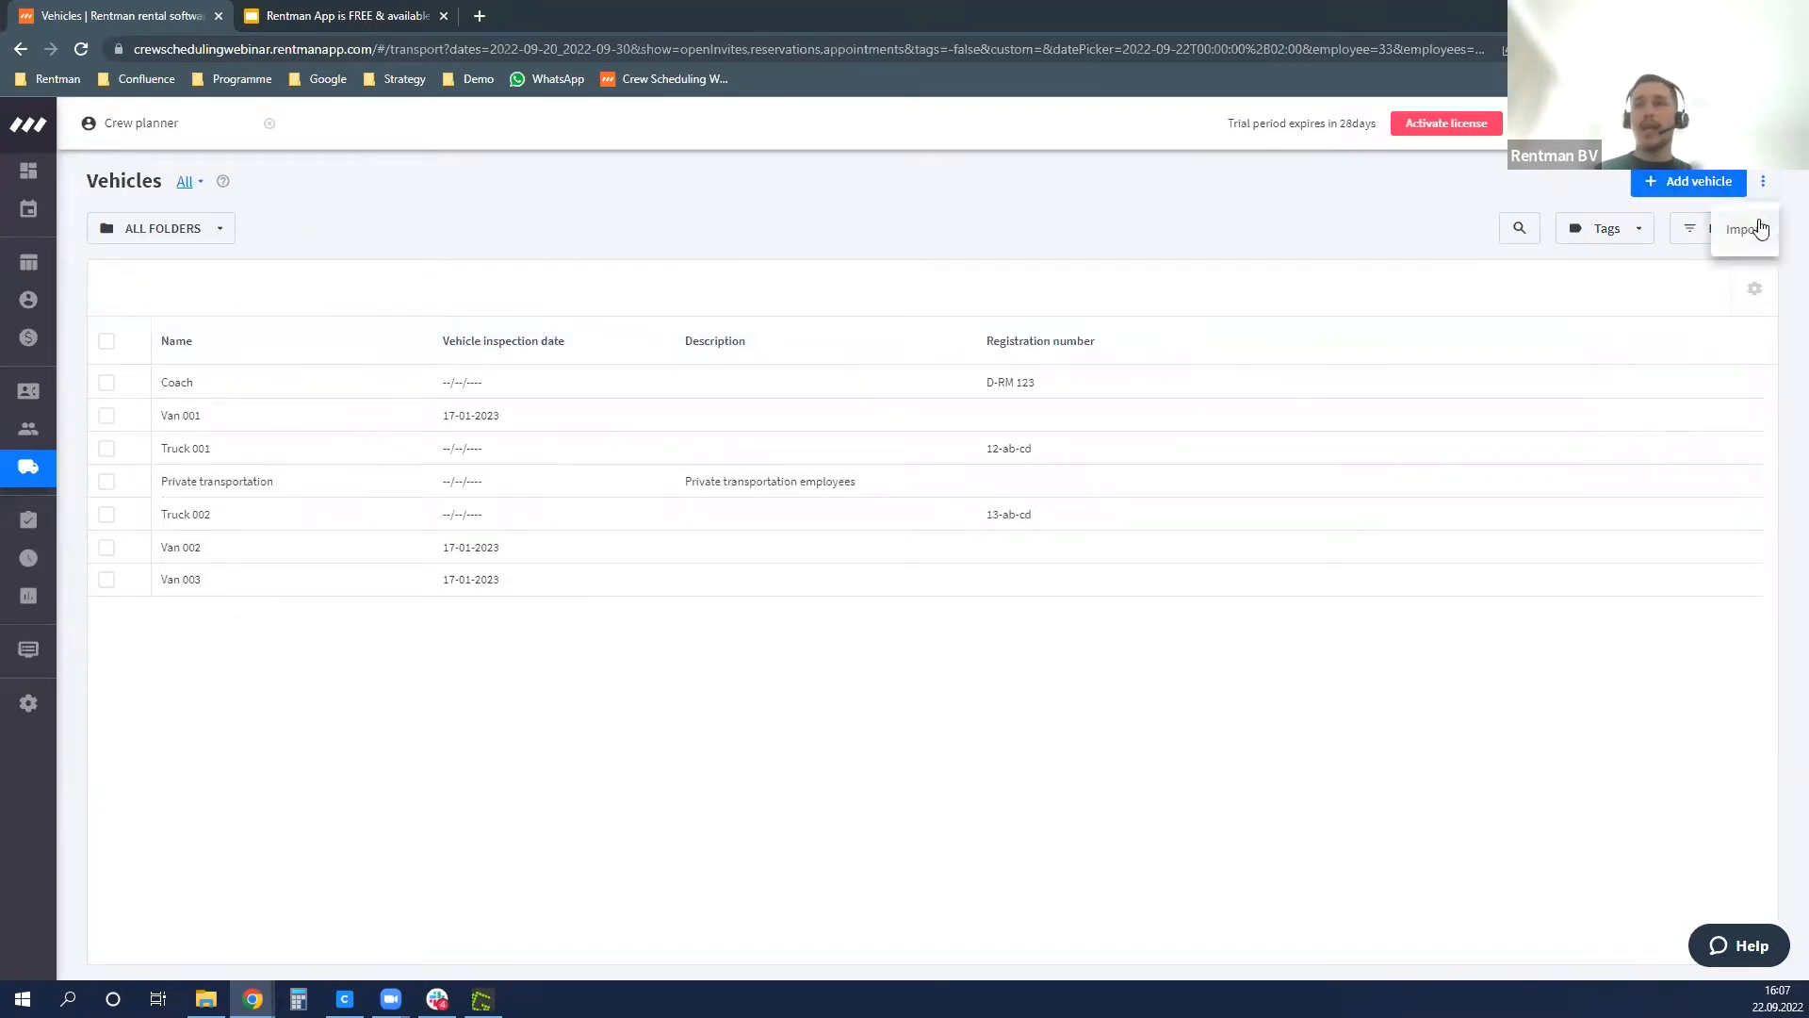
pyautogui.click(106, 341)
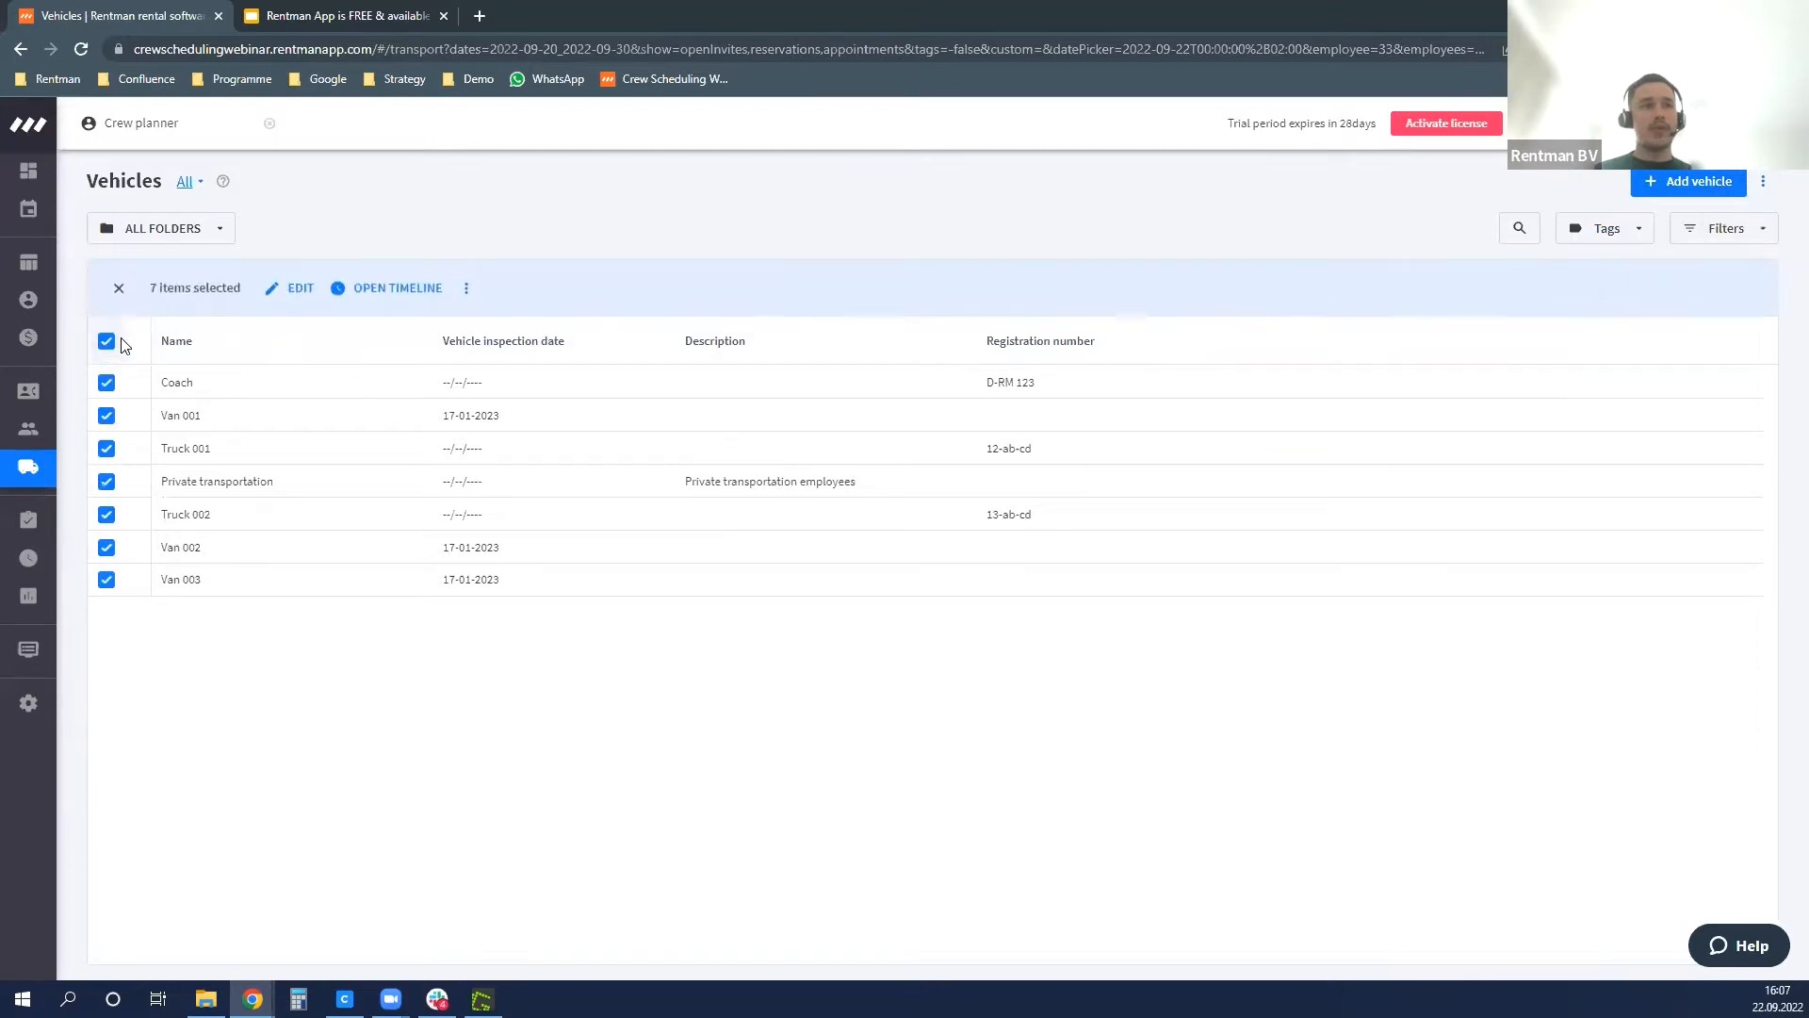
pyautogui.click(466, 288)
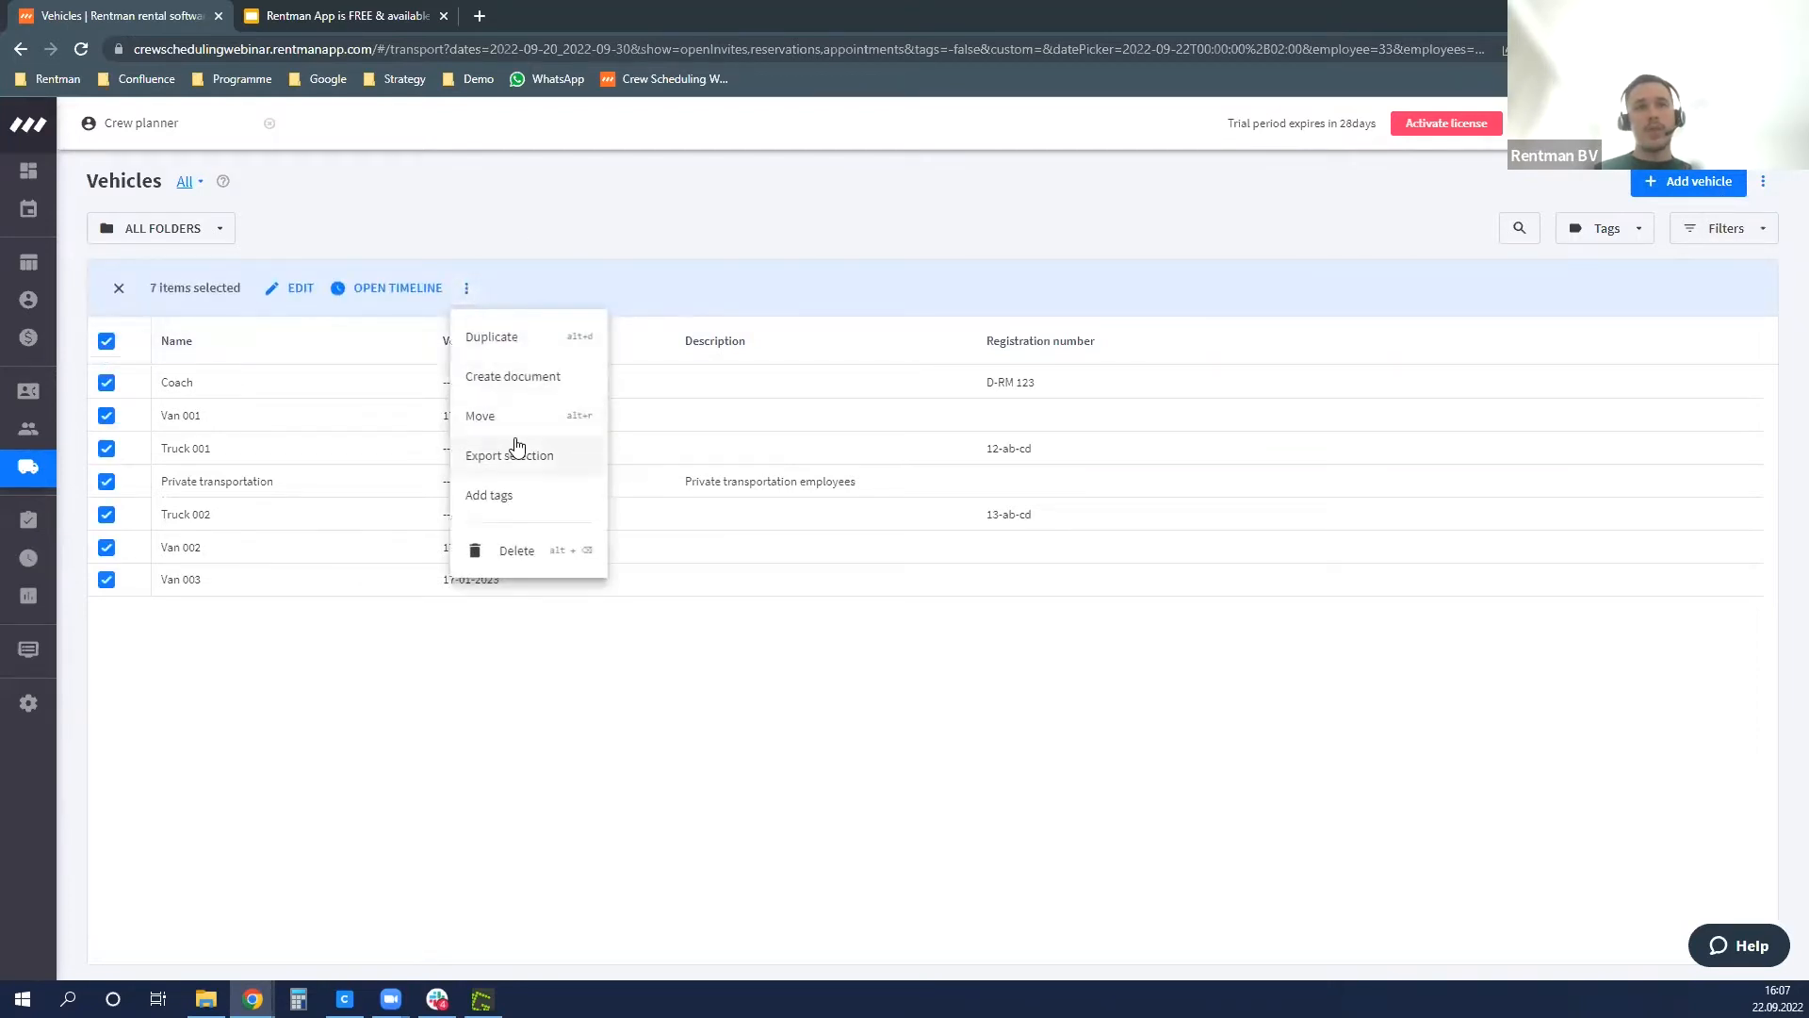
pyautogui.click(106, 341)
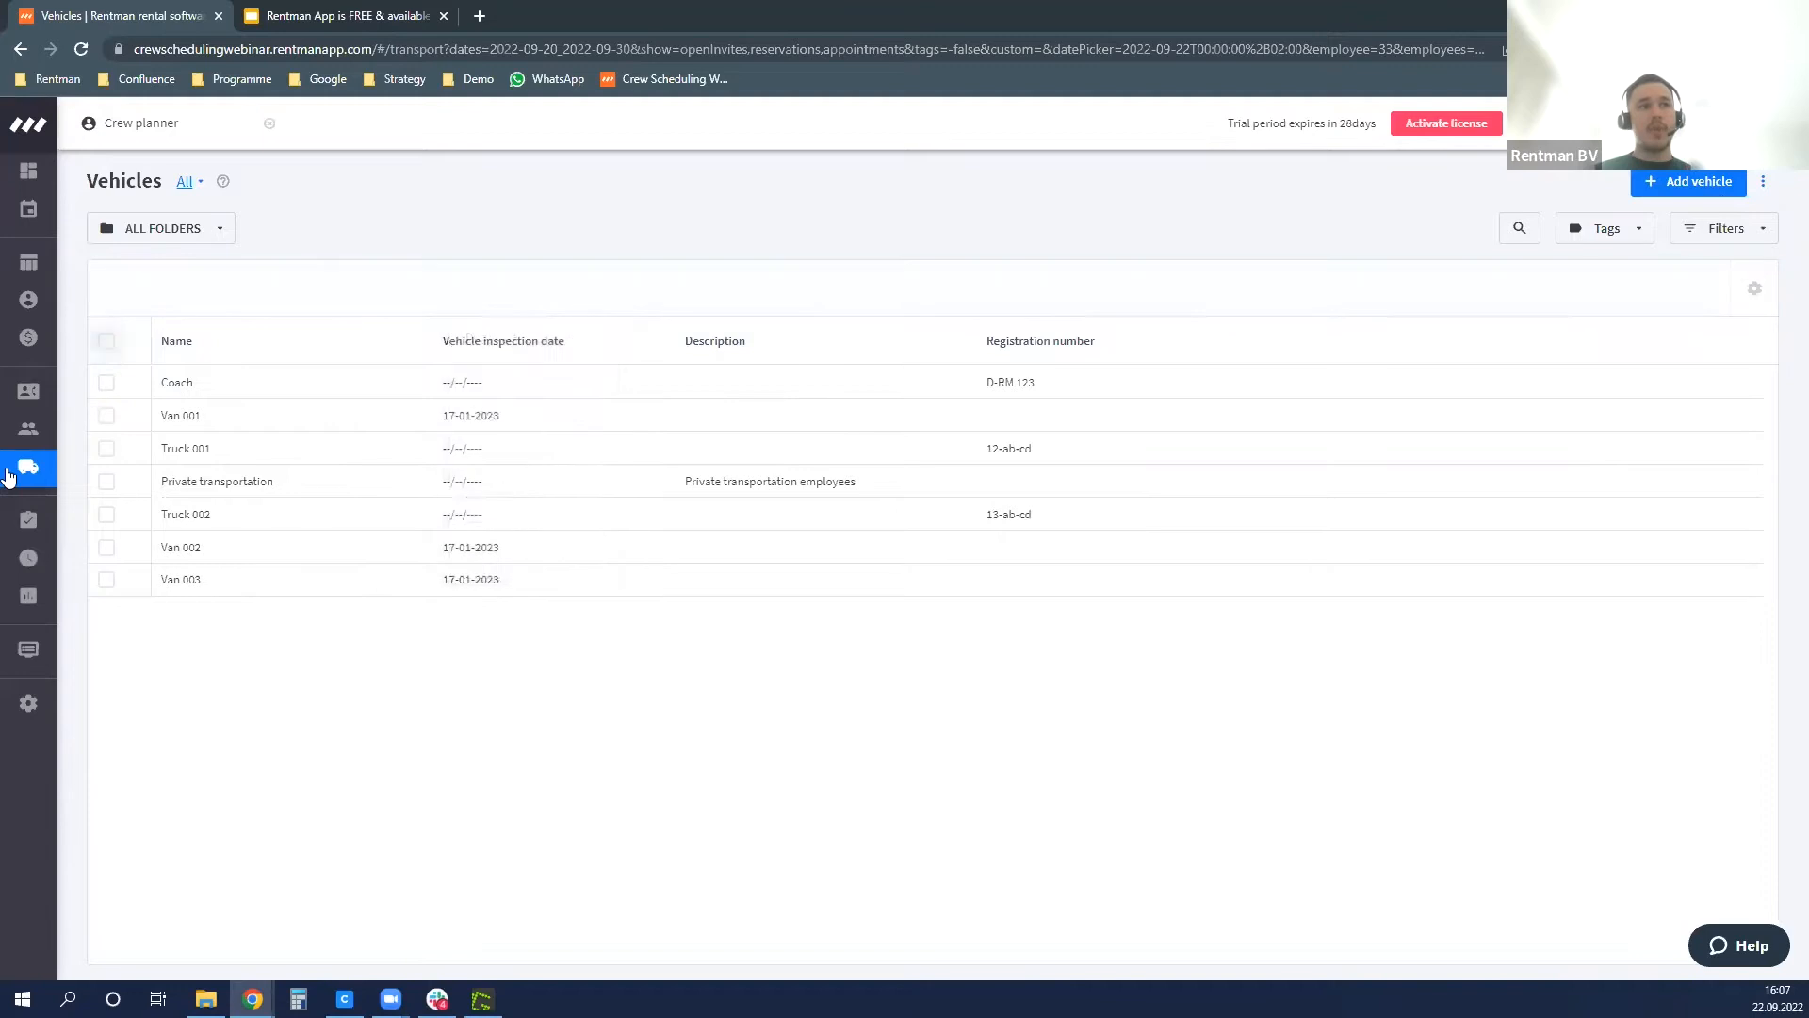
# - Open the tasks overview and check the actions available for a selected overdue Contact location task
pyautogui.moveTo(10, 477)
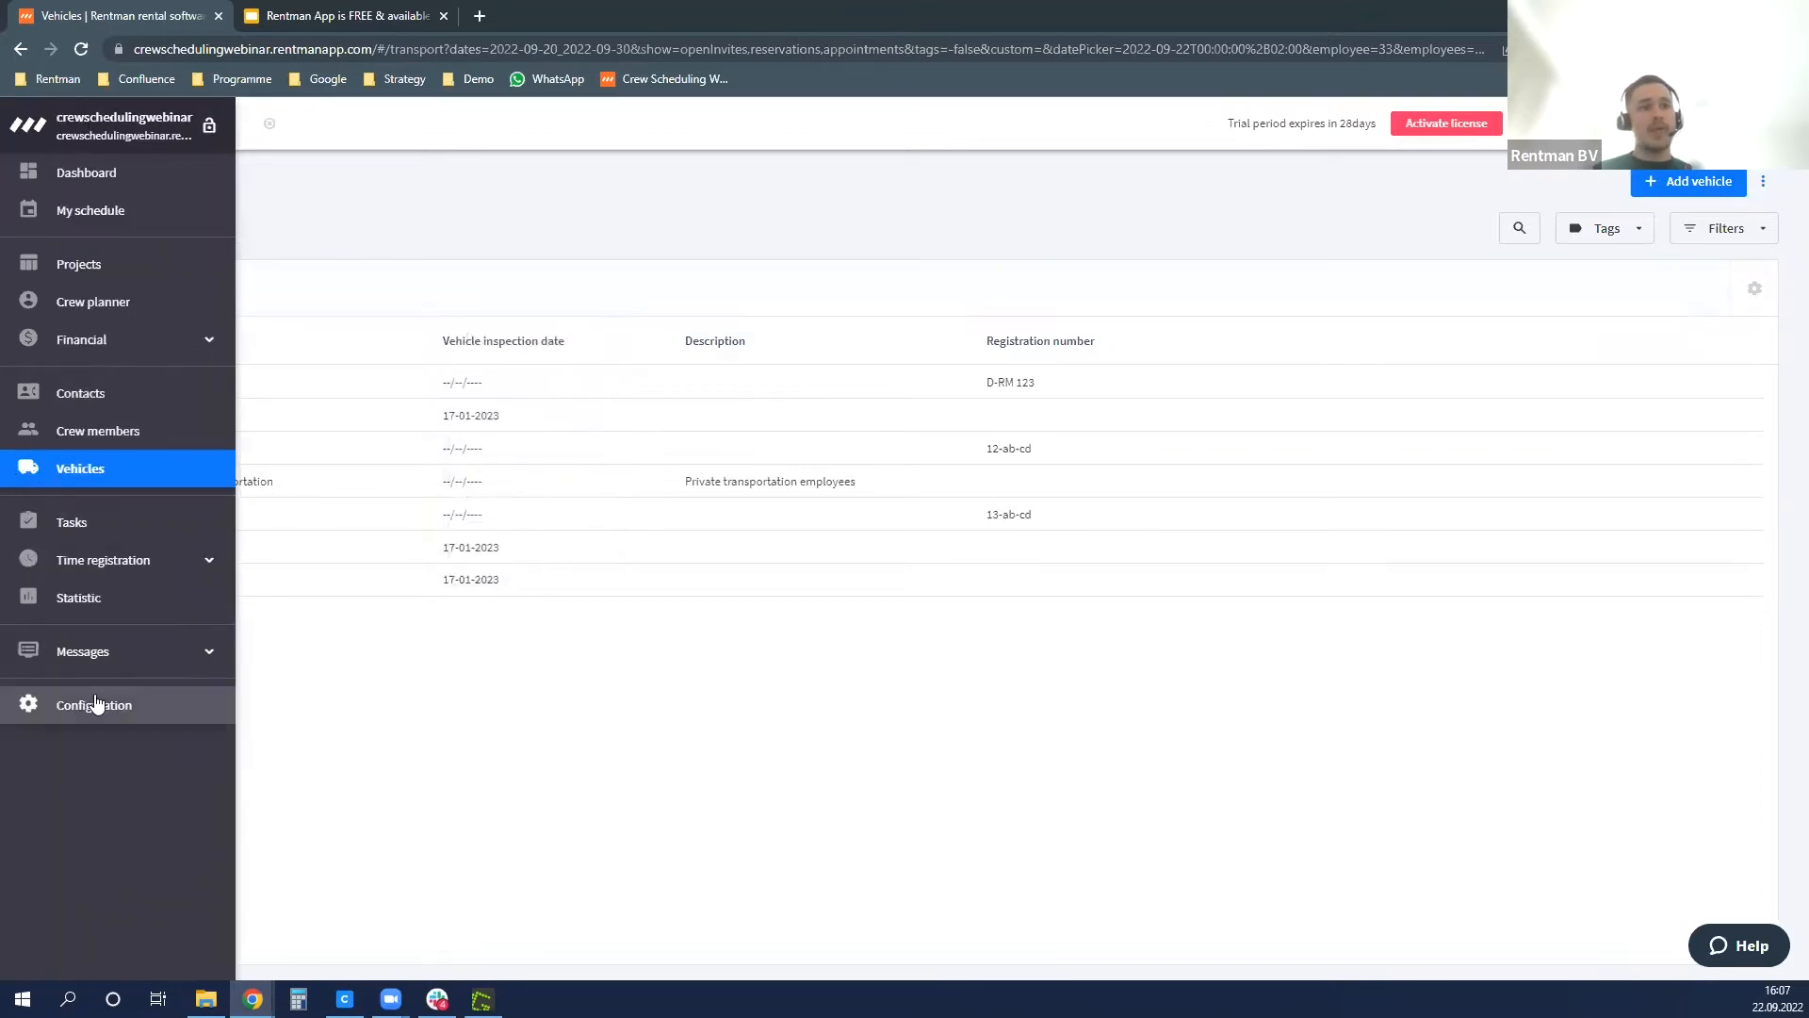
pyautogui.click(95, 539)
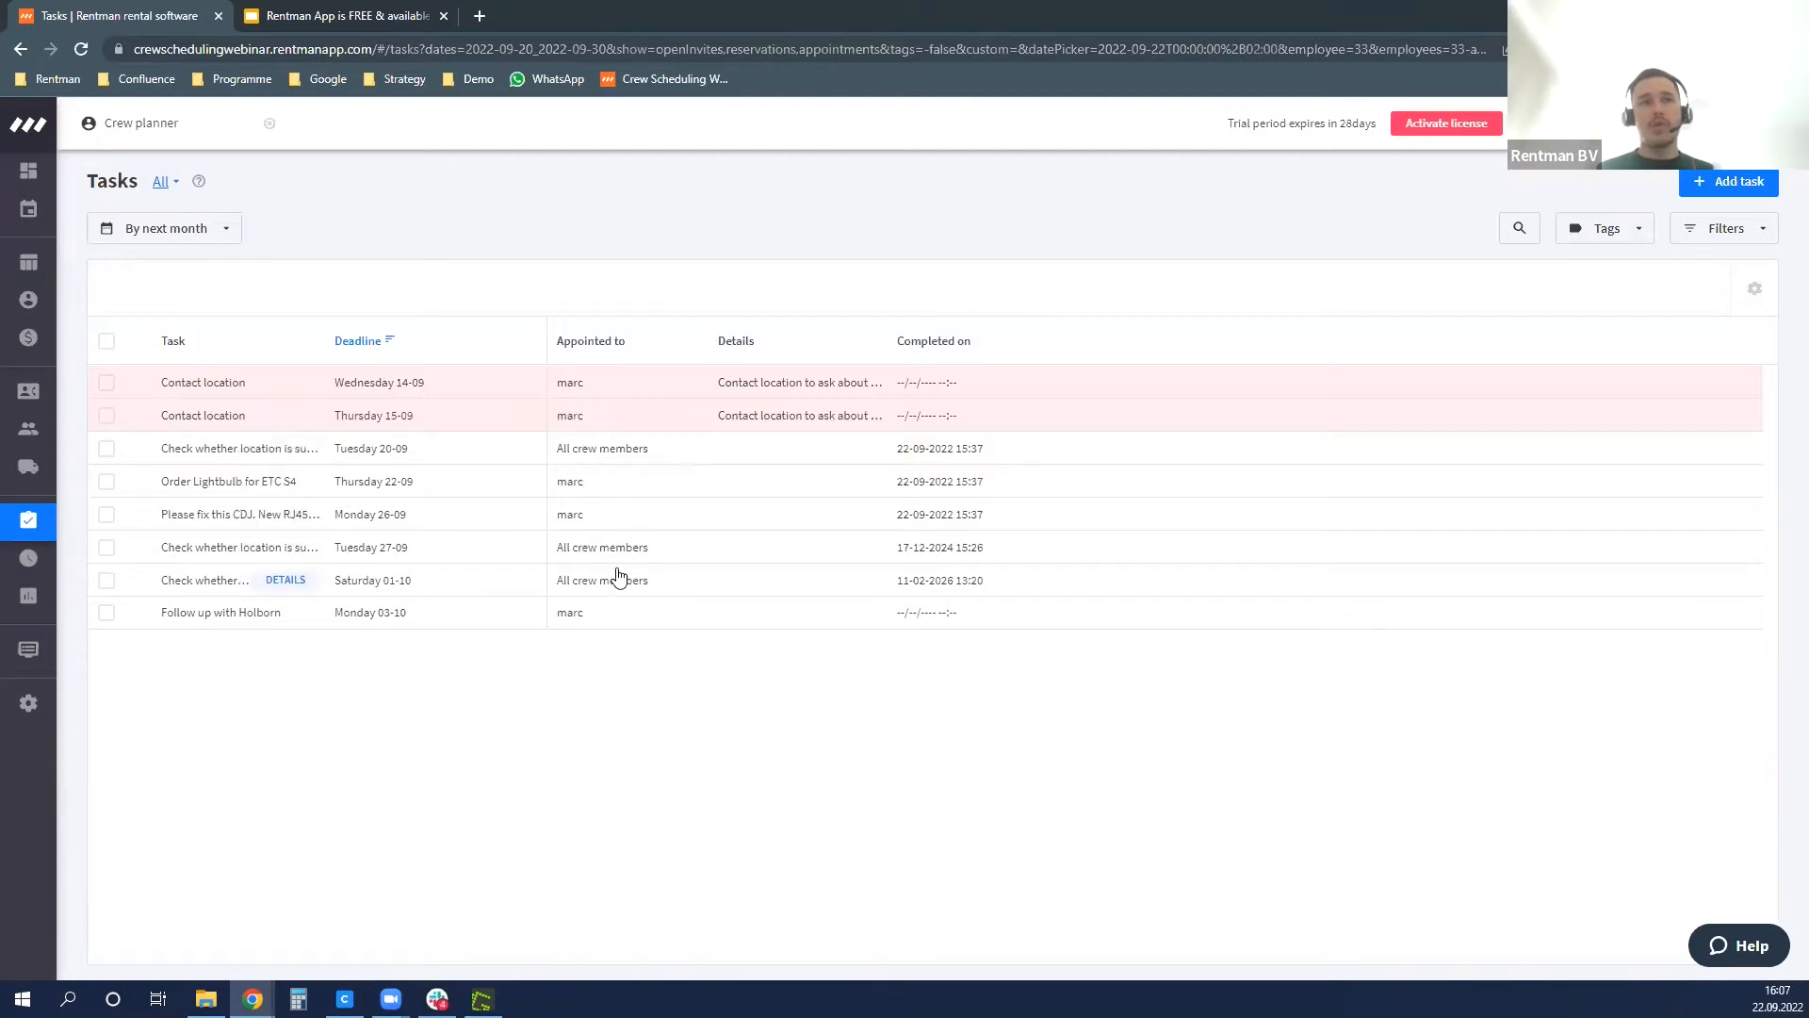
pyautogui.click(106, 384)
pyautogui.click(106, 384)
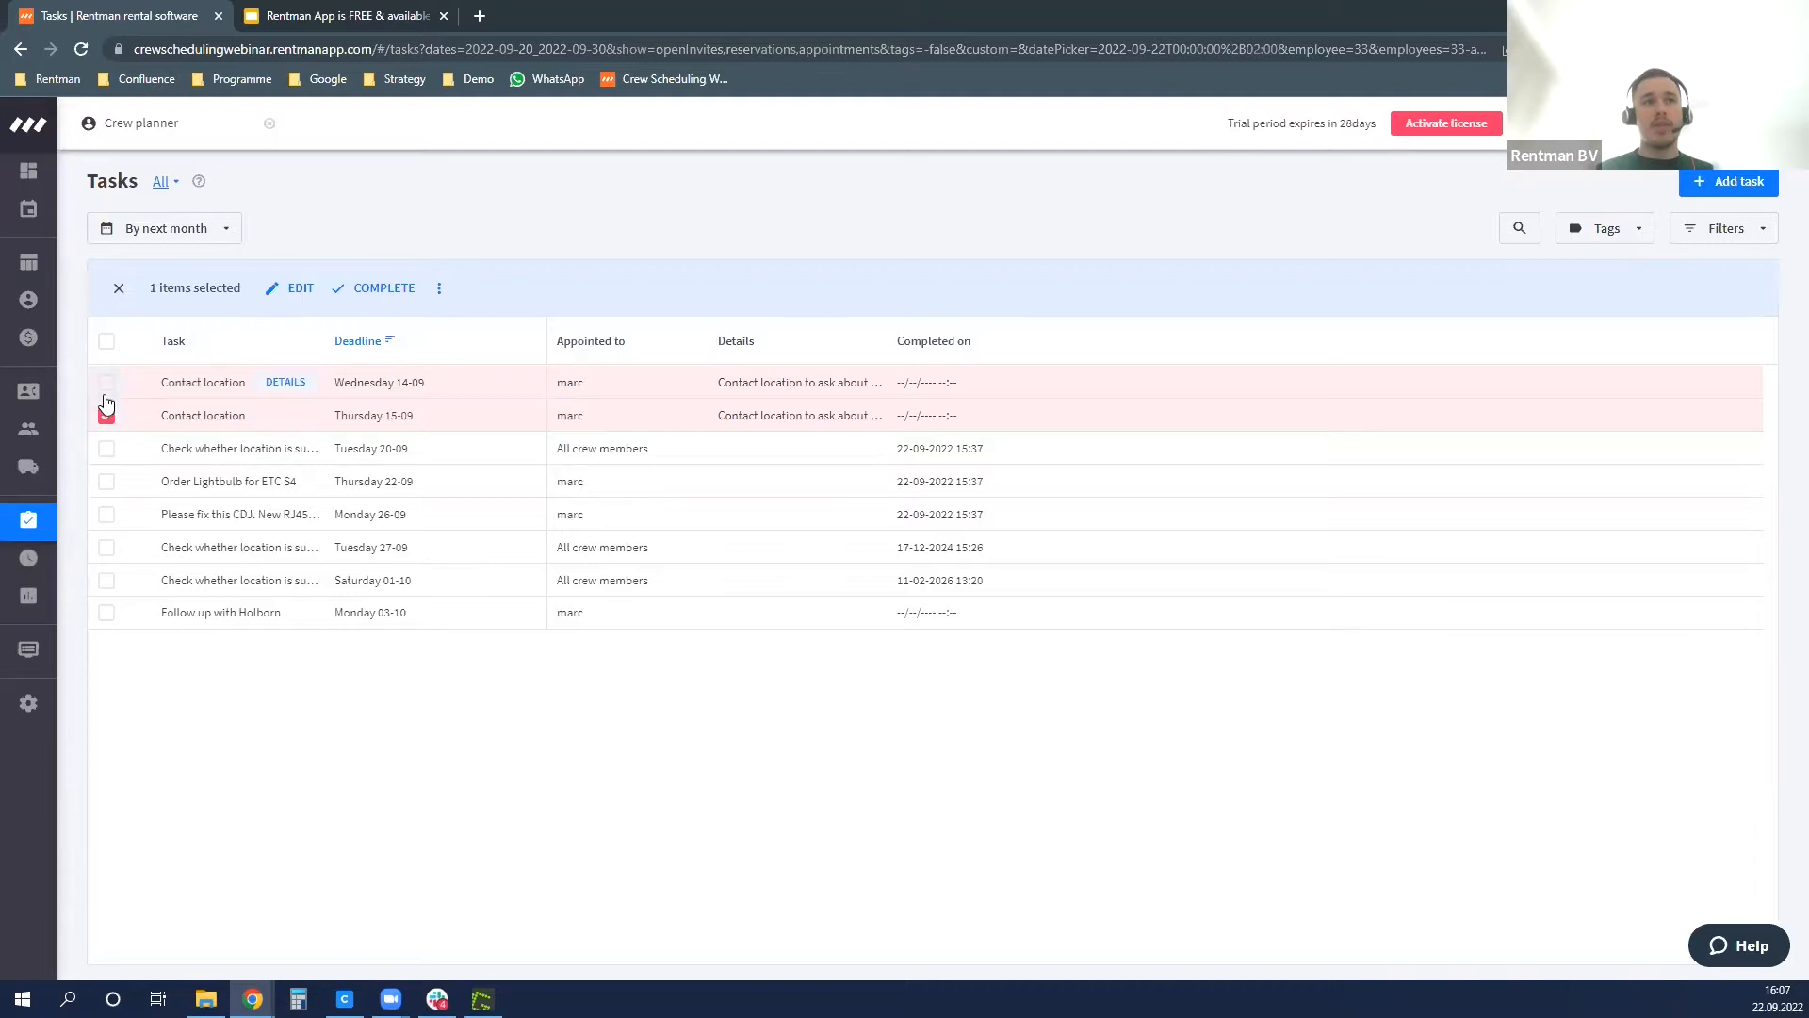
# - Open the time registration overview
pyautogui.moveTo(26, 525)
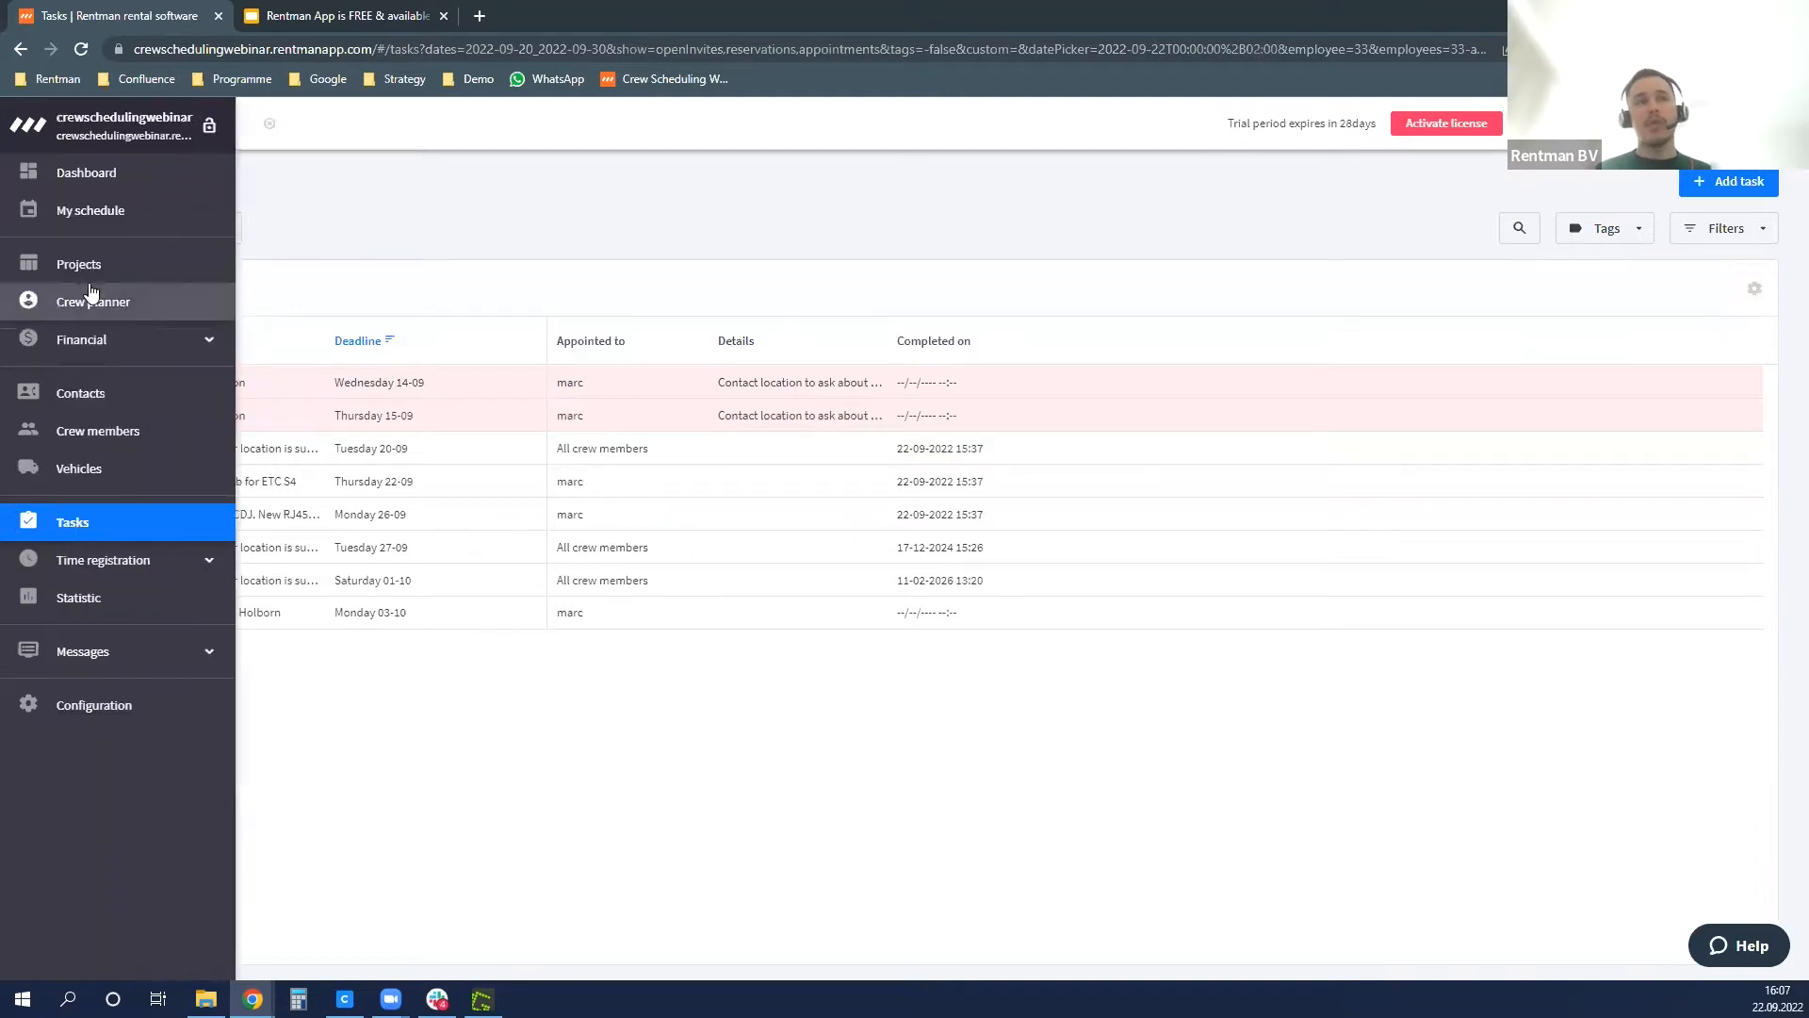
pyautogui.click(115, 566)
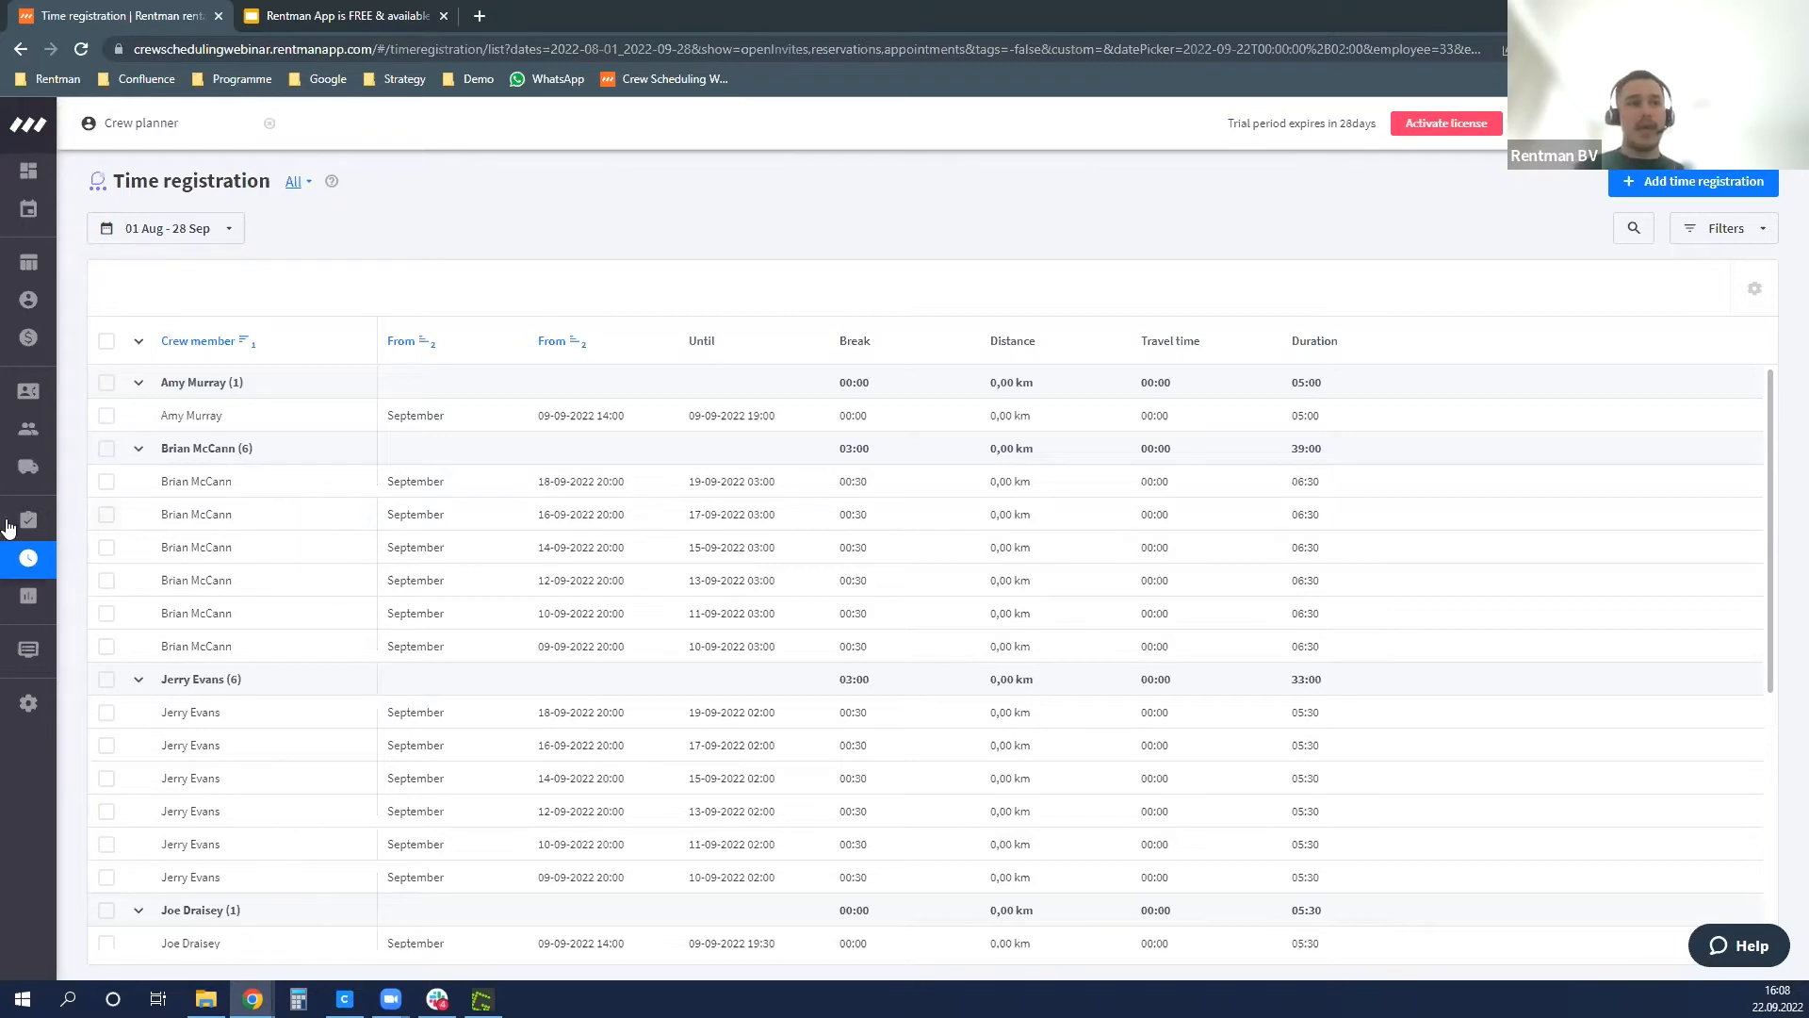
# - Open the personal schedule and review the open invitations, including the Philips Demo Day one
pyautogui.moveTo(21, 528)
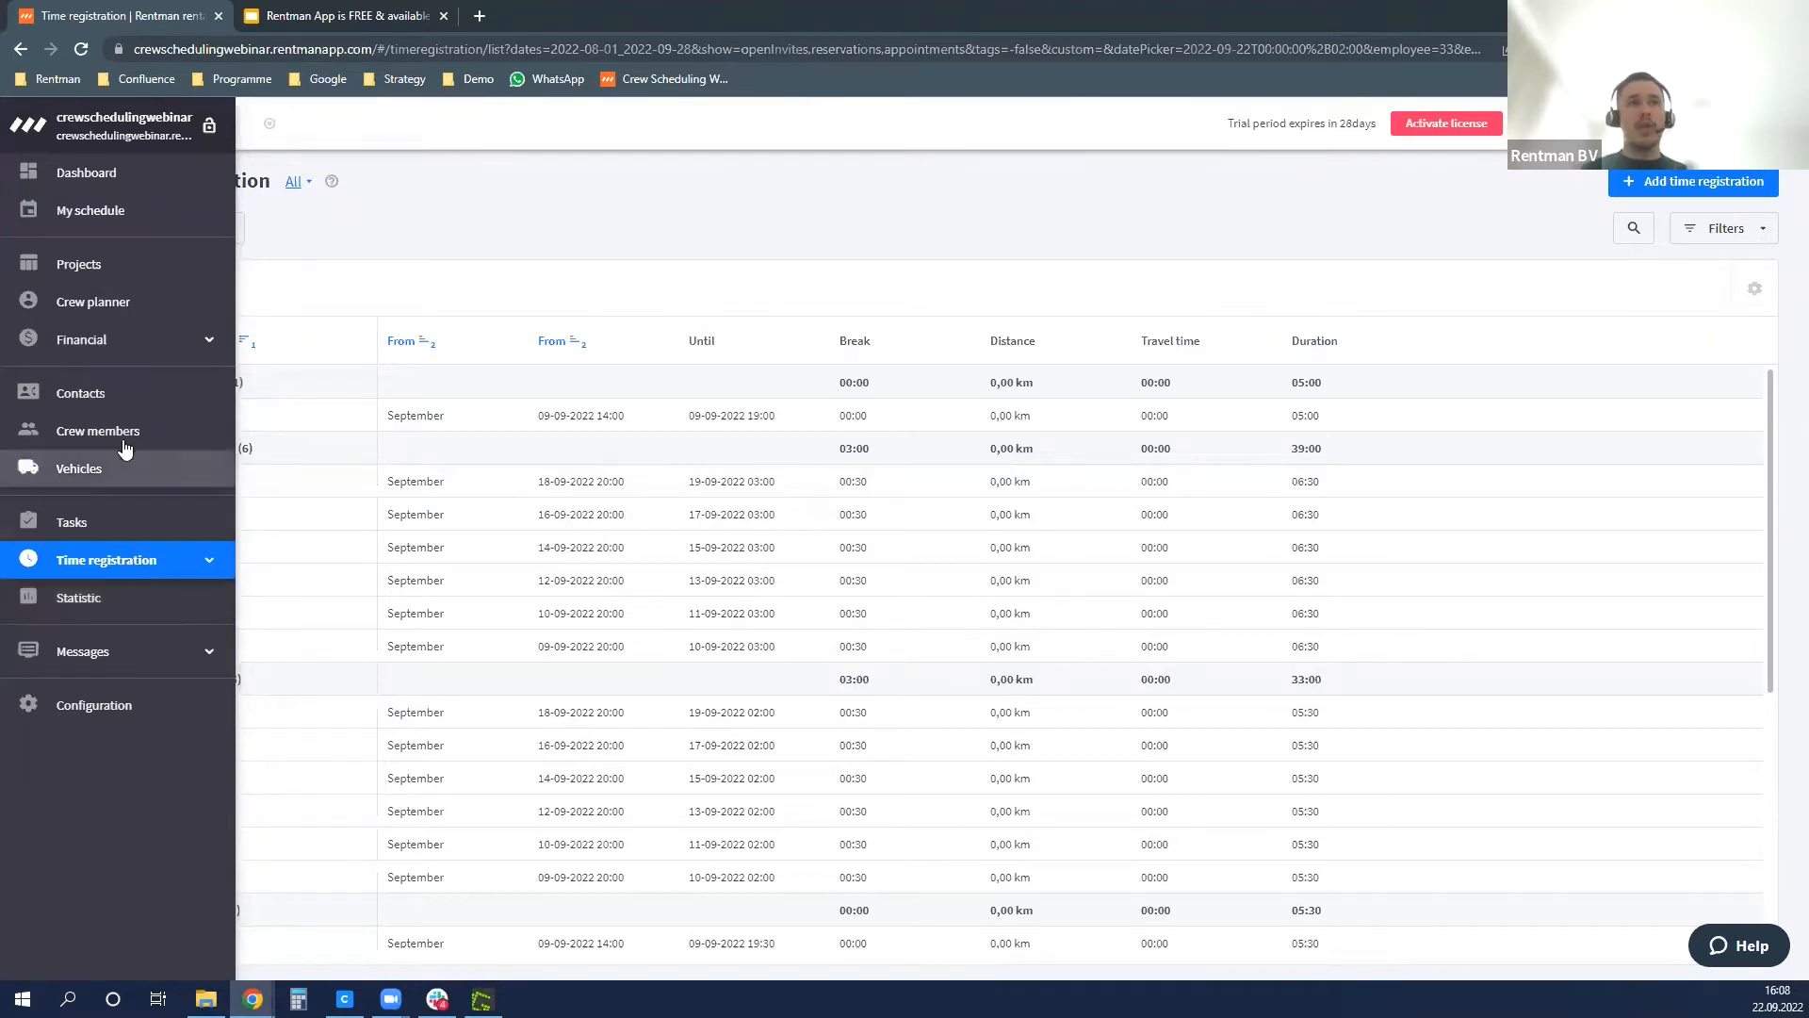
pyautogui.click(112, 215)
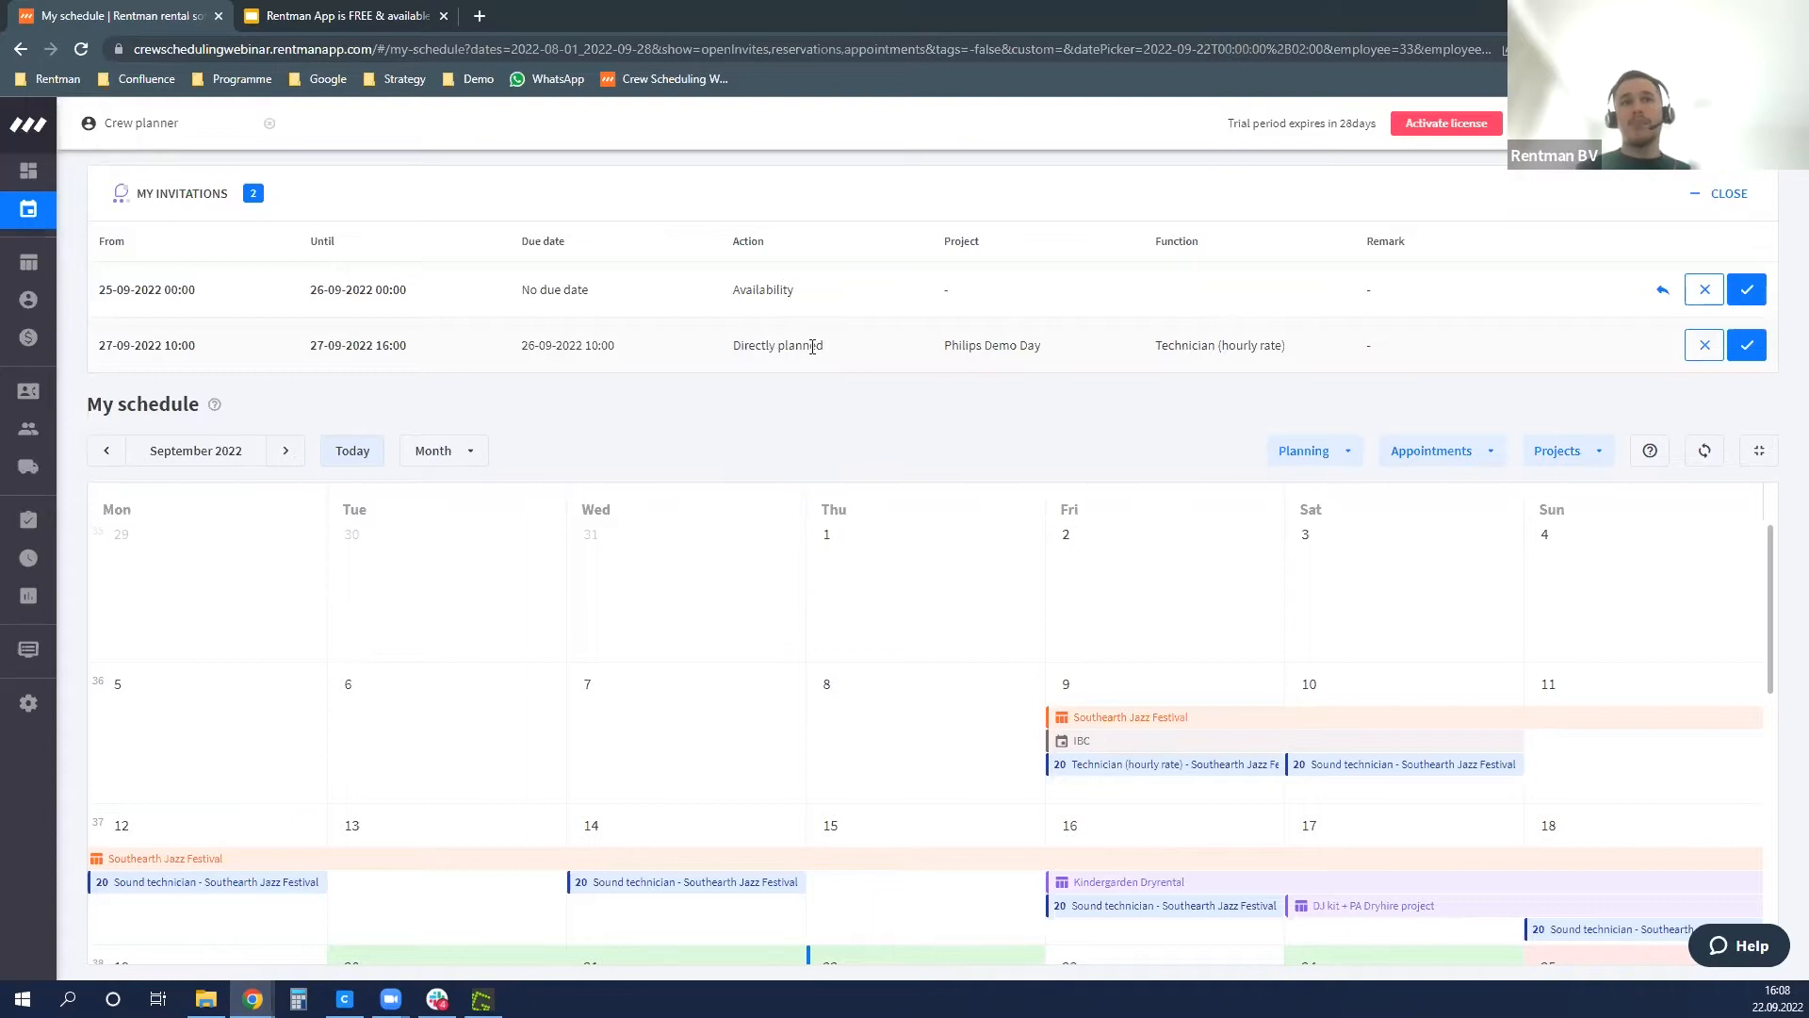
pyautogui.moveTo(1045, 349); pyautogui.dragTo(964, 346)
pyautogui.click(1082, 353)
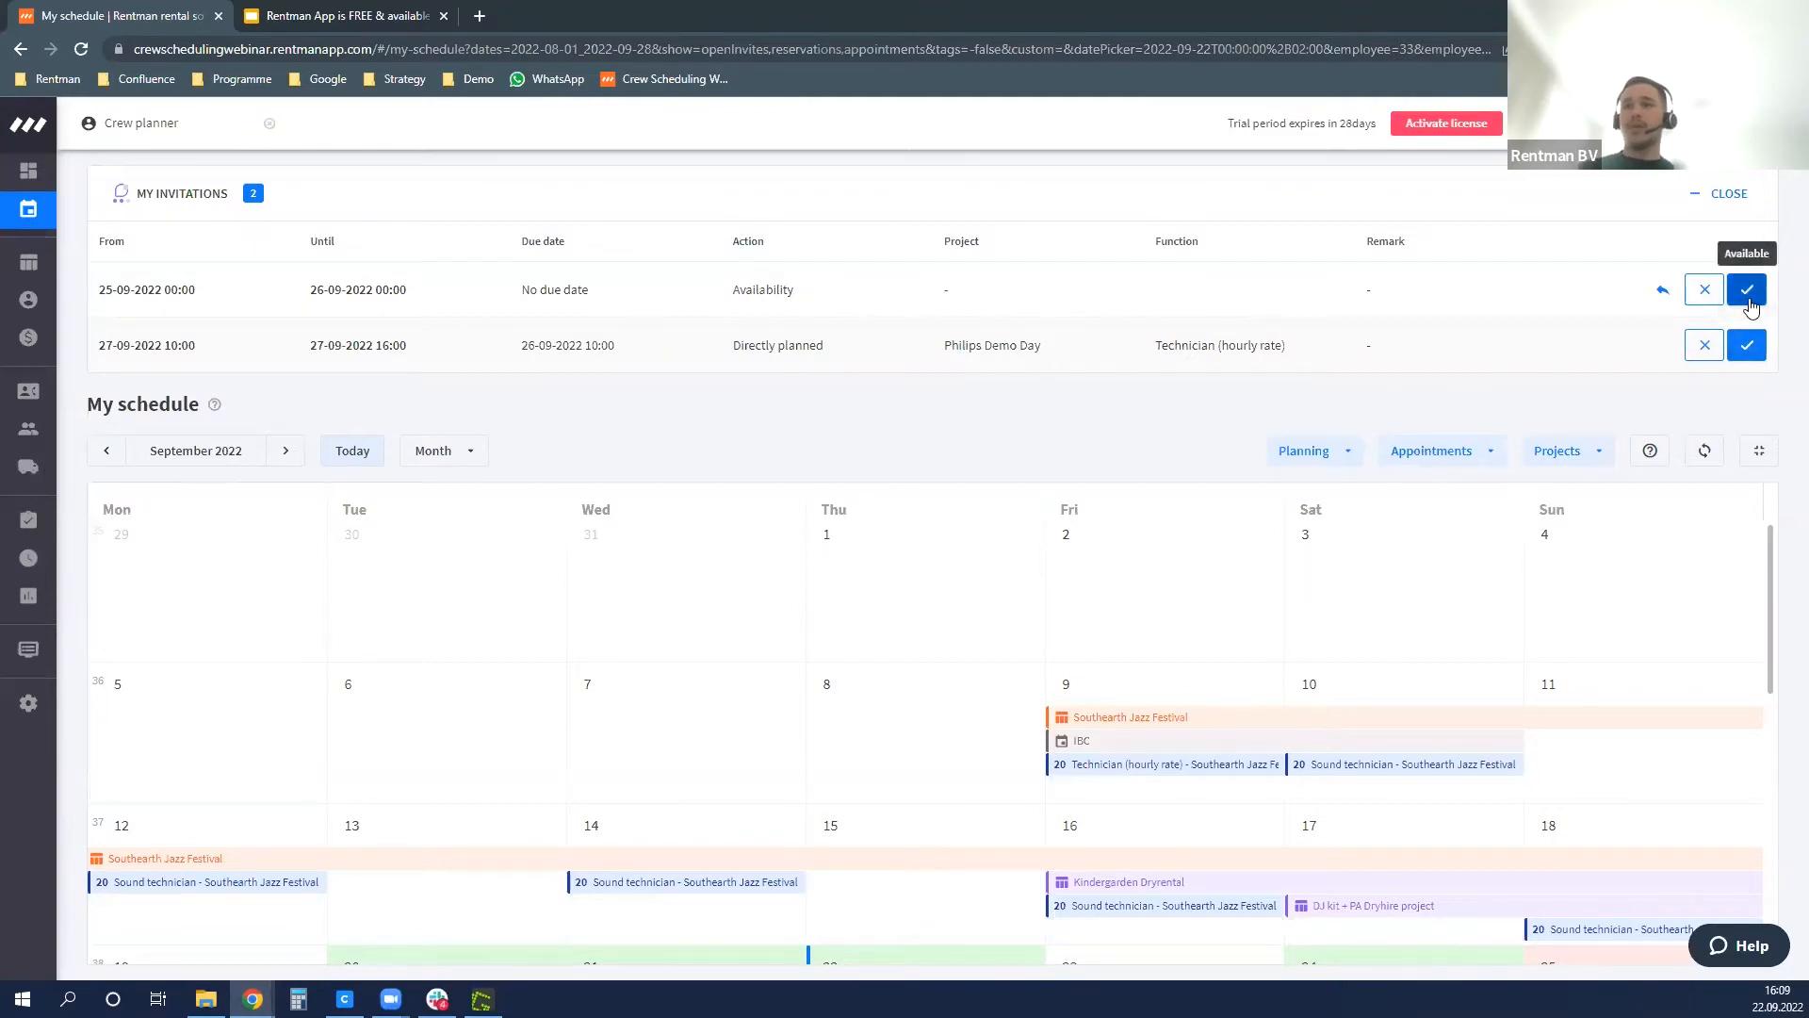
# - Accept the 25-09-2022 availability invitation with the remark "Hey, tihs works great for me!"
pyautogui.click(1665, 293)
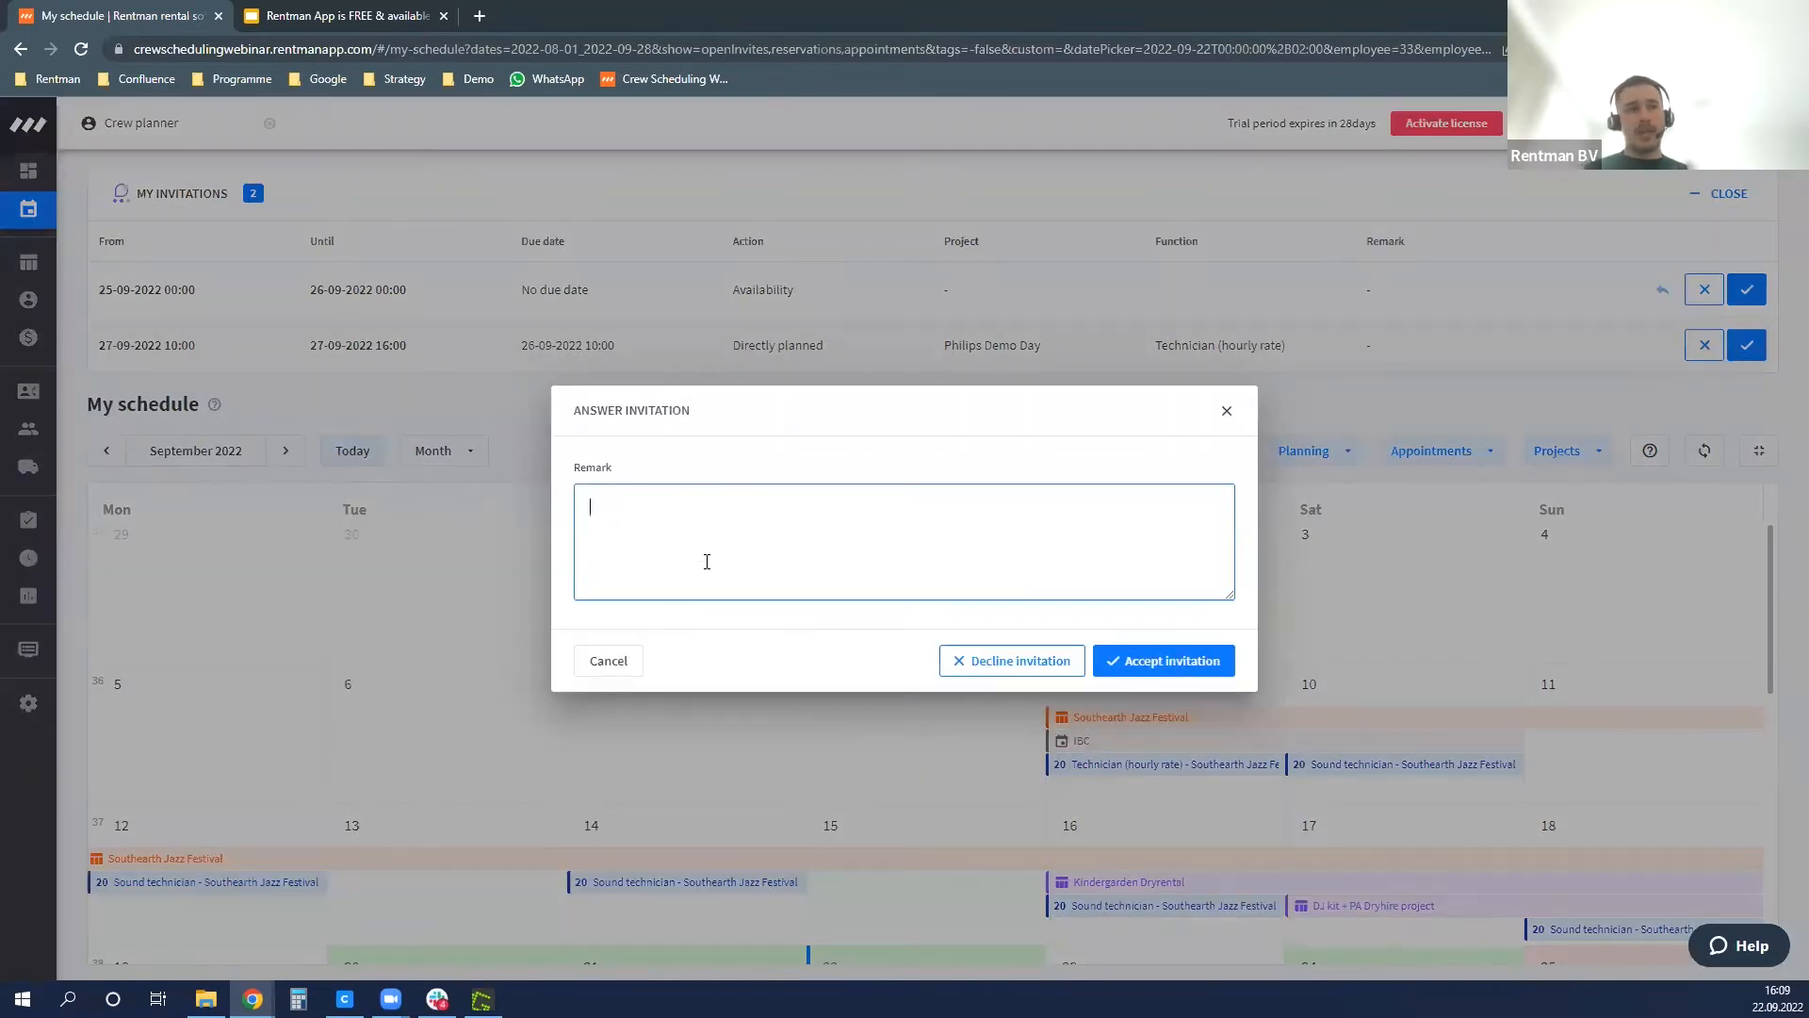
pyautogui.write('Hey,')
pyautogui.write(' tihs')
pyautogui.write(' works great for me')
pyautogui.write('!')
pyautogui.click(1181, 668)
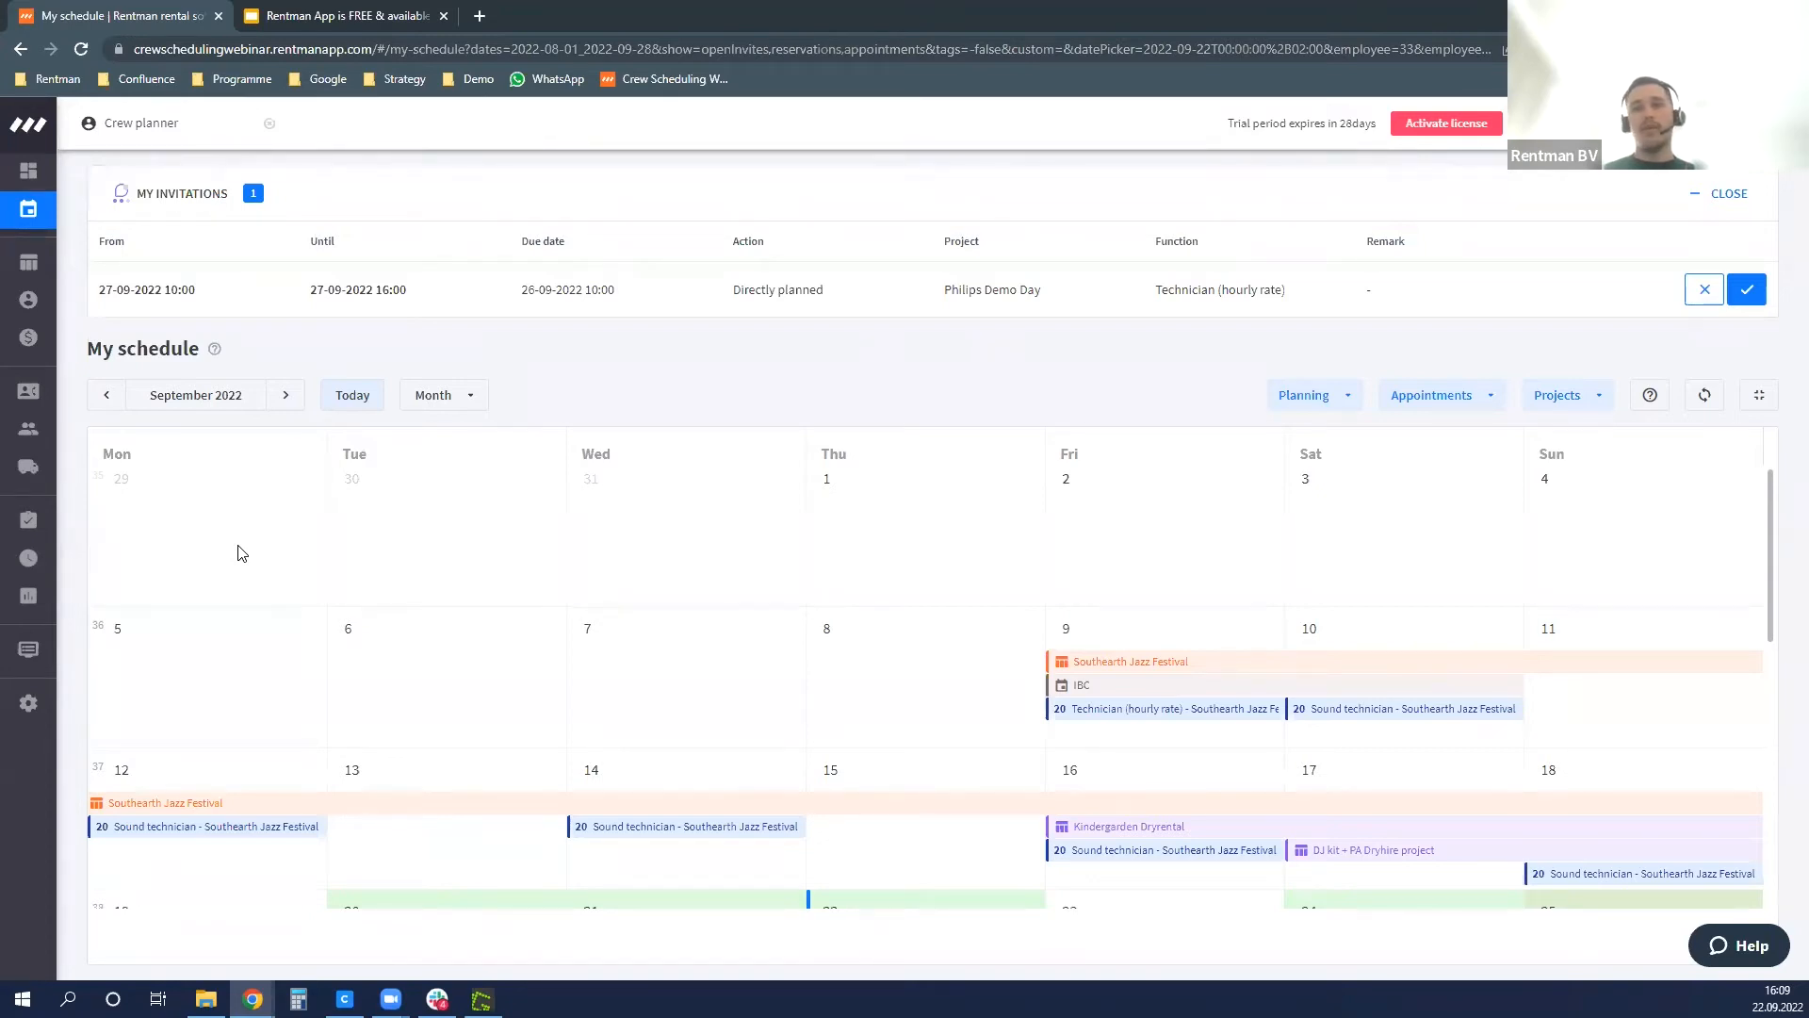
# - Set the availability from 29.08.2022 until 03.09.2022 to Unavailable in the personal schedule, without a remark
pyautogui.moveTo(226, 553); pyautogui.dragTo(1133, 540)
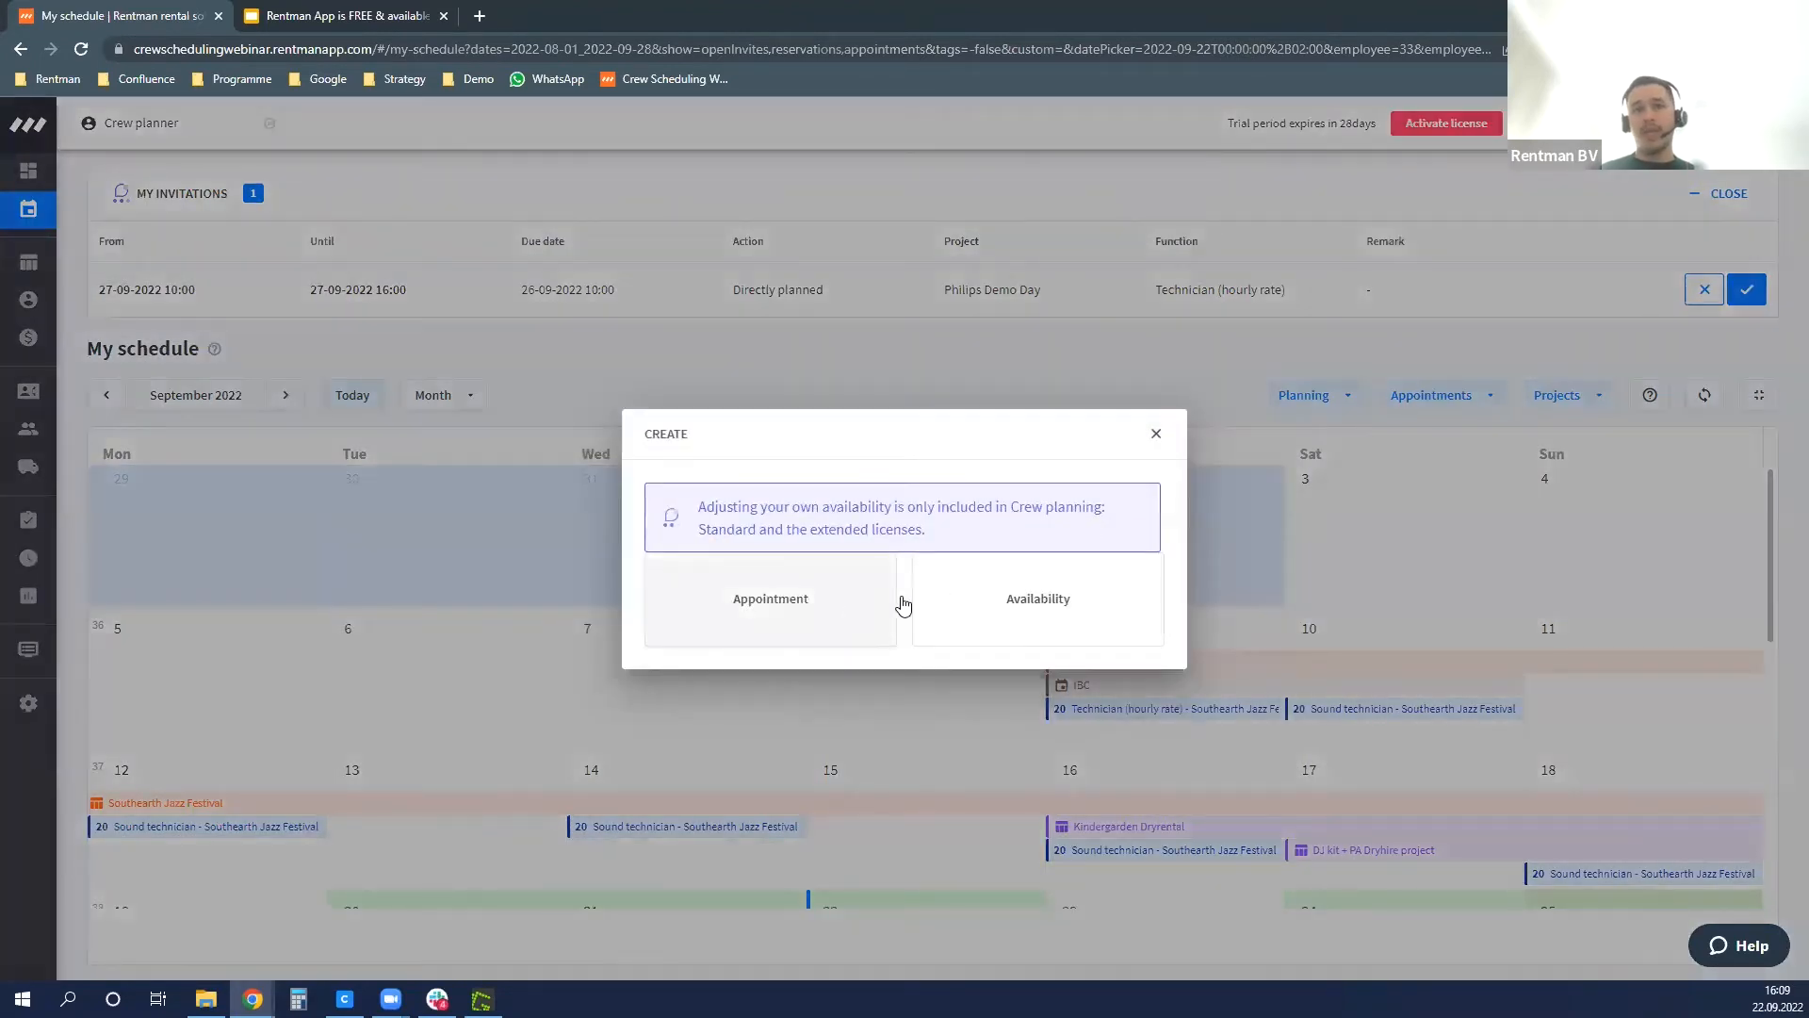
pyautogui.click(1037, 603)
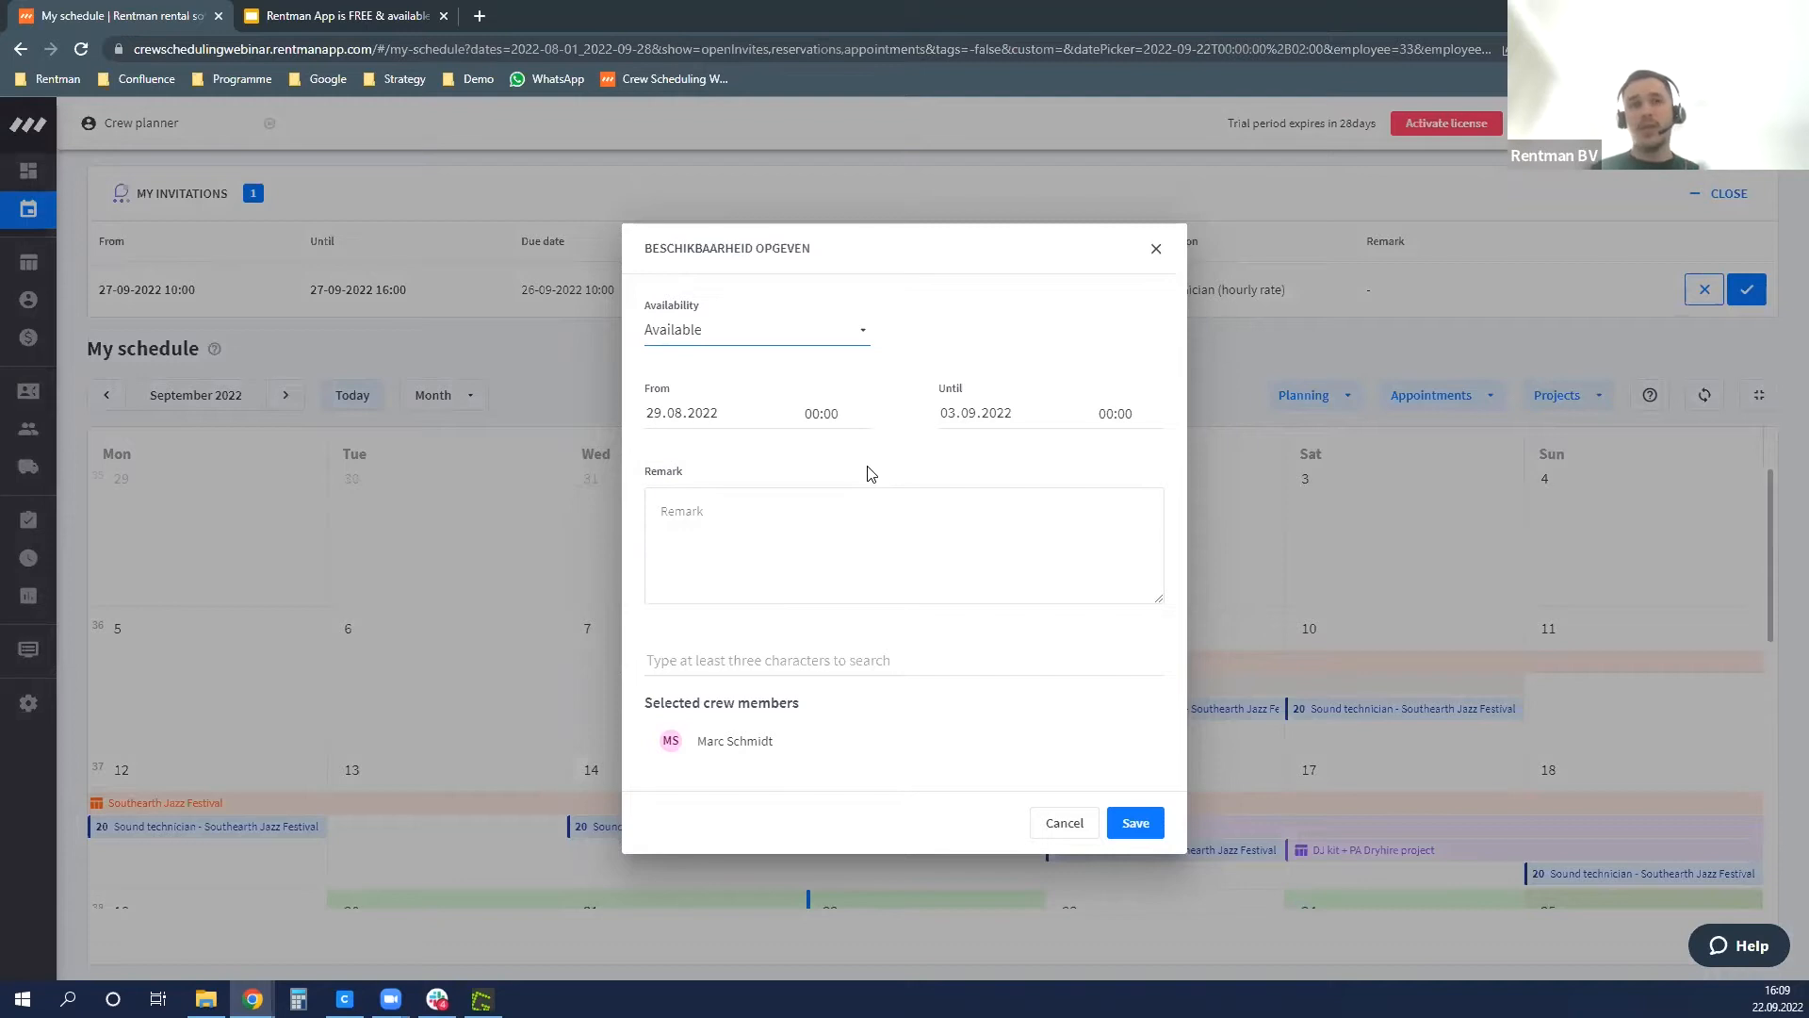
pyautogui.click(722, 345)
pyautogui.click(739, 419)
pyautogui.click(742, 500)
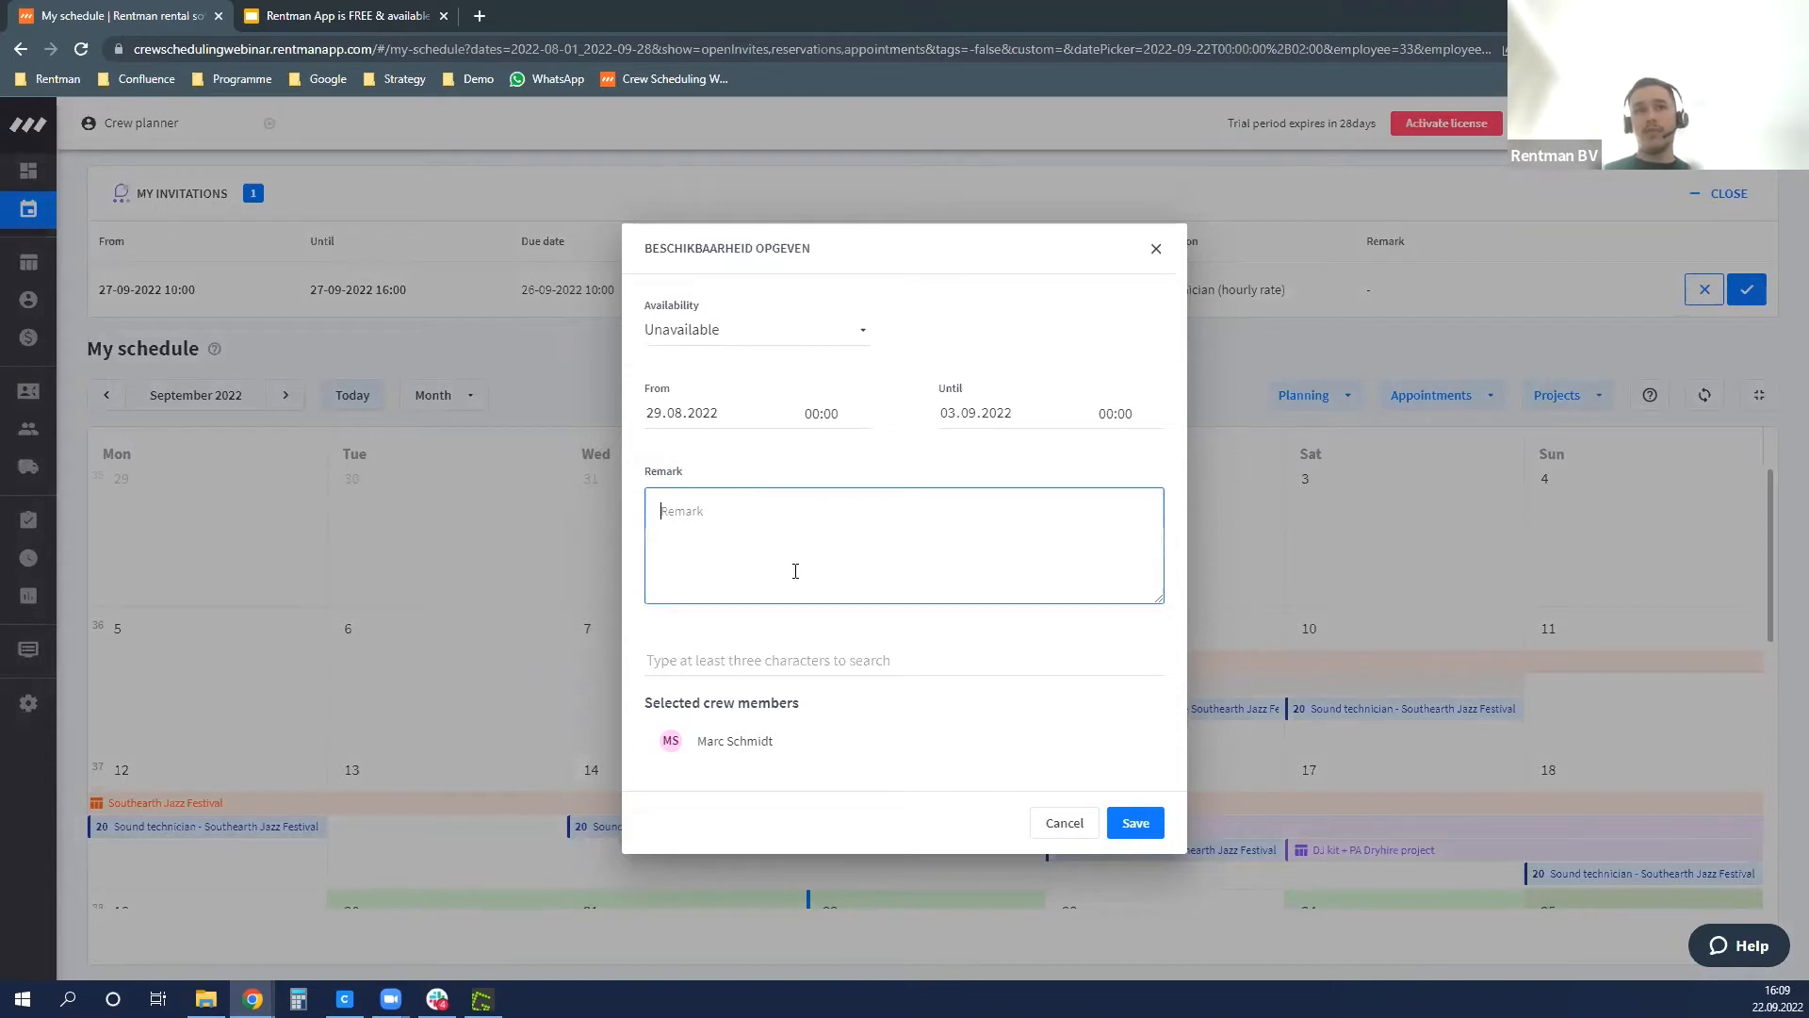
pyautogui.click(1122, 829)
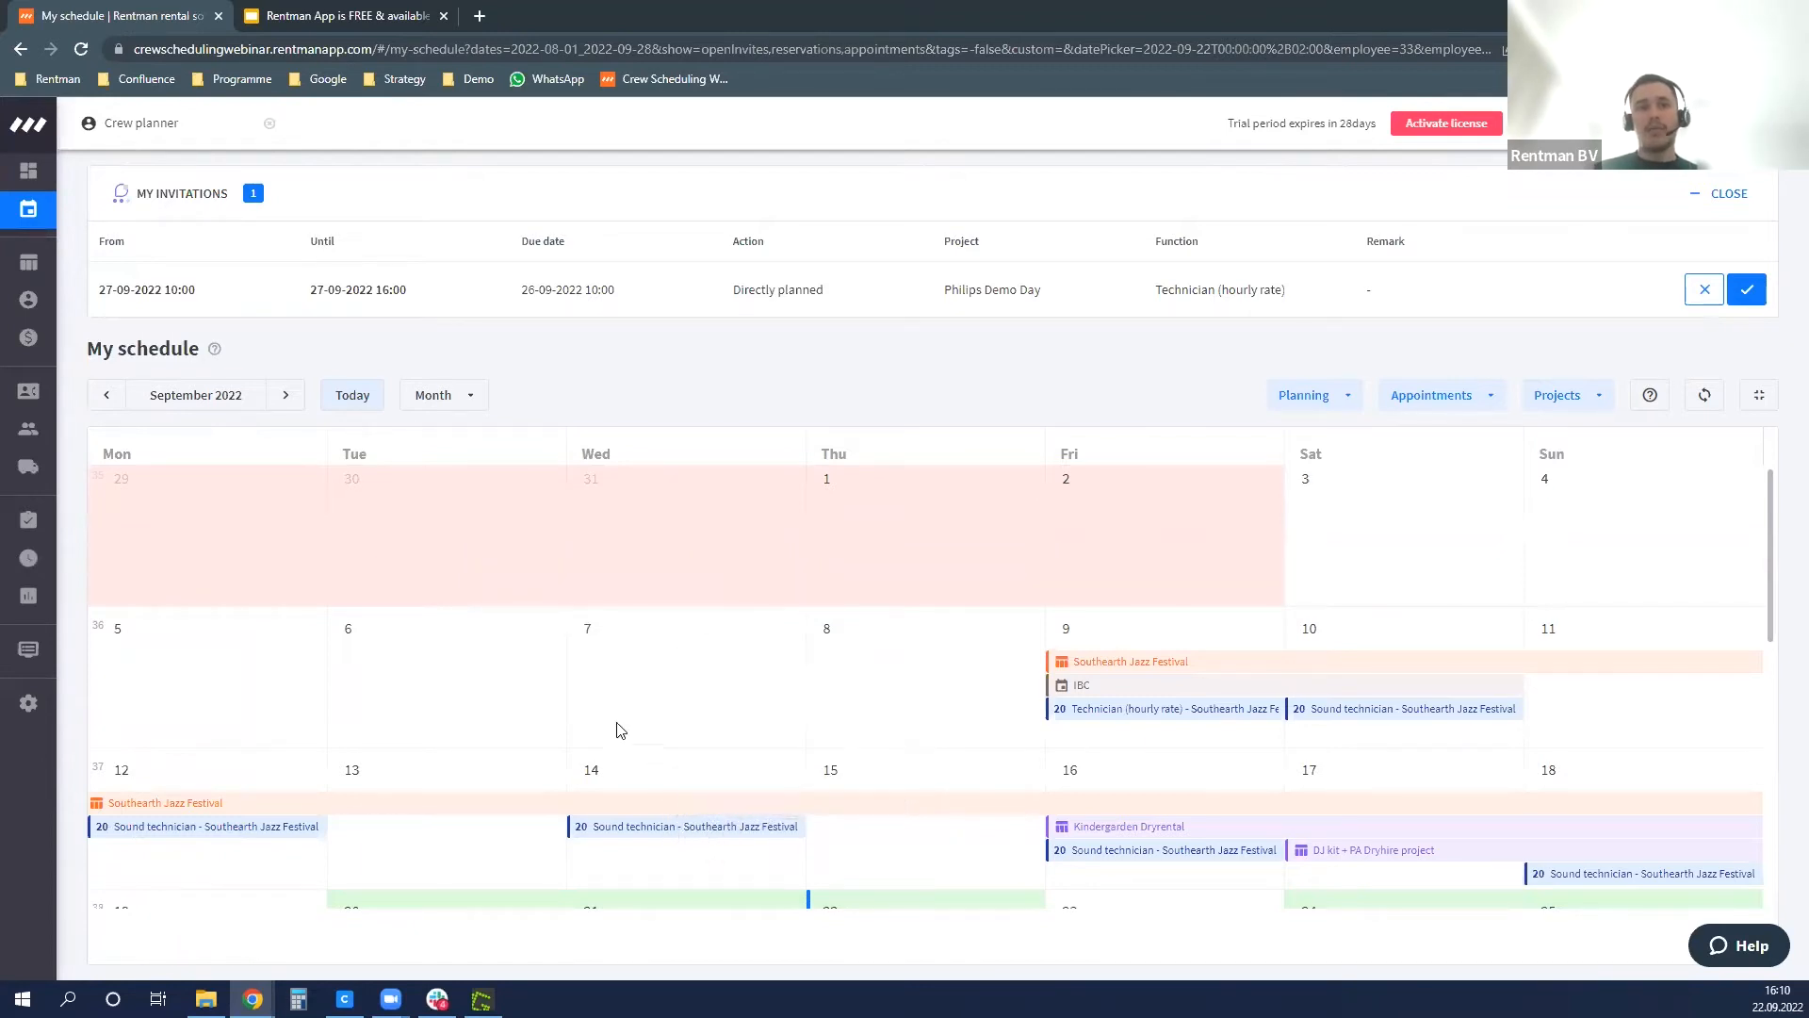
# - Set the availability from 05.09.2022 until 08.09.2022 to Available with the remark "Ready to work"
pyautogui.click(288, 690)
pyautogui.moveTo(288, 691); pyautogui.dragTo(680, 692)
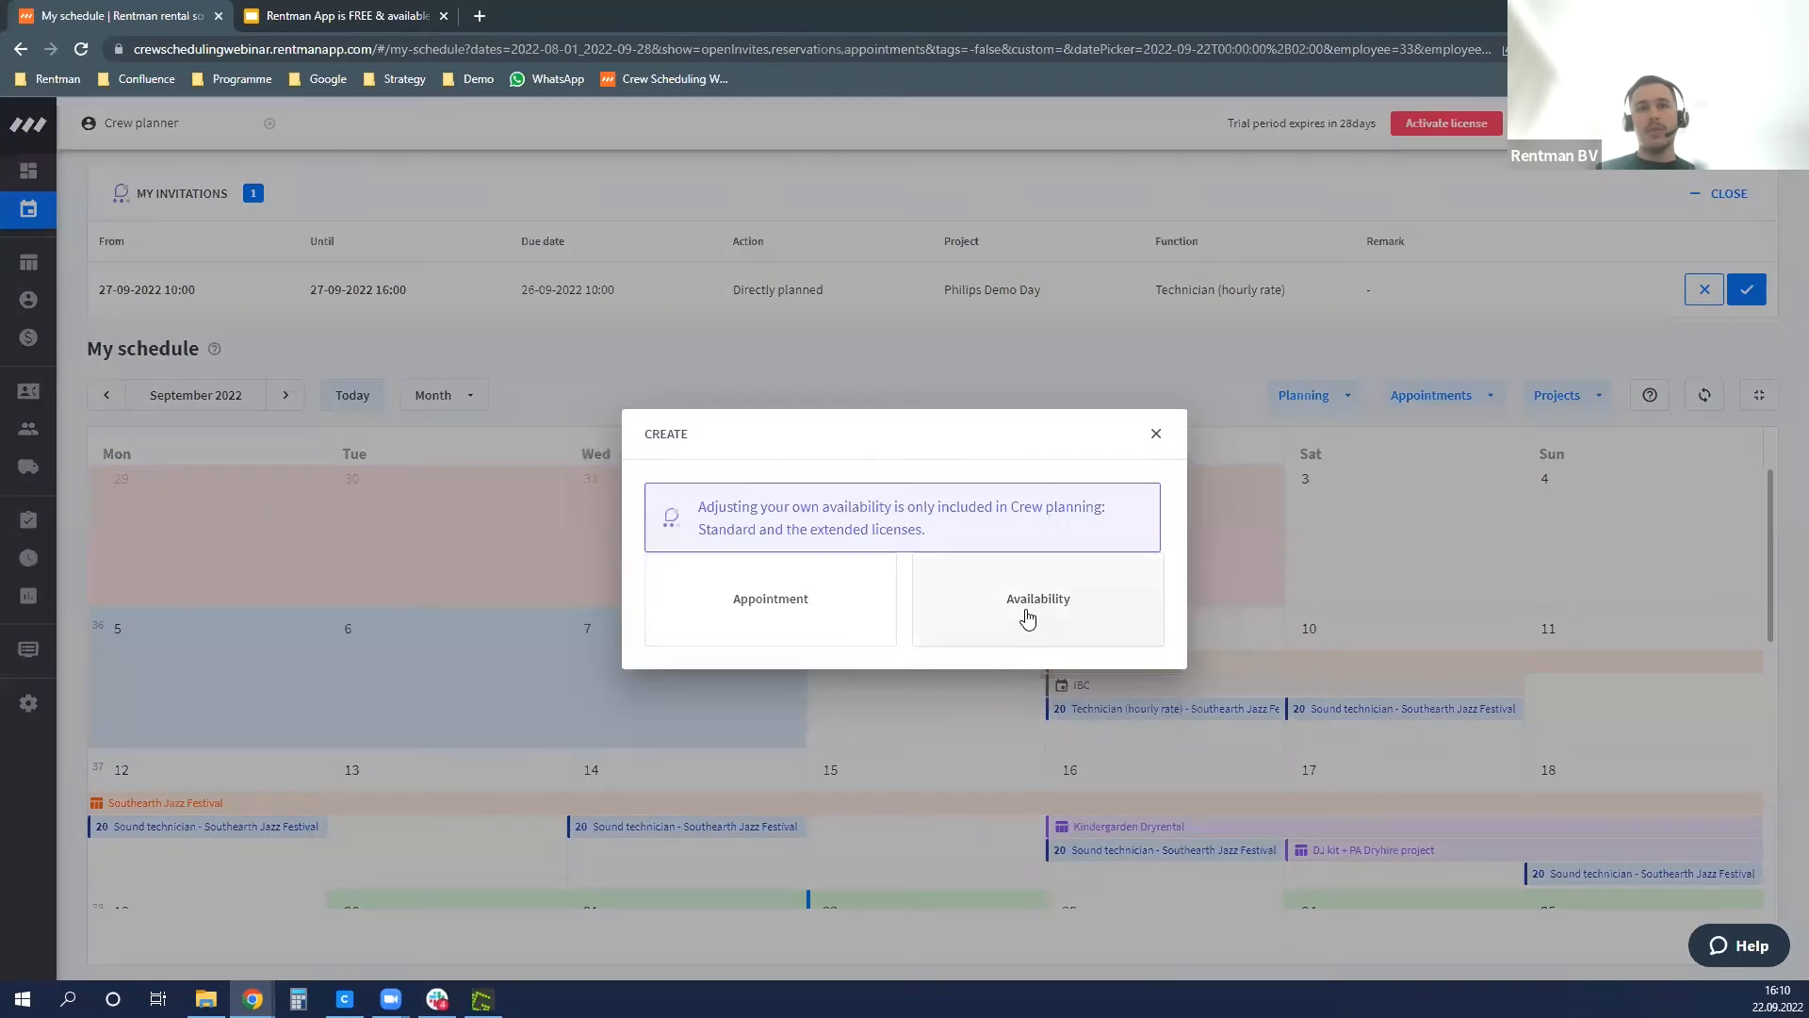
pyautogui.click(1037, 598)
pyautogui.click(803, 553)
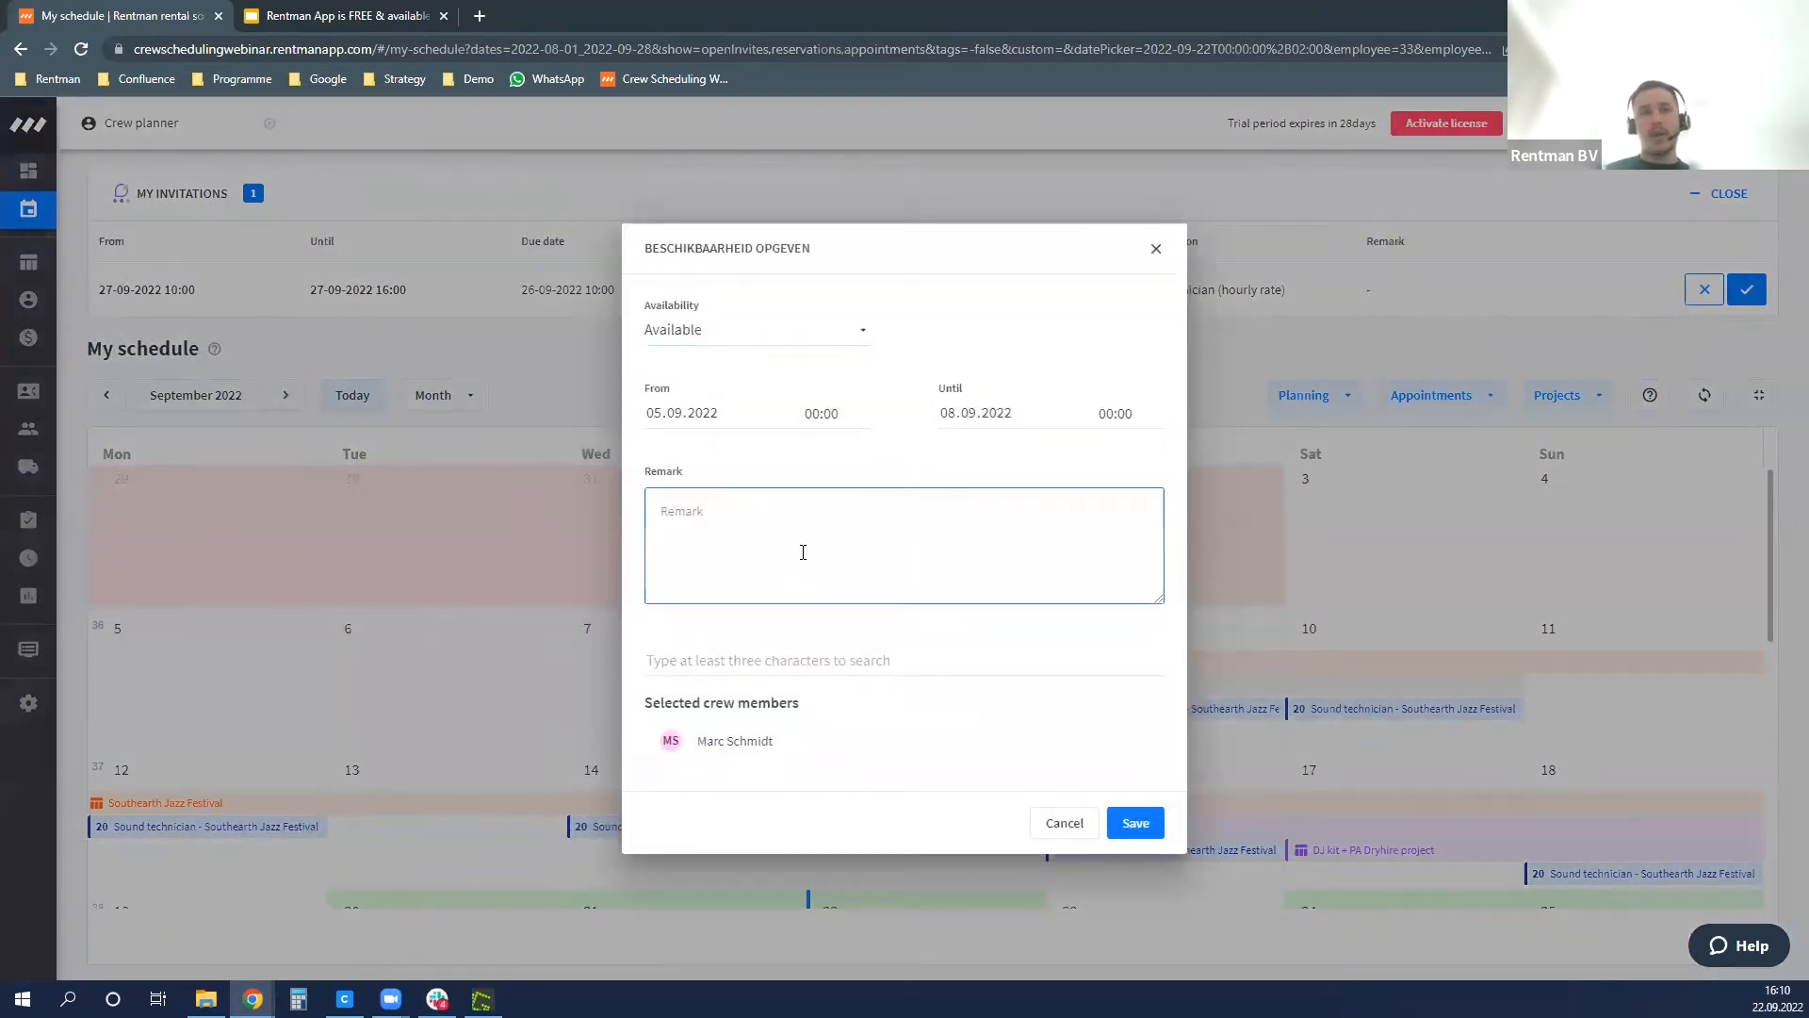
pyautogui.write('Ready to work')
pyautogui.click(1134, 822)
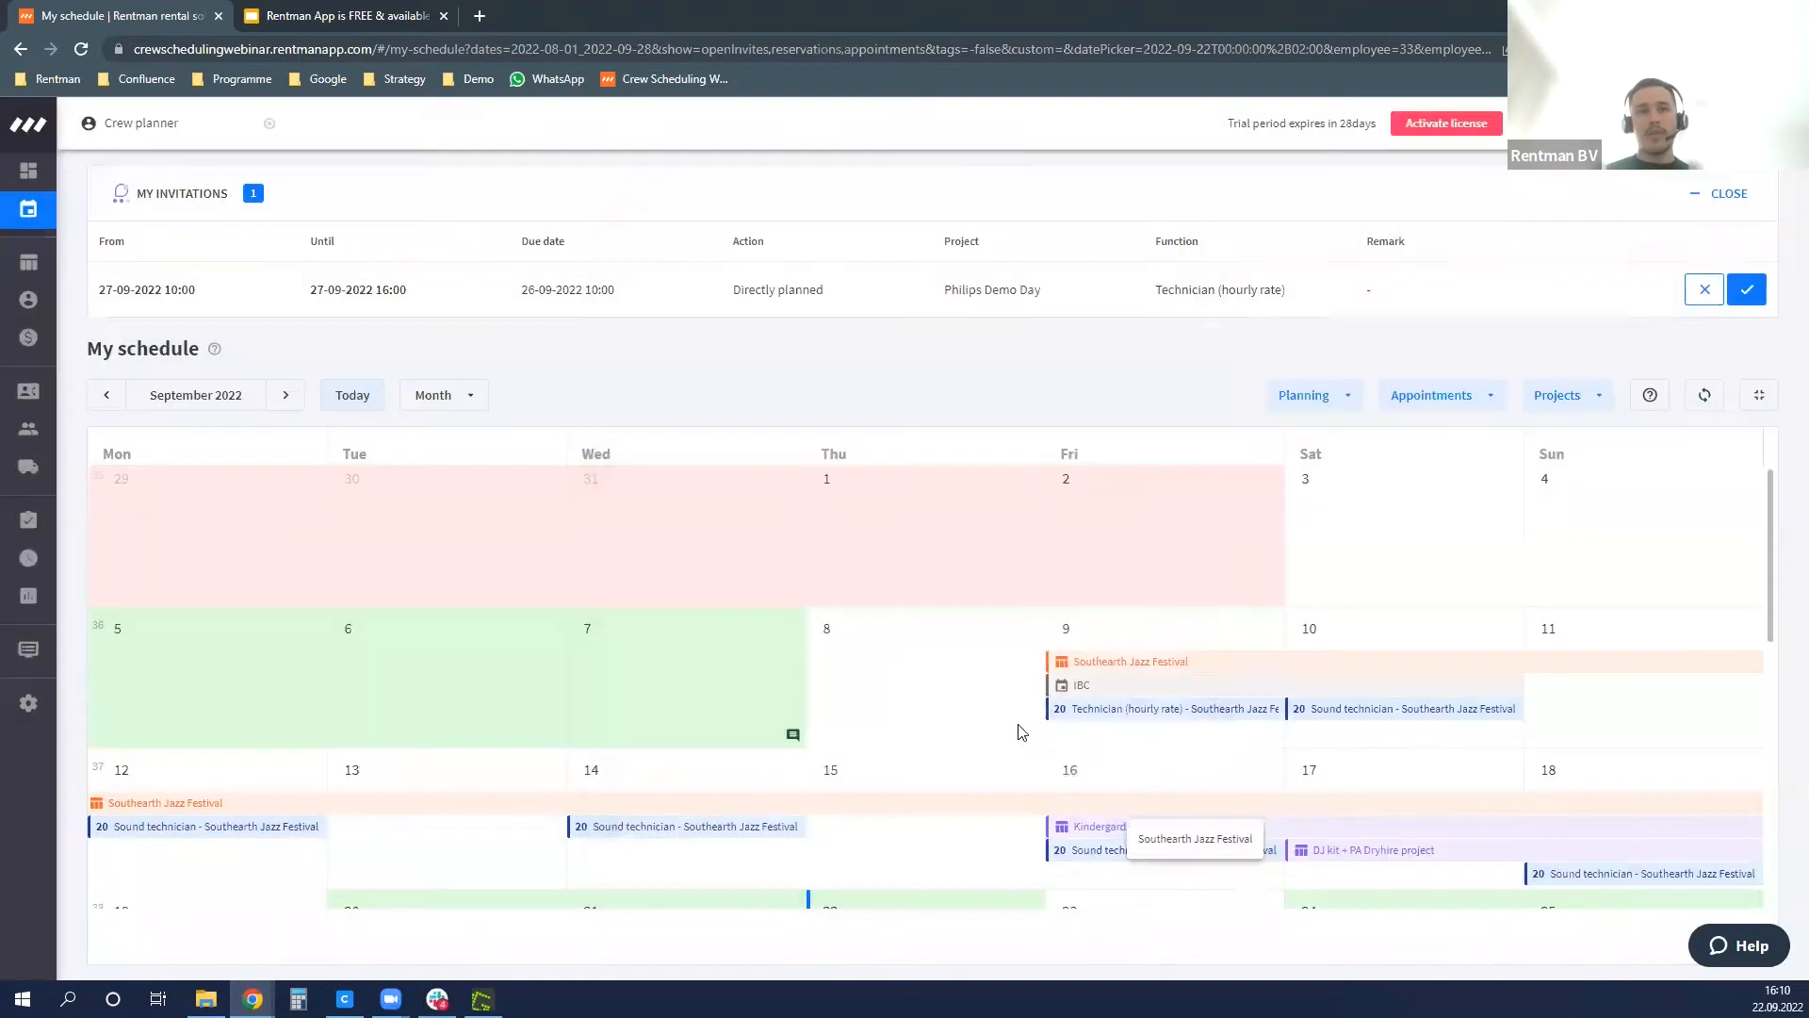
pyautogui.moveTo(801, 744)
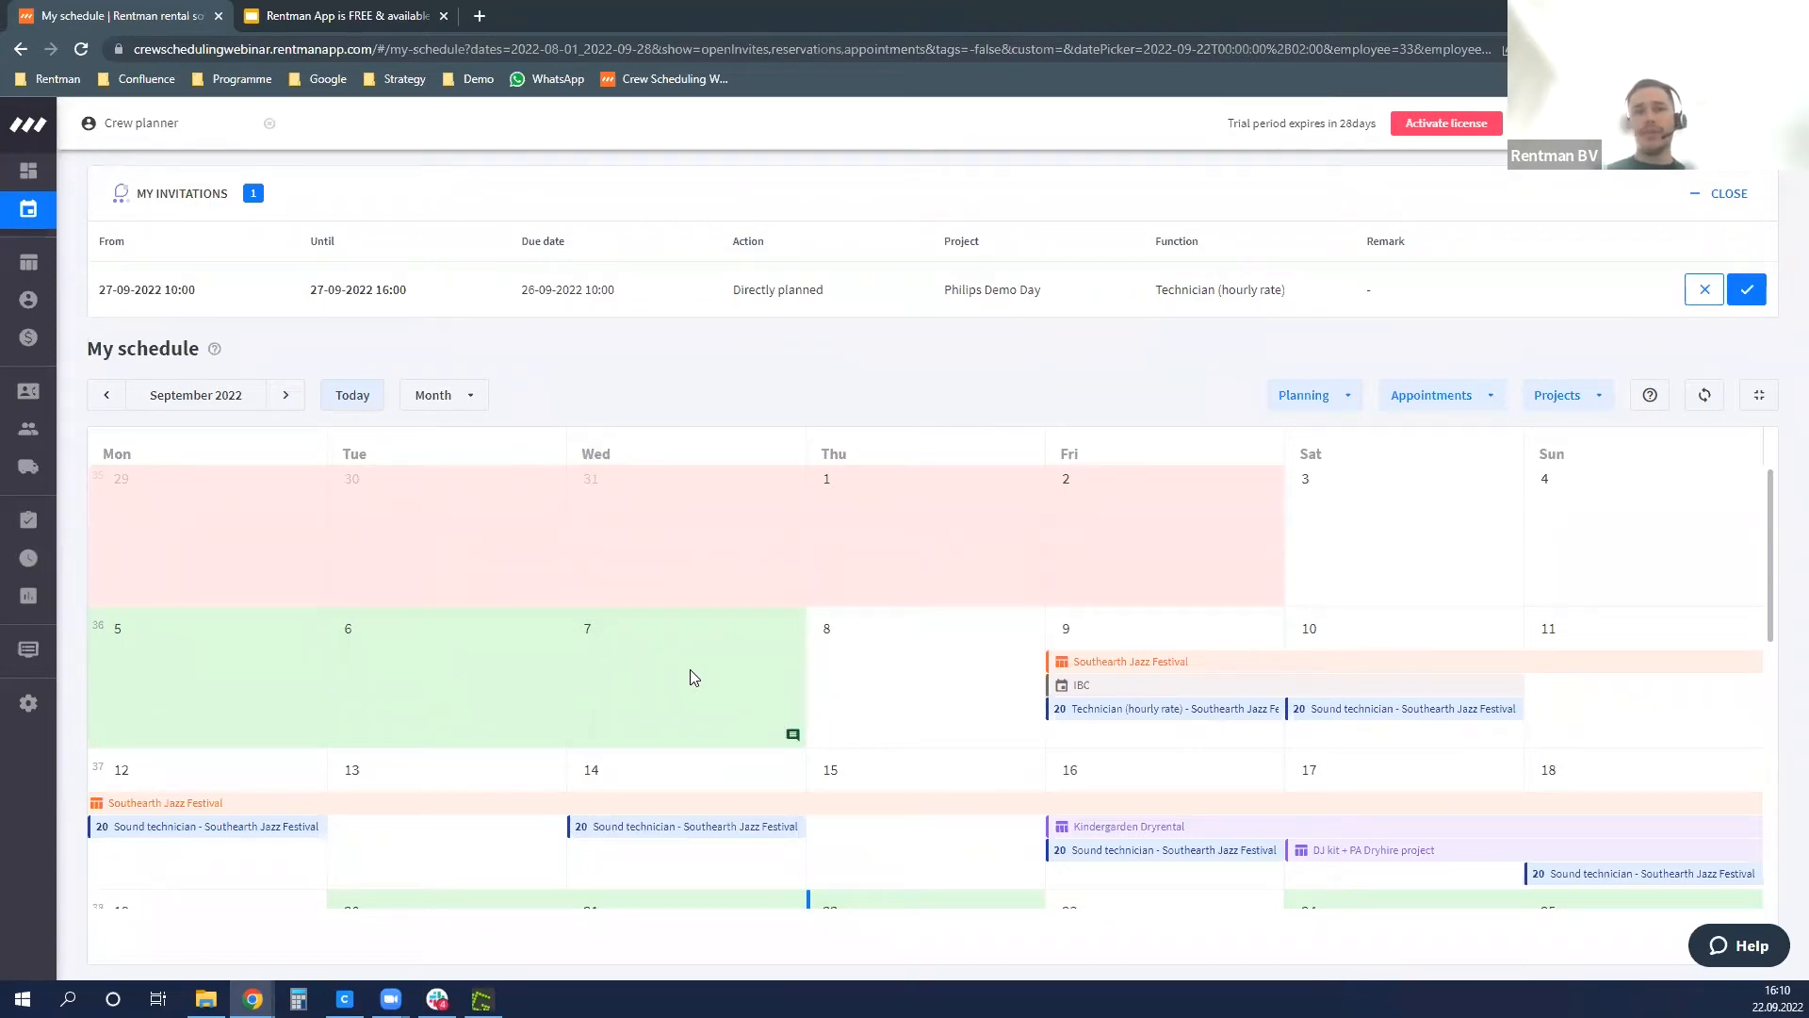
# - Open the project information of the 9 September Technician (hourly rate) shift for Southearth Jazz Festival and review its planning details
pyautogui.scroll(-1, 947, 677)
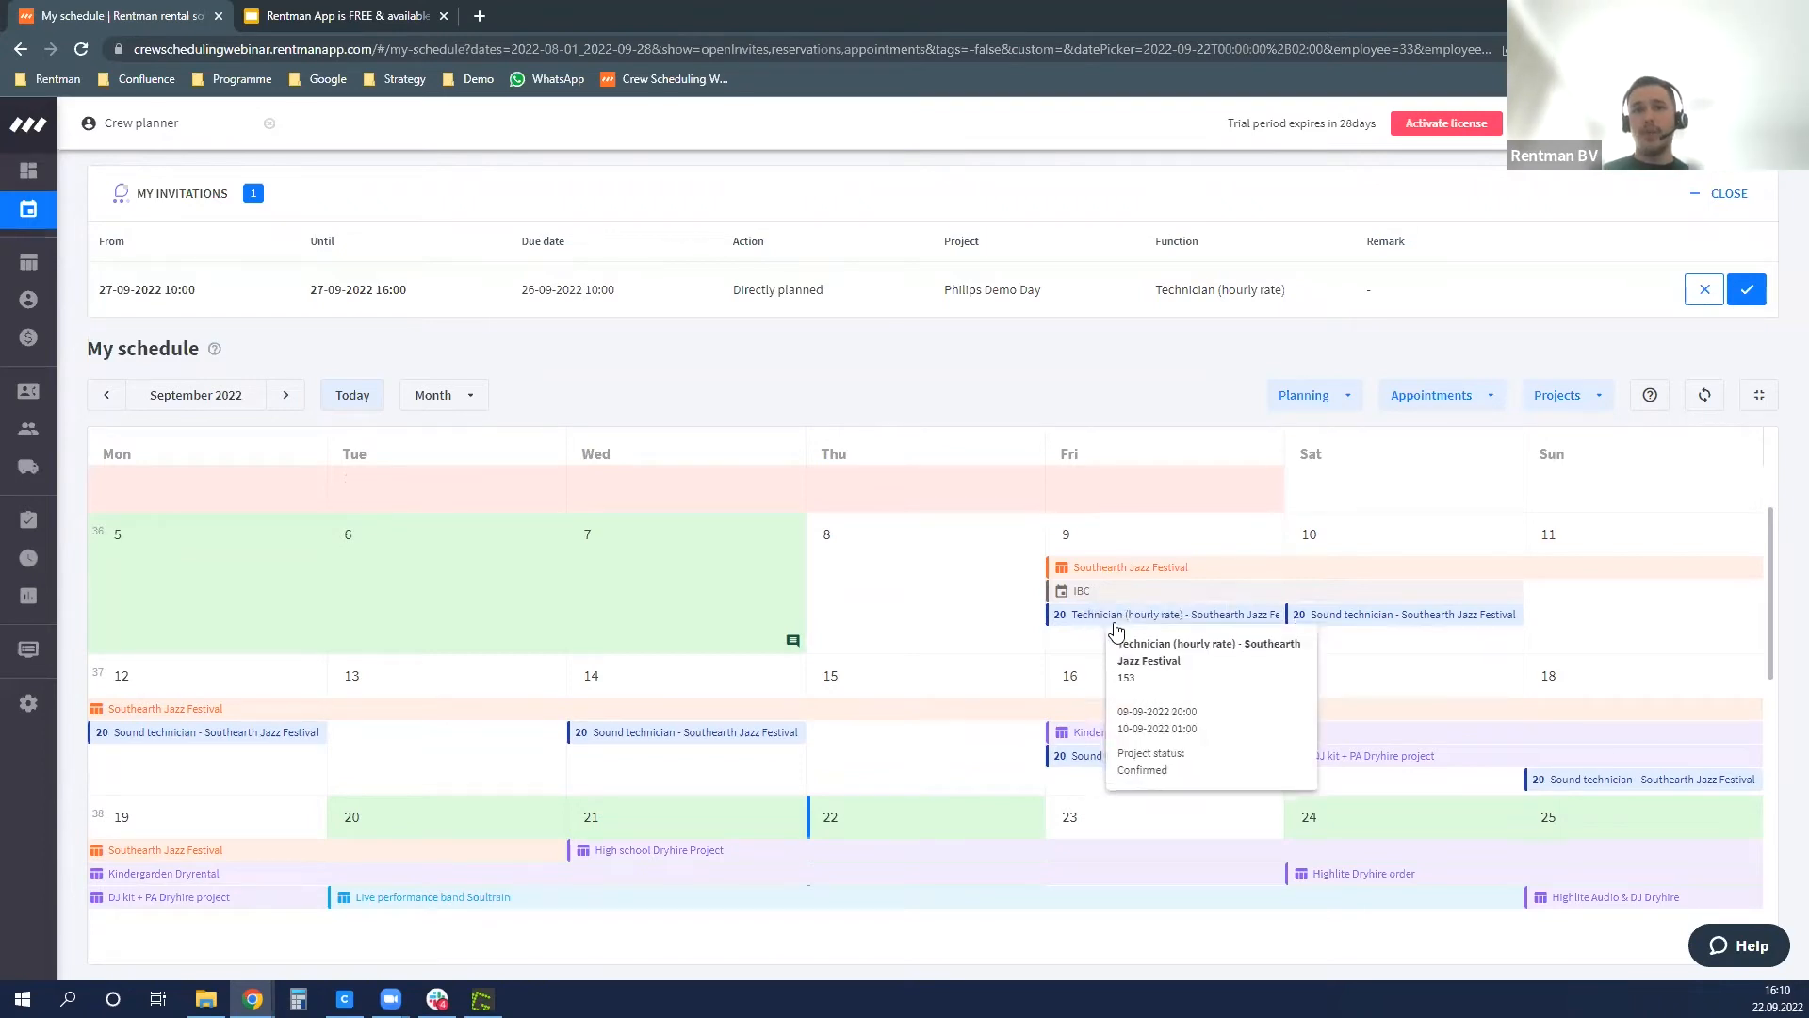
pyautogui.click(1153, 623)
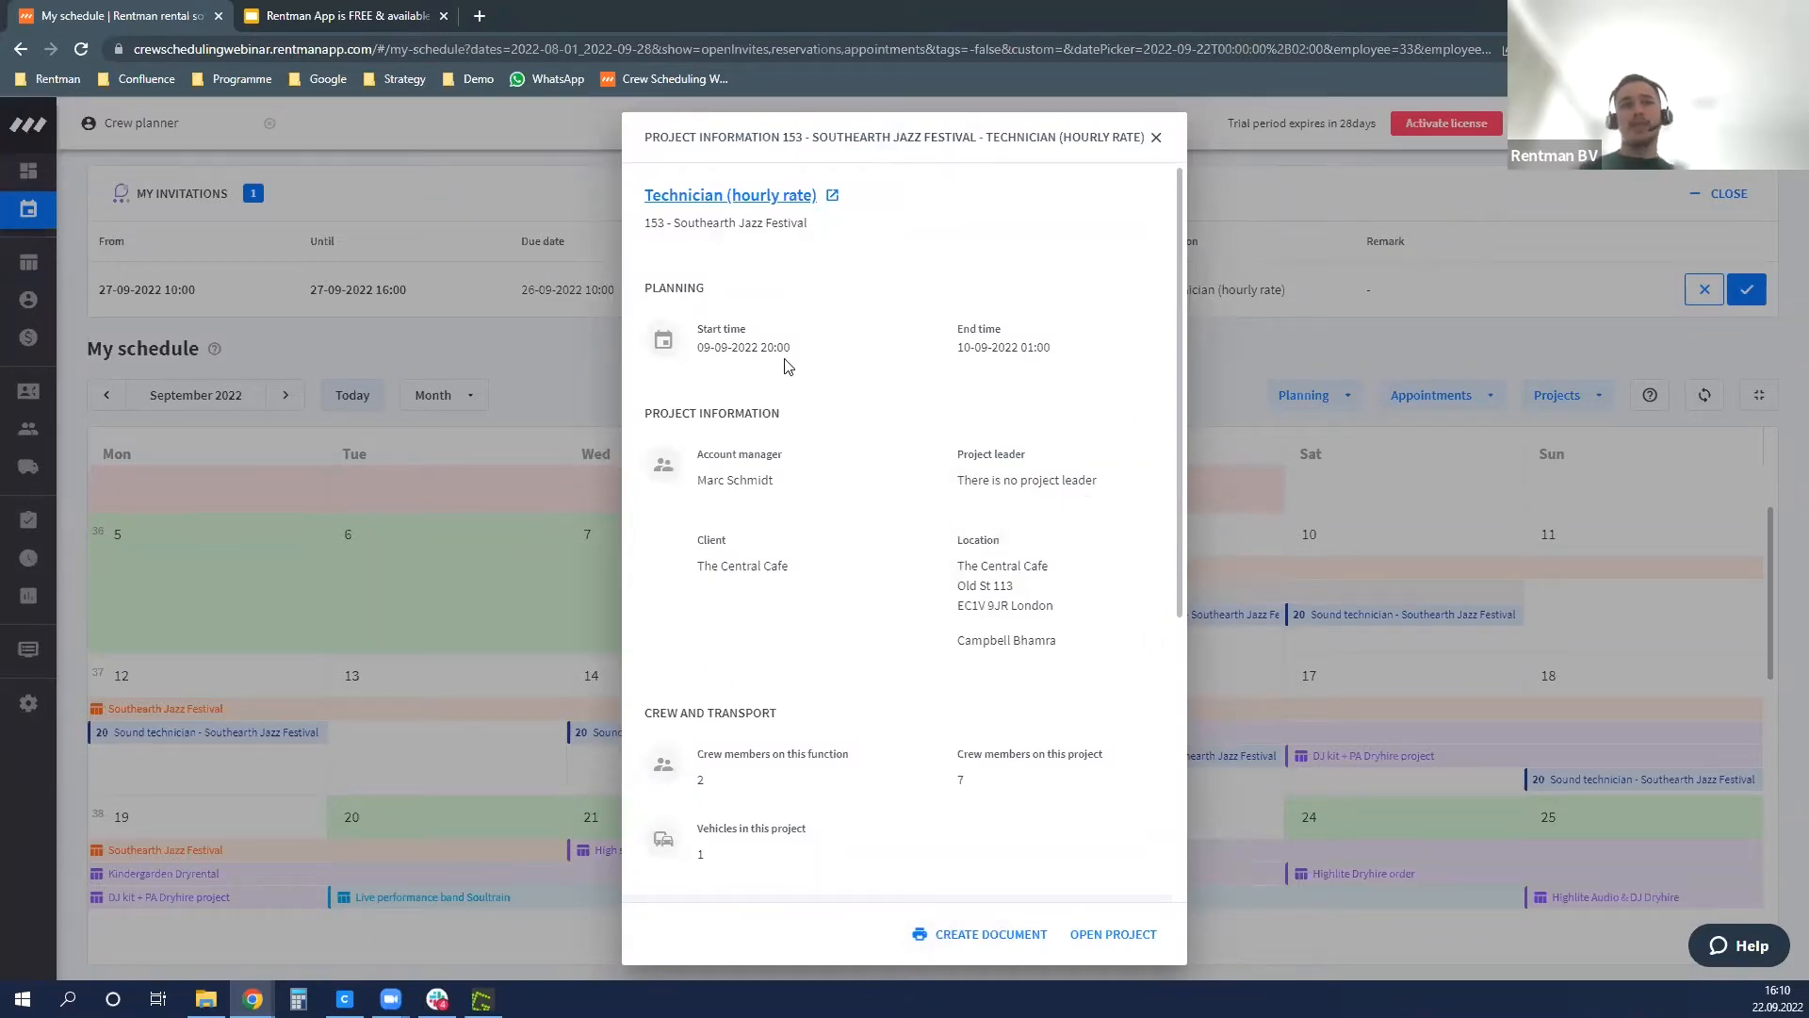
pyautogui.scroll(-1, 801, 479)
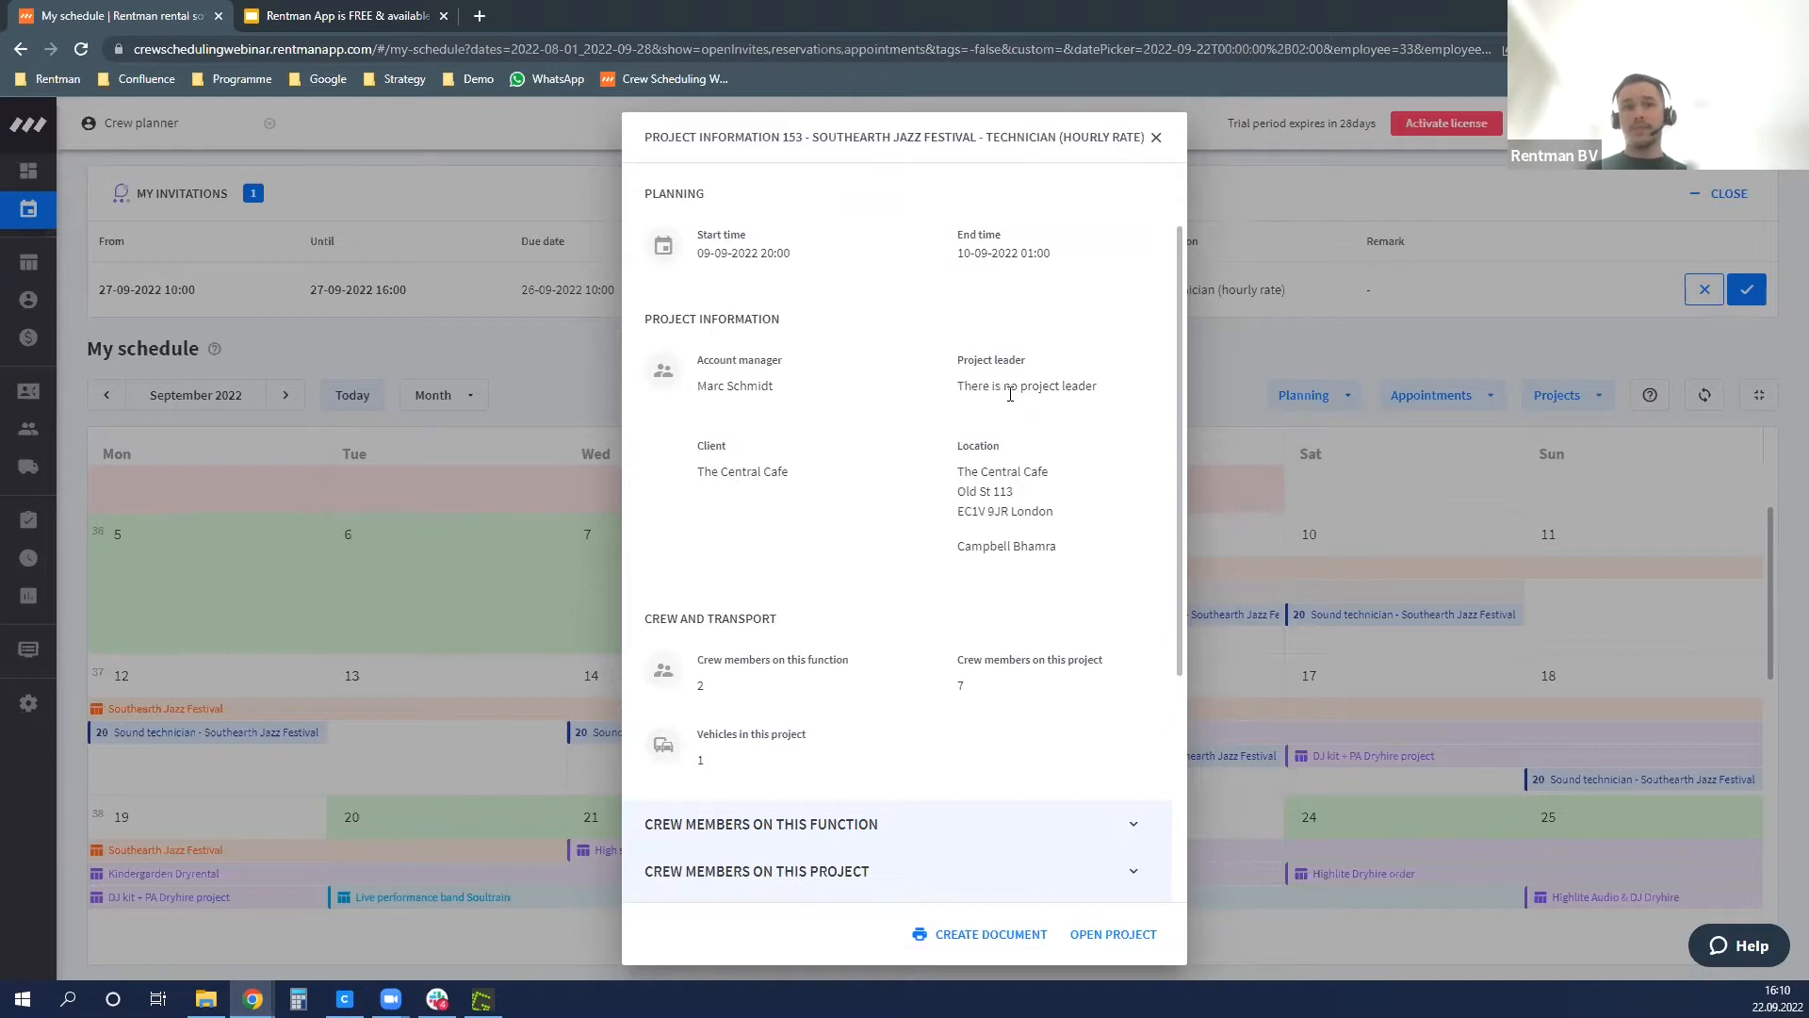
pyautogui.scroll(-3, 971, 443)
# - Expand the crew members on this function and on this project, and review their times and contact details
pyautogui.click(886, 546)
pyautogui.scroll(-1, 876, 593)
pyautogui.click(860, 669)
pyautogui.scroll(-4, 881, 671)
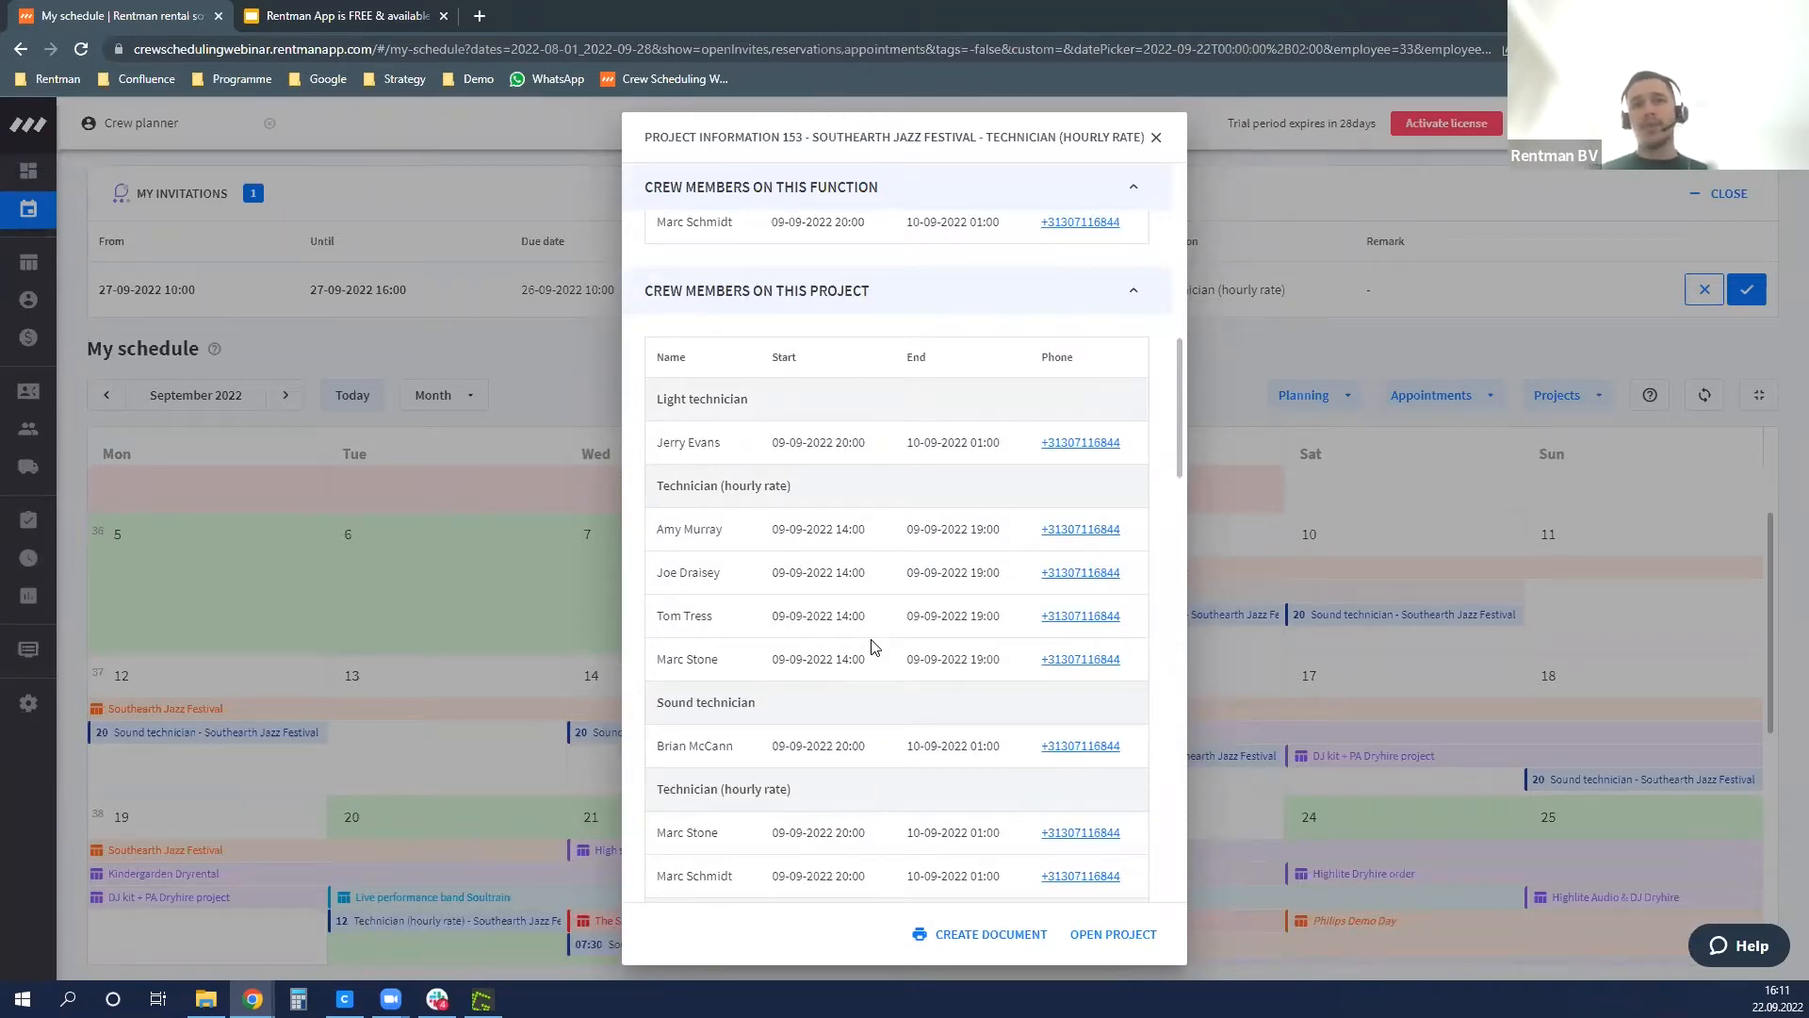
pyautogui.scroll(-10, 929, 608)
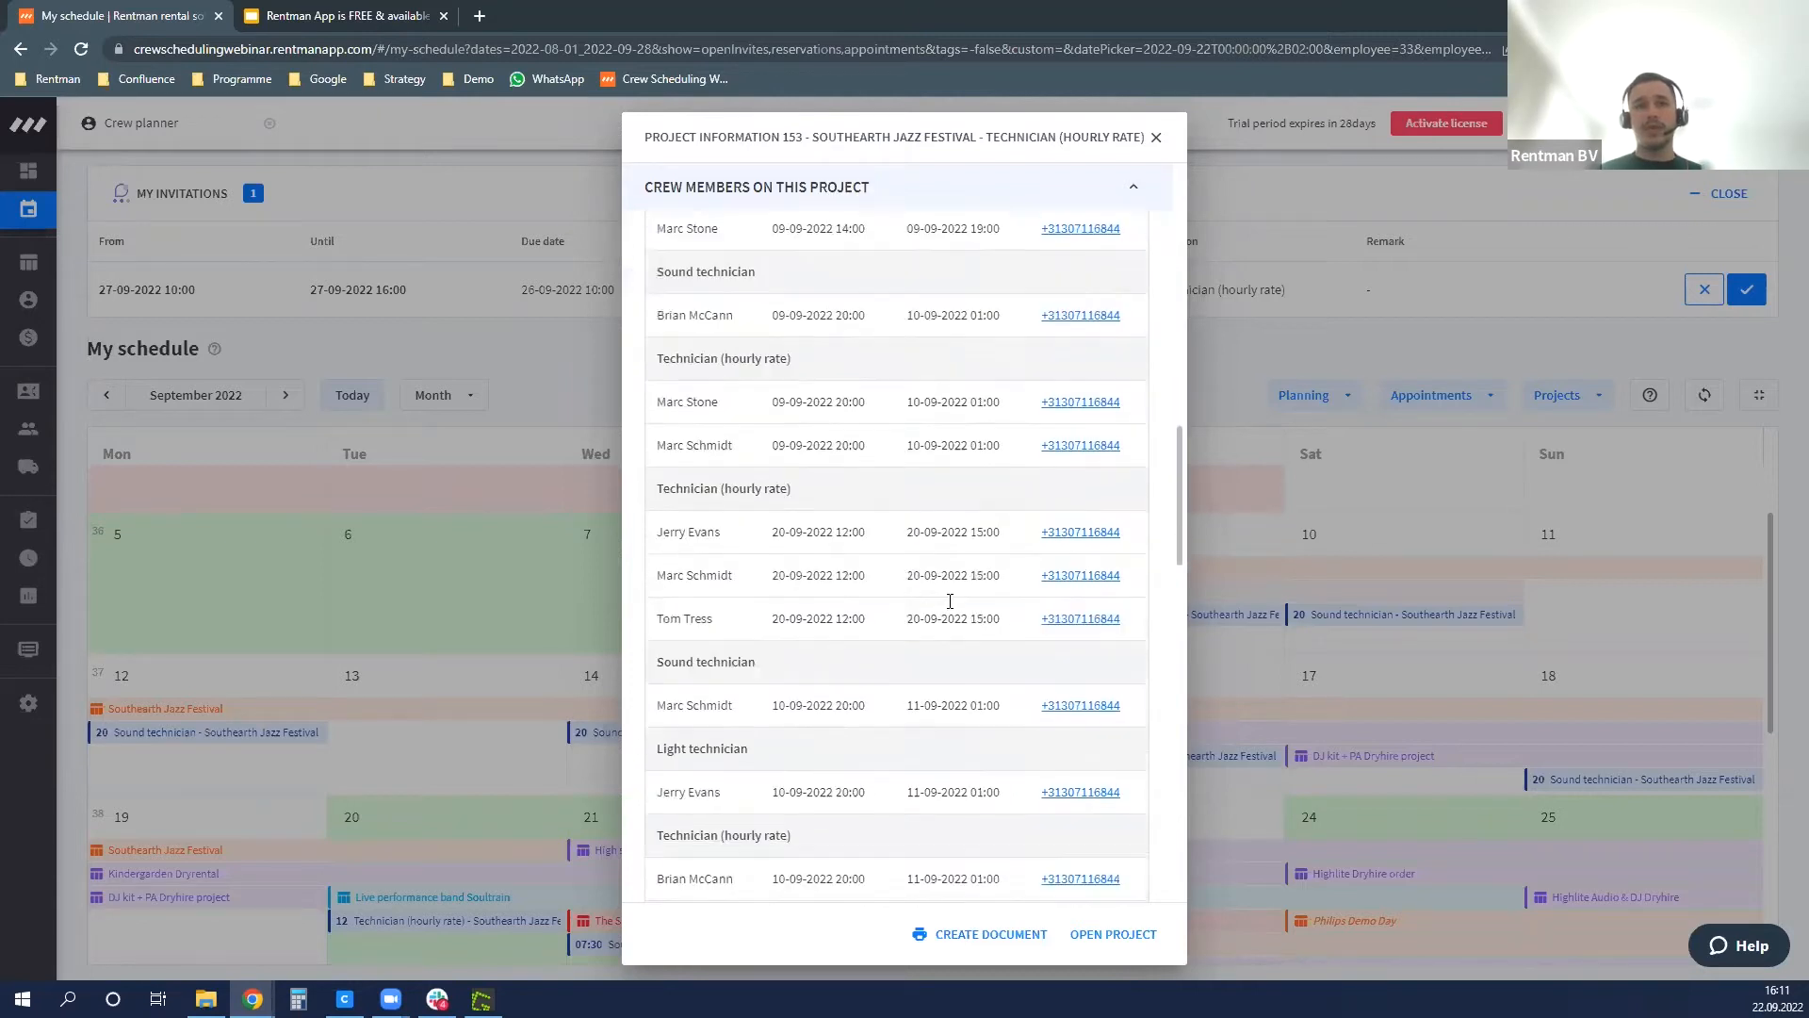
# - Add a note named "I will be late!" to the Southearth Jazz Festival shift, visible to account managers only
pyautogui.scroll(-10, 928, 607)
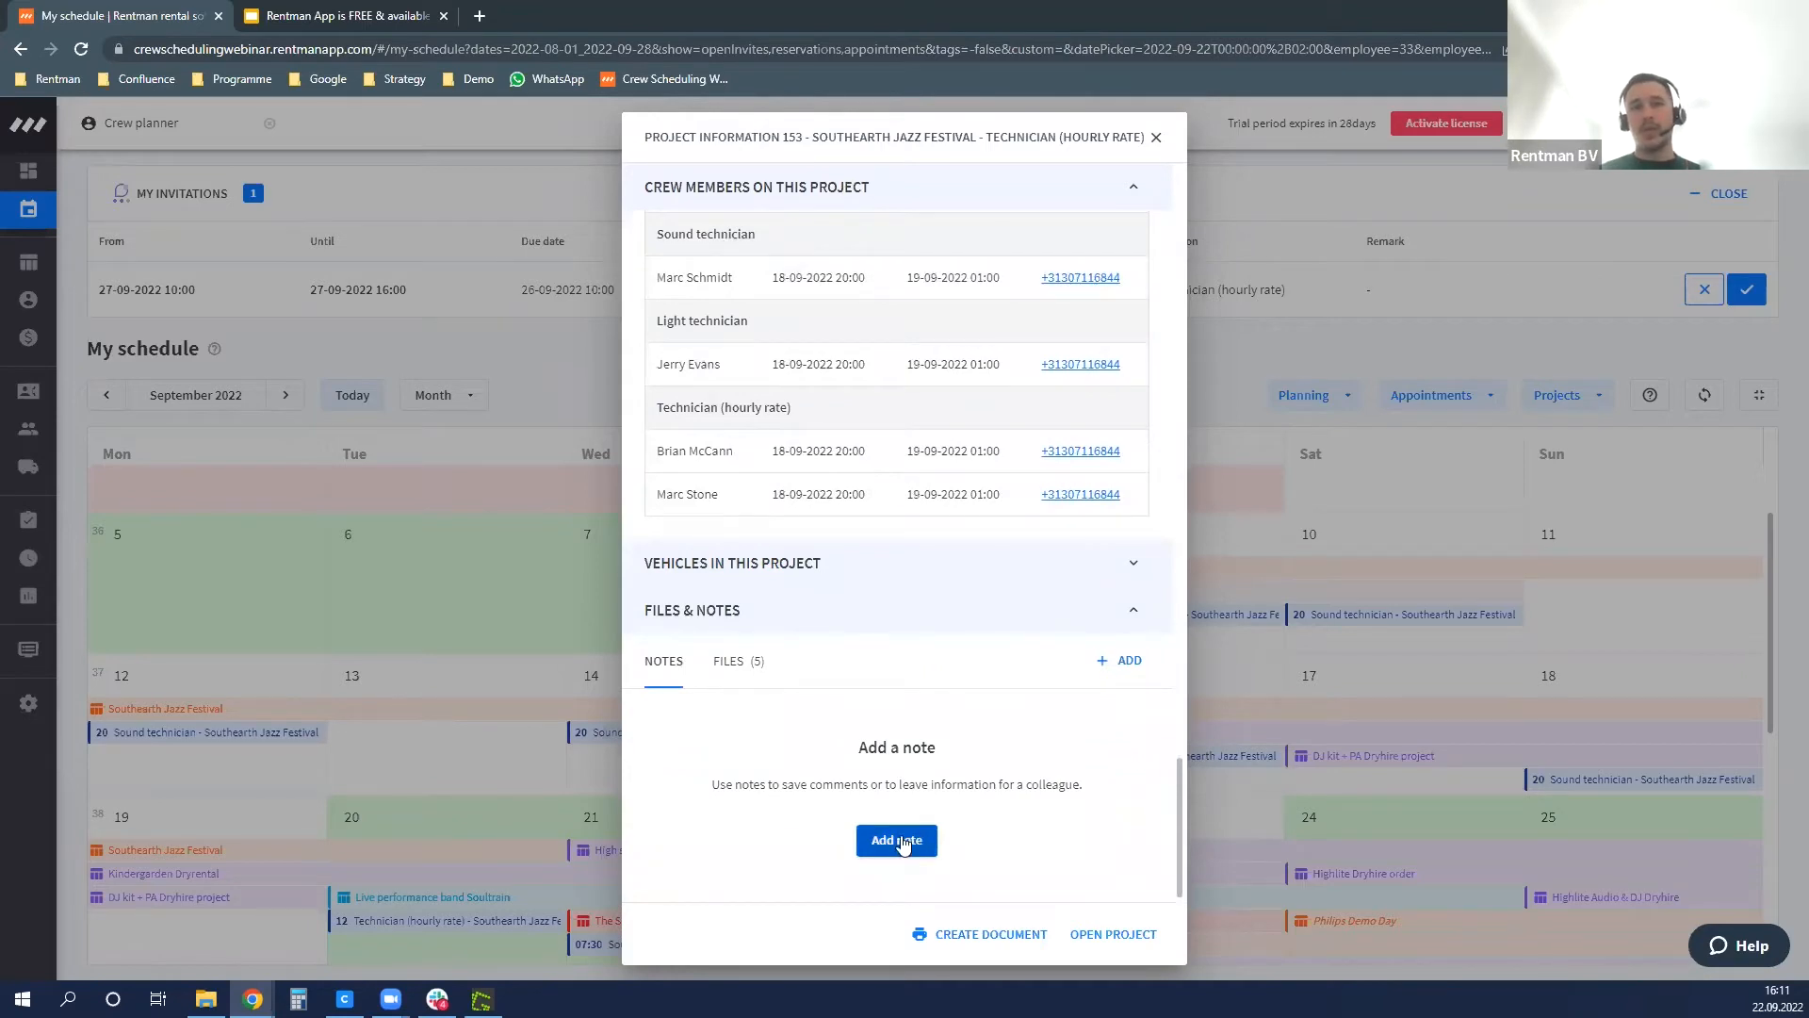
pyautogui.click(902, 840)
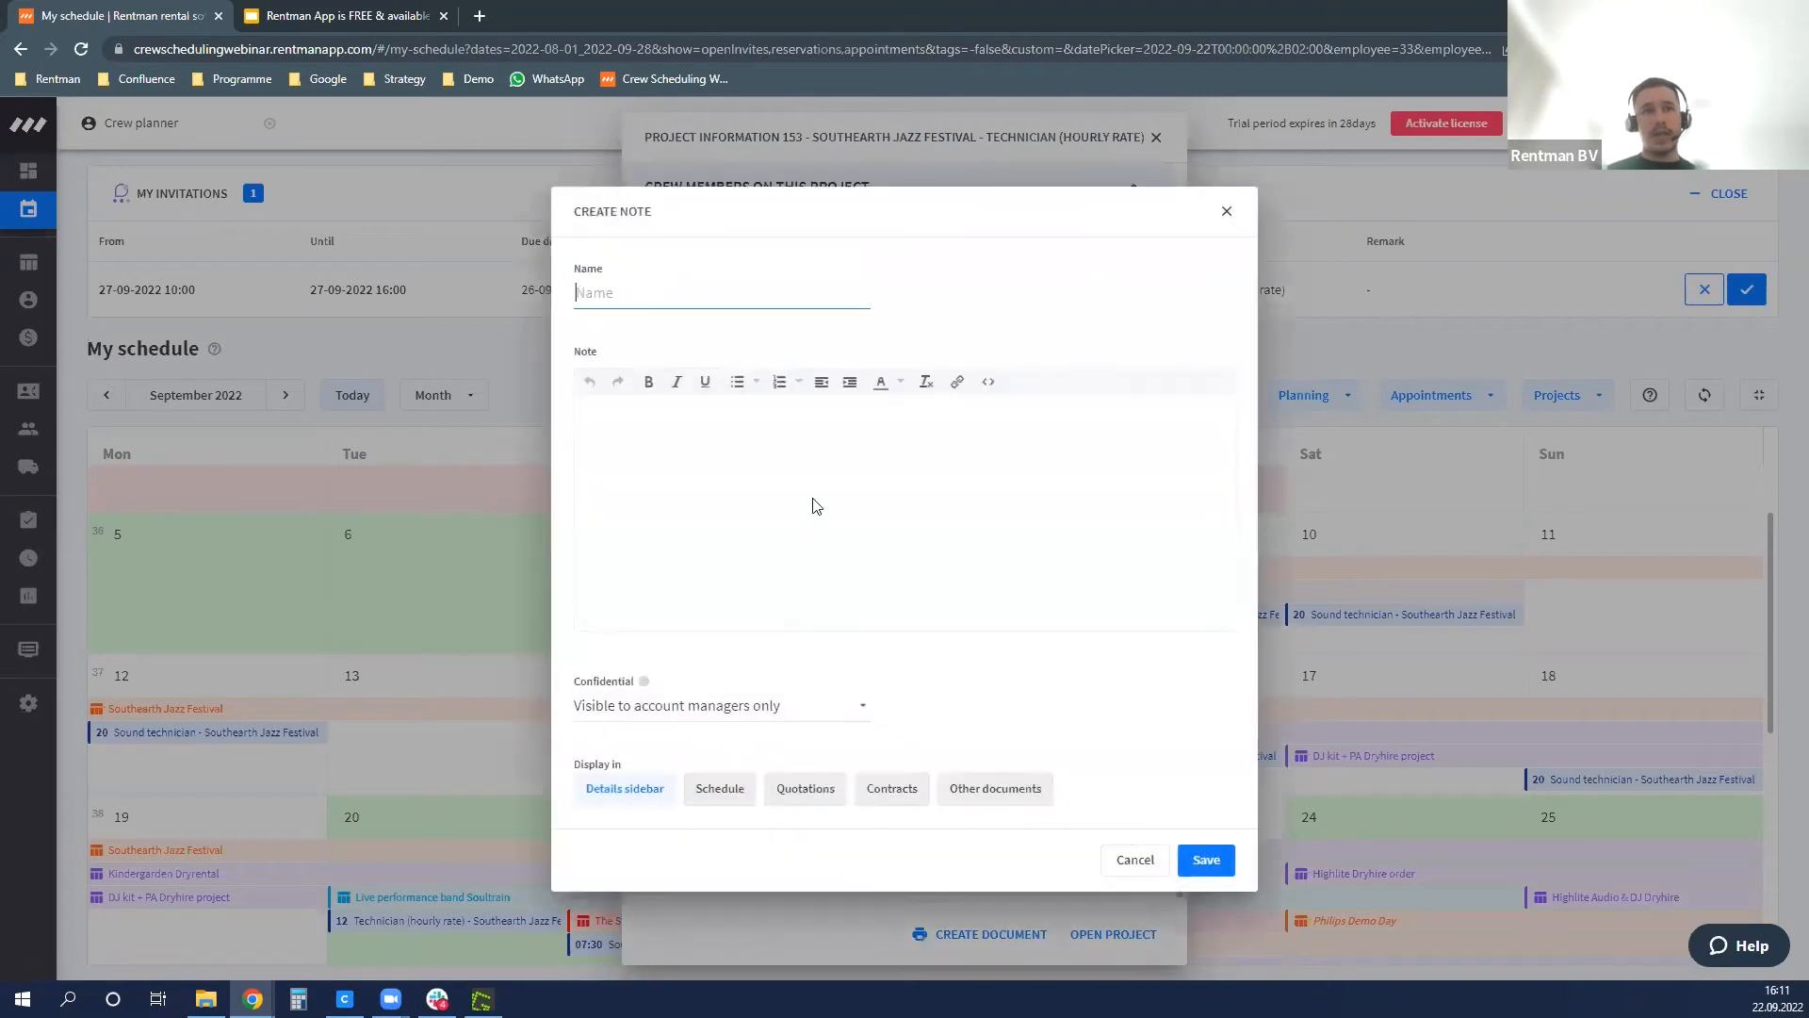
pyautogui.write('I will')
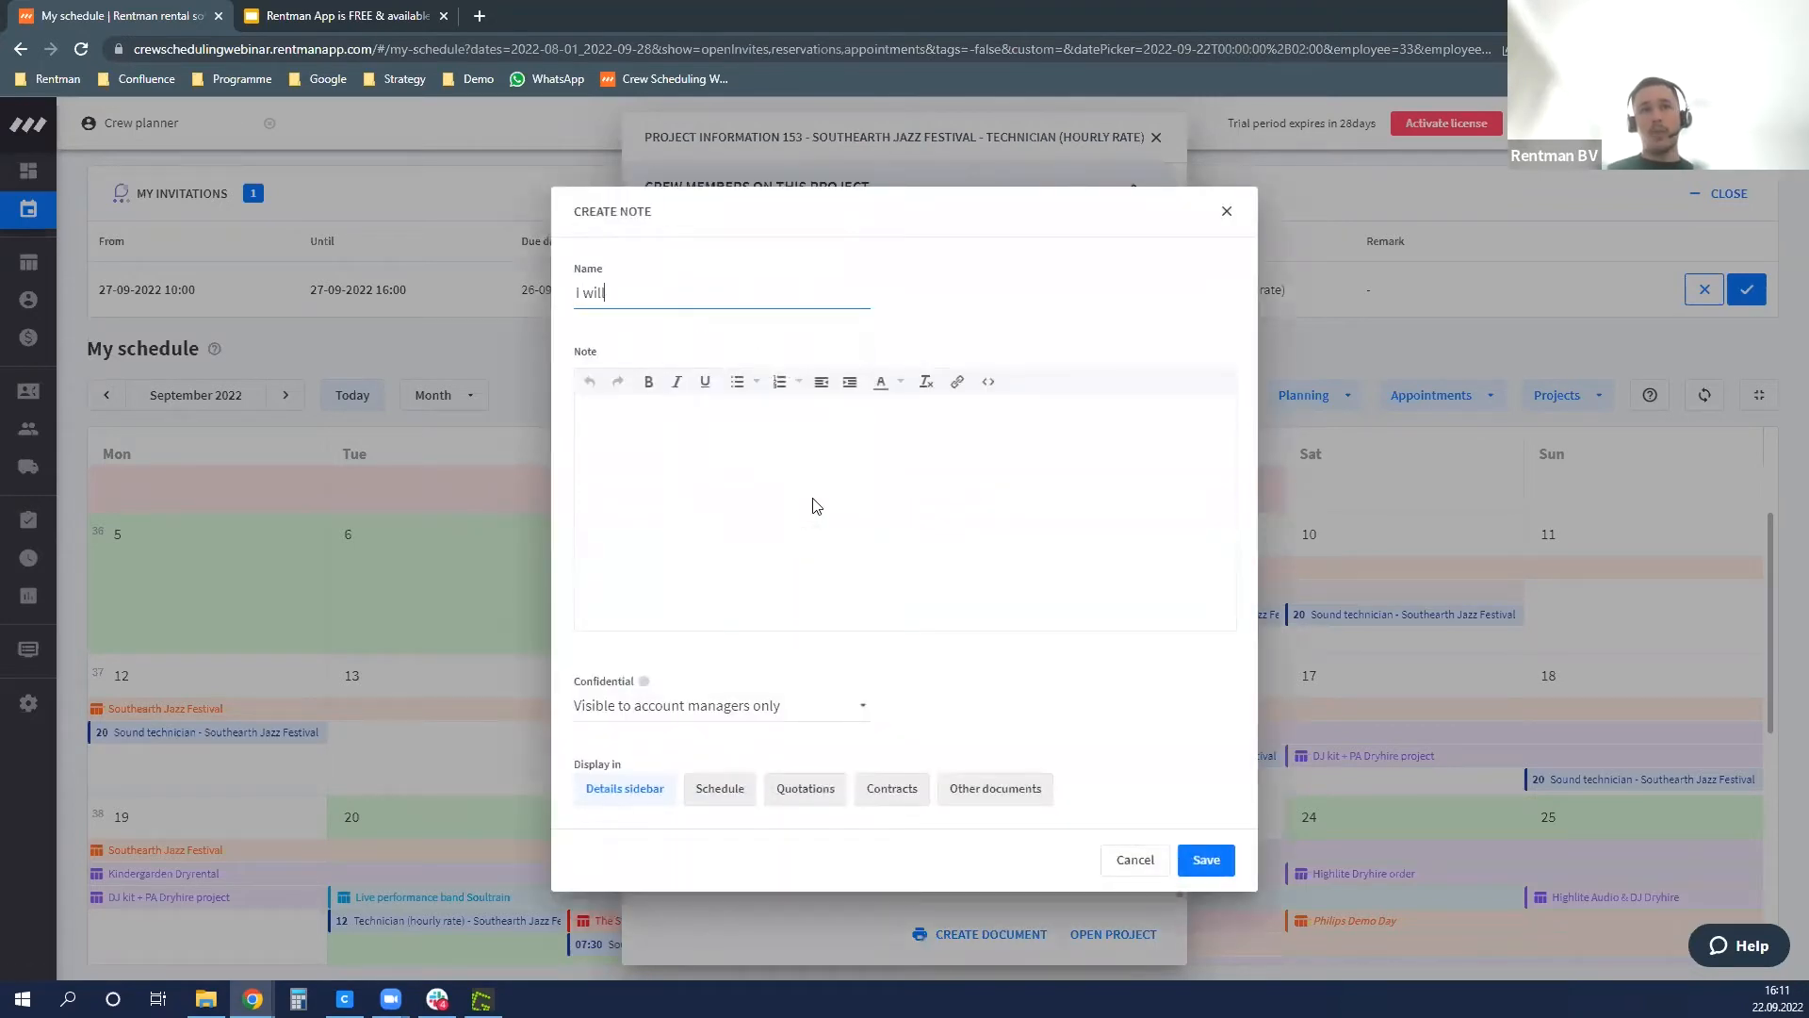
pyautogui.write(' be late!')
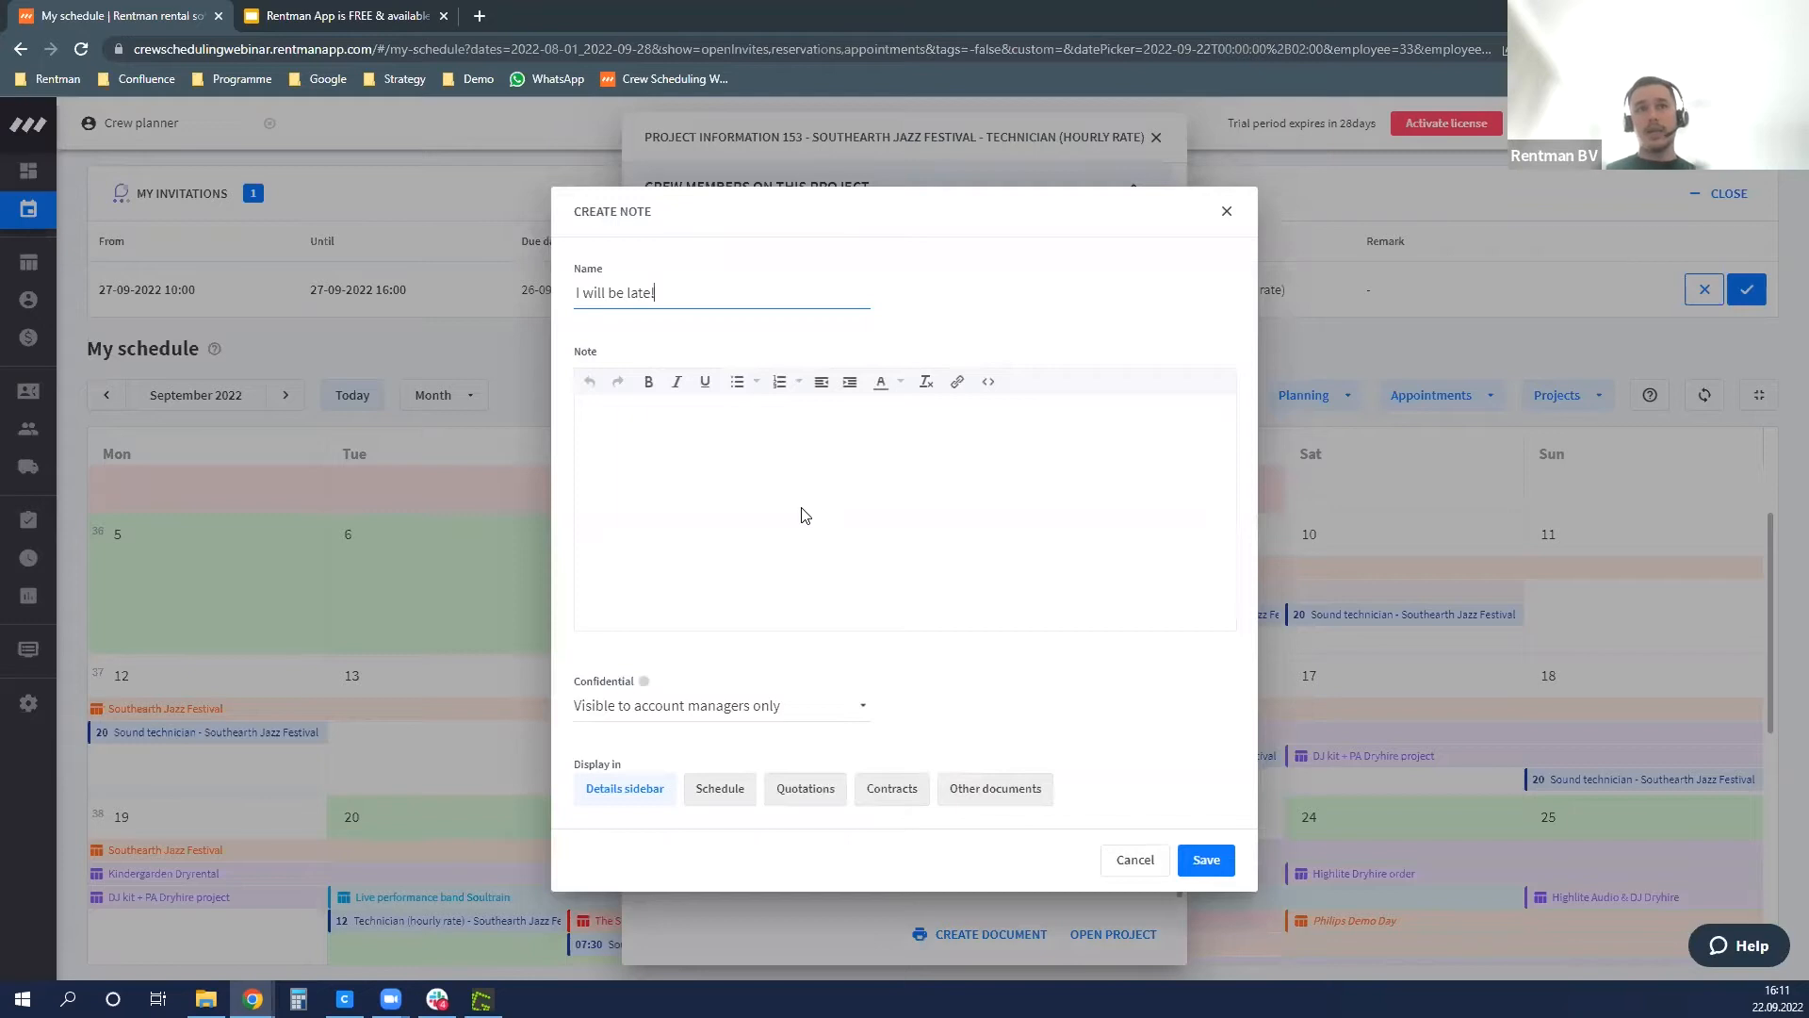
pyautogui.click(1192, 857)
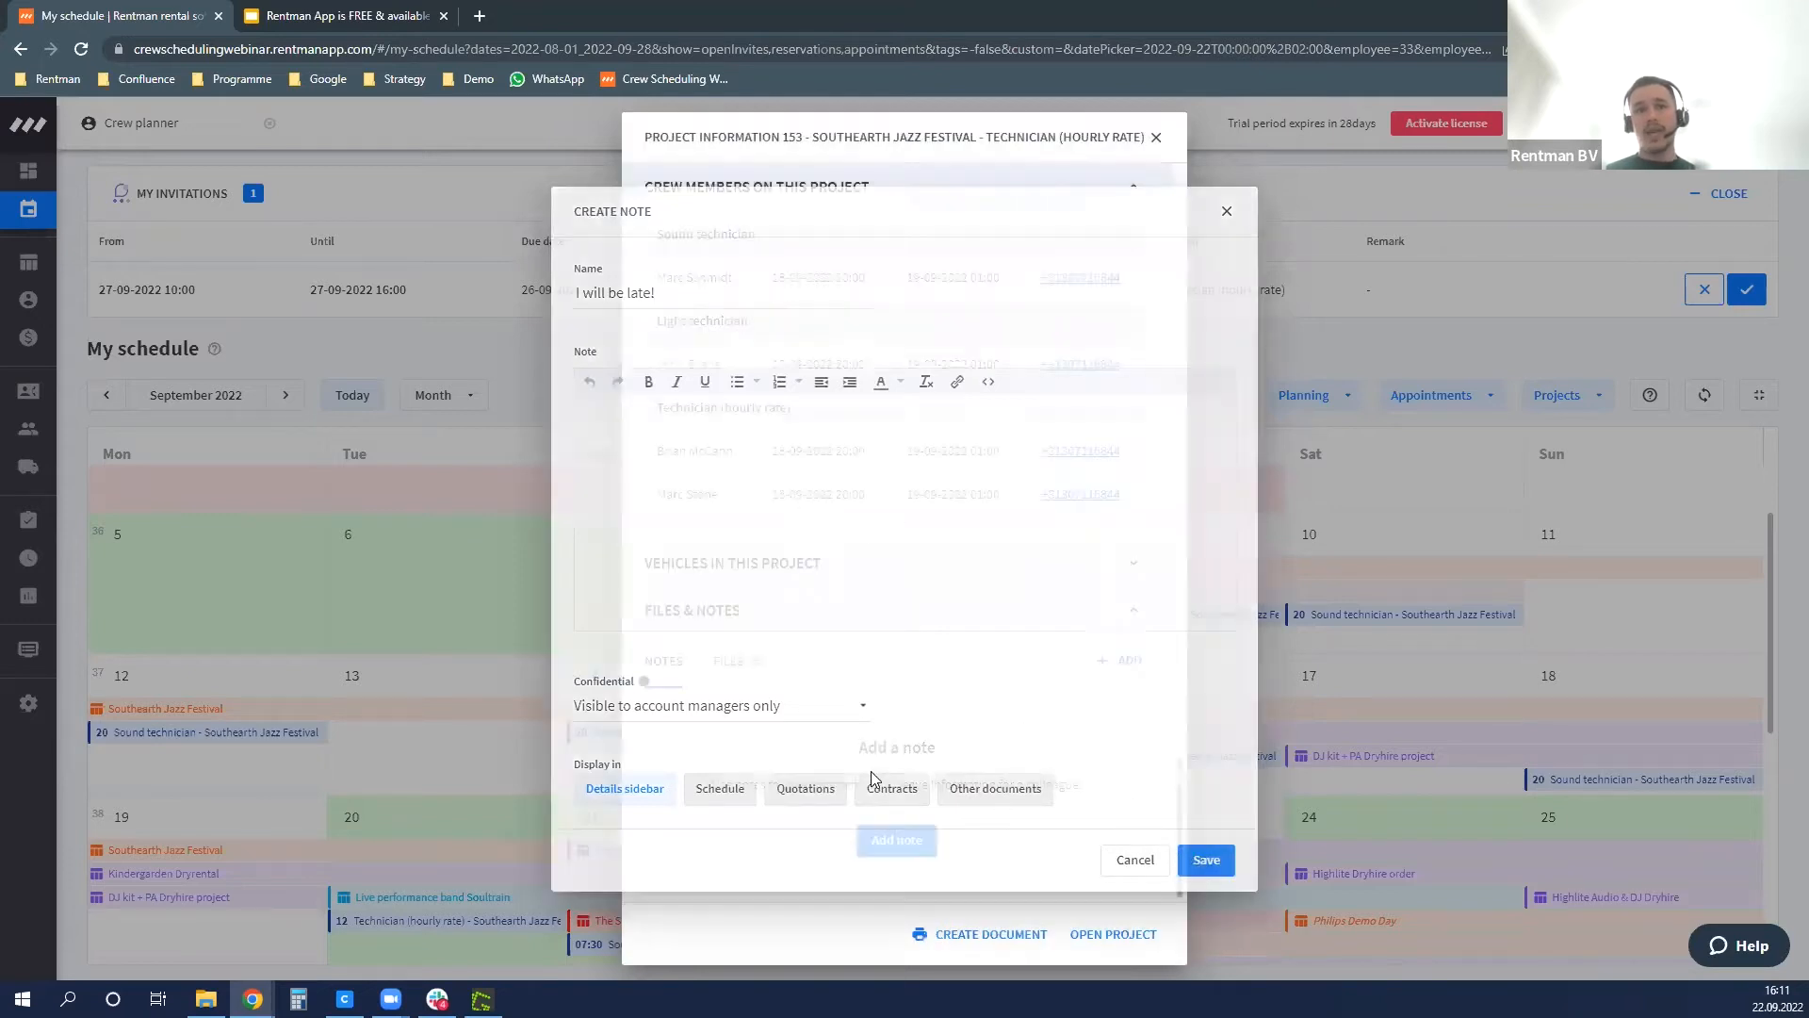
# - Review the files and vehicles attached to the Southearth Jazz Festival project, and close the project information
pyautogui.scroll(1, 842, 603)
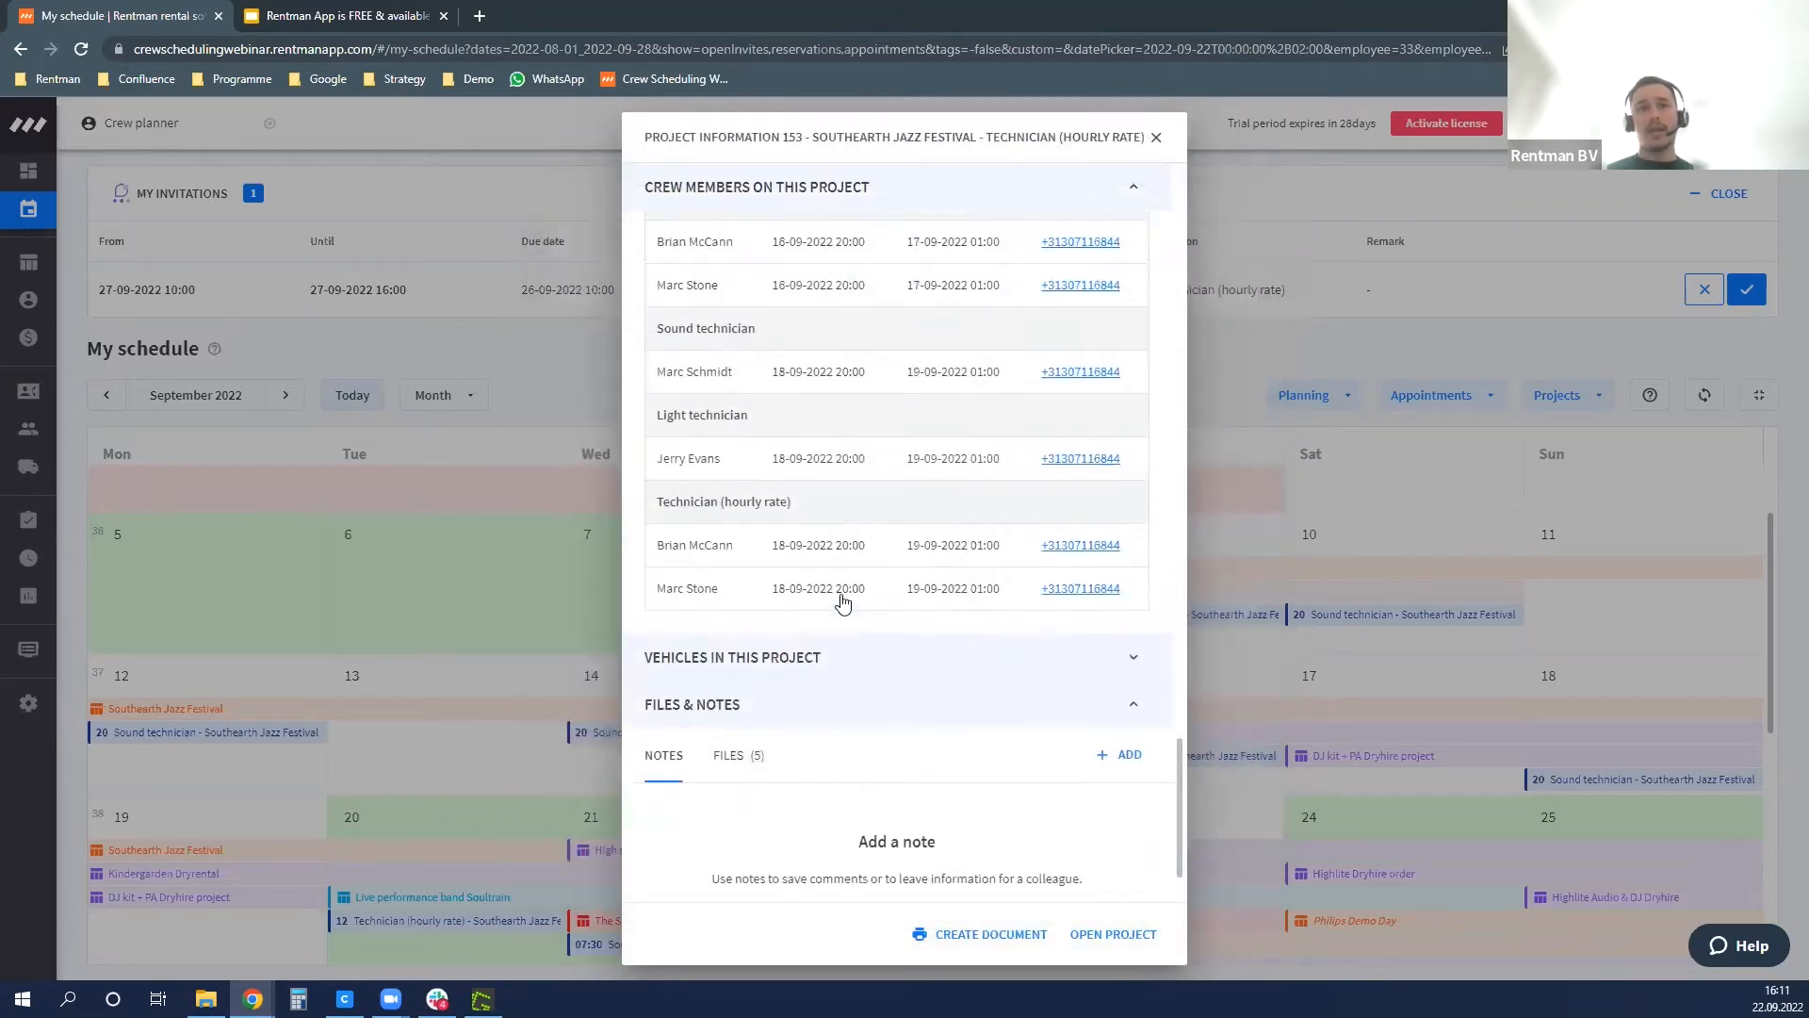
pyautogui.click(742, 755)
pyautogui.scroll(-2, 876, 716)
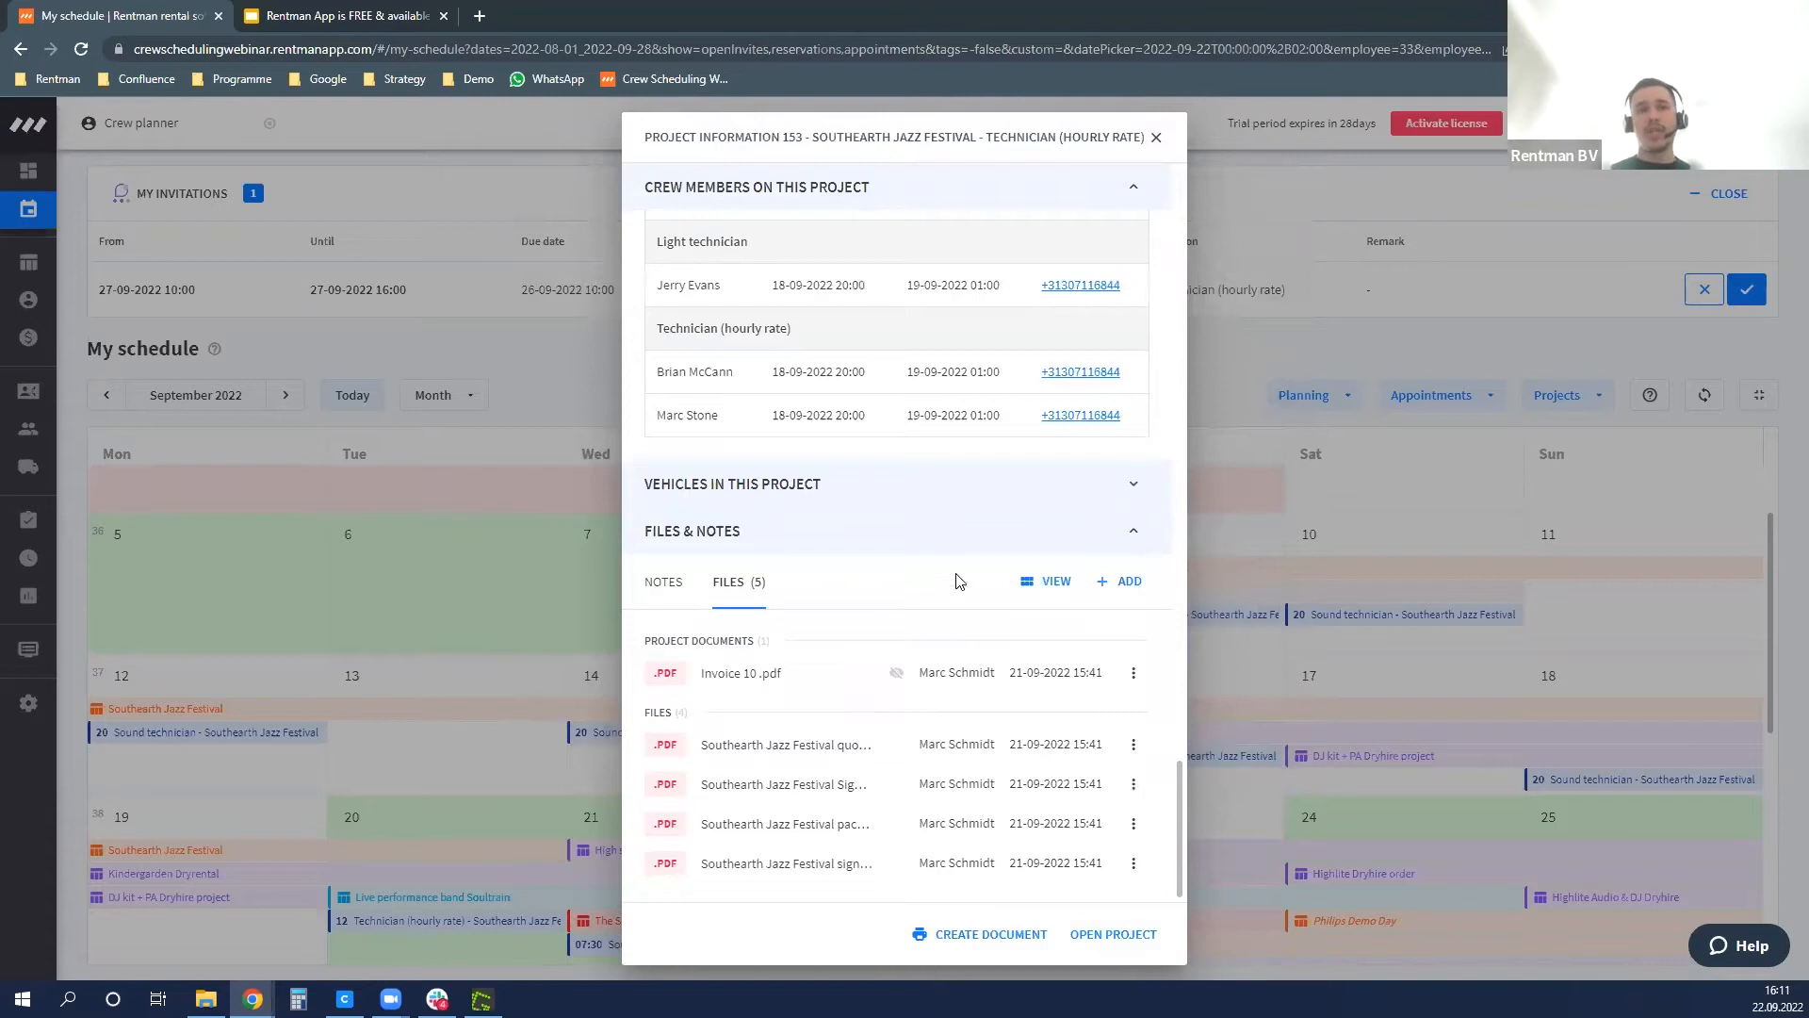
pyautogui.click(977, 492)
pyautogui.scroll(10, 882, 627)
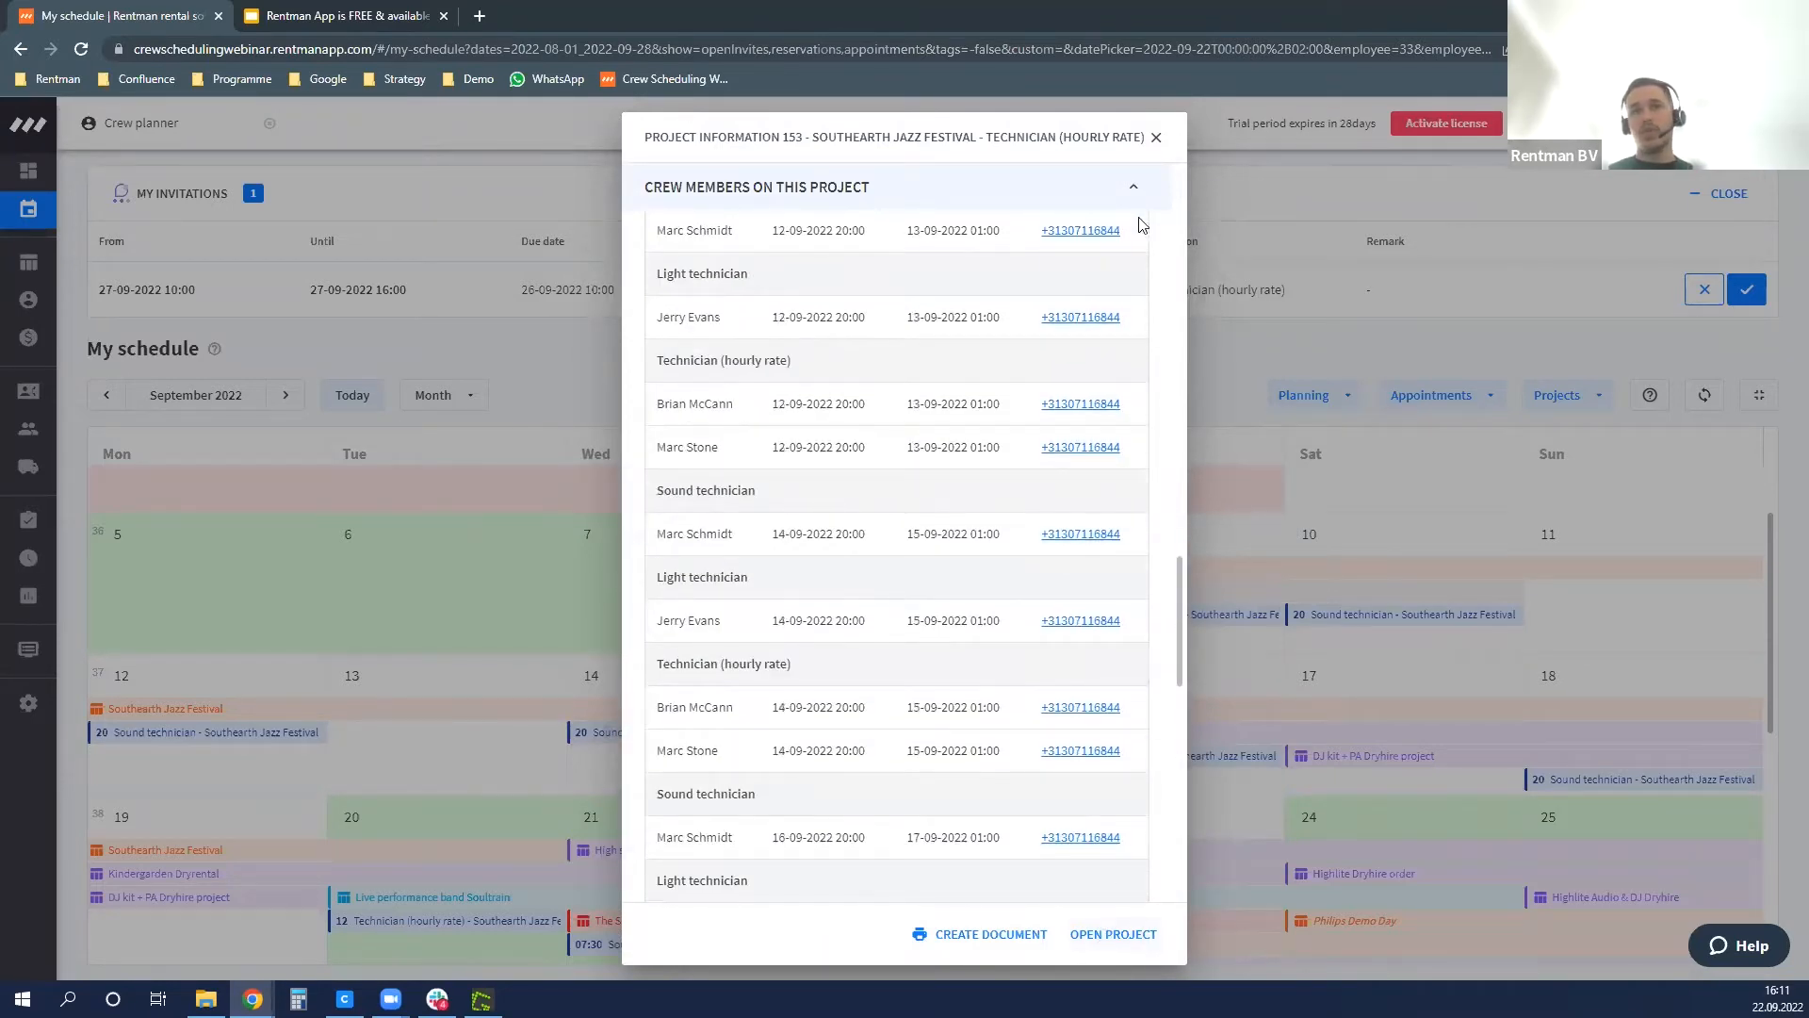
pyautogui.click(1156, 137)
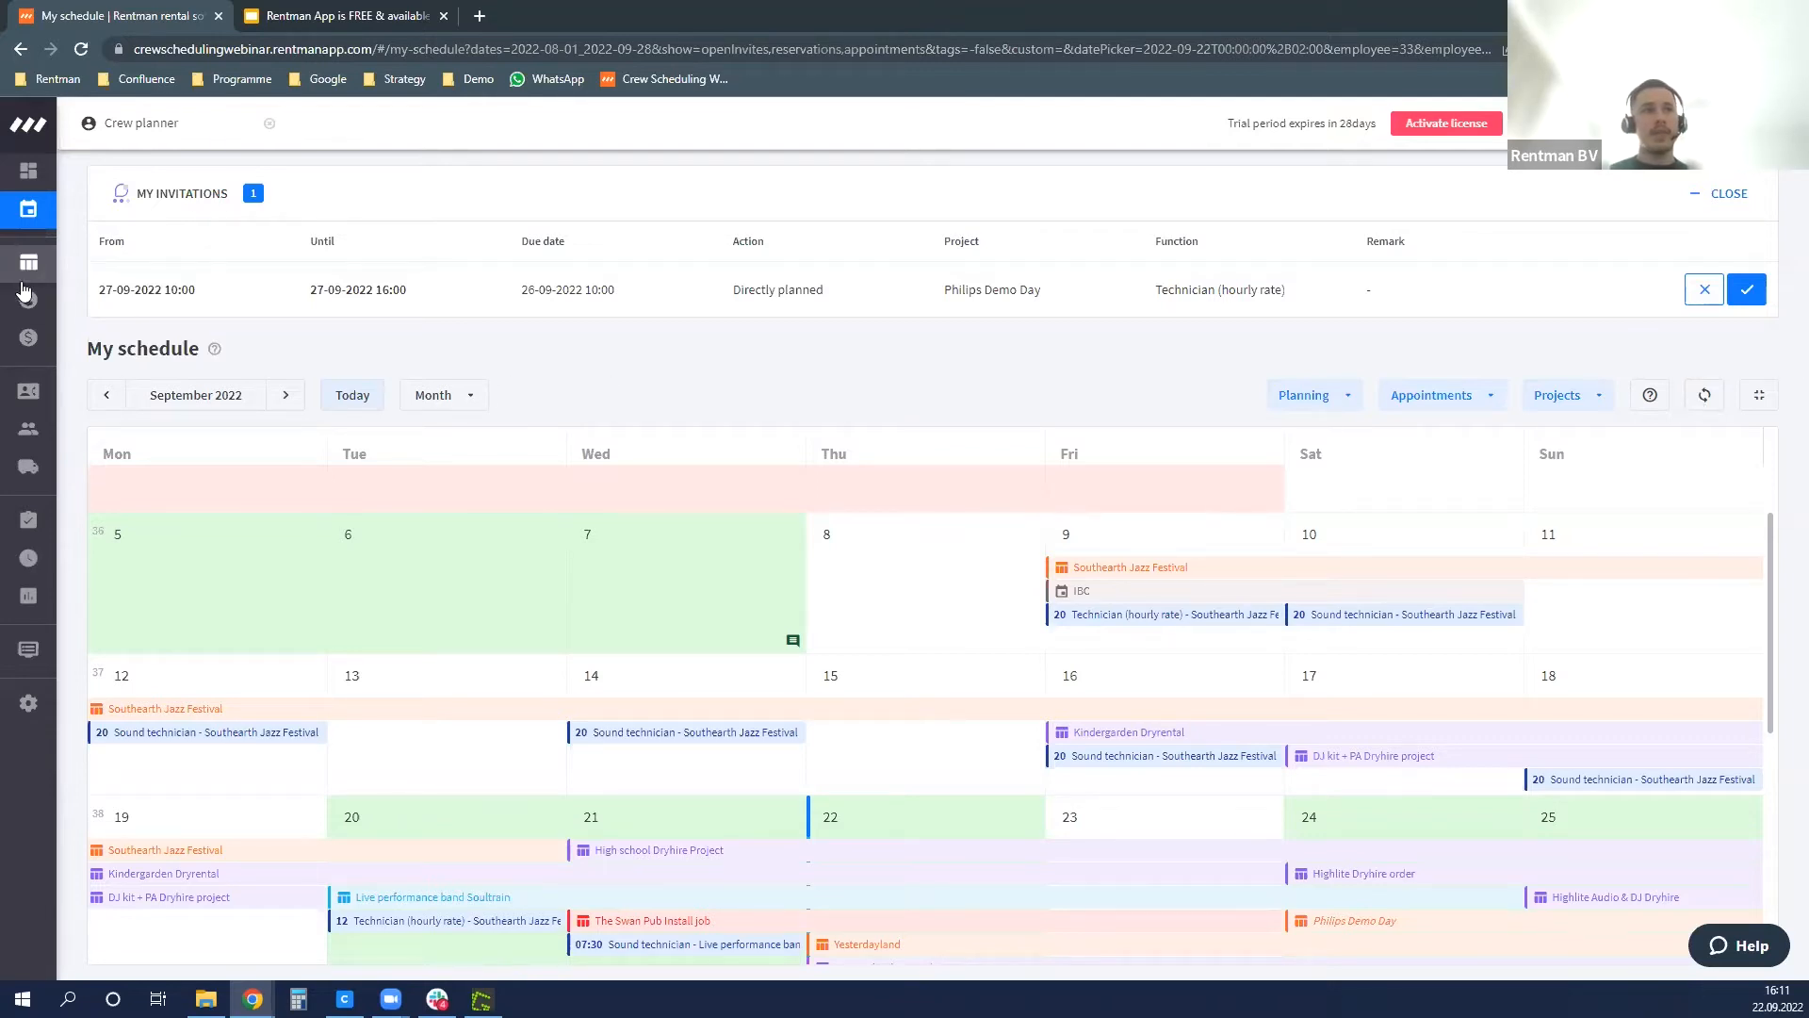
# - Open the projects overview, select the Soultrain tour project and check its crew planning progress
pyautogui.click(66, 276)
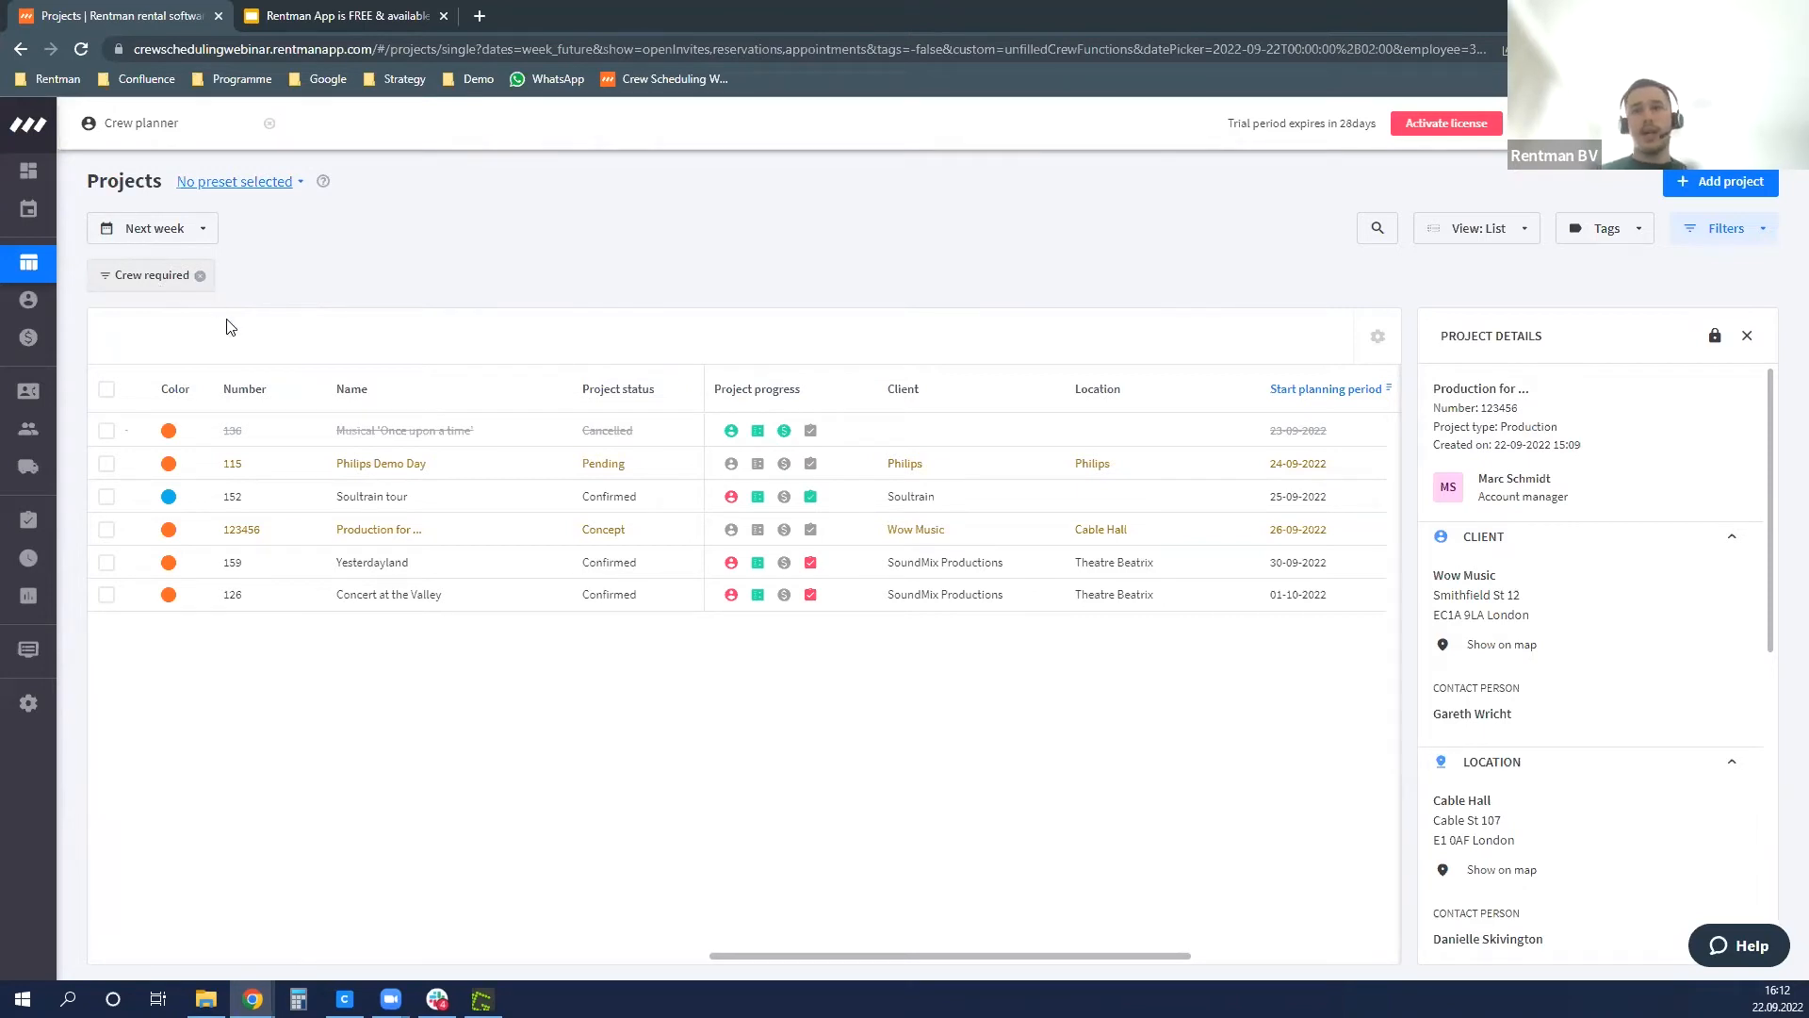
pyautogui.click(377, 493)
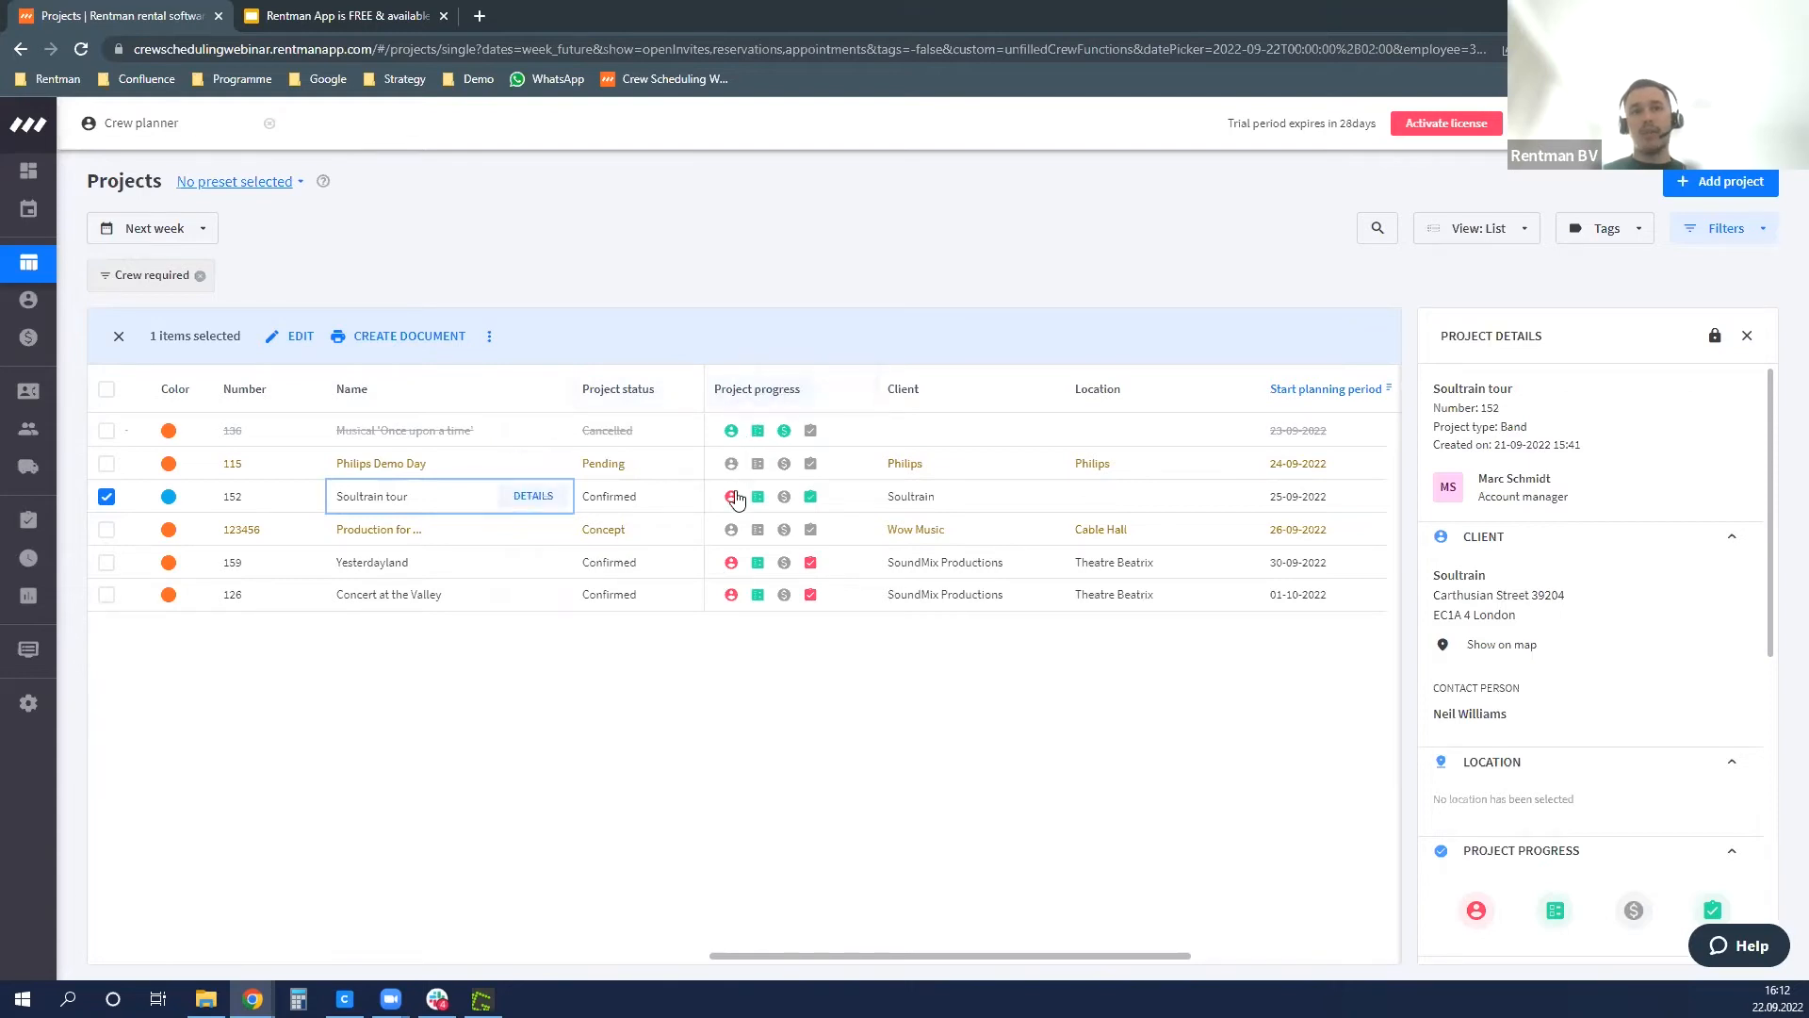
pyautogui.moveTo(734, 500)
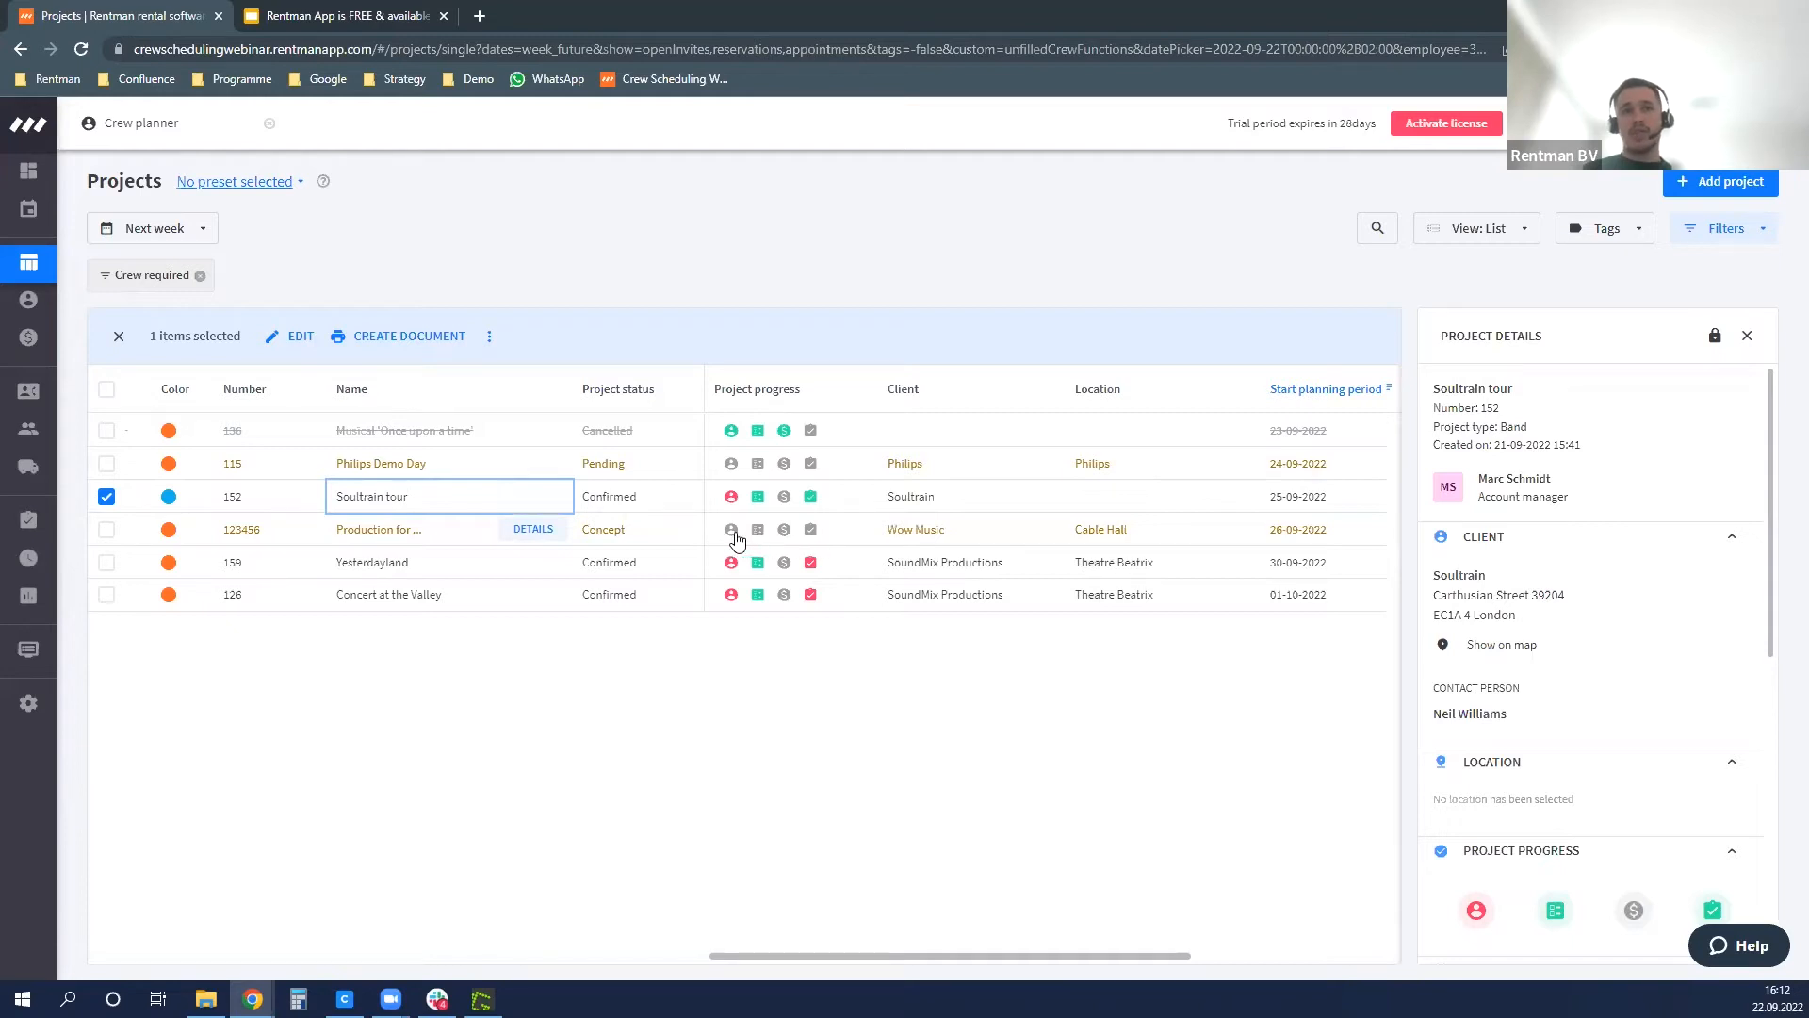
# - Preview changing the type of the "Production for ..." project to Band without saving, and check its available status options
pyautogui.doubleClick(393, 530)
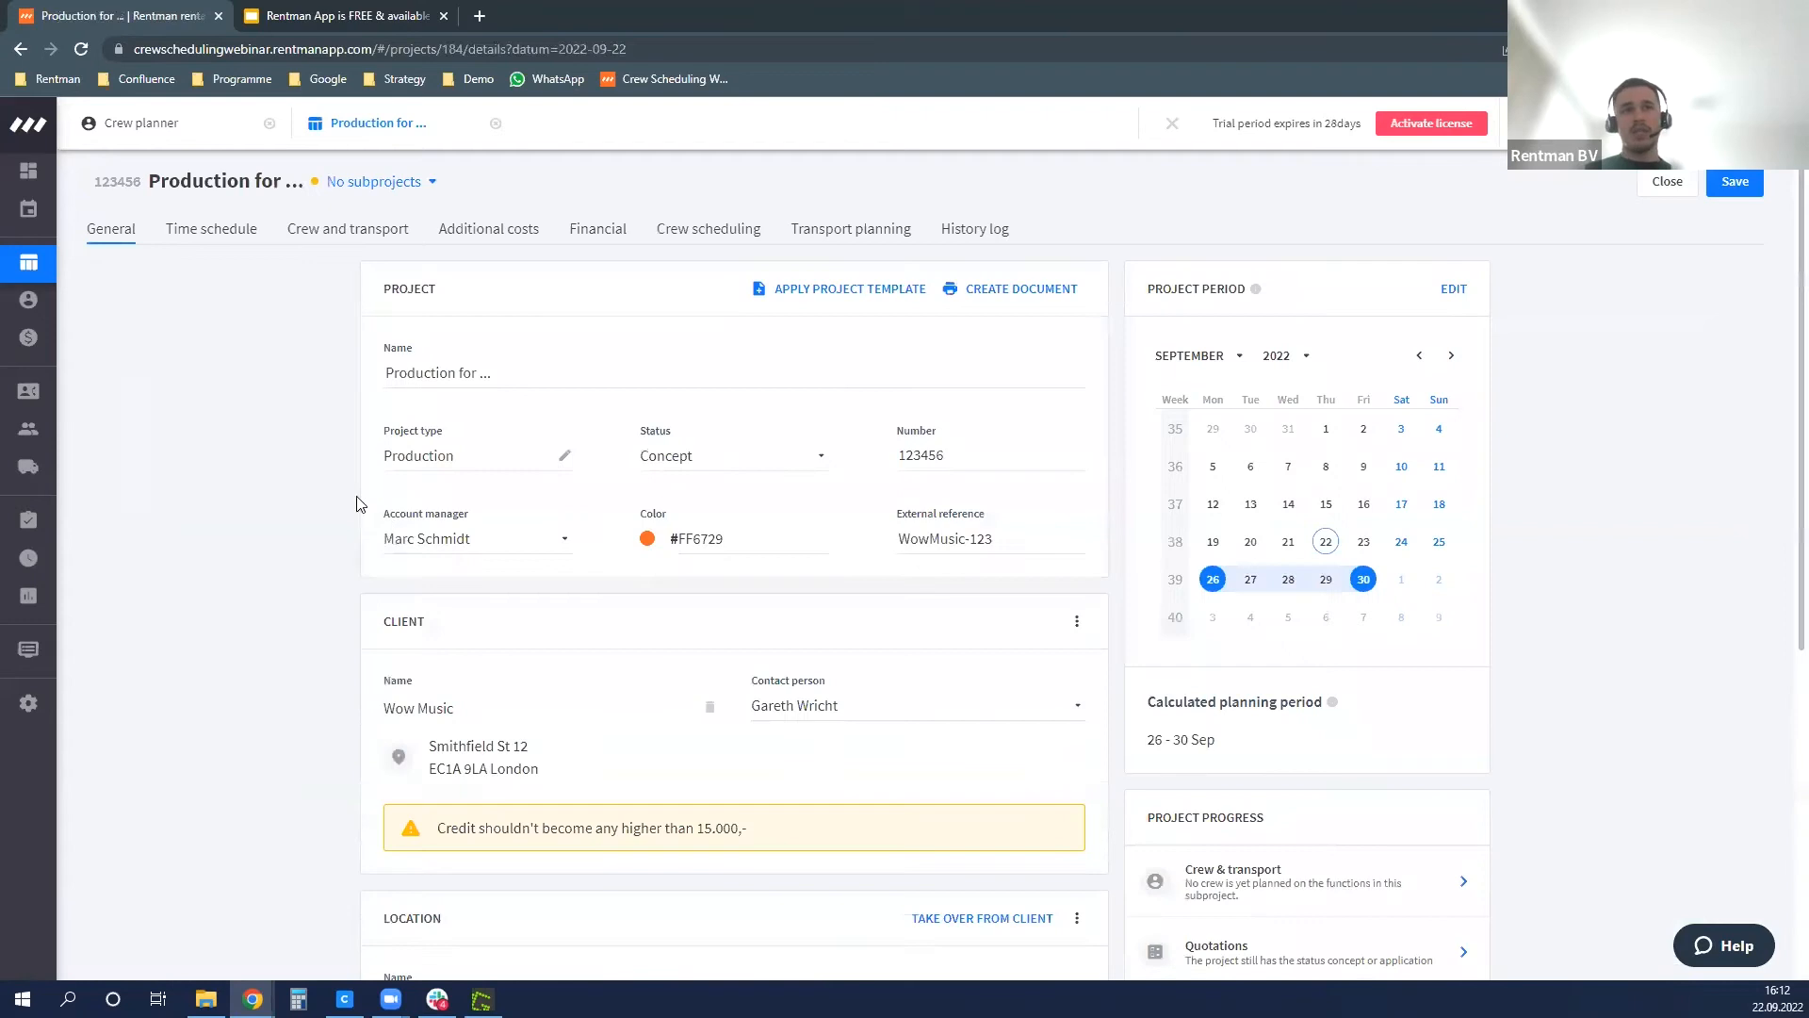
pyautogui.click(444, 457)
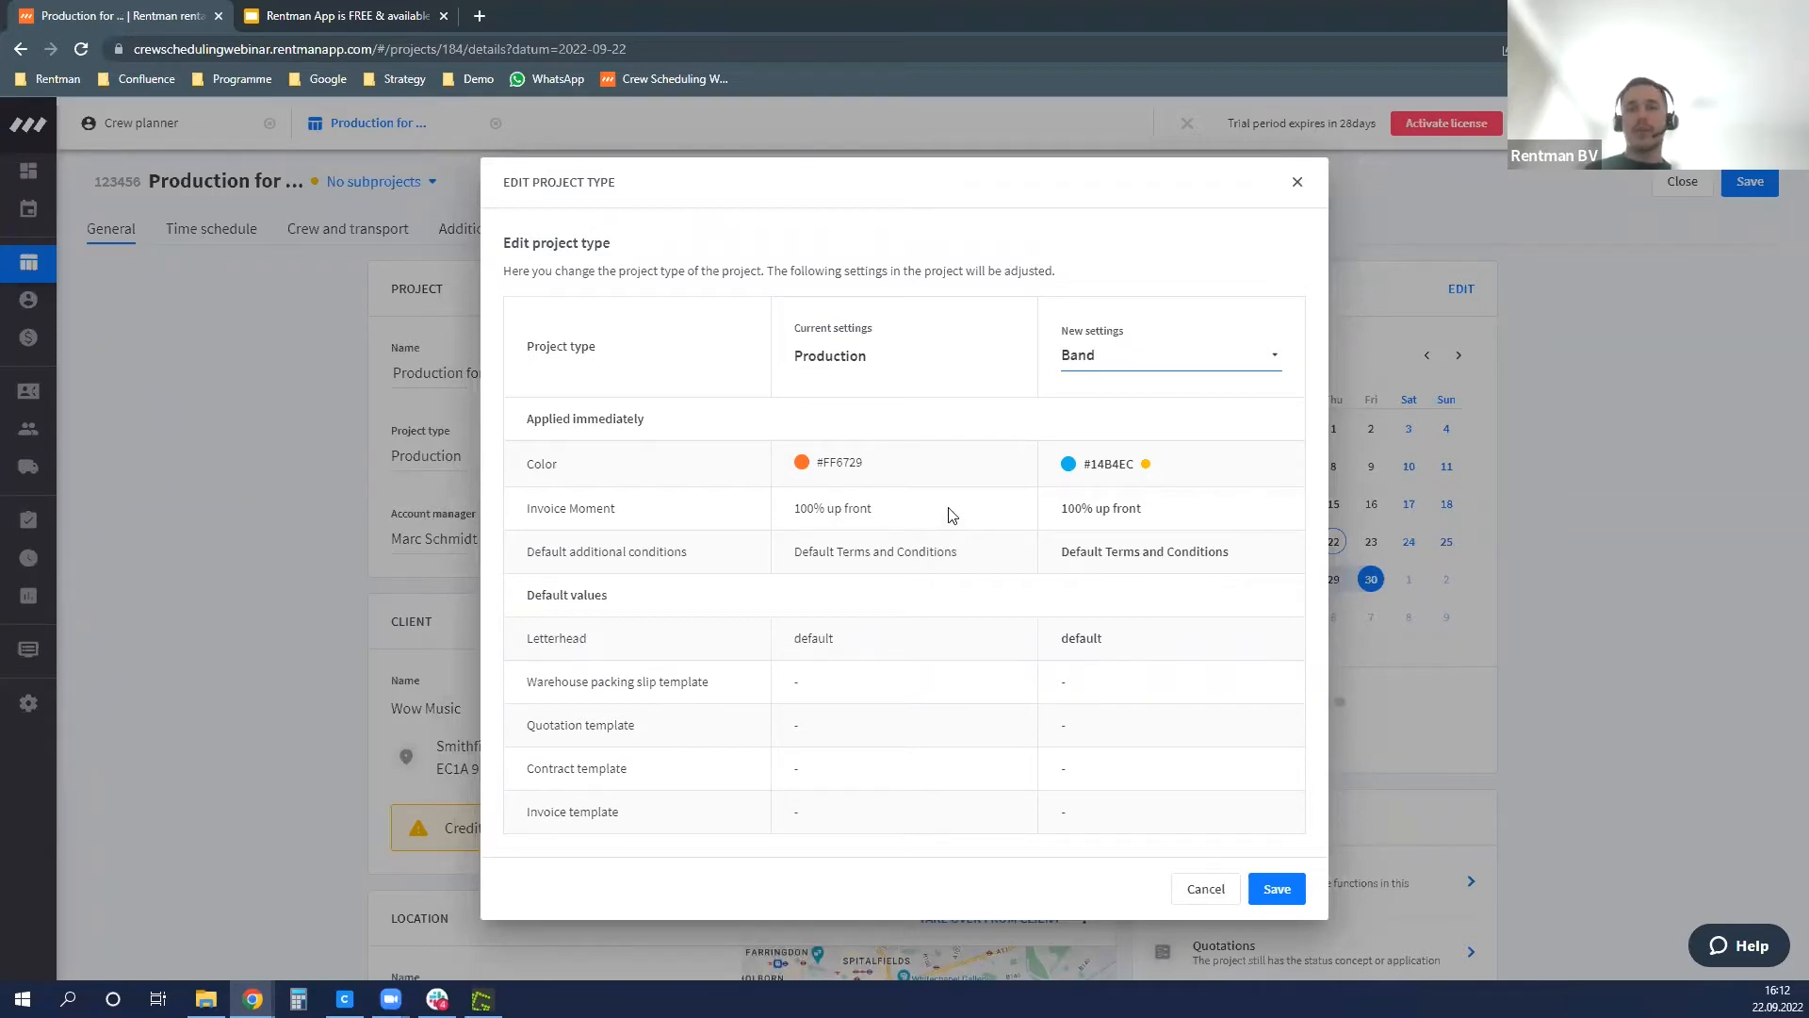
pyautogui.click(1203, 888)
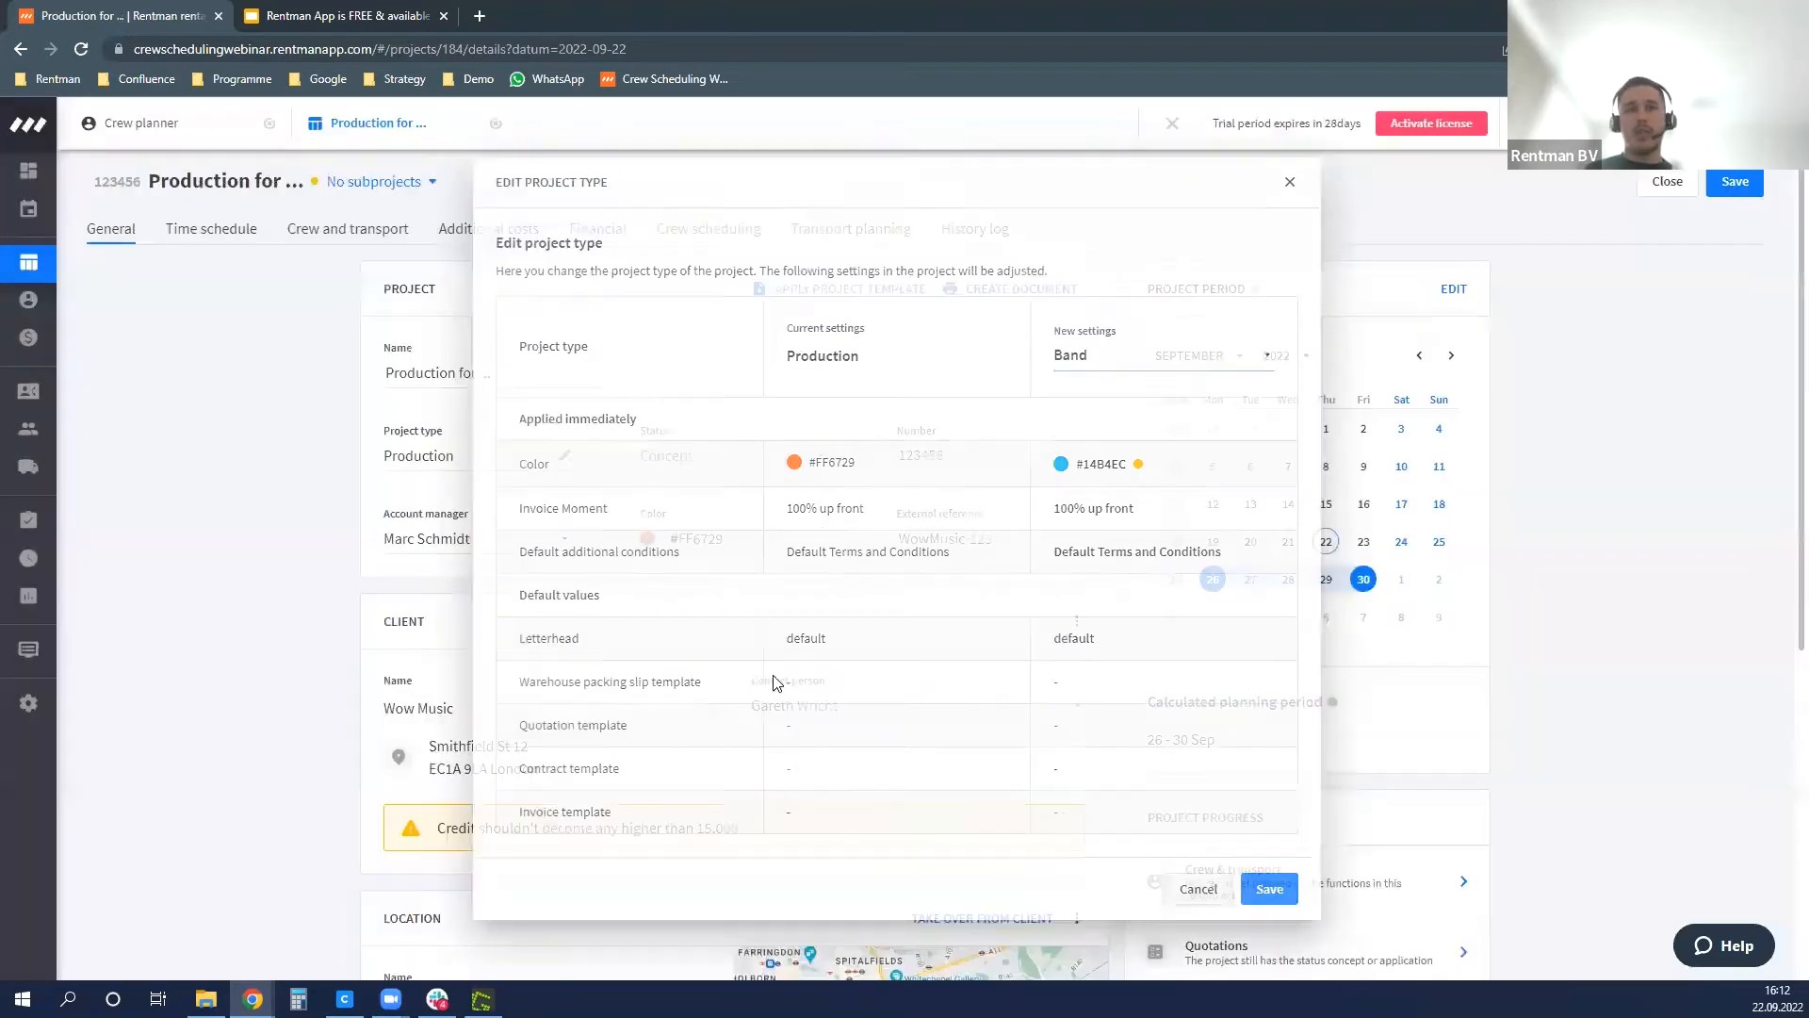
pyautogui.click(749, 464)
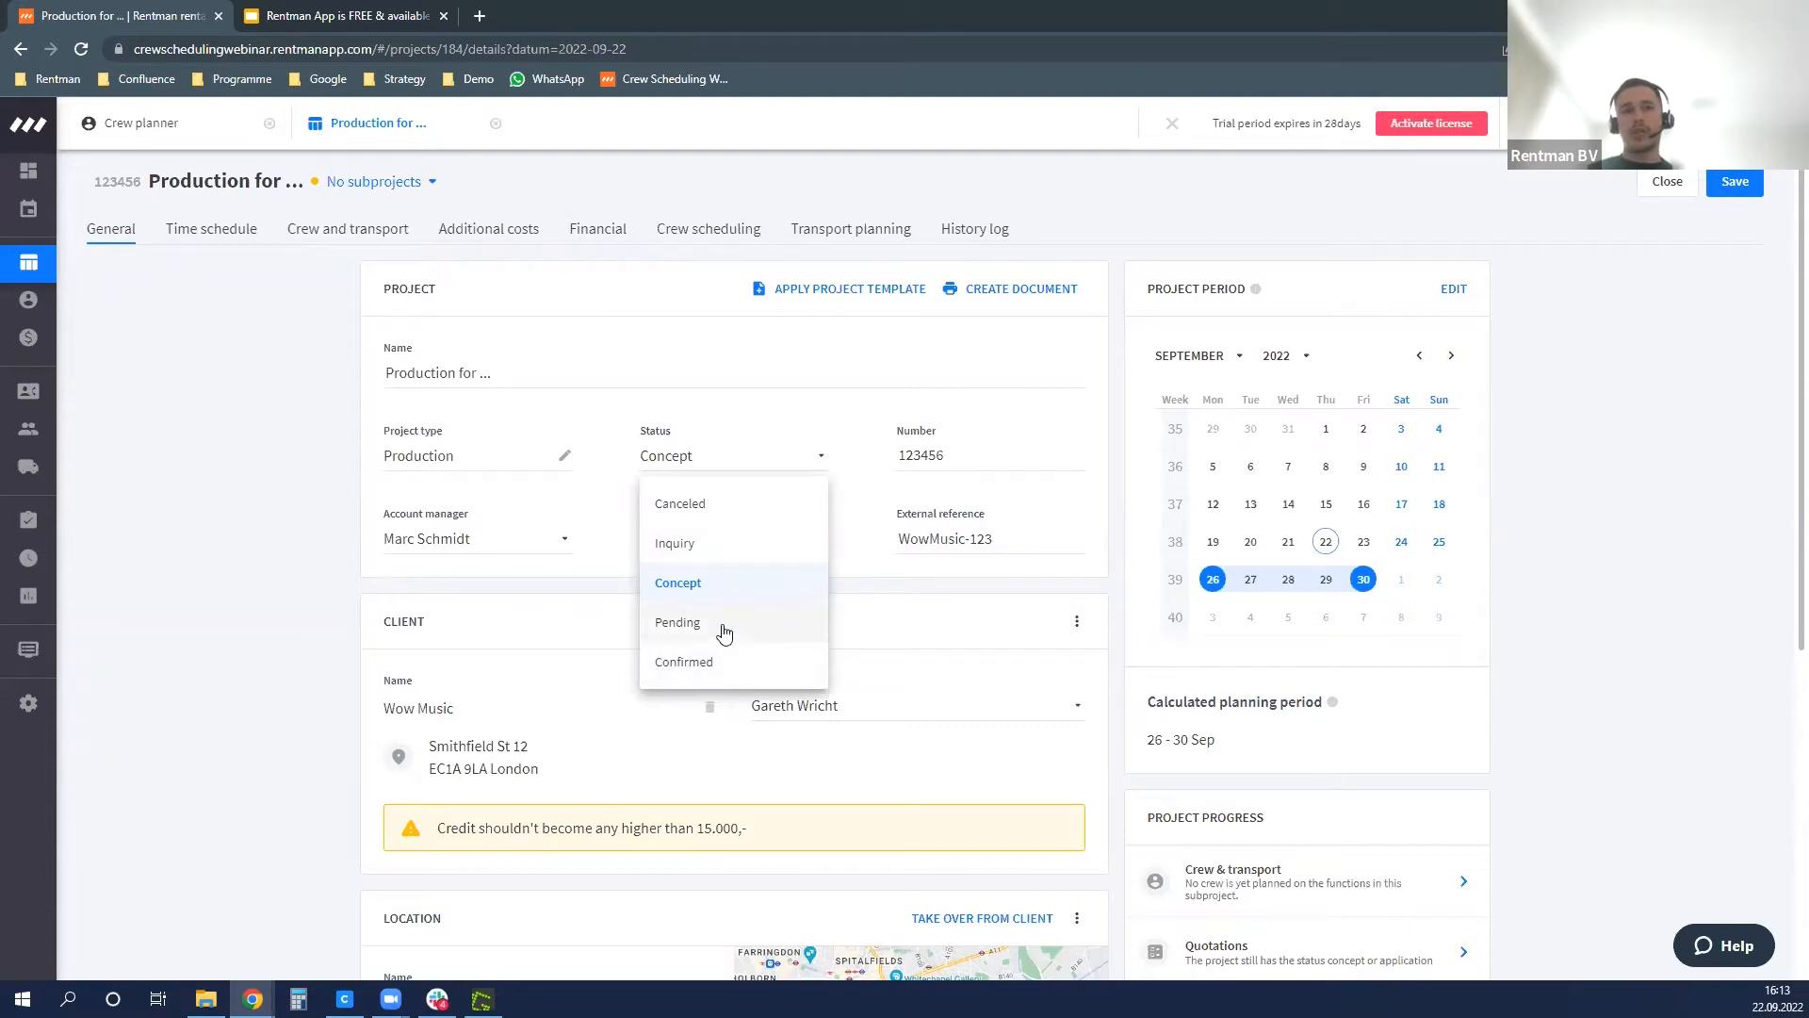
pyautogui.click(337, 494)
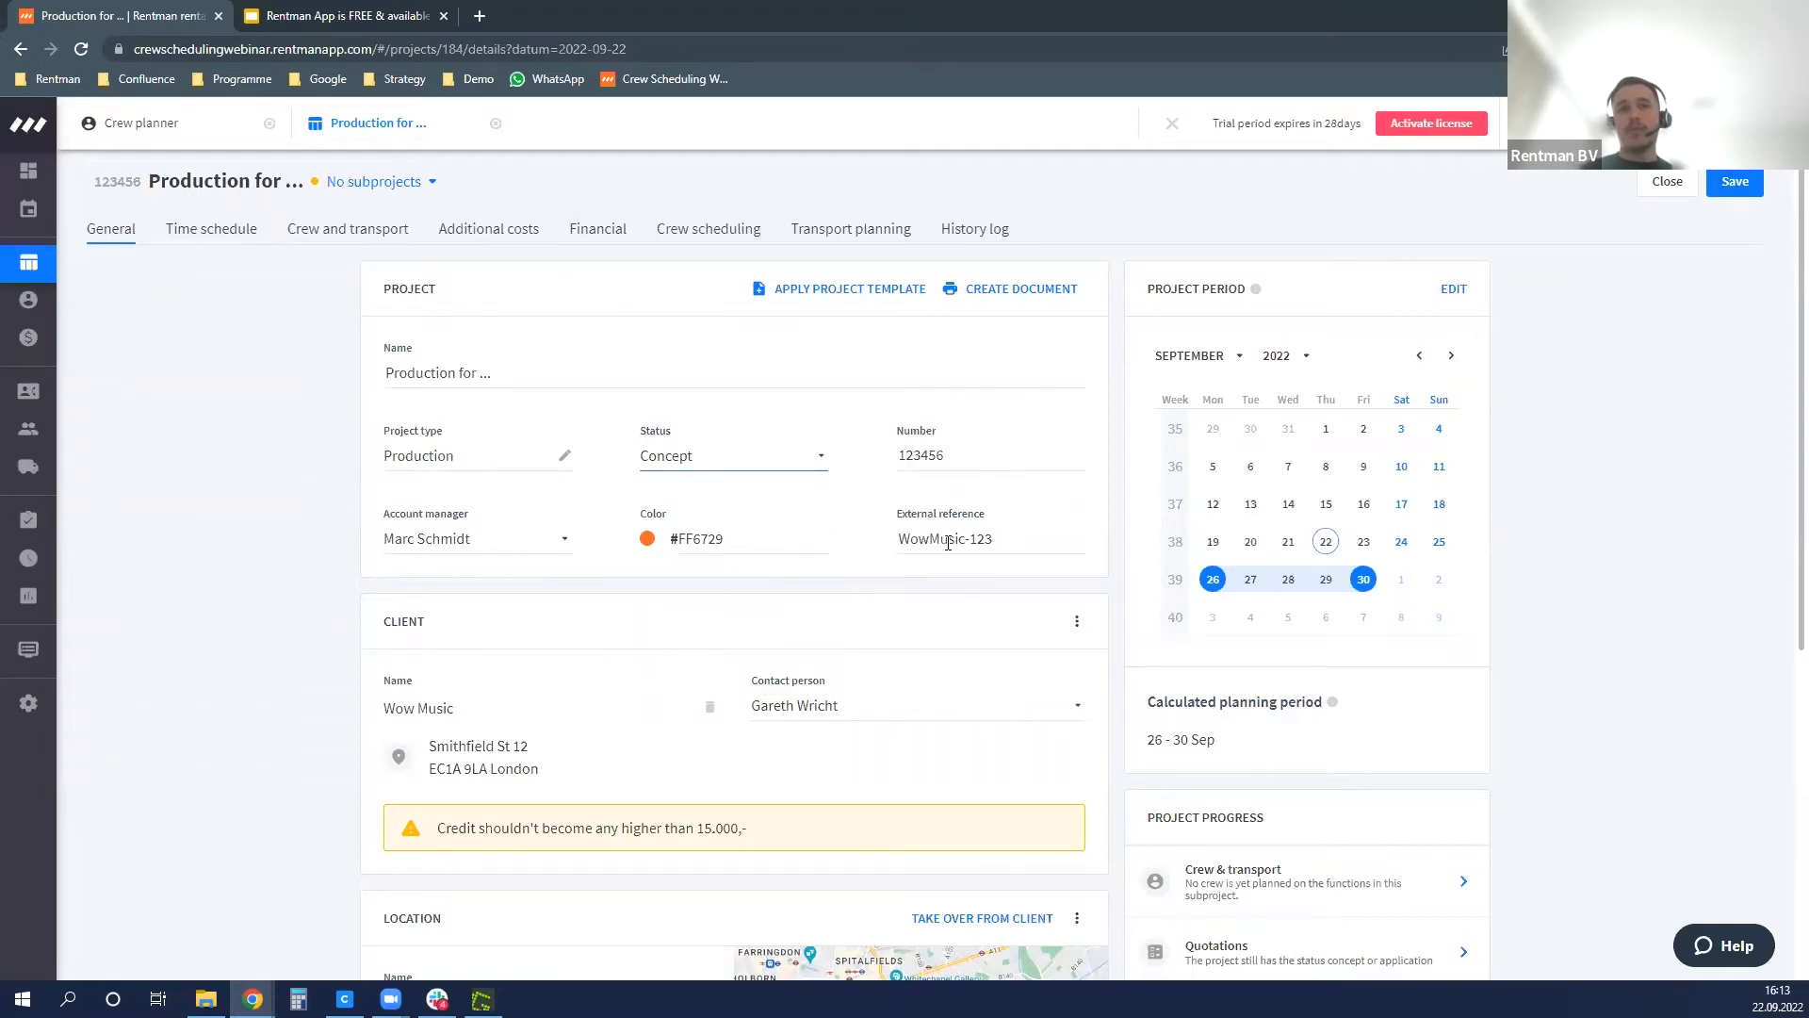
# - Review the external reference in the project details and the client's contact information and credit warning
pyautogui.moveTo(460, 709); pyautogui.dragTo(384, 709)
pyautogui.click(464, 711)
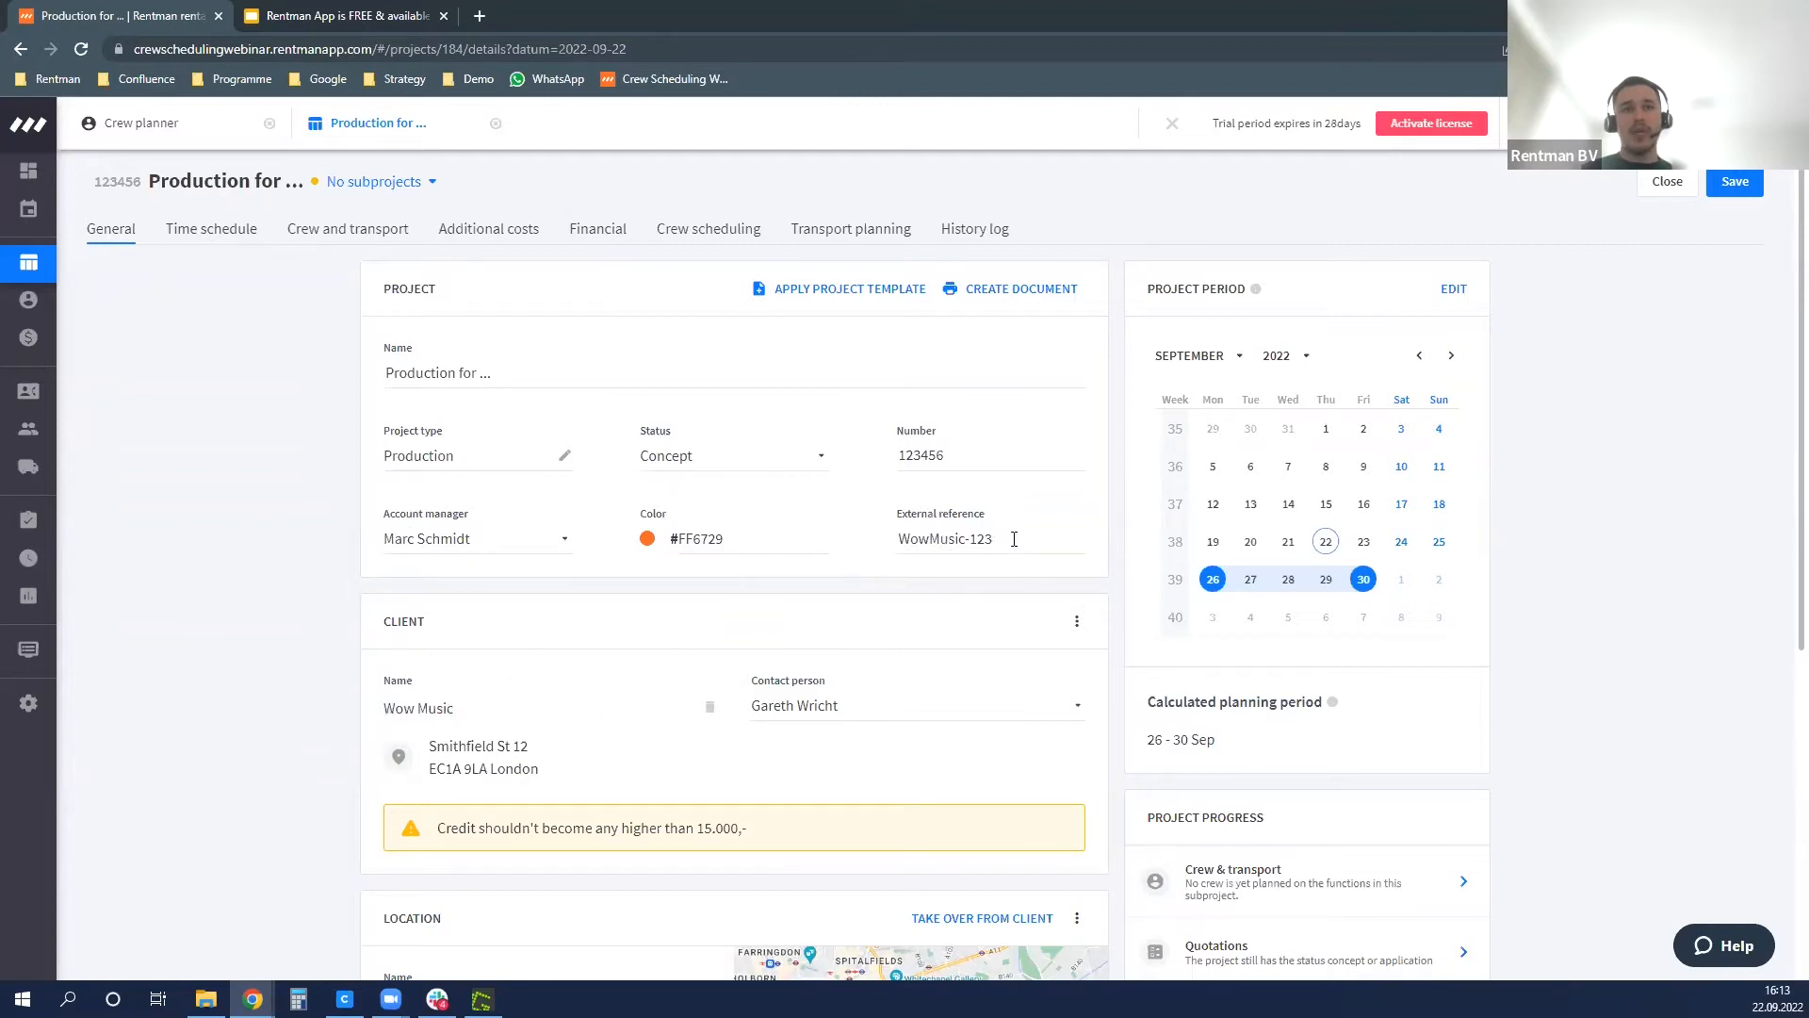
pyautogui.click(965, 540)
pyautogui.write('-')
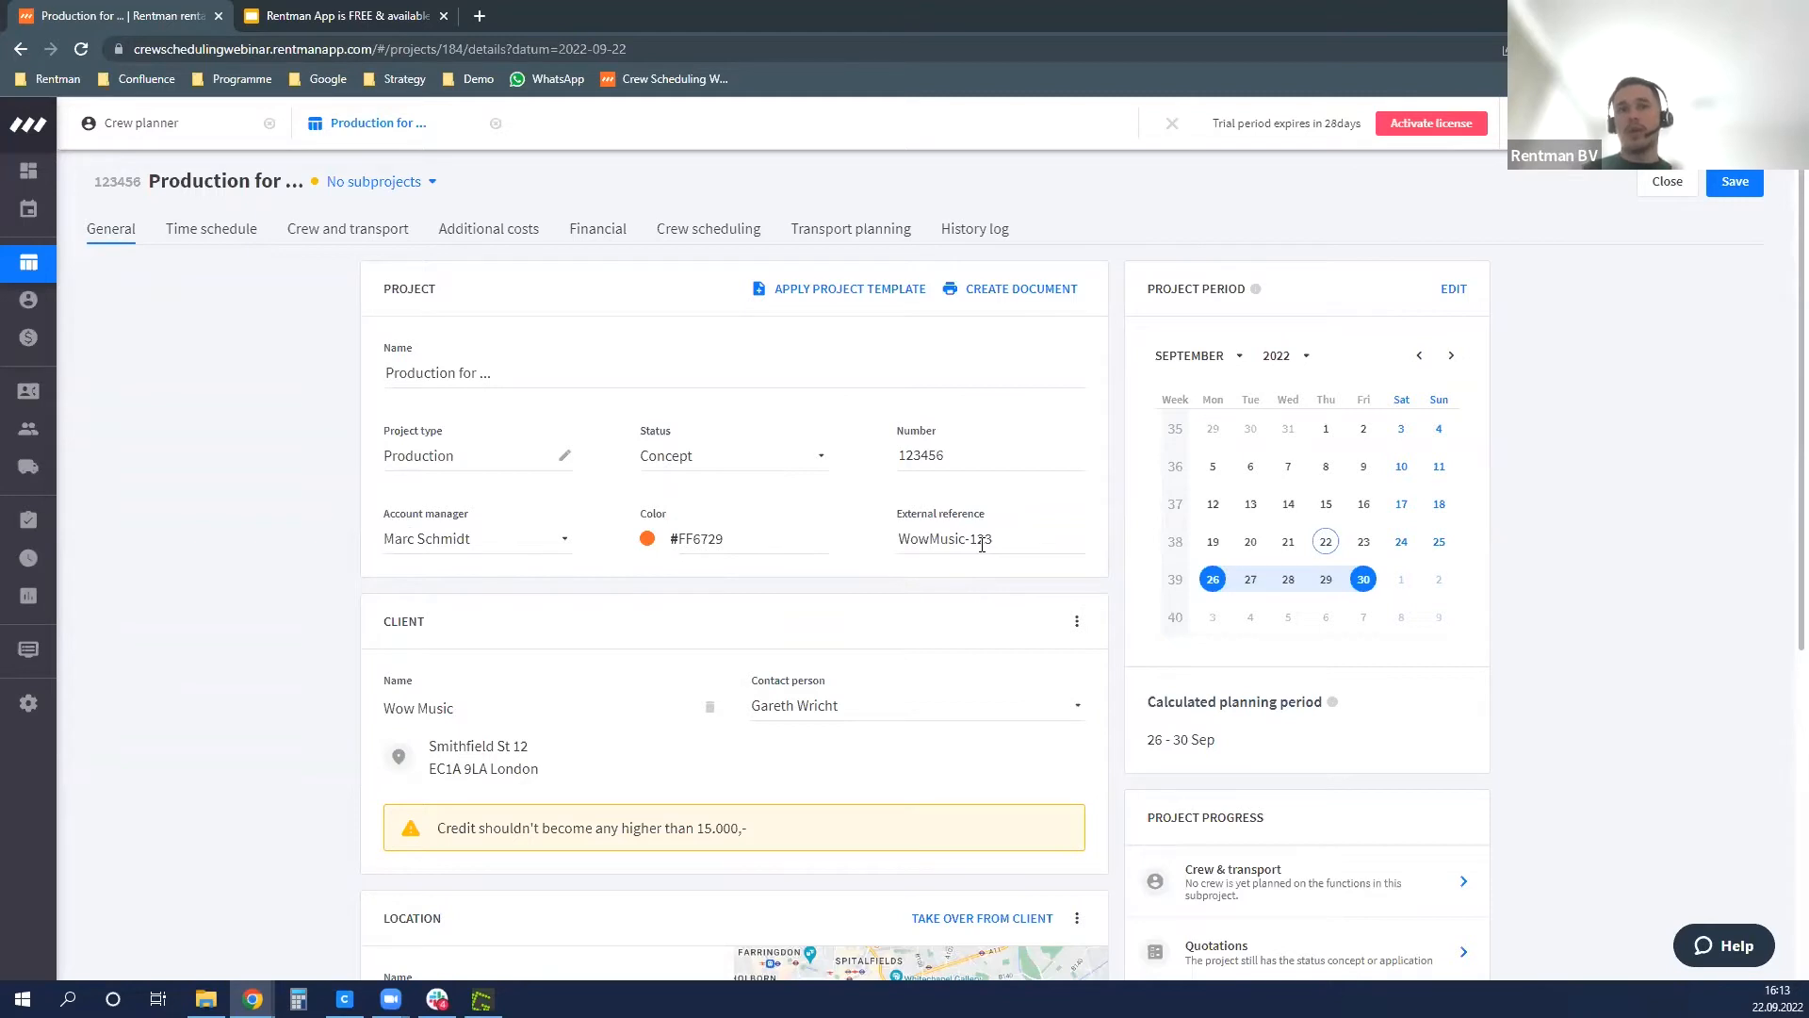
pyautogui.scroll(-2, 679, 554)
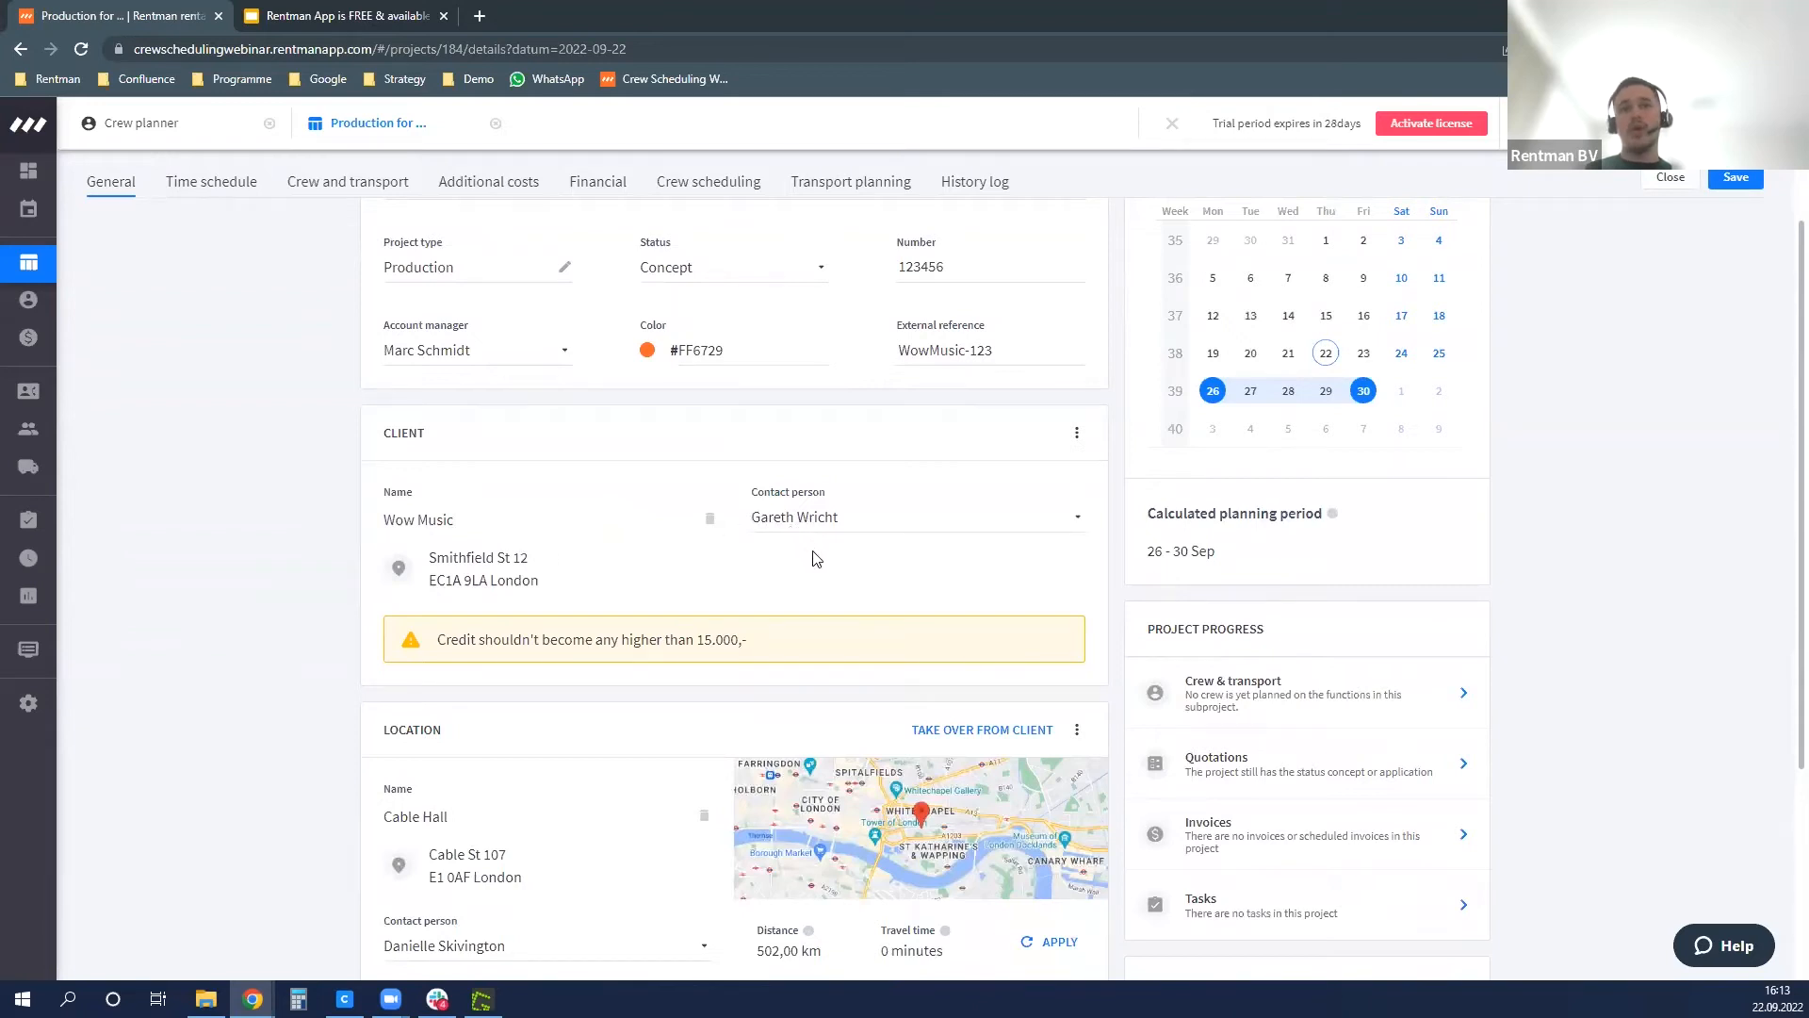
pyautogui.moveTo(775, 641); pyautogui.dragTo(417, 649)
pyautogui.click(416, 648)
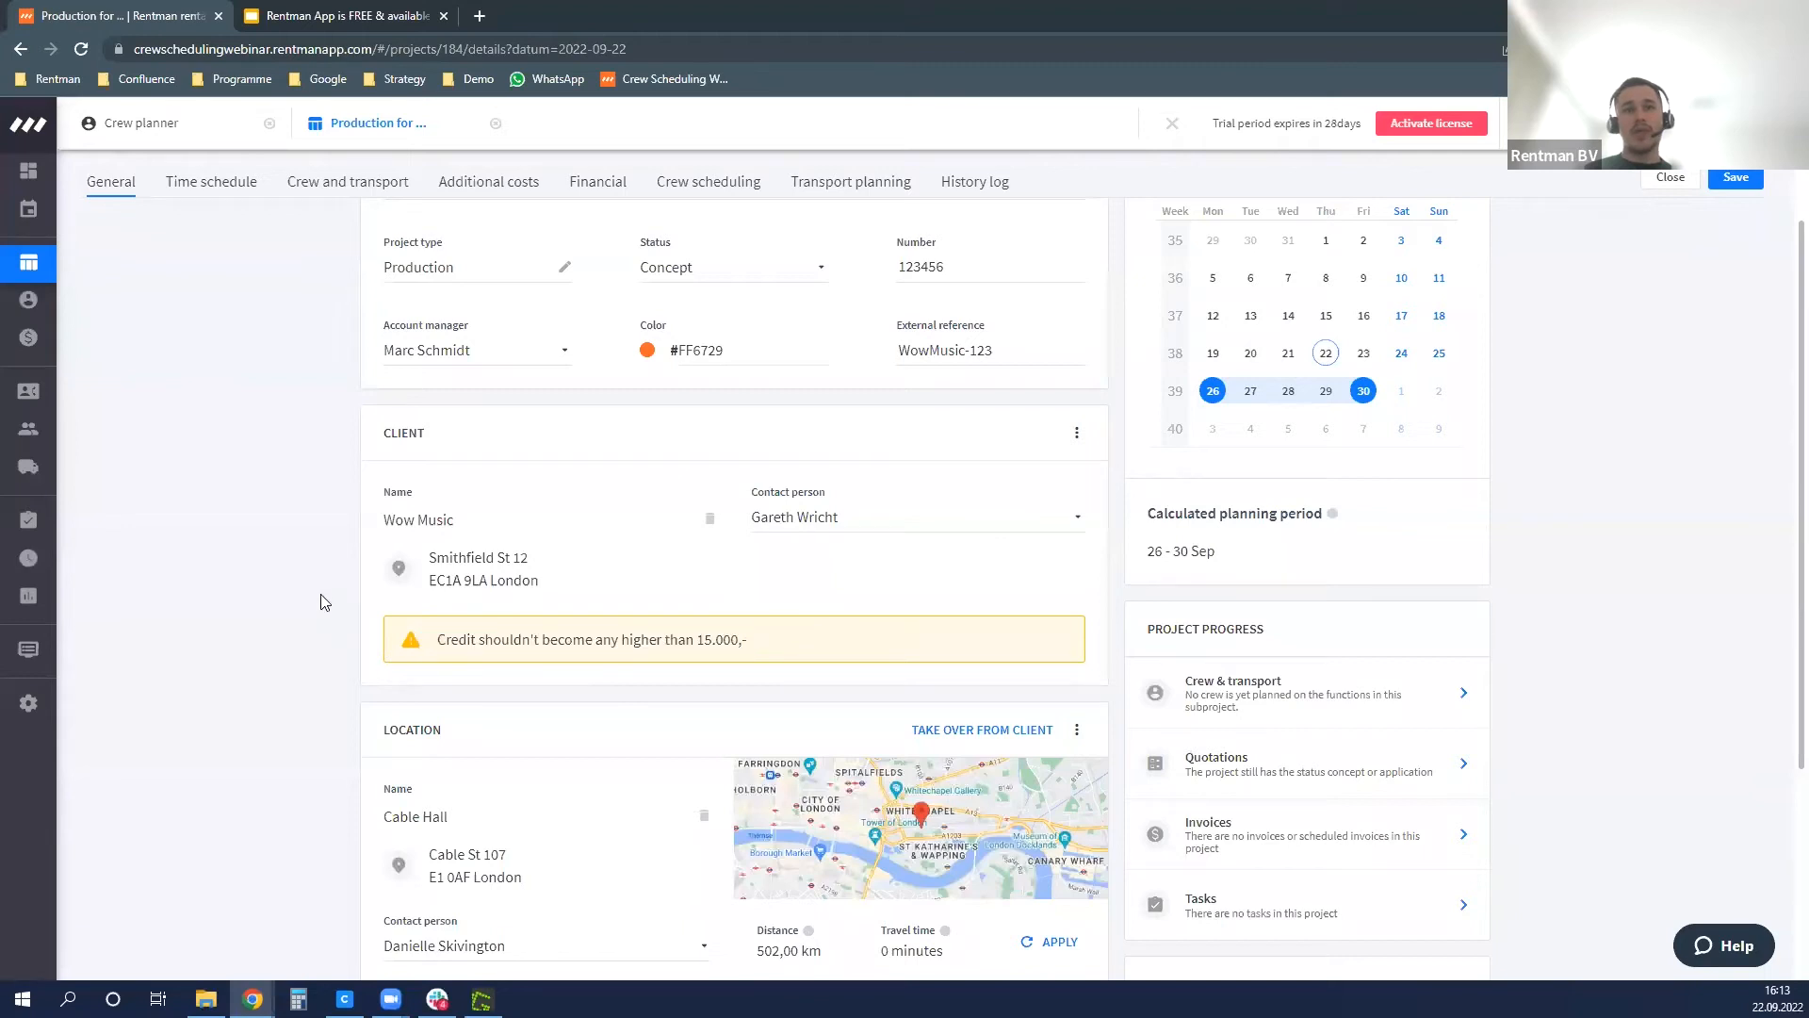
# - Review the project's location and distance details, its notes and files sections, the tags and the project period
pyautogui.scroll(-3, 323, 601)
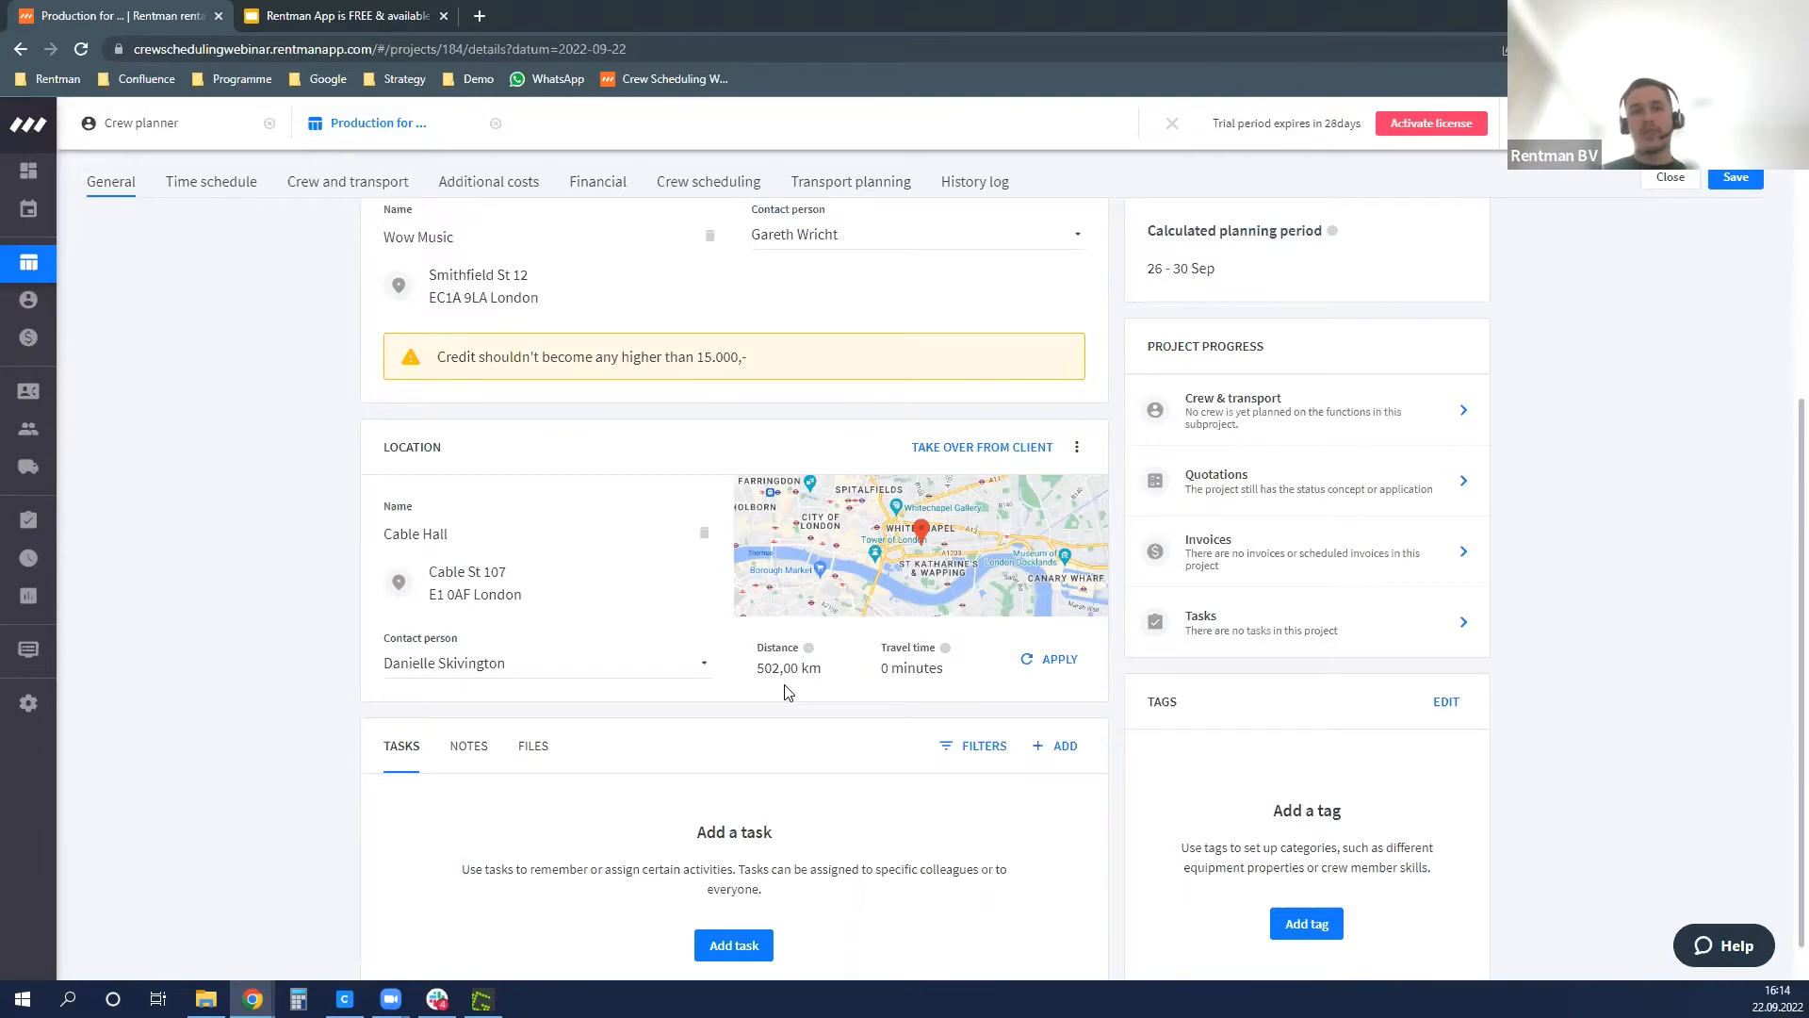
pyautogui.scroll(-1, 719, 713)
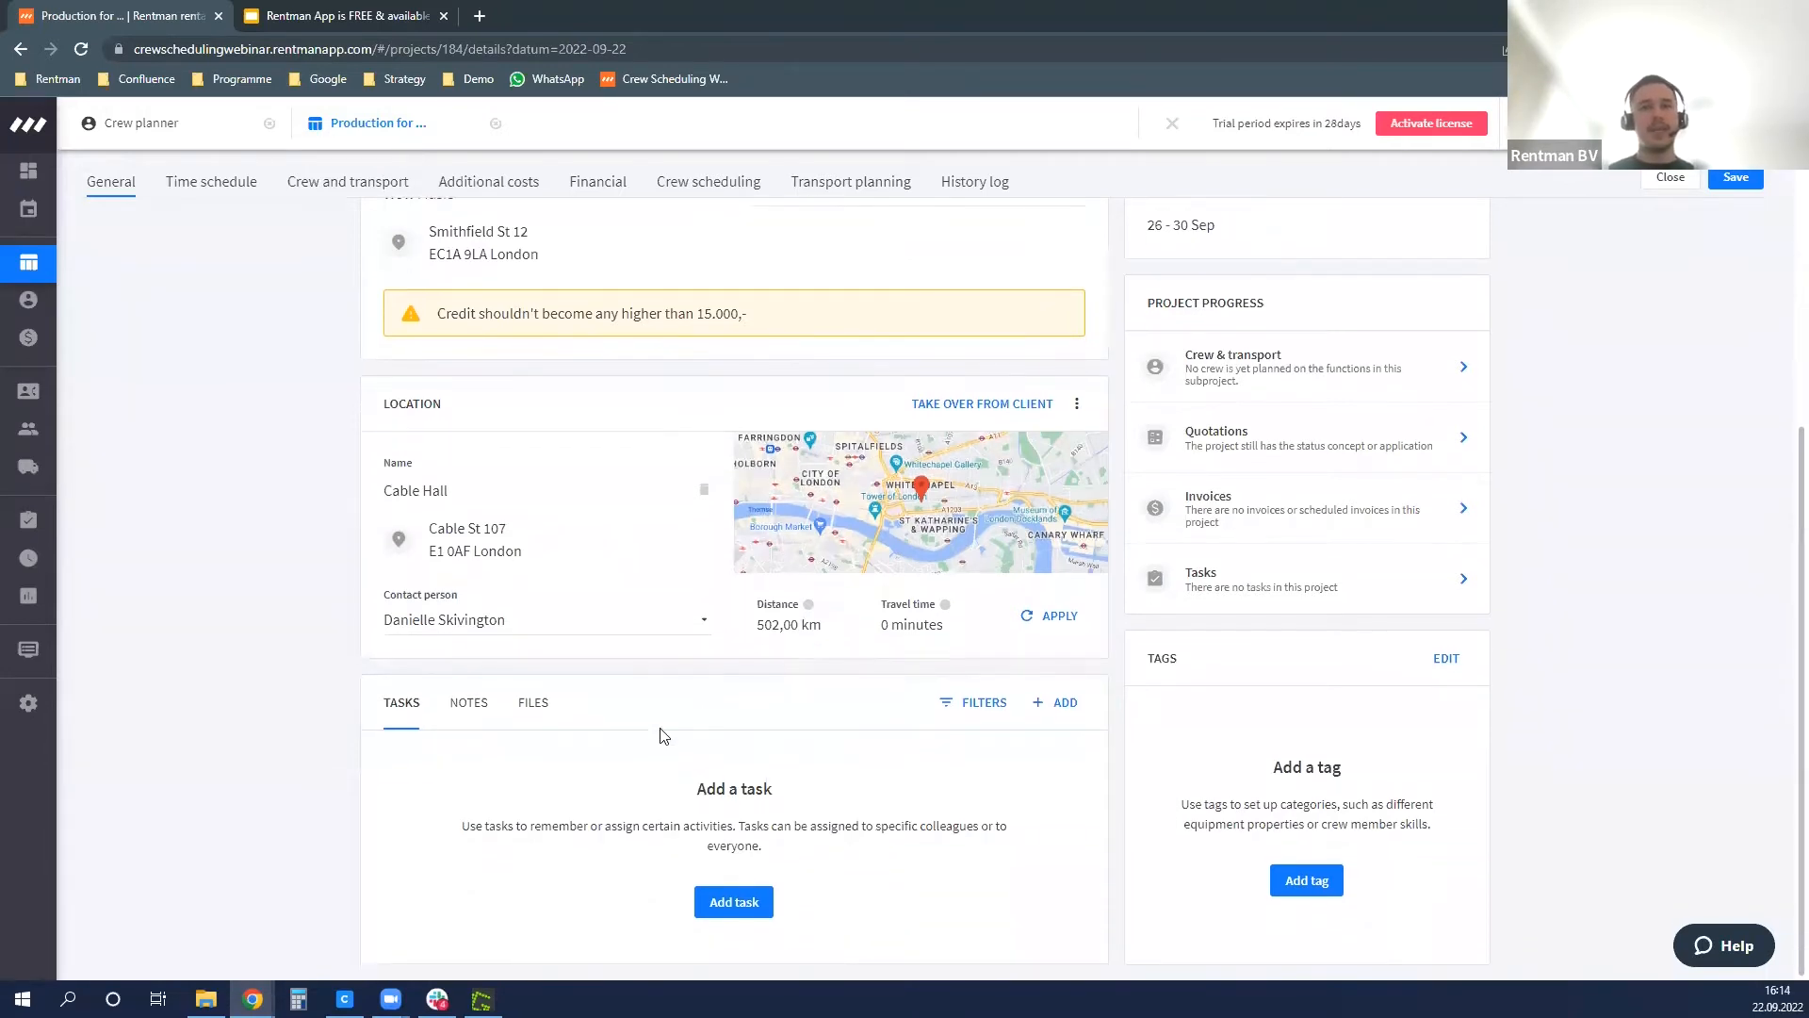
pyautogui.click(465, 720)
pyautogui.click(533, 711)
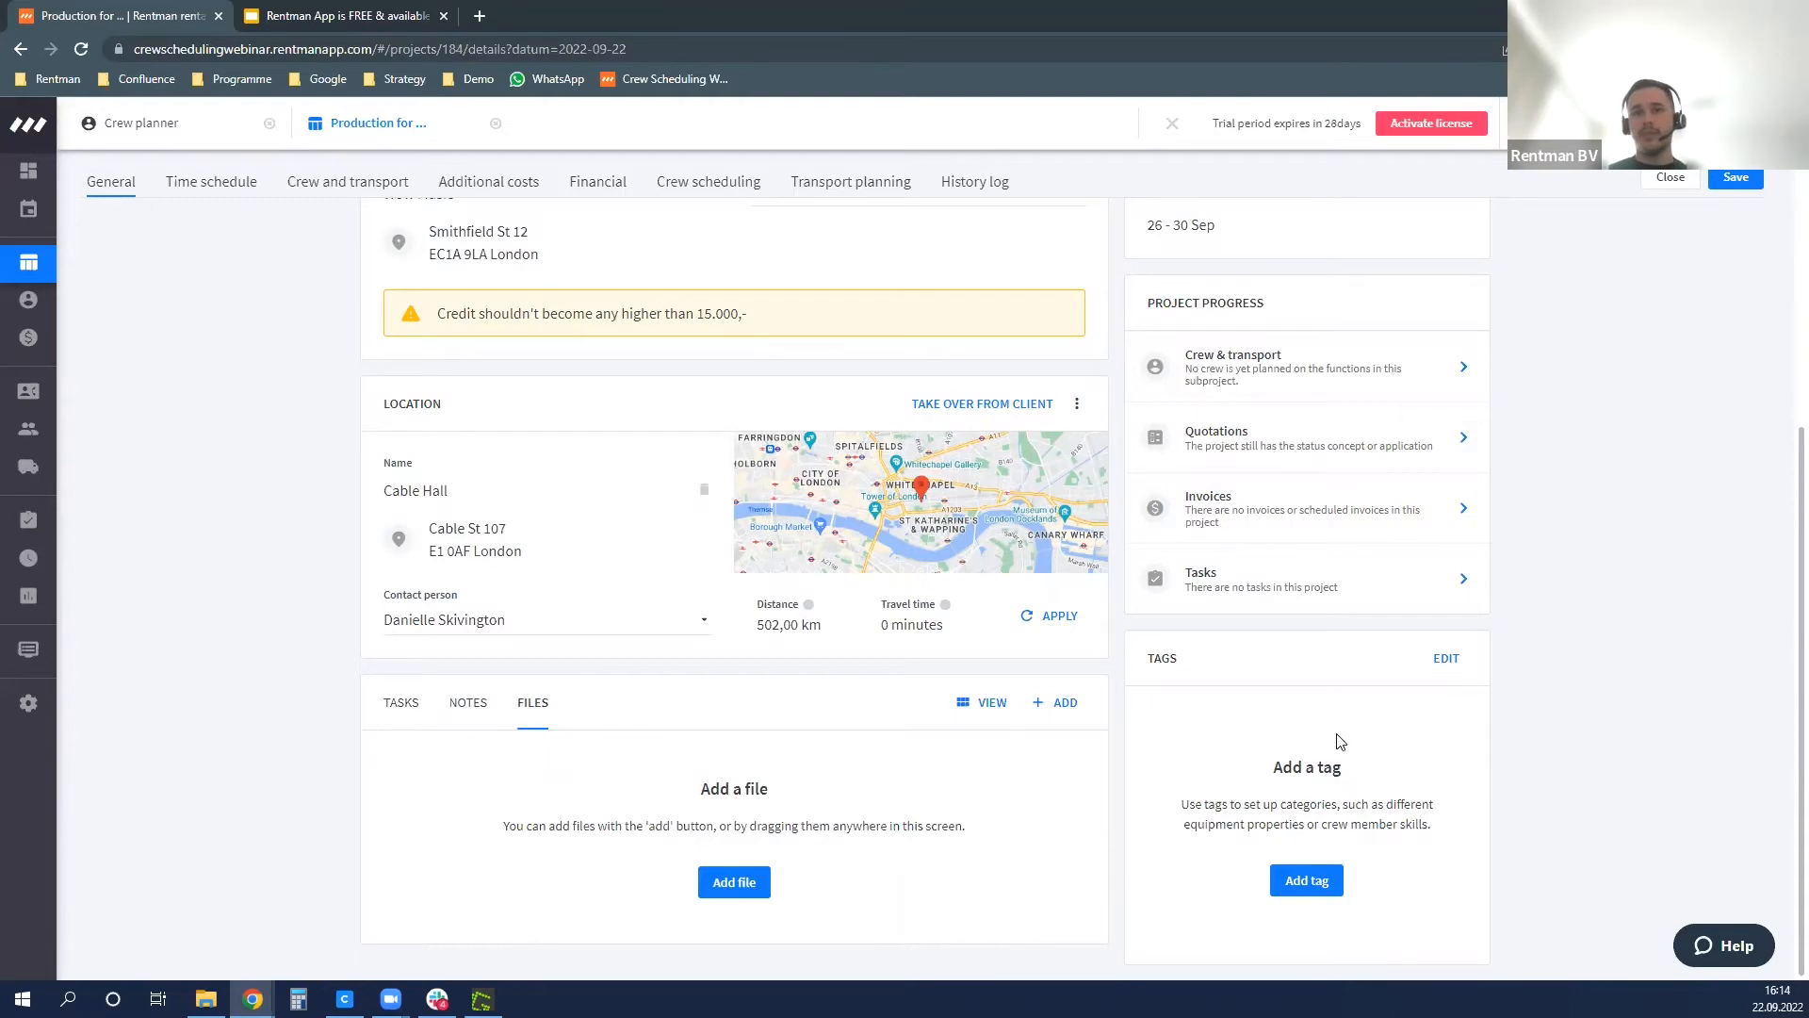
pyautogui.scroll(2, 1305, 710)
pyautogui.scroll(3, 1304, 622)
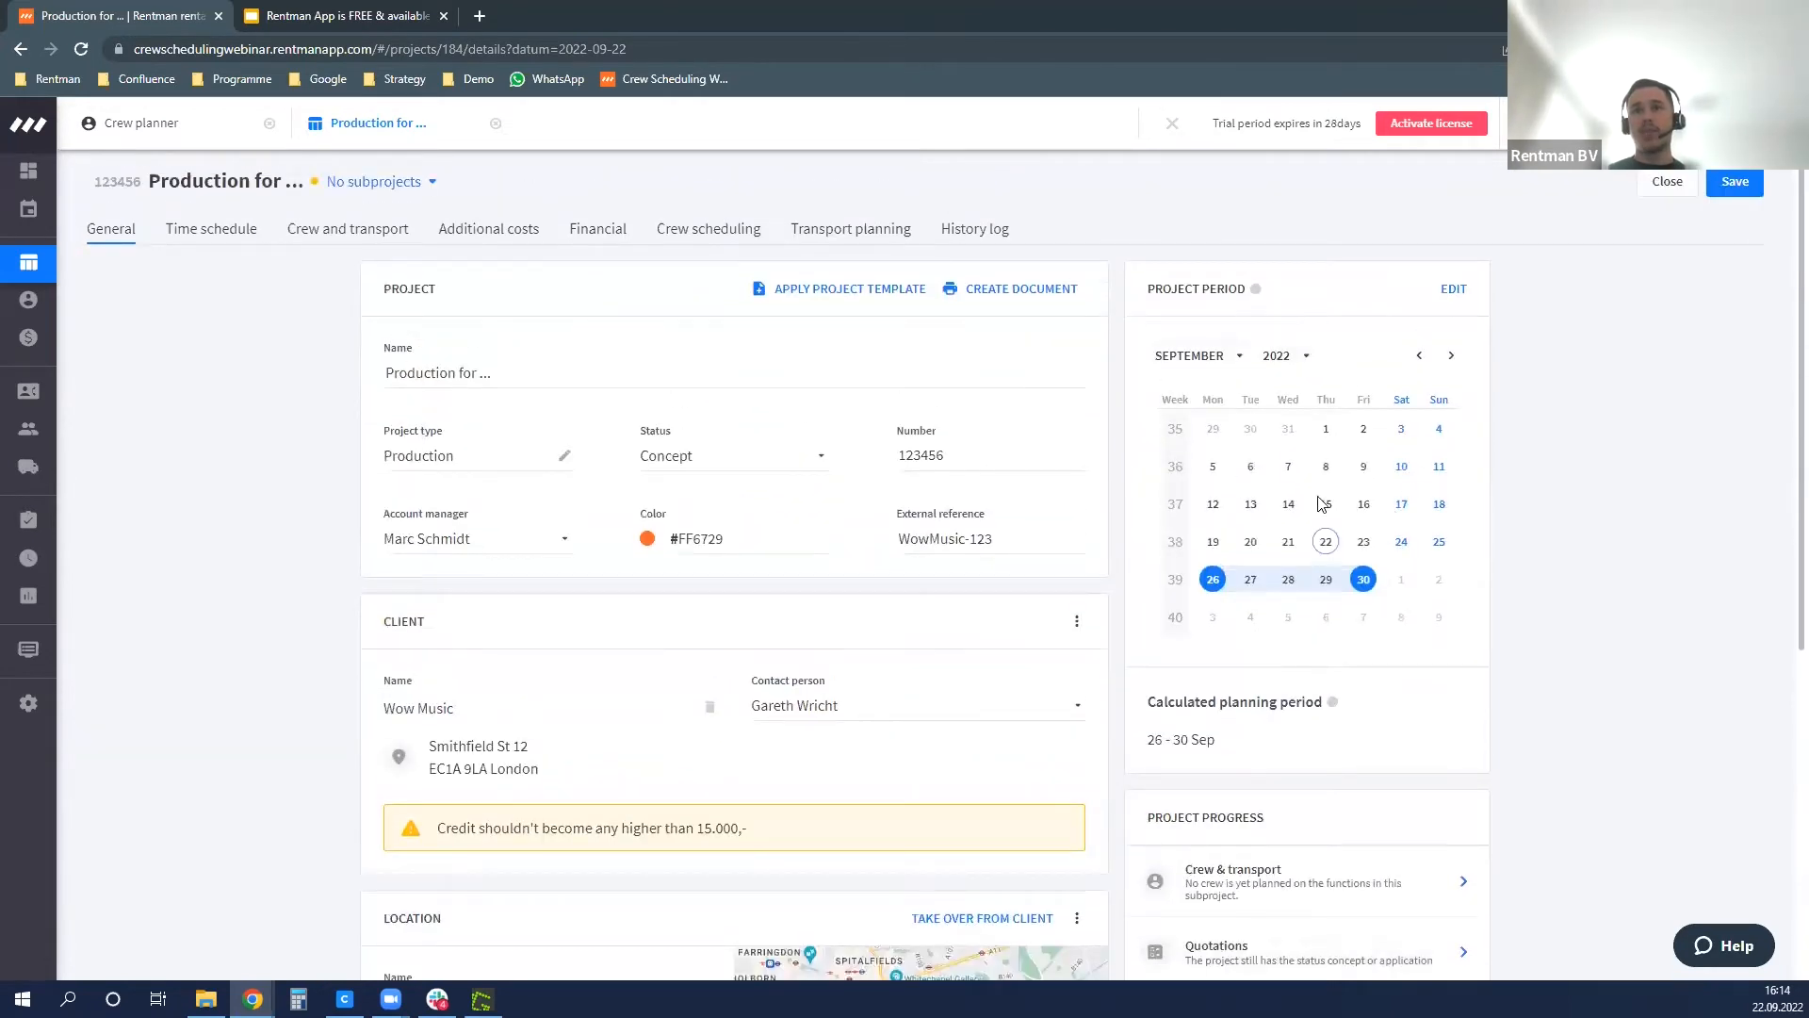
# - Review the project's time schedule and its crew and transport functions, and check the options for adding a default function
pyautogui.click(212, 241)
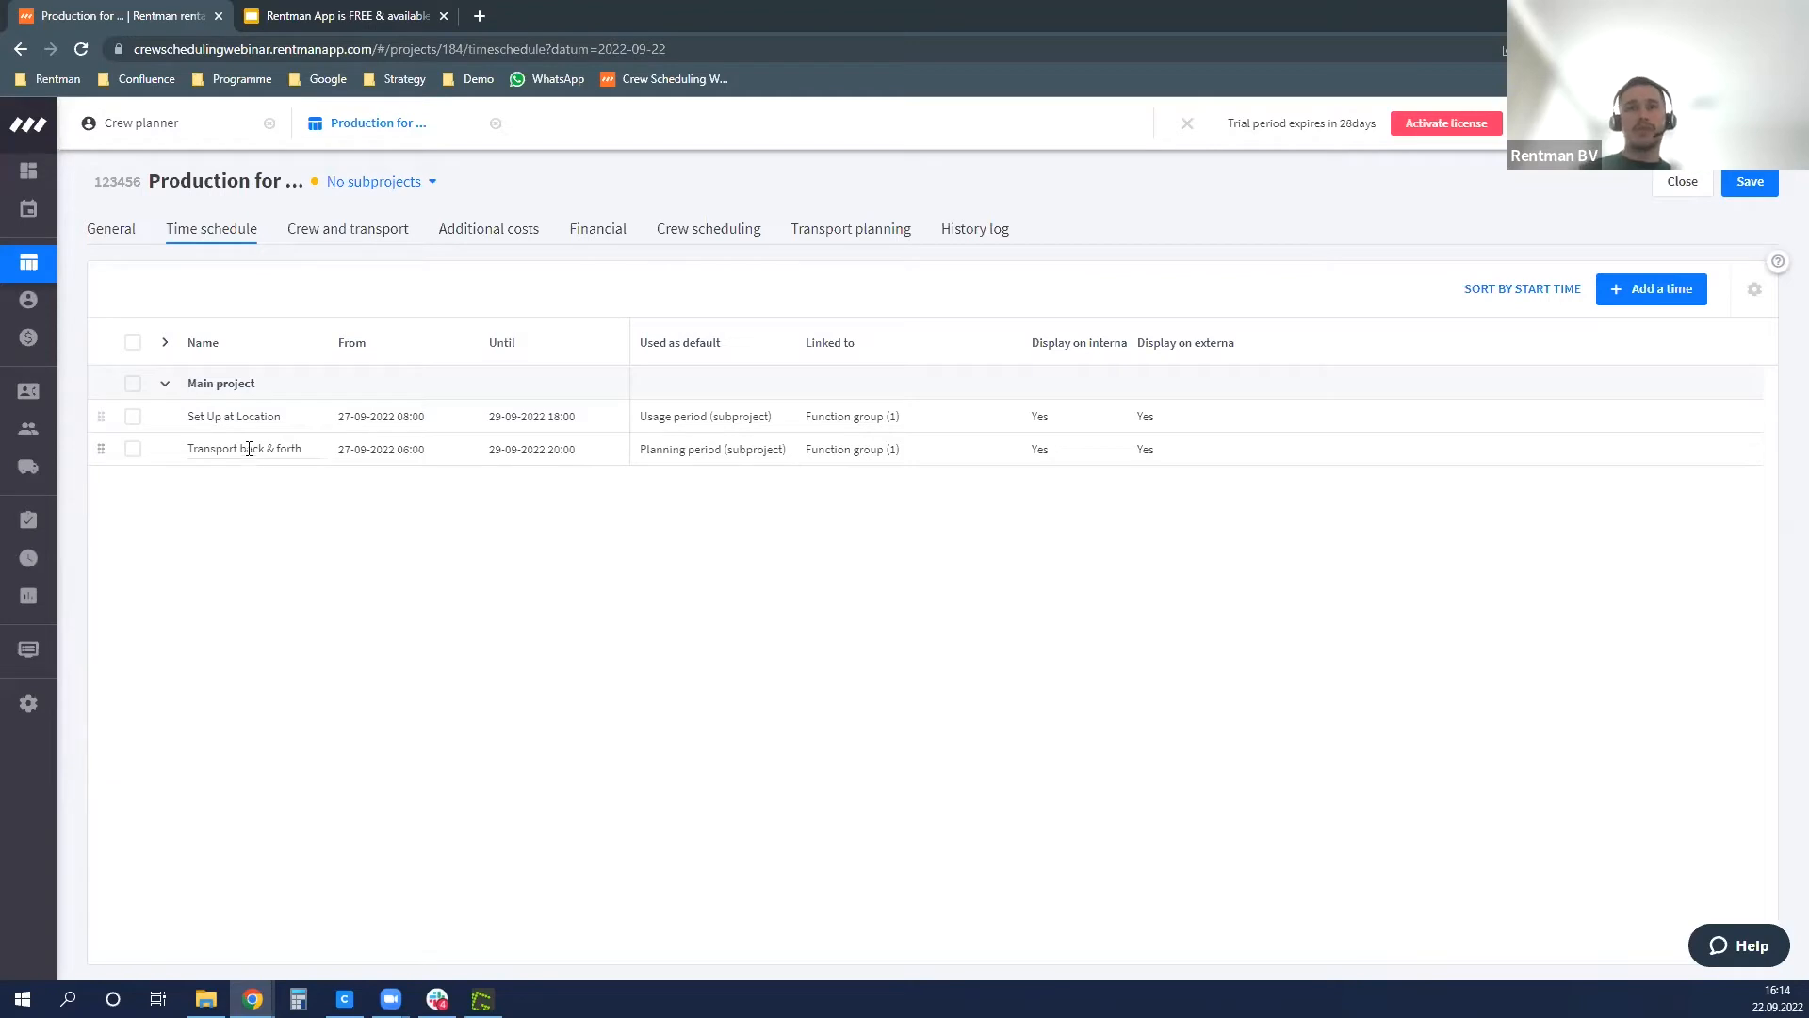
pyautogui.click(346, 229)
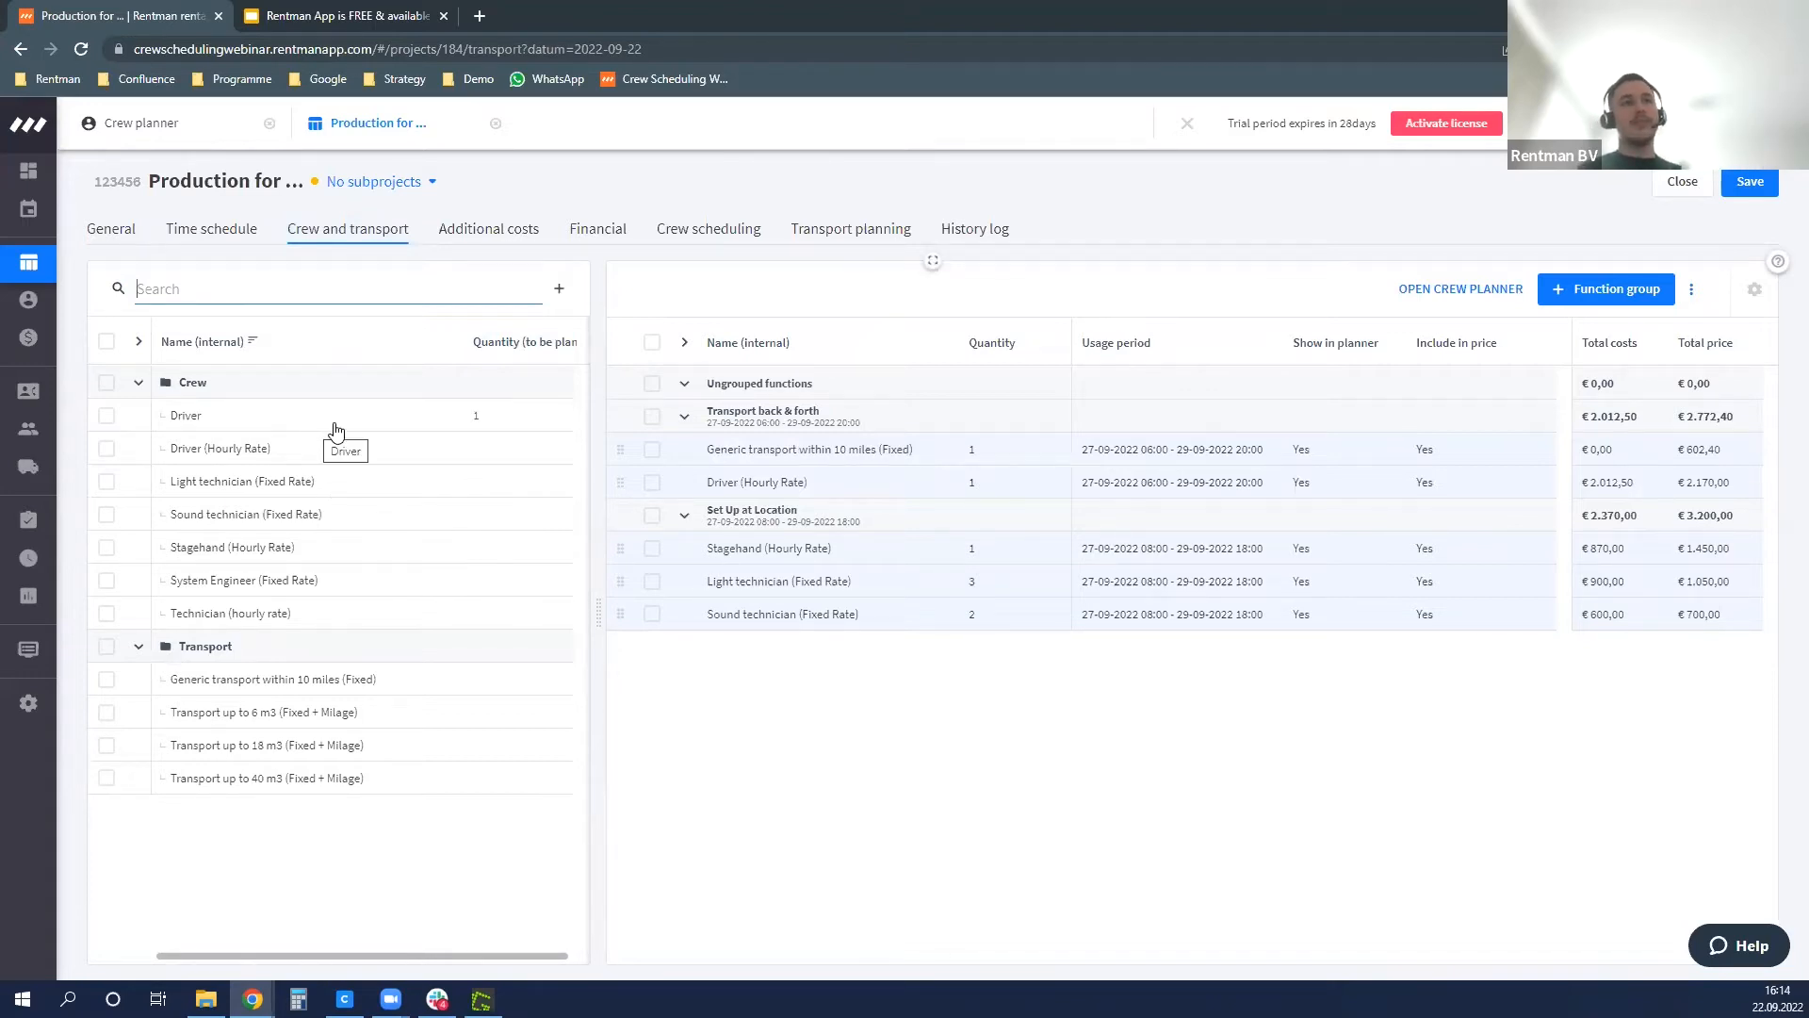
pyautogui.click(560, 290)
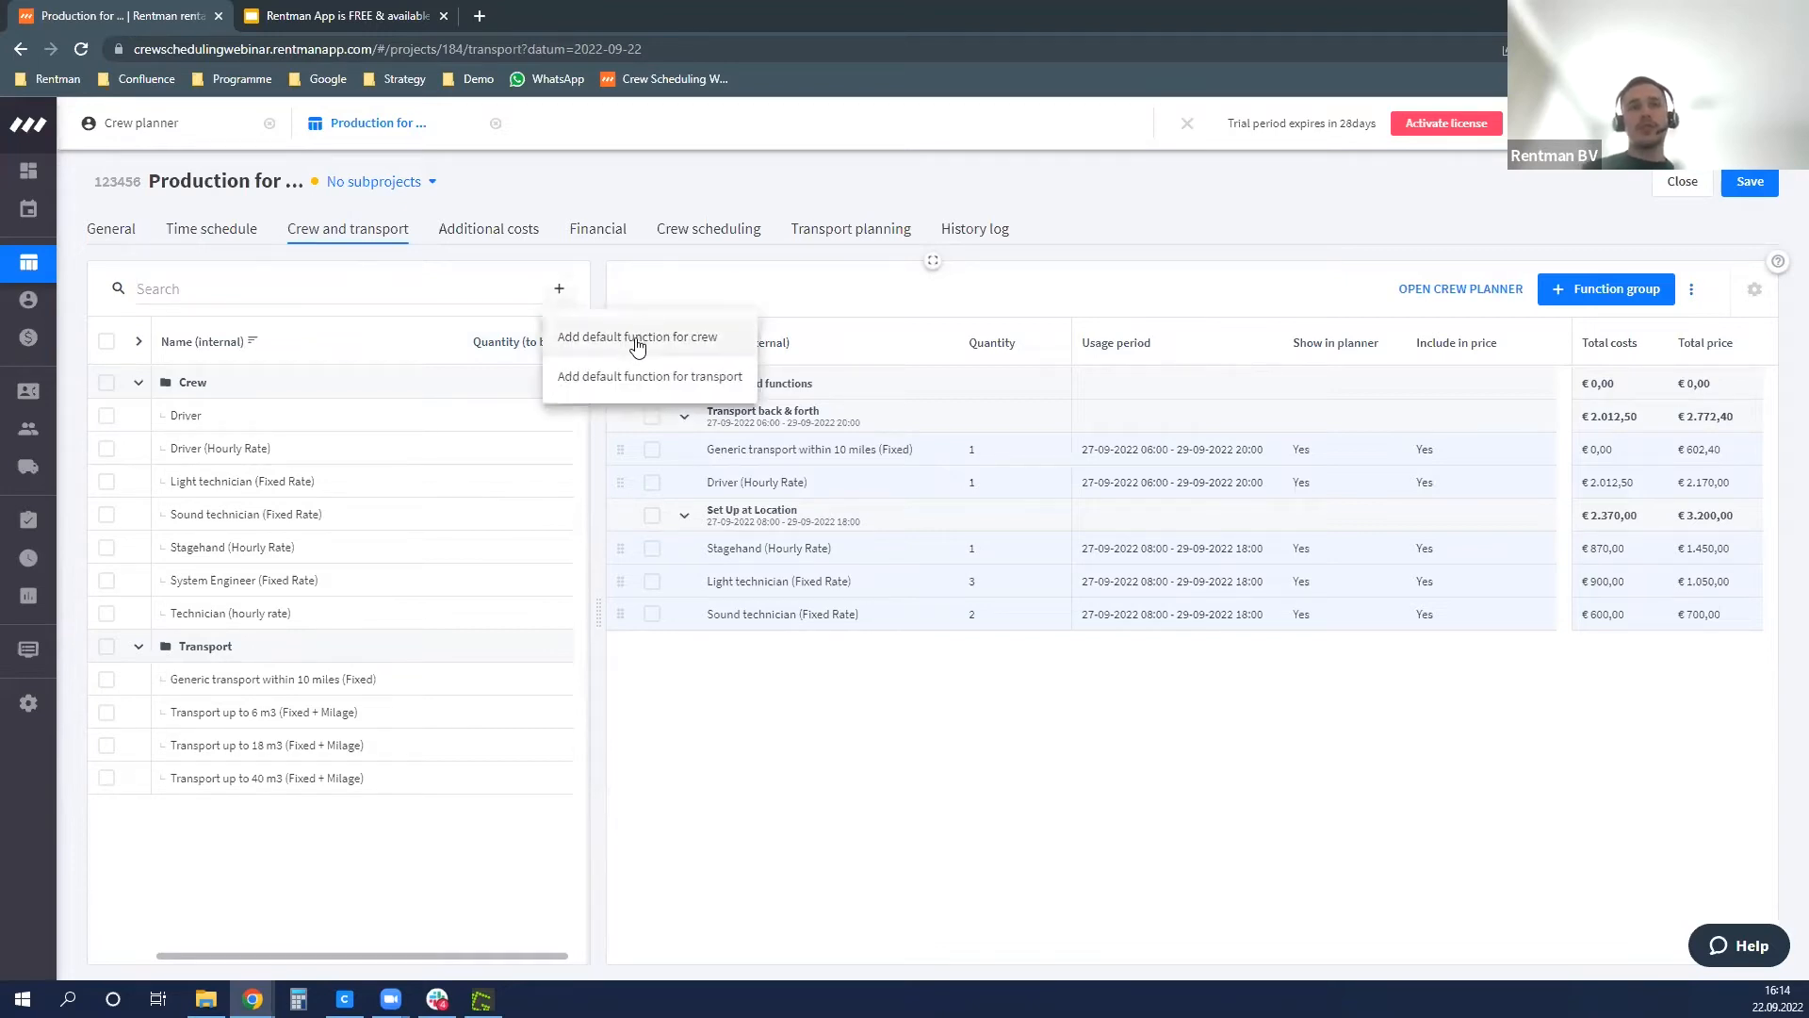
pyautogui.click(716, 691)
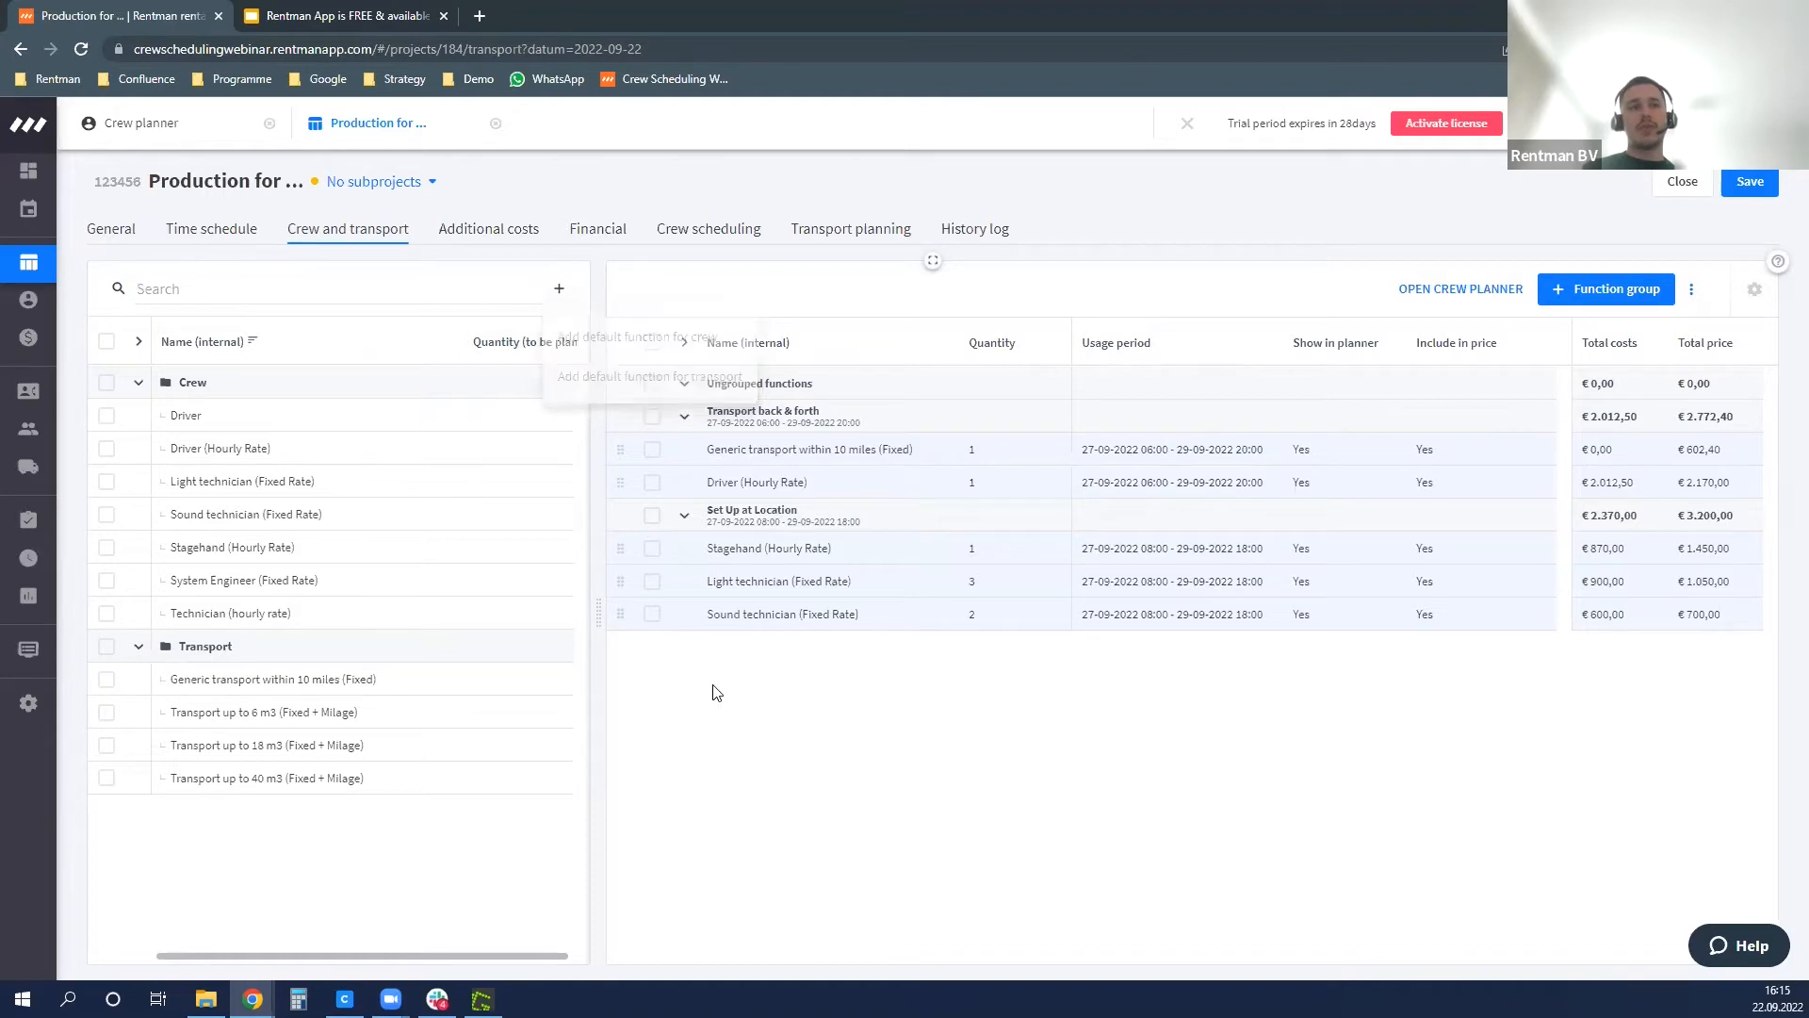
# - Review the Driver (Hourly Rate) default function's names, duration, rates, travel time and remarks, then close it without saving and deselect it
pyautogui.click(105, 449)
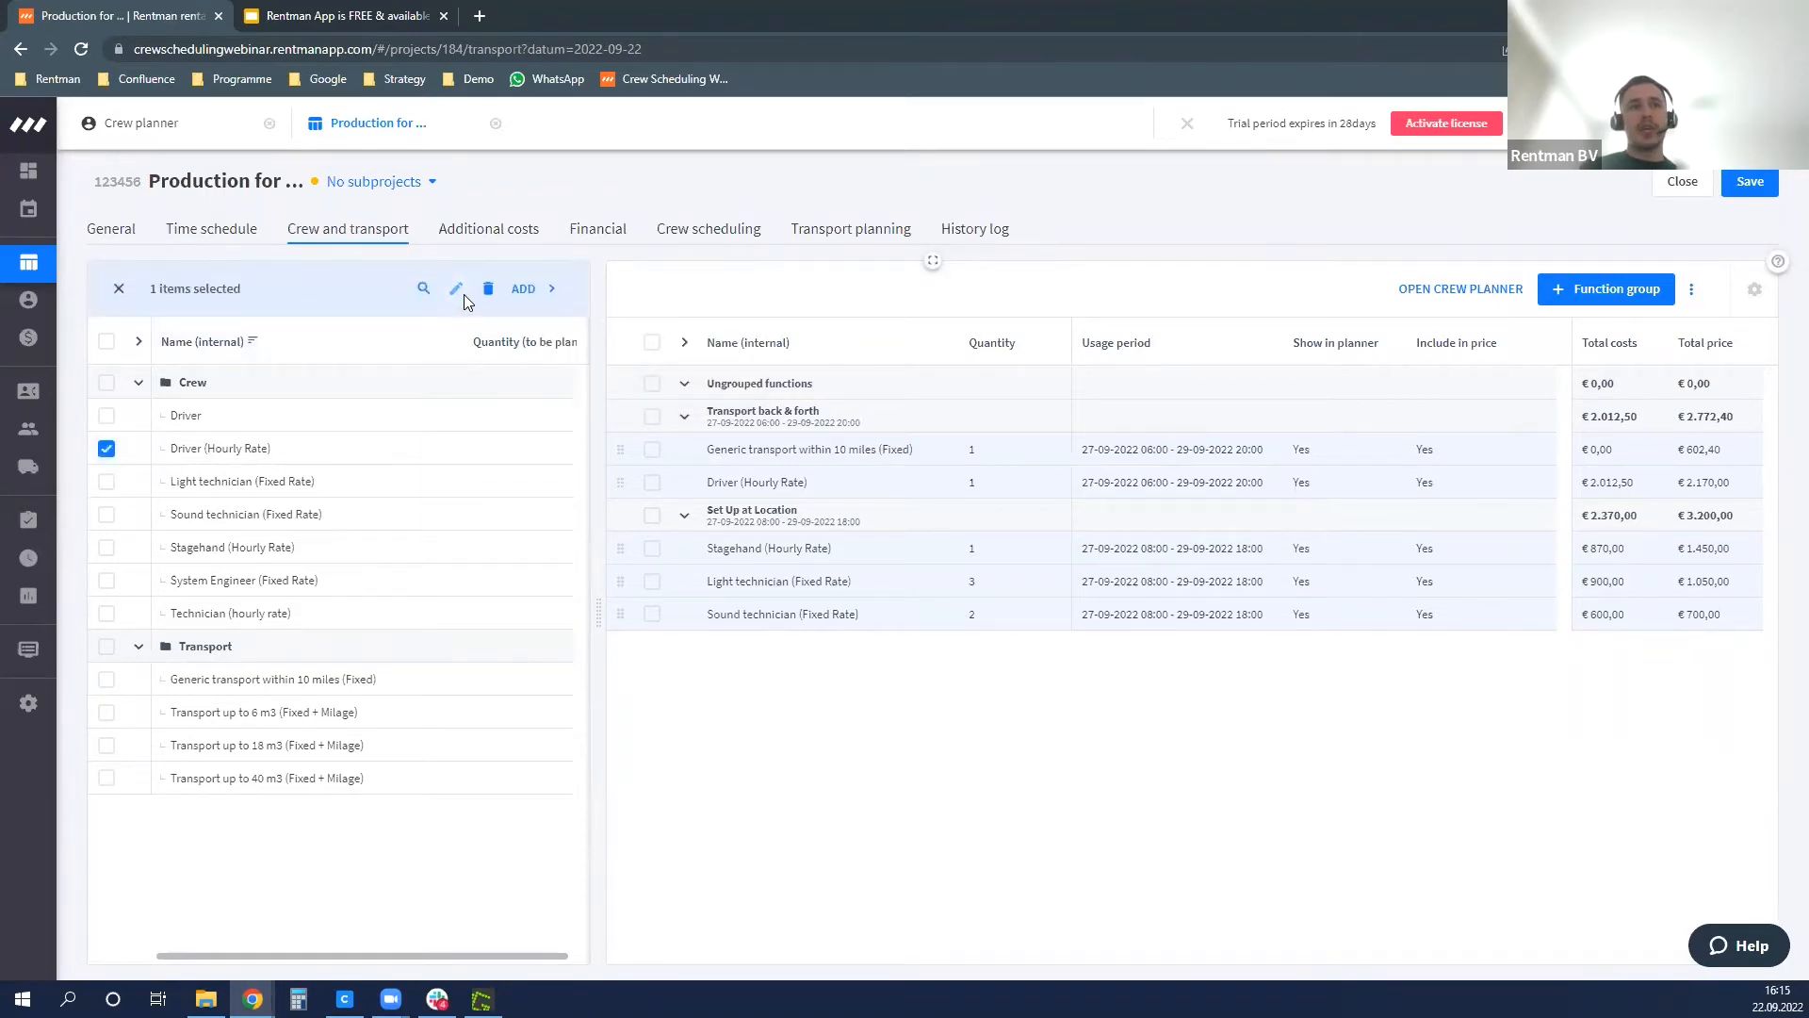
pyautogui.click(456, 288)
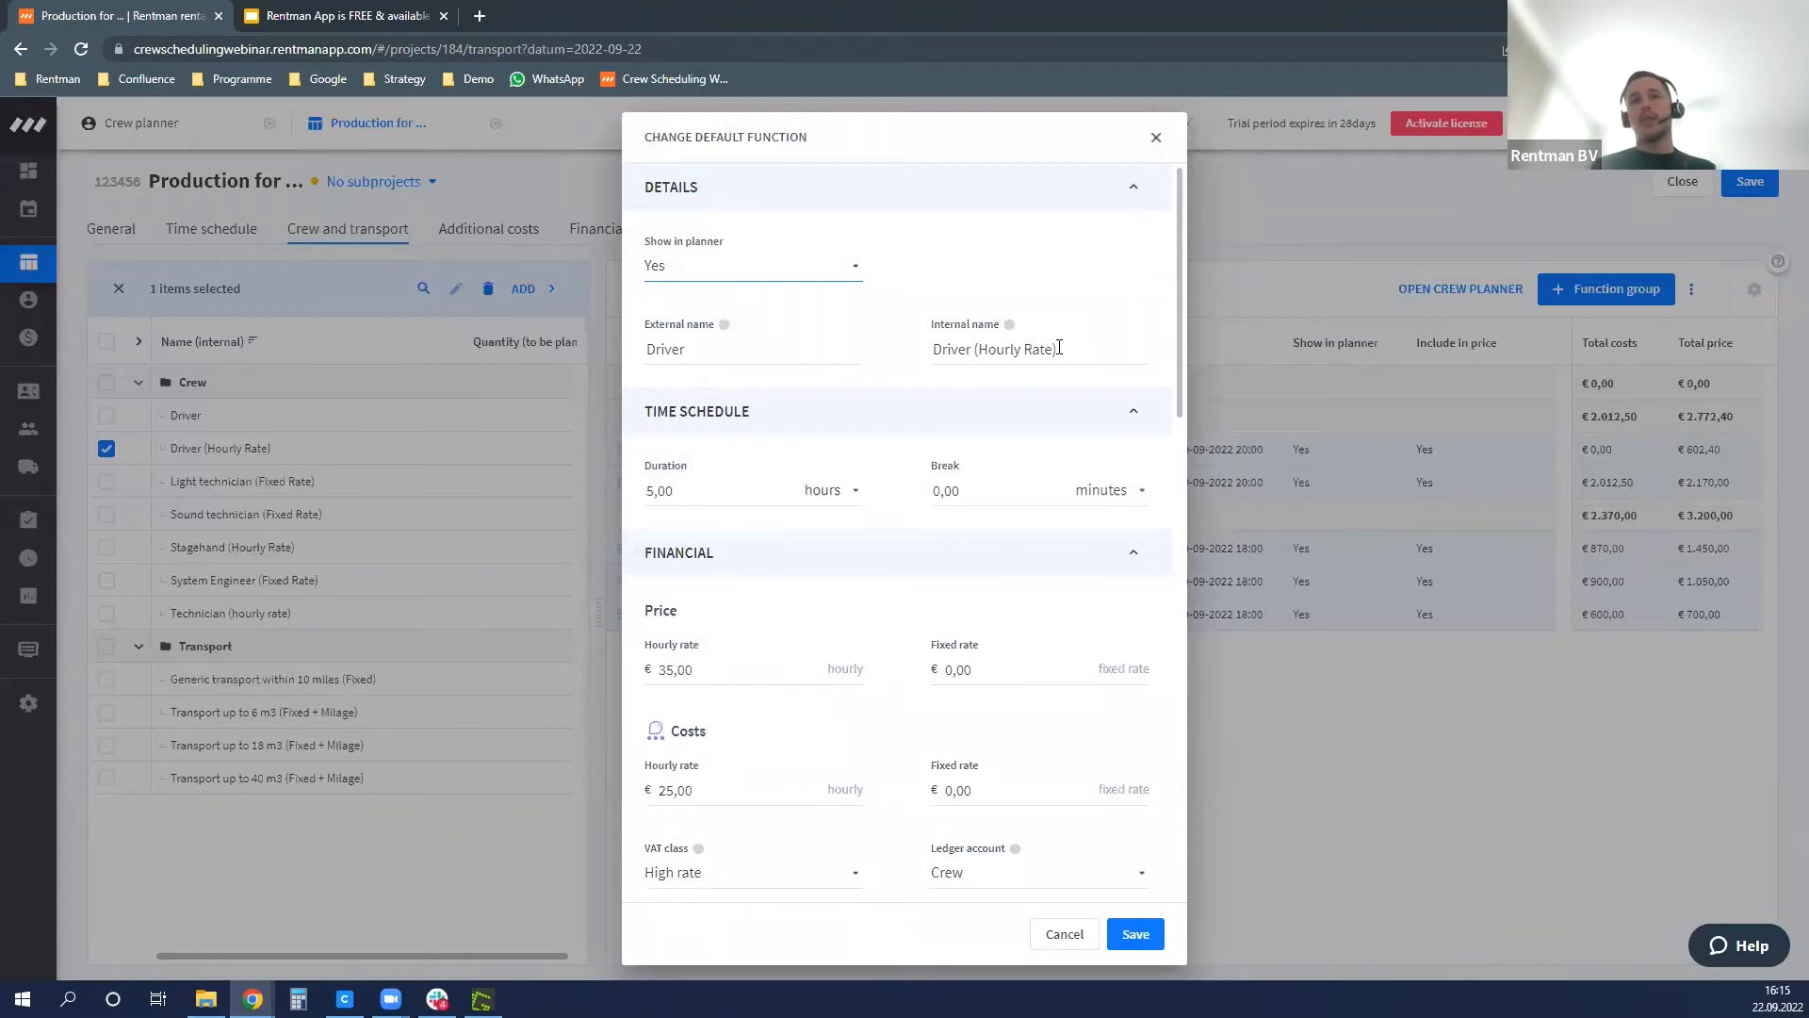
pyautogui.scroll(-1, 839, 593)
pyautogui.scroll(1, 827, 565)
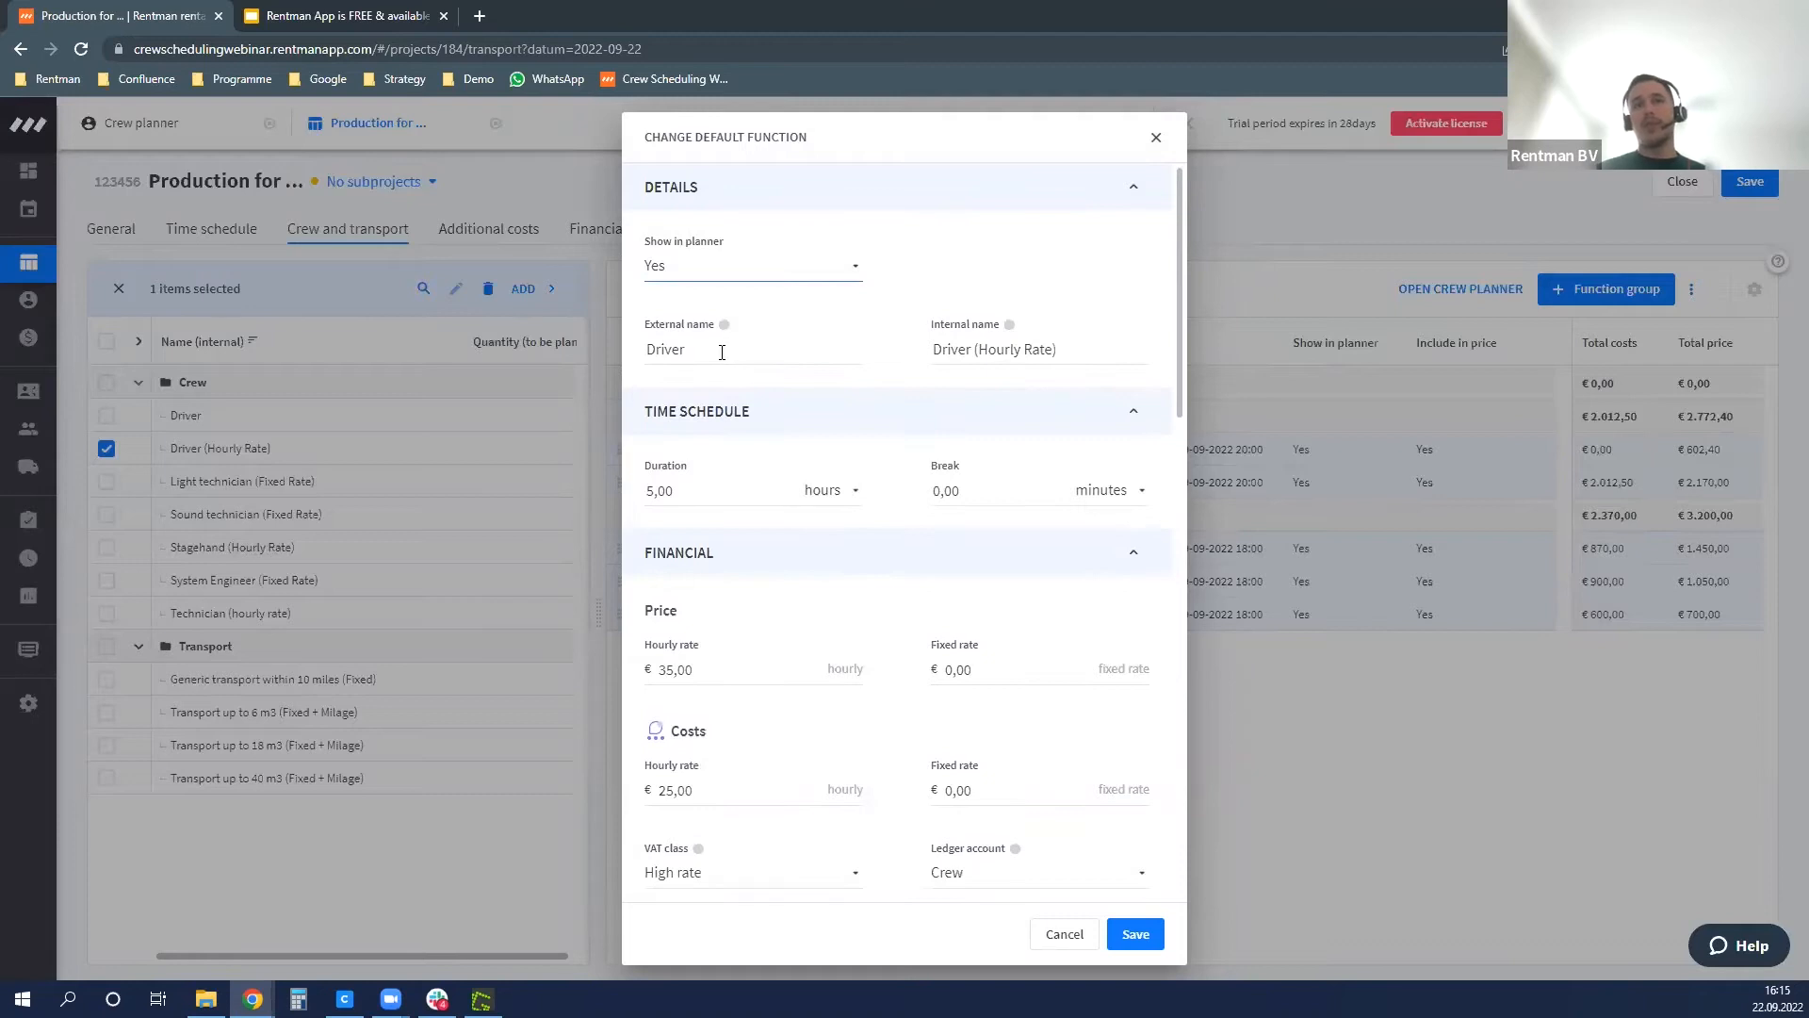
pyautogui.scroll(-1, 733, 390)
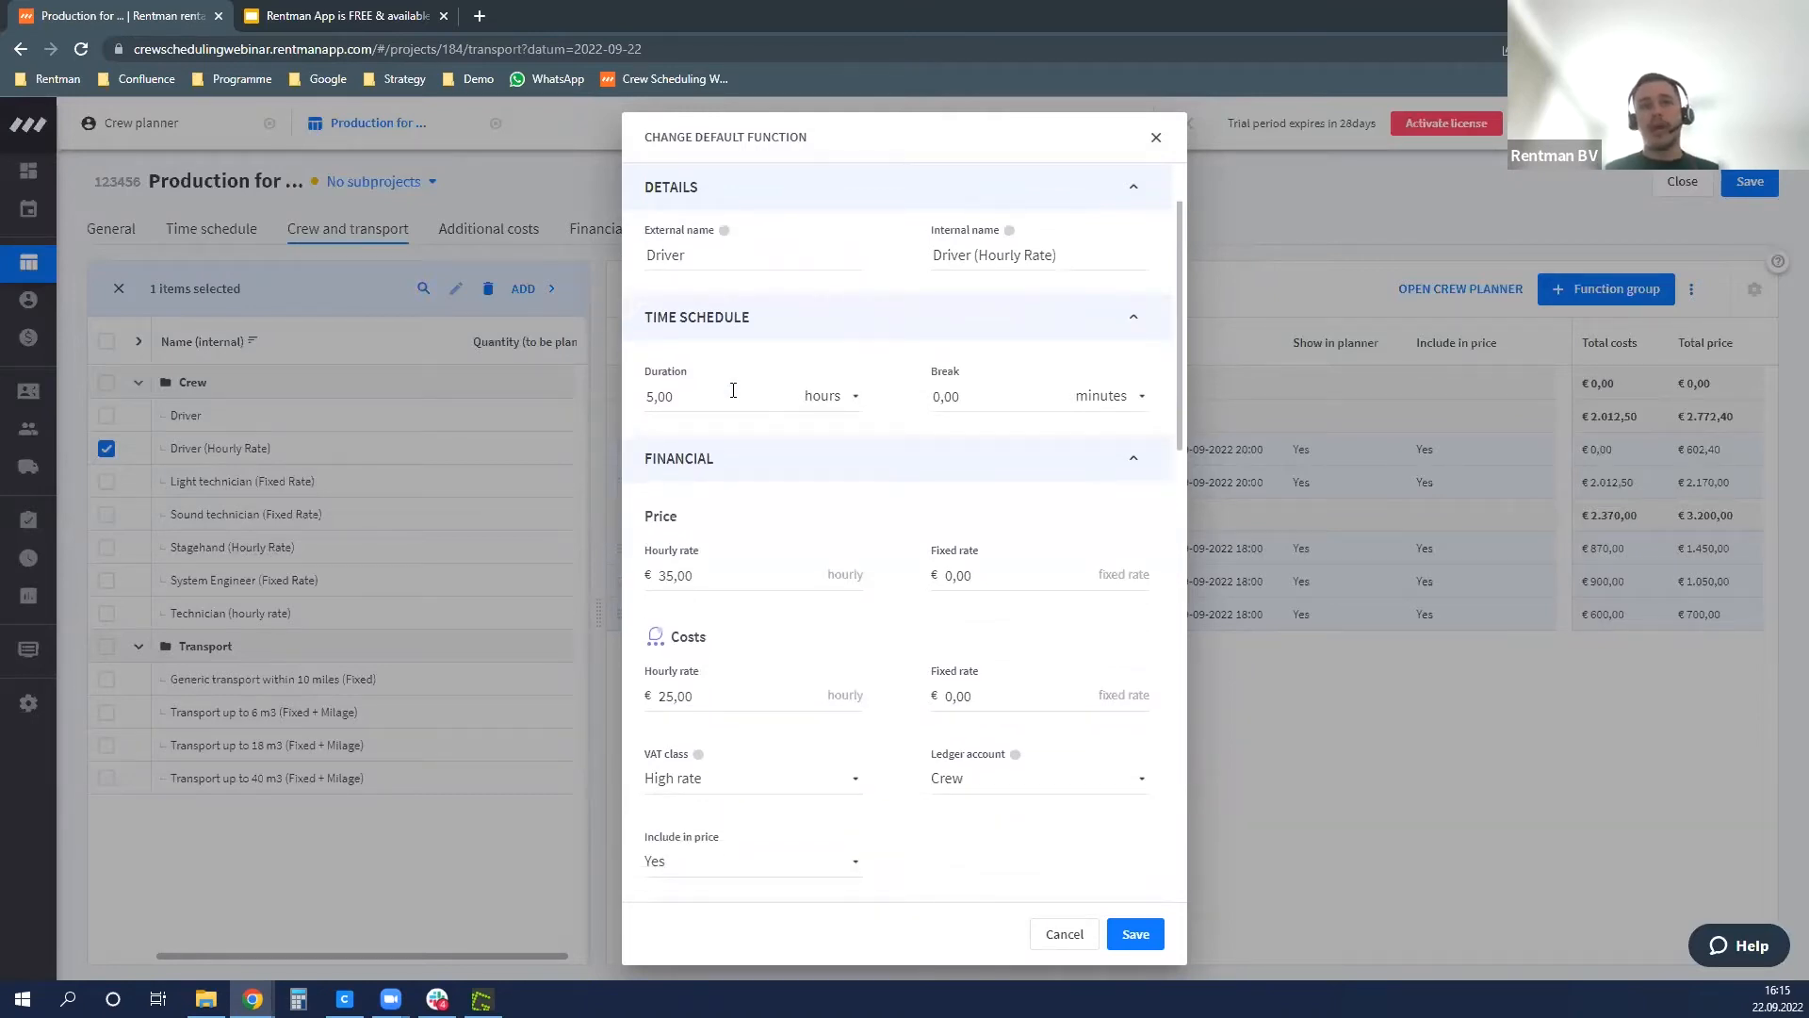
pyautogui.scroll(-2, 733, 390)
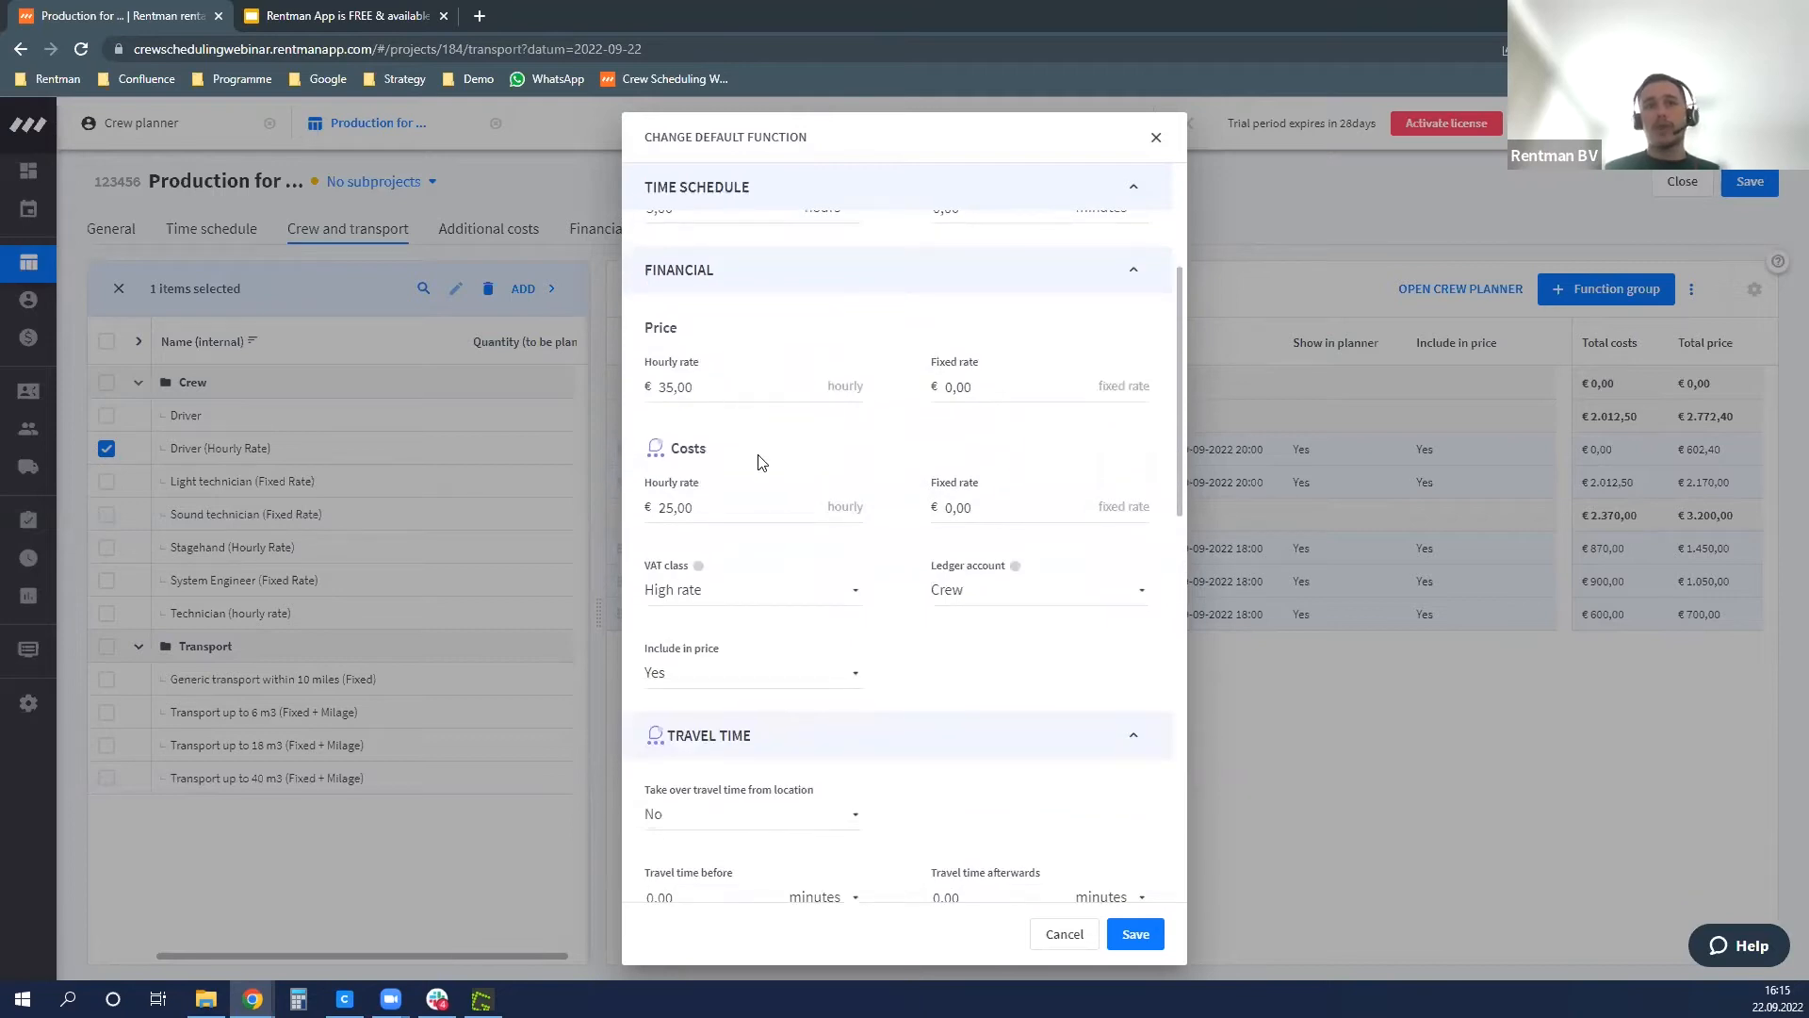
pyautogui.scroll(-4, 759, 461)
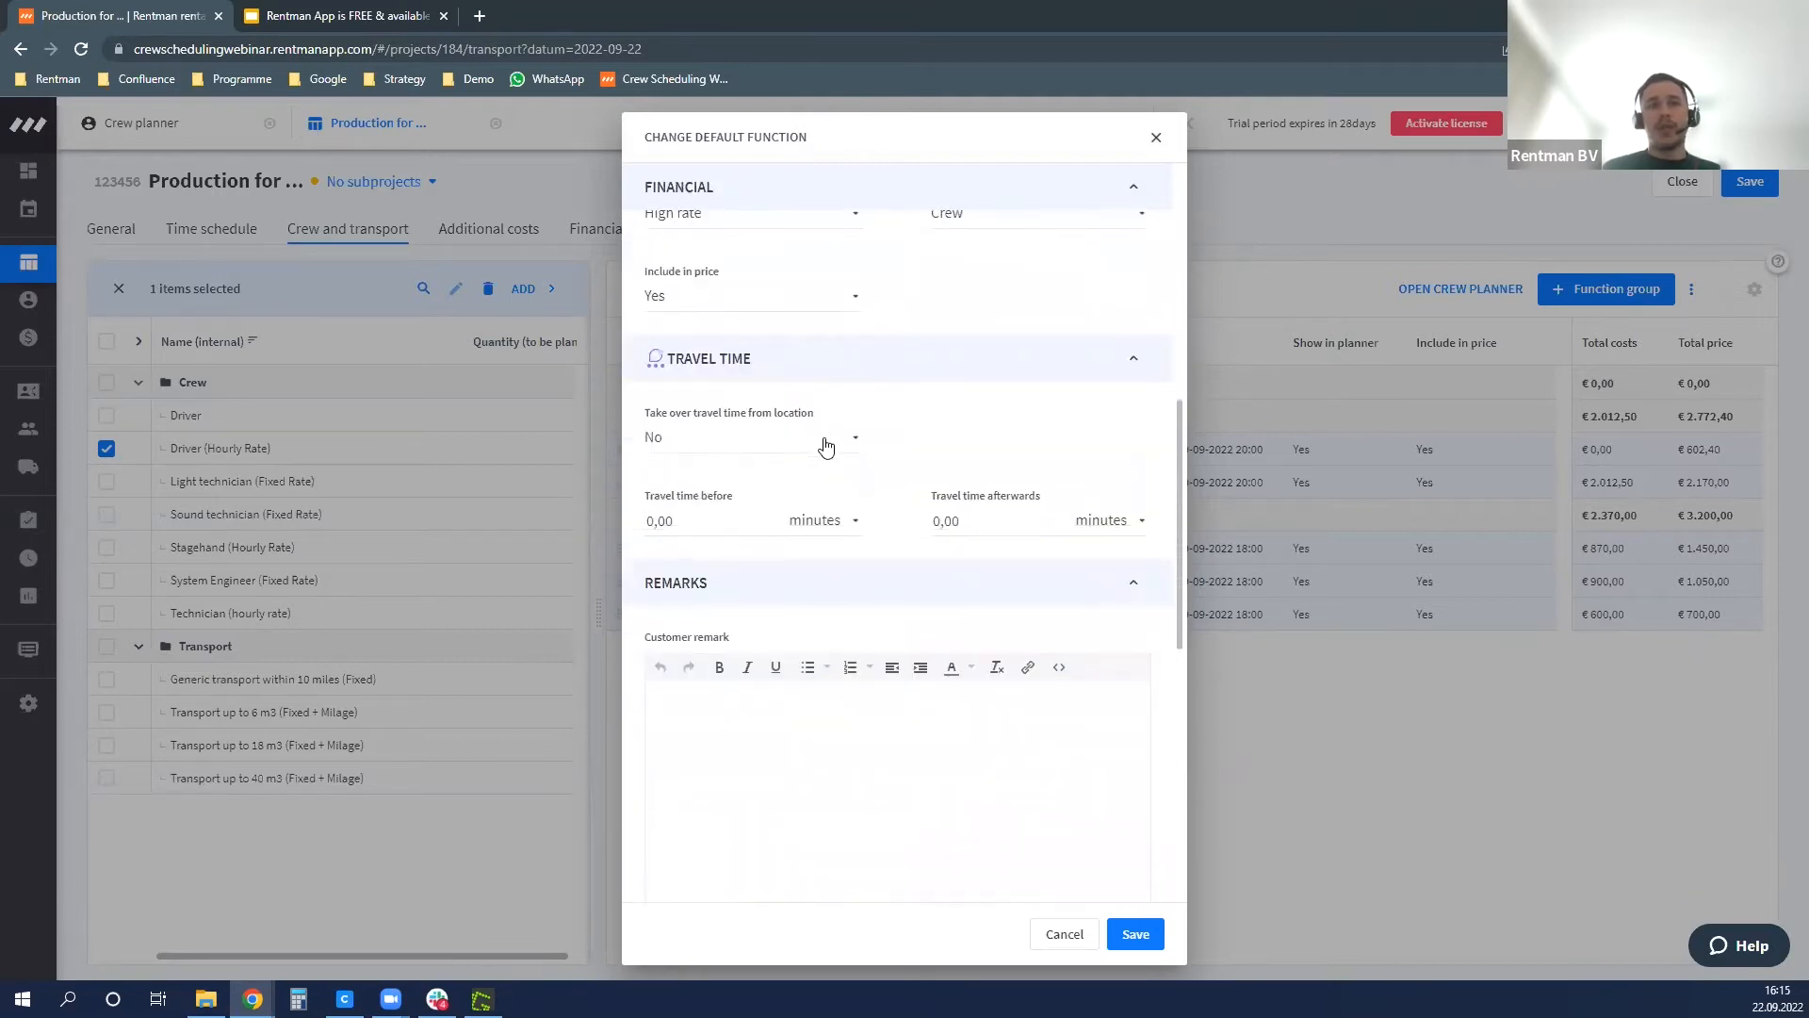
pyautogui.scroll(-4, 829, 448)
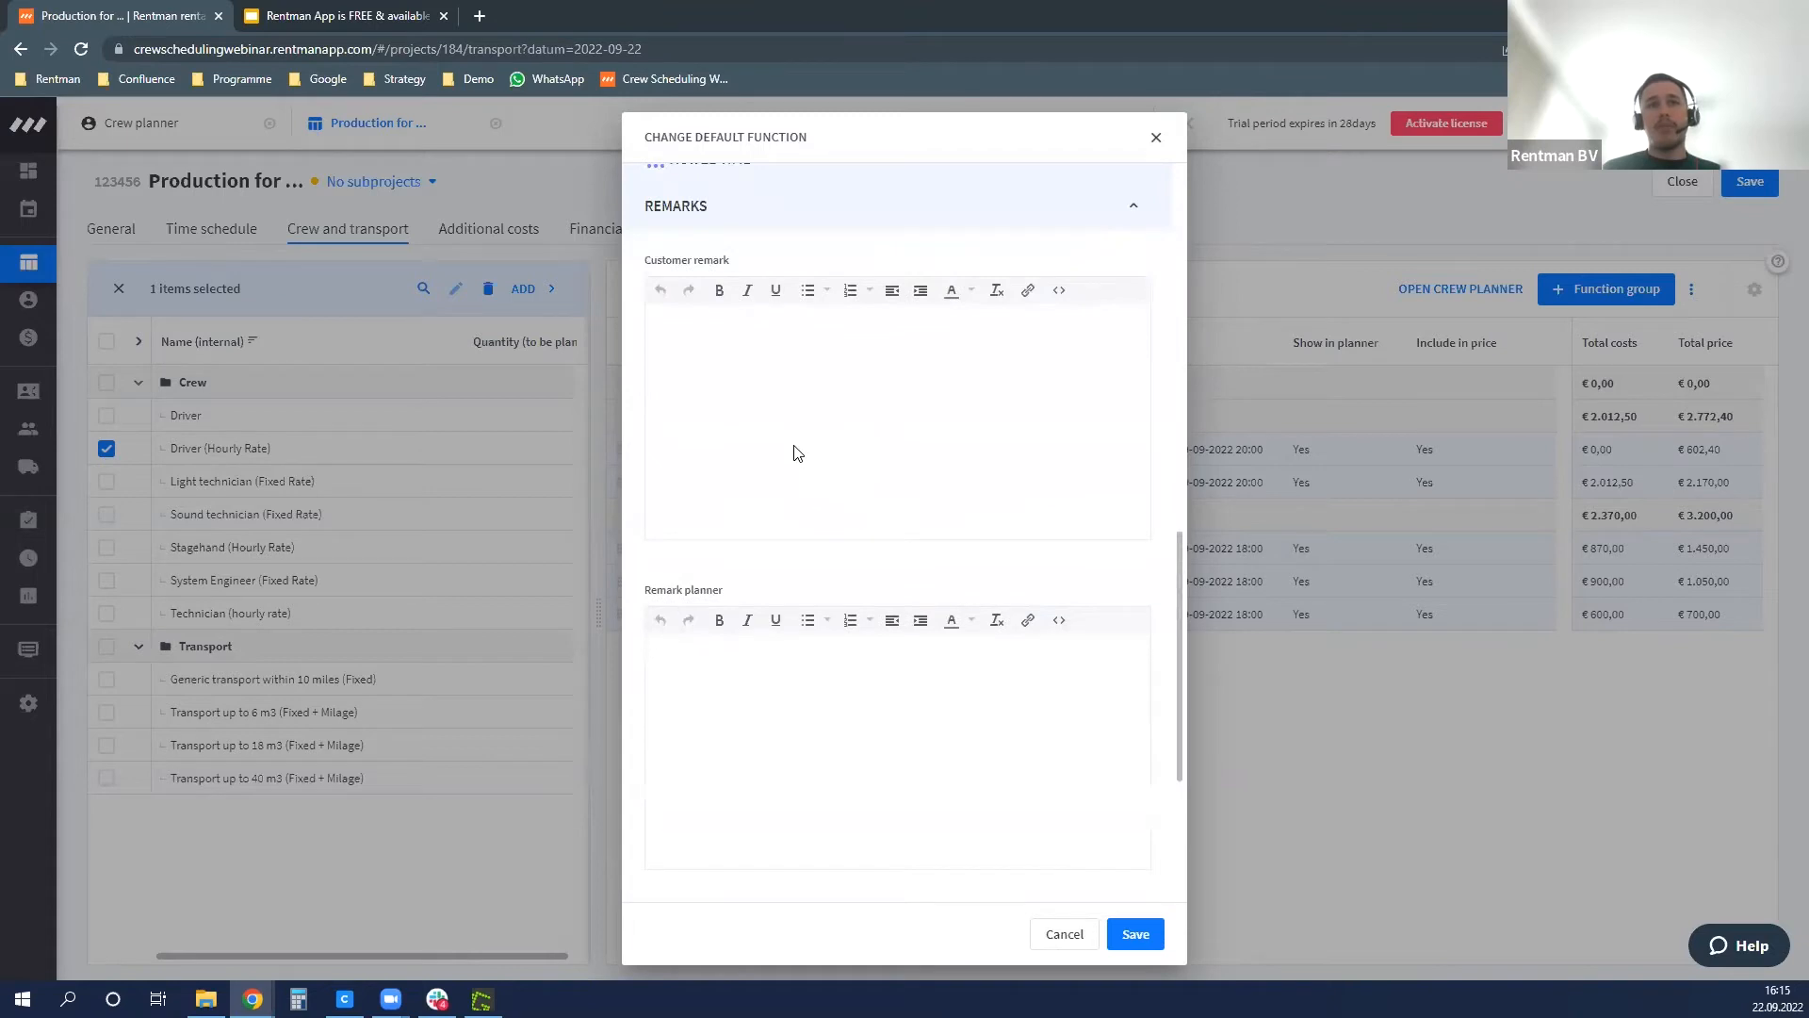
pyautogui.click(1046, 936)
pyautogui.click(106, 449)
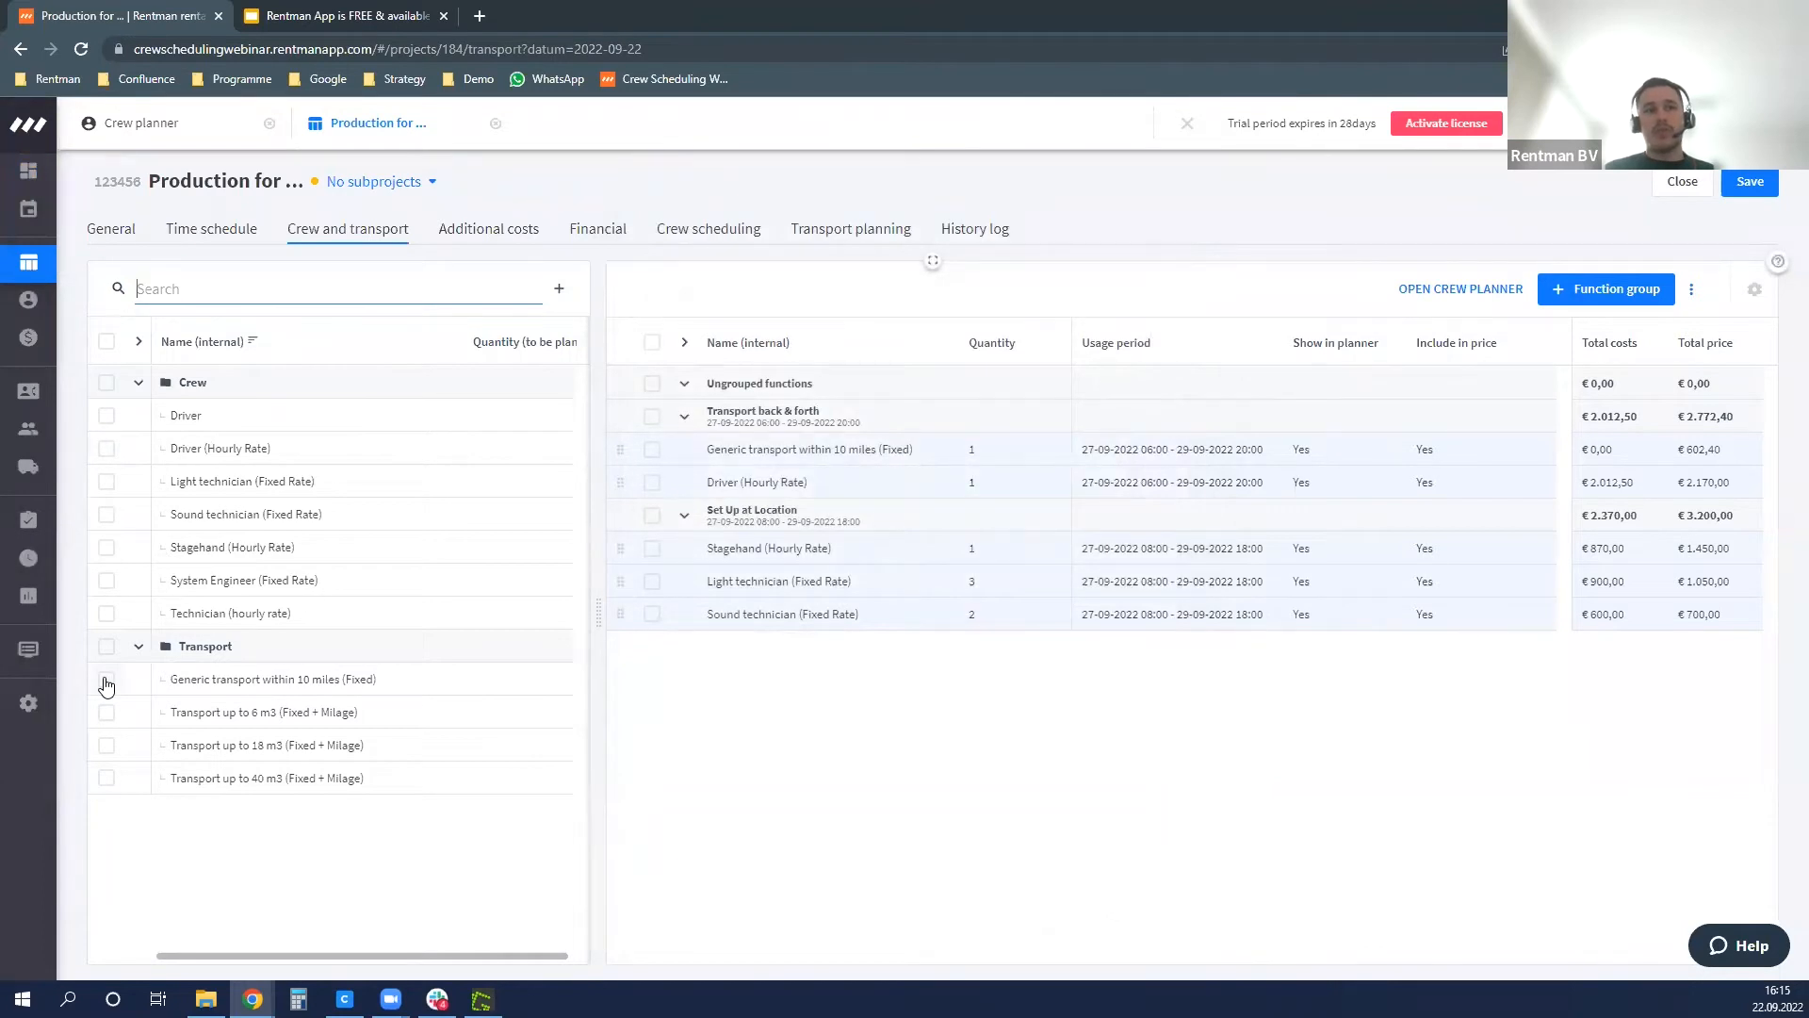
# - Review the financial and distance settings of the "Generic transport within 10 miles (Fixed)" default function, then close it and deselect the function
pyautogui.click(107, 680)
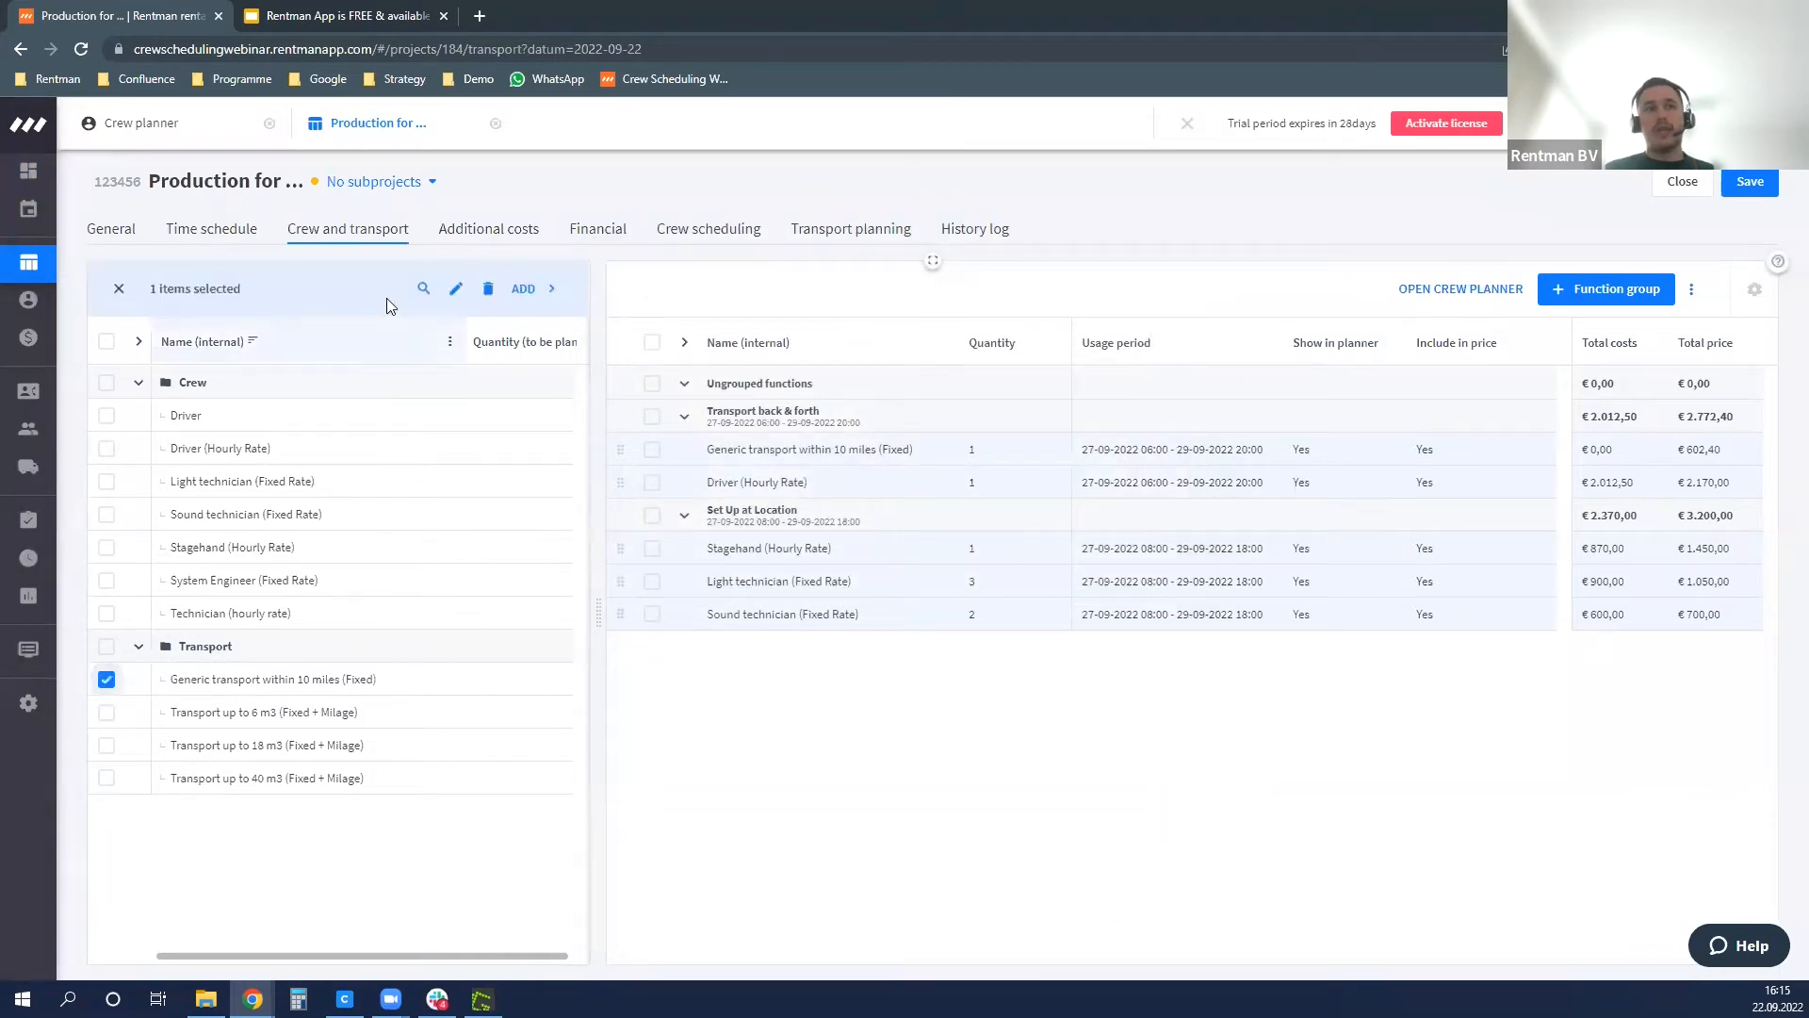
pyautogui.click(456, 288)
pyautogui.scroll(-3, 796, 509)
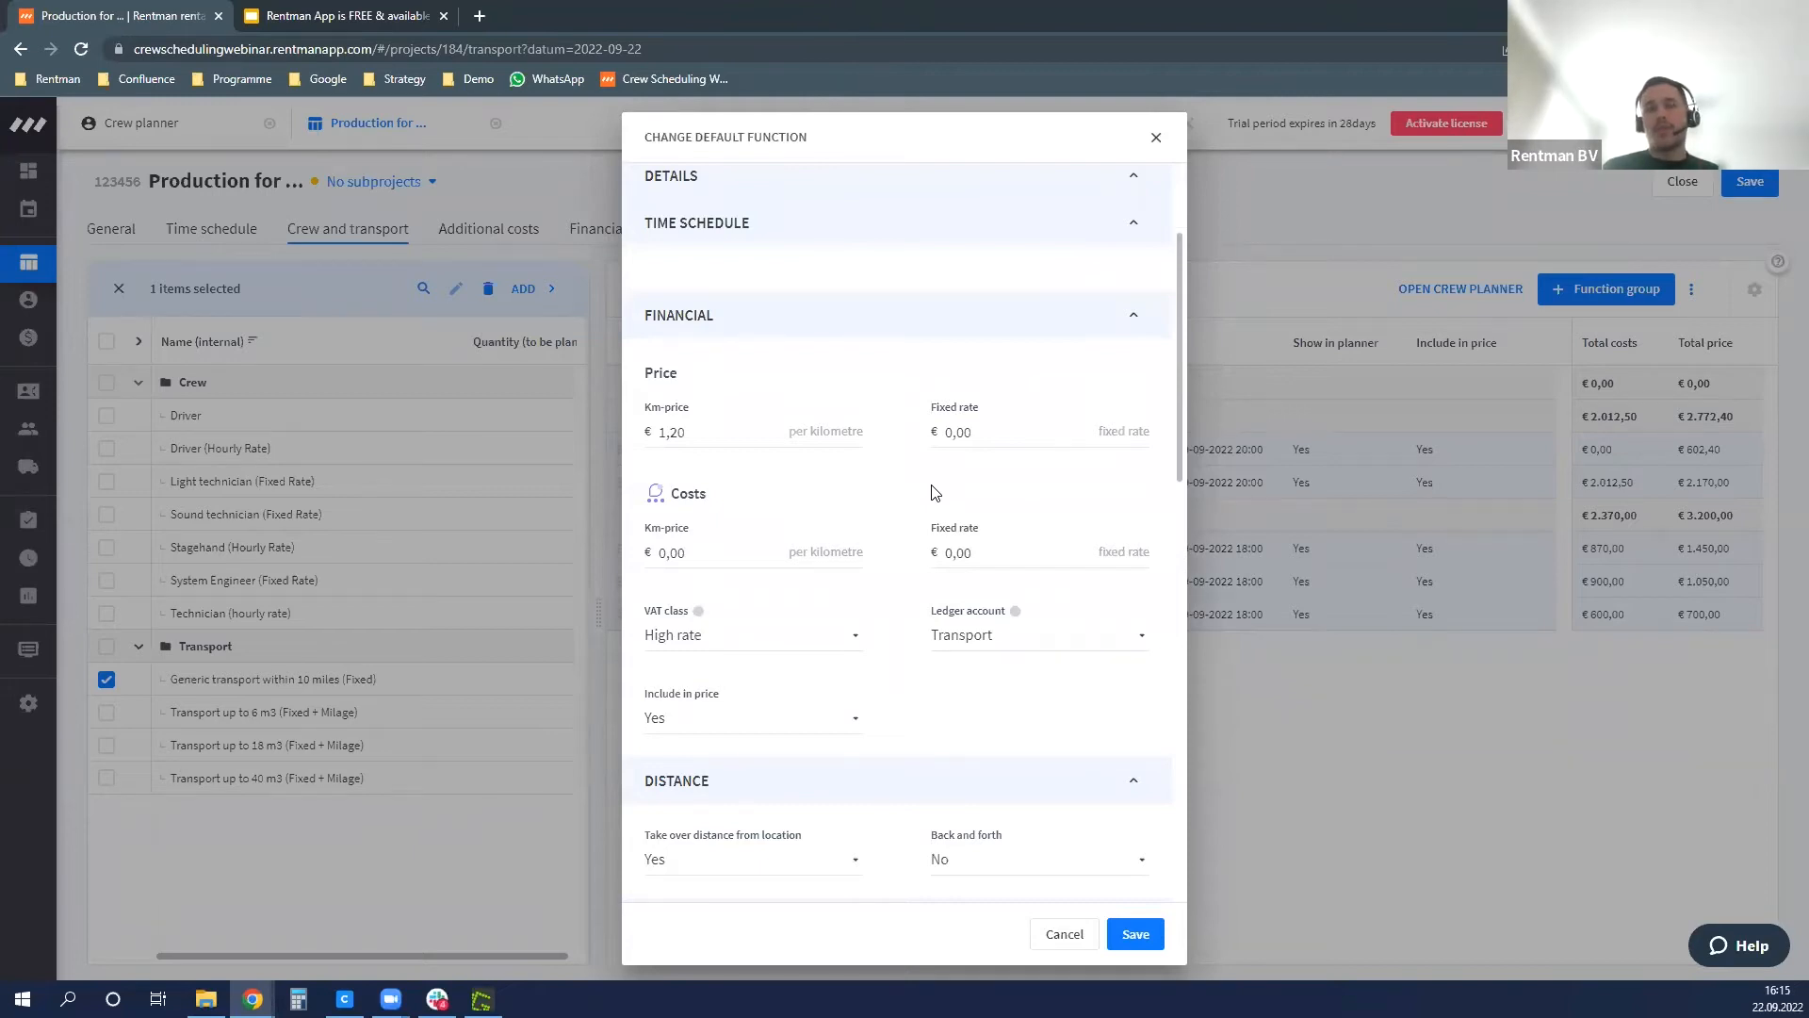
pyautogui.scroll(-2, 935, 493)
pyautogui.scroll(-1, 935, 493)
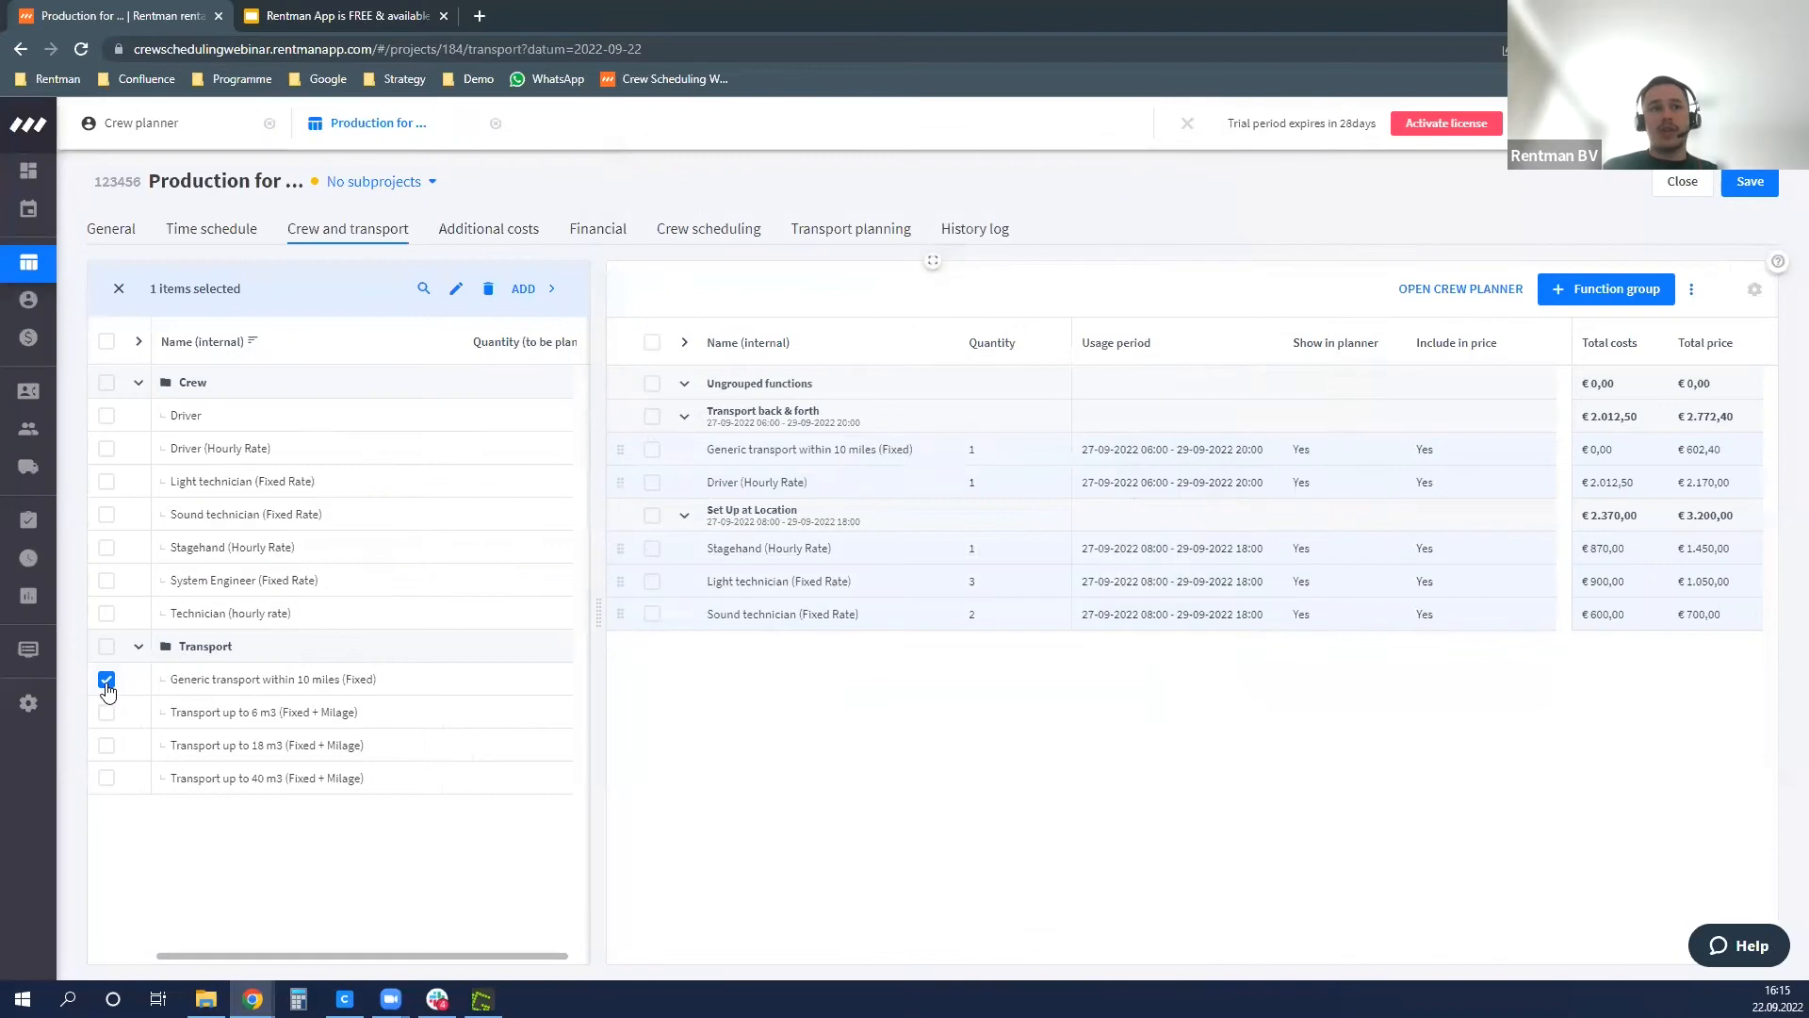
pyautogui.click(106, 679)
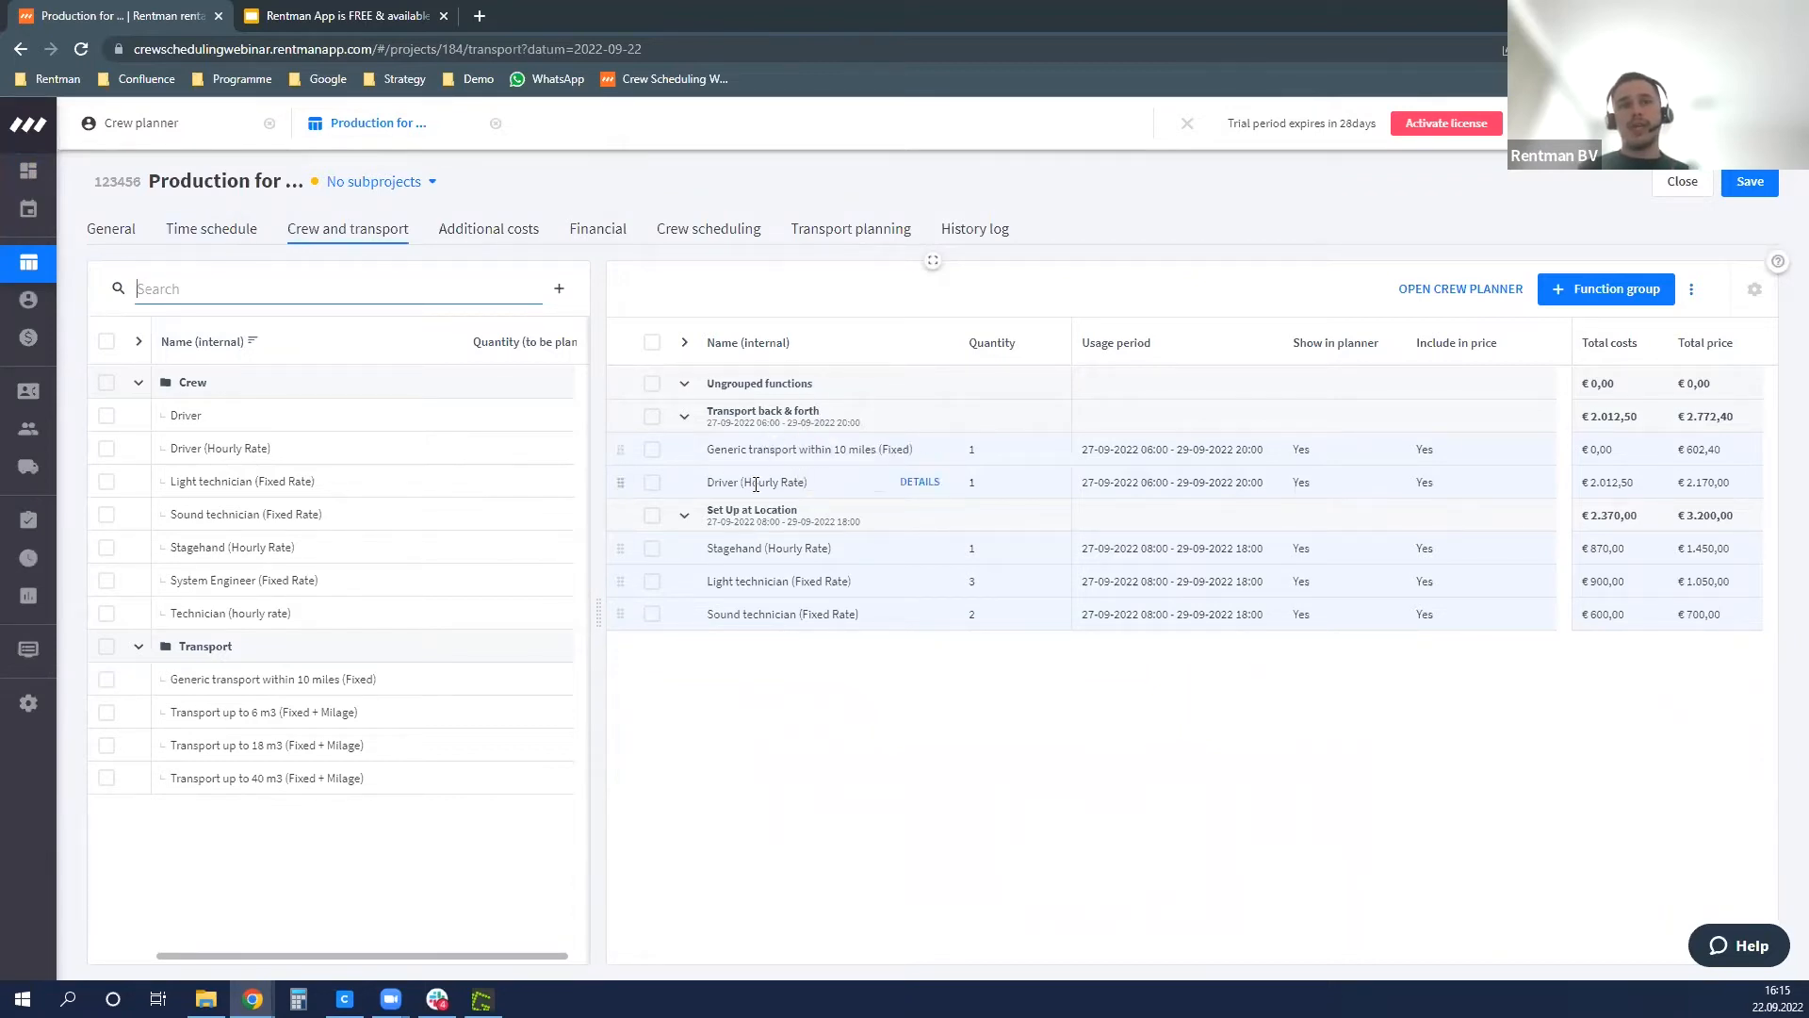
pyautogui.click(107, 448)
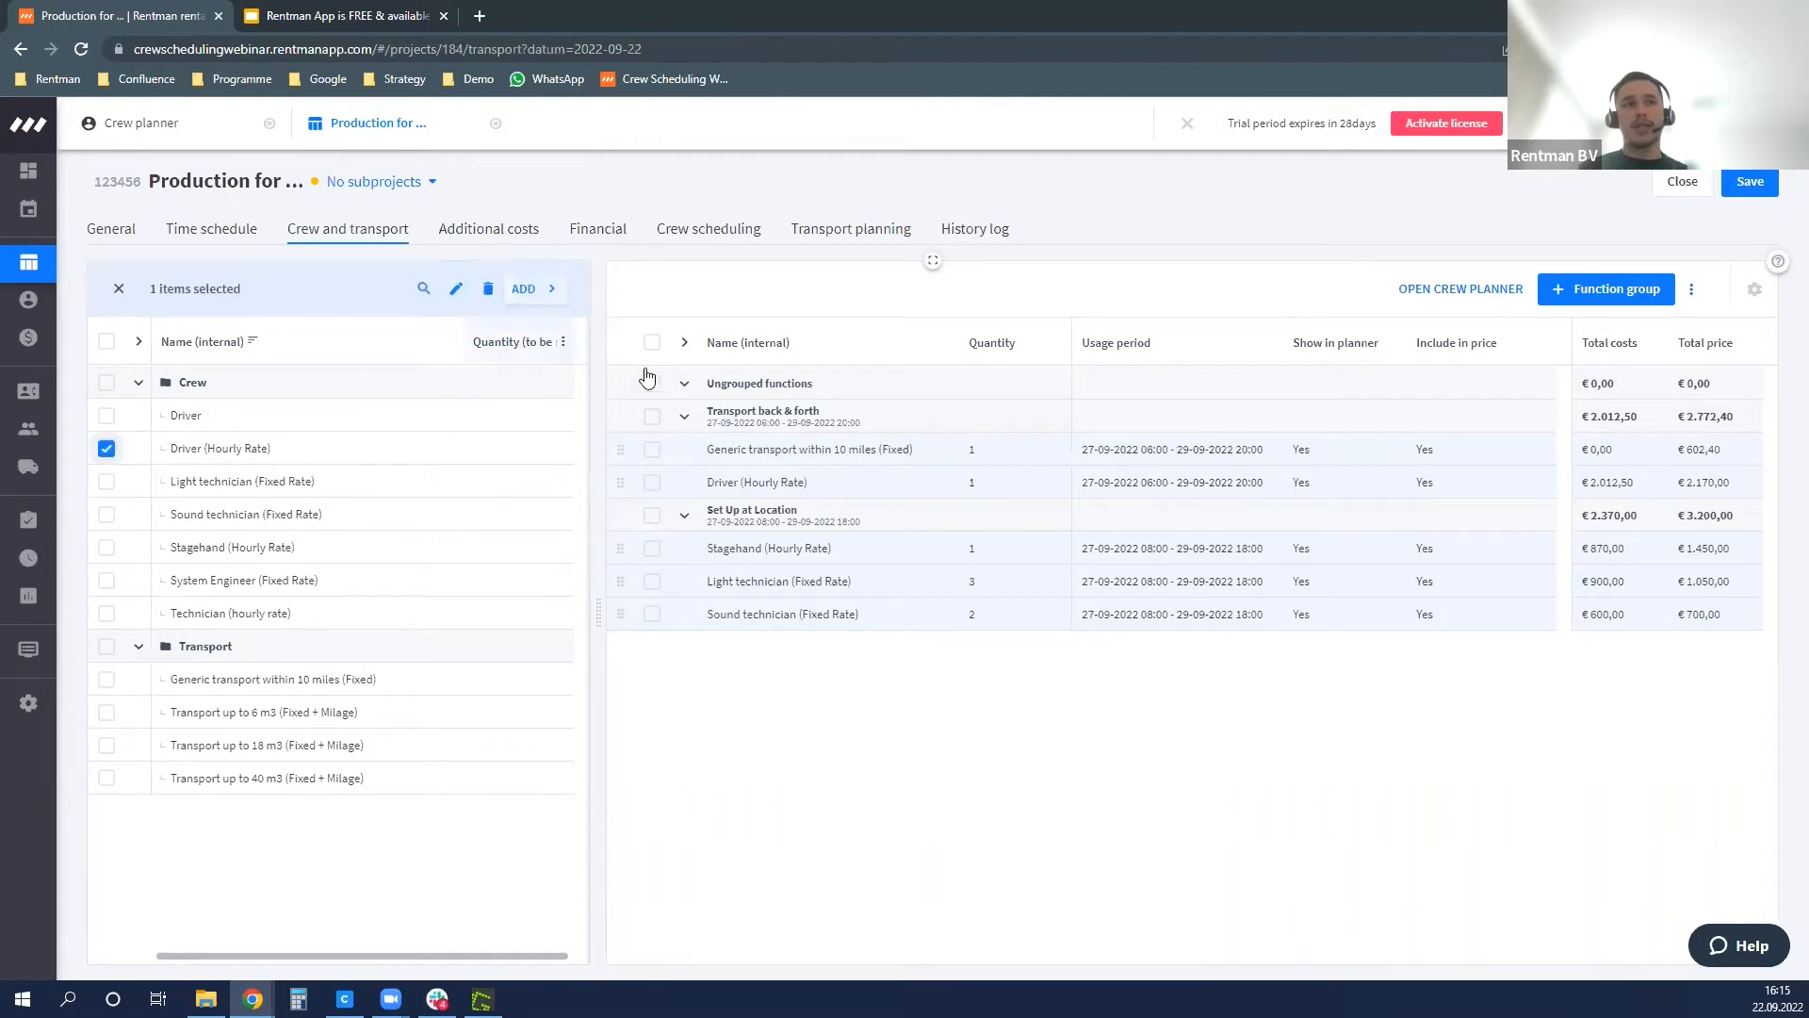
pyautogui.click(106, 450)
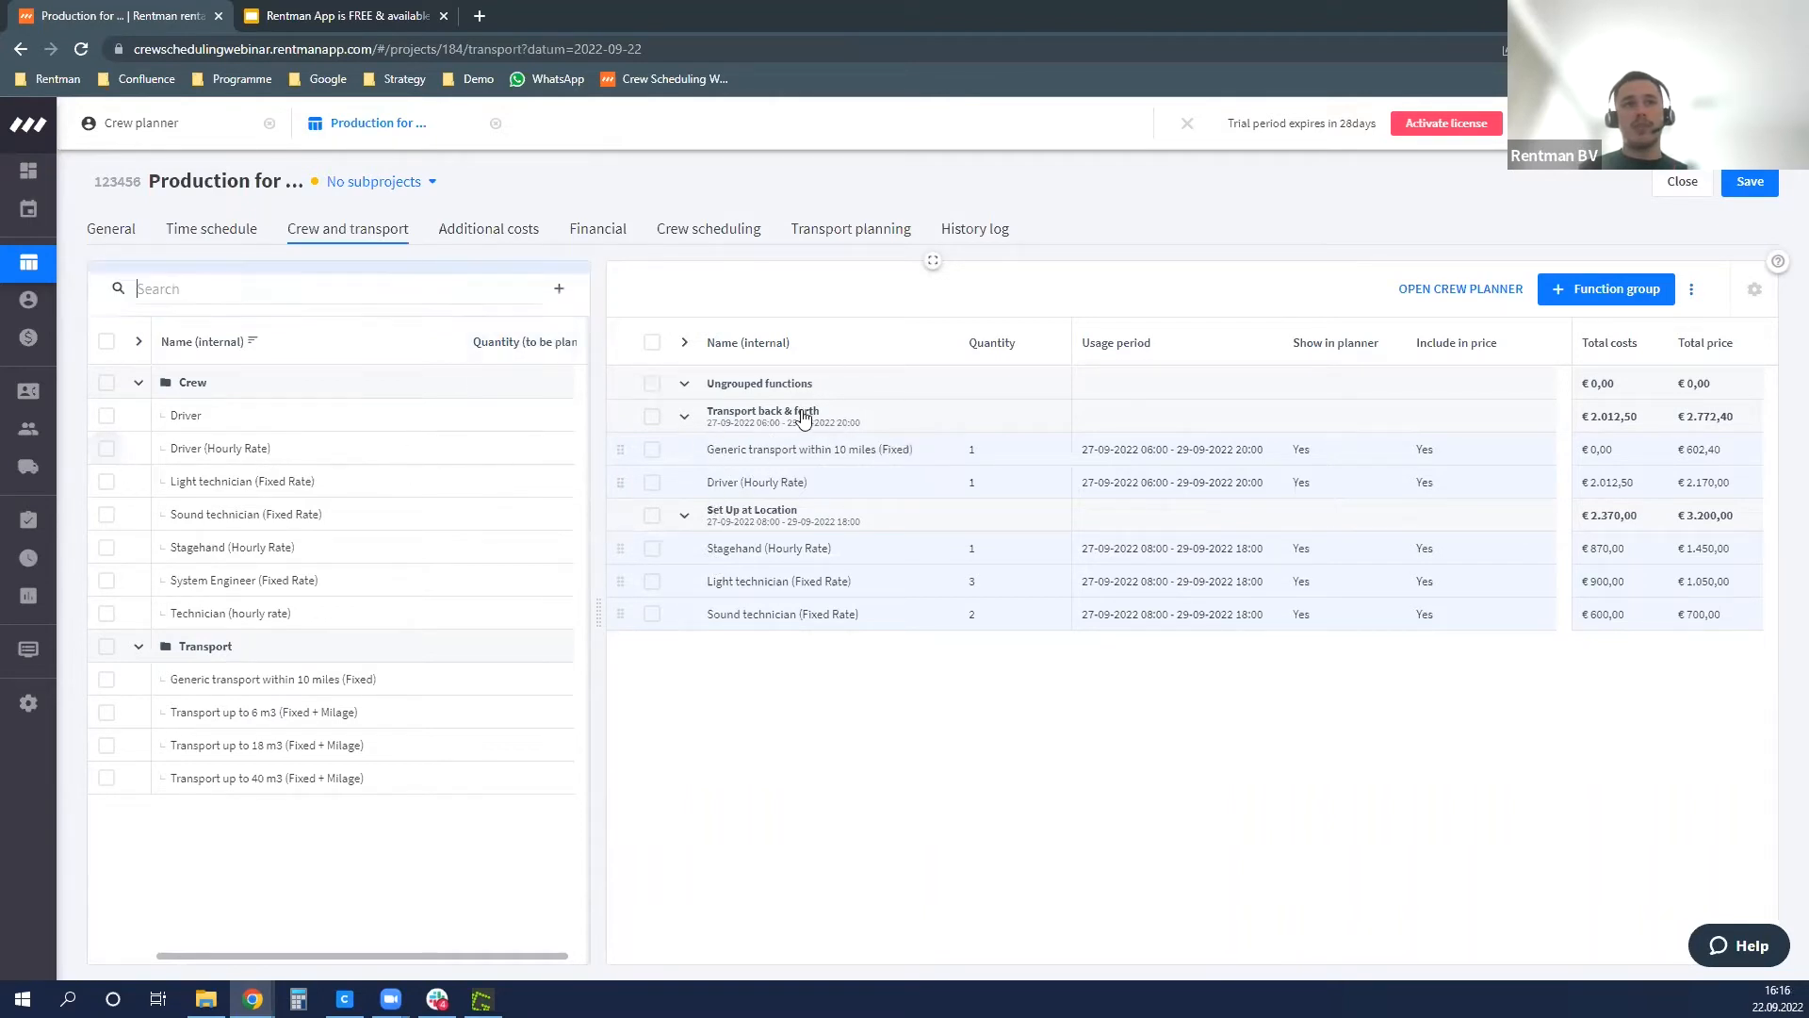
# - In the Driver (Hourly Rate) function of the Transport back & forth group, enter a customer remark about choosing the best possible driver
pyautogui.click(651, 482)
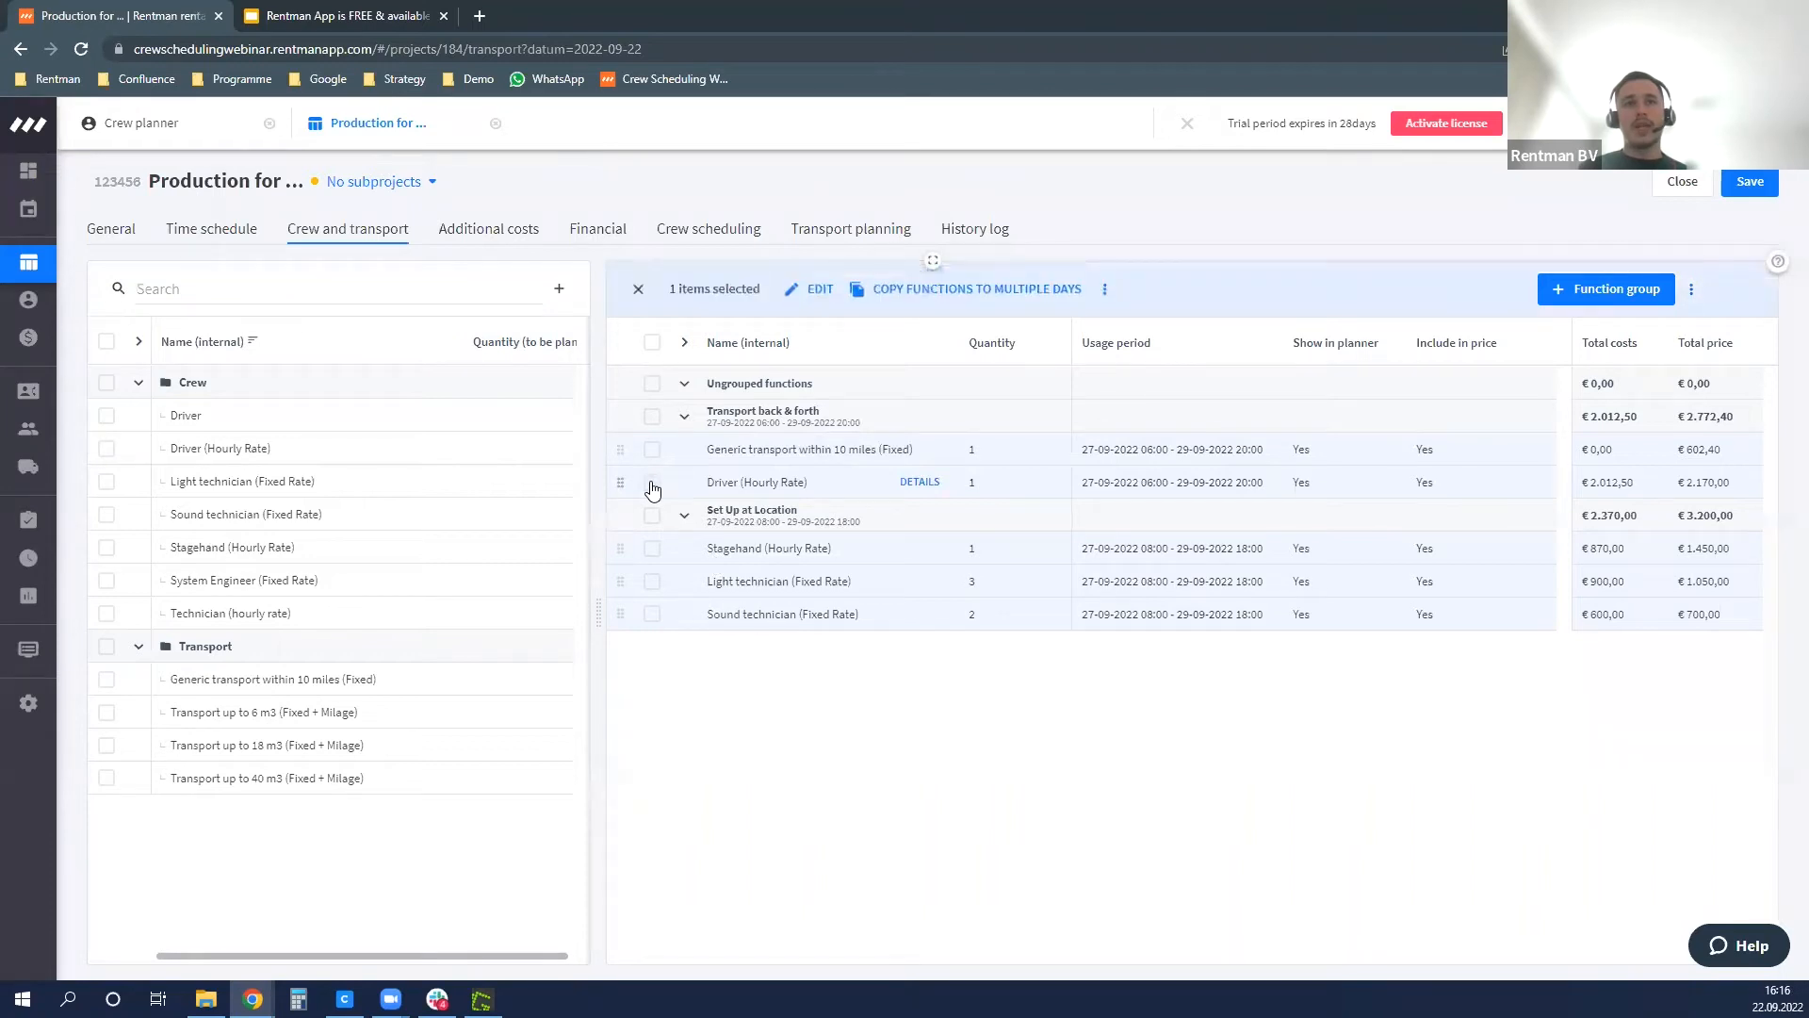
pyautogui.click(801, 292)
pyautogui.scroll(-5, 856, 569)
pyautogui.scroll(-6, 854, 576)
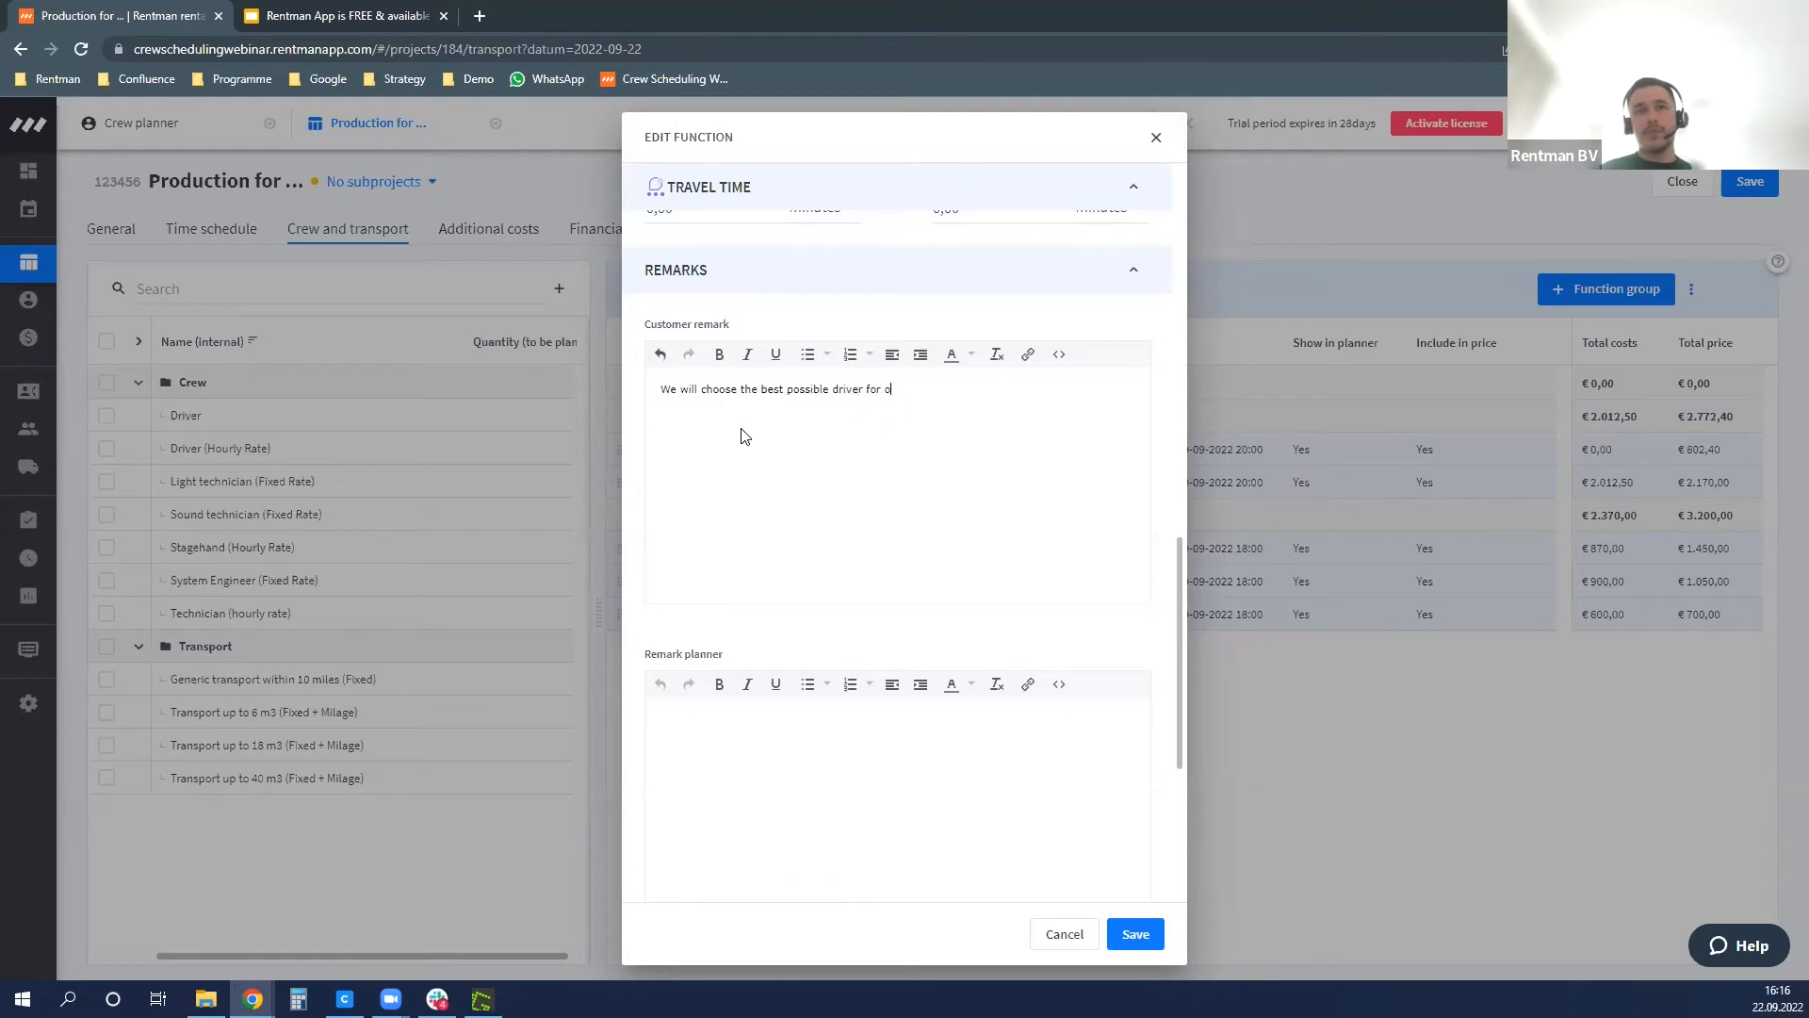
# - Add the planner remark "Choose the best driver, important client" and a crew member remark "Watch out for the following:" with two dashes, and save the function
pyautogui.scroll(-3, 741, 435)
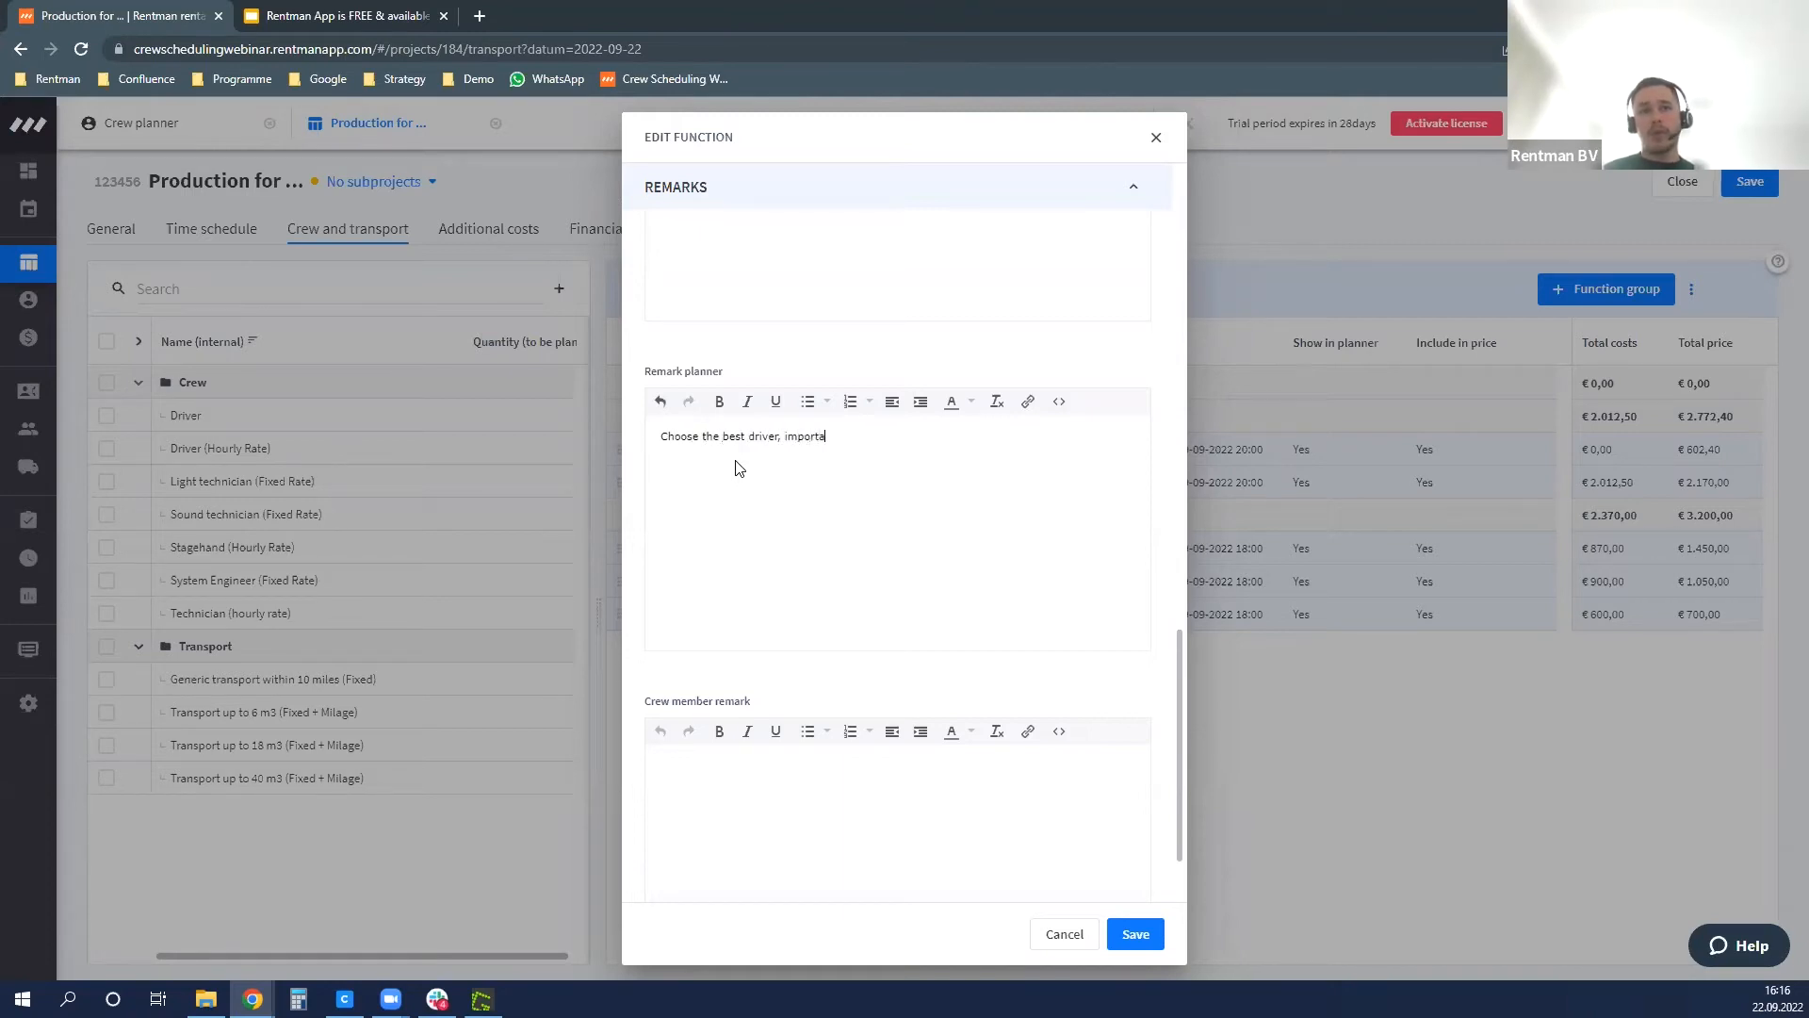
pyautogui.scroll(-2, 763, 546)
pyautogui.click(751, 693)
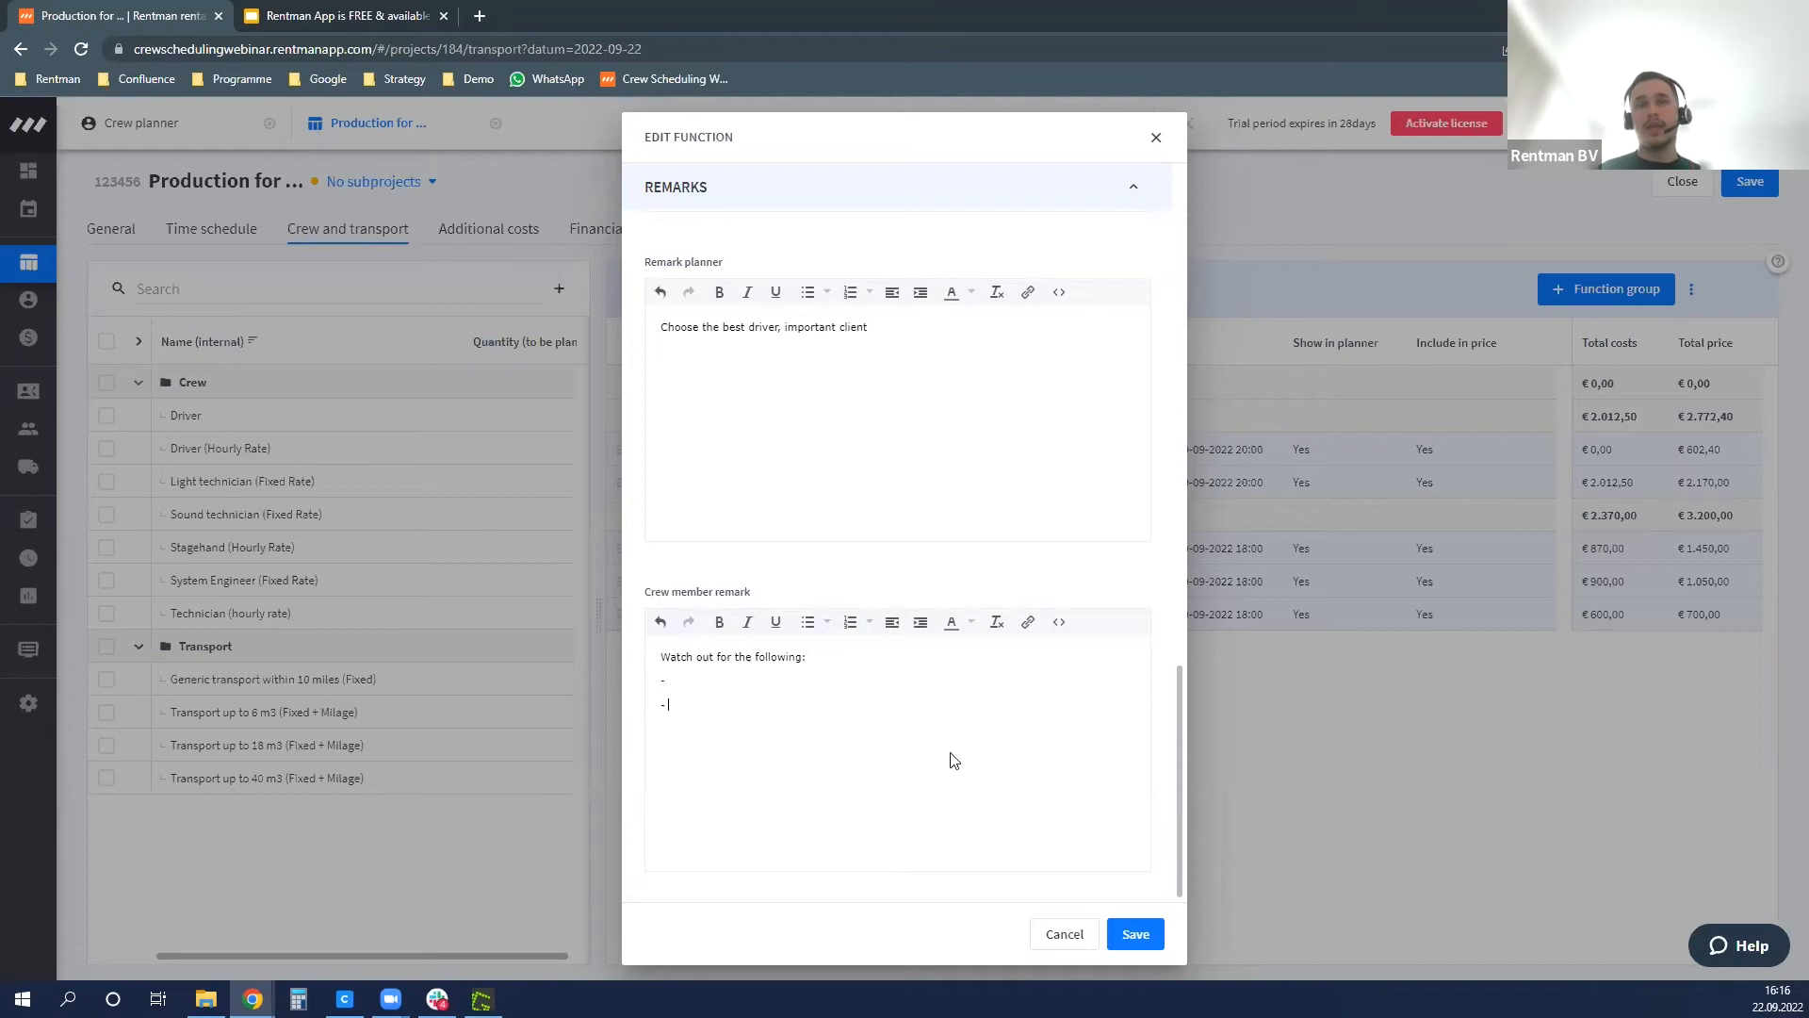
pyautogui.click(1140, 935)
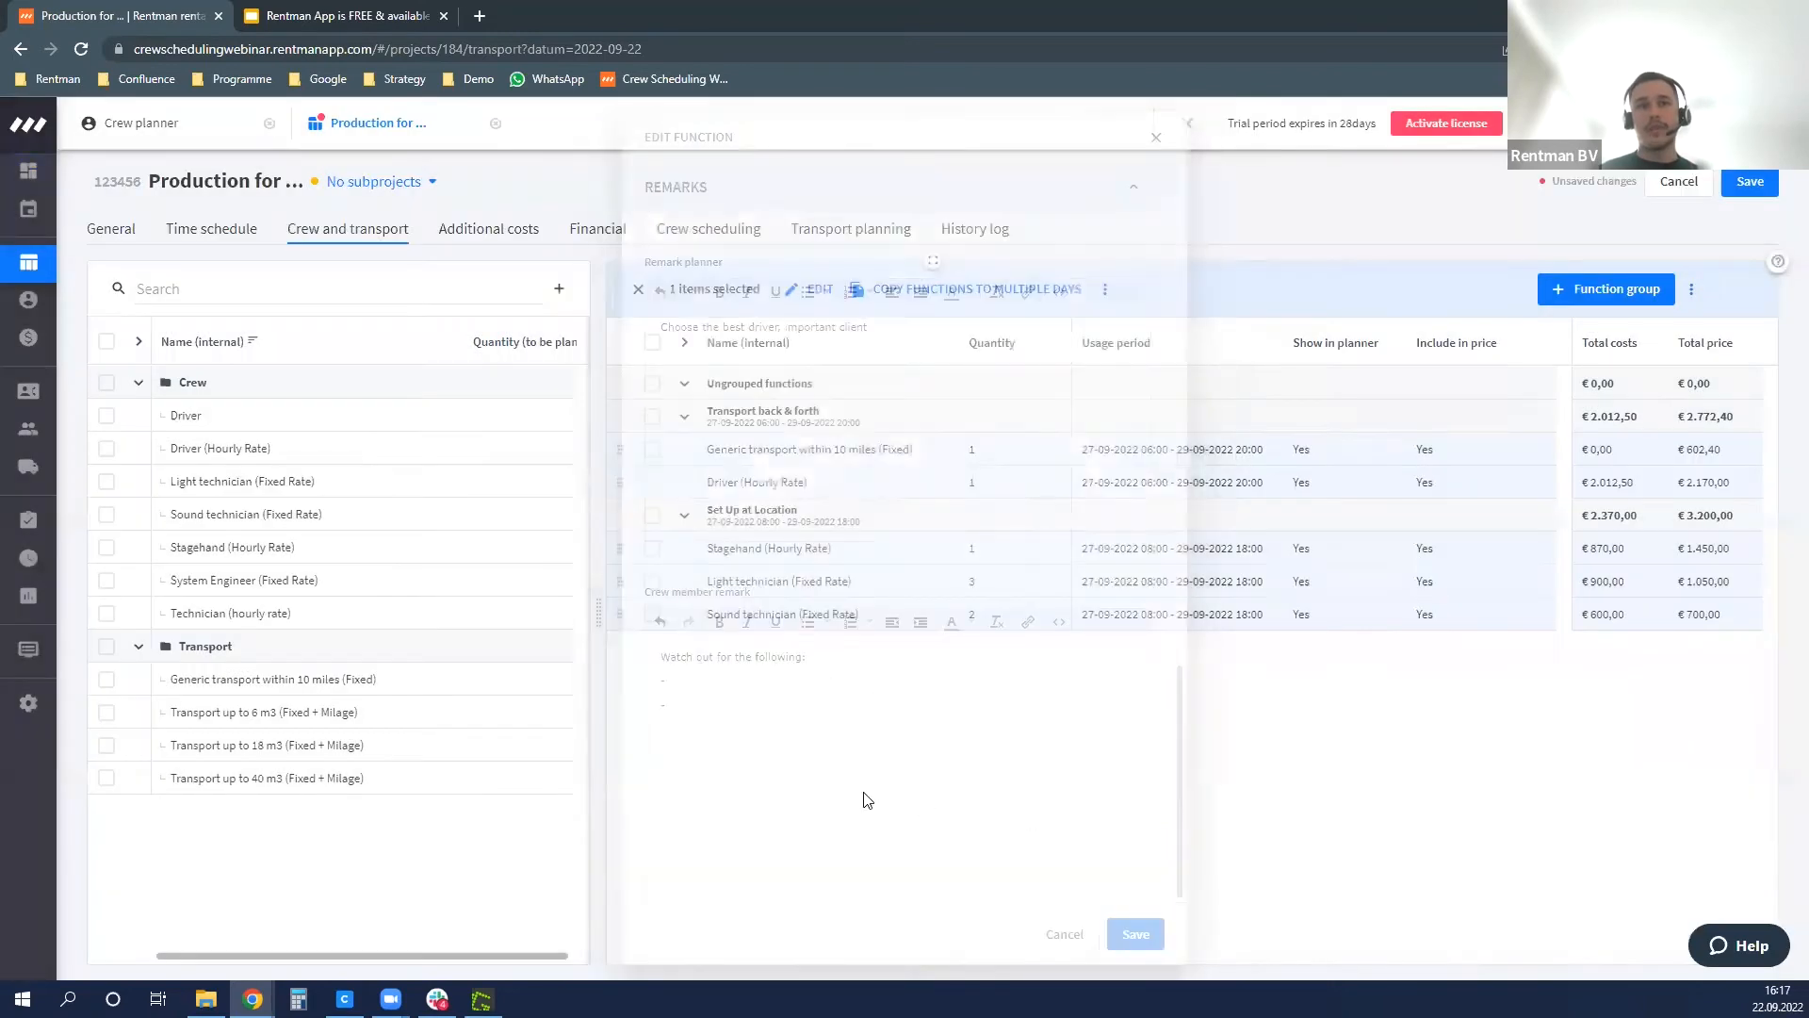
pyautogui.click(660, 483)
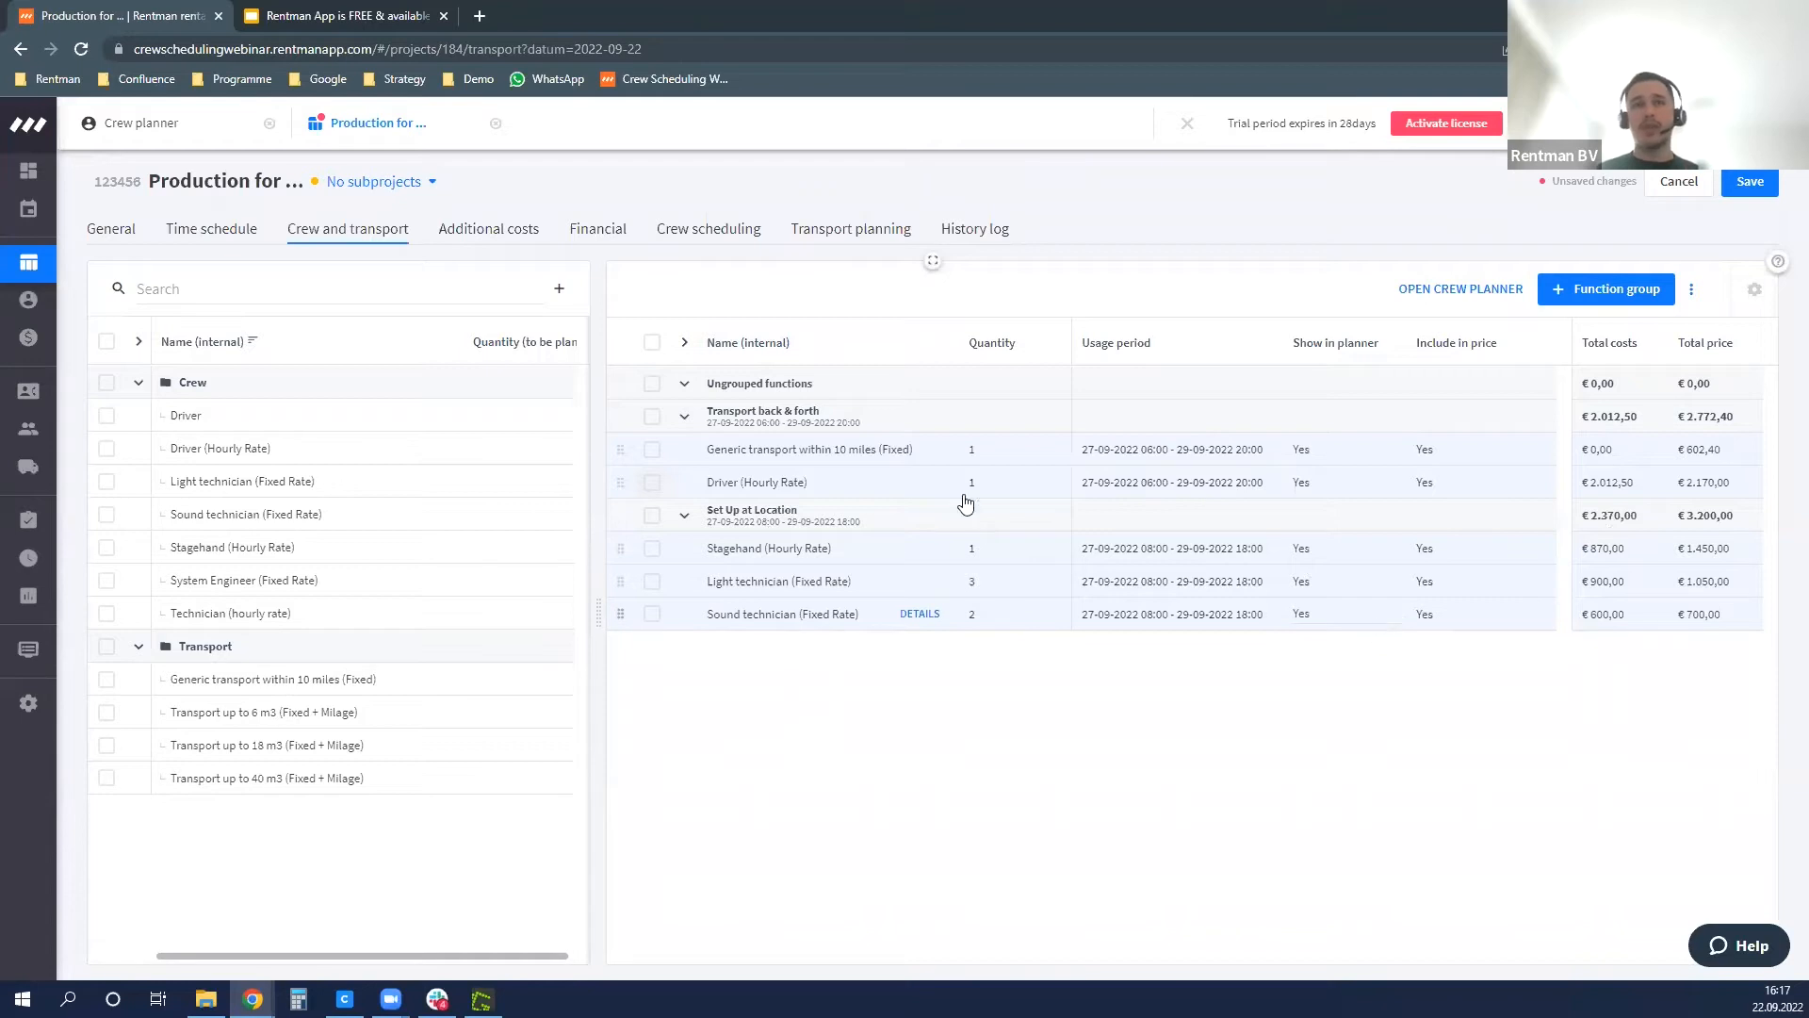
# - Review the project's additional costs and financial overview, and return to its crew and transport functions
pyautogui.click(507, 234)
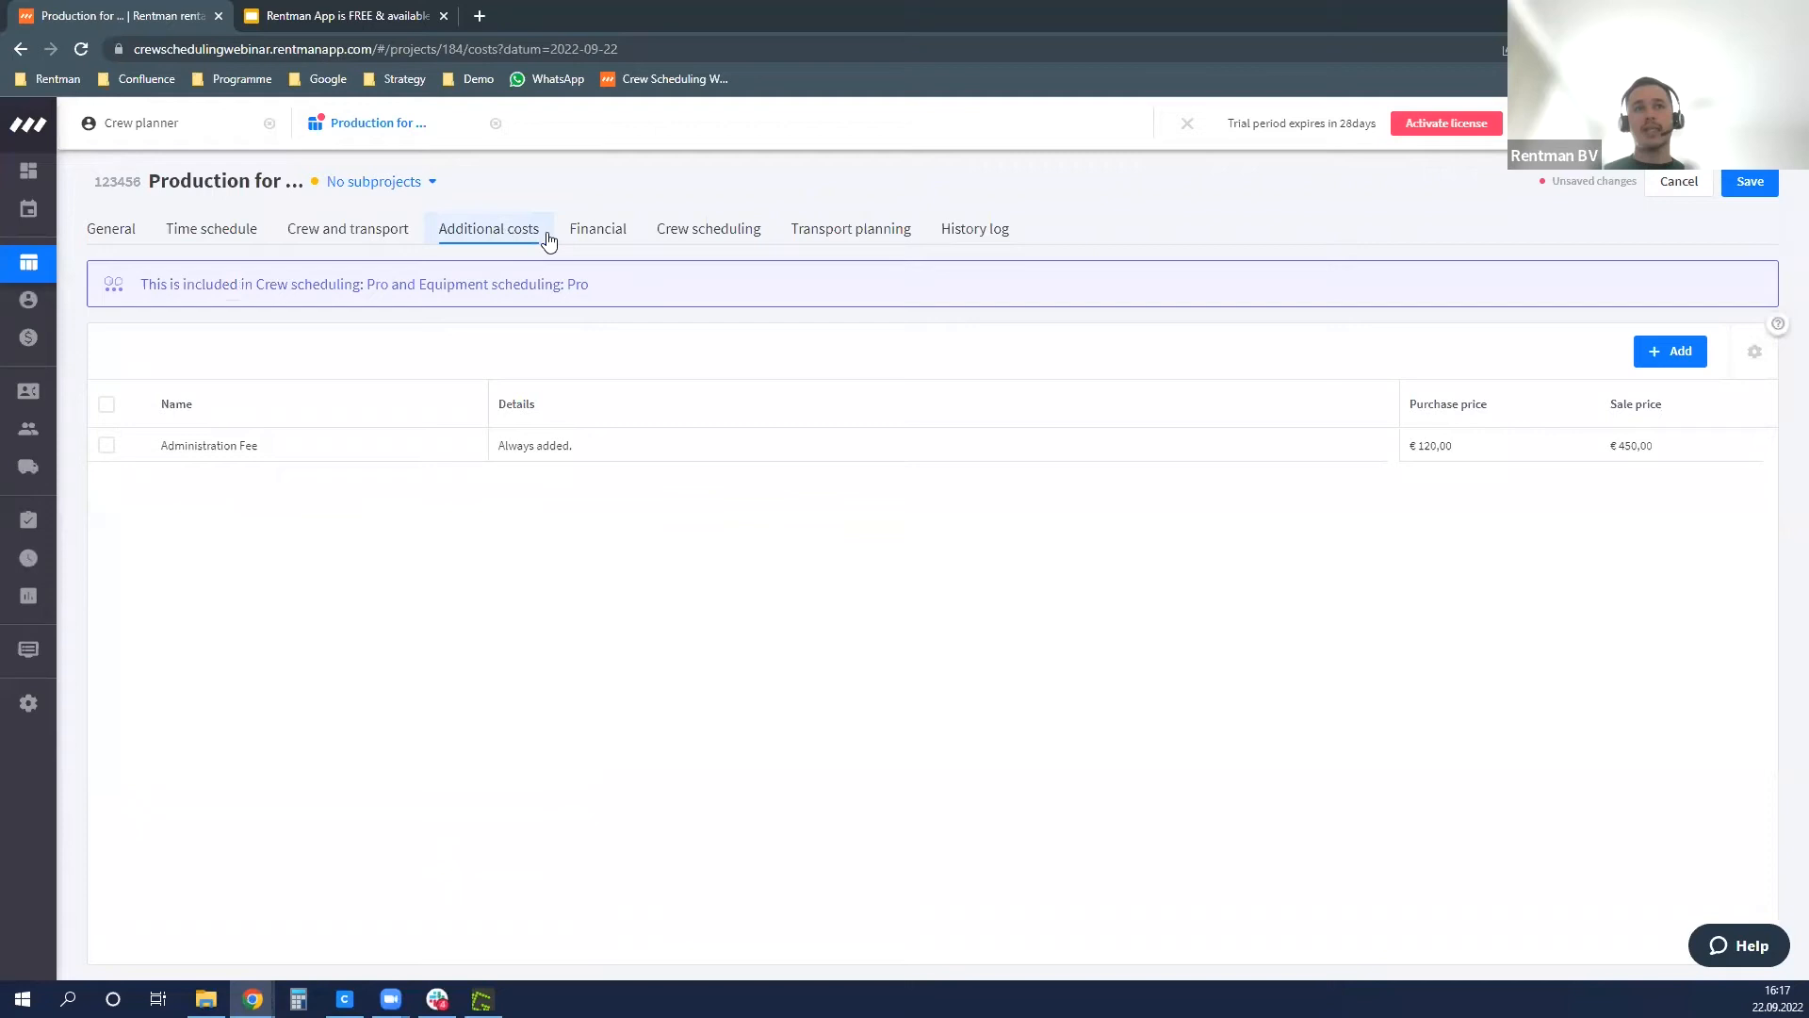
pyautogui.click(597, 236)
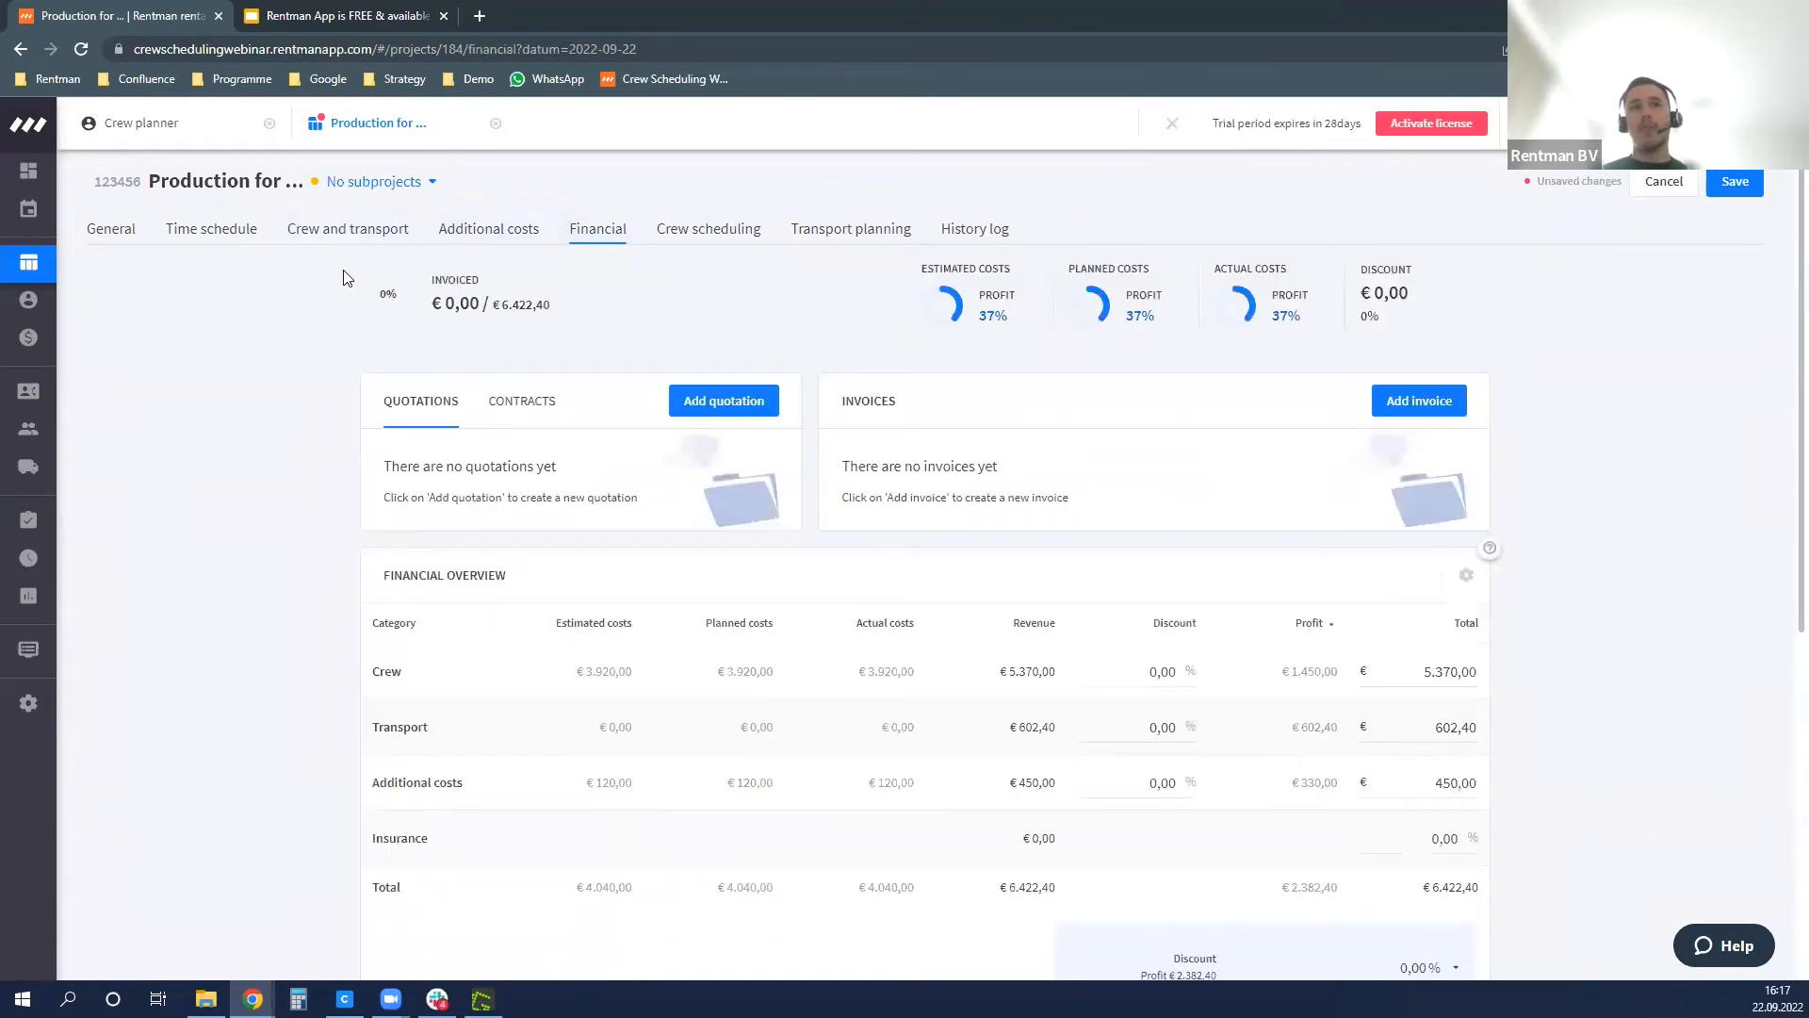
pyautogui.click(345, 230)
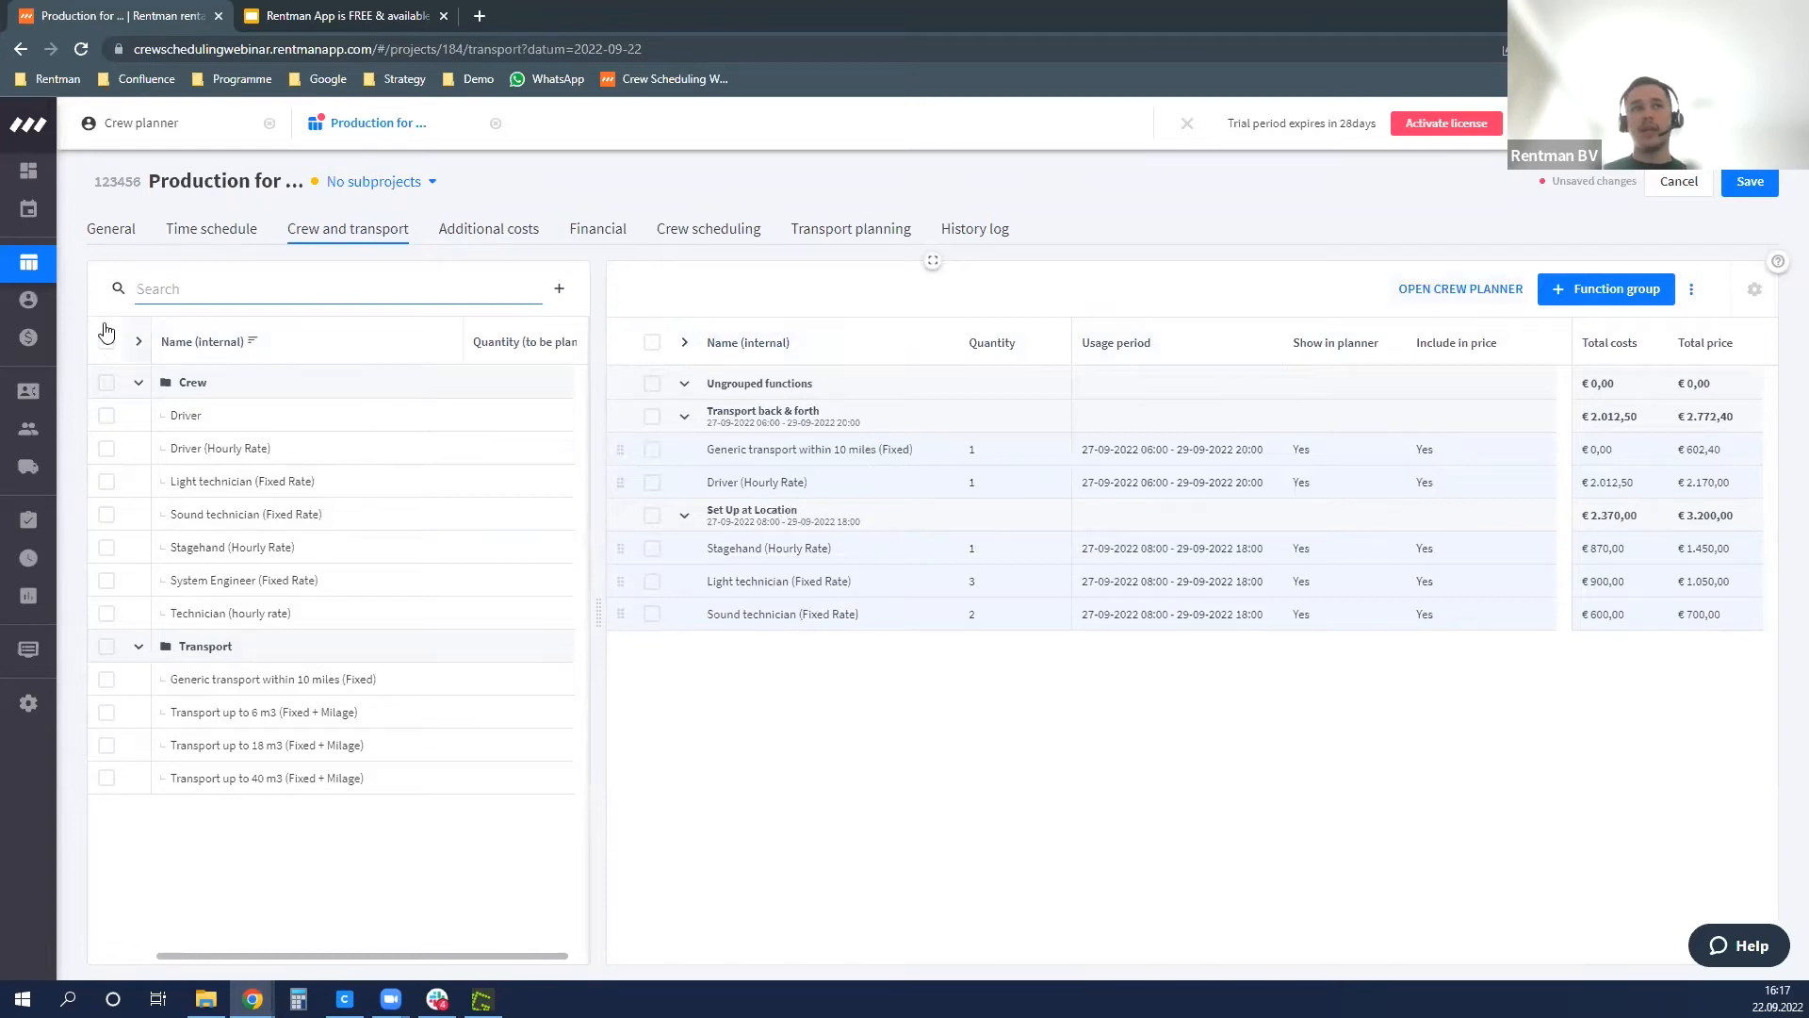
# - Open the crew planner in its enlarged view, expand the "Production for ..." project and select its Stagehand (Hourly Rate) function
pyautogui.moveTo(28, 304)
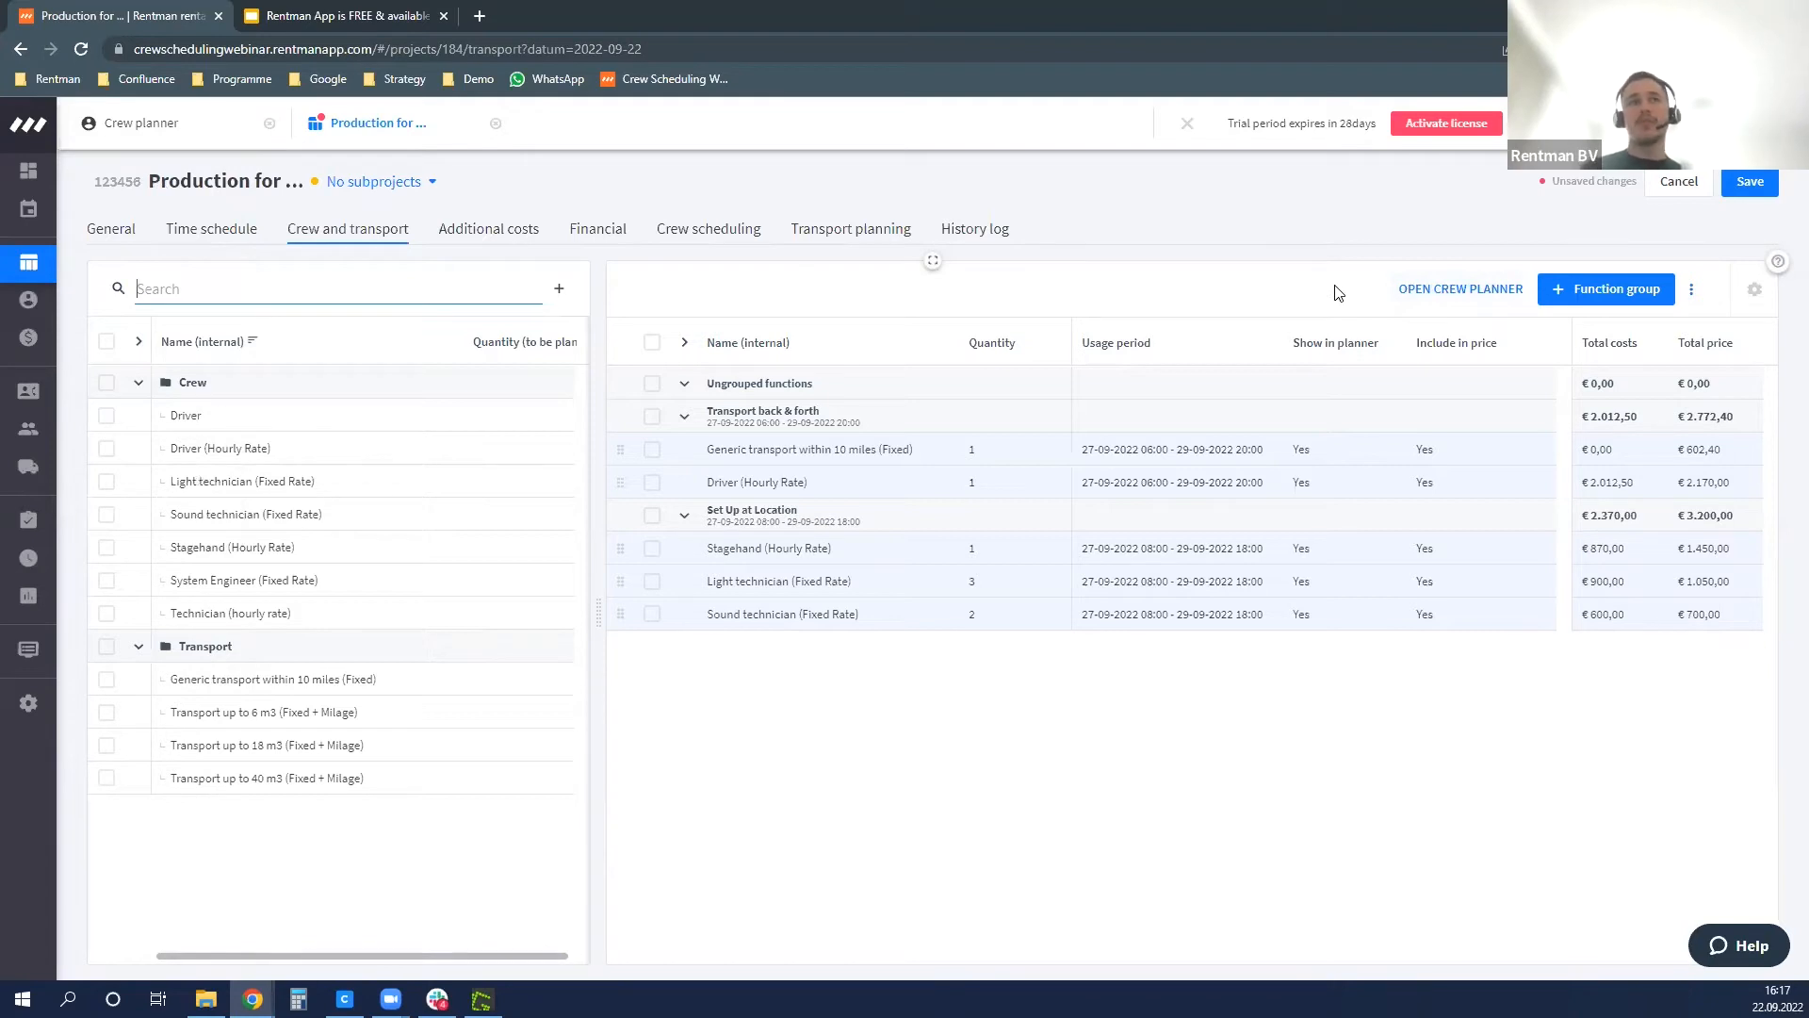
pyautogui.click(181, 131)
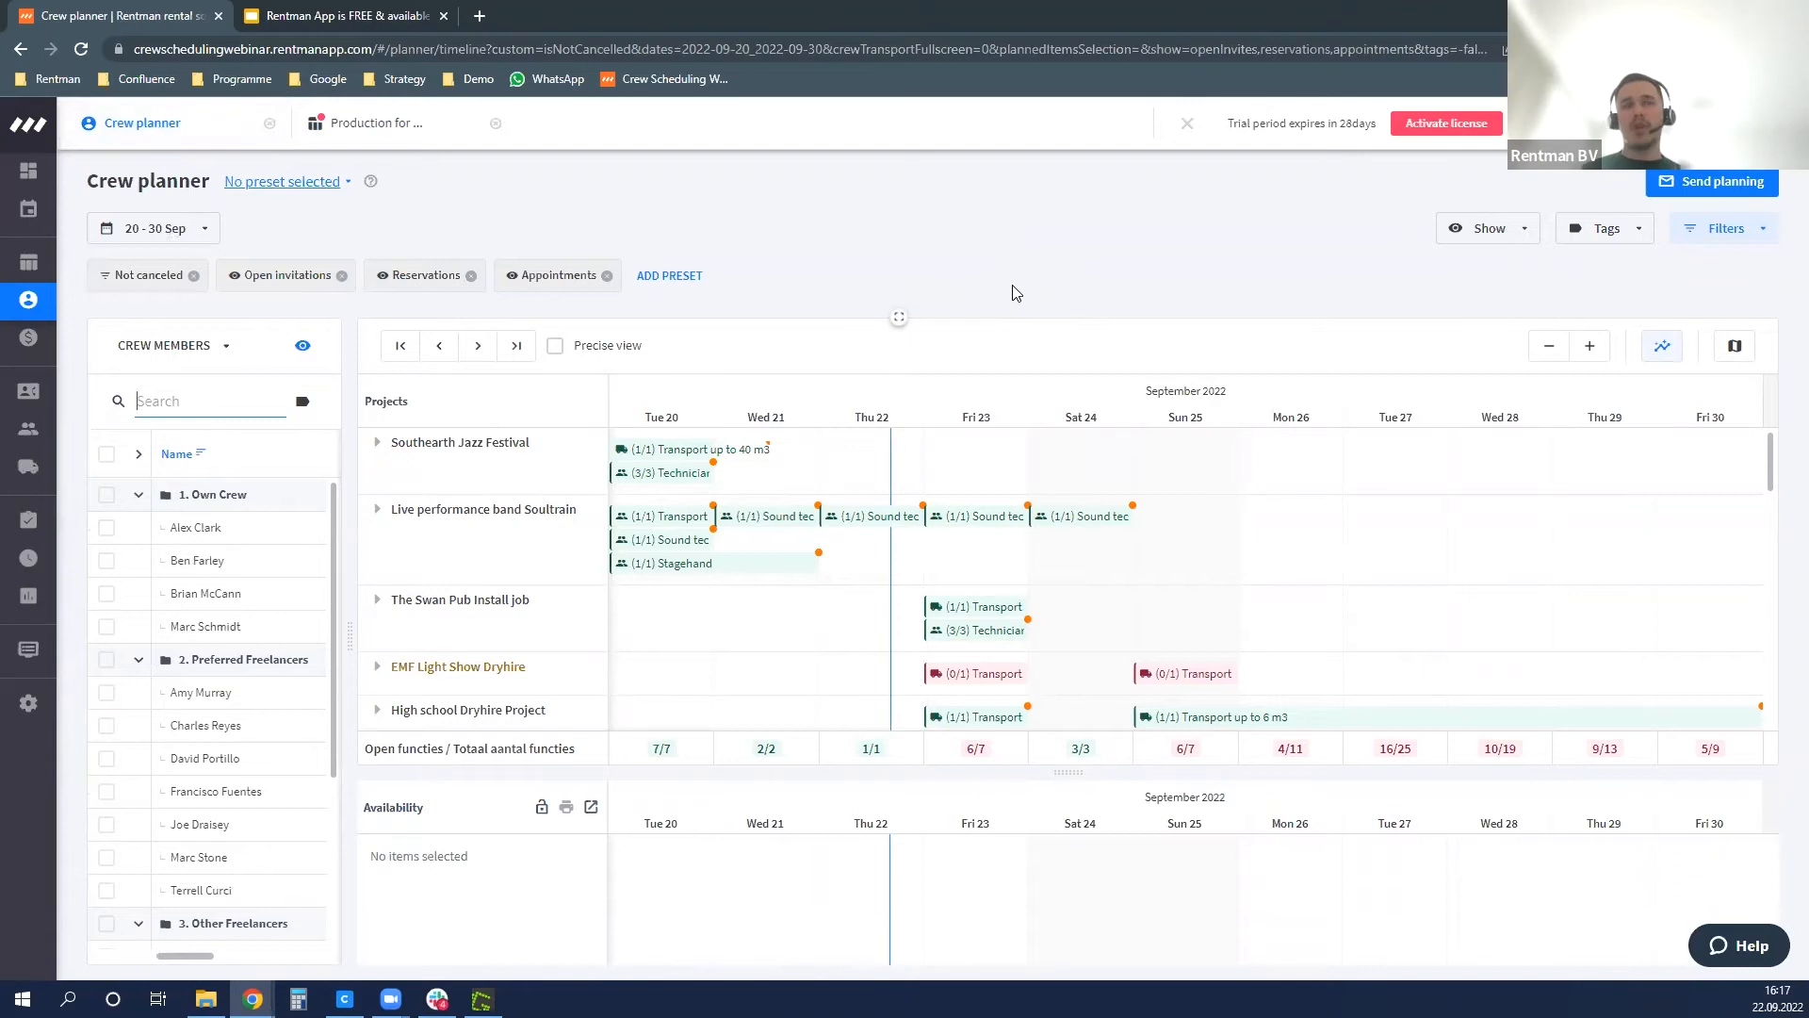
pyautogui.click(899, 319)
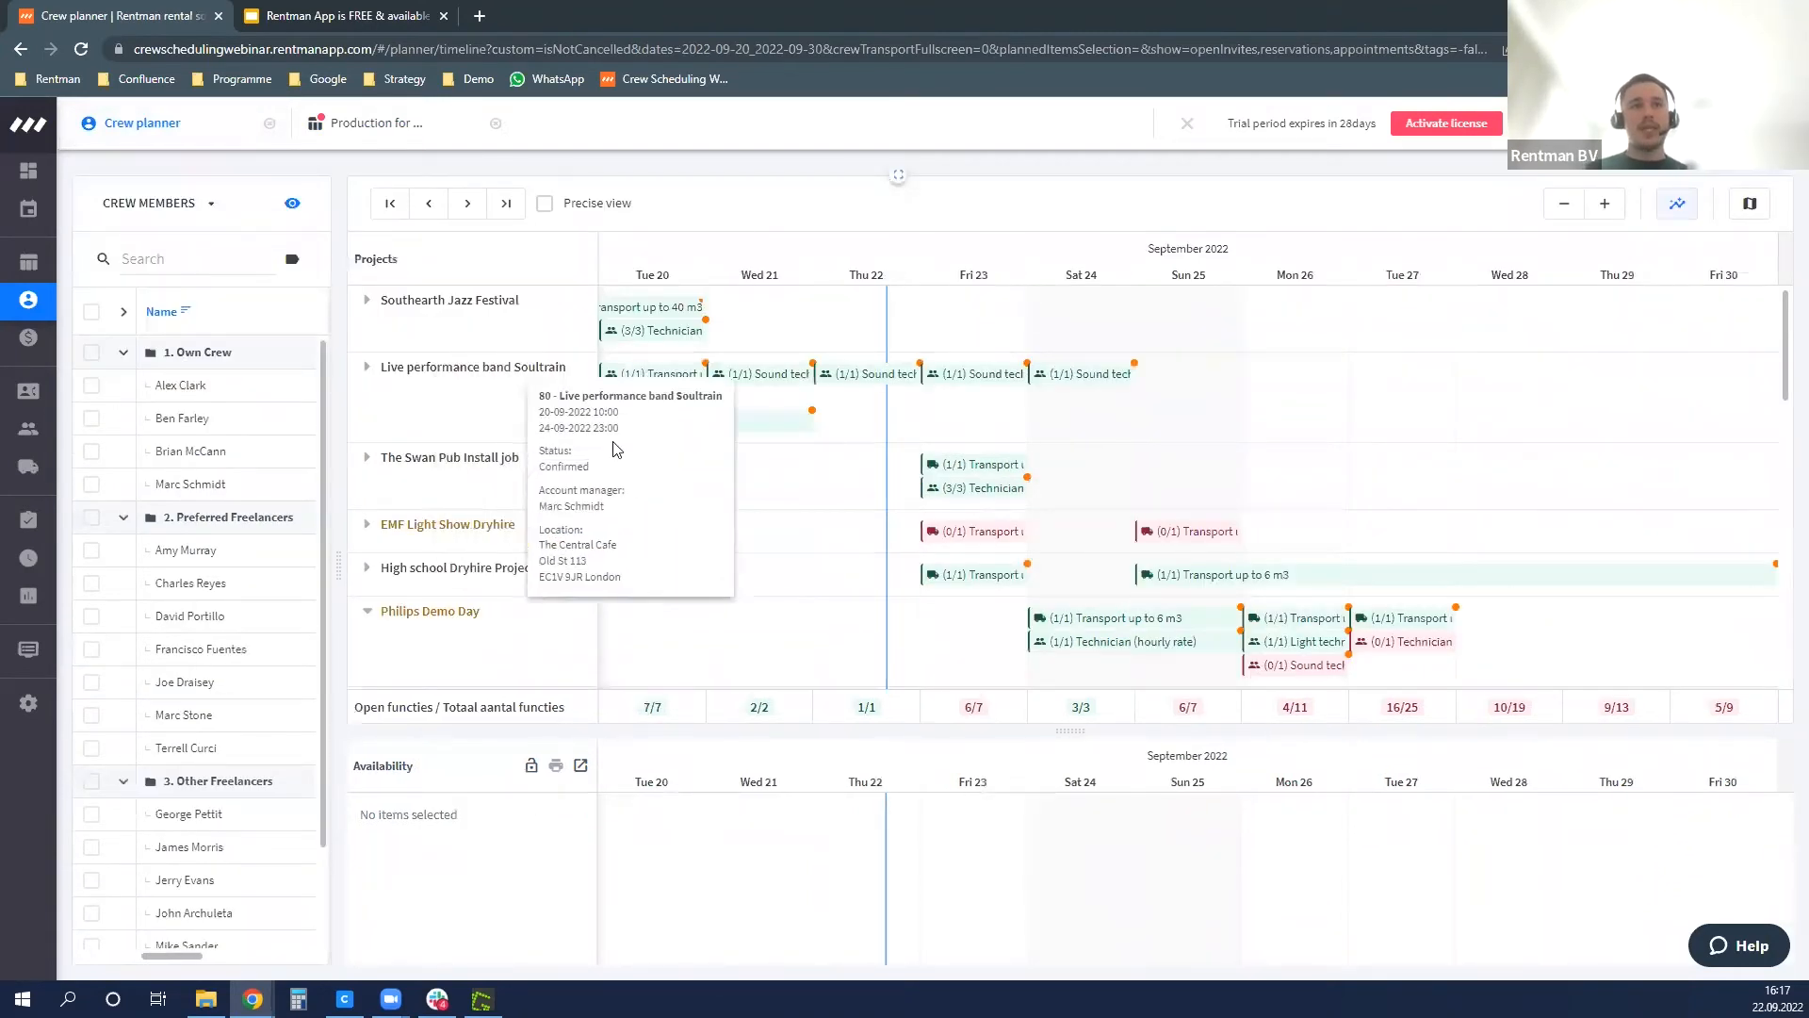
pyautogui.scroll(-2, 775, 490)
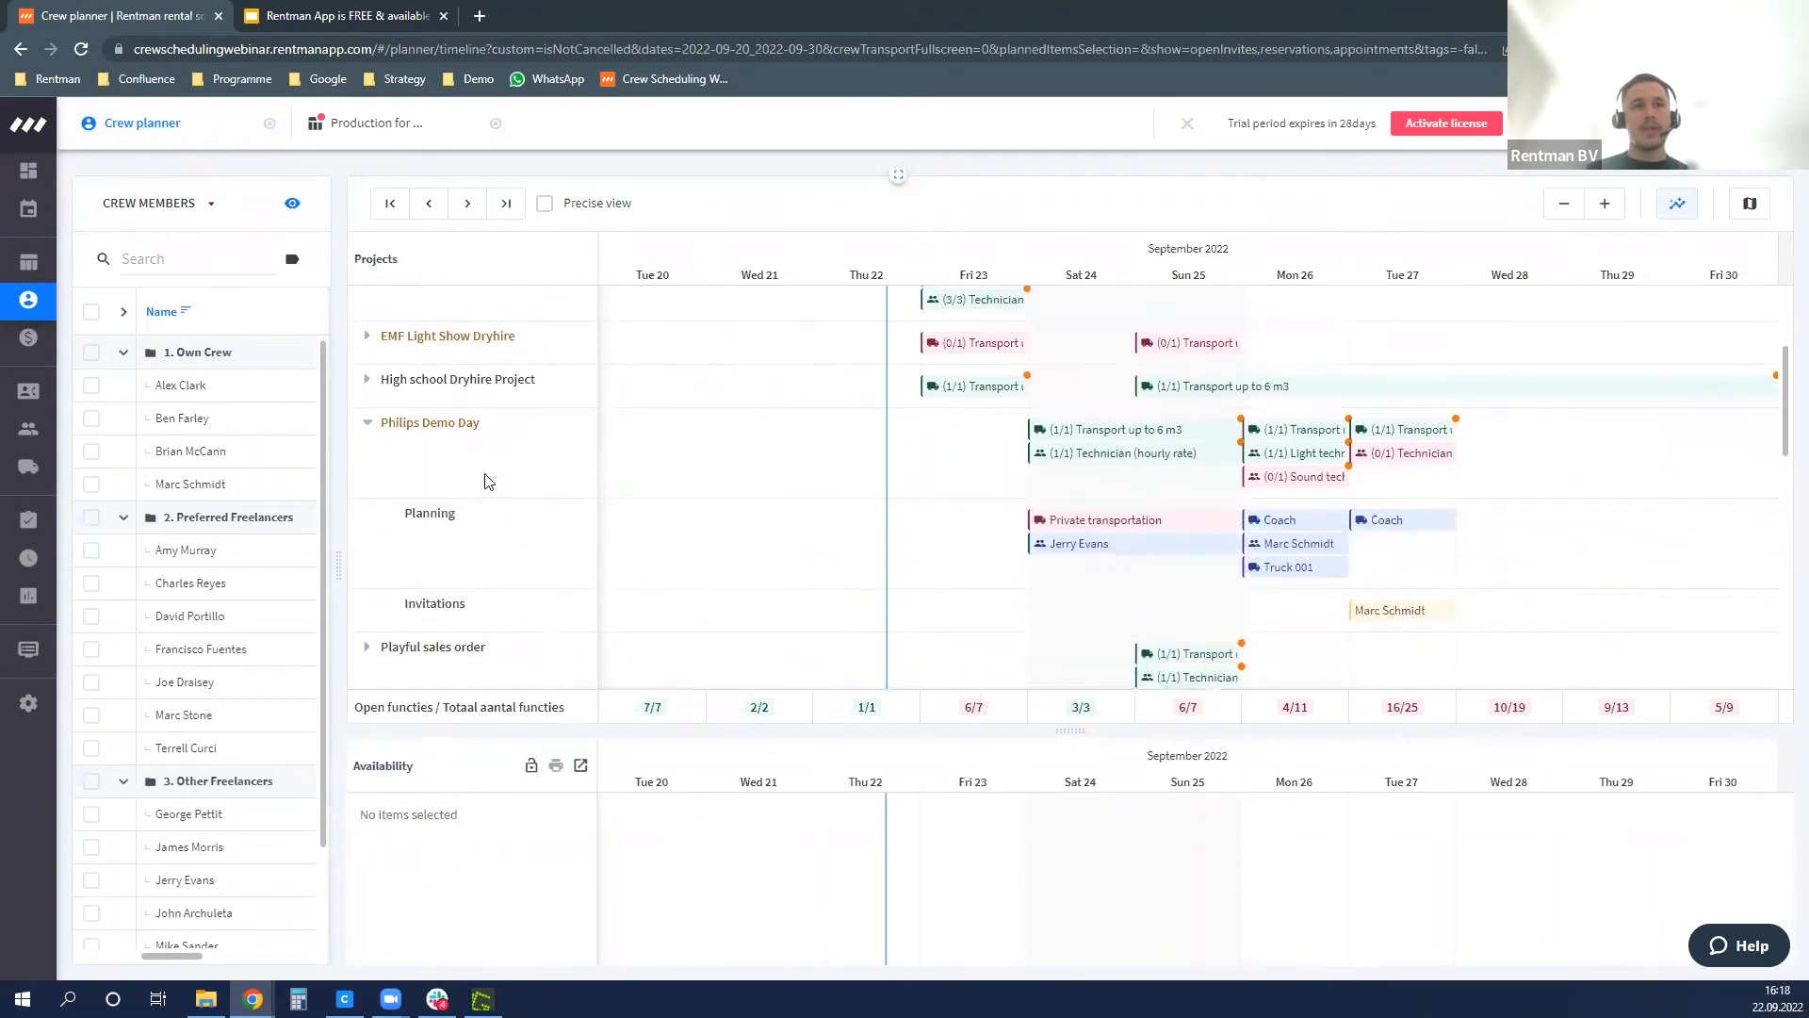
pyautogui.scroll(-3, 719, 445)
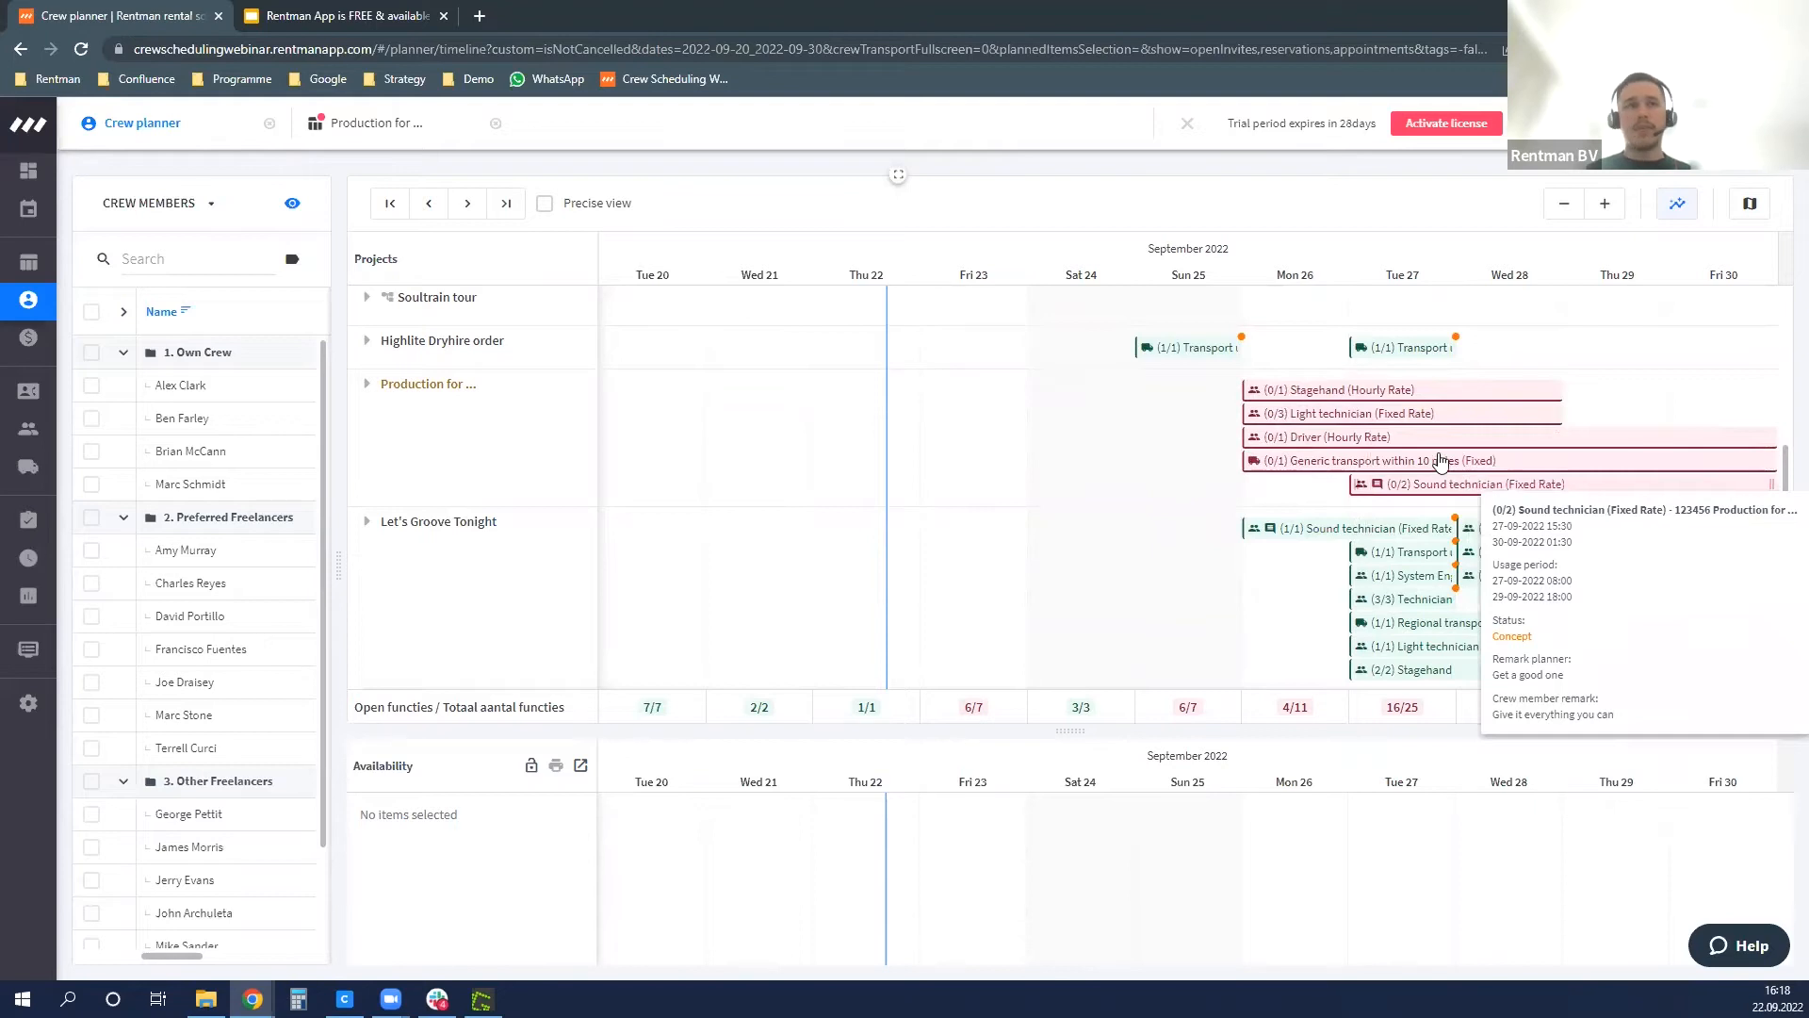
pyautogui.click(403, 407)
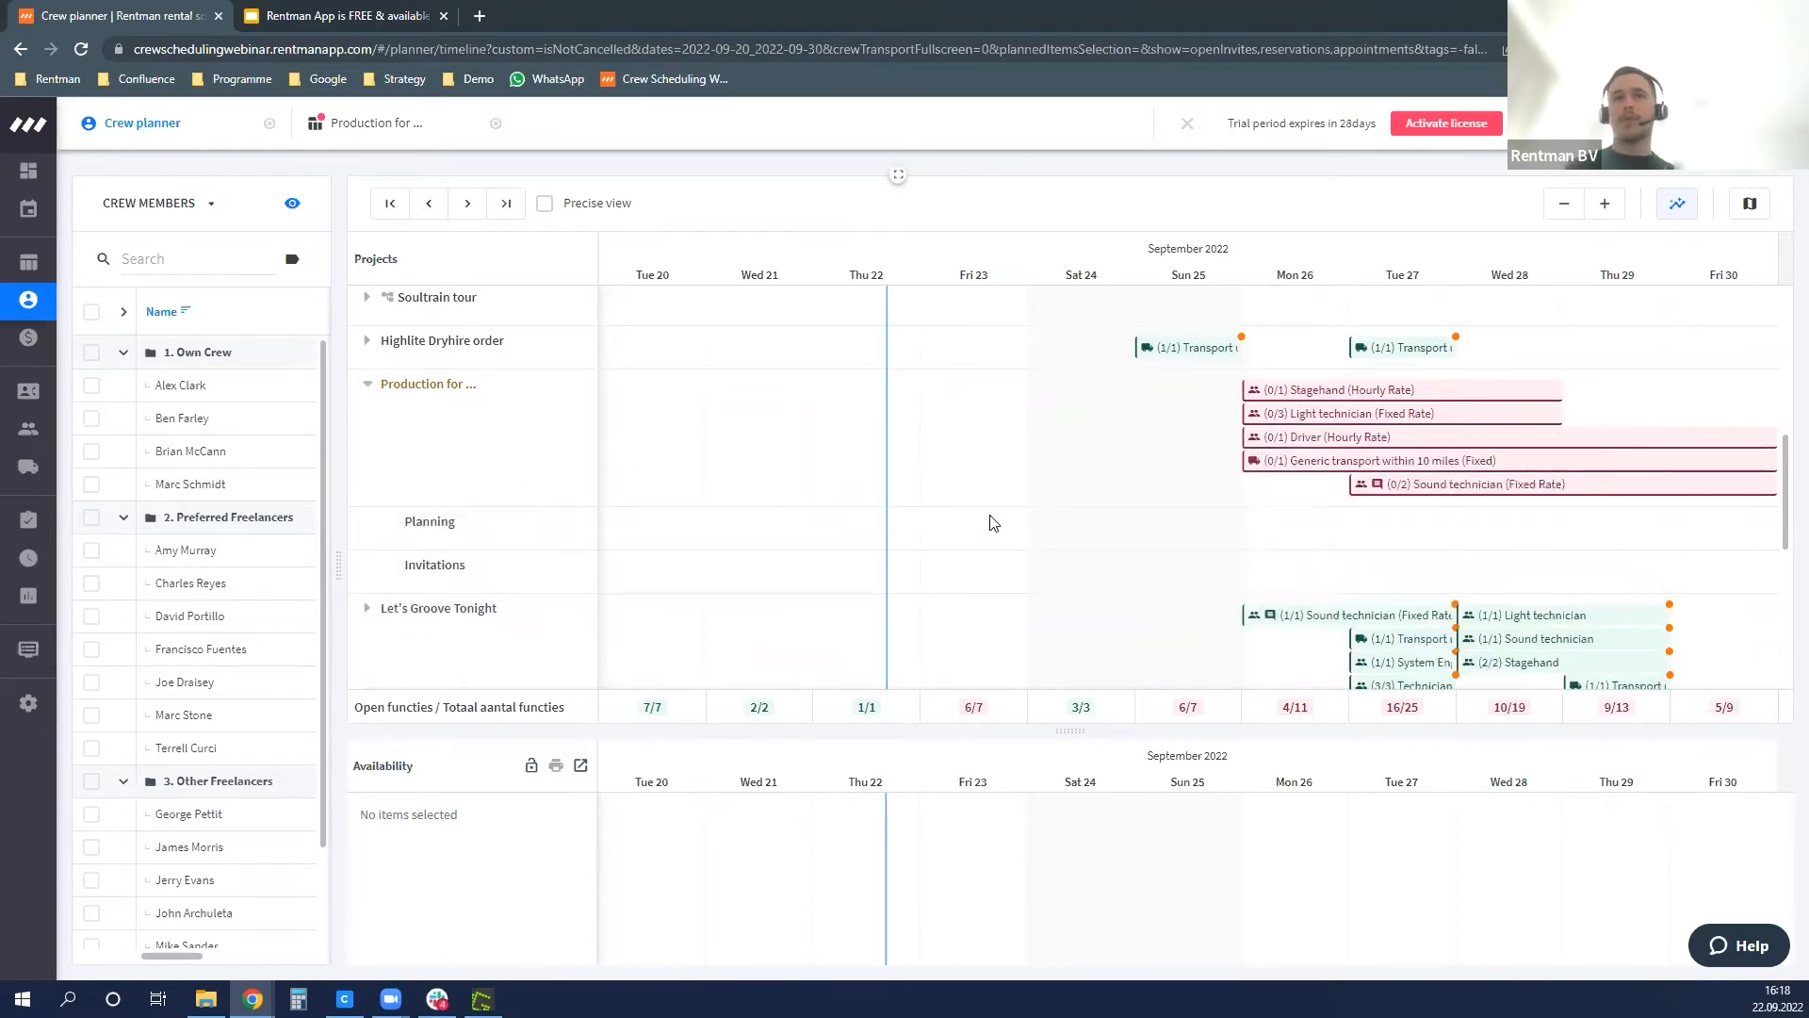
pyautogui.click(1305, 394)
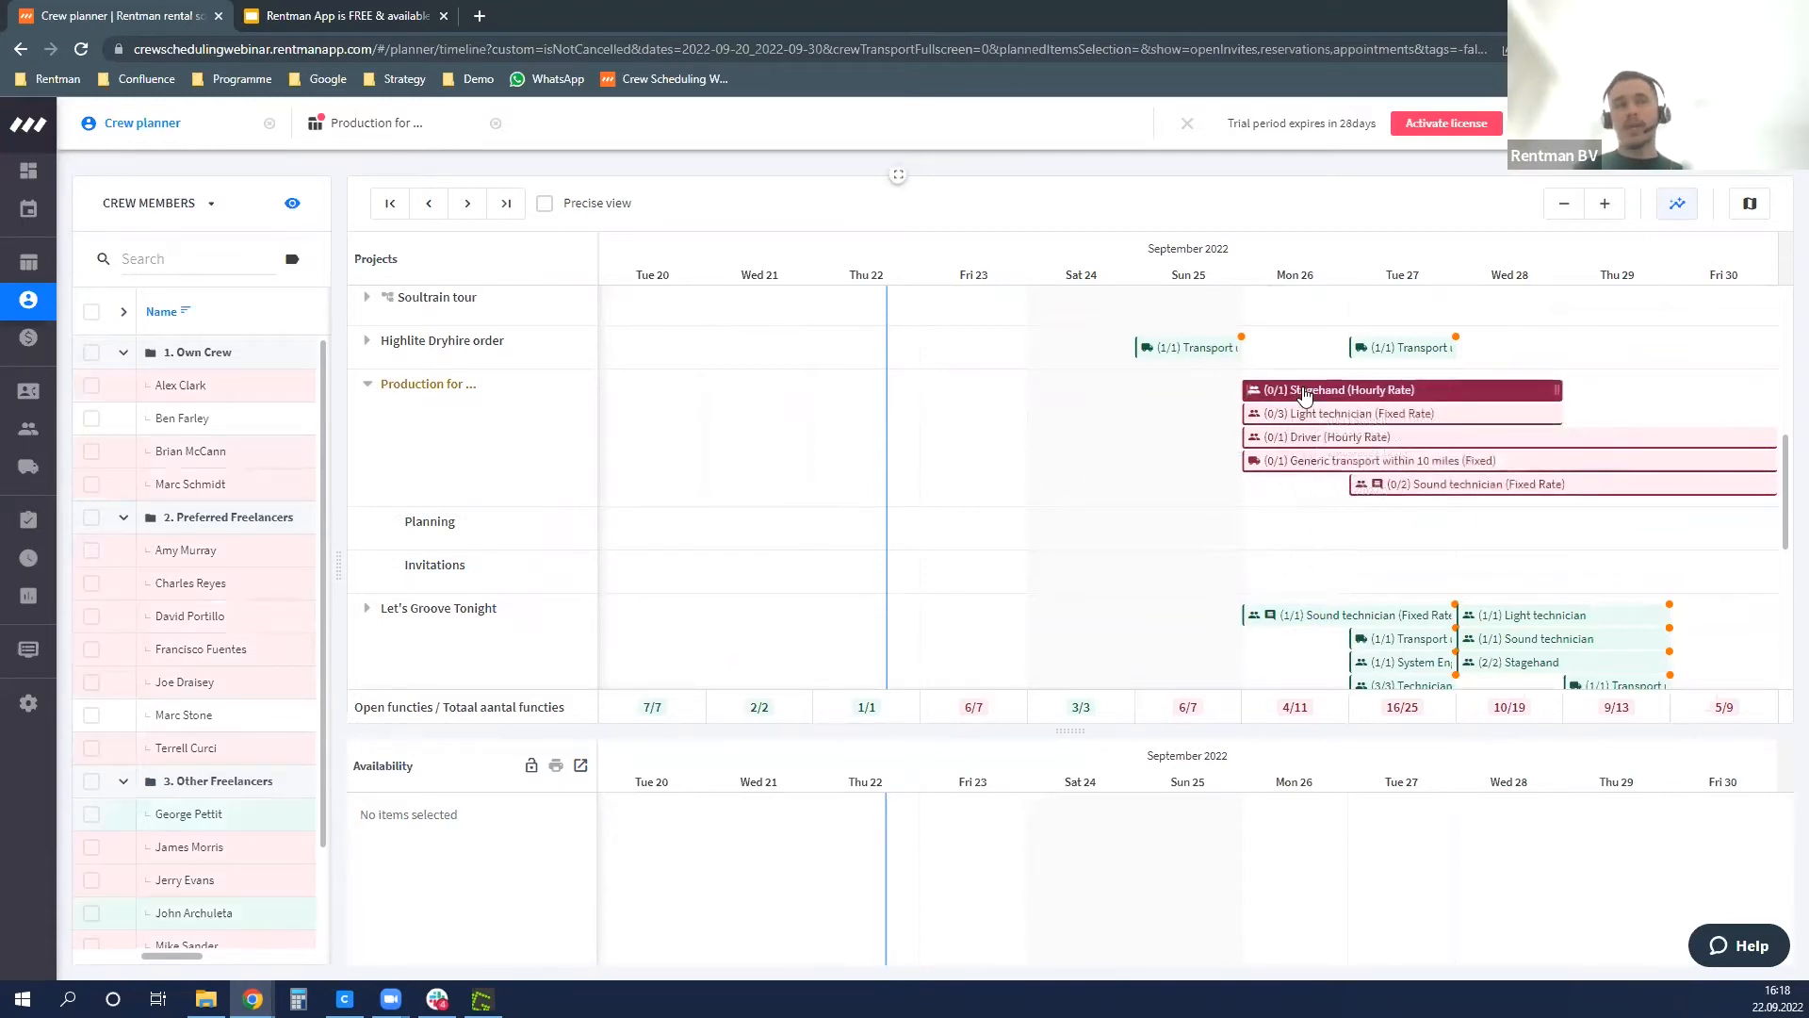
# - Check the crew members' availability for the Stagehand function and filter the crew list by the tag "specialized in something"
pyautogui.moveTo(331, 575); pyautogui.dragTo(356, 568)
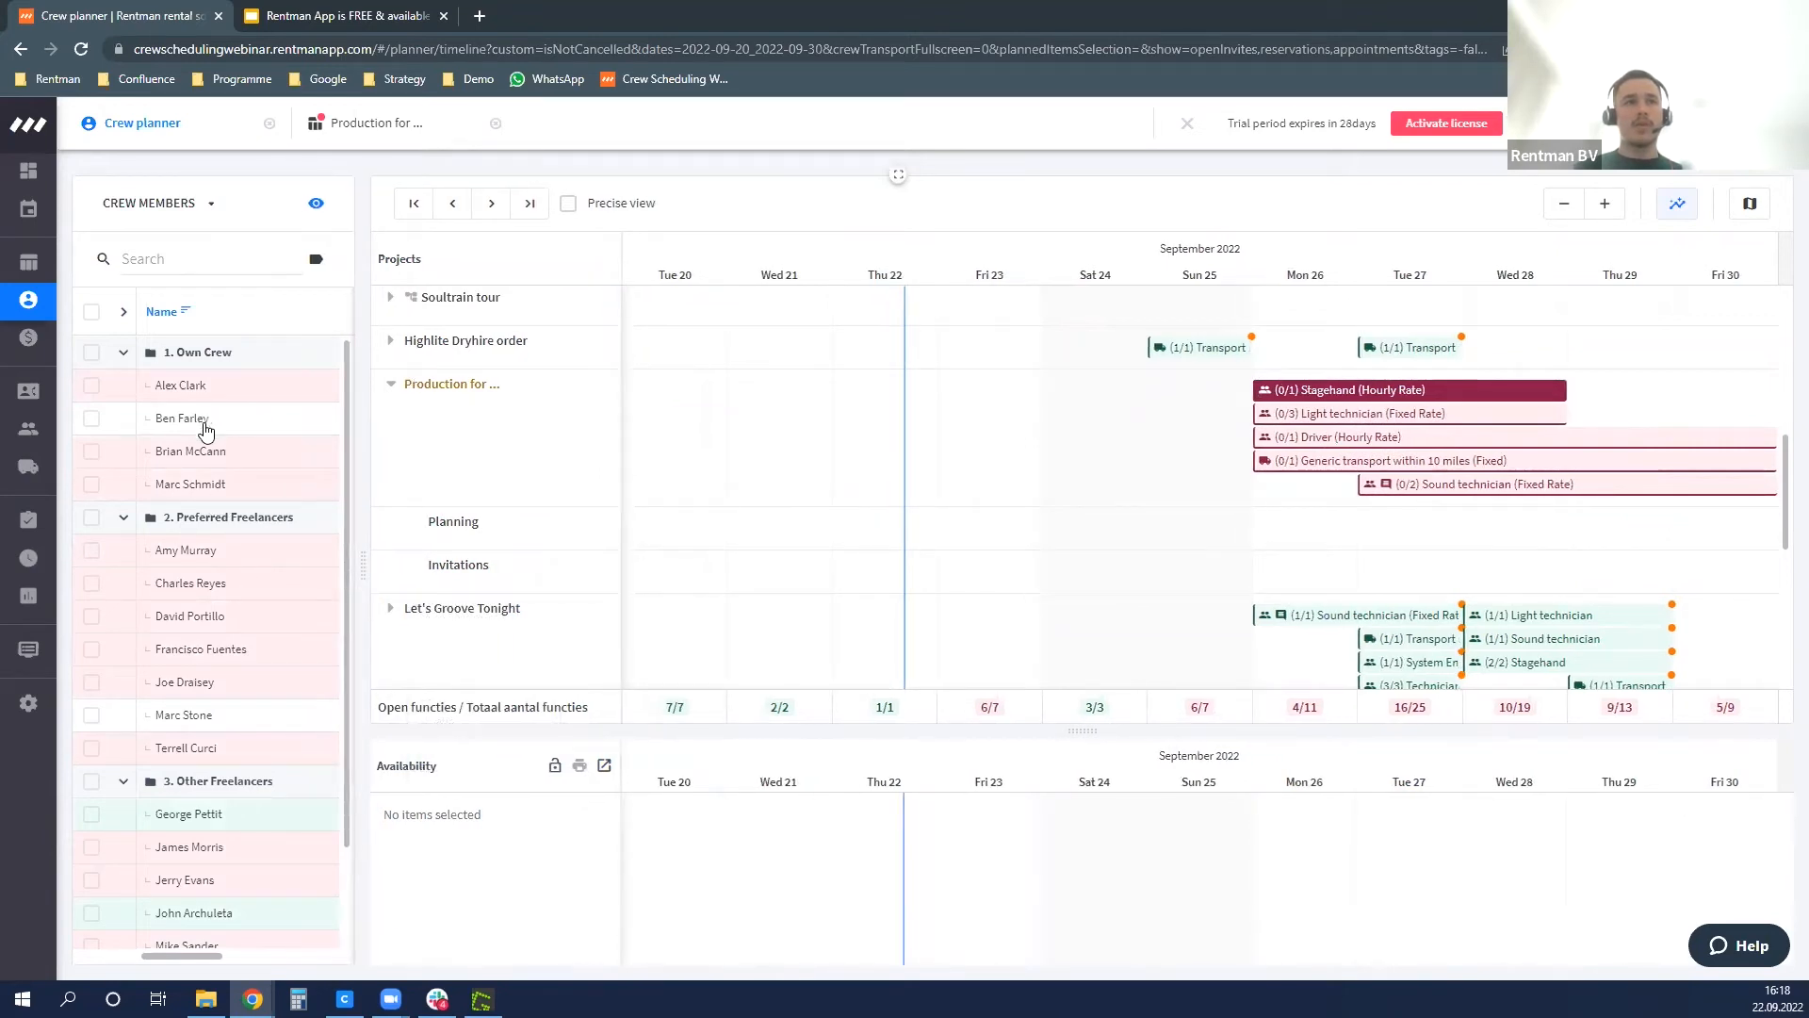
pyautogui.scroll(-1, 196, 453)
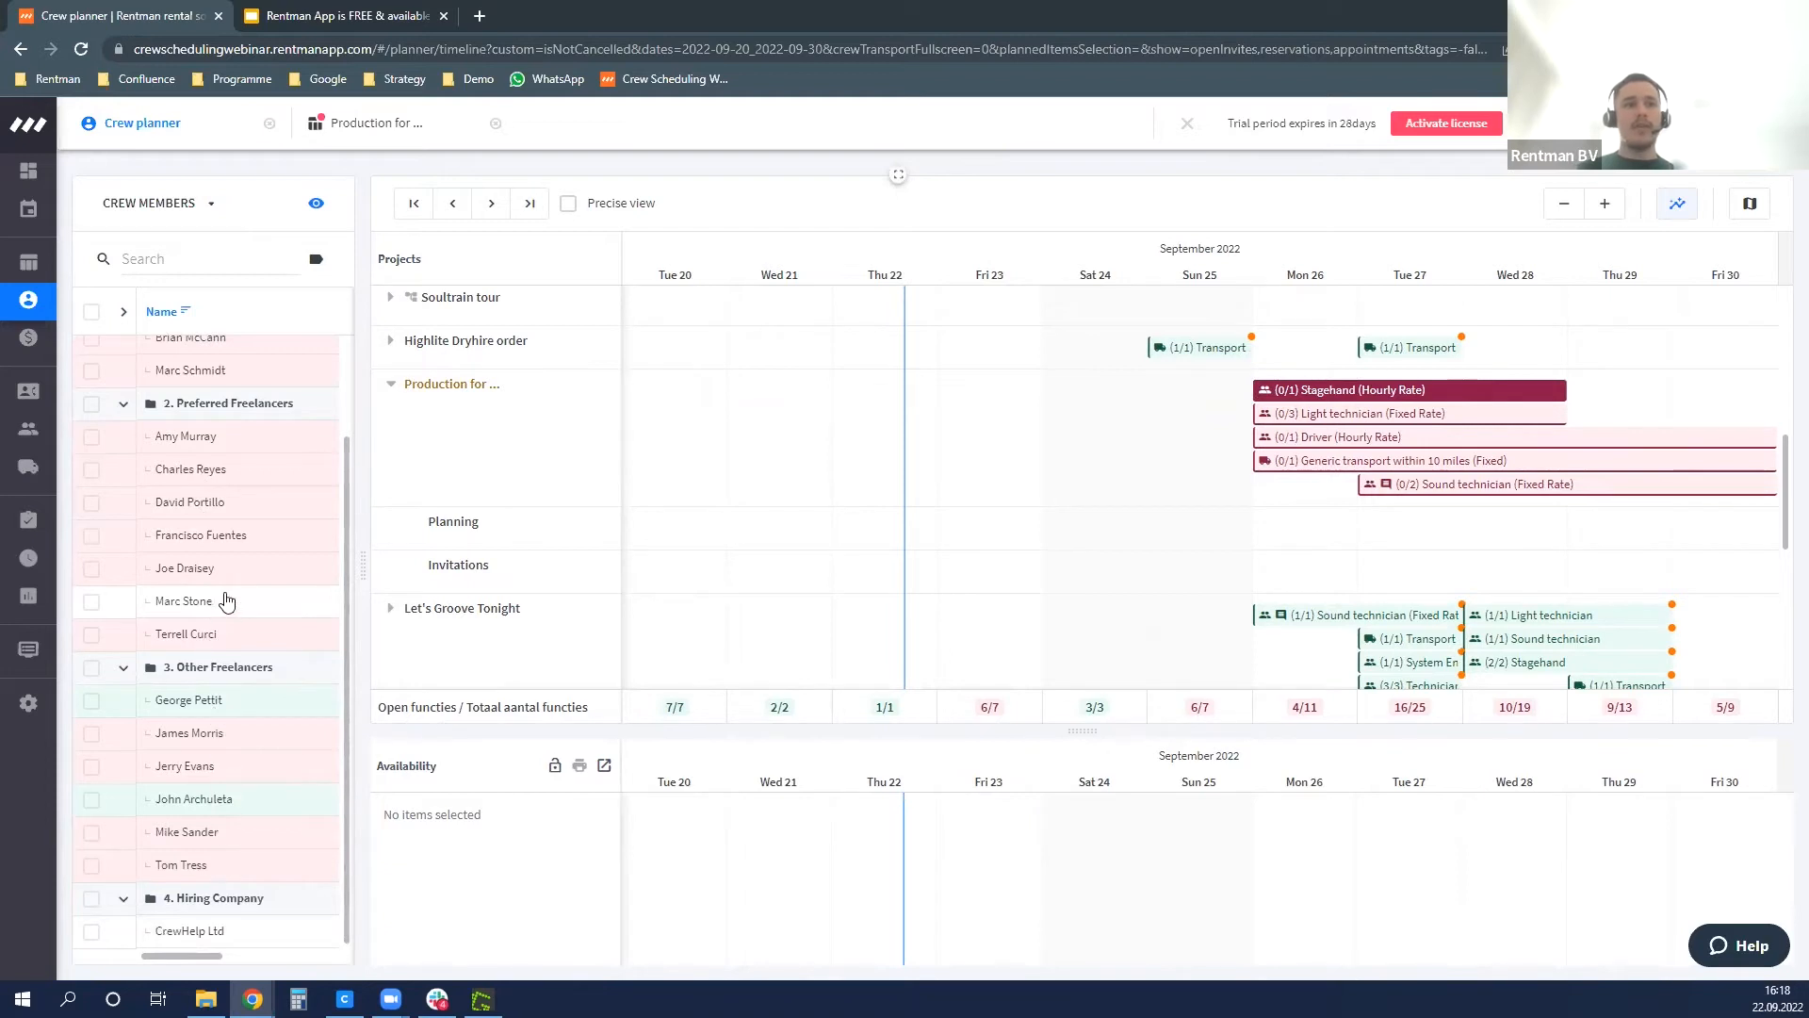
pyautogui.scroll(1, 234, 604)
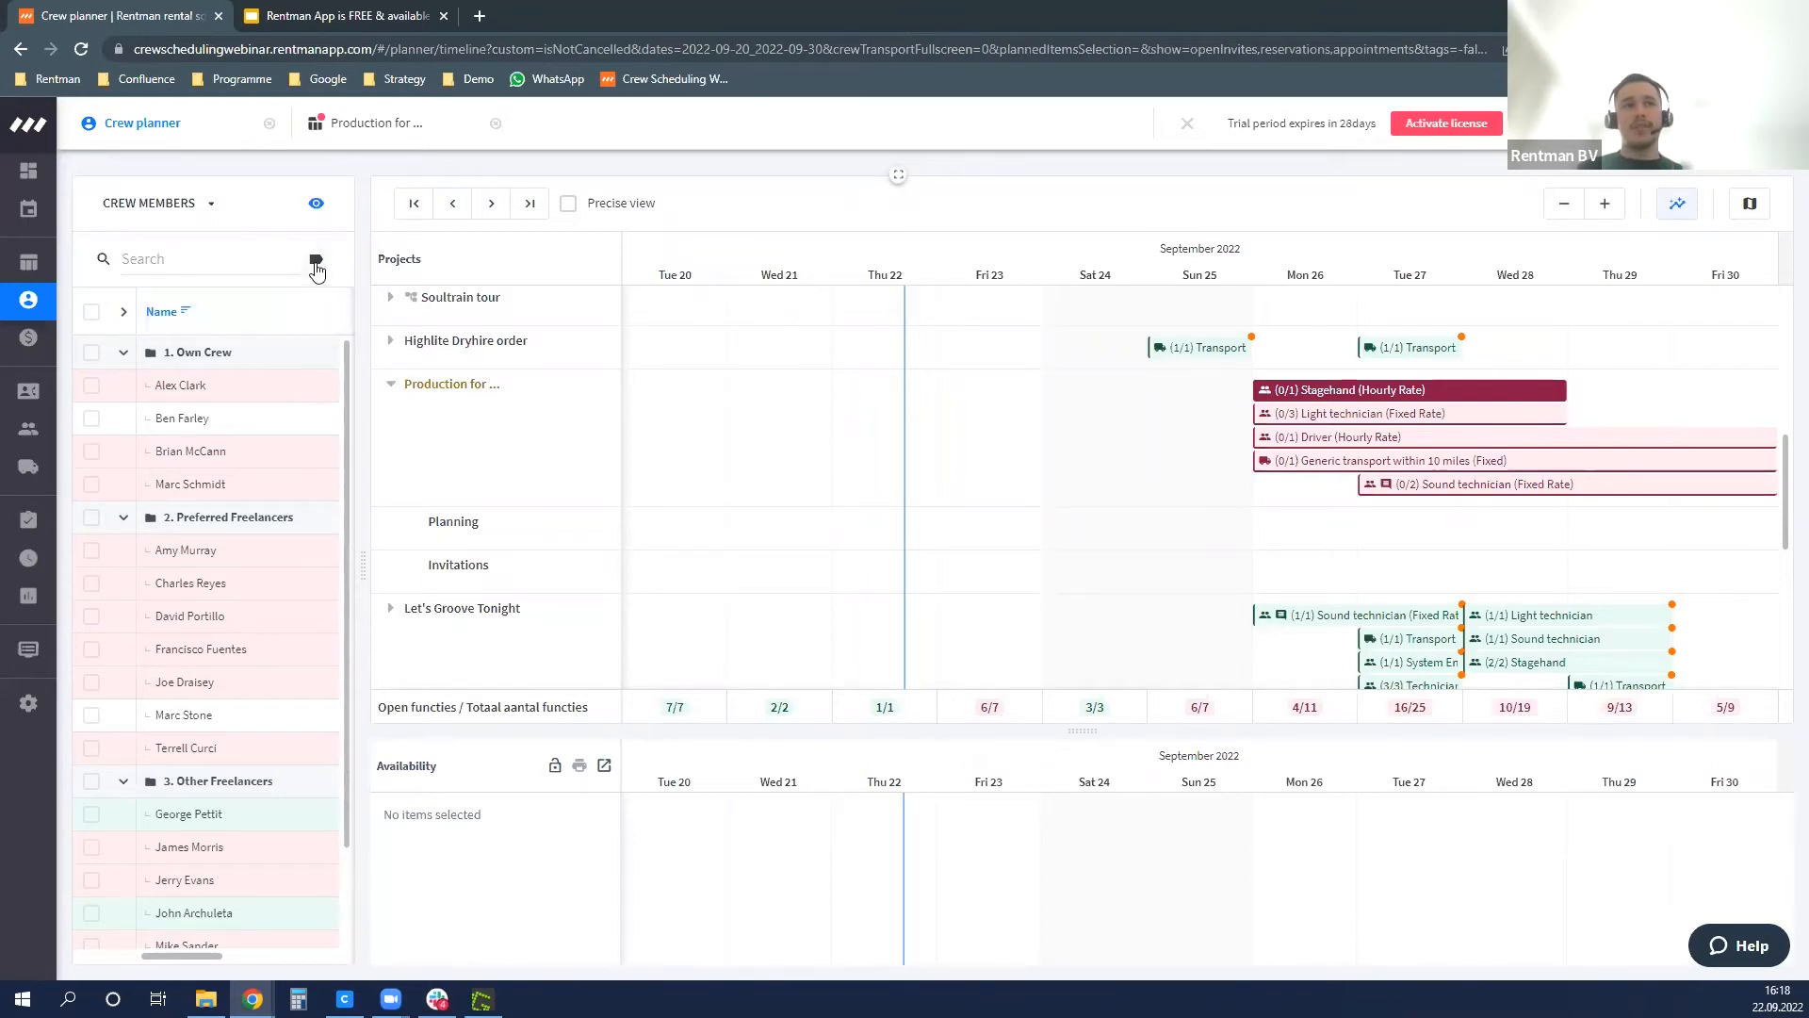
pyautogui.click(316, 263)
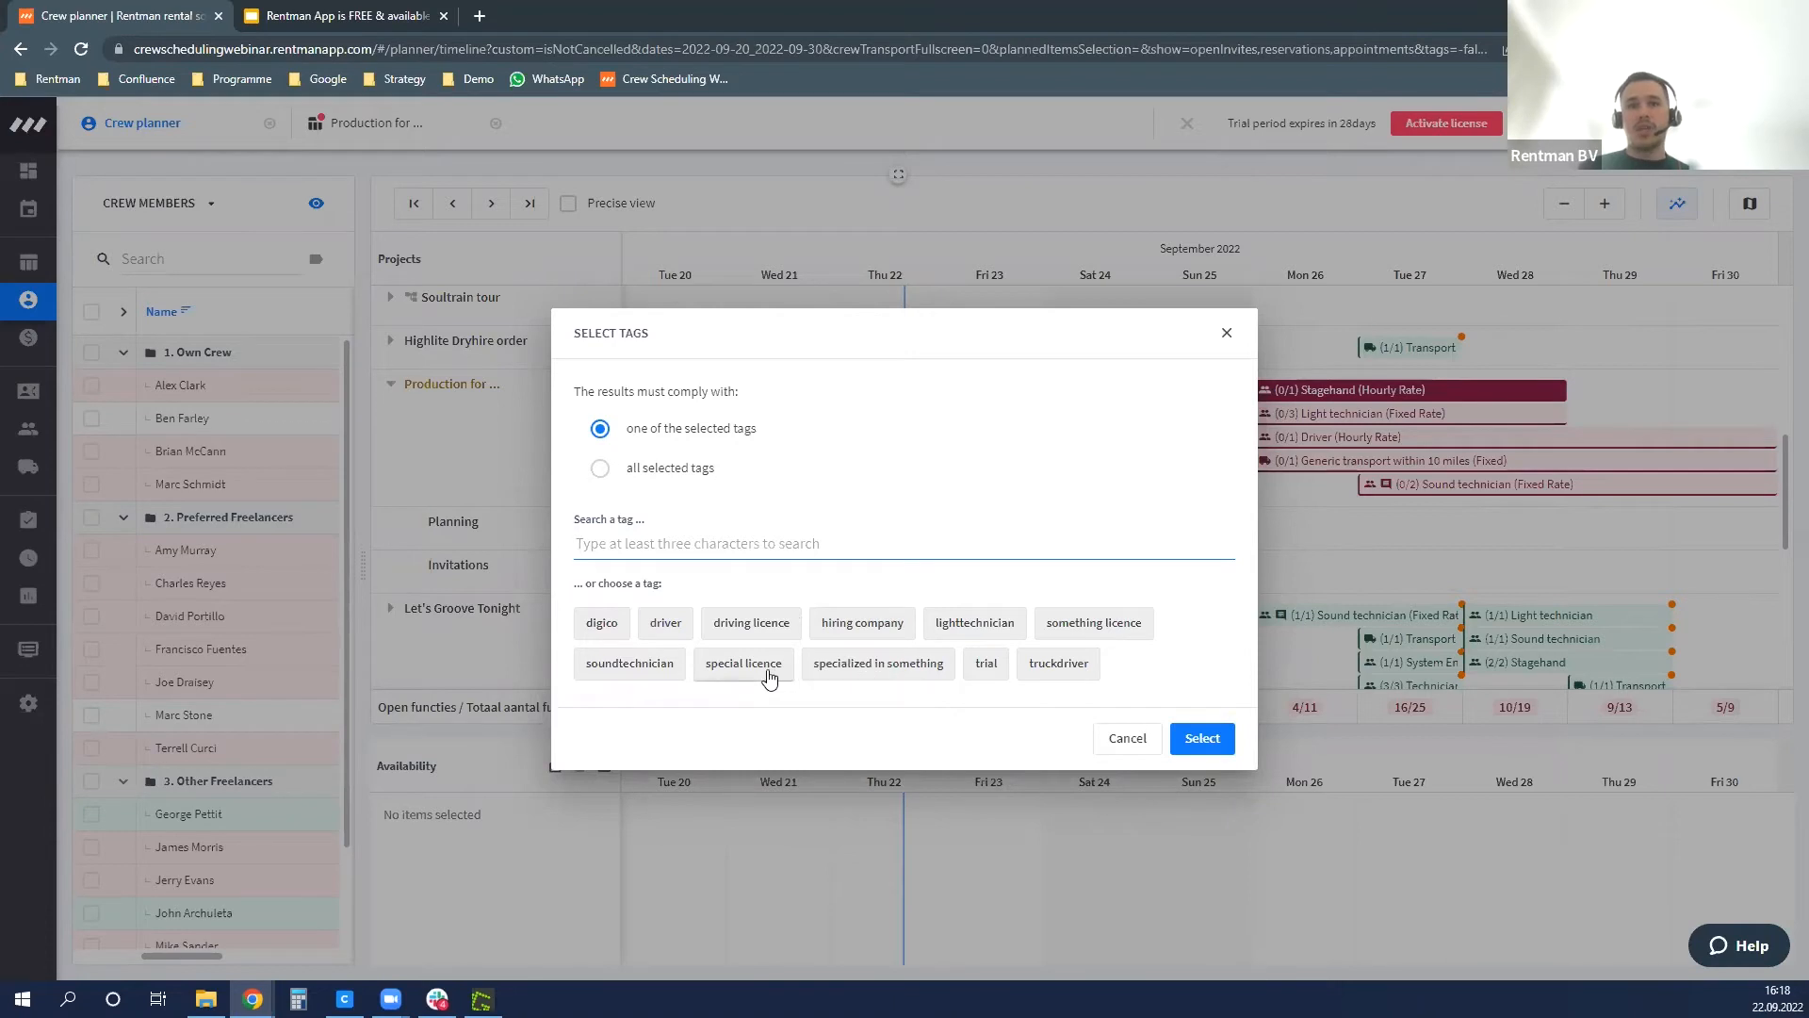
pyautogui.click(853, 671)
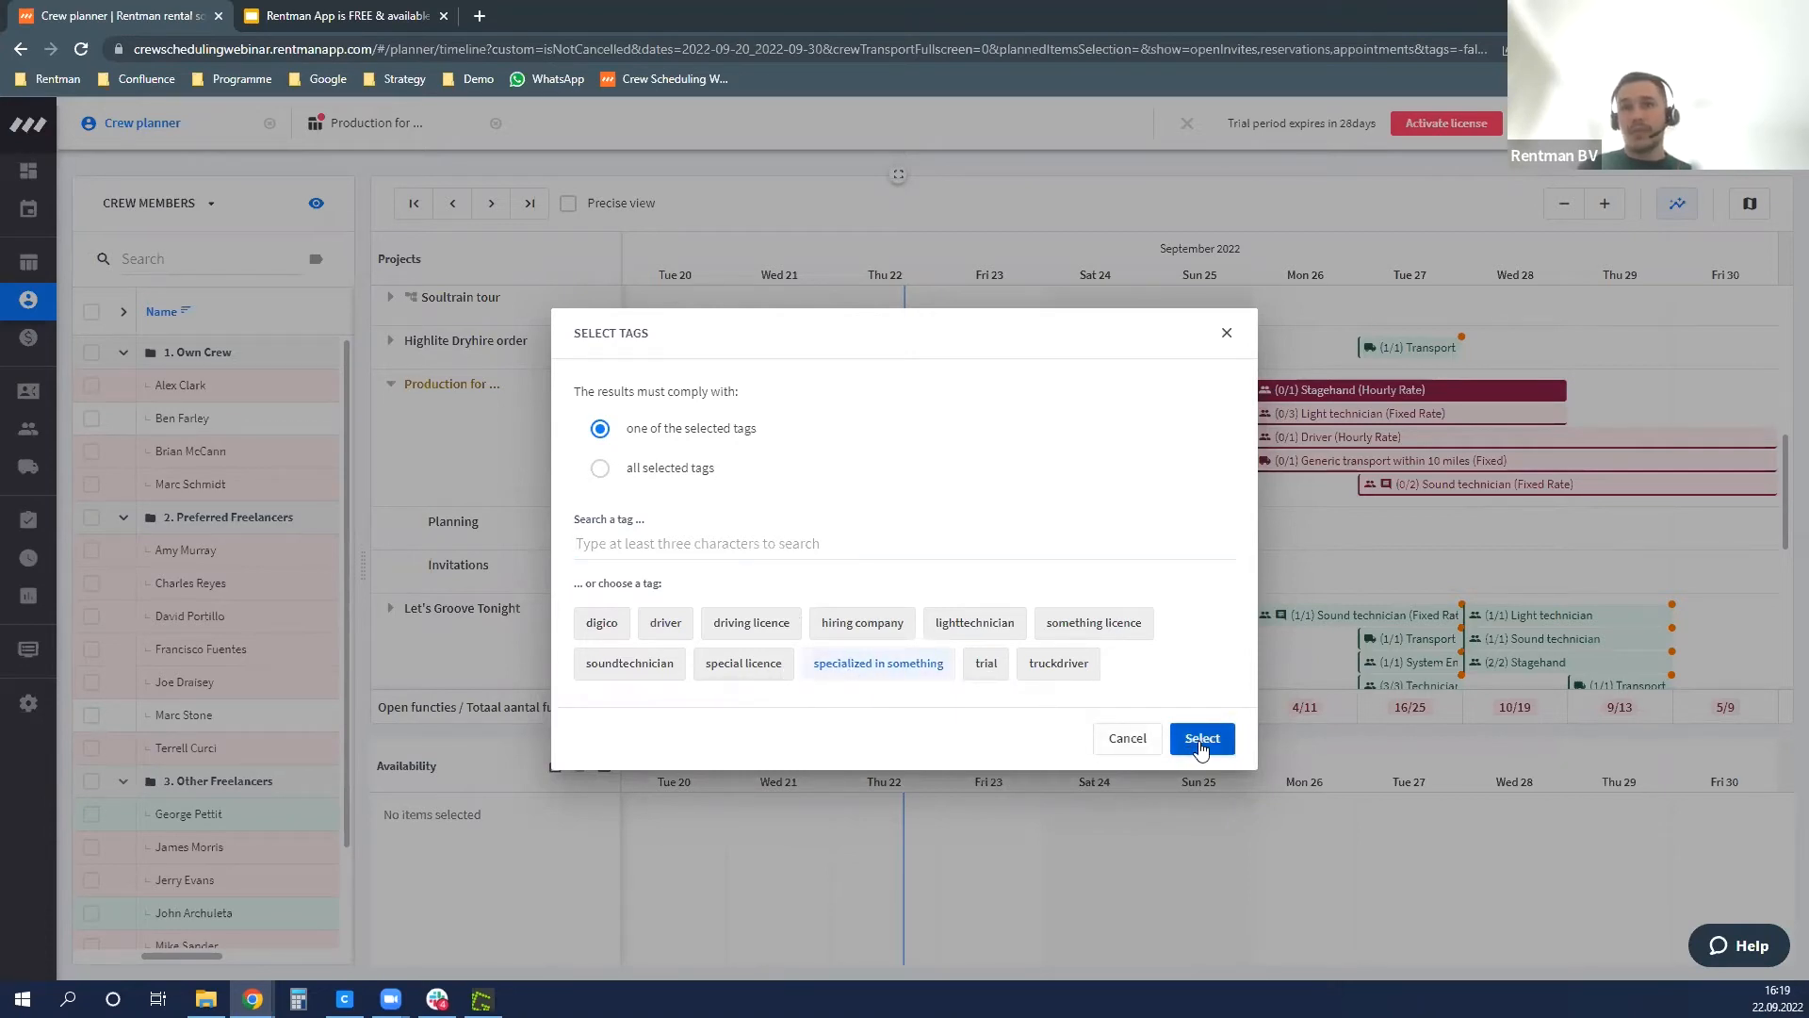
pyautogui.click(1202, 740)
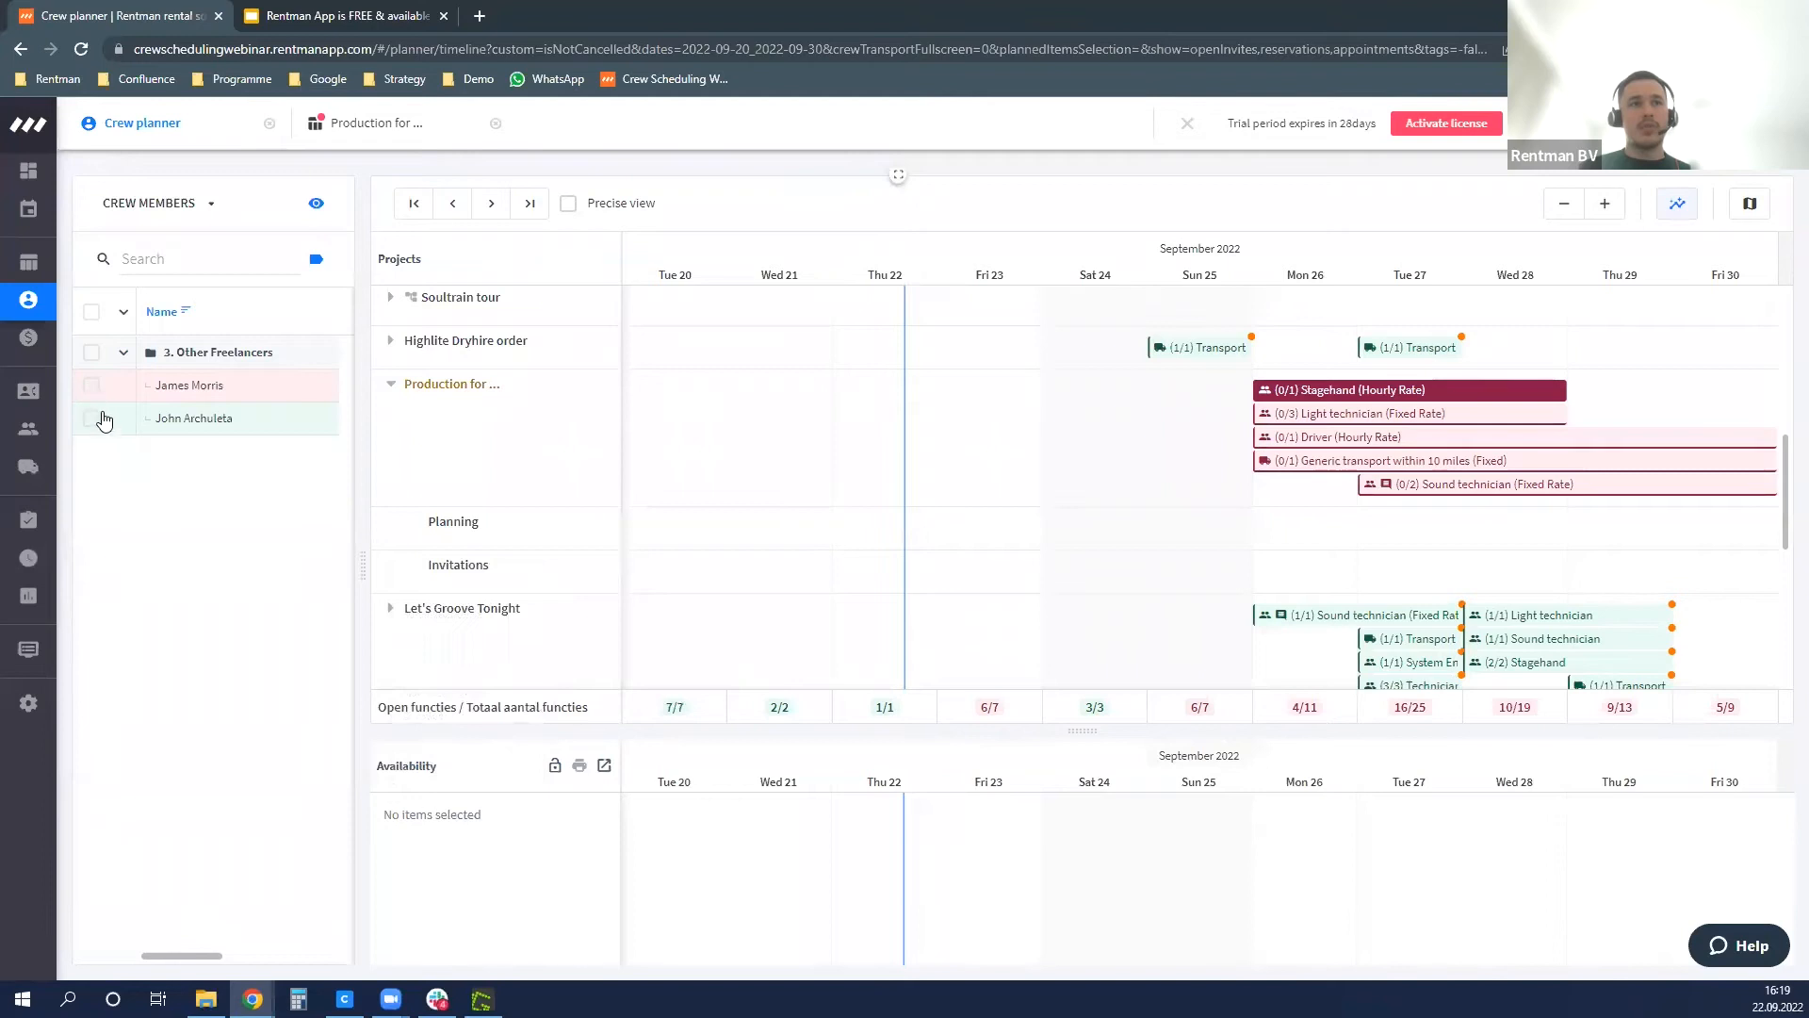
# - Select both crew members and their "3. Other Freelancers" folder, and review their availability on the timeline
pyautogui.click(91, 386)
pyautogui.click(91, 417)
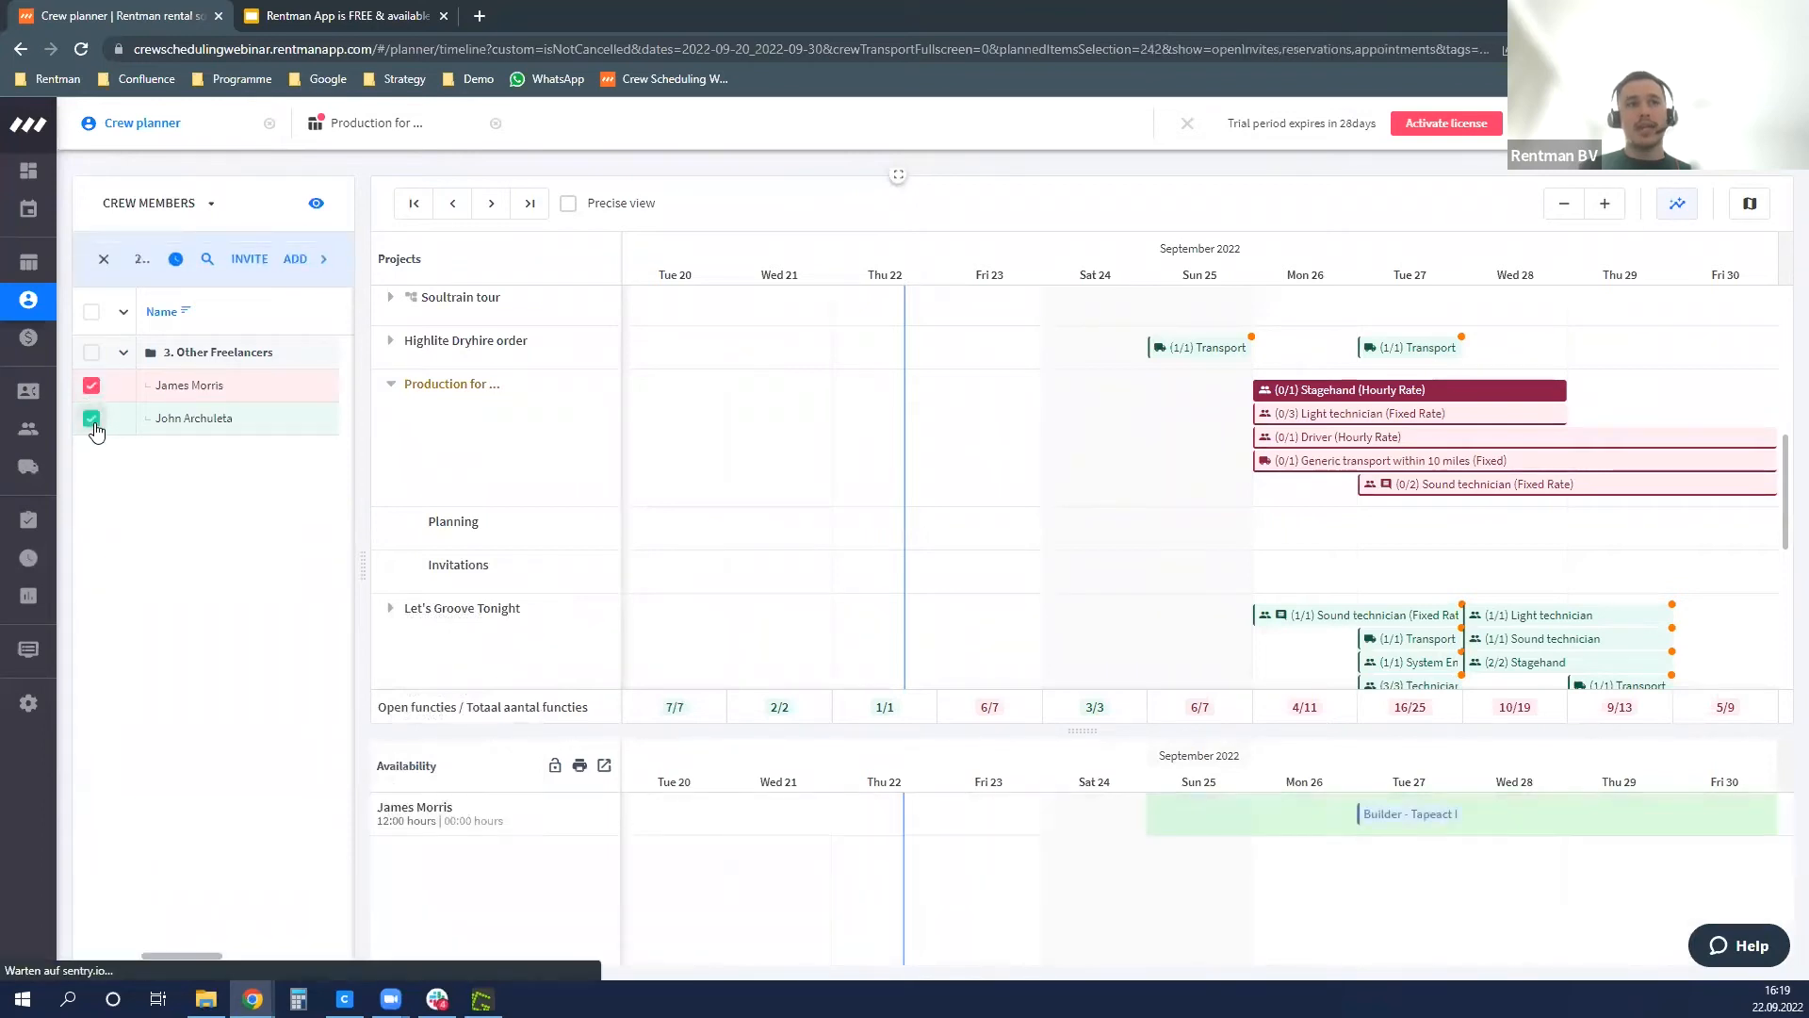
pyautogui.click(91, 352)
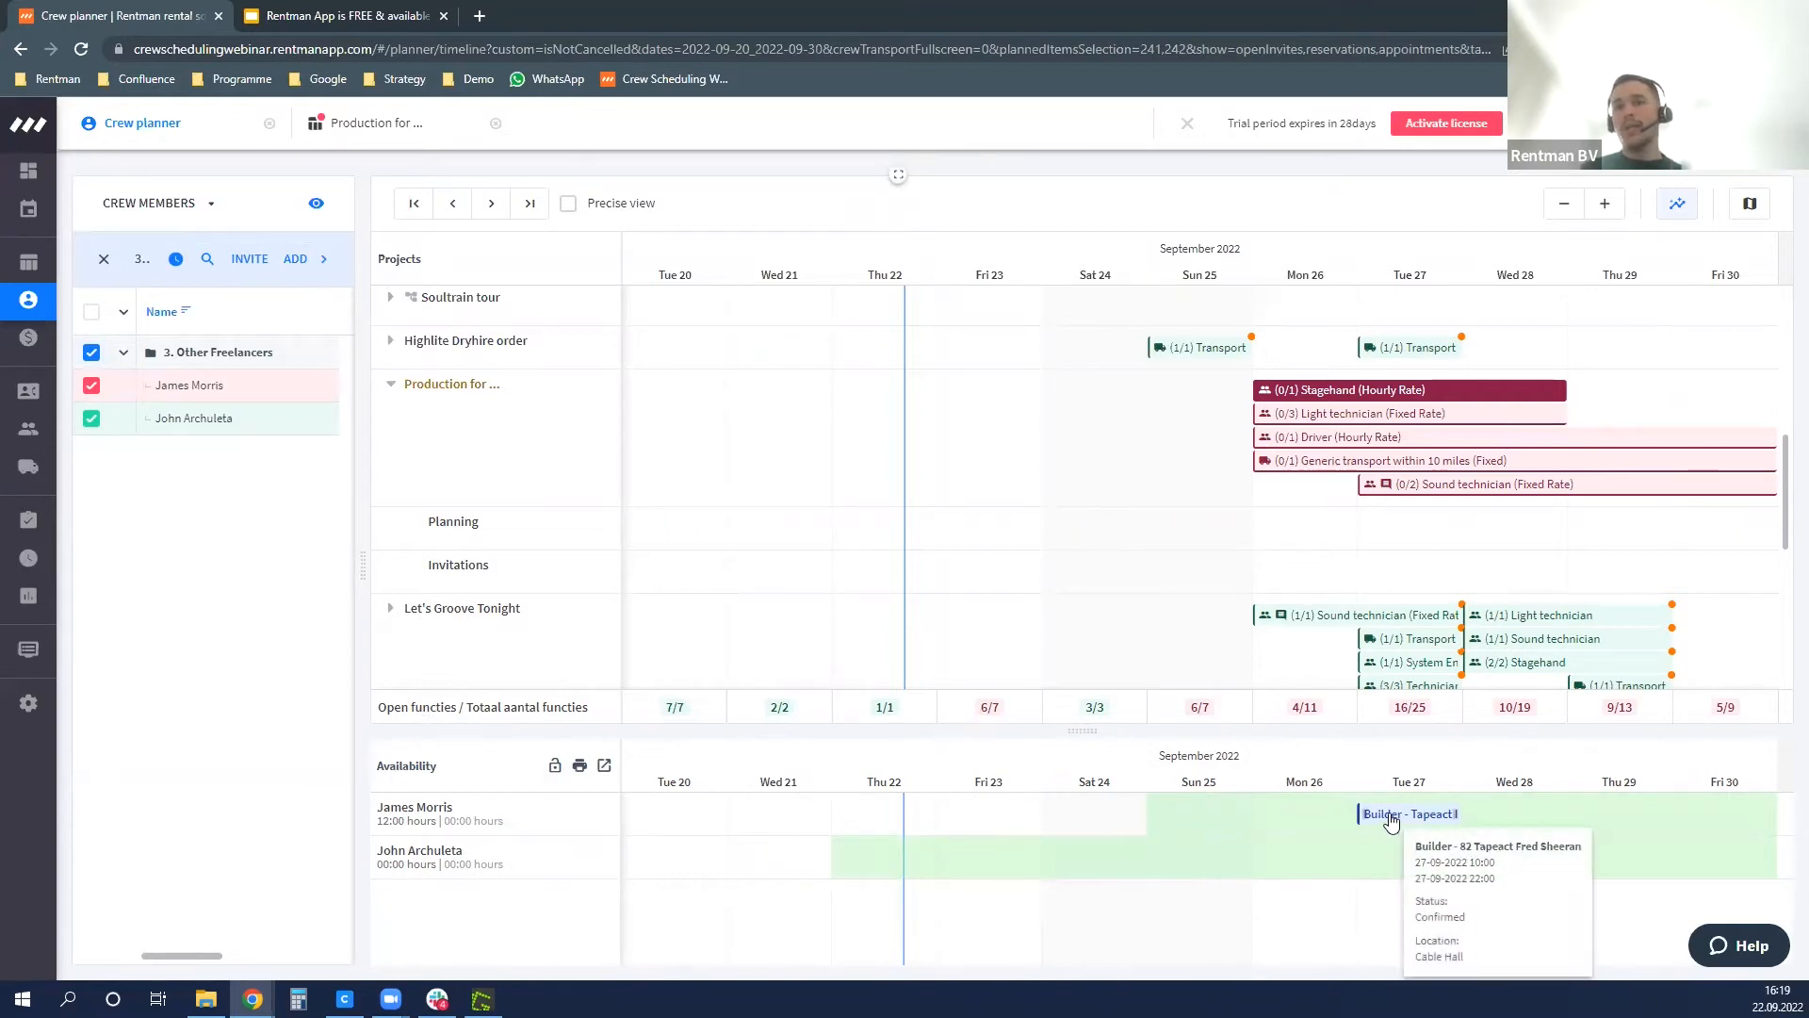
pyautogui.moveTo(1093, 731); pyautogui.dragTo(1098, 594)
pyautogui.moveTo(1404, 679)
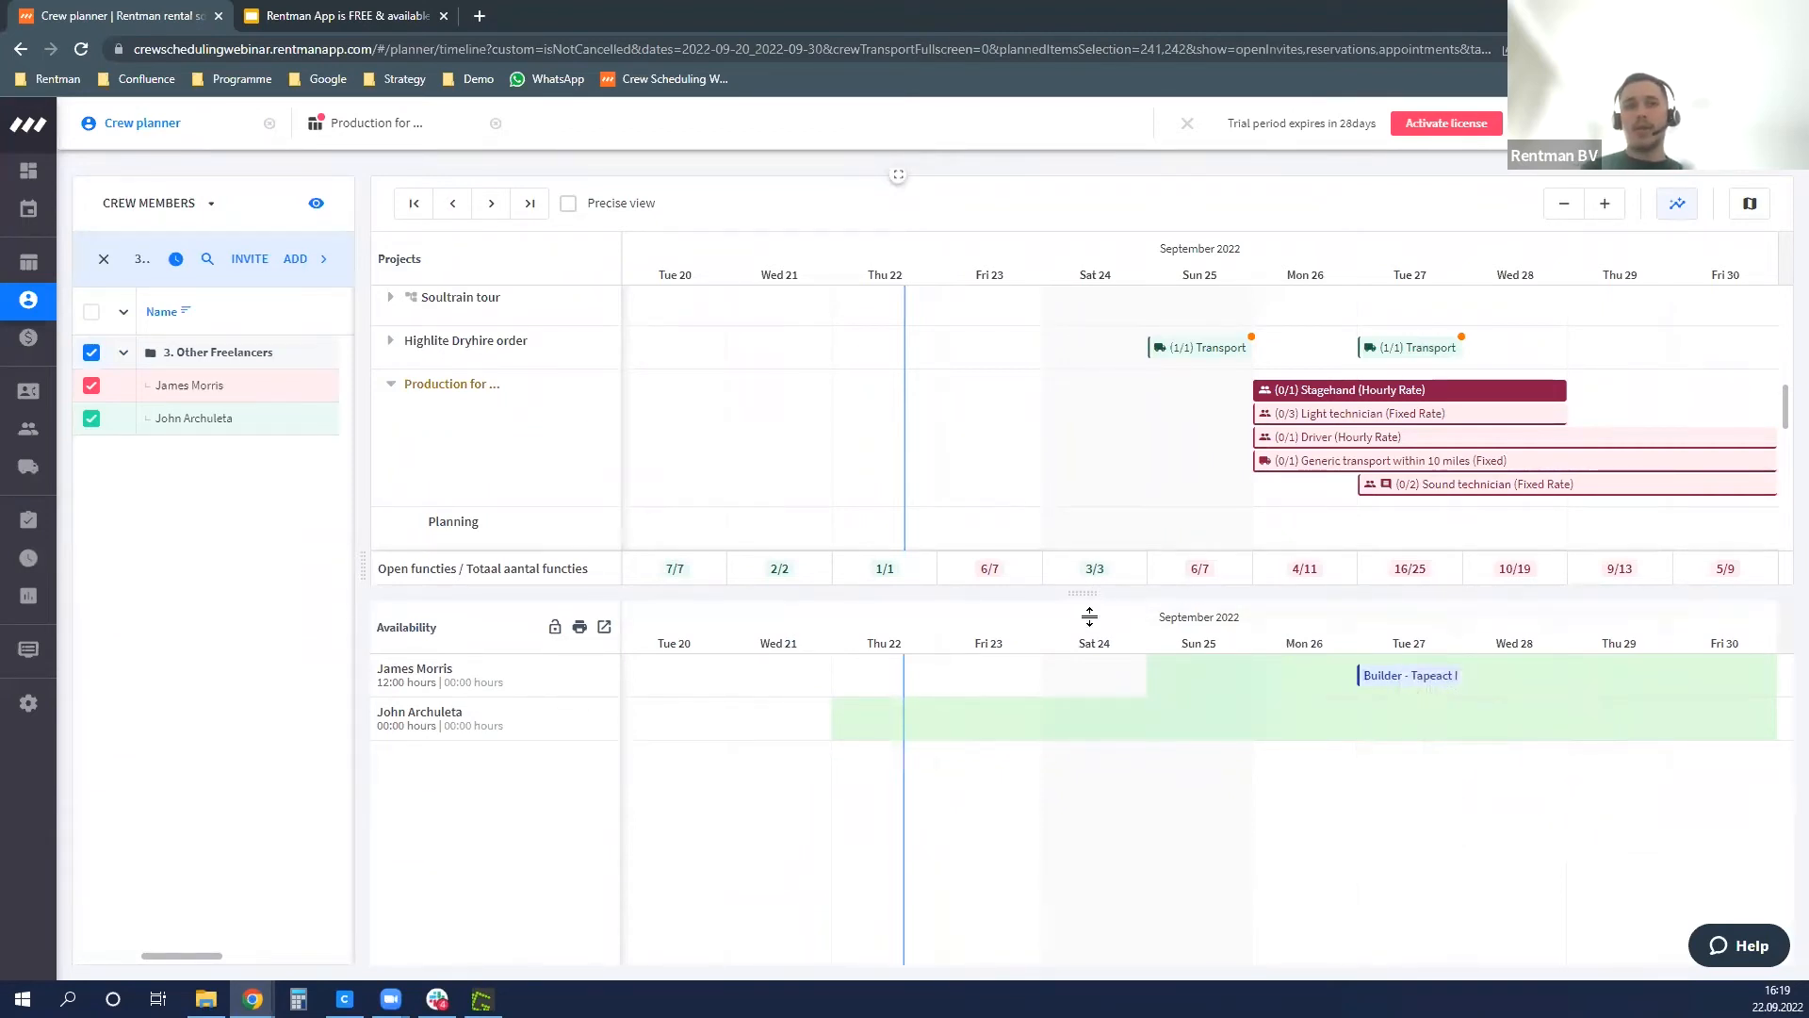
pyautogui.moveTo(1083, 593); pyautogui.dragTo(1108, 709)
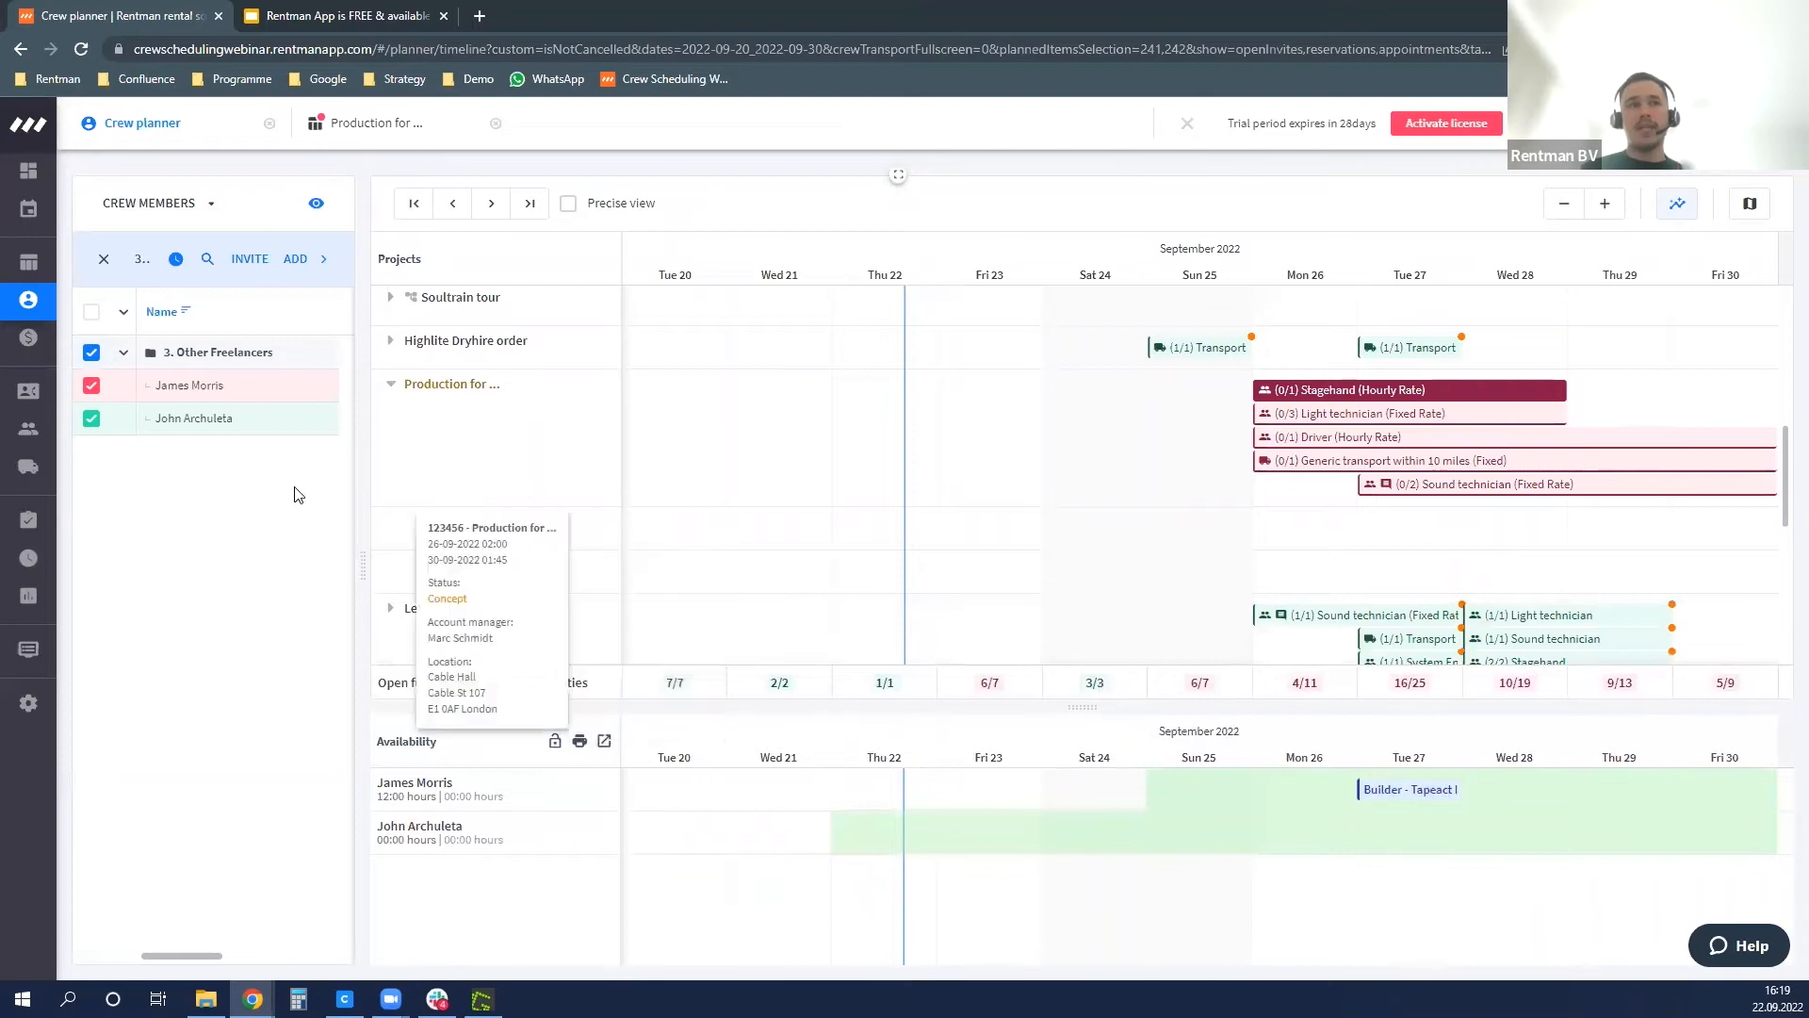
# - Start a Stagehand invitation for the selected crew with type "After confirmation invisibly planned on function" and due date "3 days before the start"
pyautogui.click(250, 262)
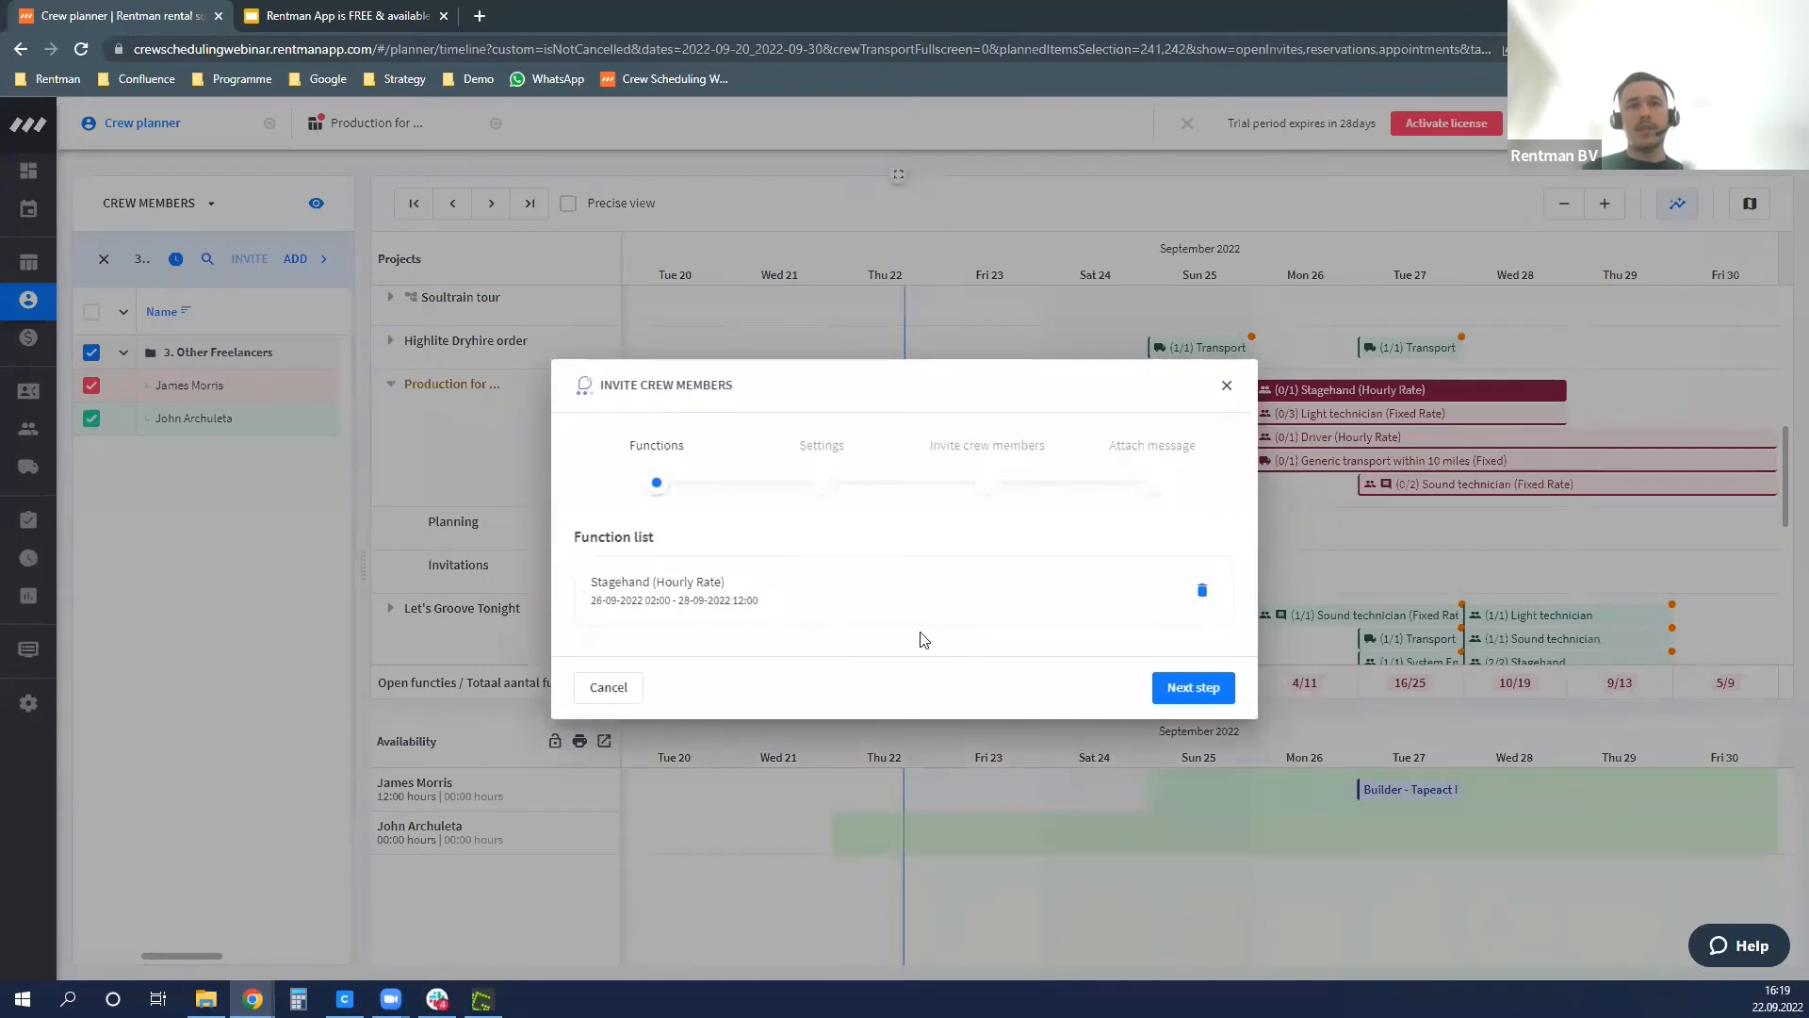
pyautogui.click(1193, 687)
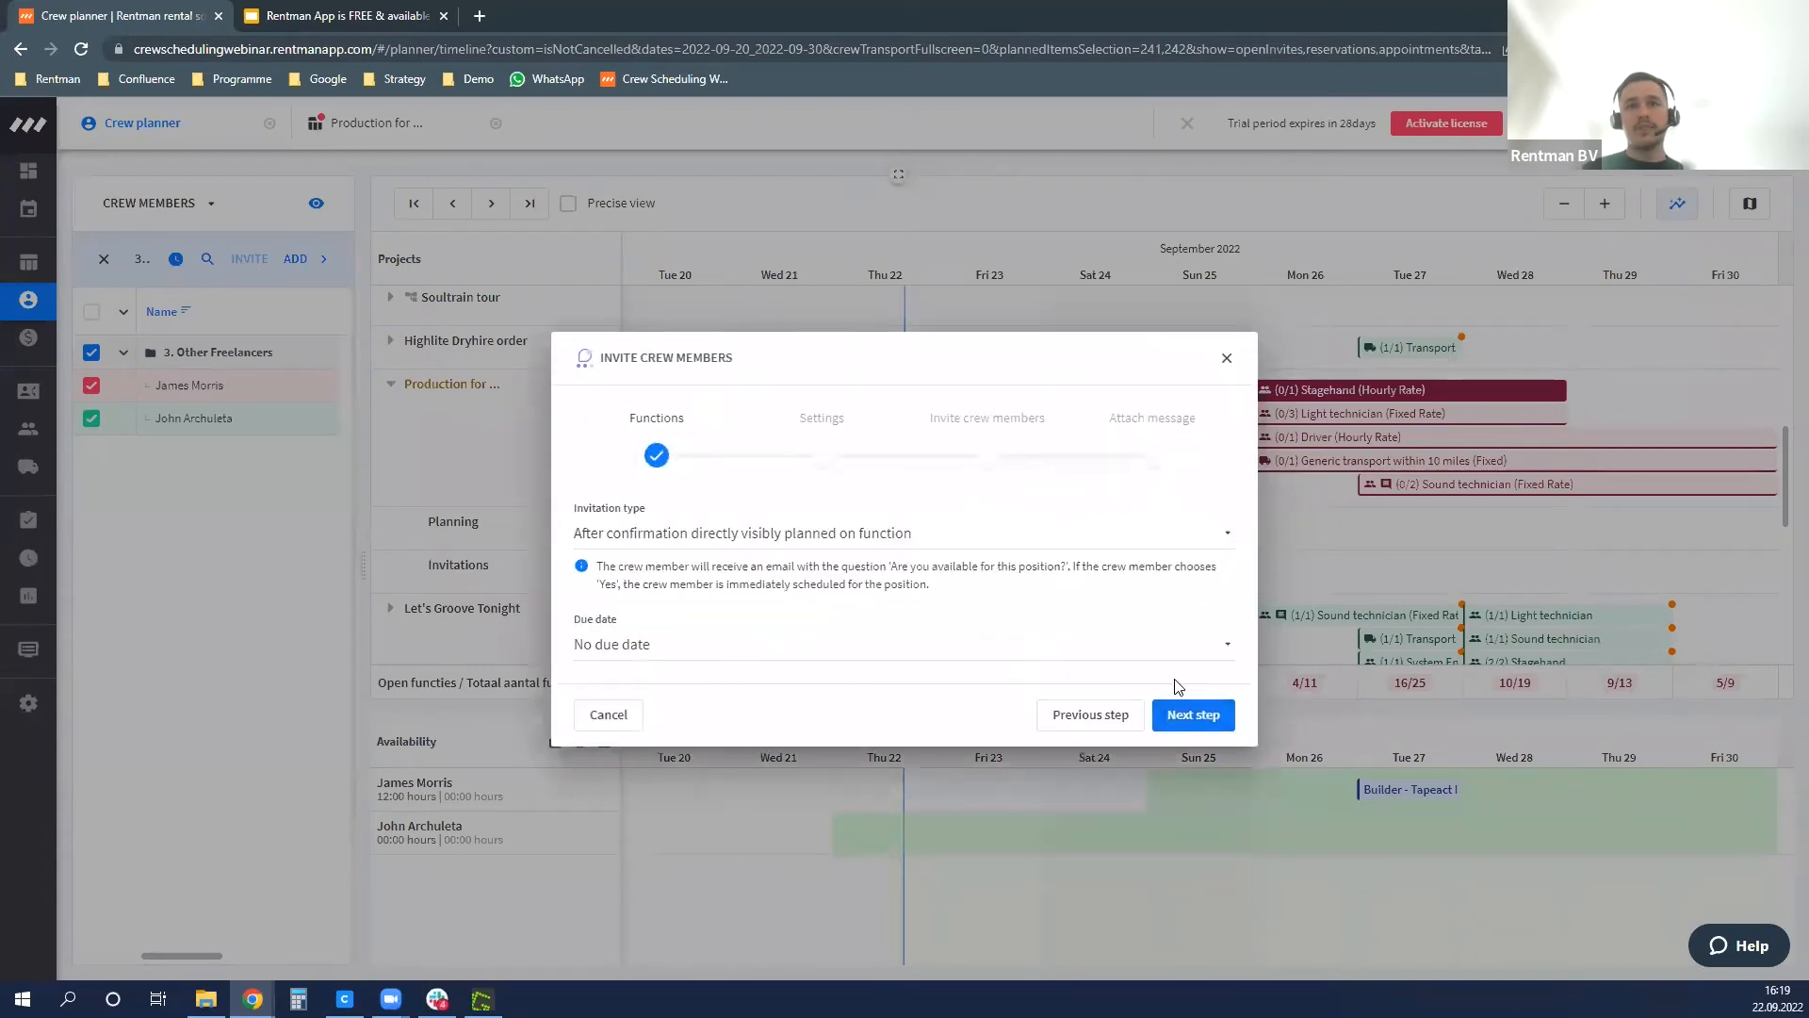
pyautogui.click(785, 544)
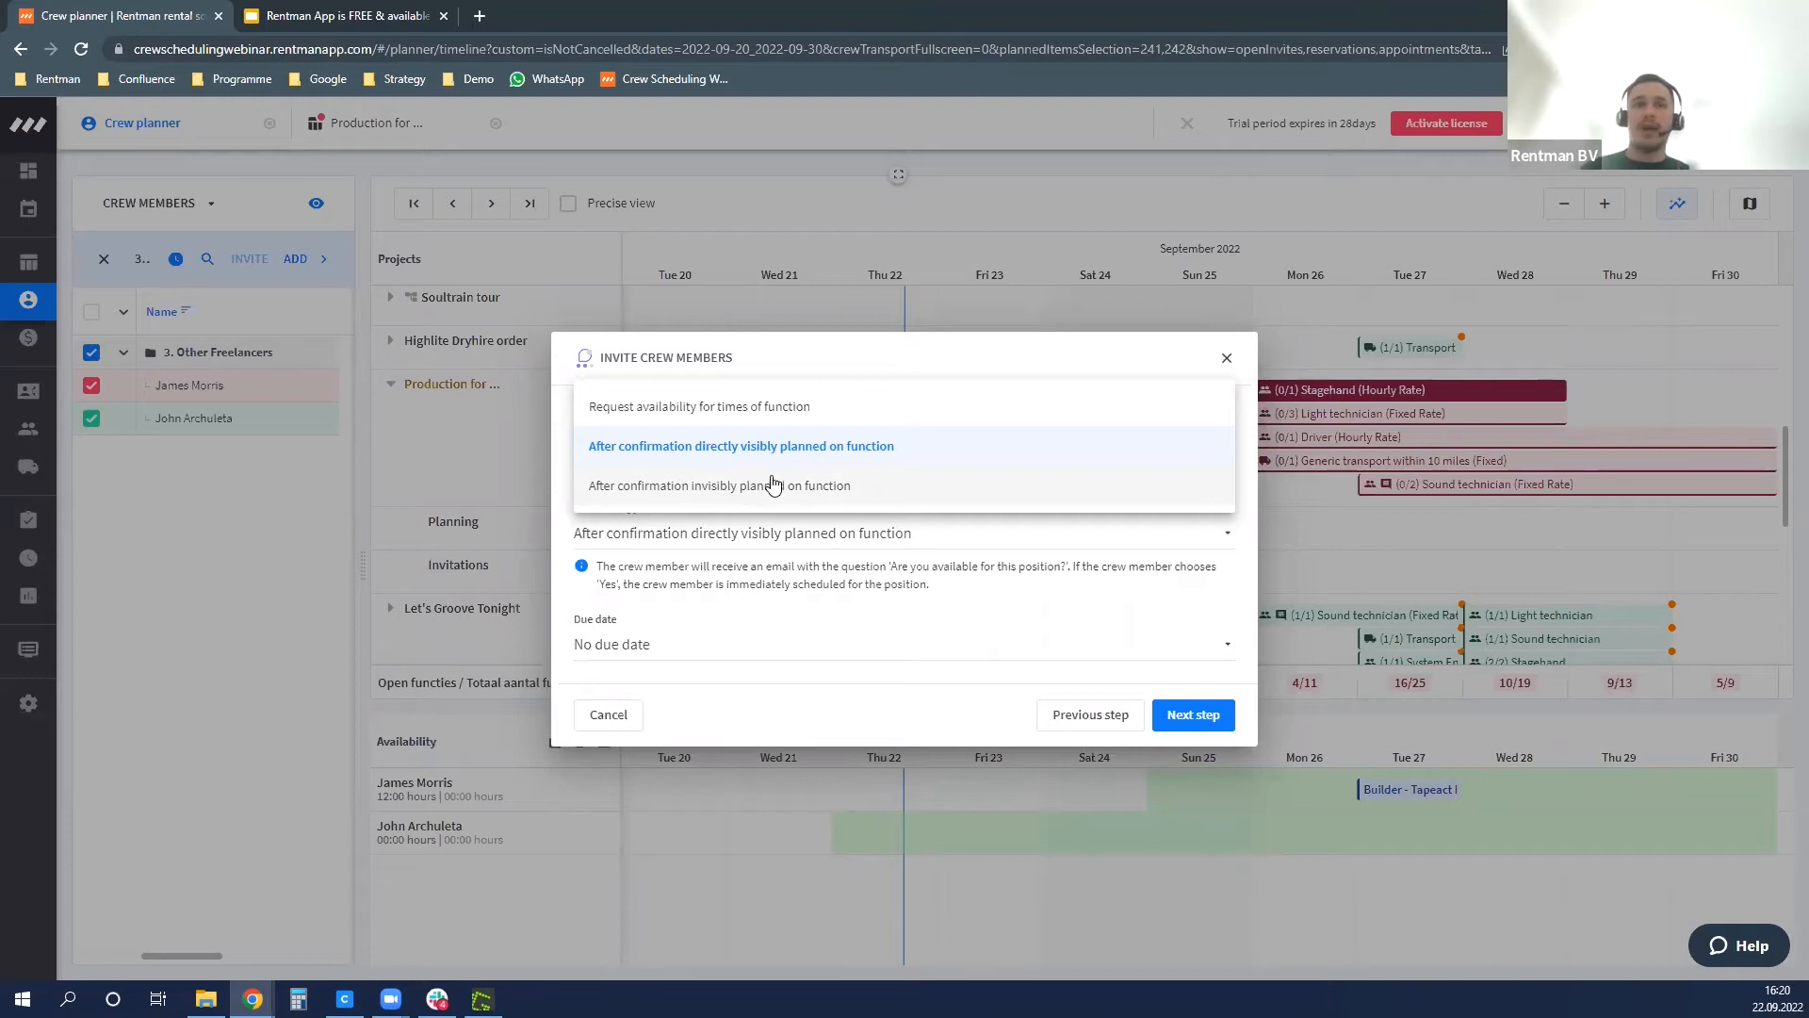
pyautogui.click(862, 484)
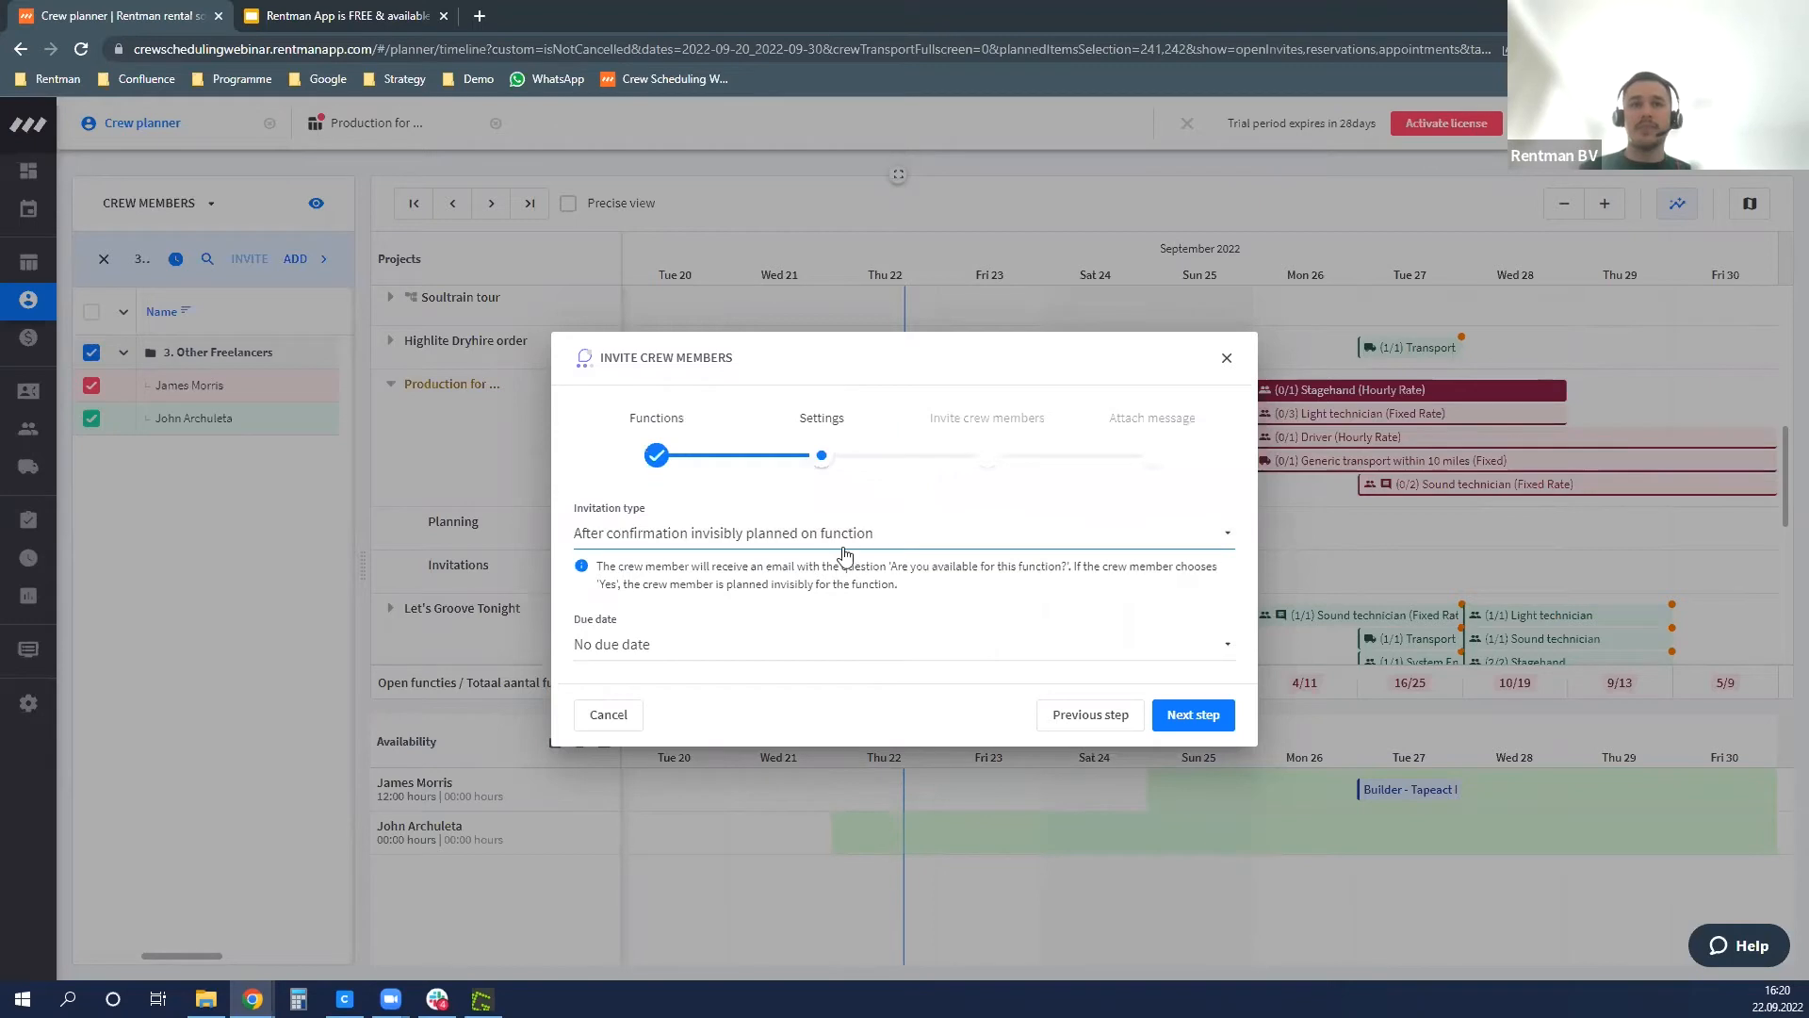
pyautogui.click(719, 644)
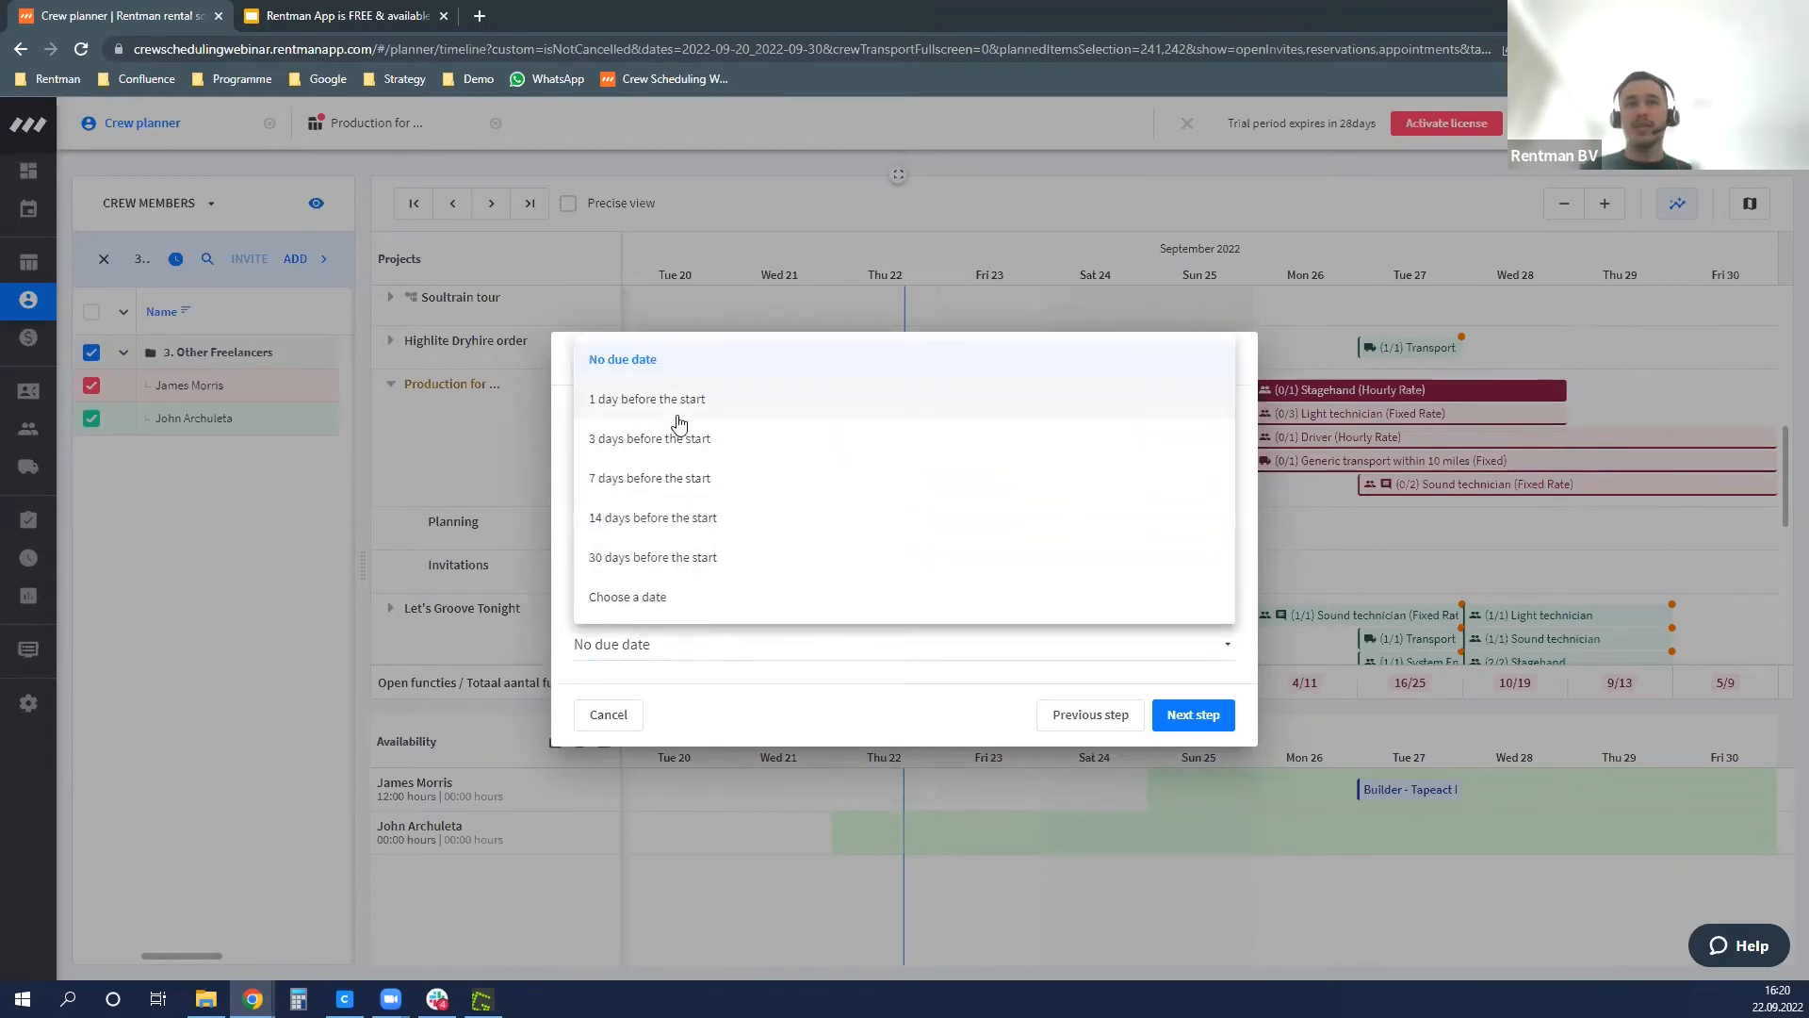
pyautogui.click(693, 441)
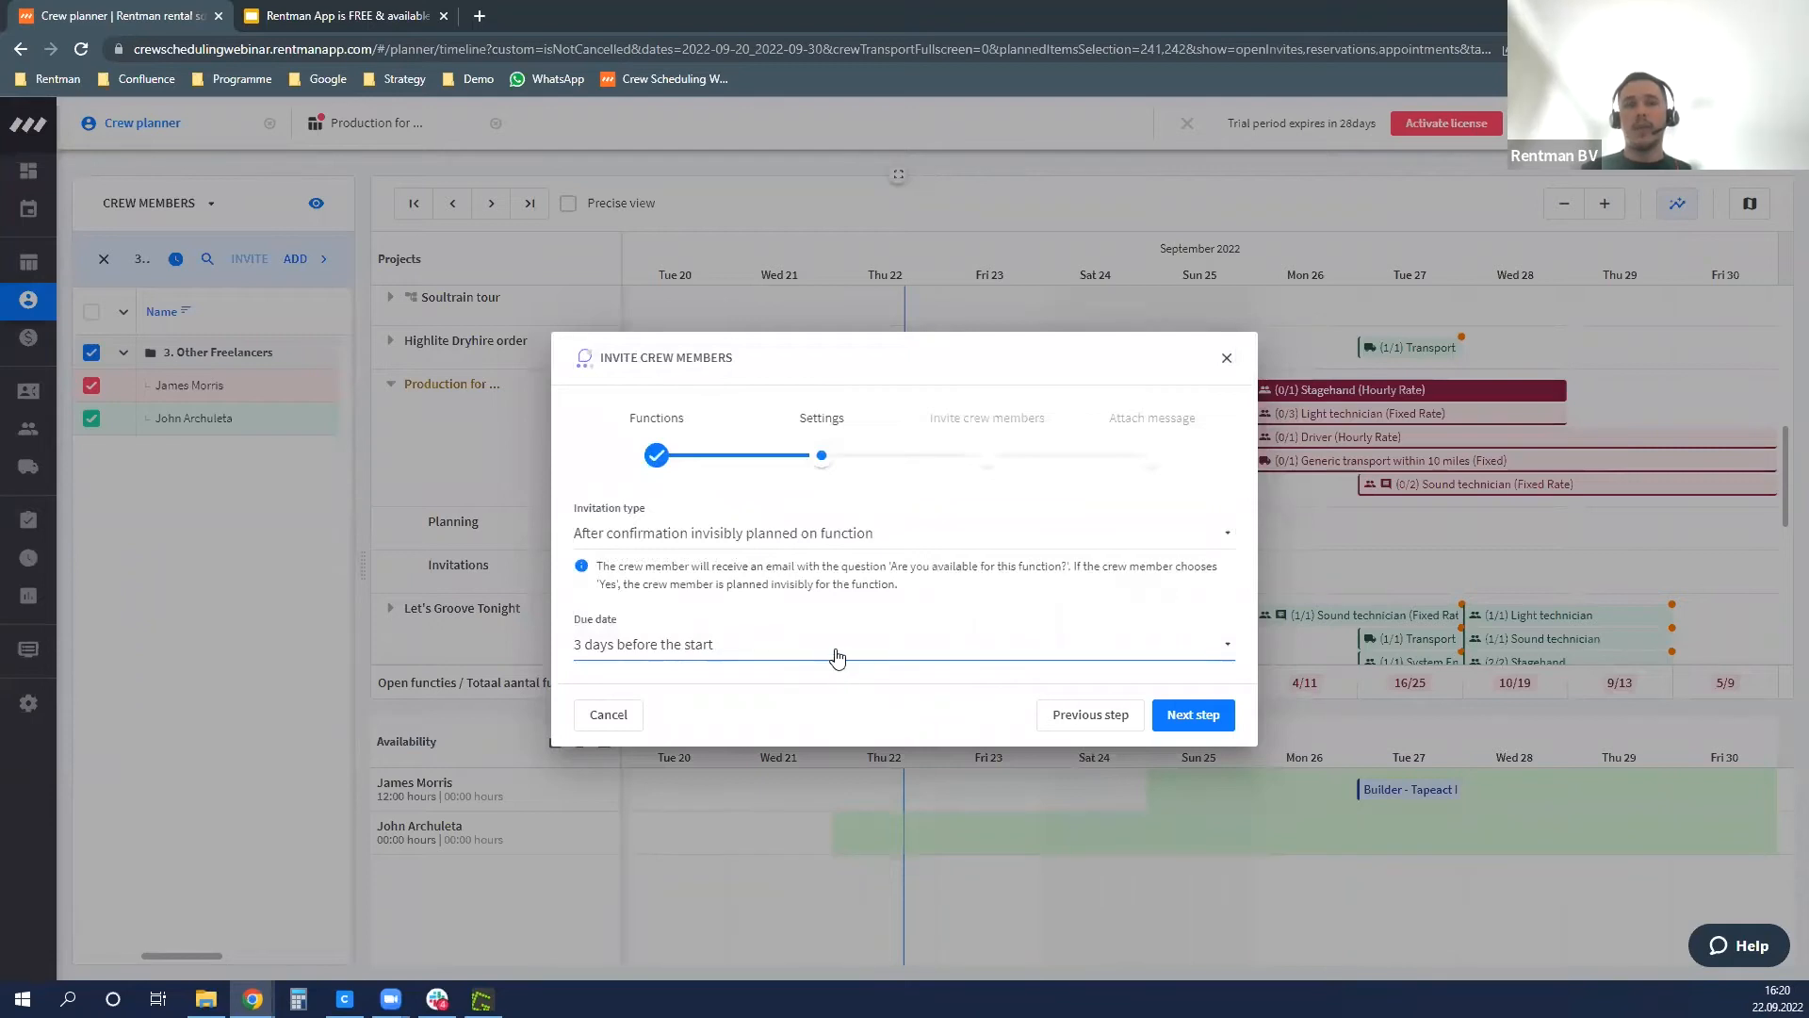
# - Send the invitation to both selected freelancers without an attached message, review the planned invitations and clear the crew selection
pyautogui.click(1178, 716)
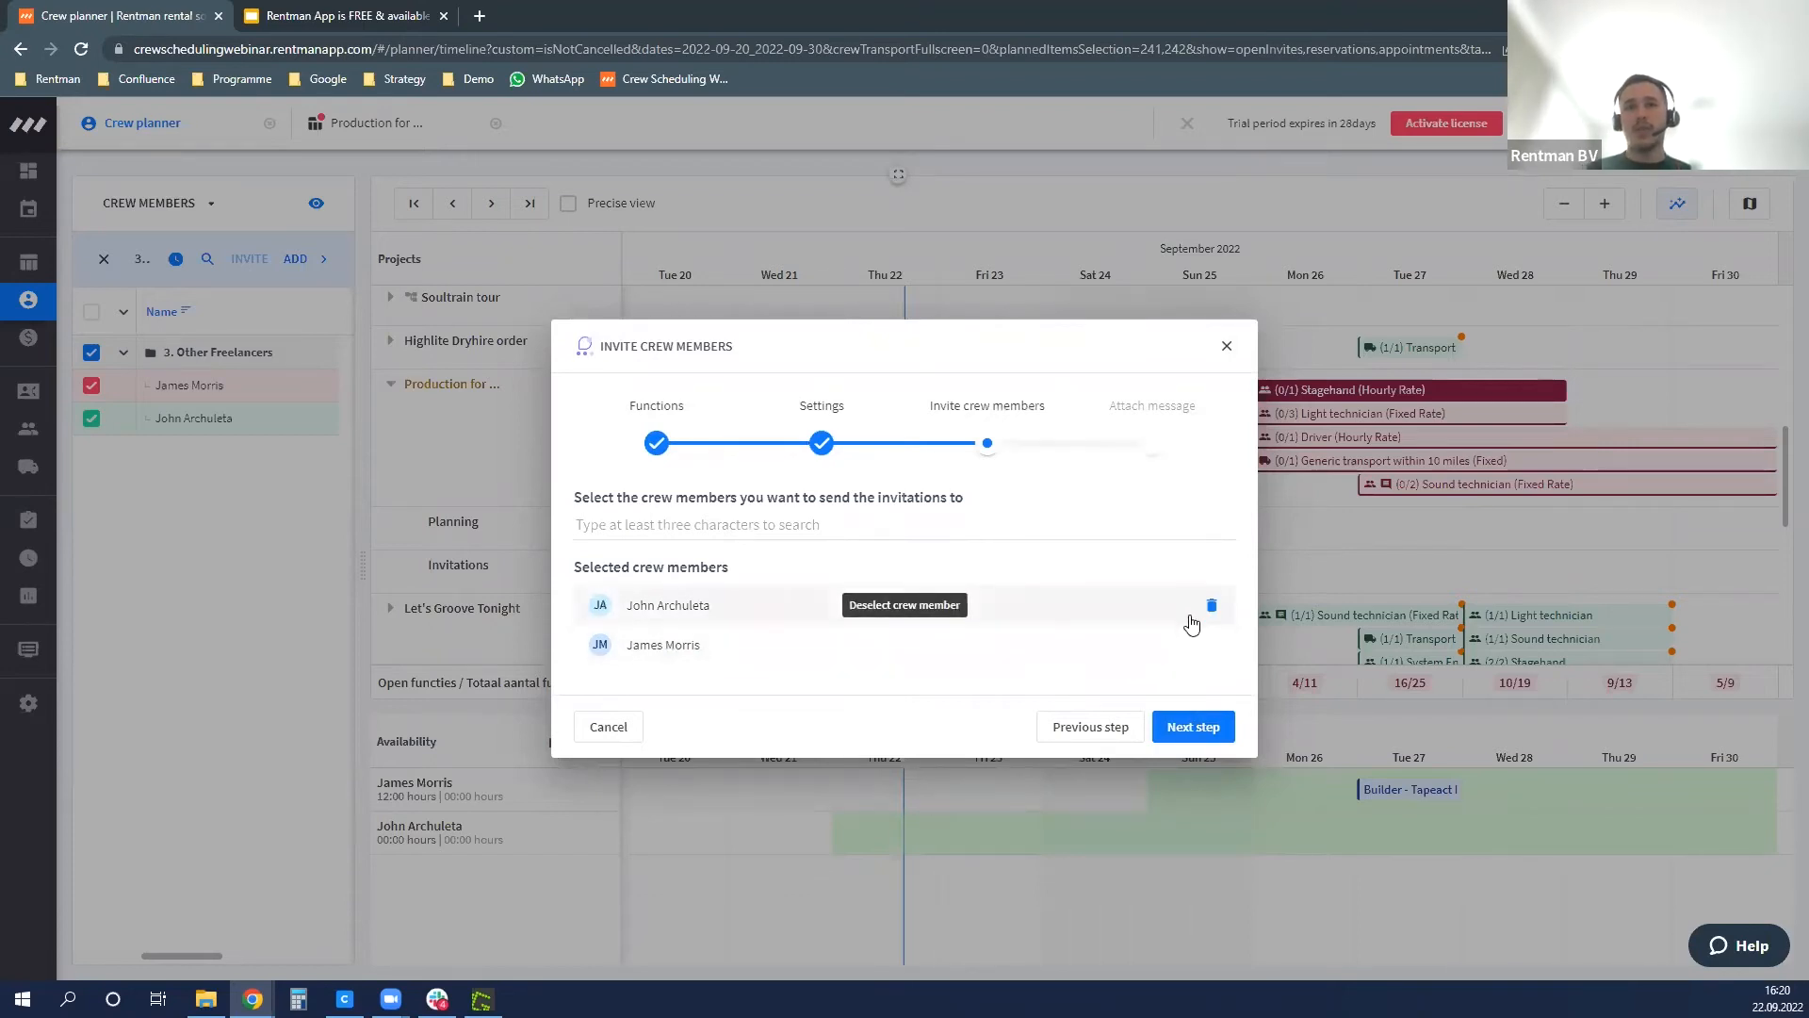
pyautogui.click(1193, 727)
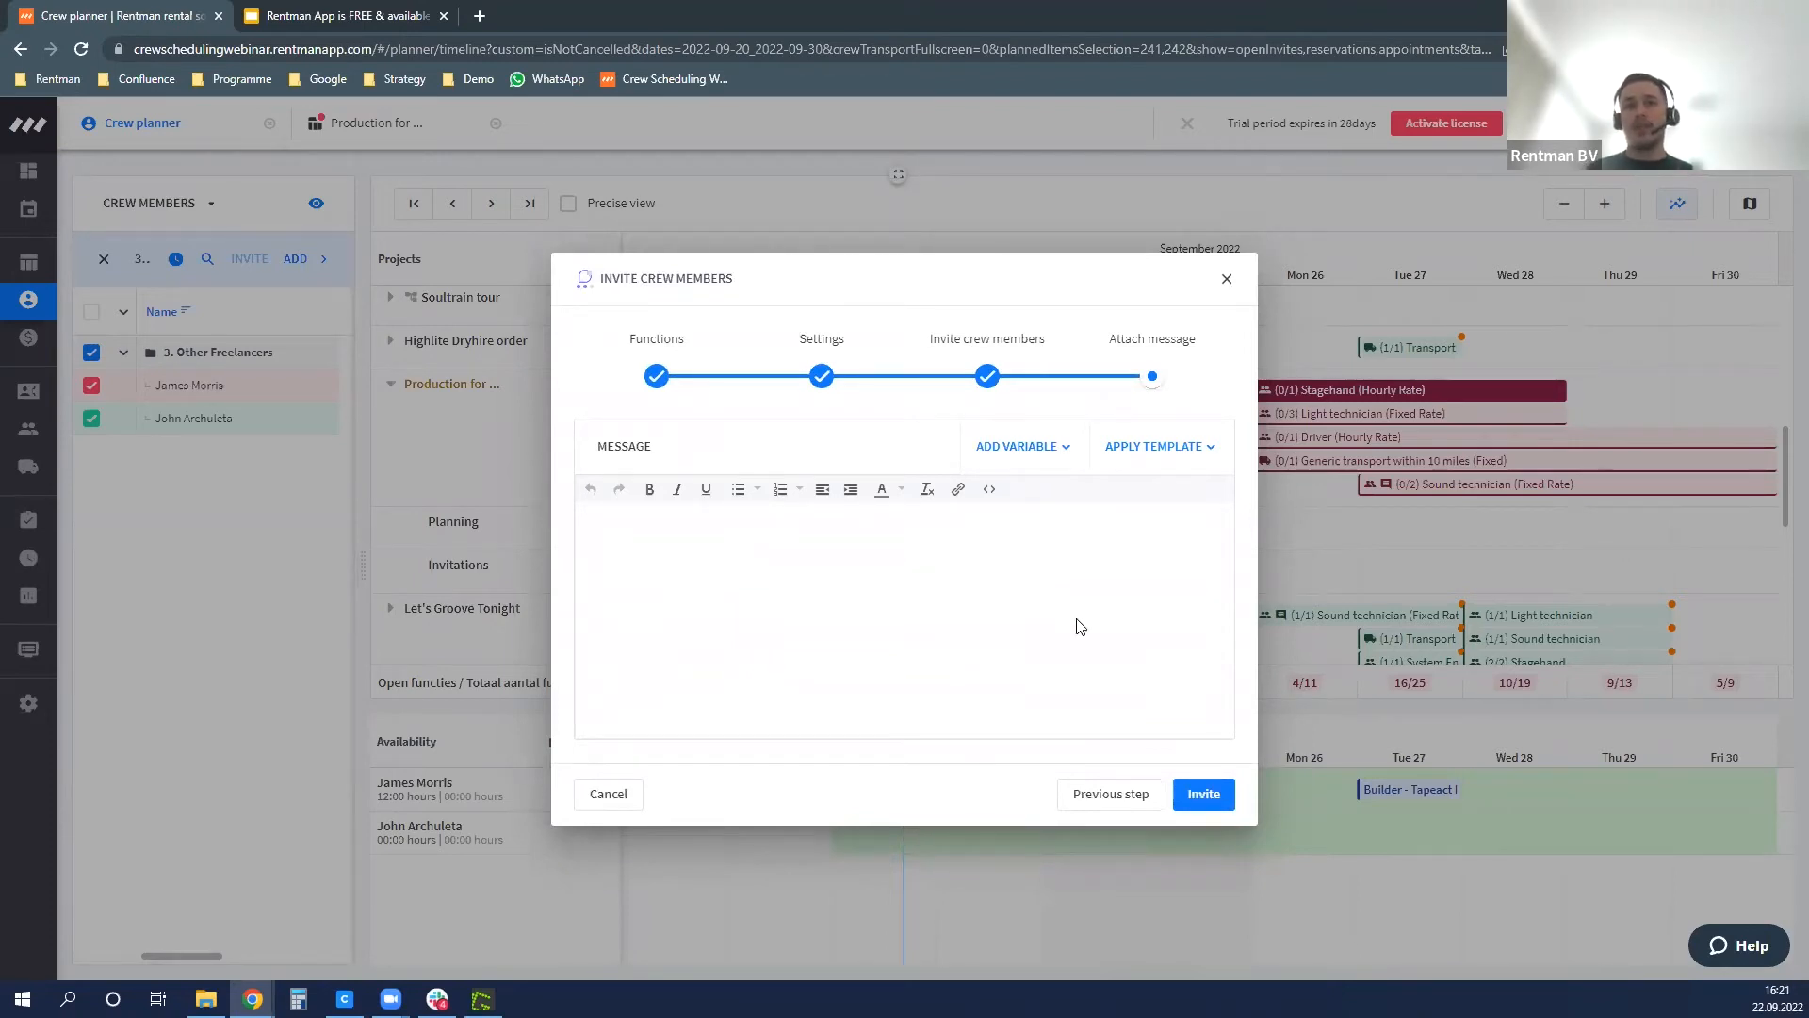
pyautogui.click(1206, 798)
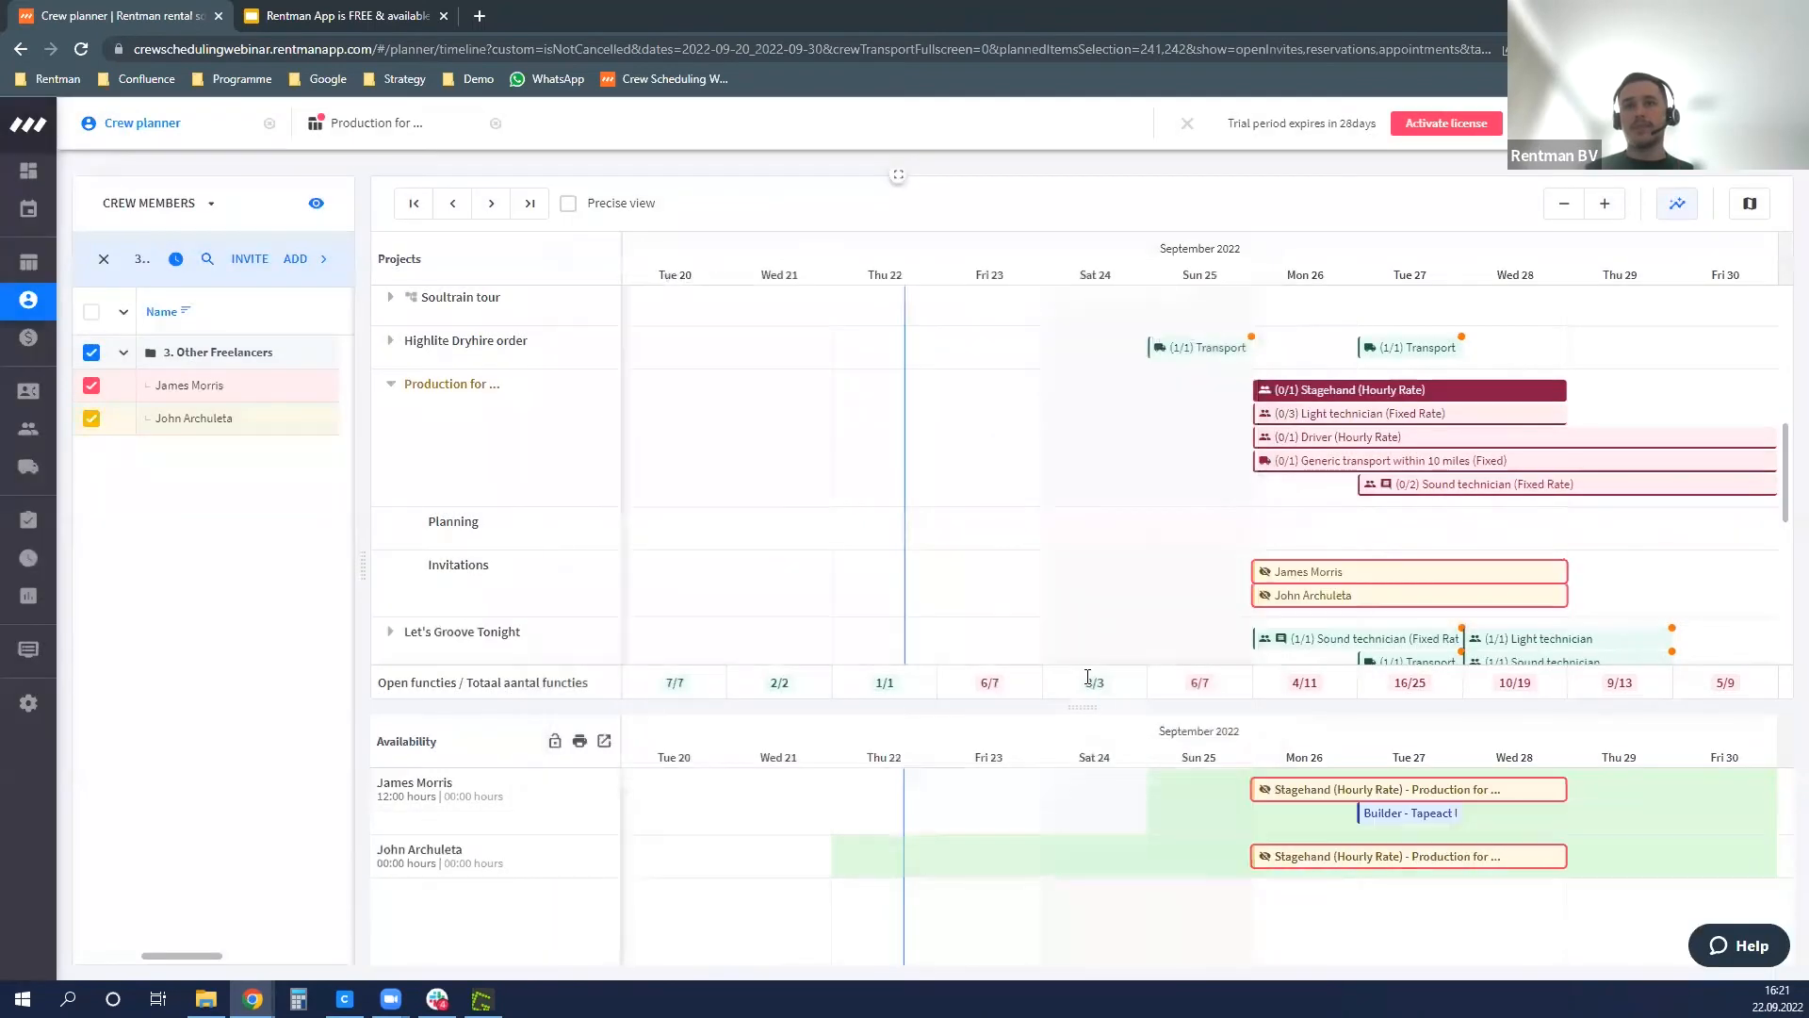
pyautogui.moveTo(1272, 579)
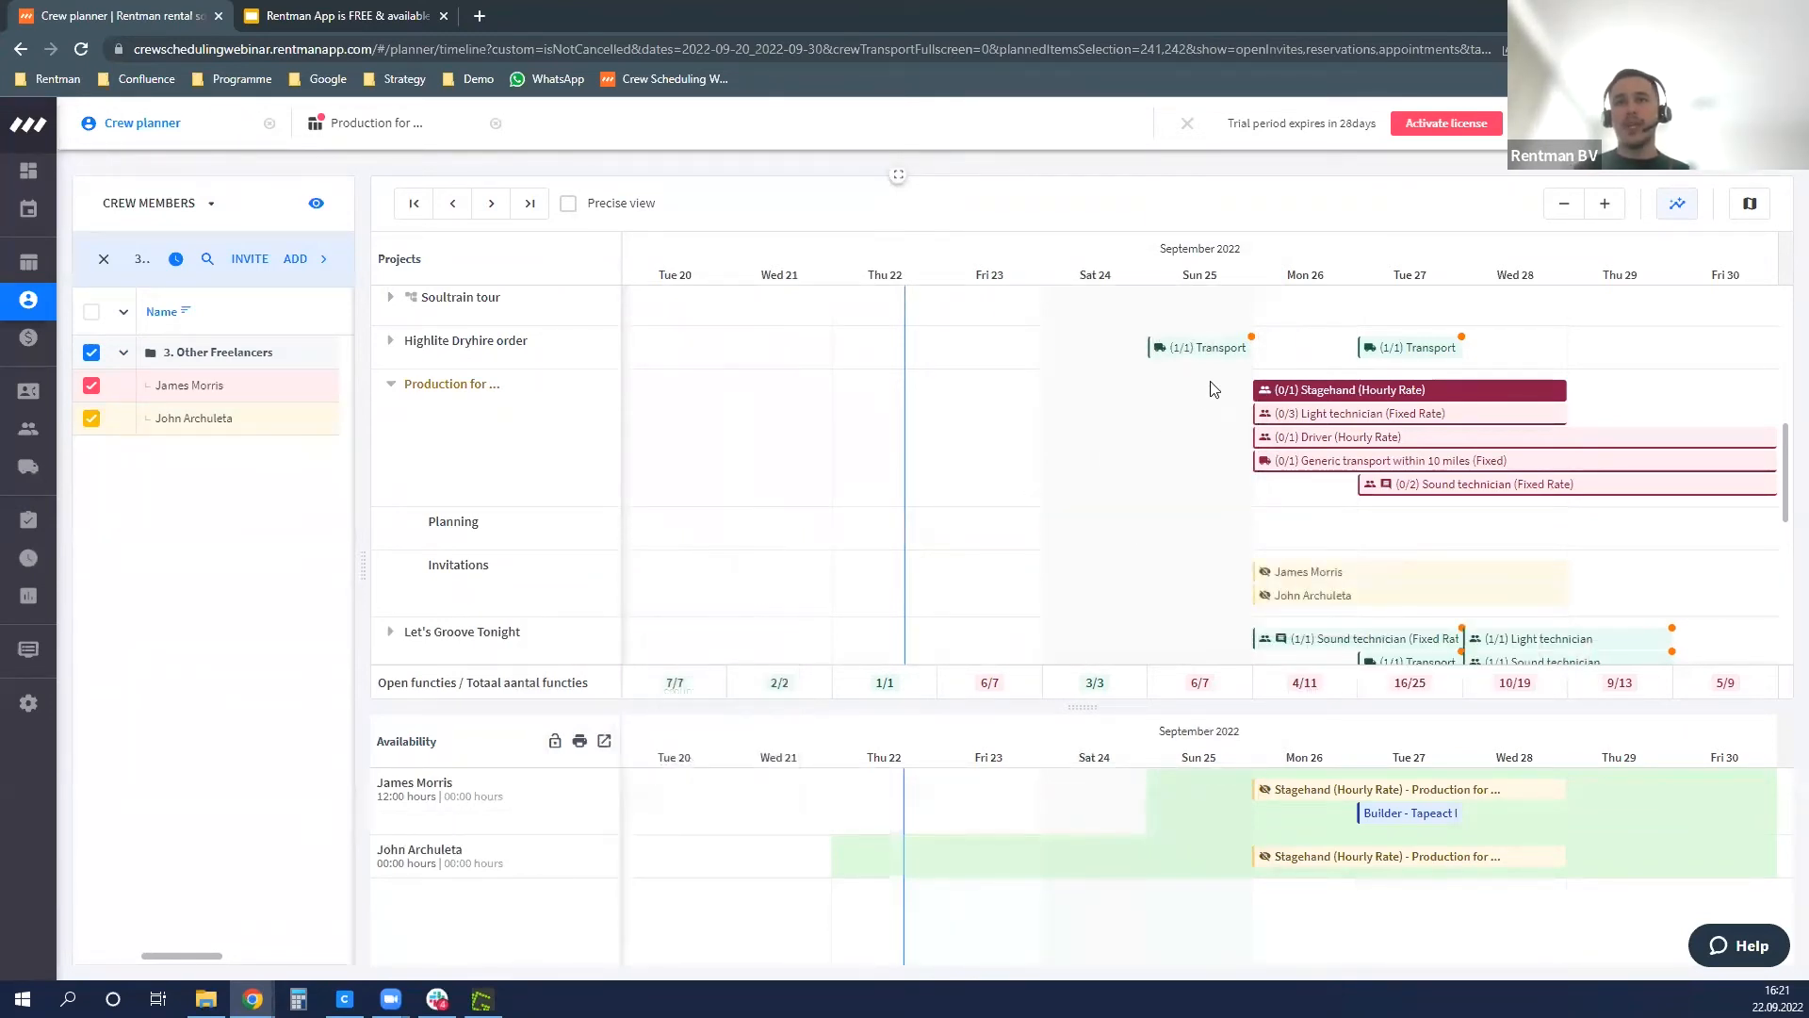
pyautogui.moveTo(1287, 396)
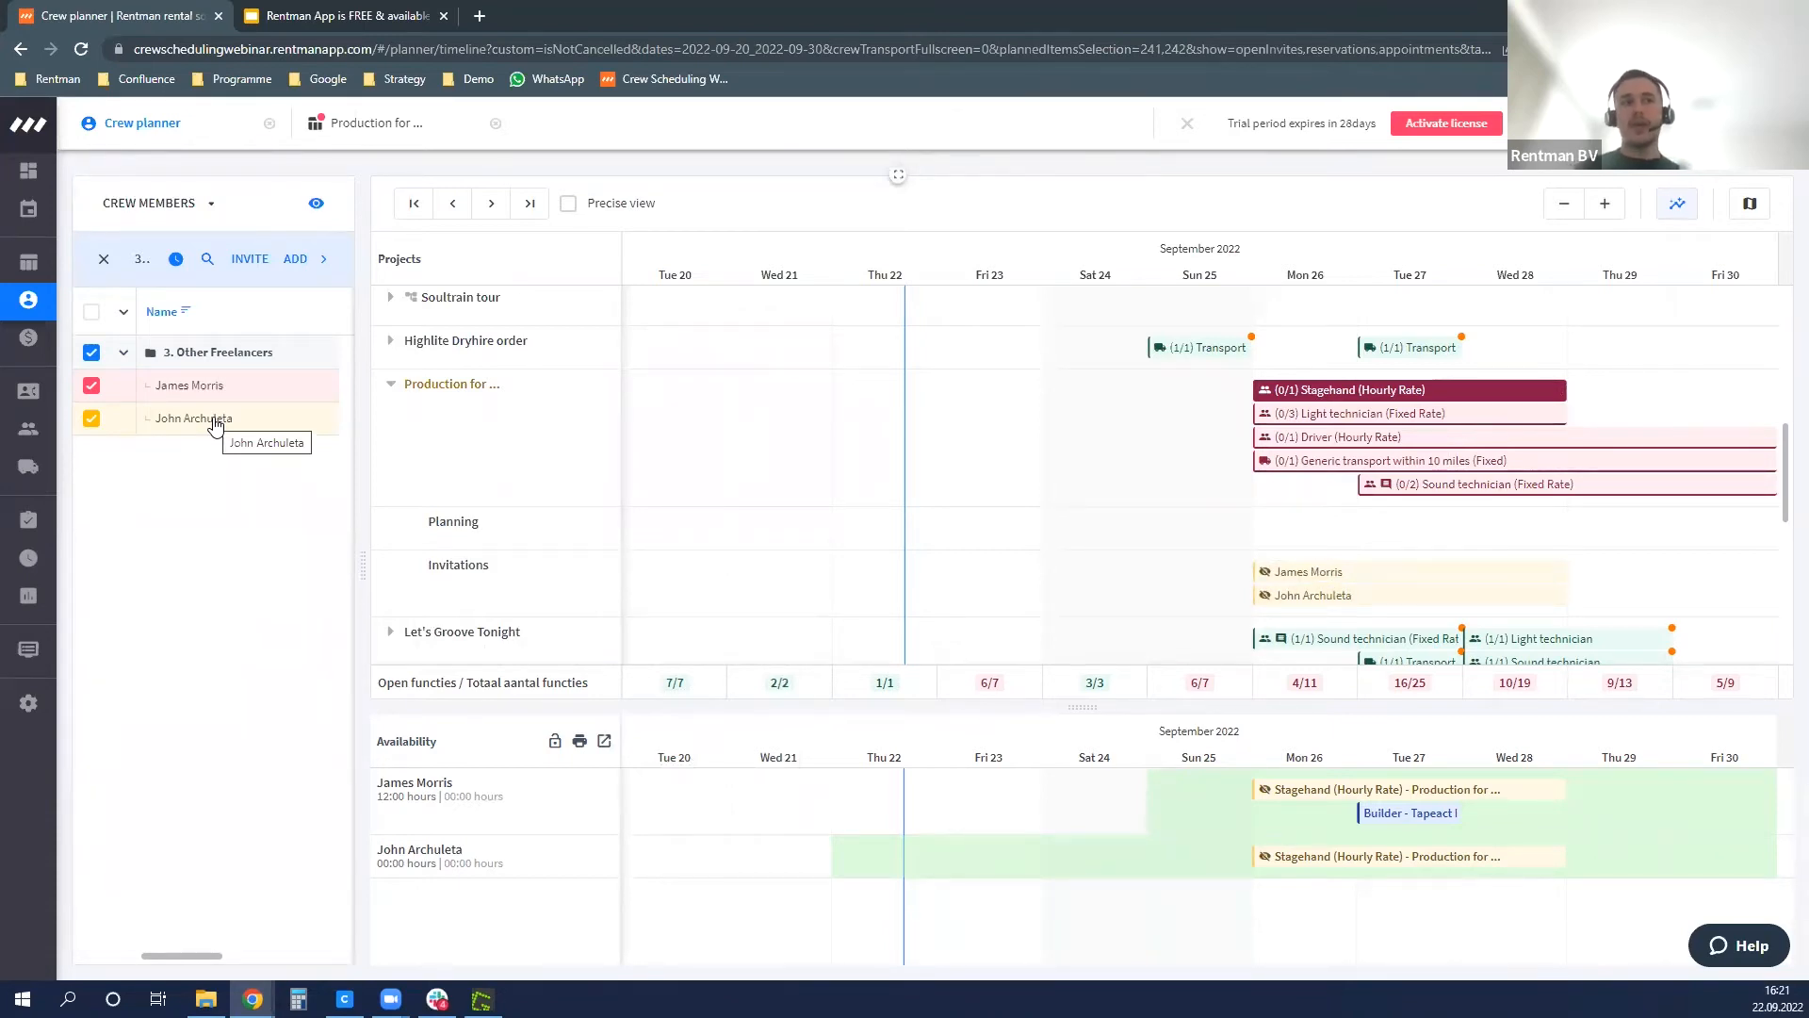
pyautogui.click(104, 258)
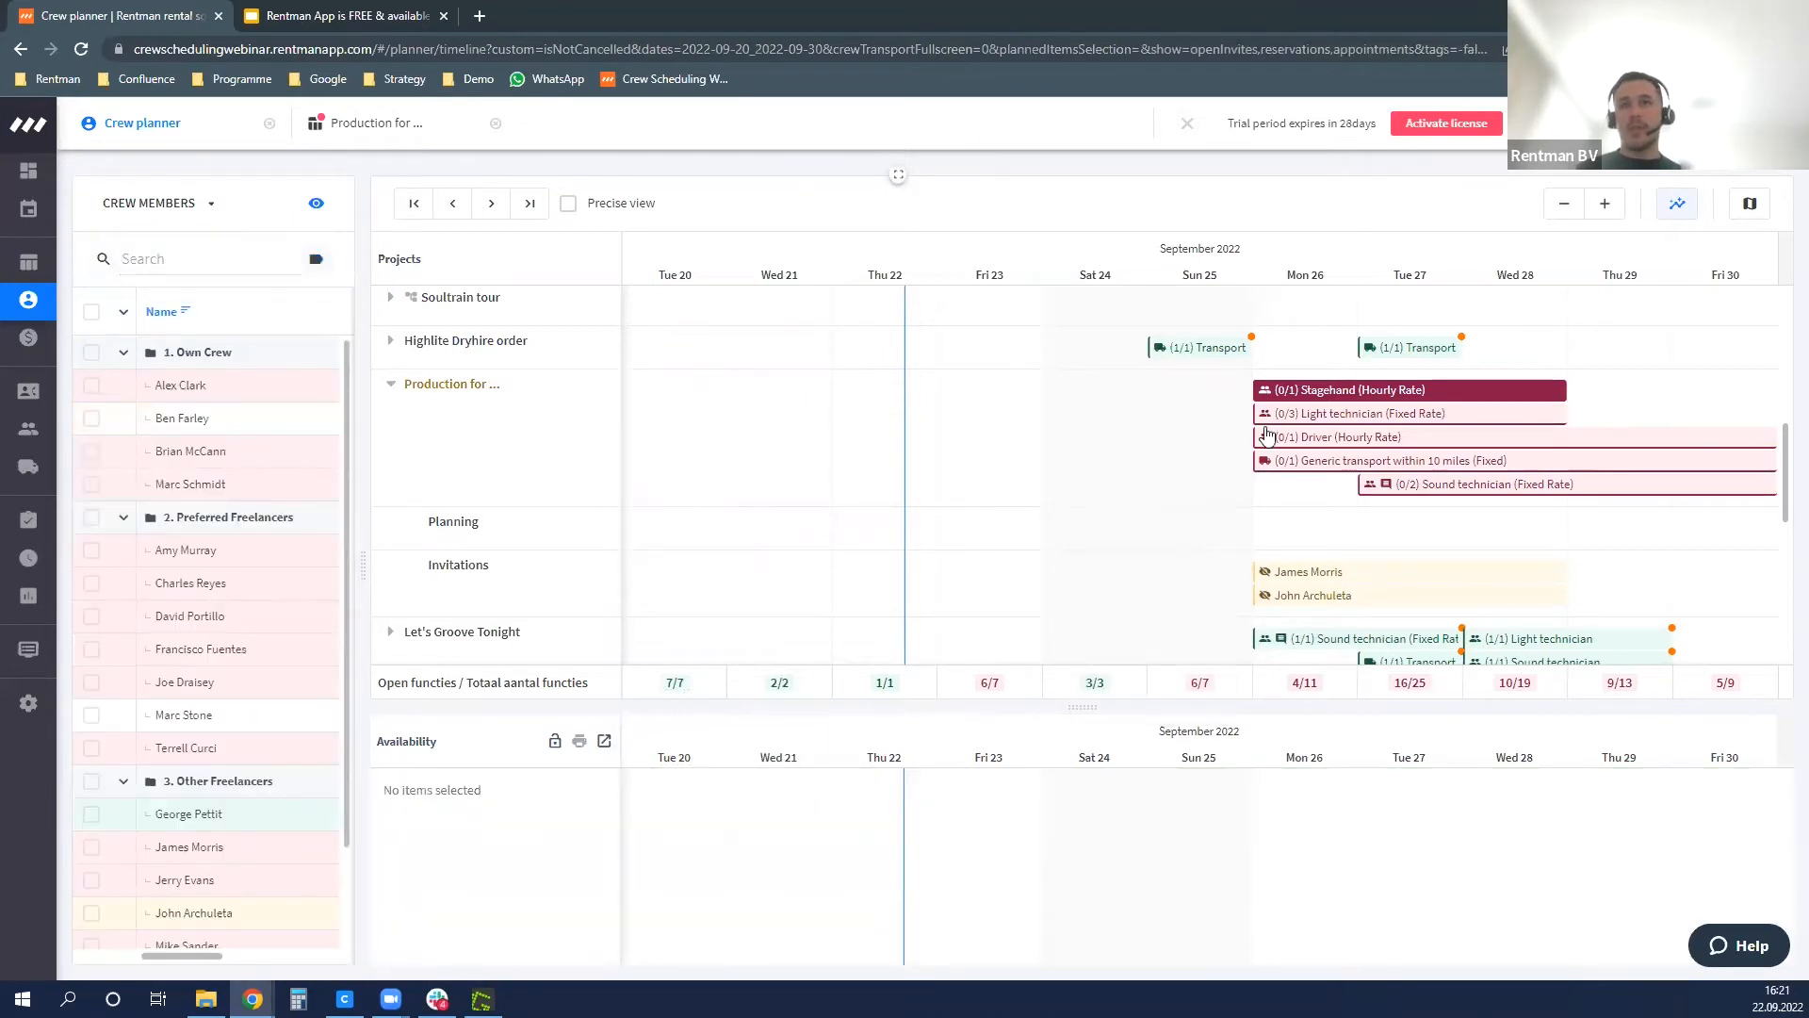
# - Select the Light technician (Fixed Rate) function of the same project and filter the crew list by the "lighttechnician" tag
pyautogui.click(1344, 414)
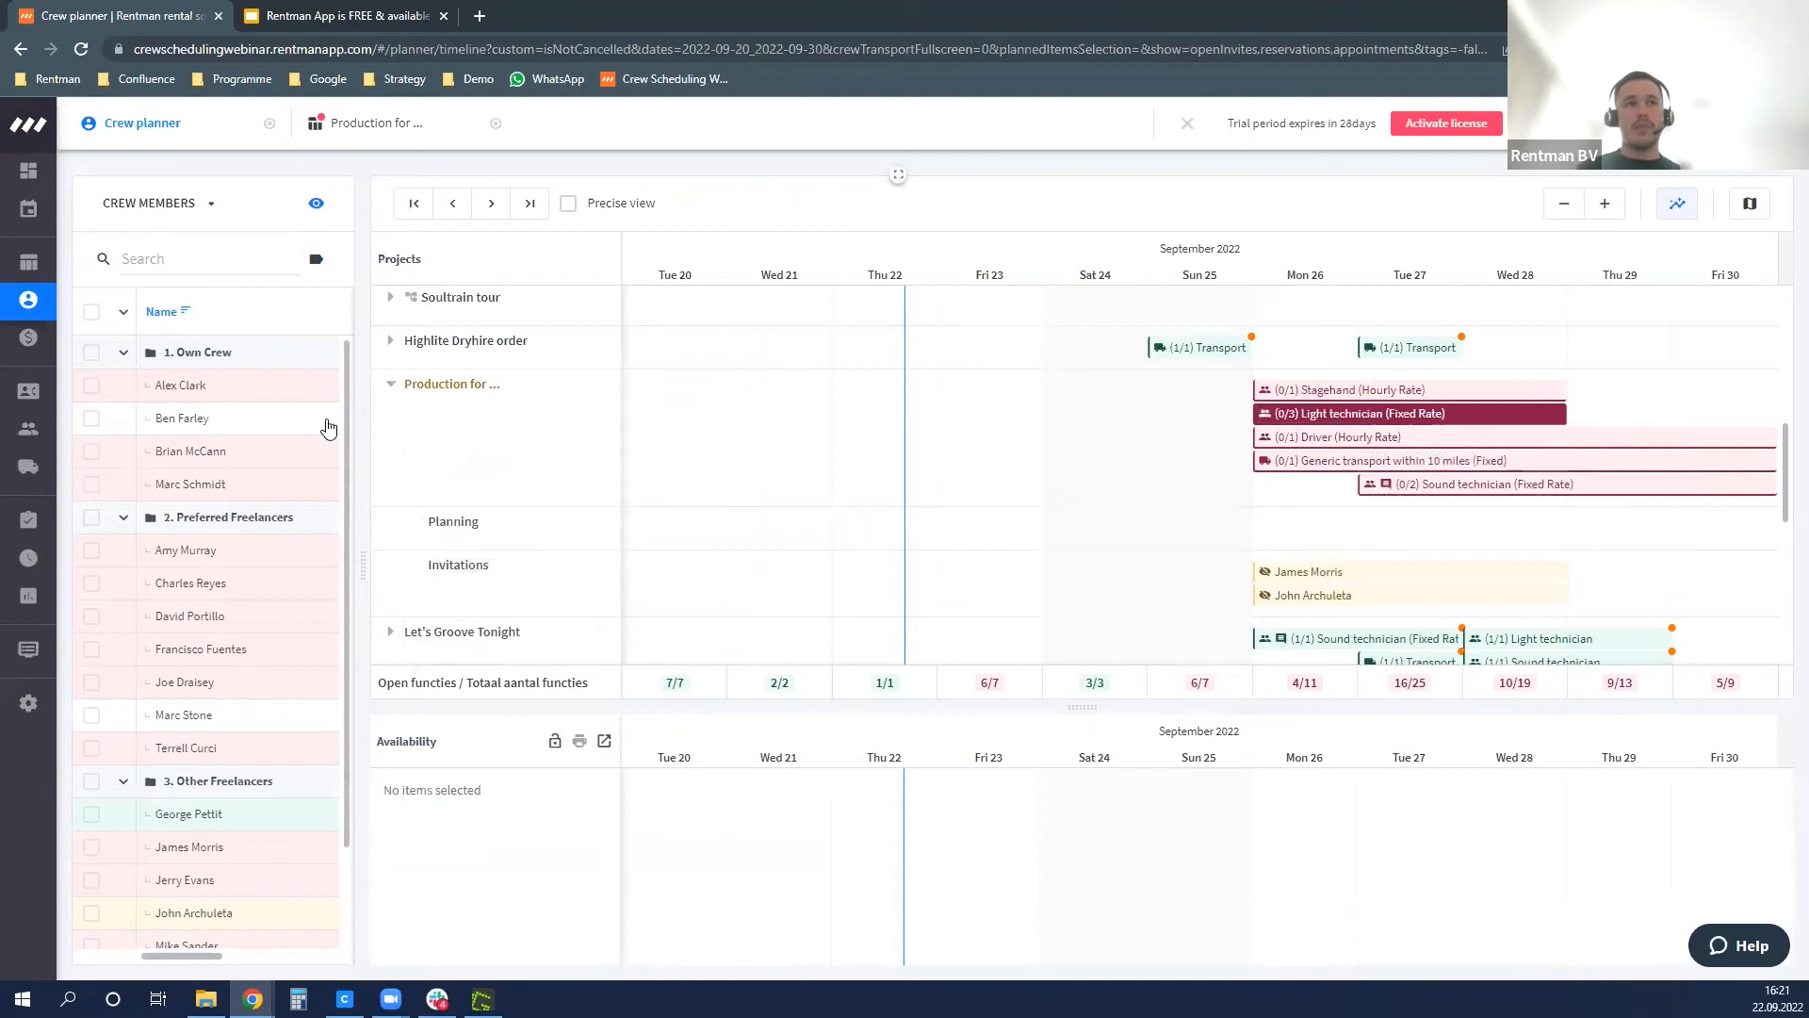
pyautogui.click(317, 261)
pyautogui.click(856, 666)
pyautogui.click(985, 624)
pyautogui.click(1203, 739)
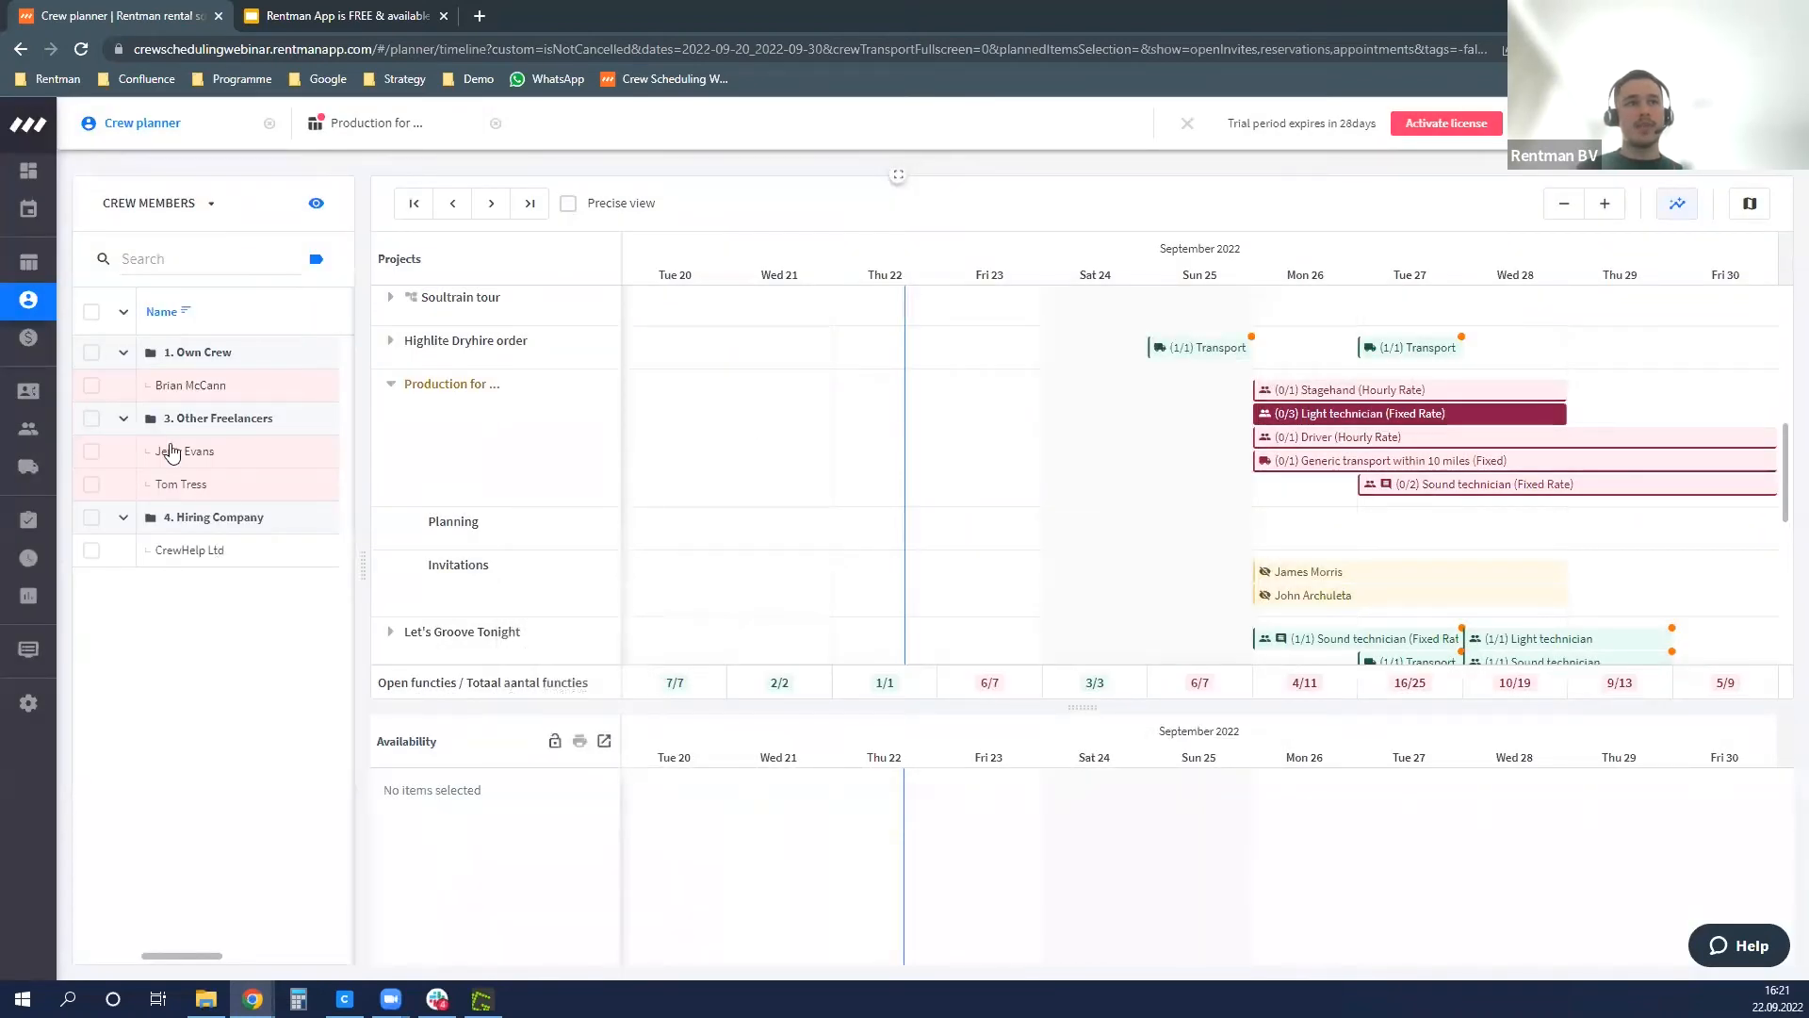
# - Select all crew members in the filtered light technician list and review their schedules in the availability timeline
pyautogui.click(91, 311)
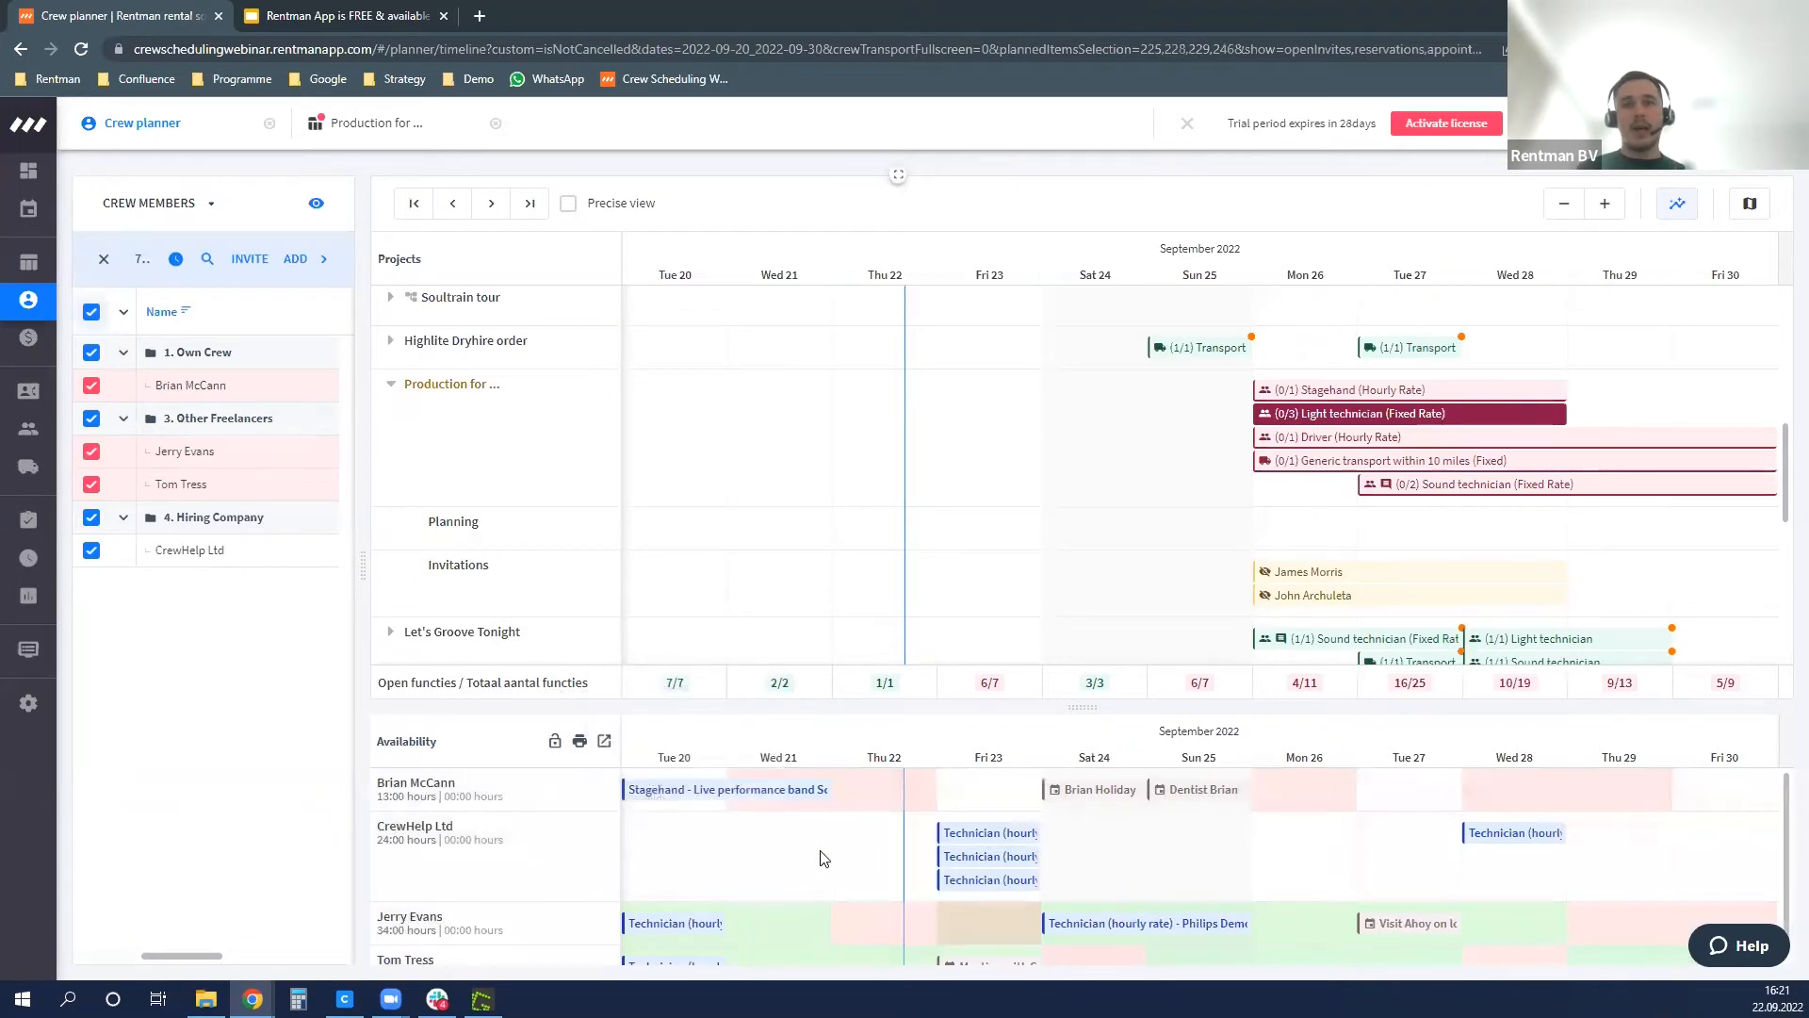
pyautogui.scroll(-1, 783, 833)
pyautogui.scroll(1, 830, 845)
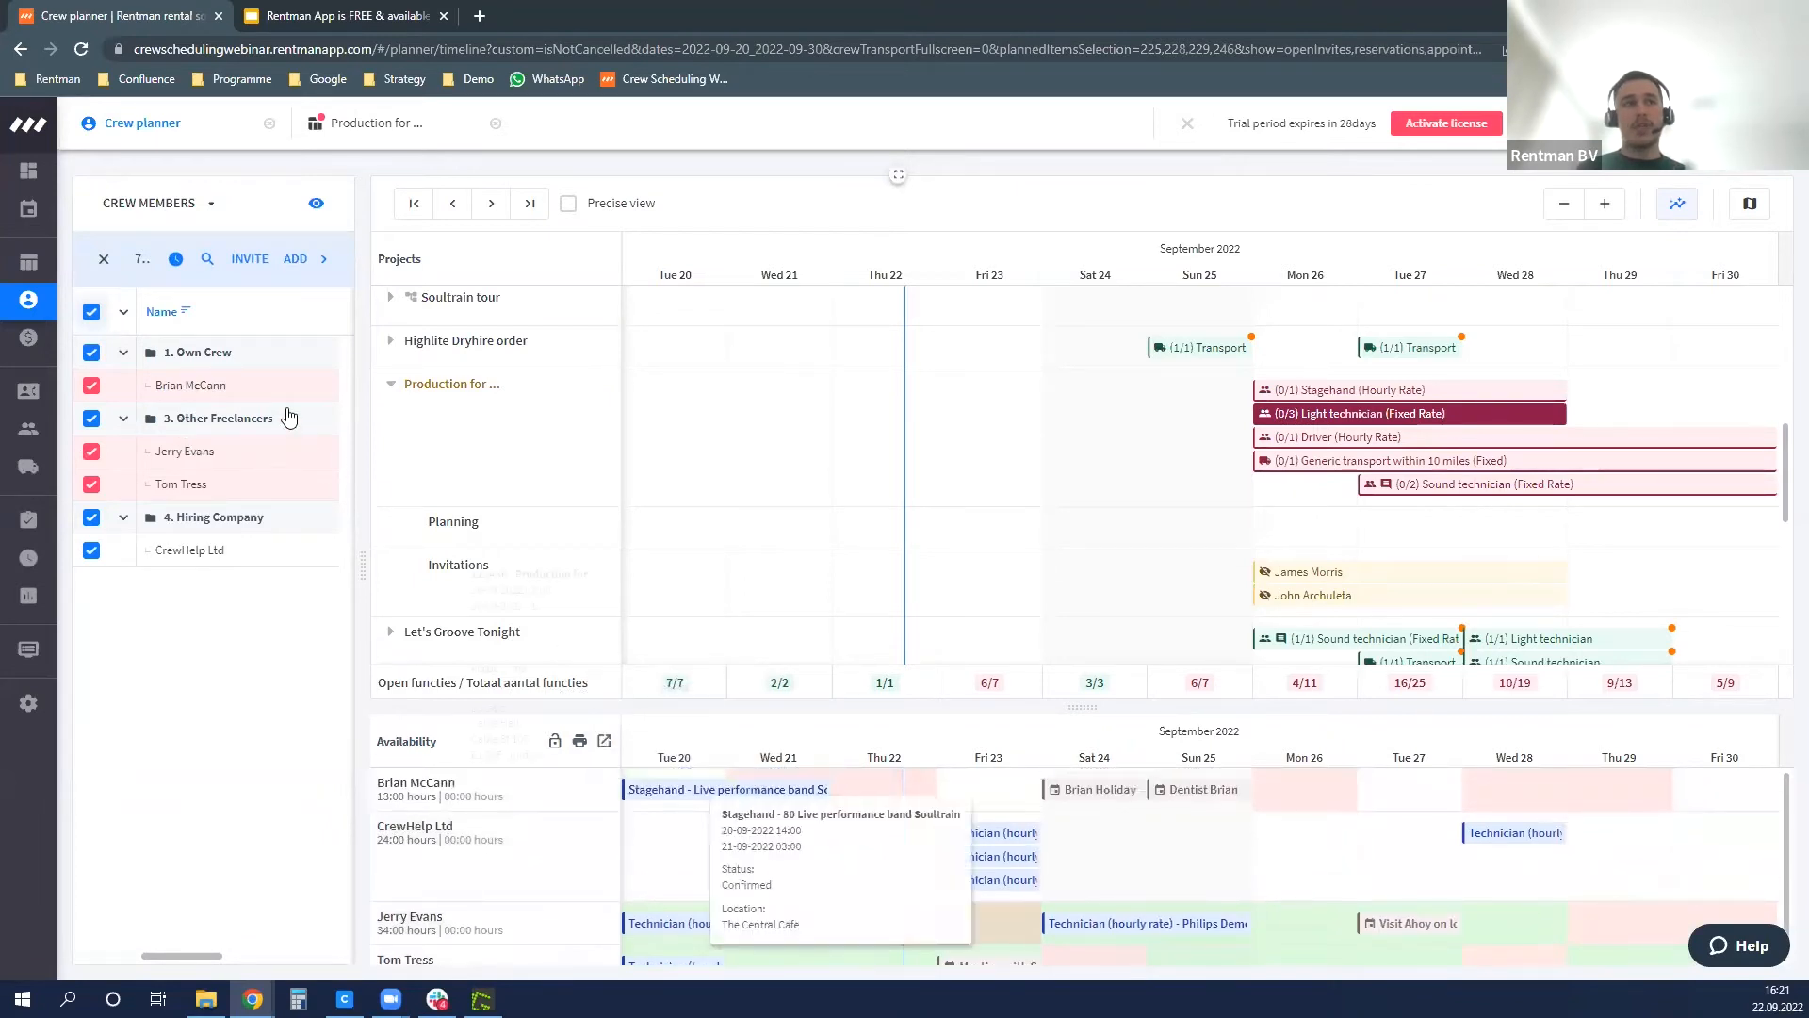
pyautogui.click(92, 310)
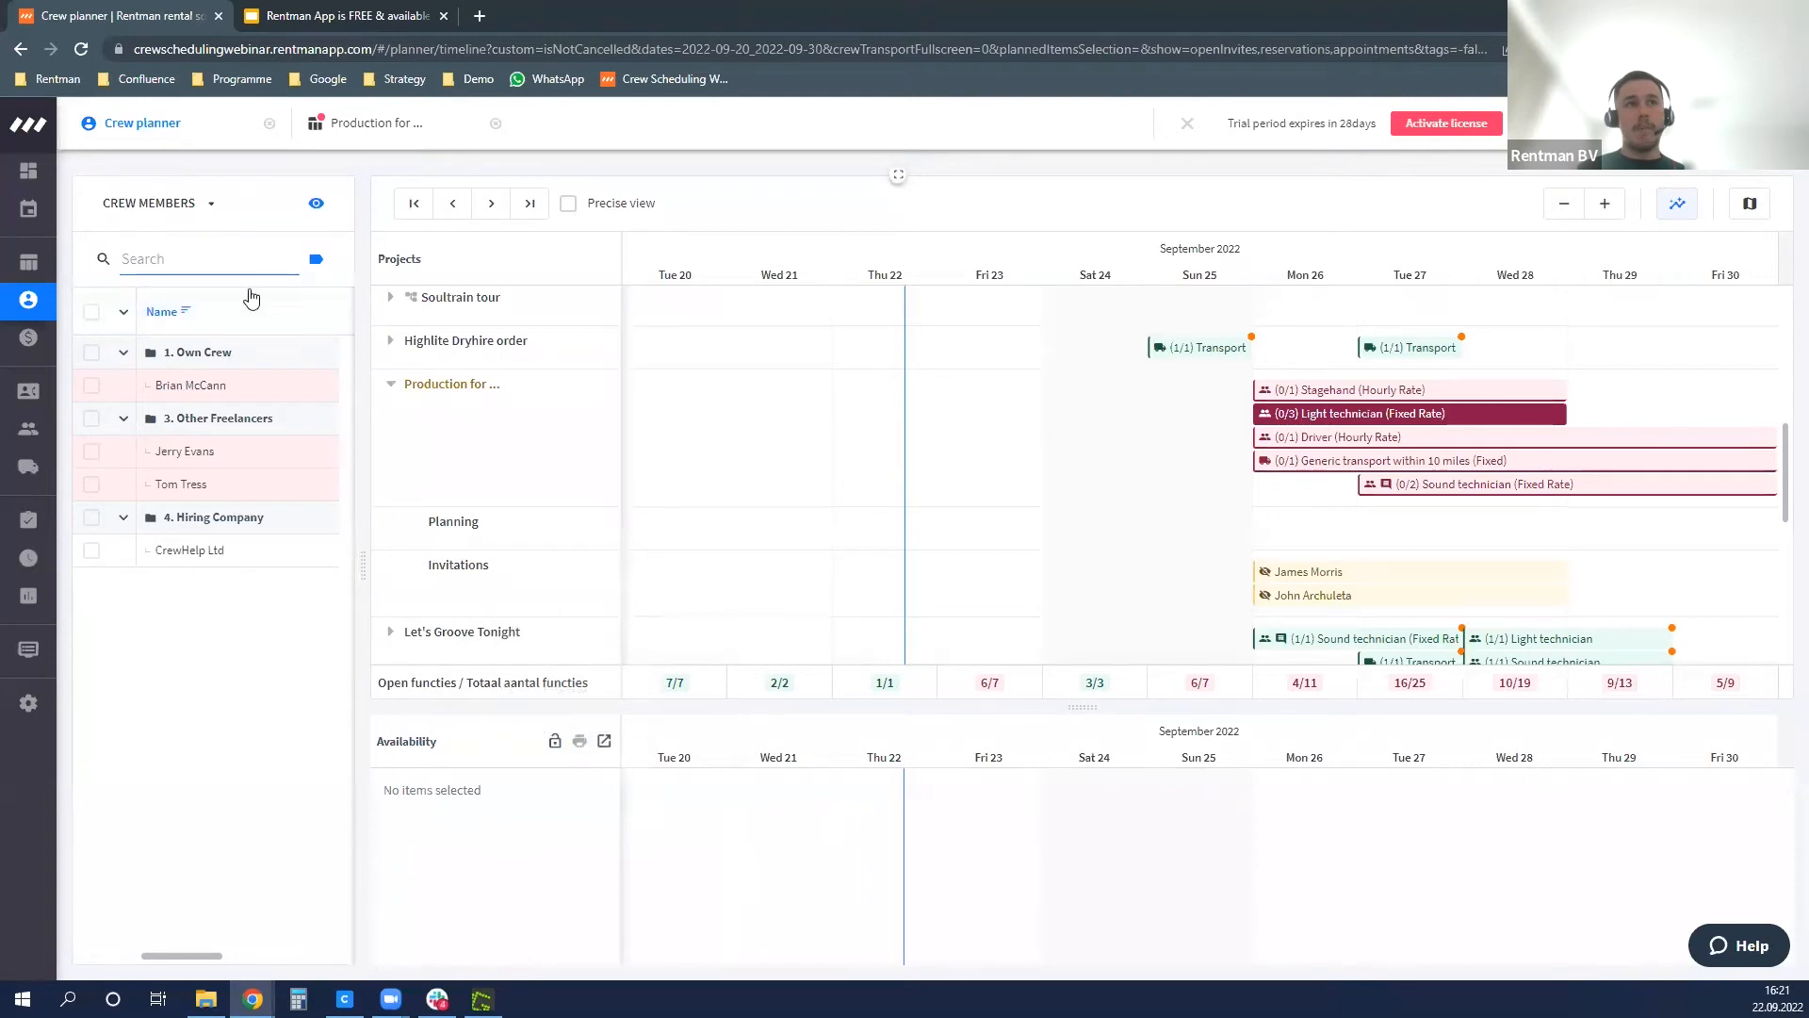
pyautogui.click(92, 313)
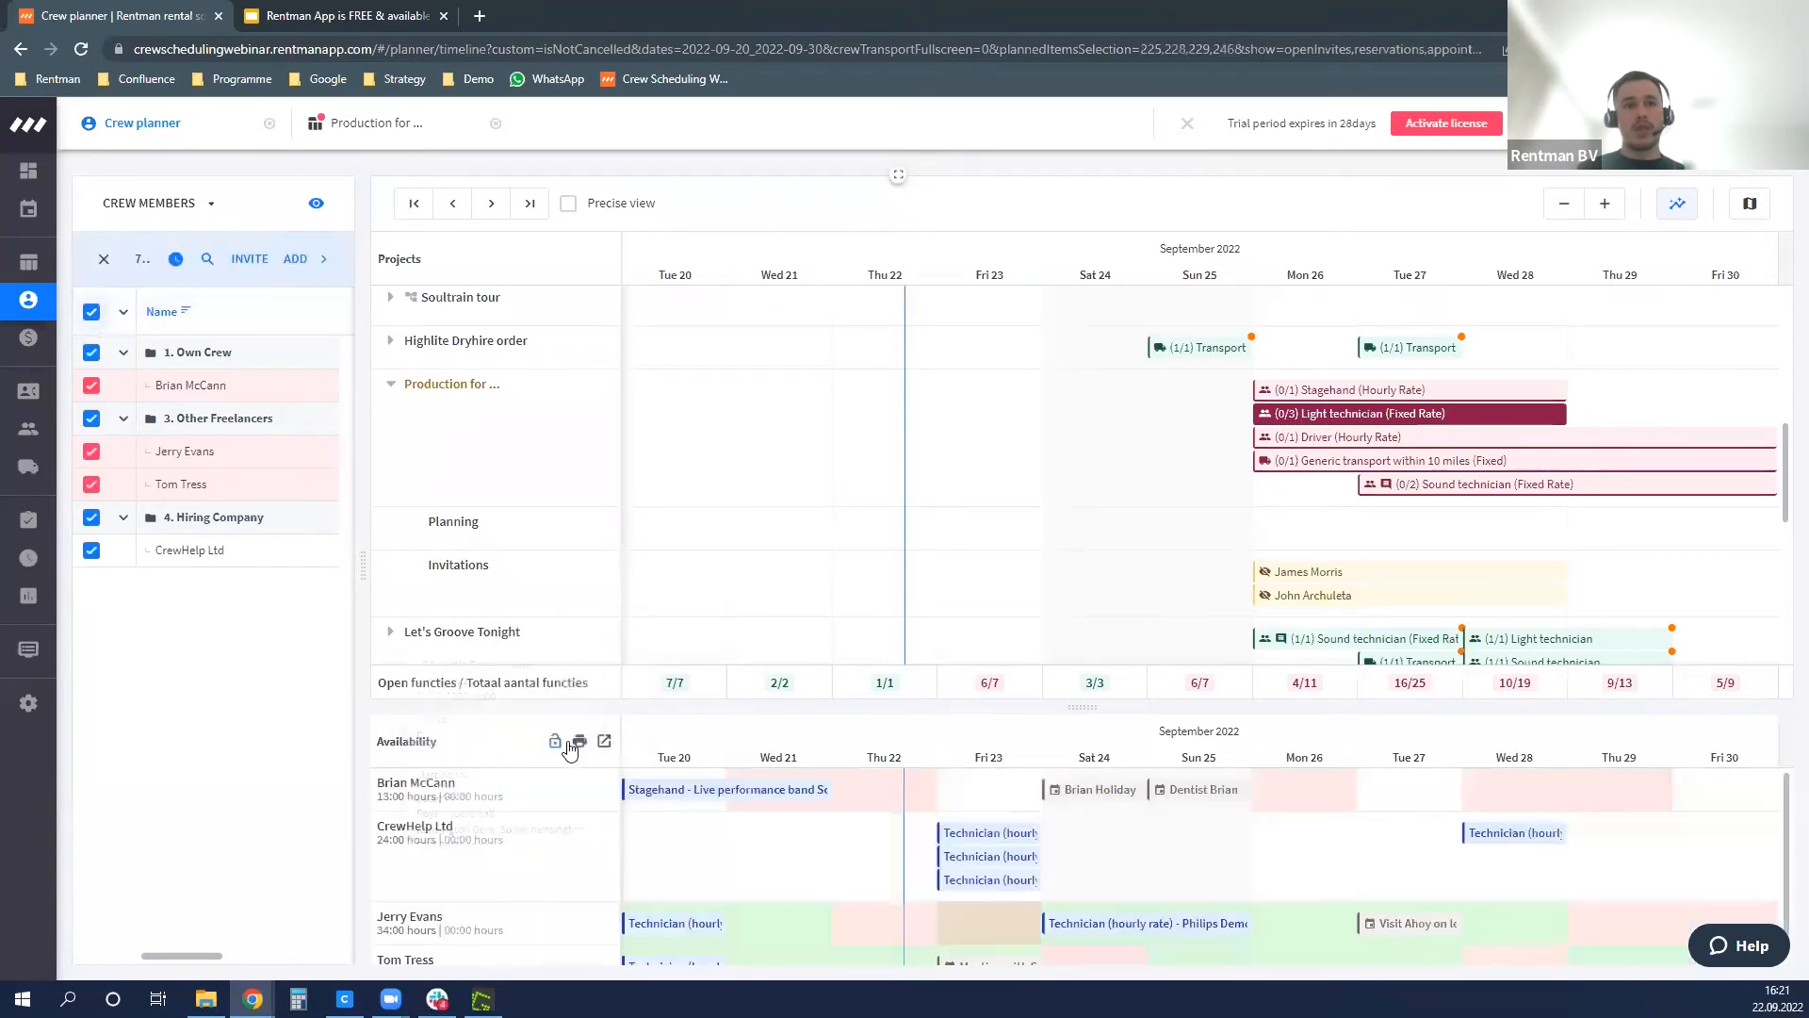
# - Open the availability timeline separately, move the 24–25 September Technician (hourly rate) booking to the freelancer one row below, and close that timeline
pyautogui.click(607, 743)
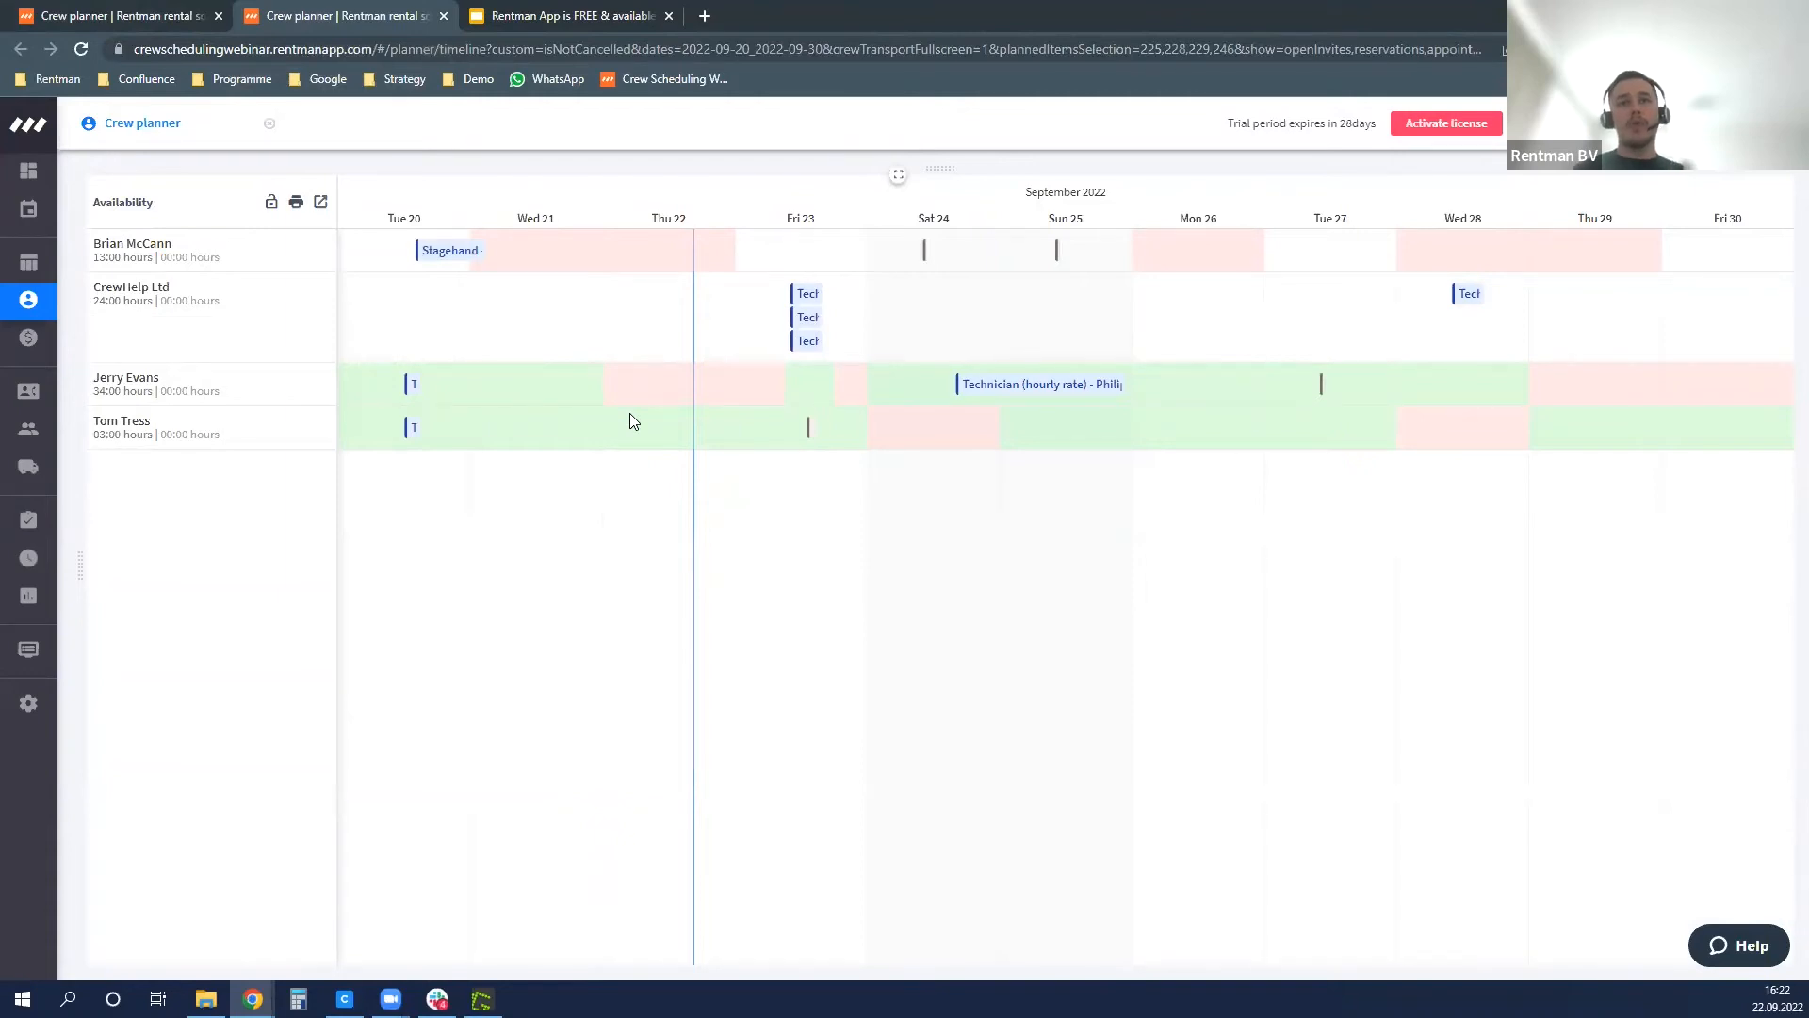
pyautogui.moveTo(1017, 383)
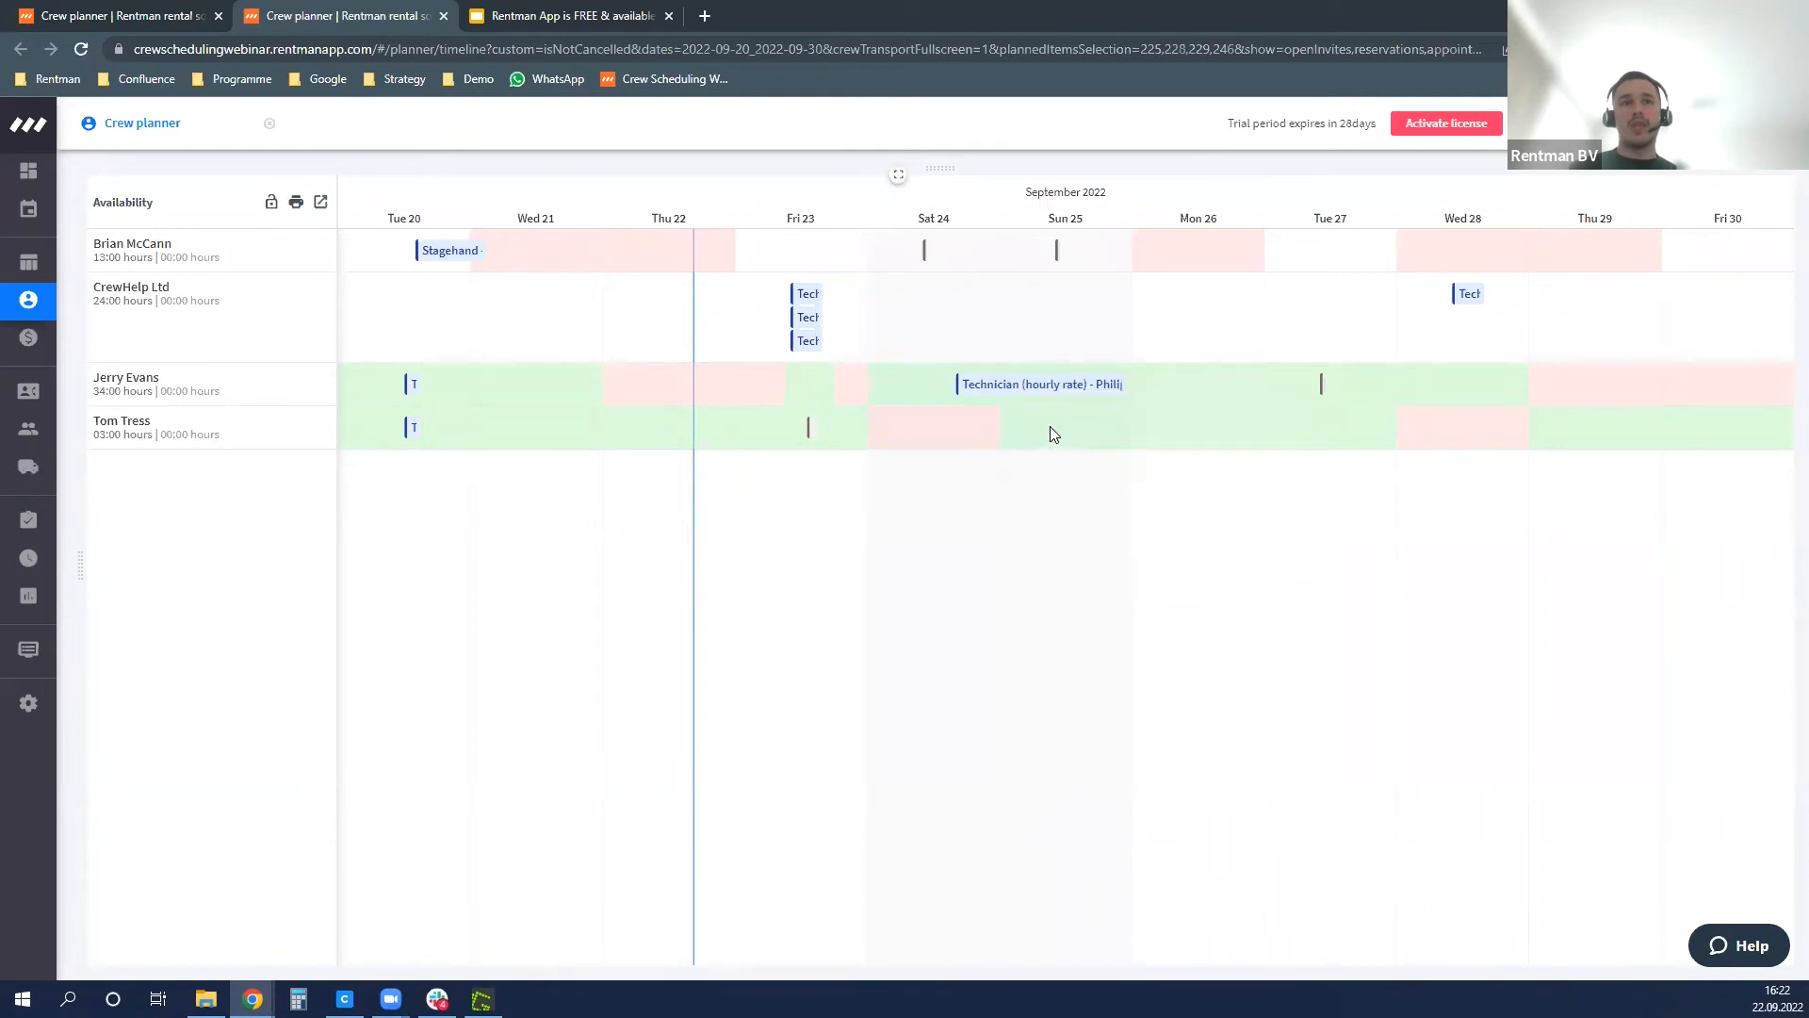
pyautogui.moveTo(1034, 392); pyautogui.dragTo(1037, 426)
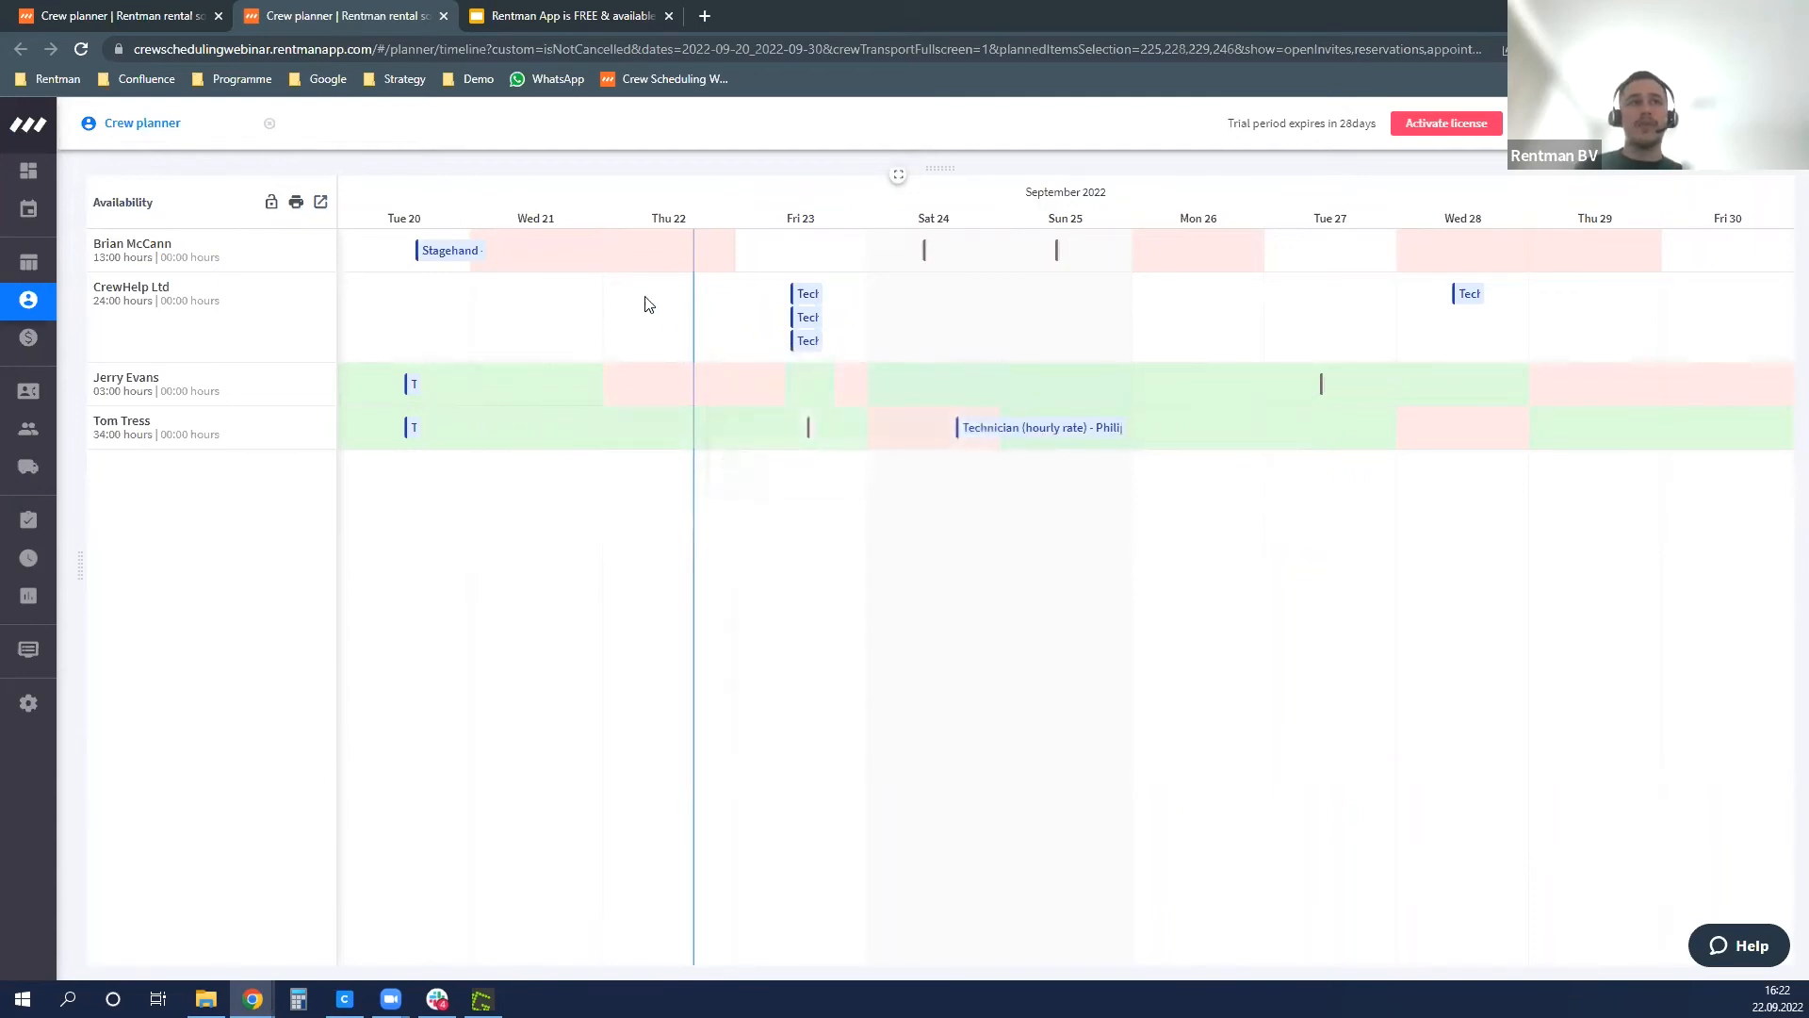
pyautogui.click(443, 16)
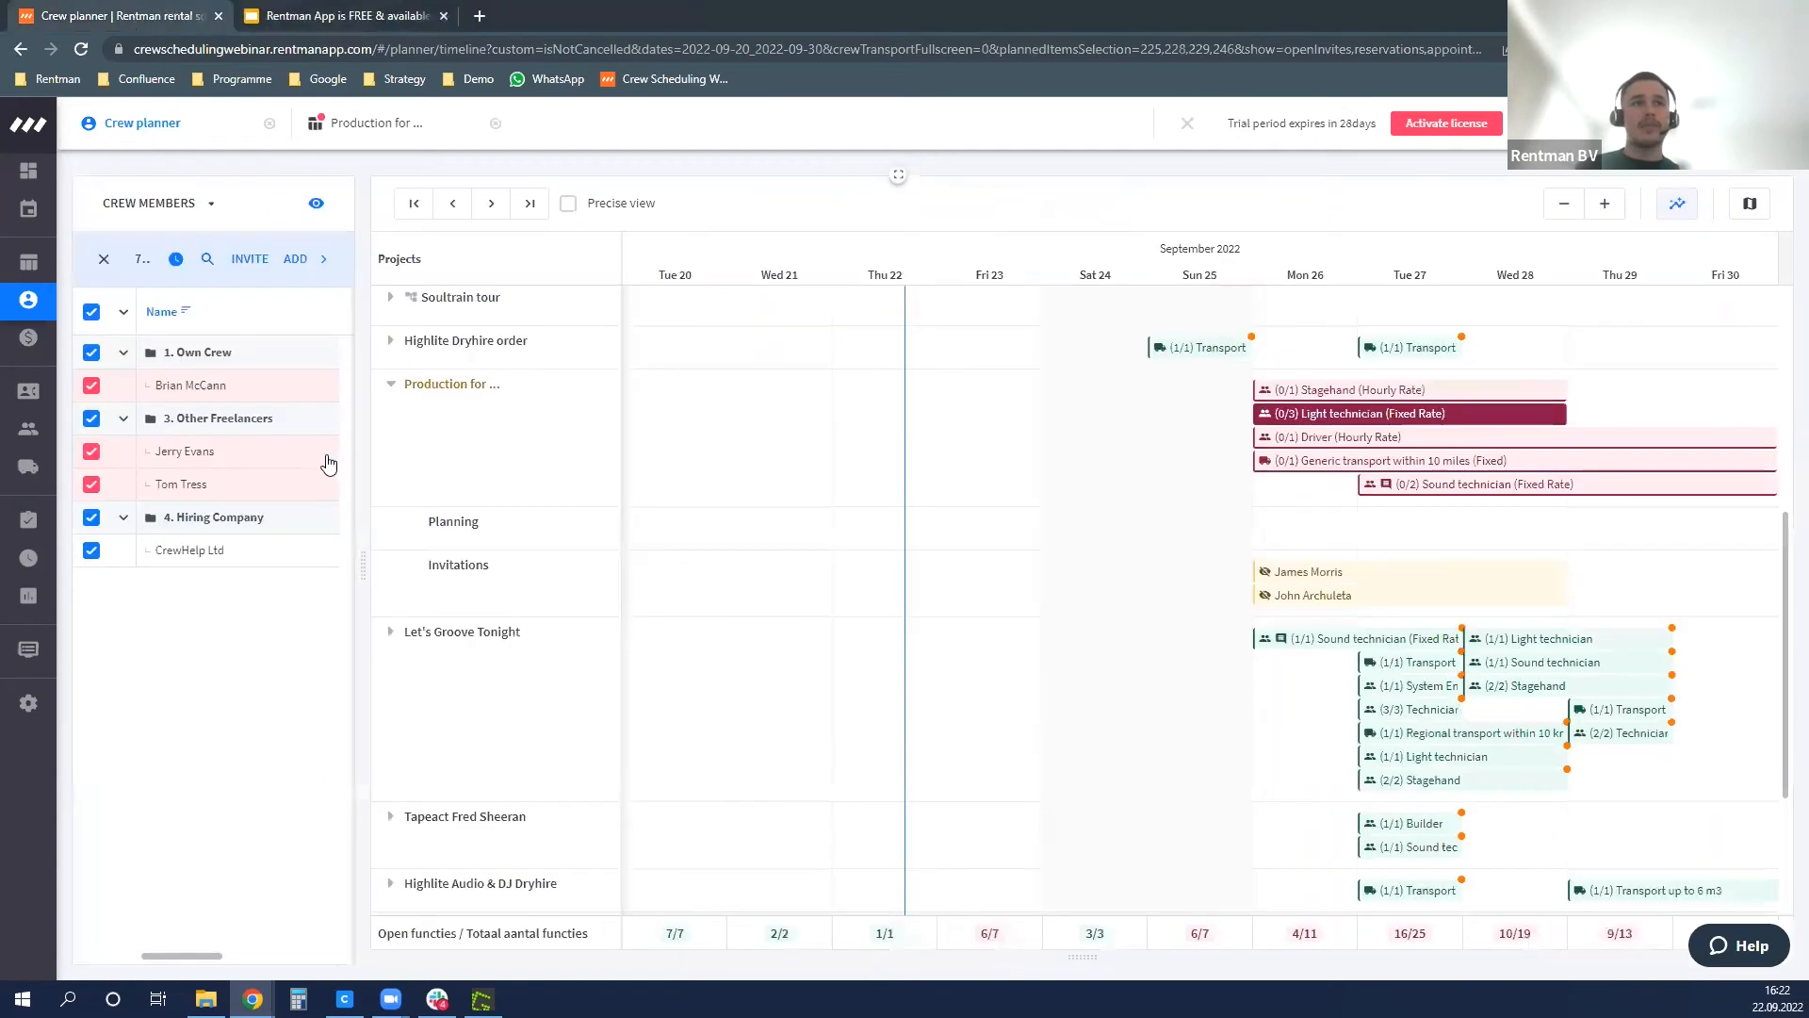
# - Reopen the selected crew's availability timeline in the crew planner, then clear the crew selection and the tag filter
pyautogui.click(180, 261)
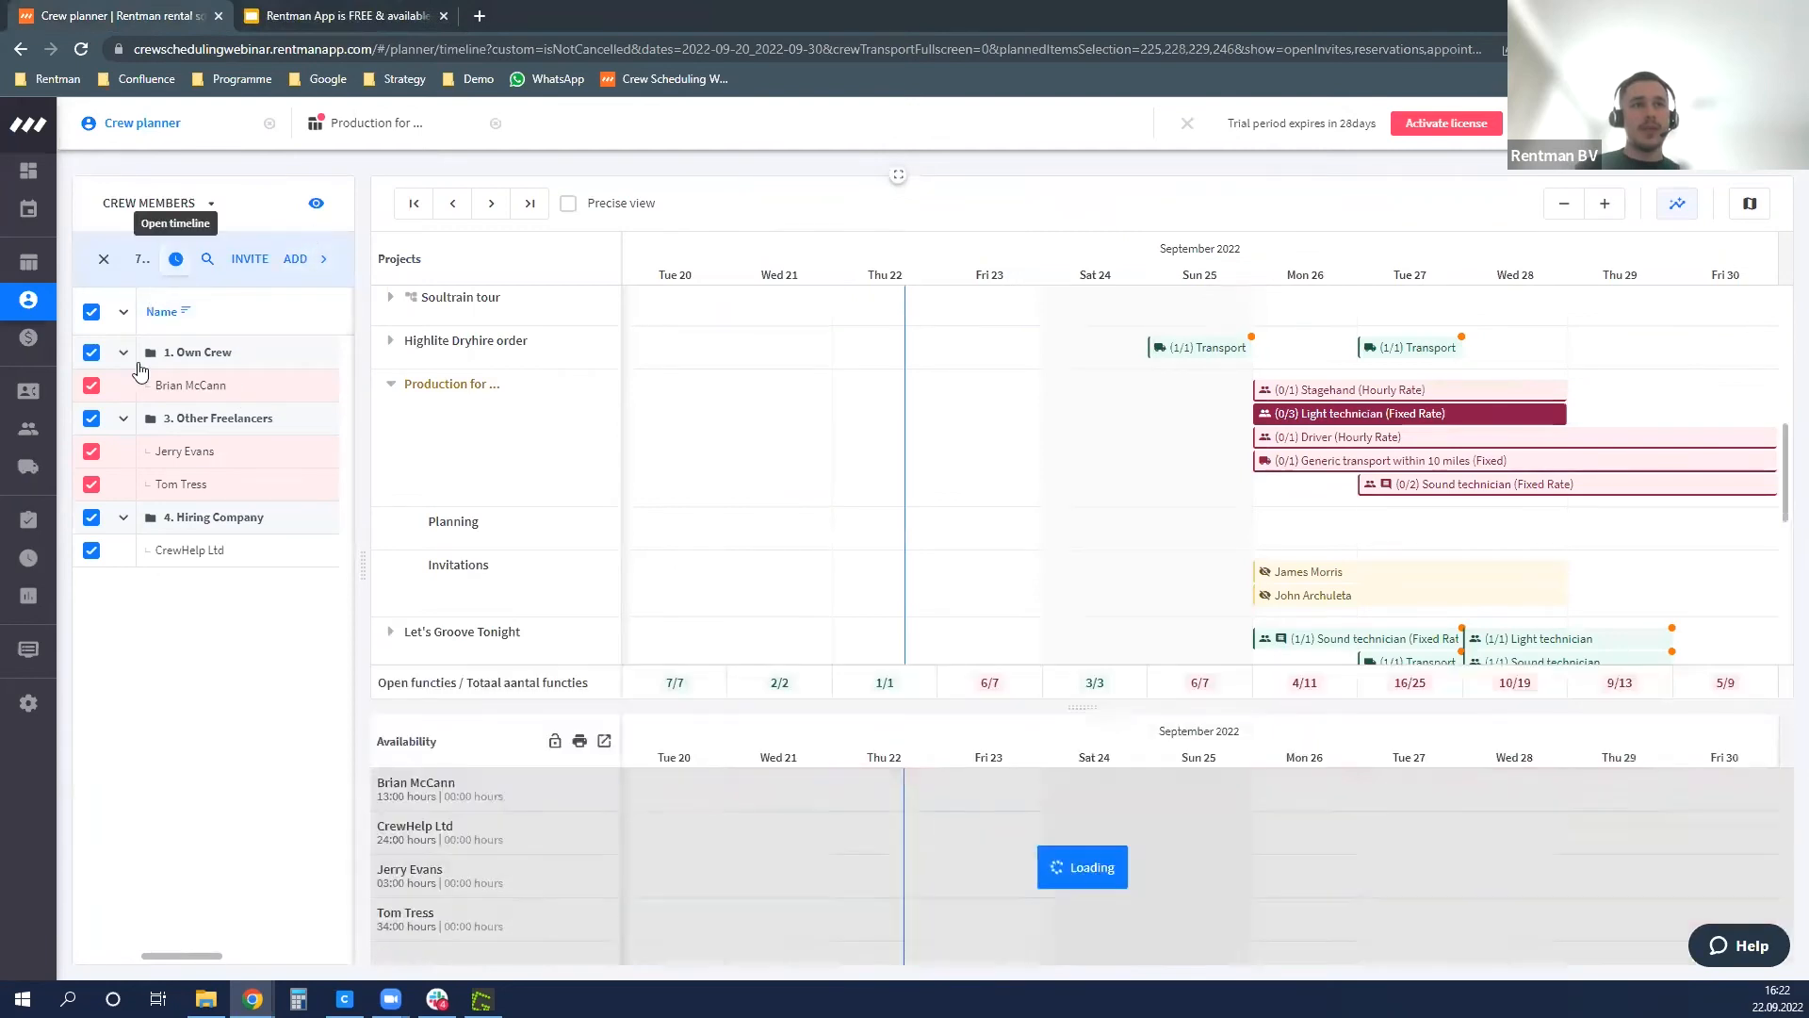
pyautogui.click(96, 311)
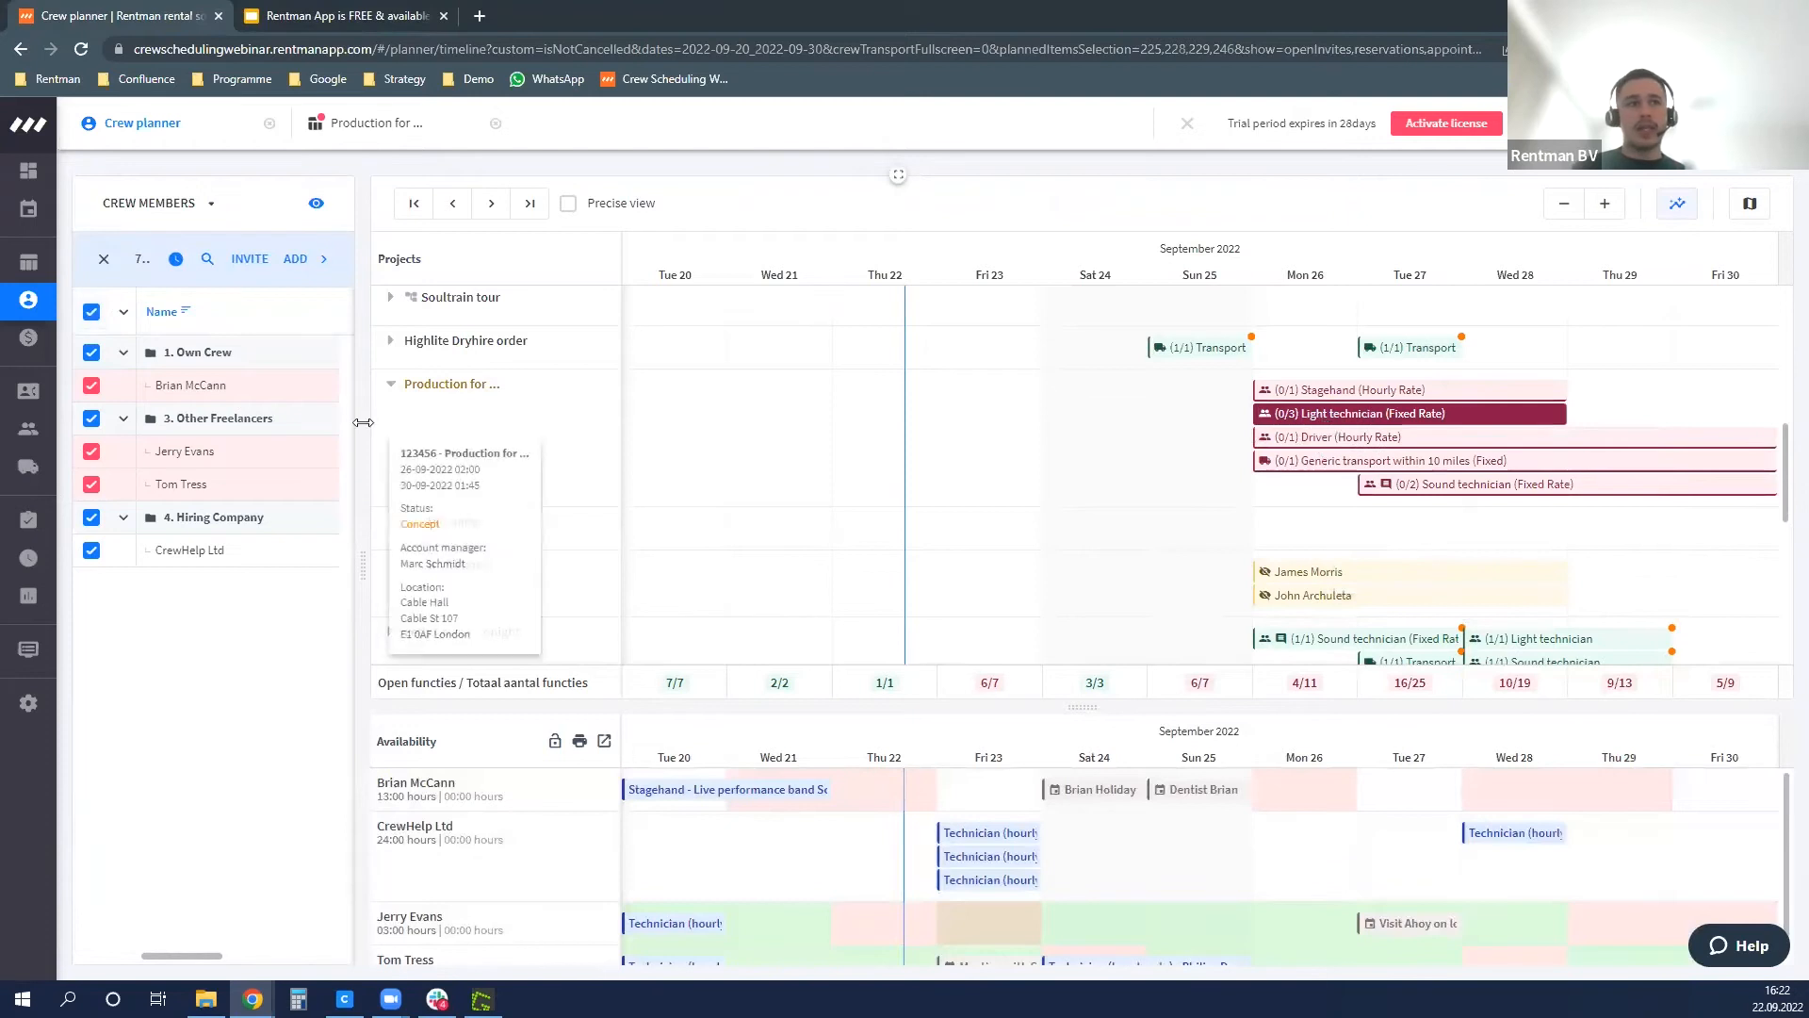
pyautogui.click(90, 315)
pyautogui.click(247, 260)
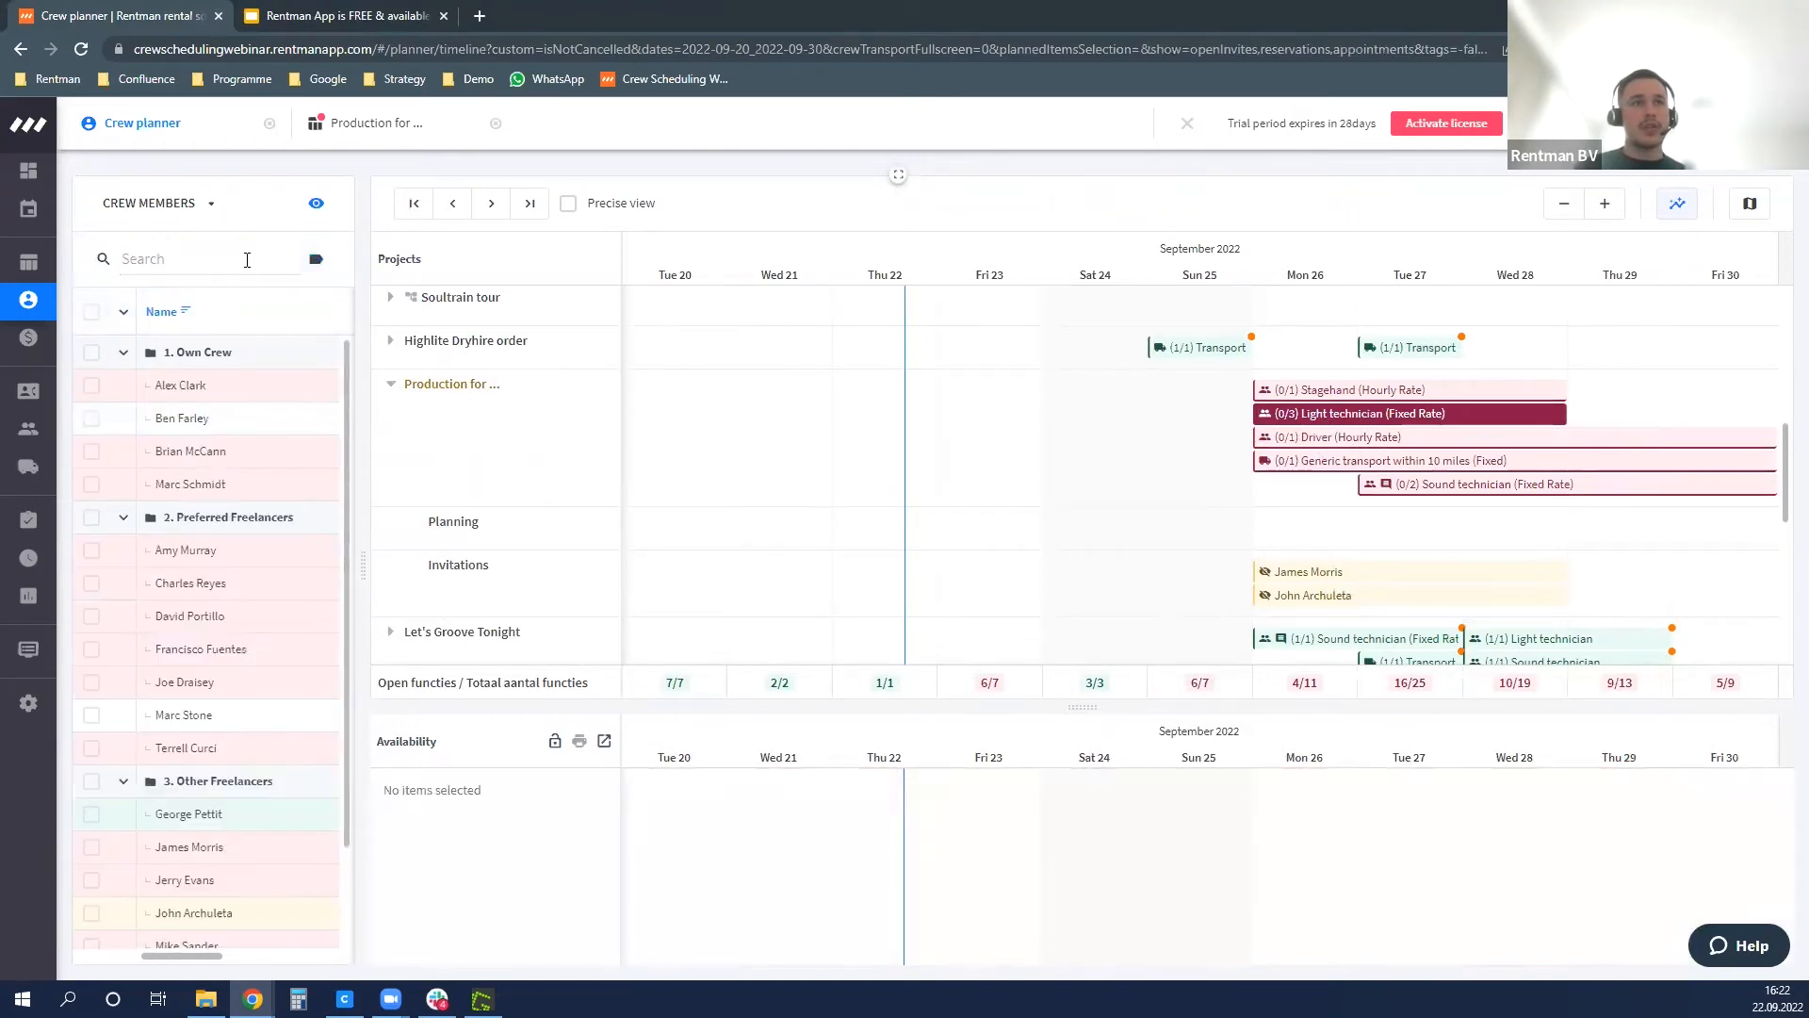
# - Search the crew list by a first name, clear the search, and check the schedule of the green-marked freelancer under Other Freelancers
pyautogui.write('john')
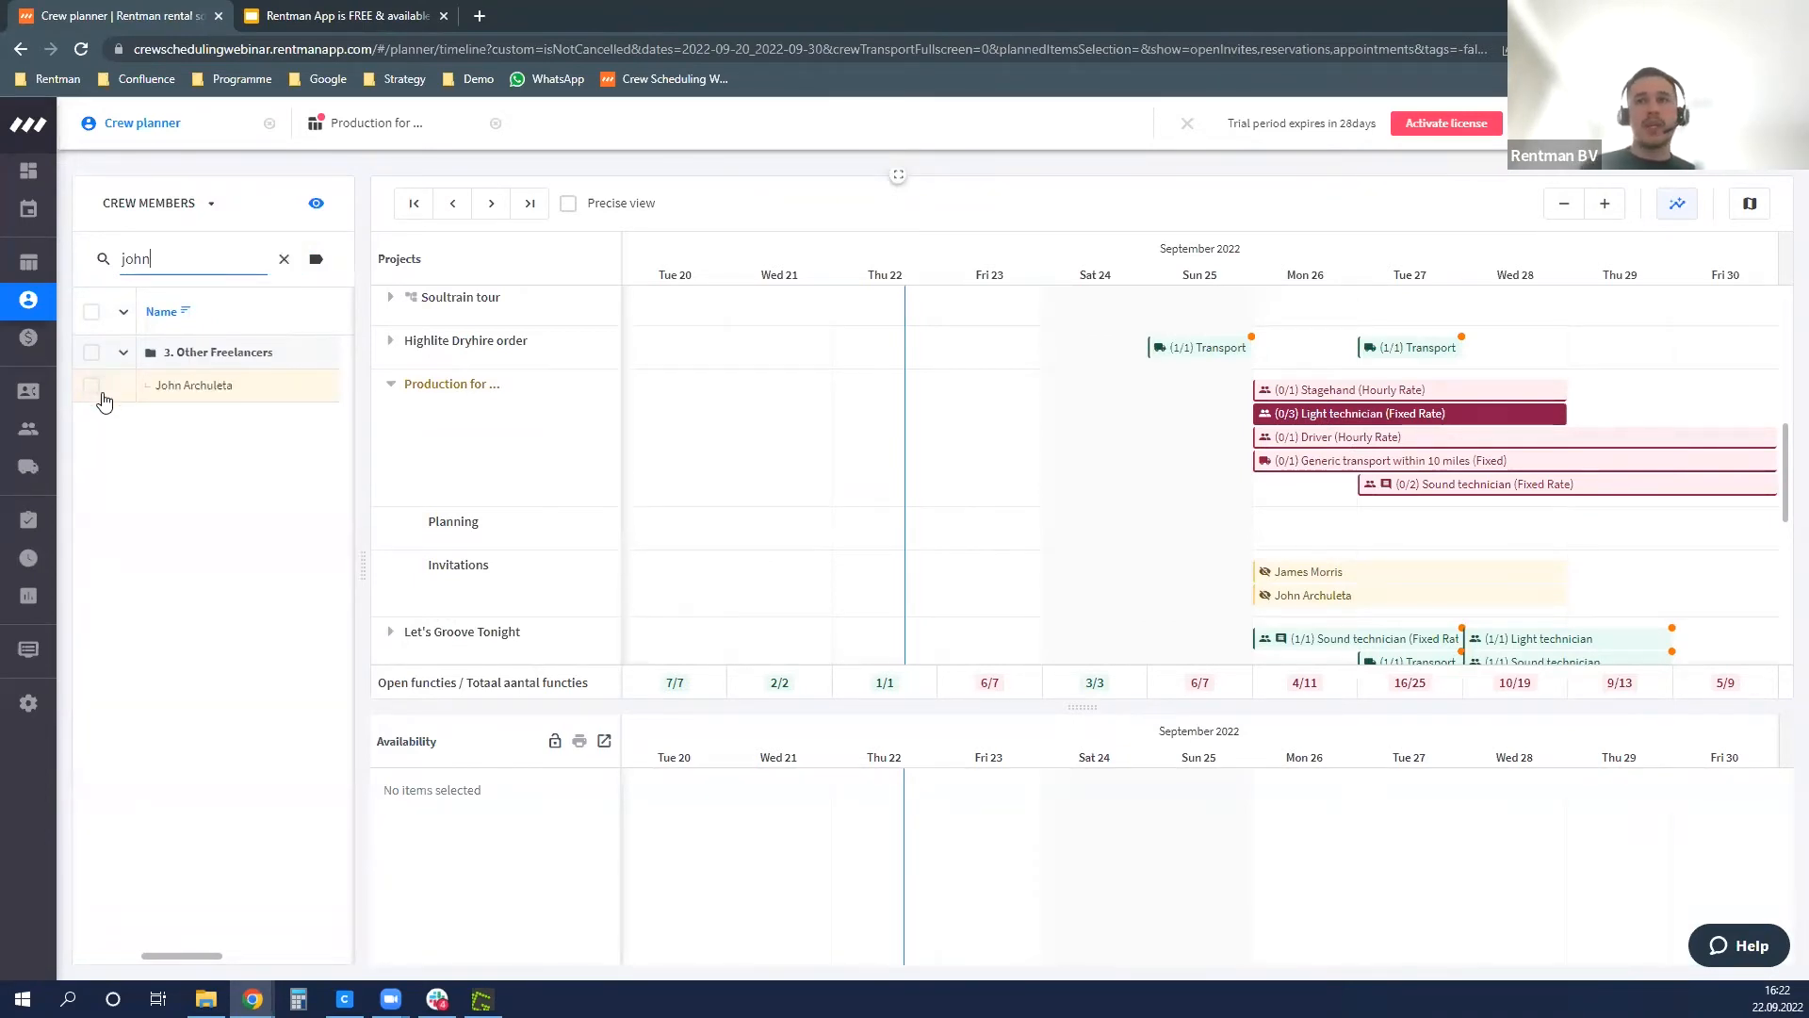
pyautogui.click(284, 260)
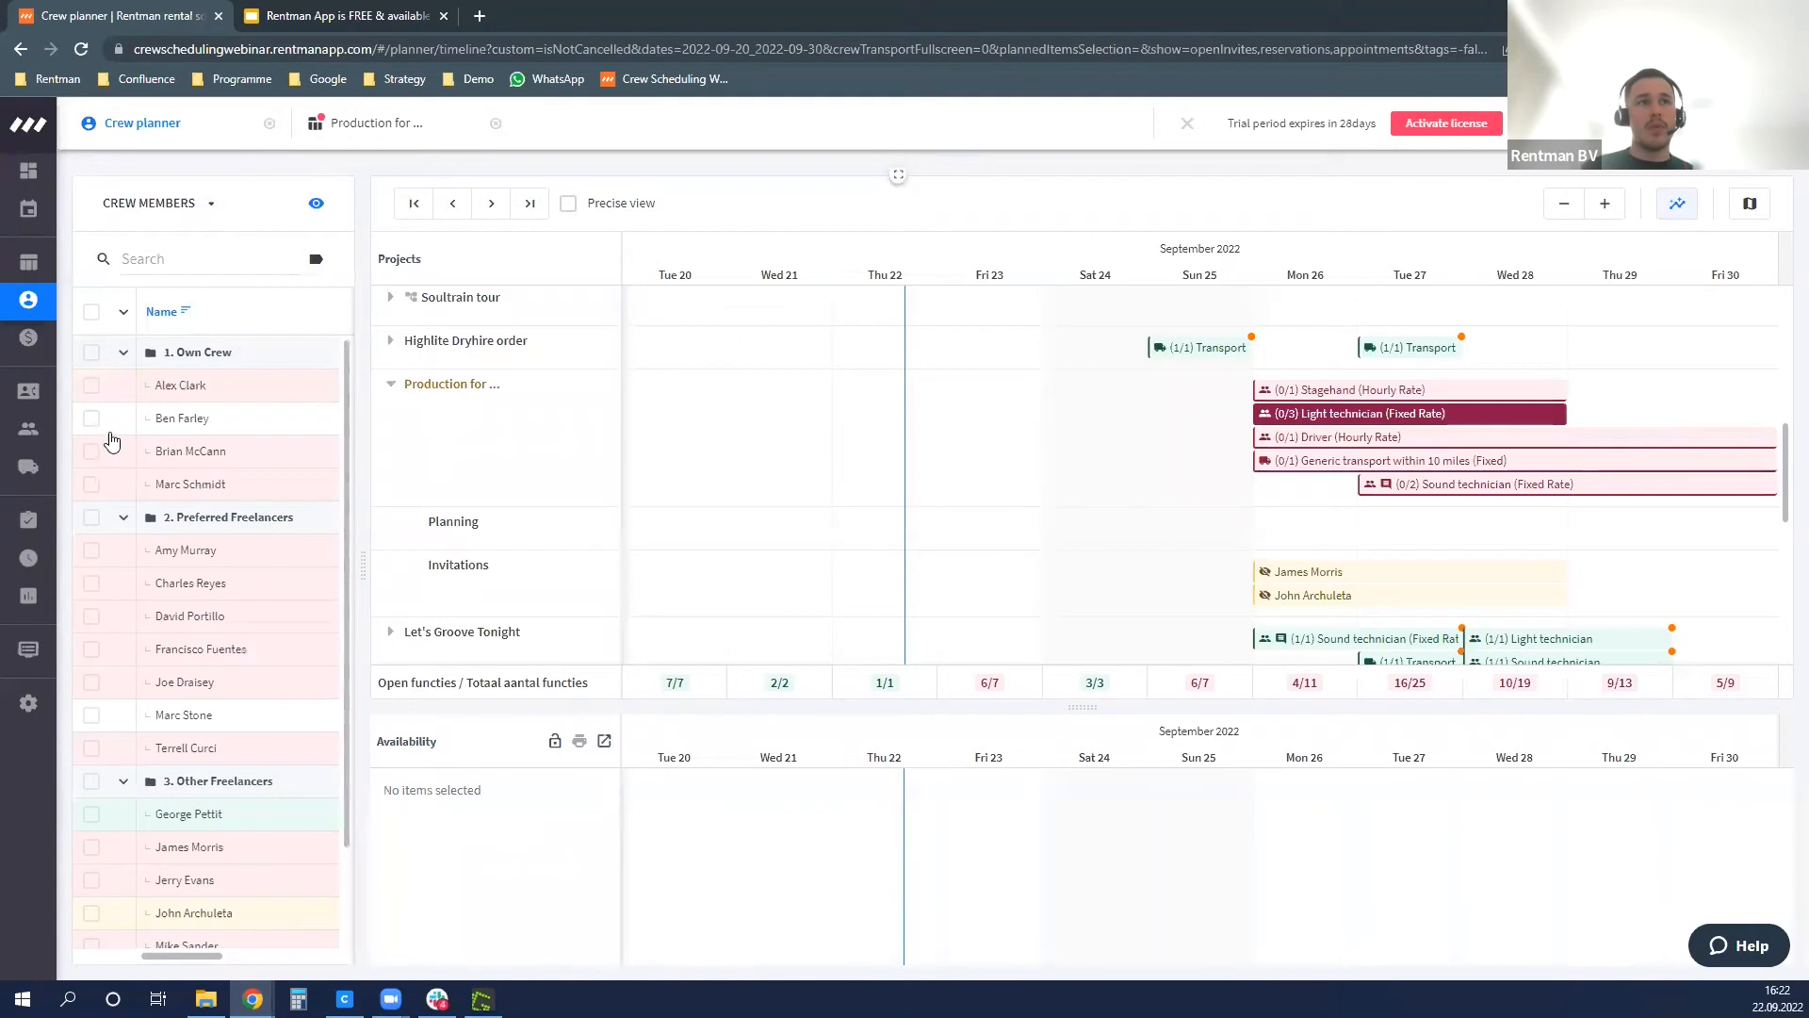
pyautogui.scroll(-1, 149, 771)
pyautogui.click(90, 720)
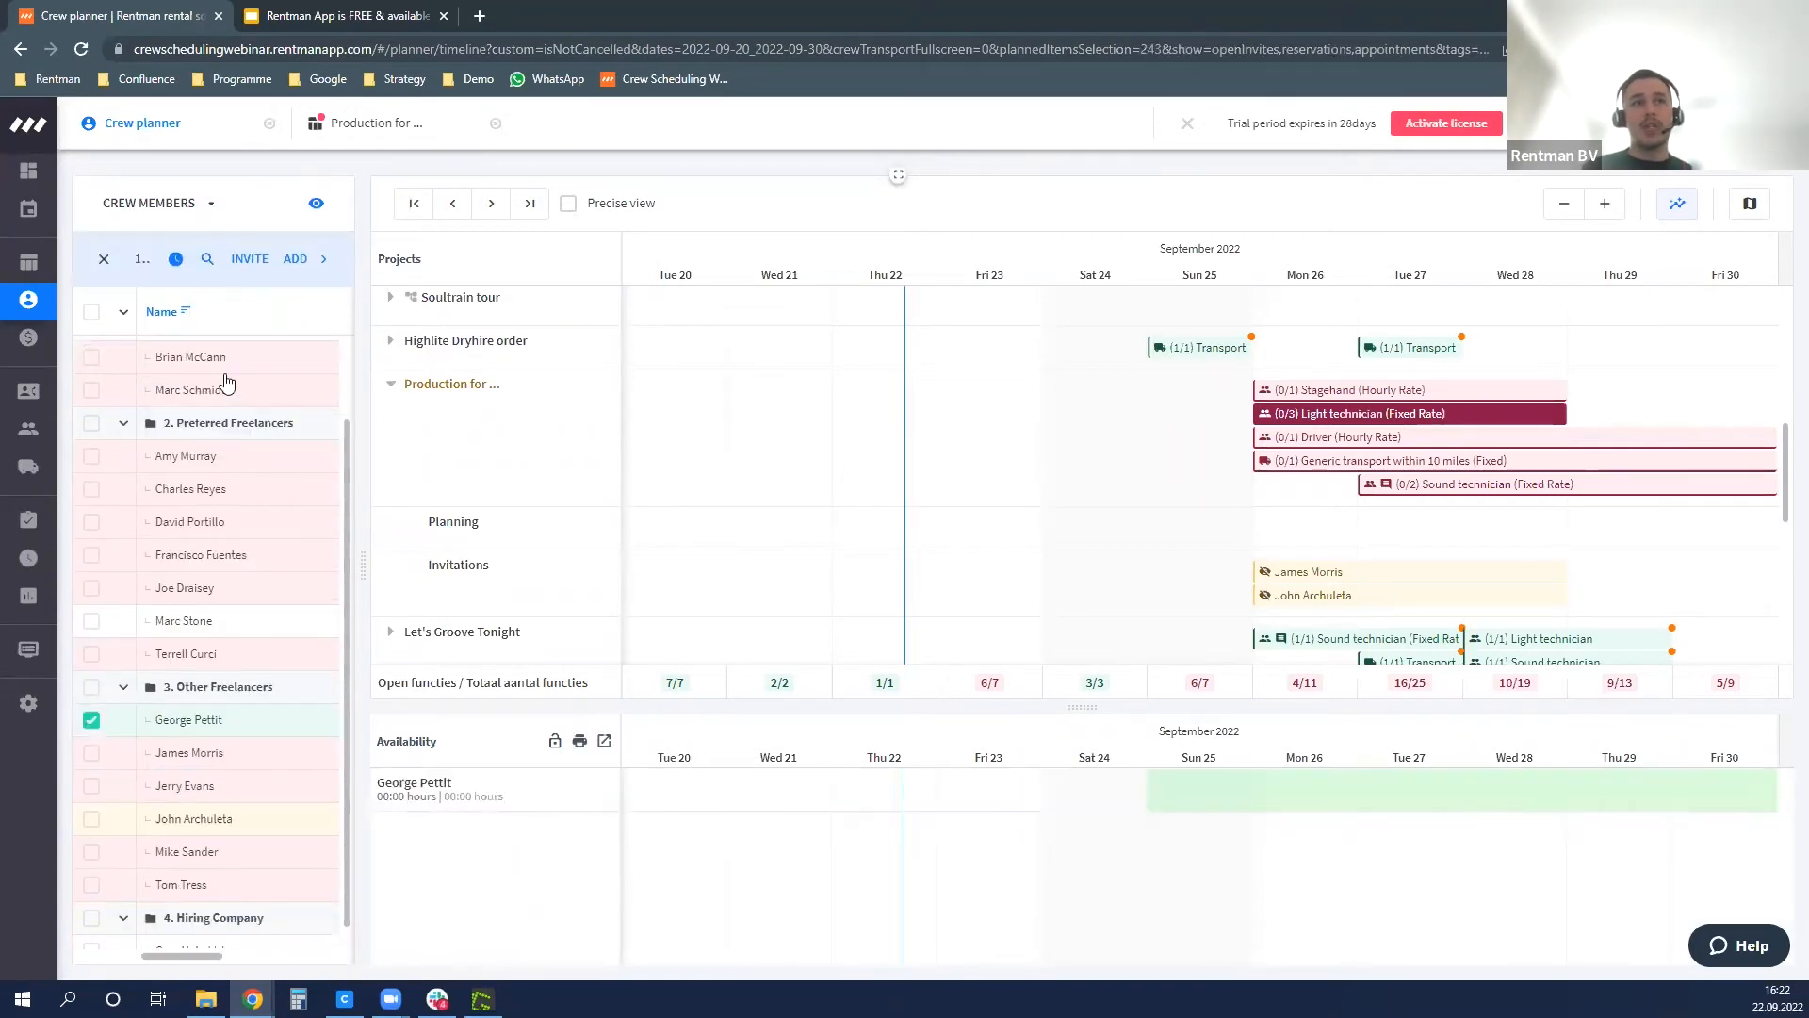
pyautogui.click(102, 260)
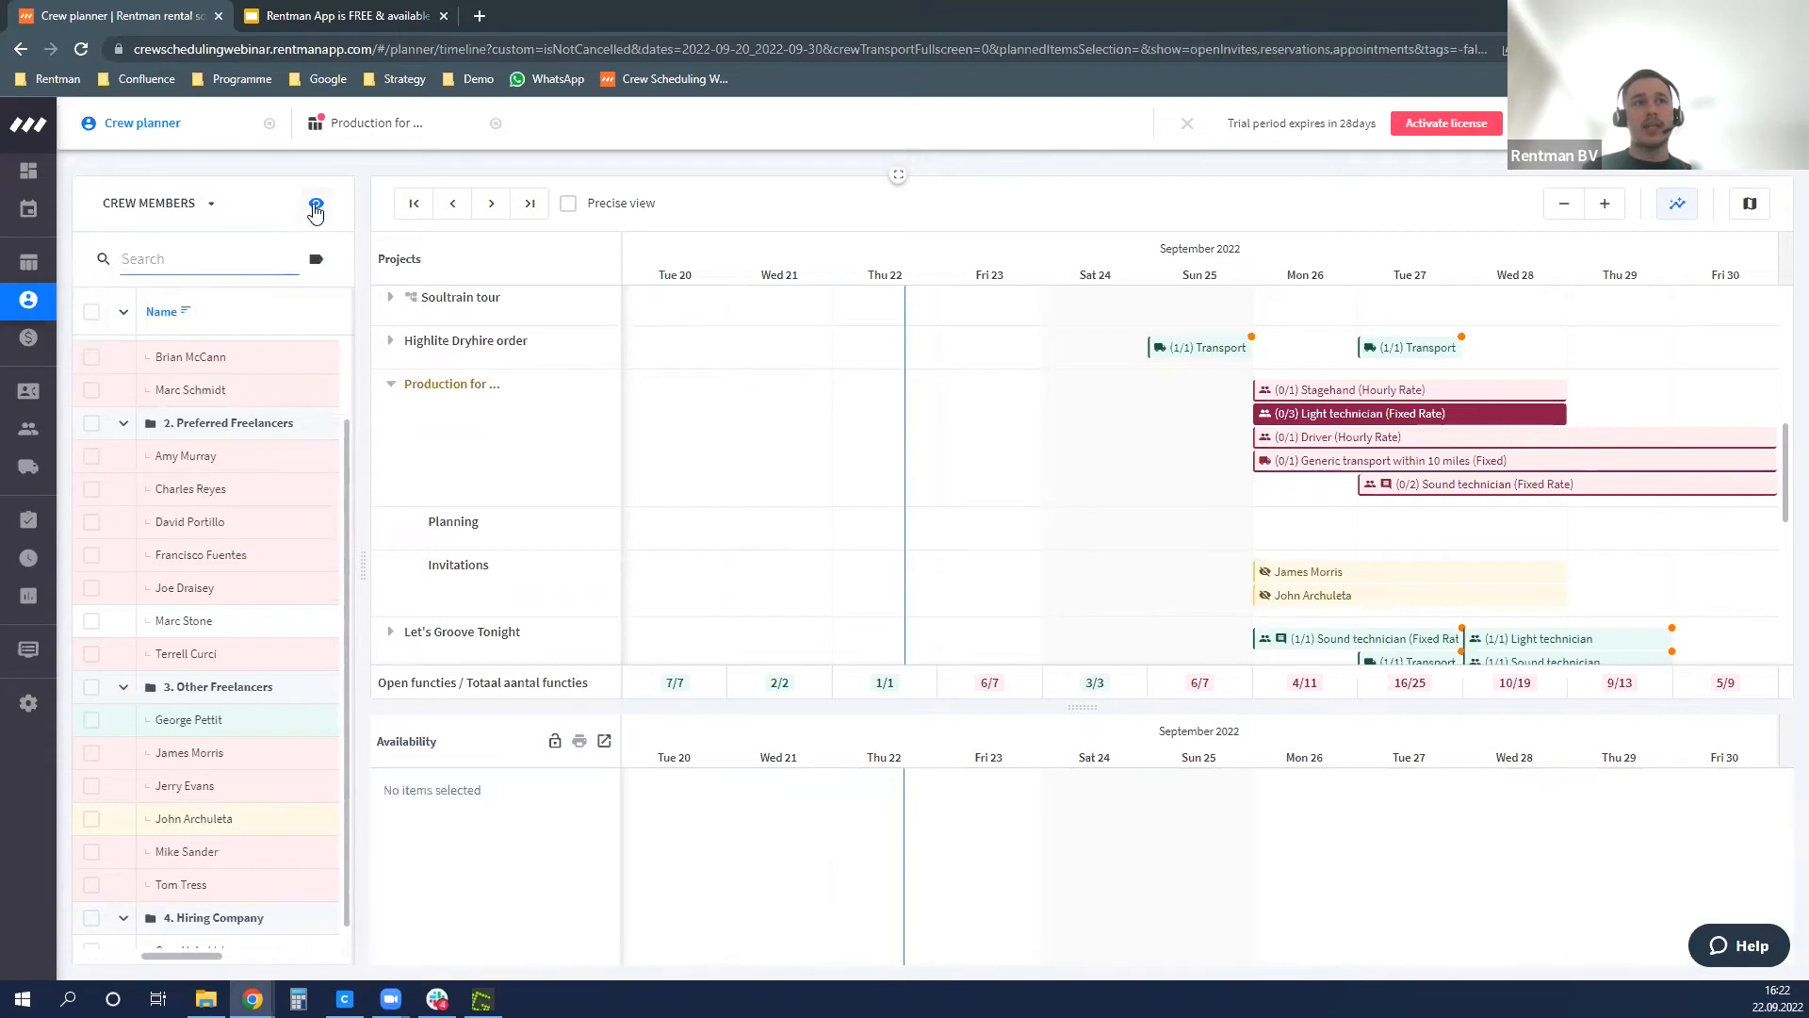
# - Set the default plan status to Conceptplanning and add the three available crew members to the Light technician (Fixed Rate) function
pyautogui.click(315, 203)
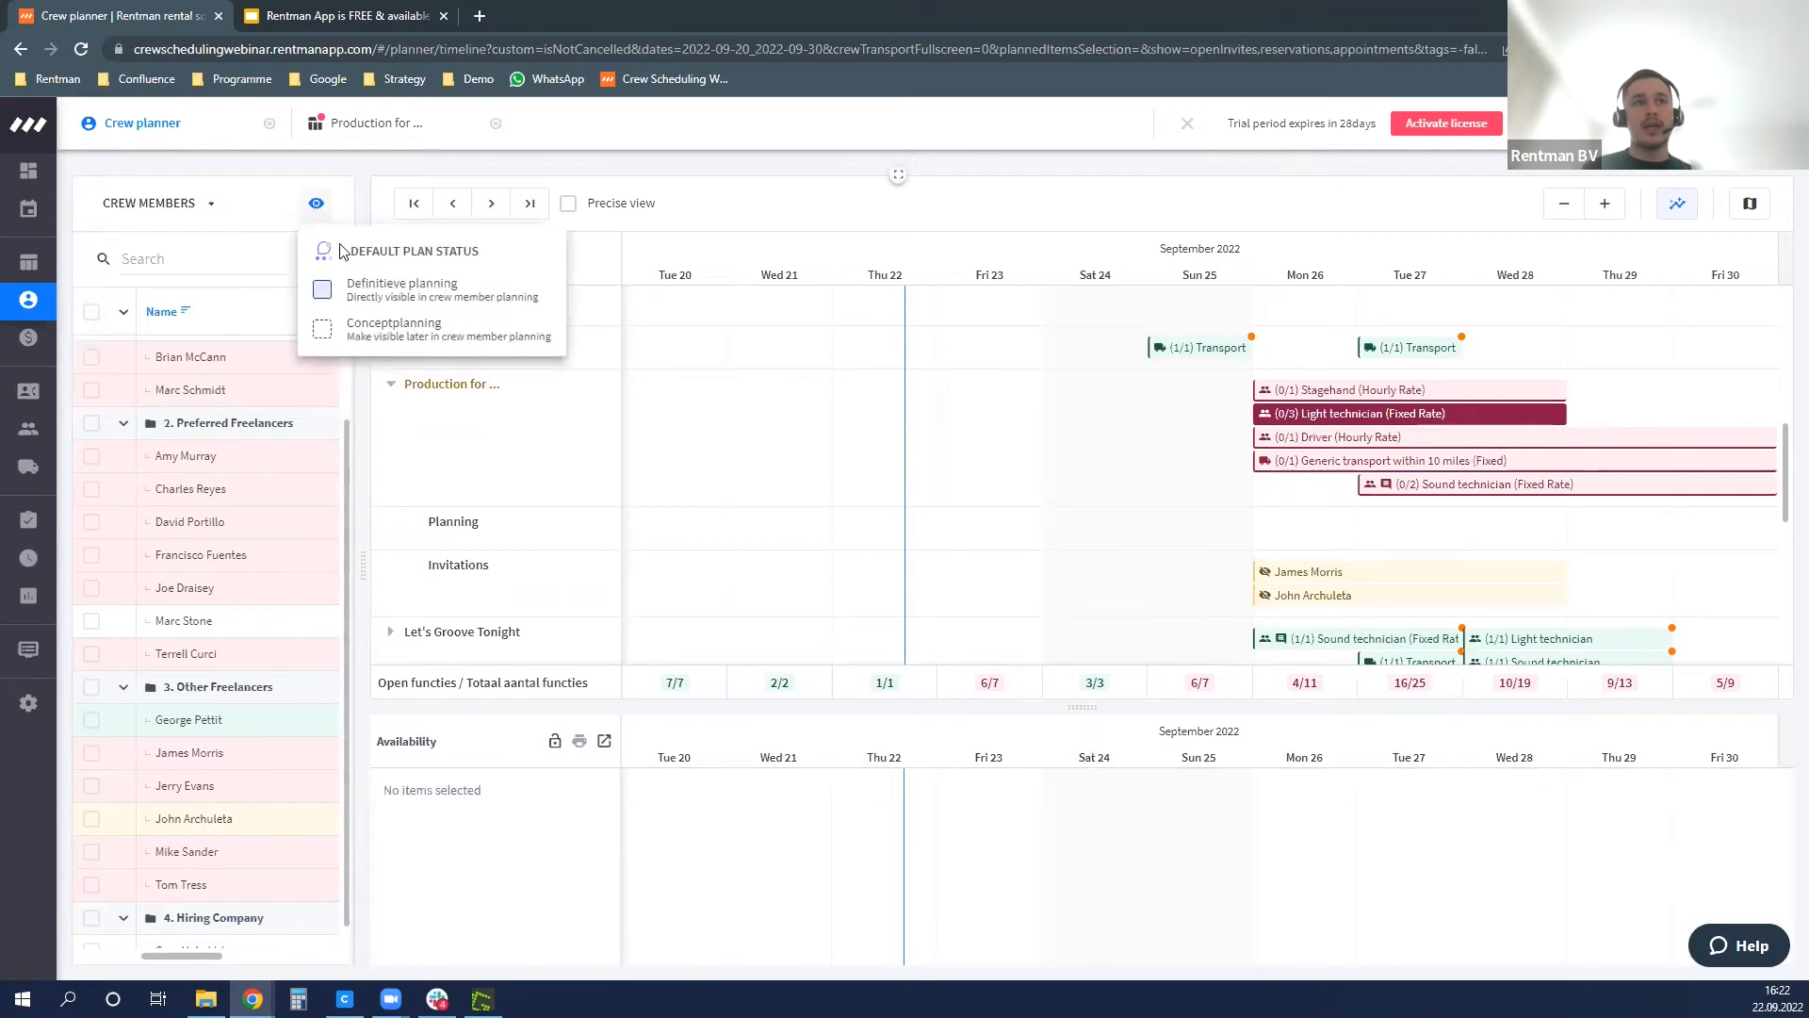
pyautogui.click(407, 332)
pyautogui.click(90, 720)
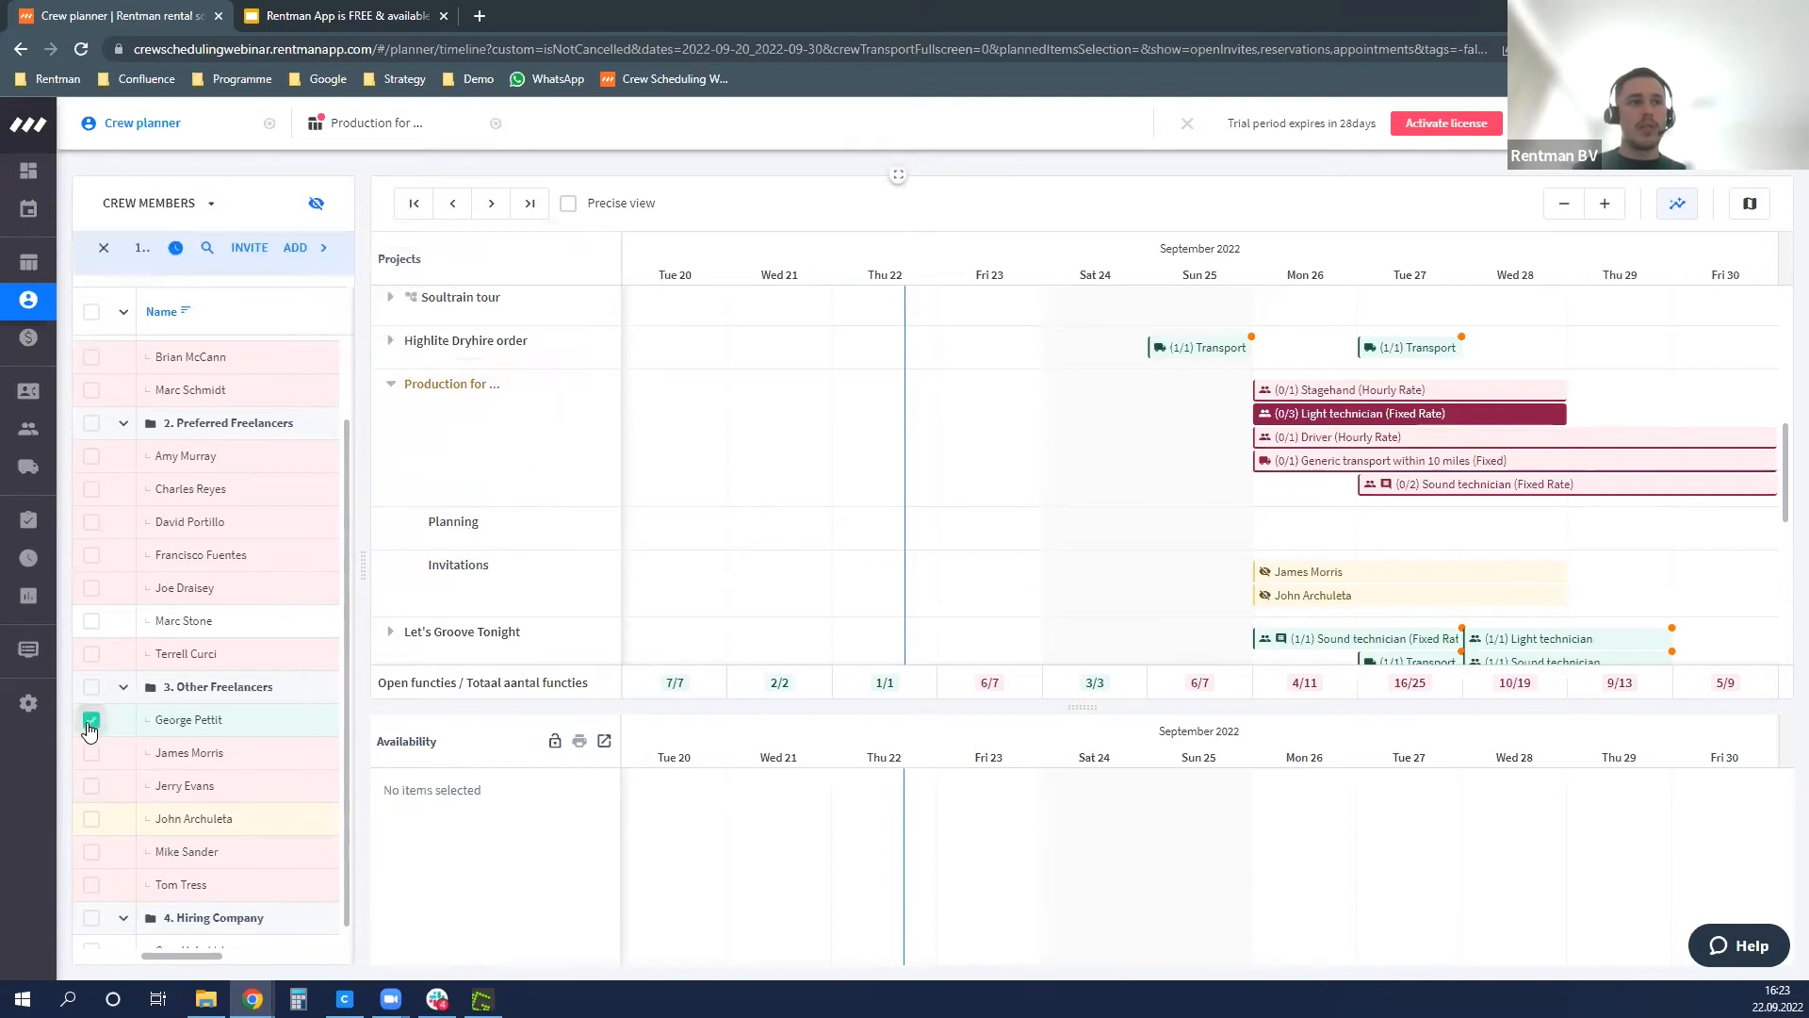
pyautogui.click(91, 620)
pyautogui.scroll(1, 97, 627)
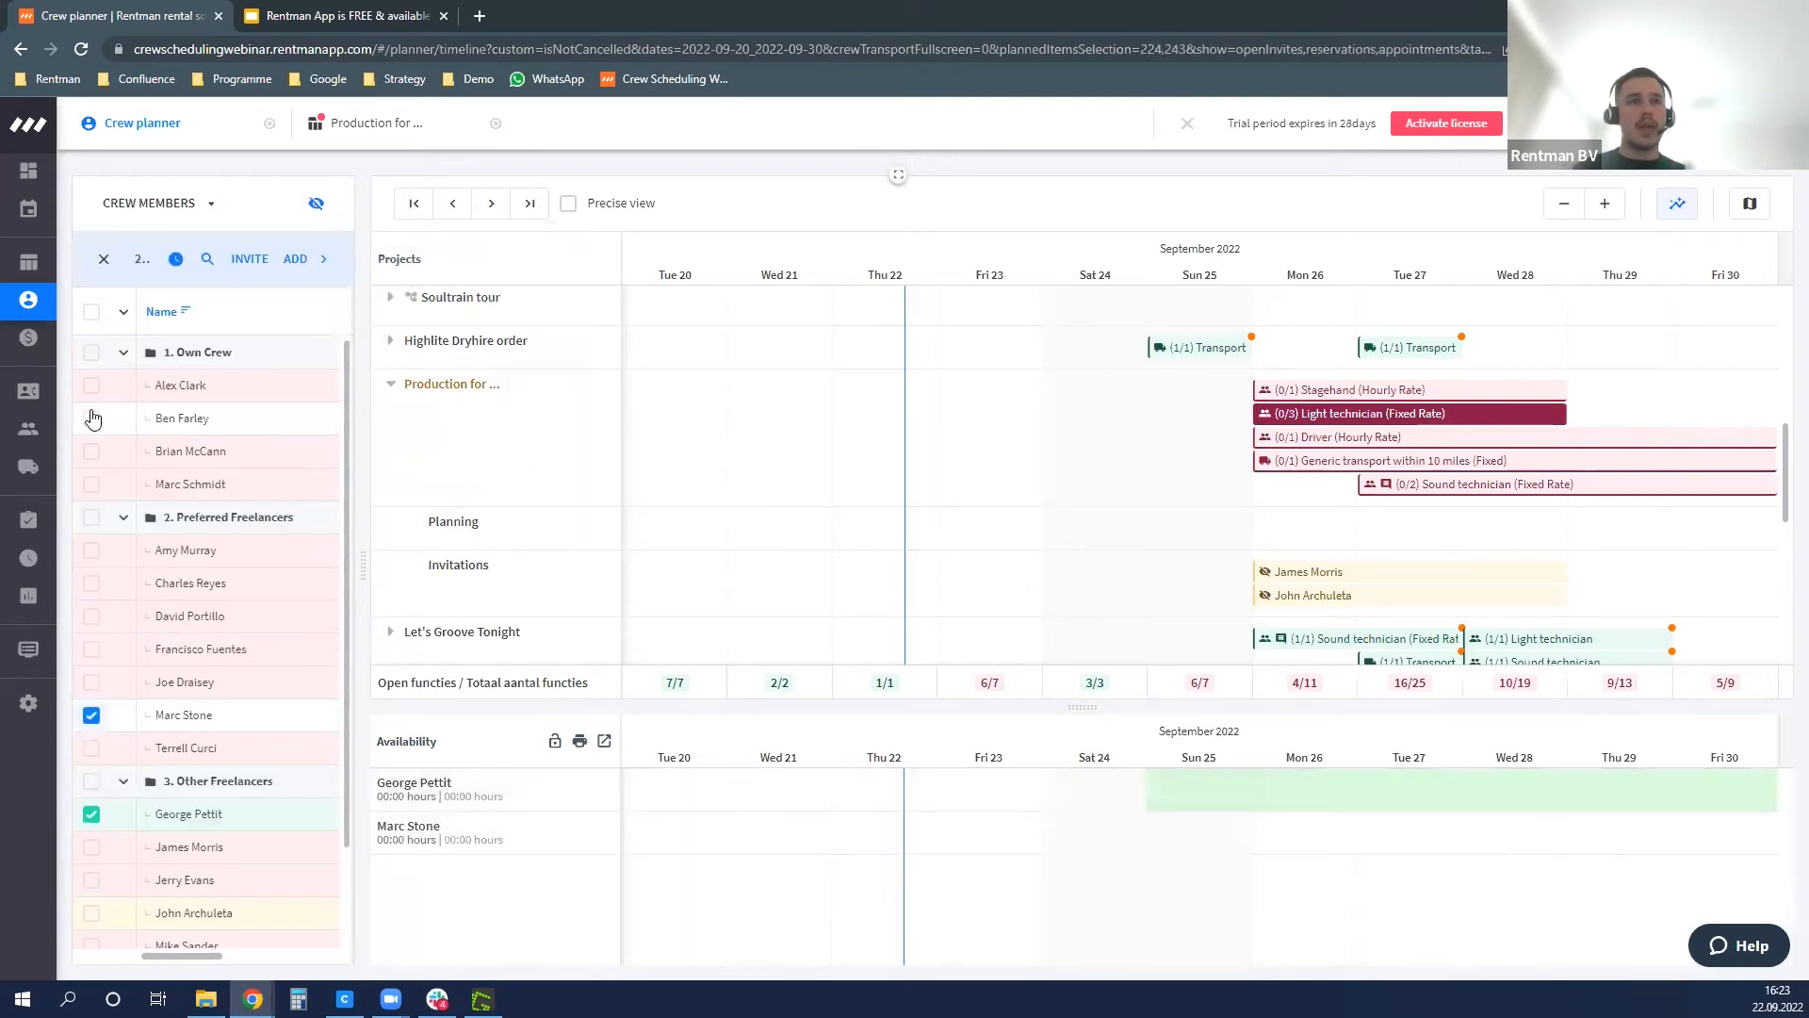
pyautogui.click(91, 419)
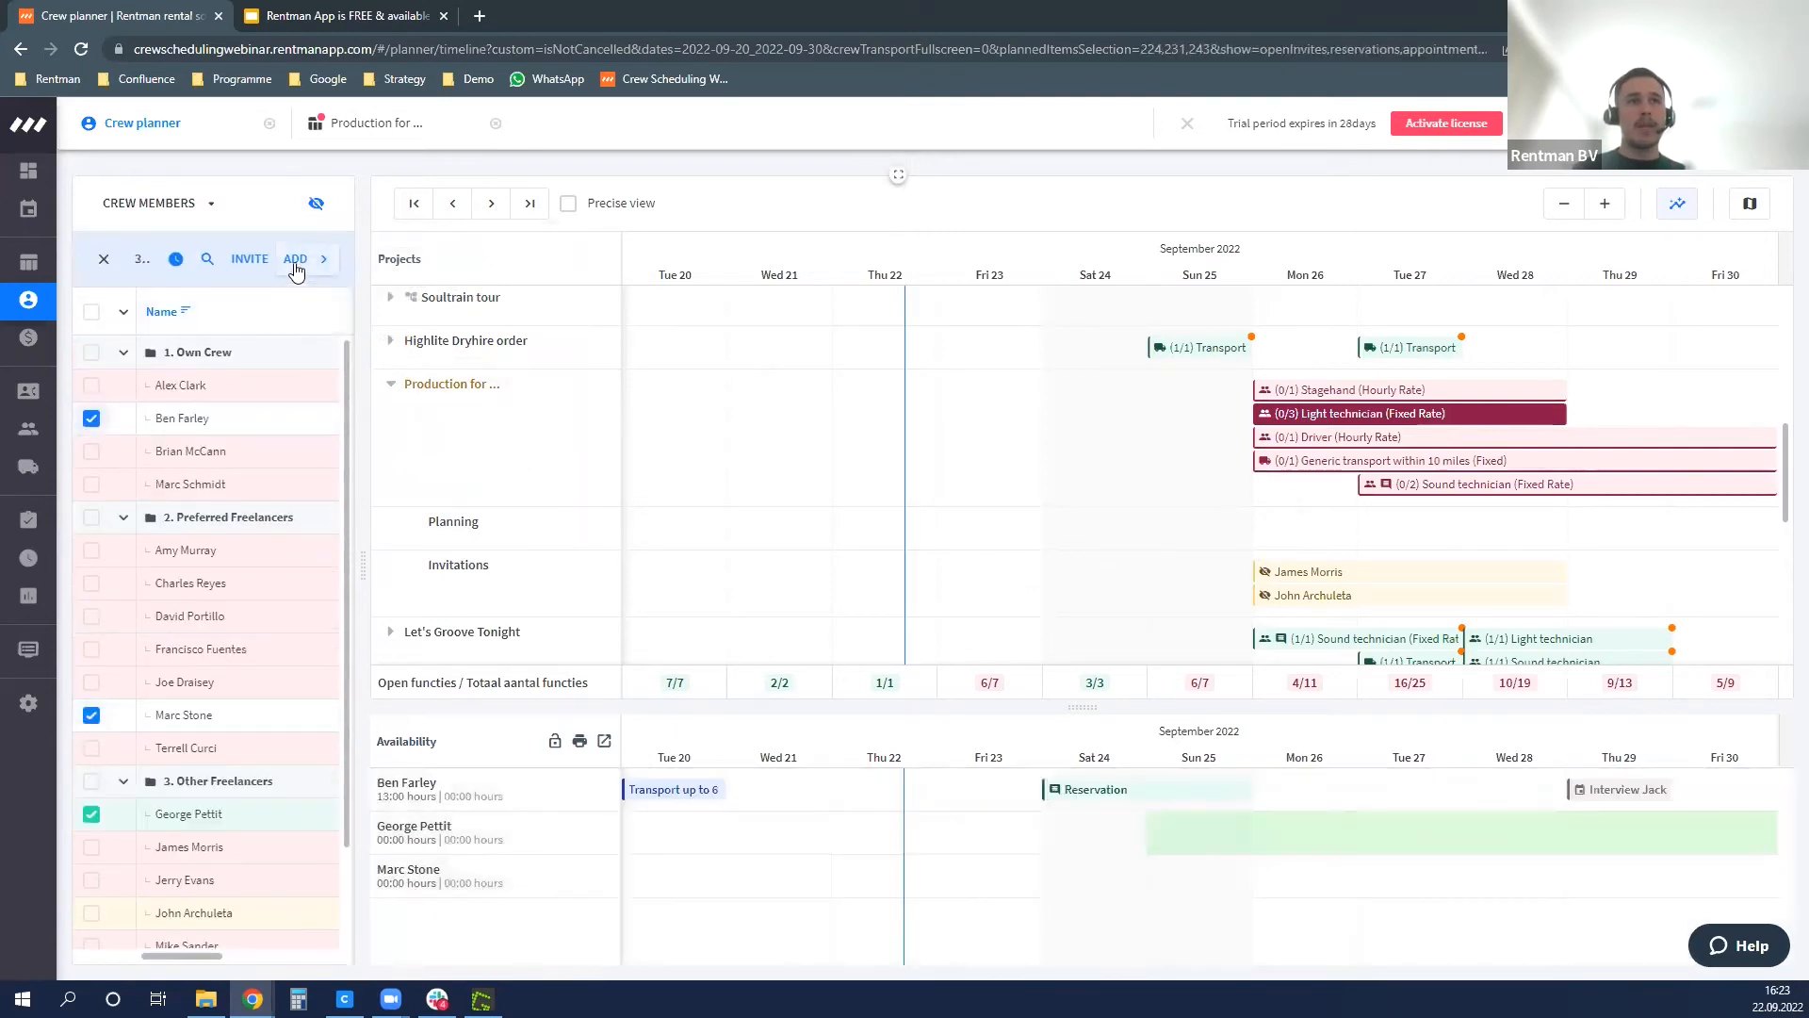
pyautogui.click(295, 265)
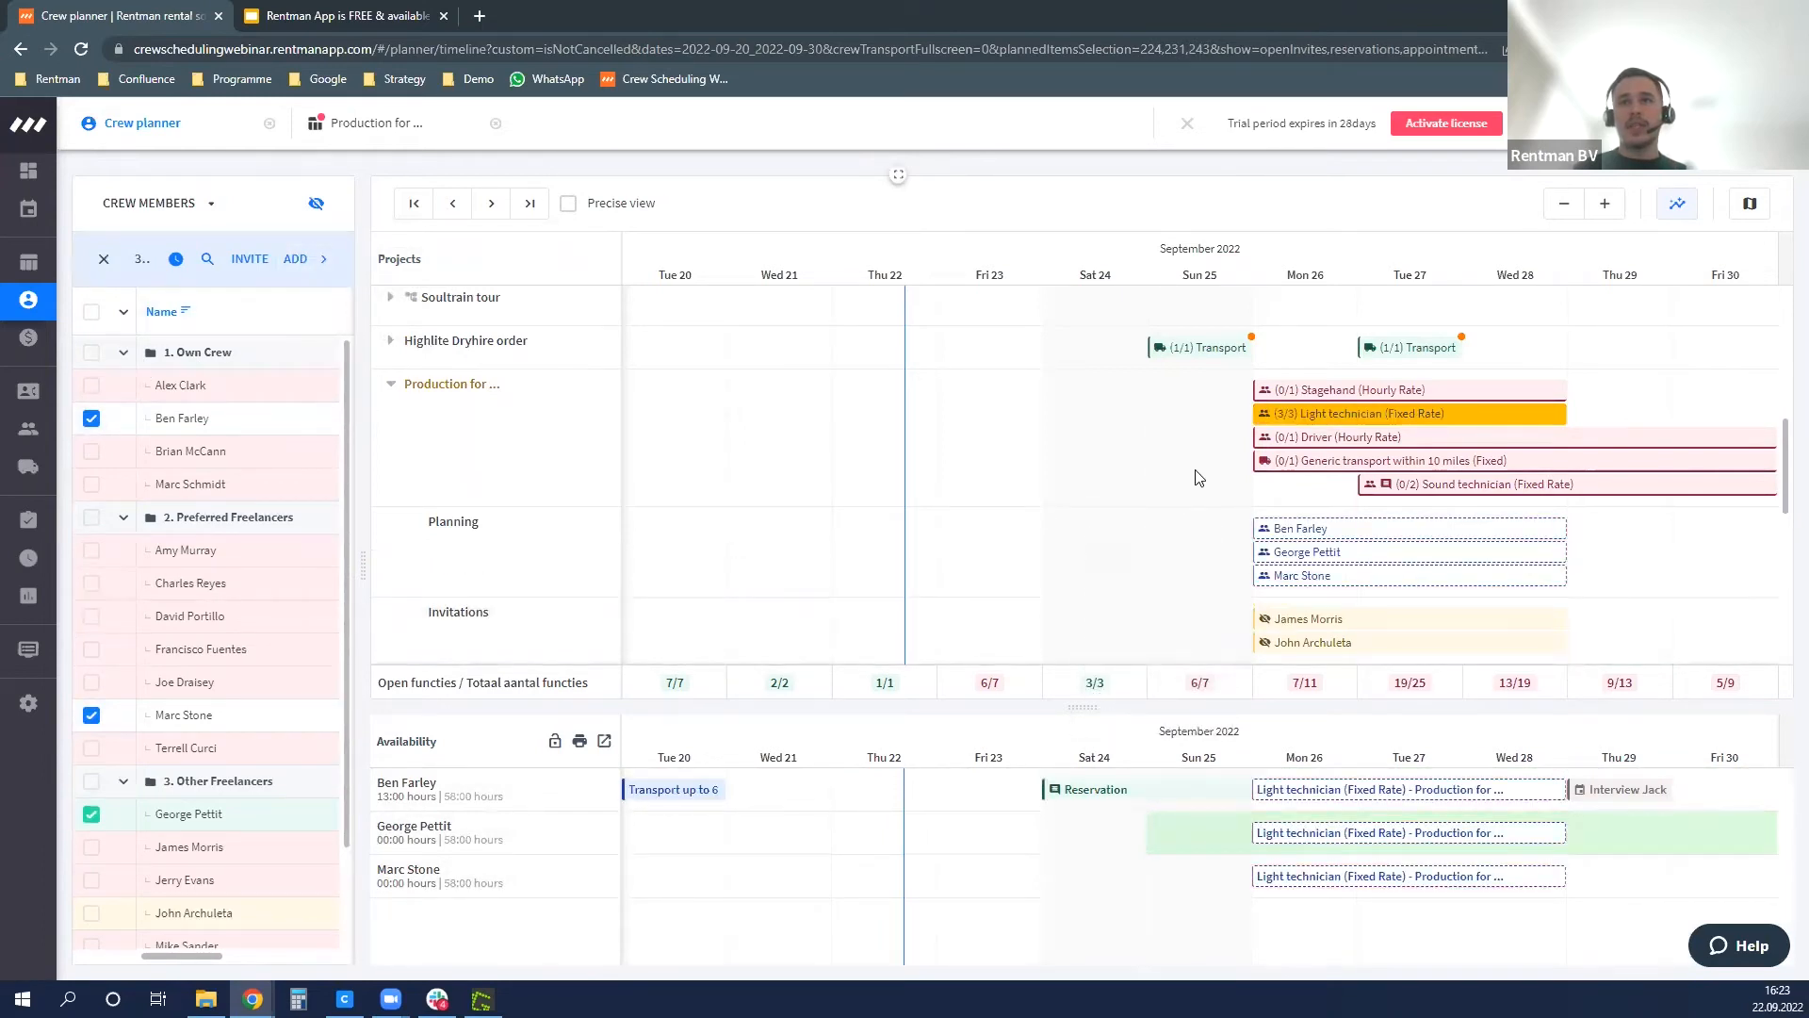
pyautogui.scroll(-1, 1199, 478)
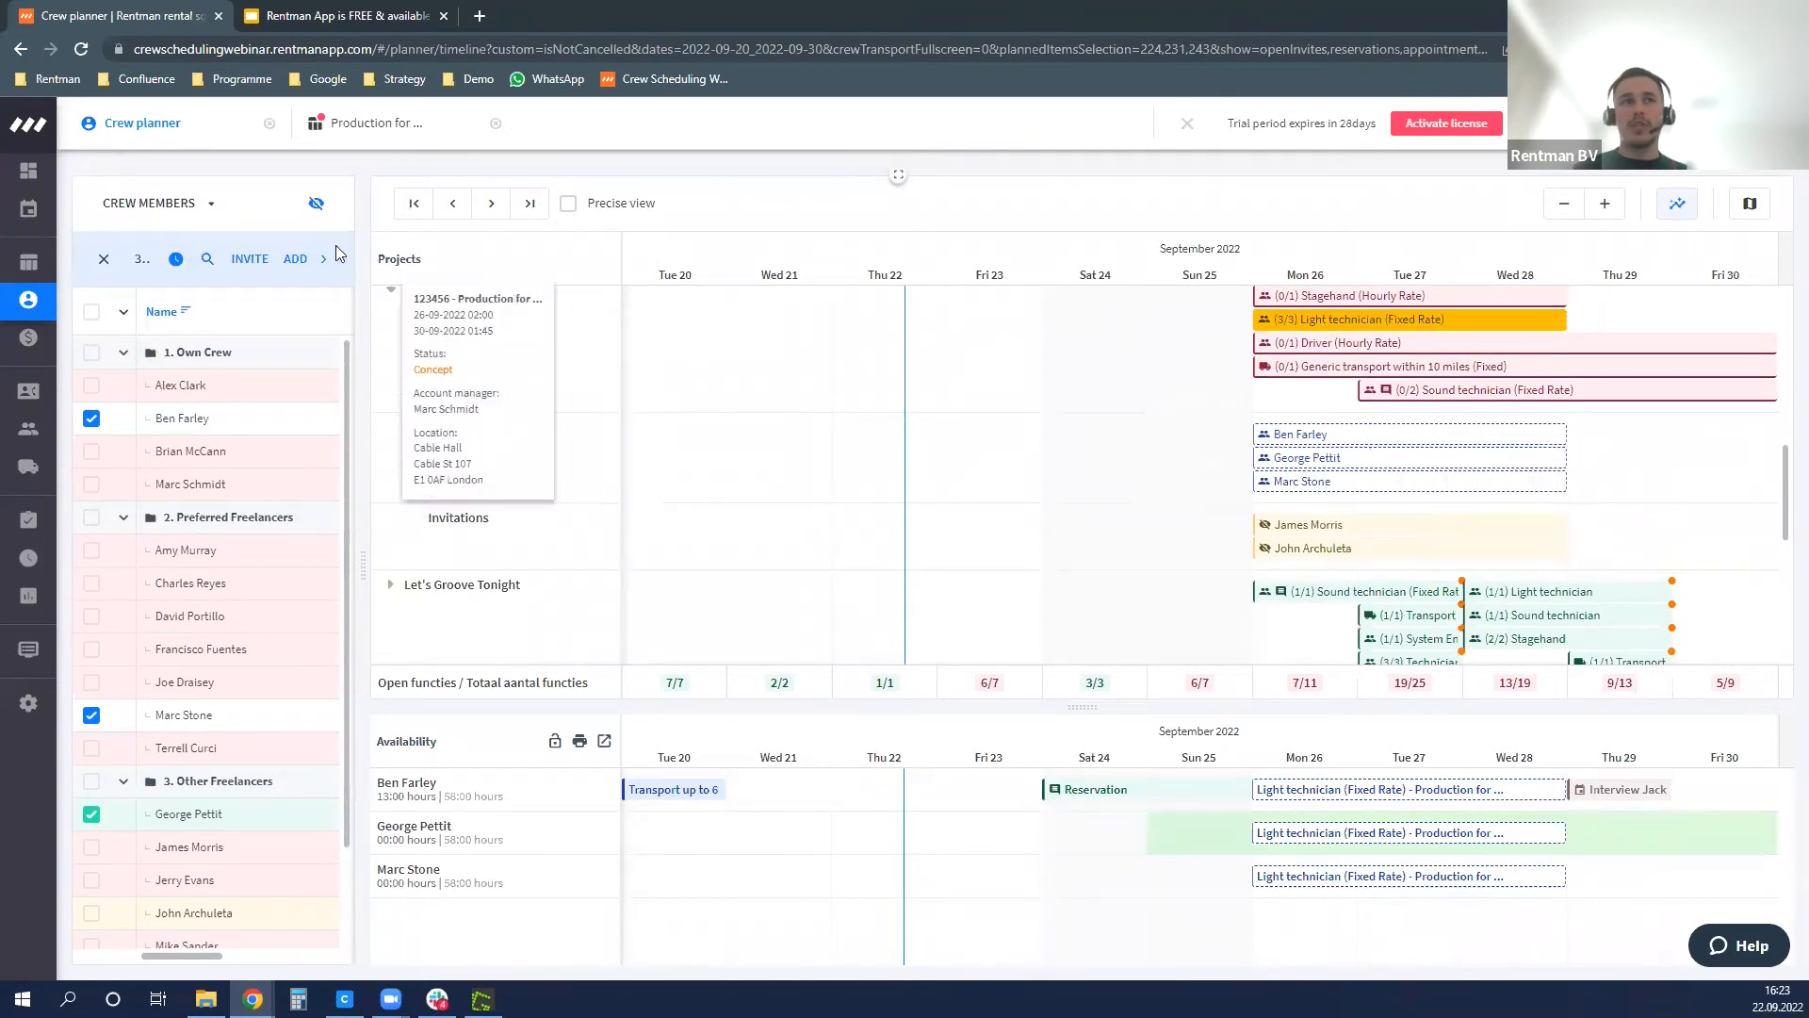
pyautogui.click(105, 260)
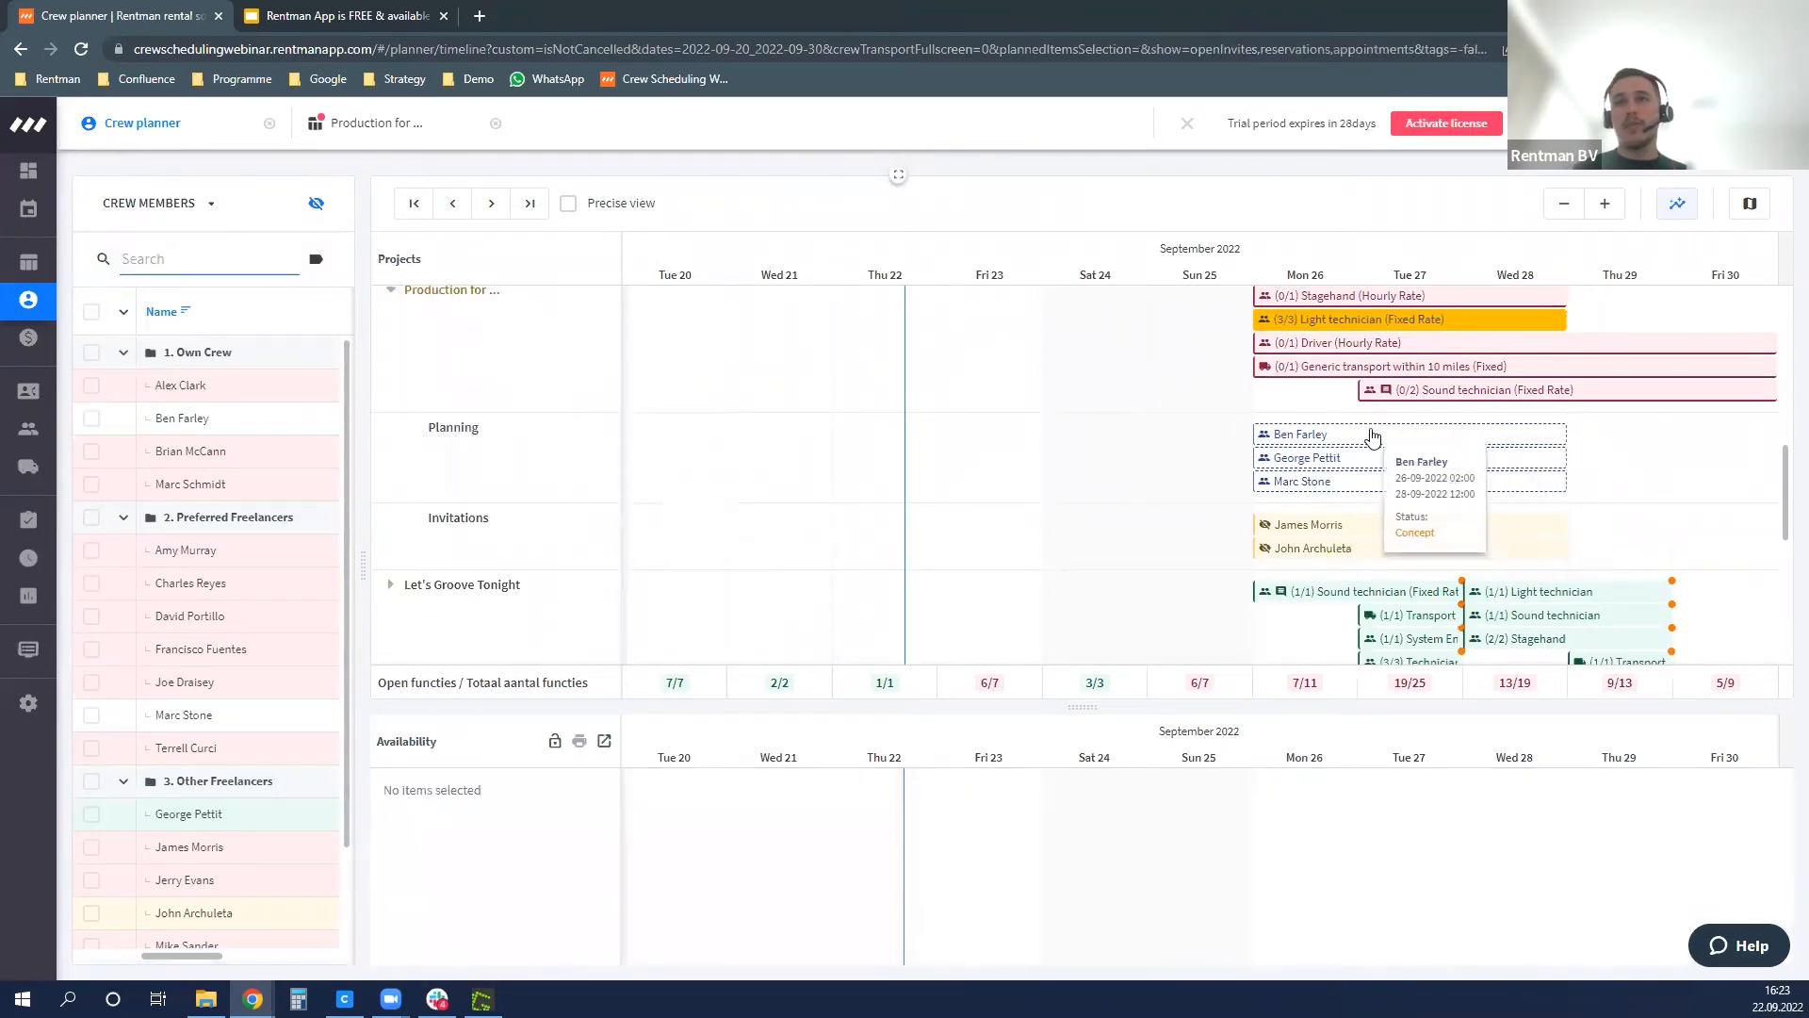
# - Switch the crew member visibility of all three concept-planned light technicians and review the project's functions, planning and invitations
pyautogui.click(316, 202)
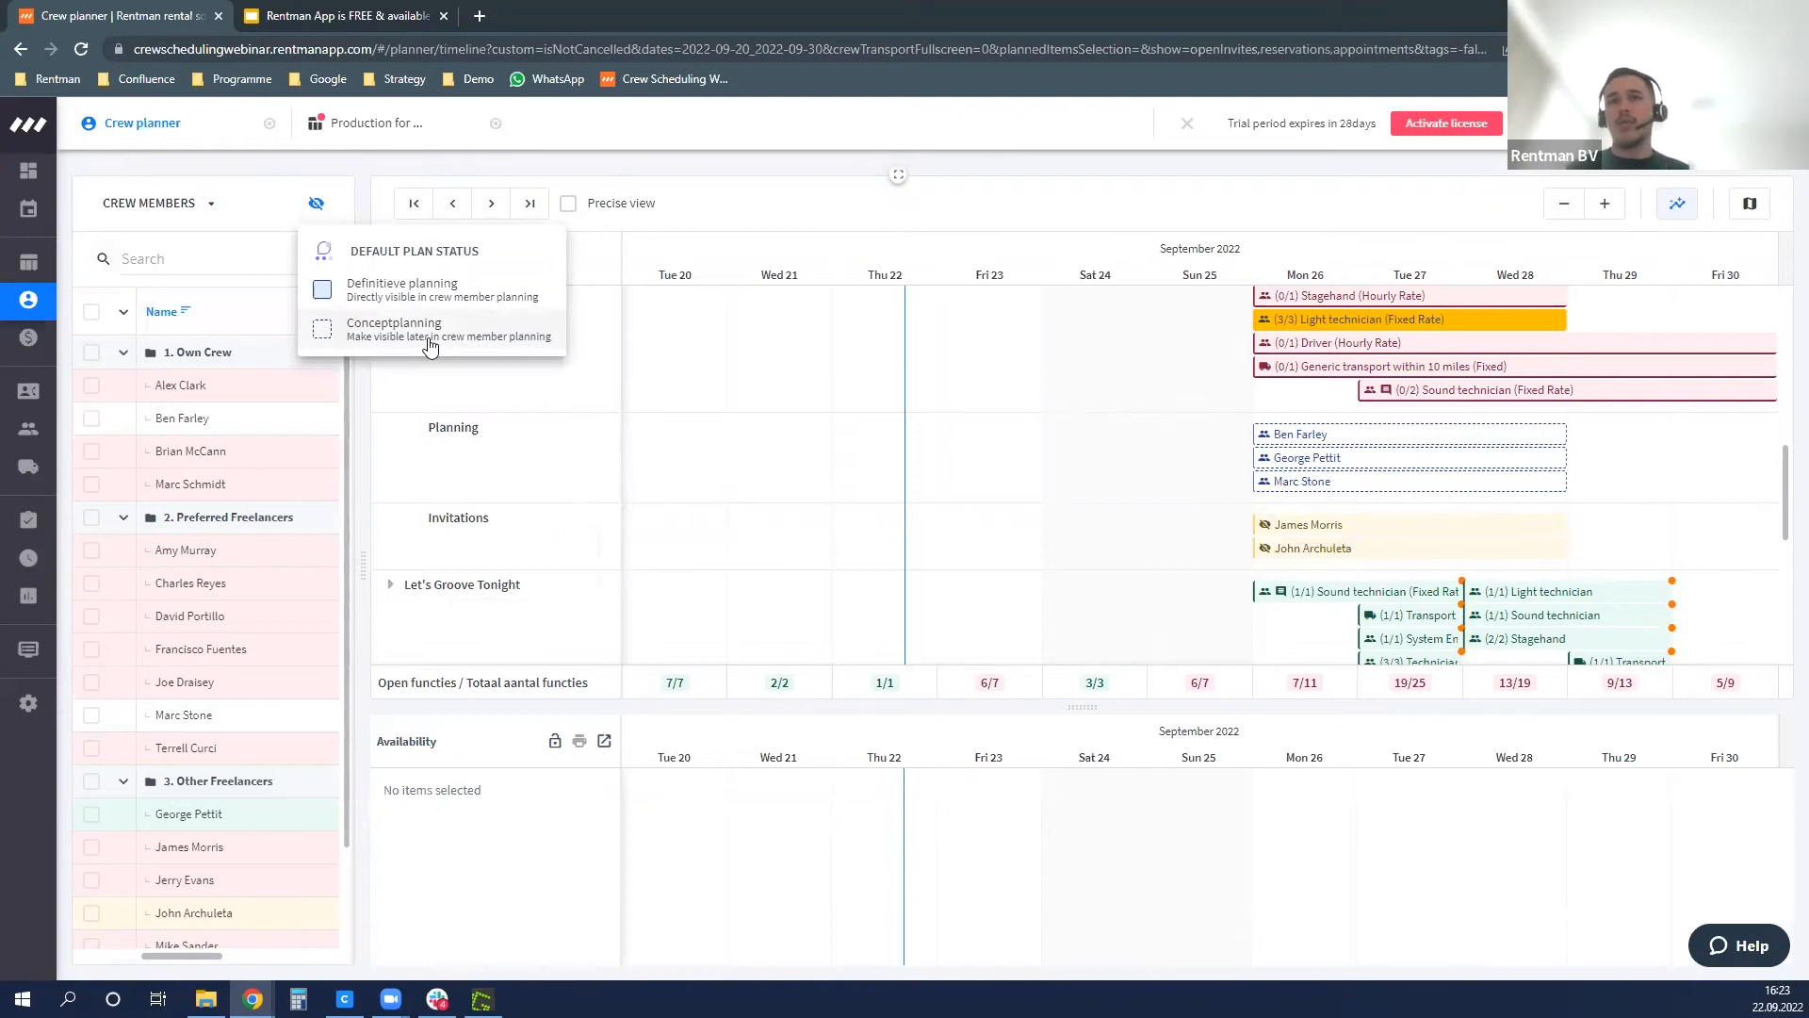
pyautogui.click(1319, 434)
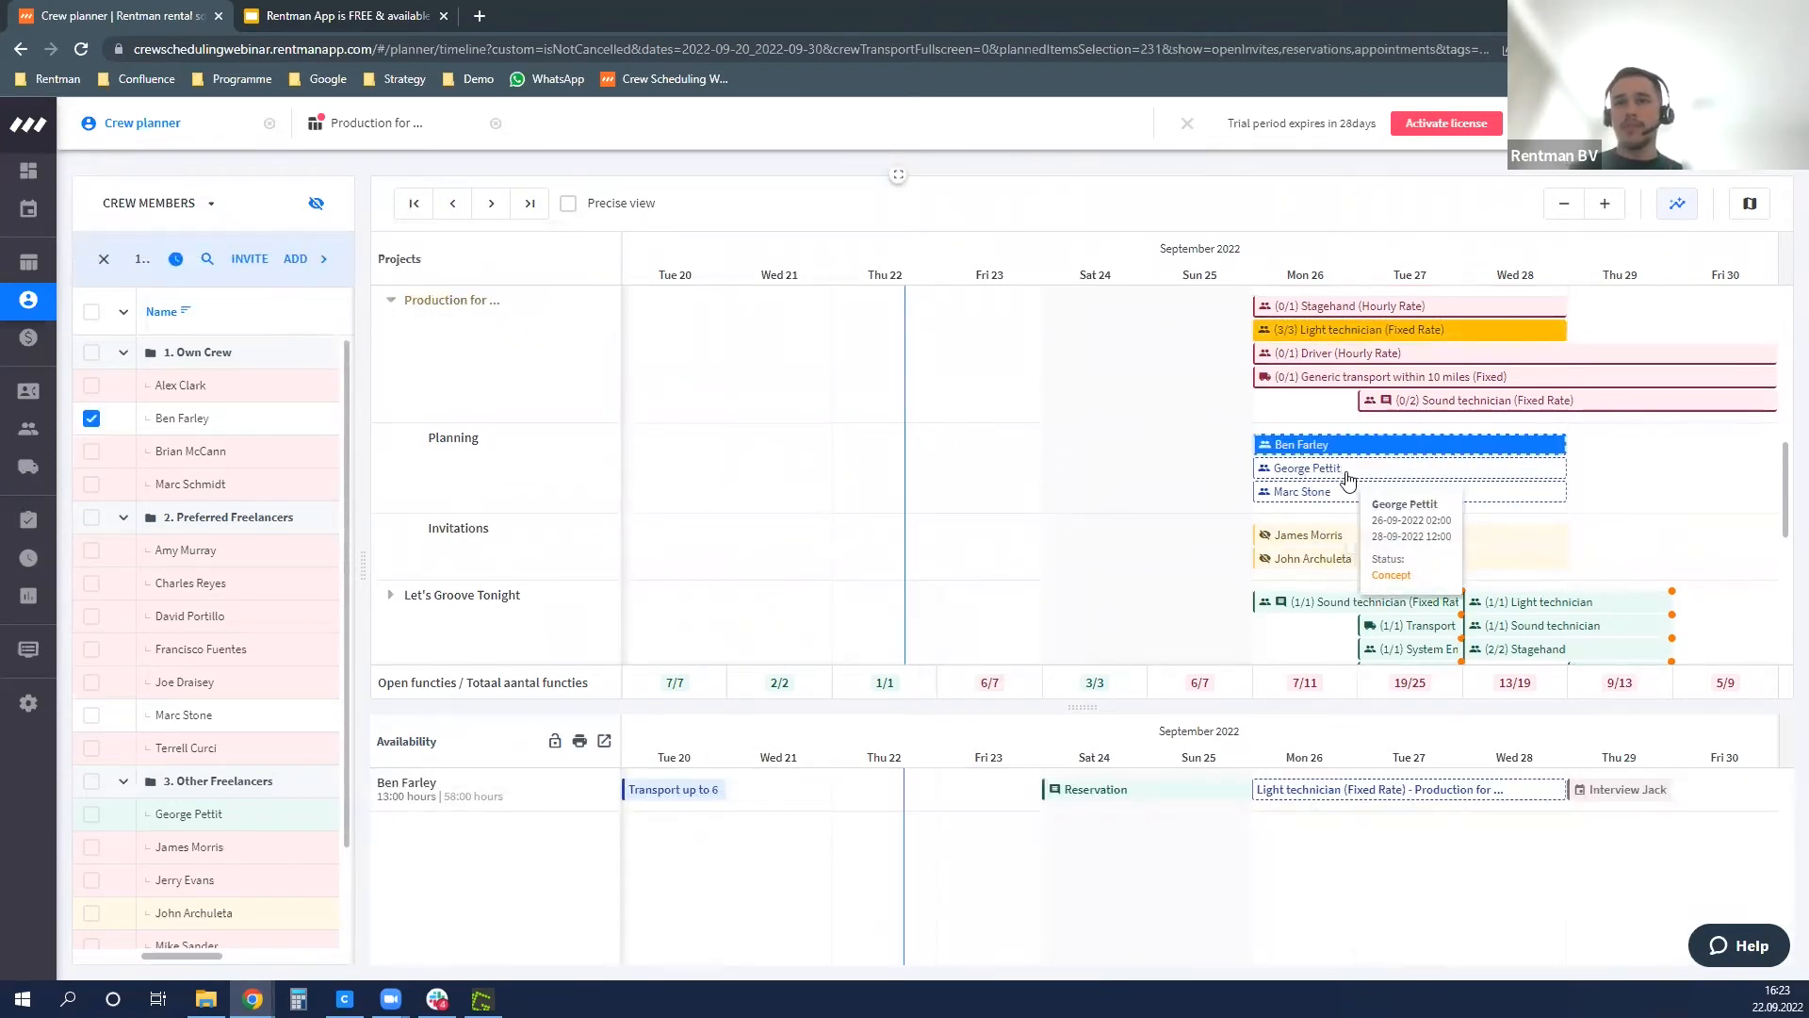
pyautogui.keyDown('ctrl'); pyautogui.click(1348, 472); pyautogui.keyUp('ctrl')
pyautogui.keyDown('ctrl'); pyautogui.click(1354, 493); pyautogui.keyUp('ctrl')
pyautogui.rightClick(1363, 481)
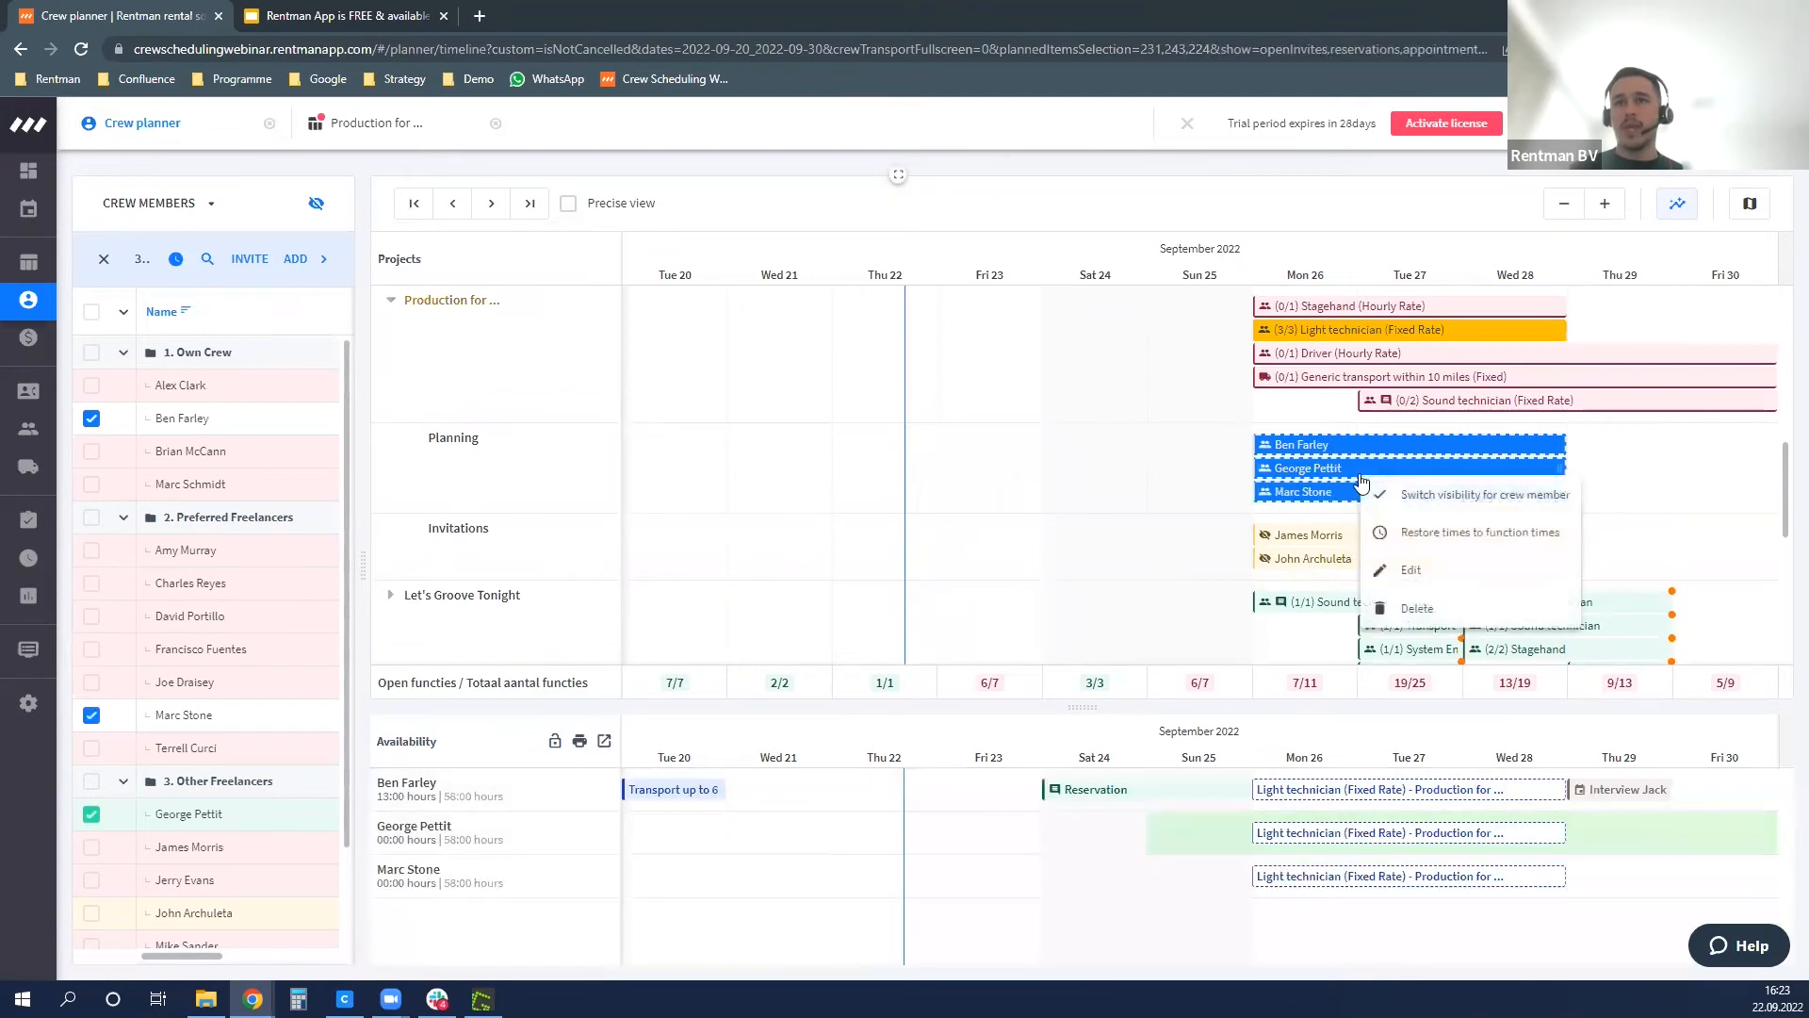
pyautogui.click(1480, 506)
pyautogui.scroll(1, 1178, 471)
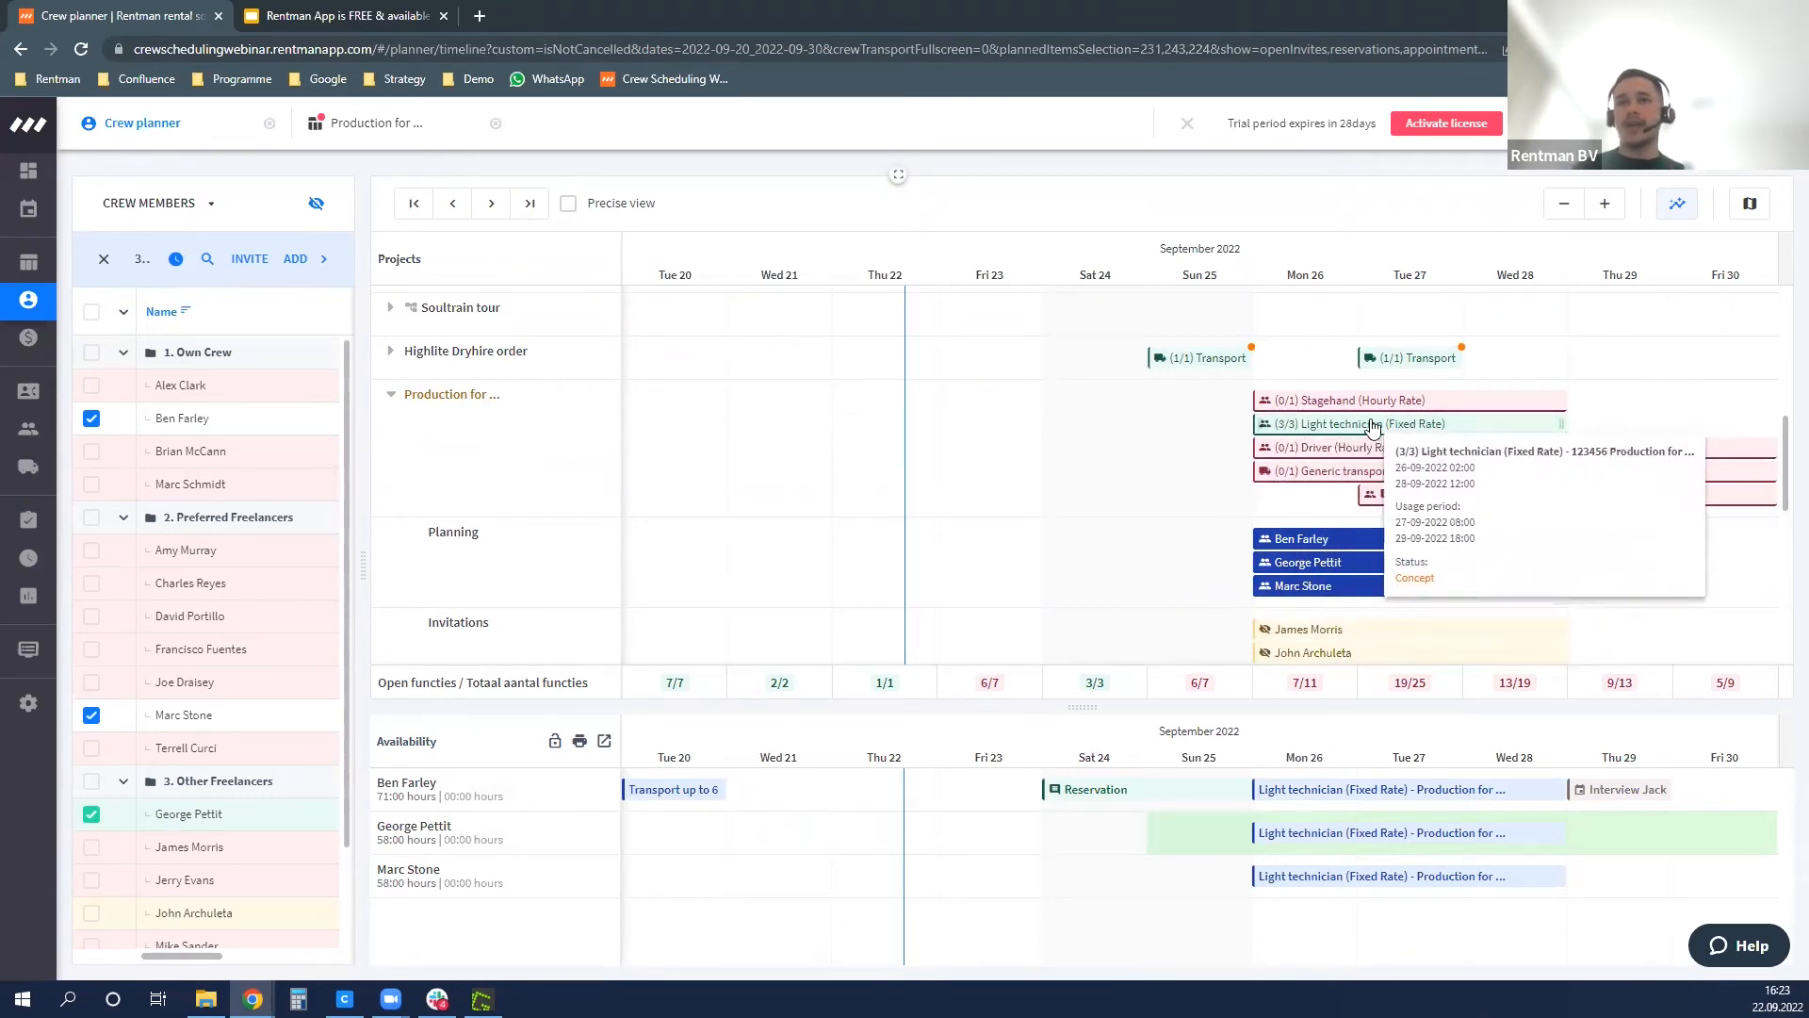
pyautogui.scroll(-1, 1217, 561)
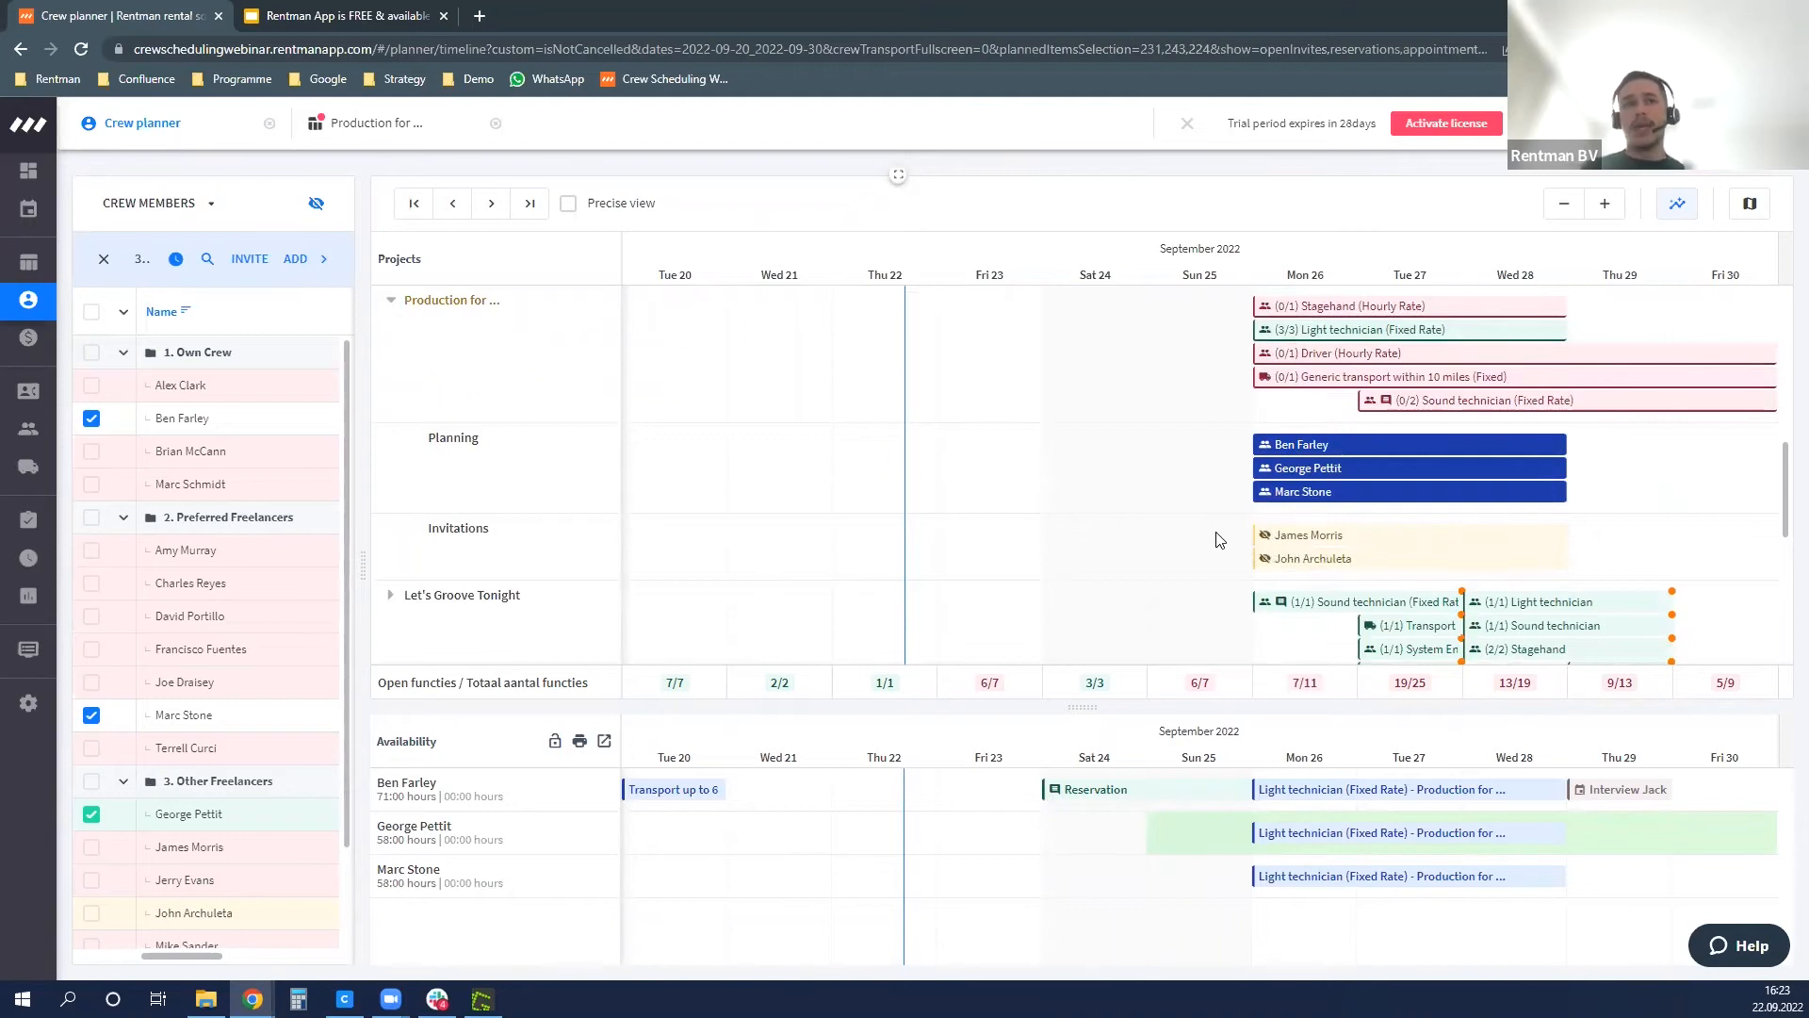
pyautogui.moveTo(1286, 538)
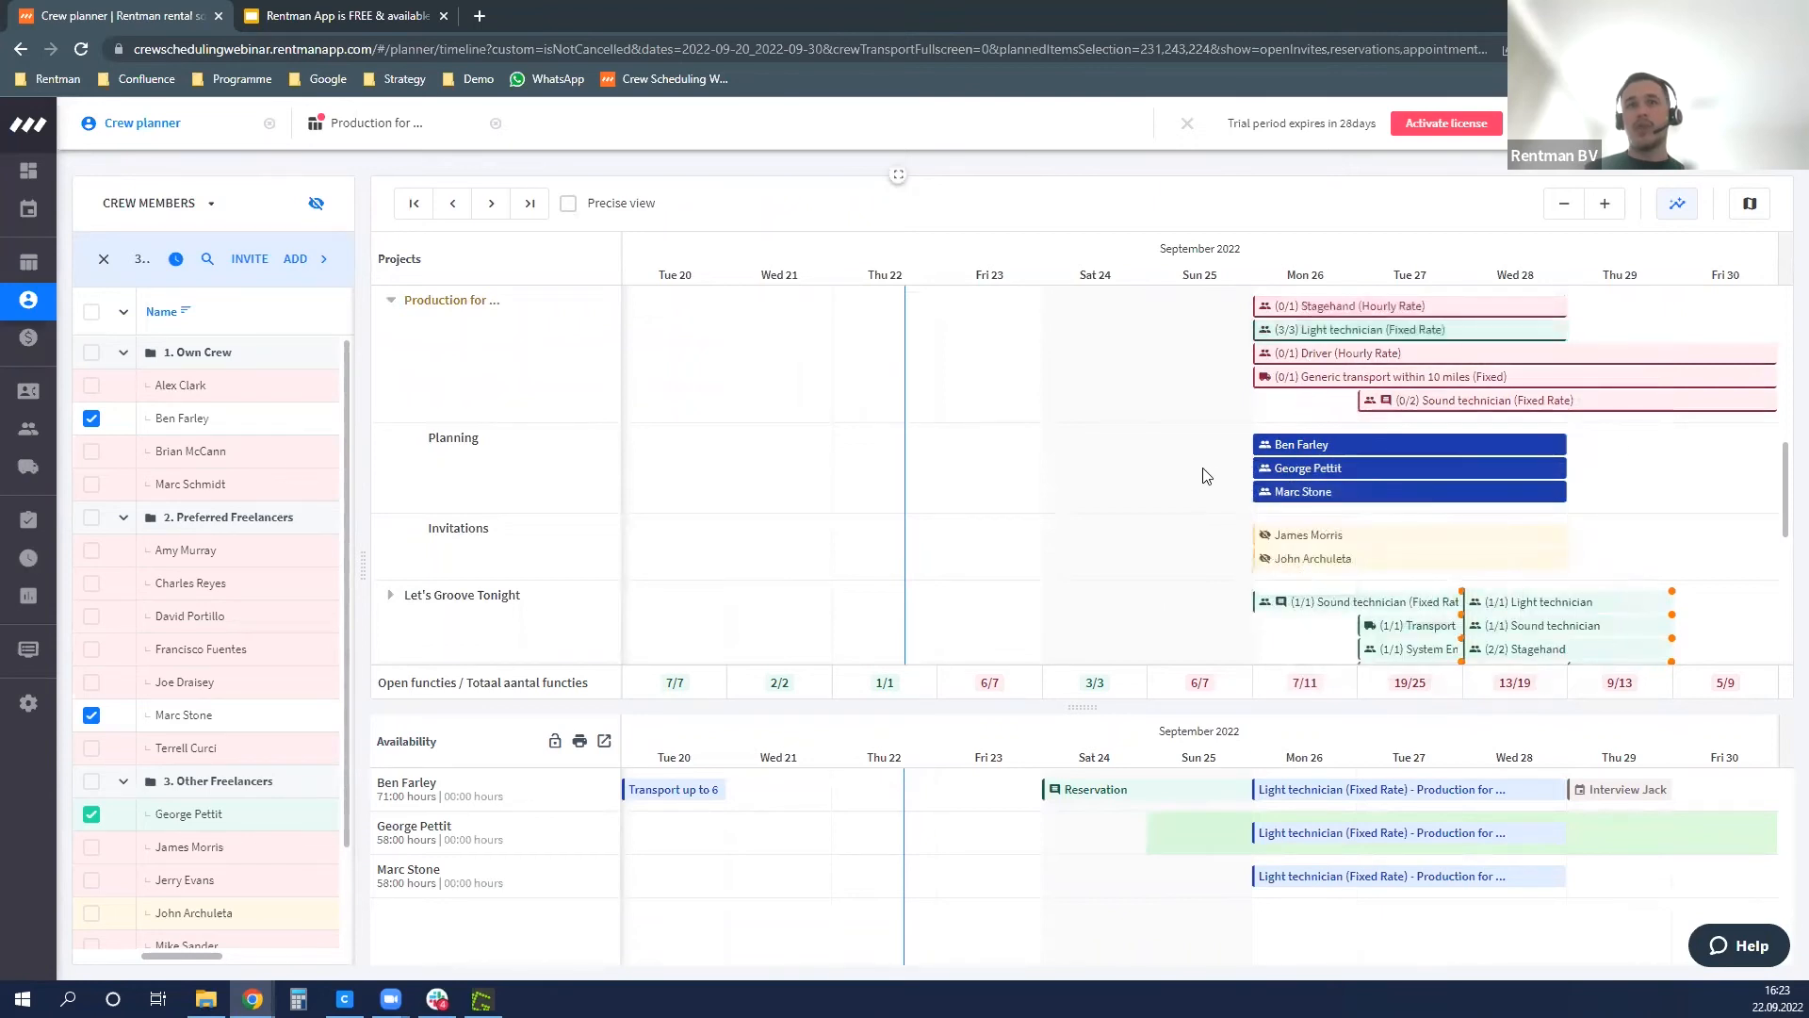
pyautogui.scroll(1, 1168, 498)
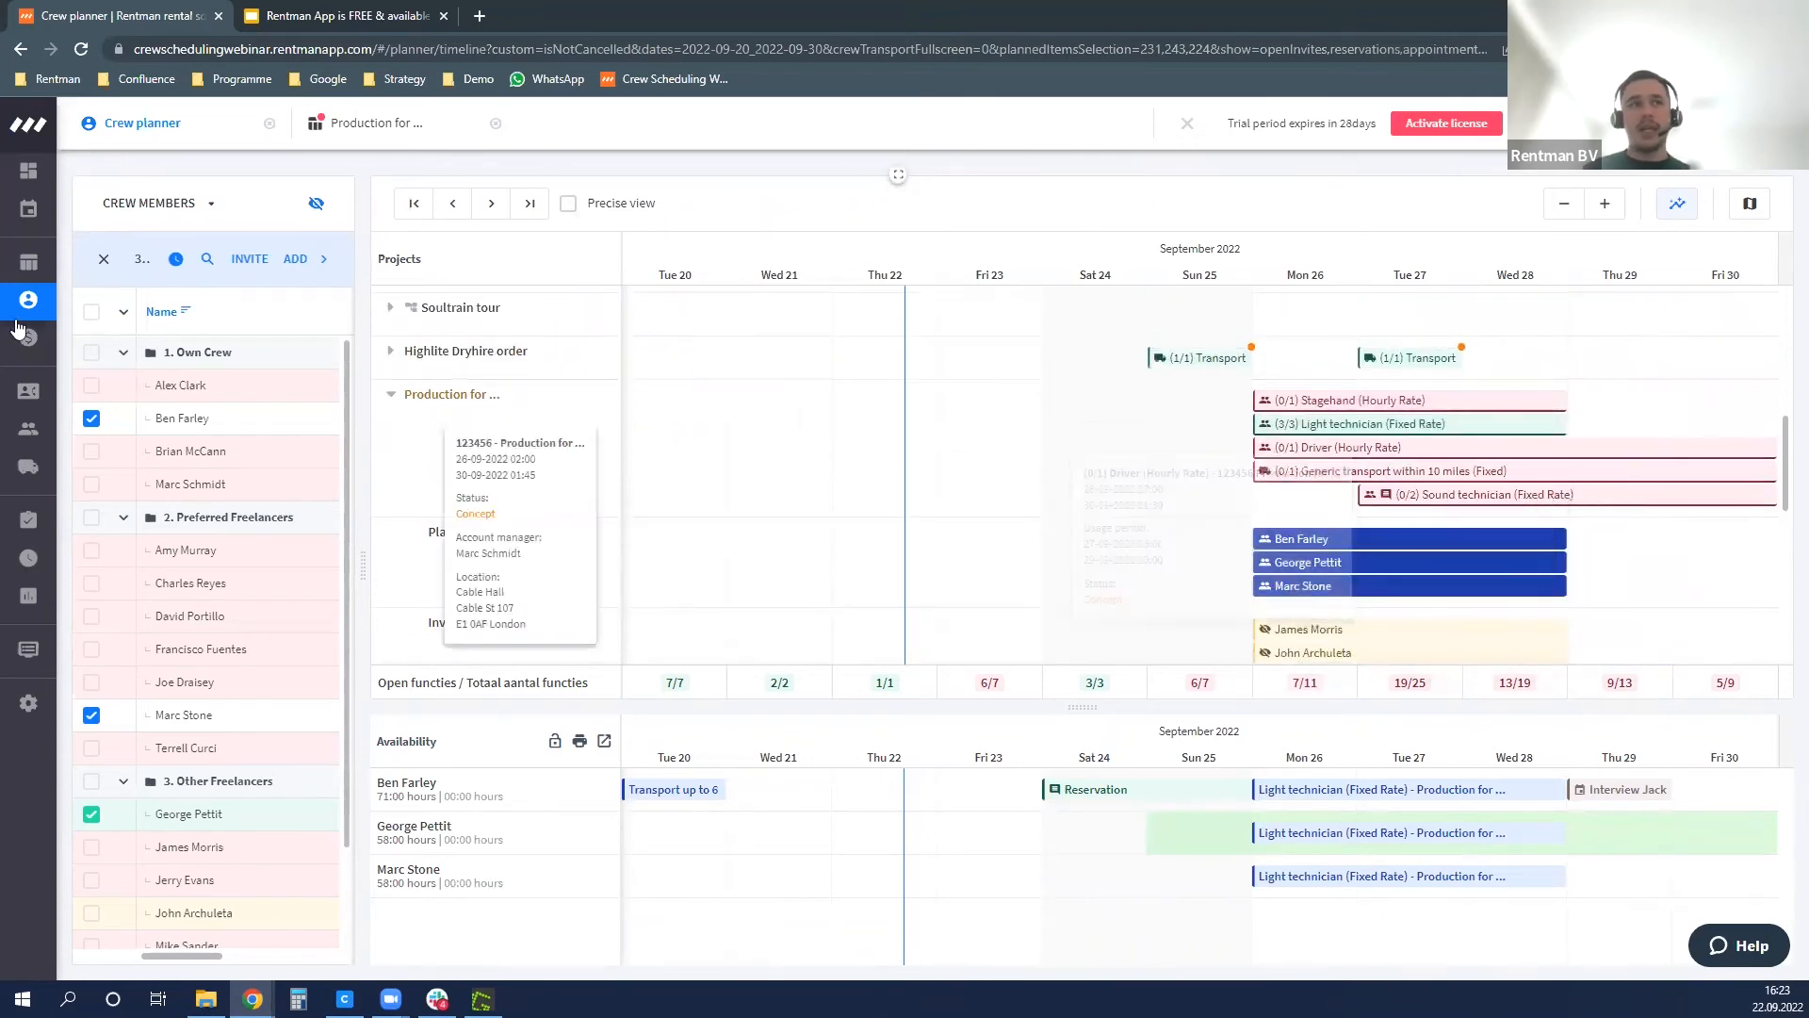
# - Clear the crew selection and filter the crew list by the "driver" and "driving licence" tags
pyautogui.click(102, 260)
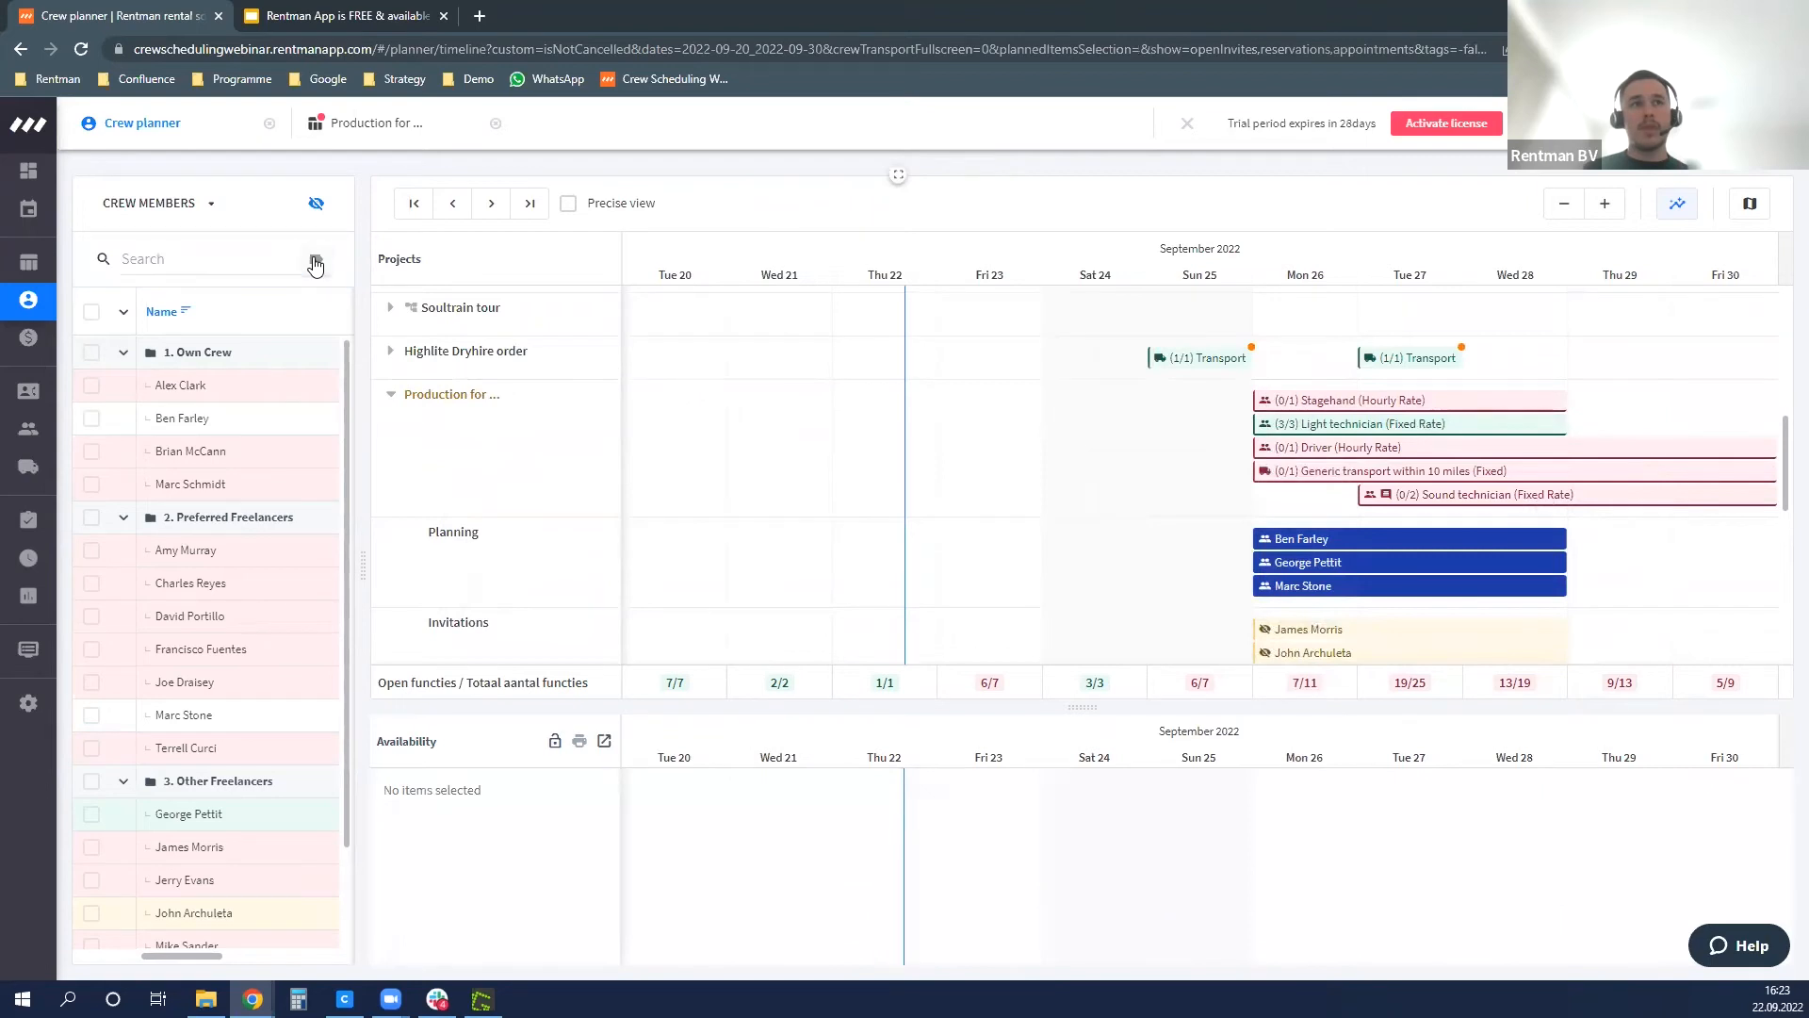
pyautogui.click(317, 258)
pyautogui.click(665, 622)
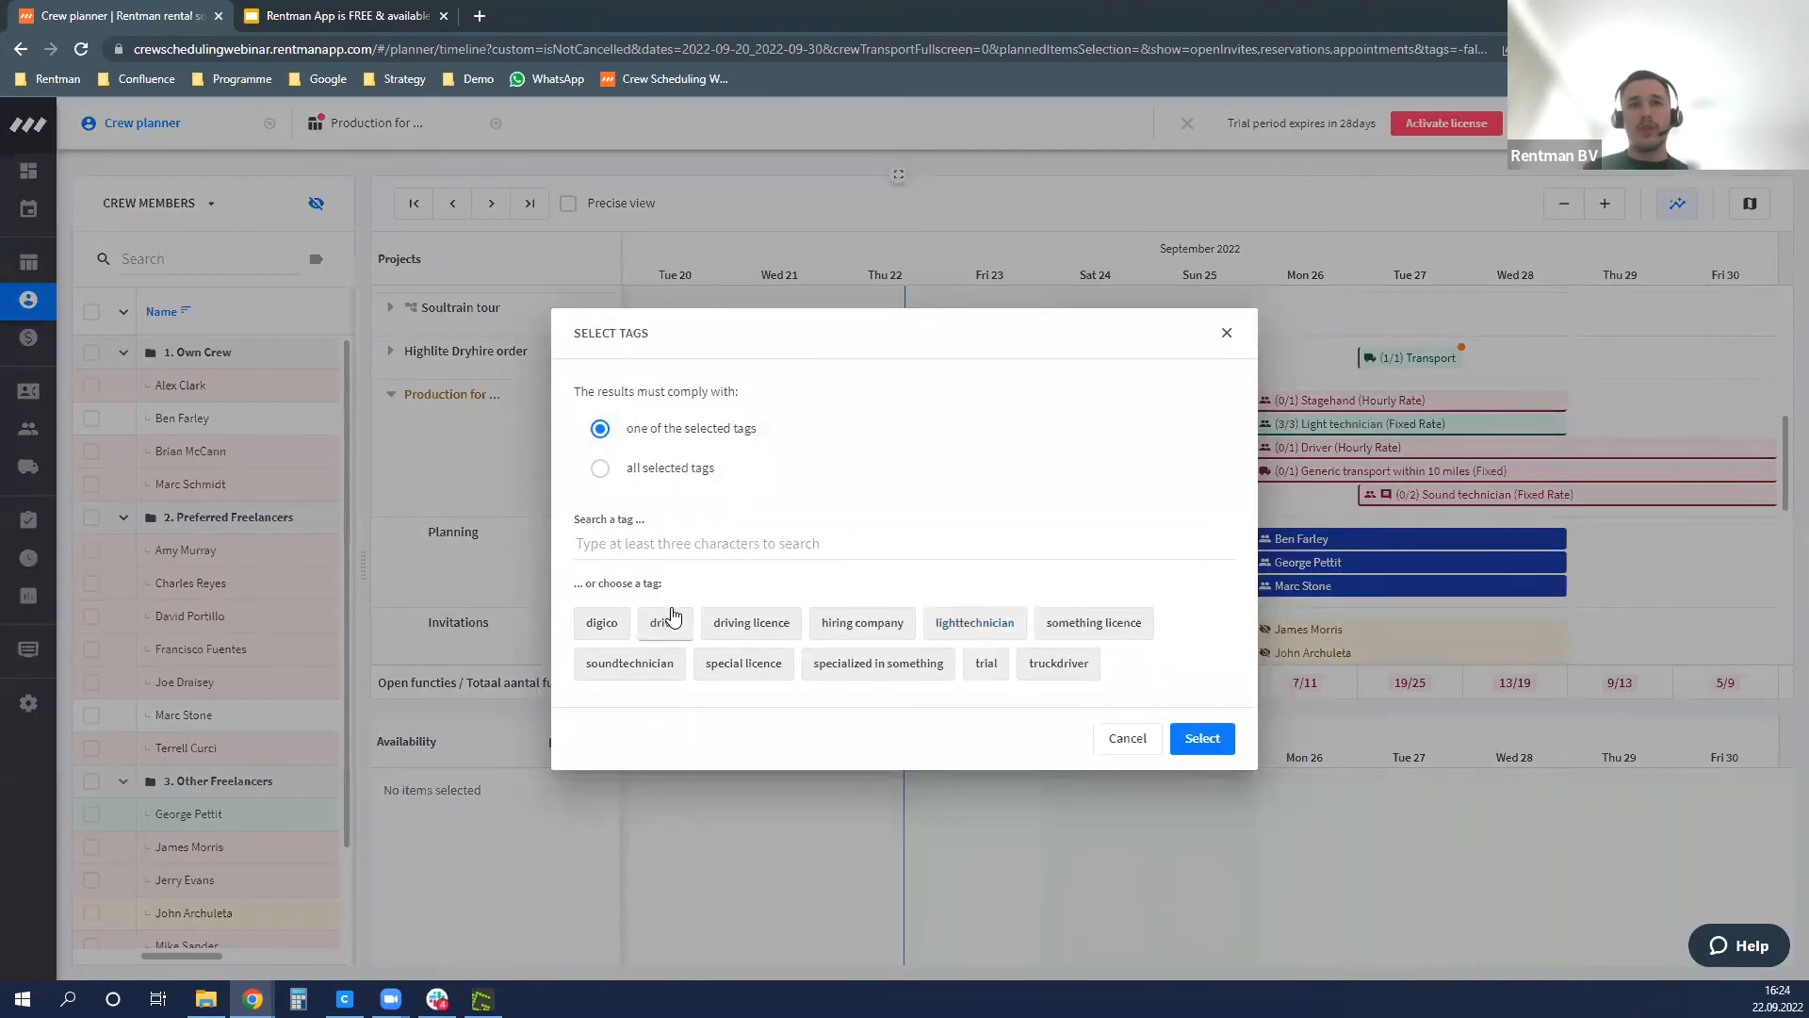
pyautogui.click(1186, 743)
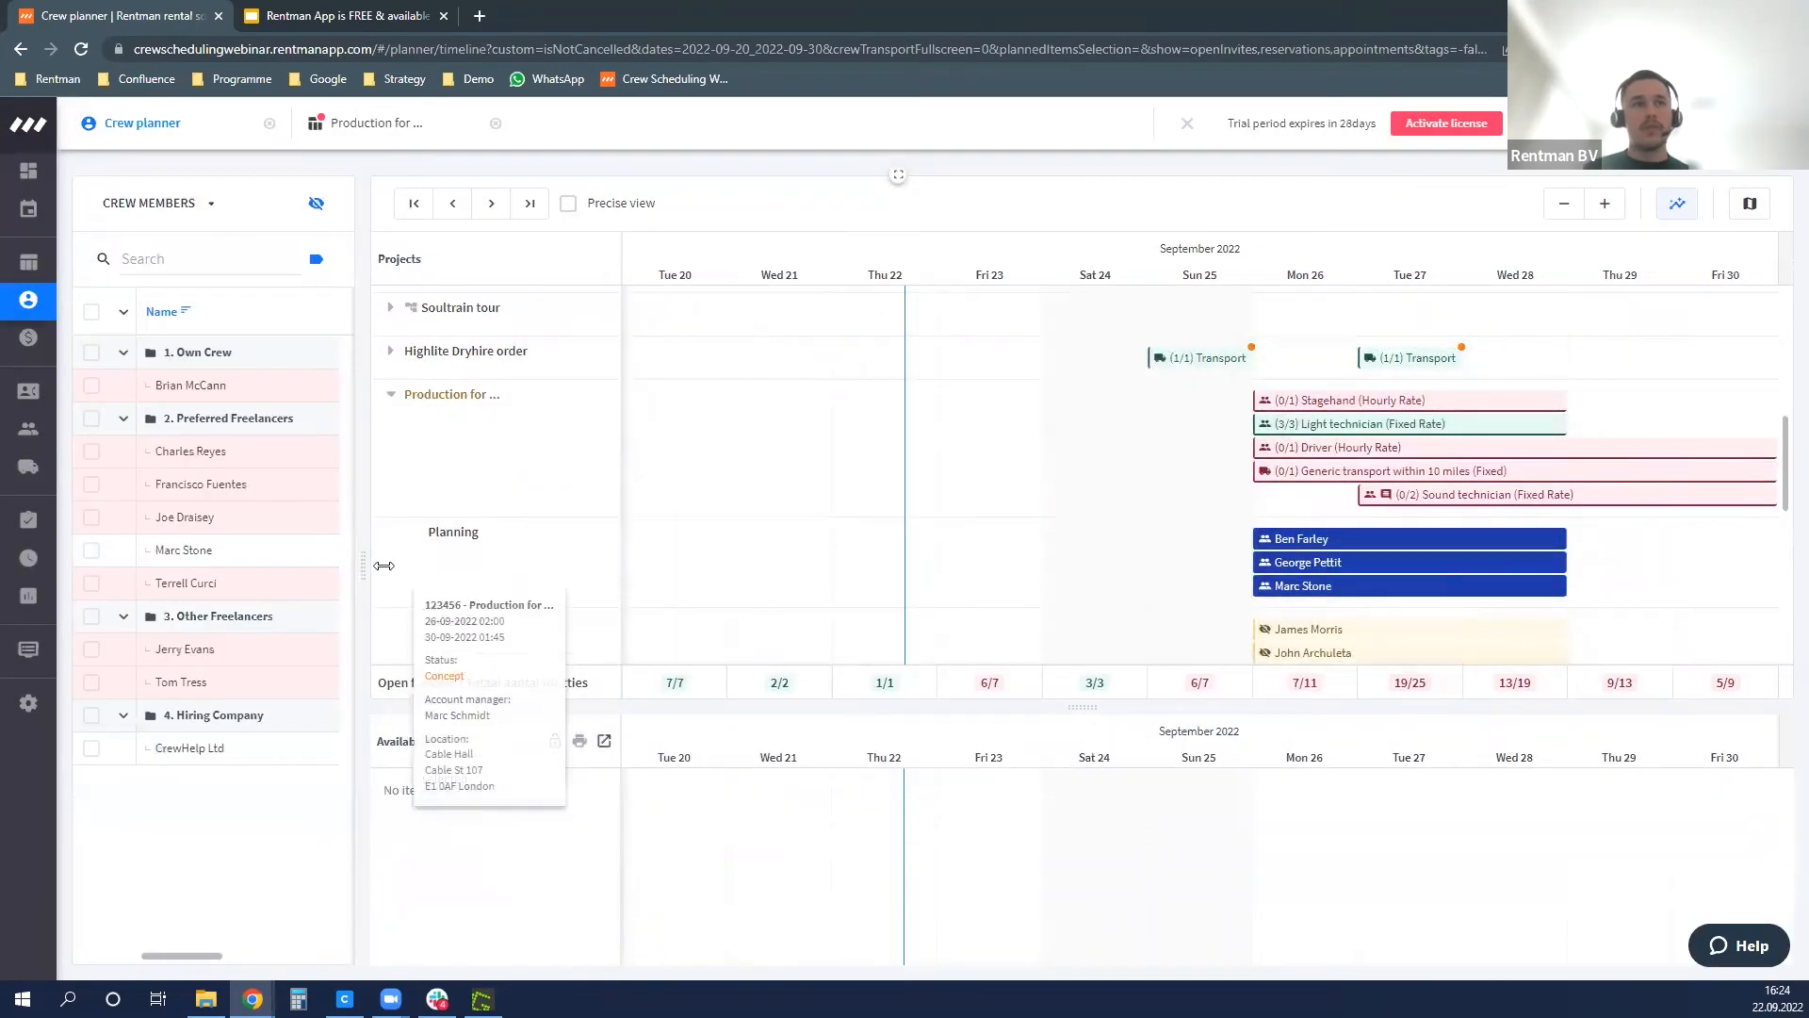
# - Add the available preferred freelancer to the project's Driver (Hourly Rate) function as concept planning
pyautogui.click(91, 551)
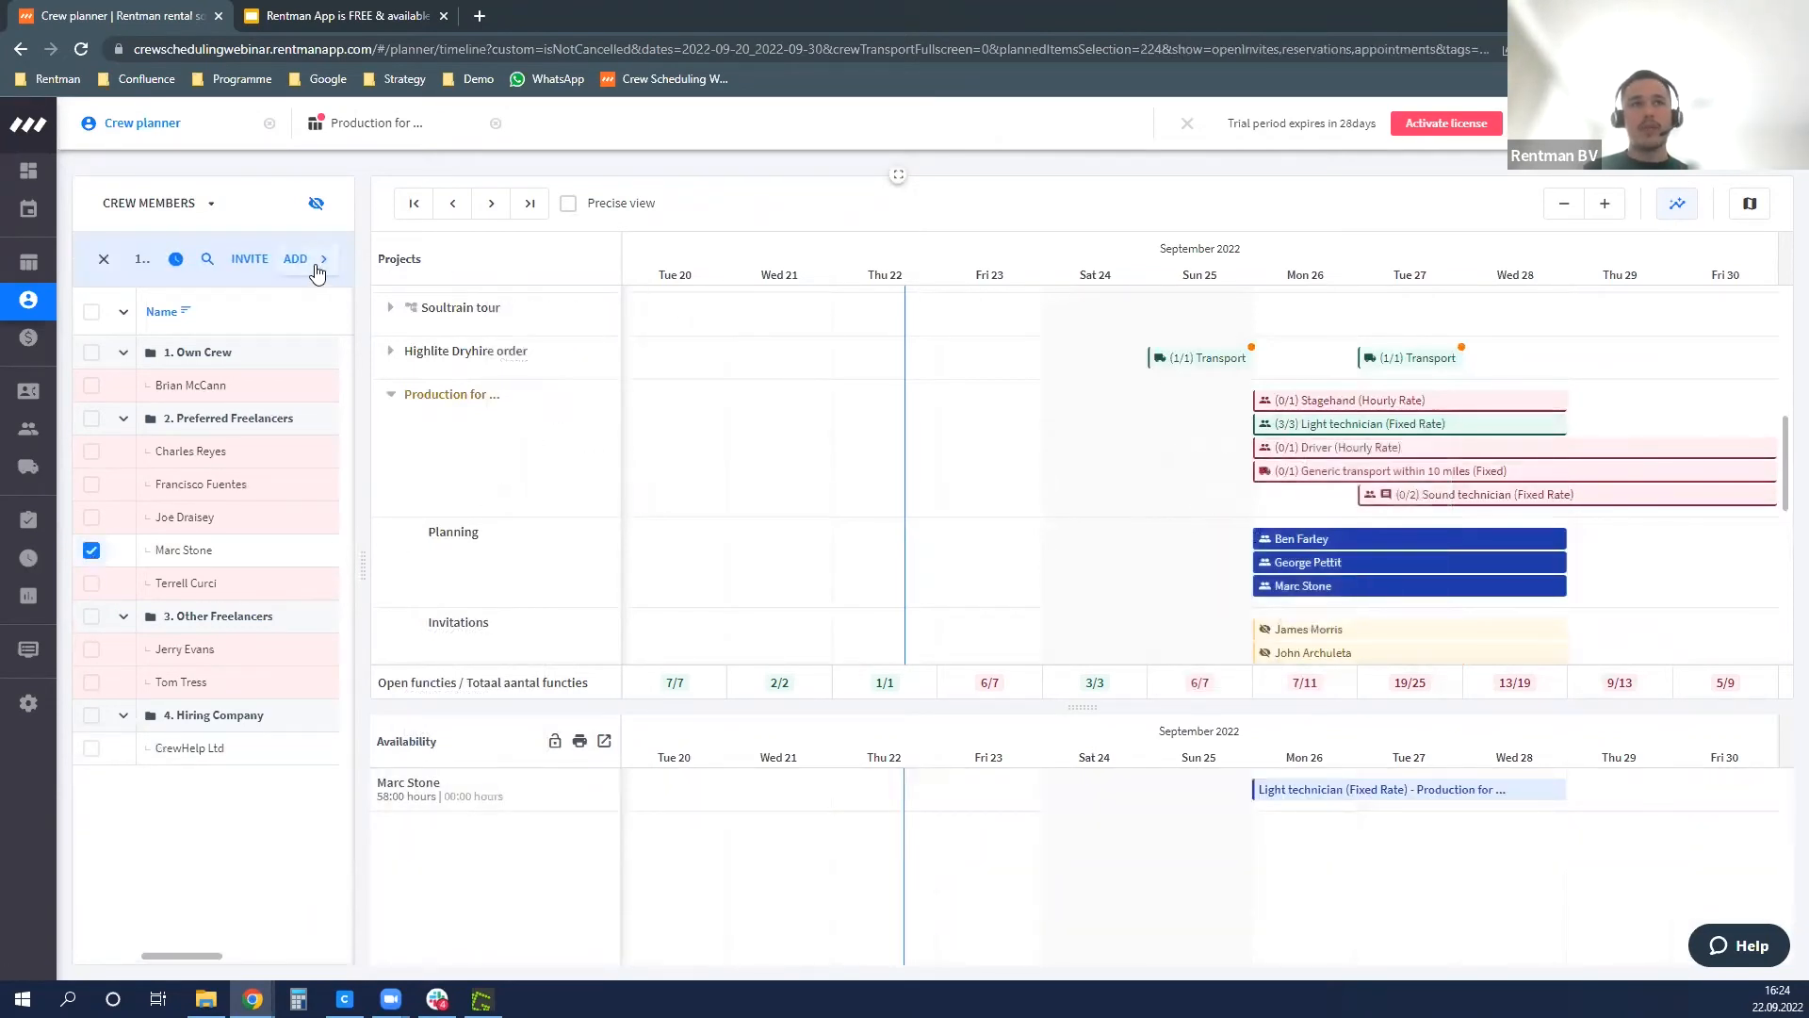
pyautogui.click(317, 266)
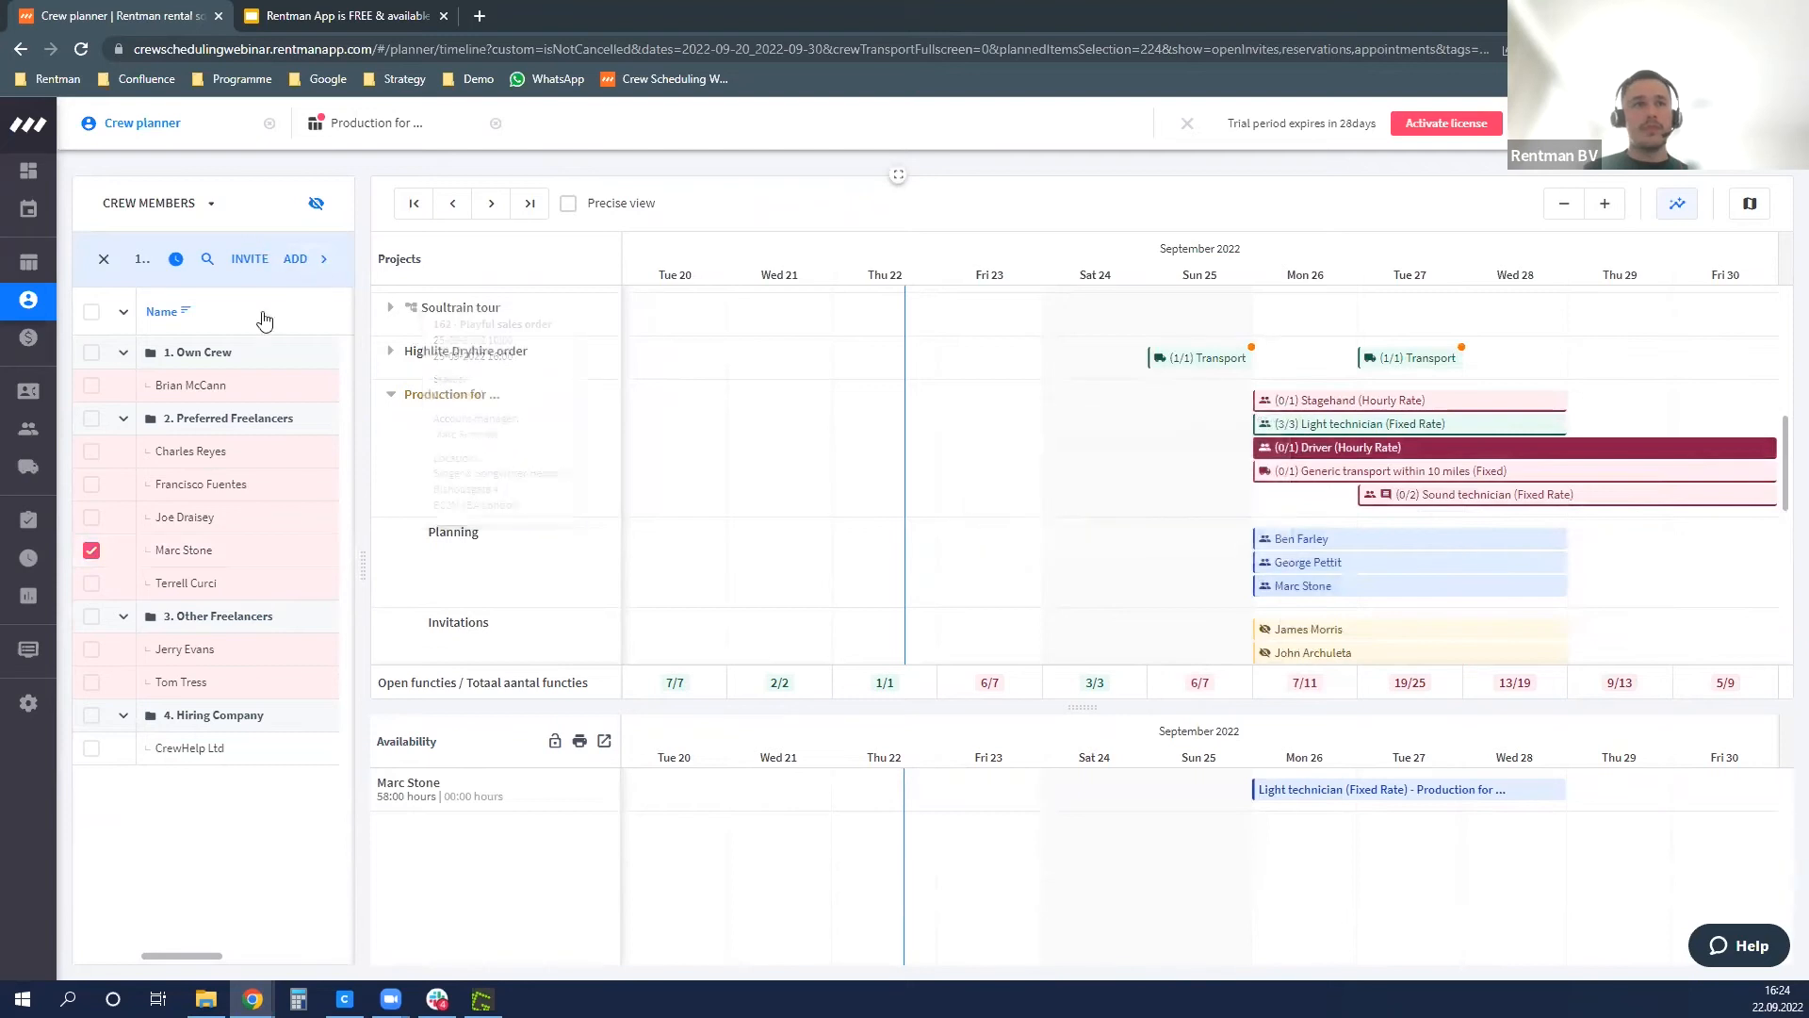
pyautogui.click(1352, 448)
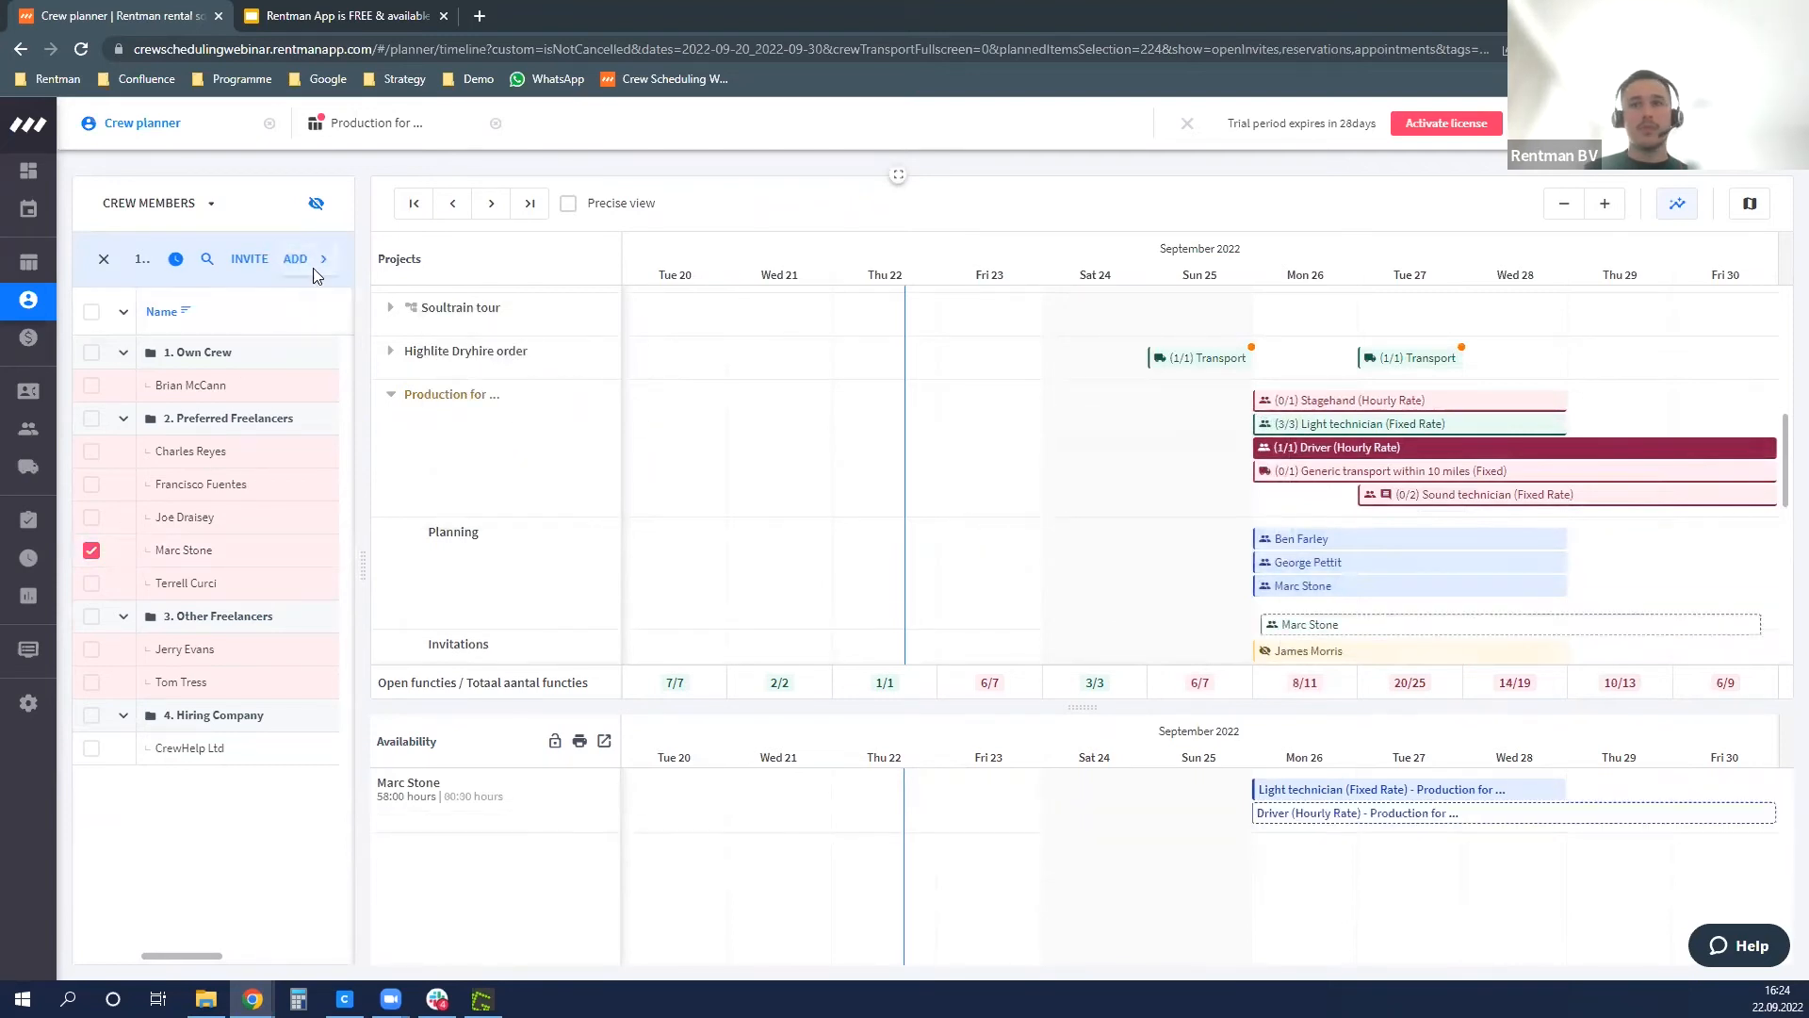
# - Clear the crew selection and set the default plan status to Definitieve planning
pyautogui.click(1351, 476)
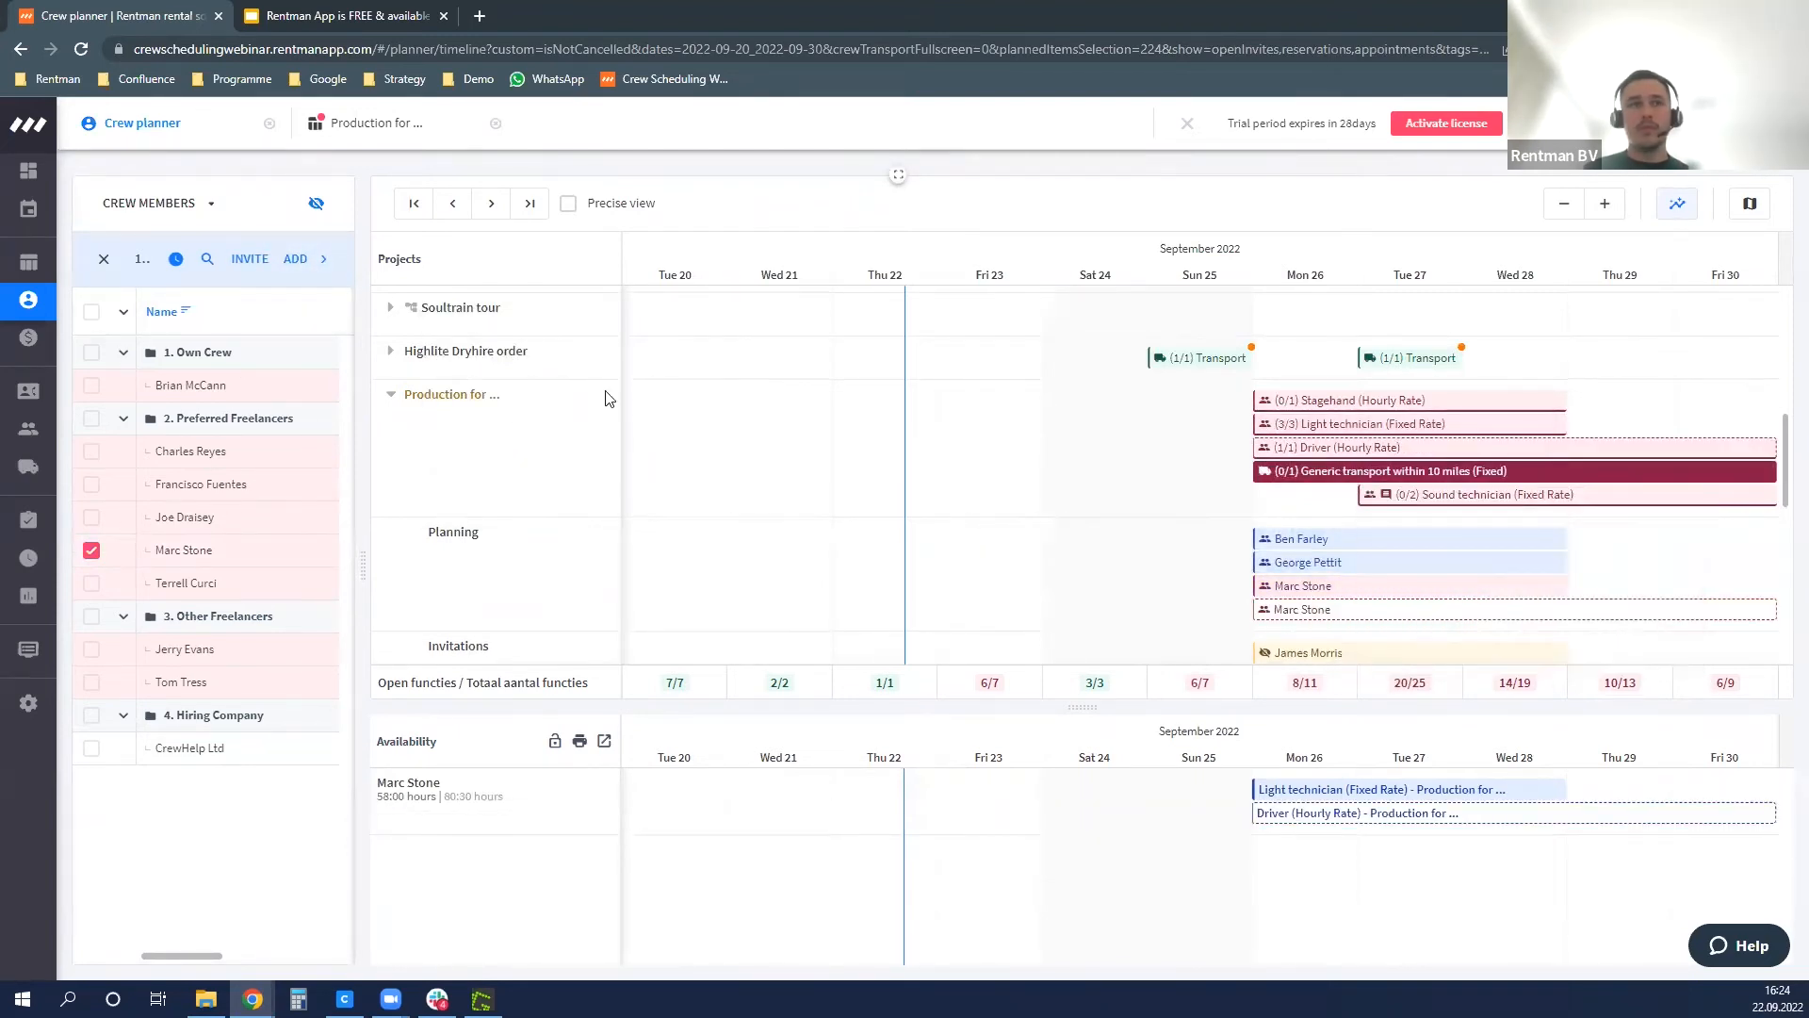
pyautogui.click(102, 258)
pyautogui.click(317, 203)
pyautogui.click(399, 290)
# - Select the project's Sound technician (Fixed Rate) function and filter the crew list by only the "soundtechnician" tag
pyautogui.click(1425, 500)
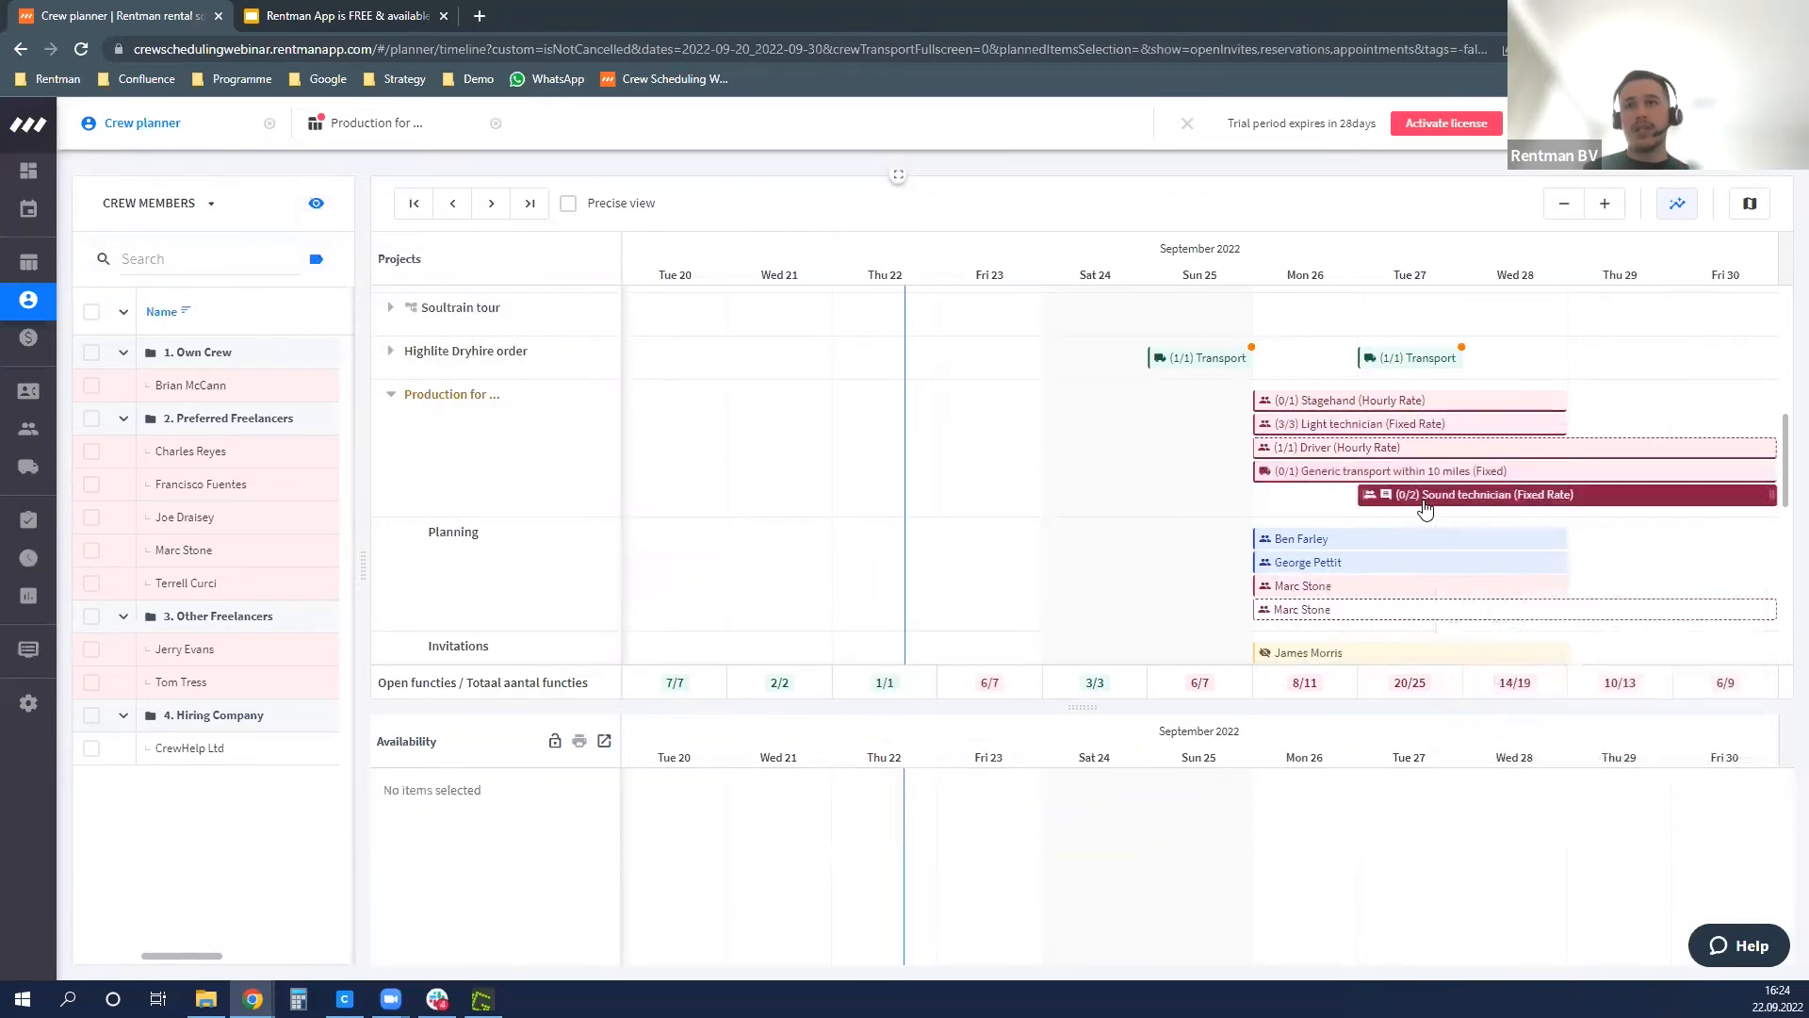
pyautogui.click(317, 260)
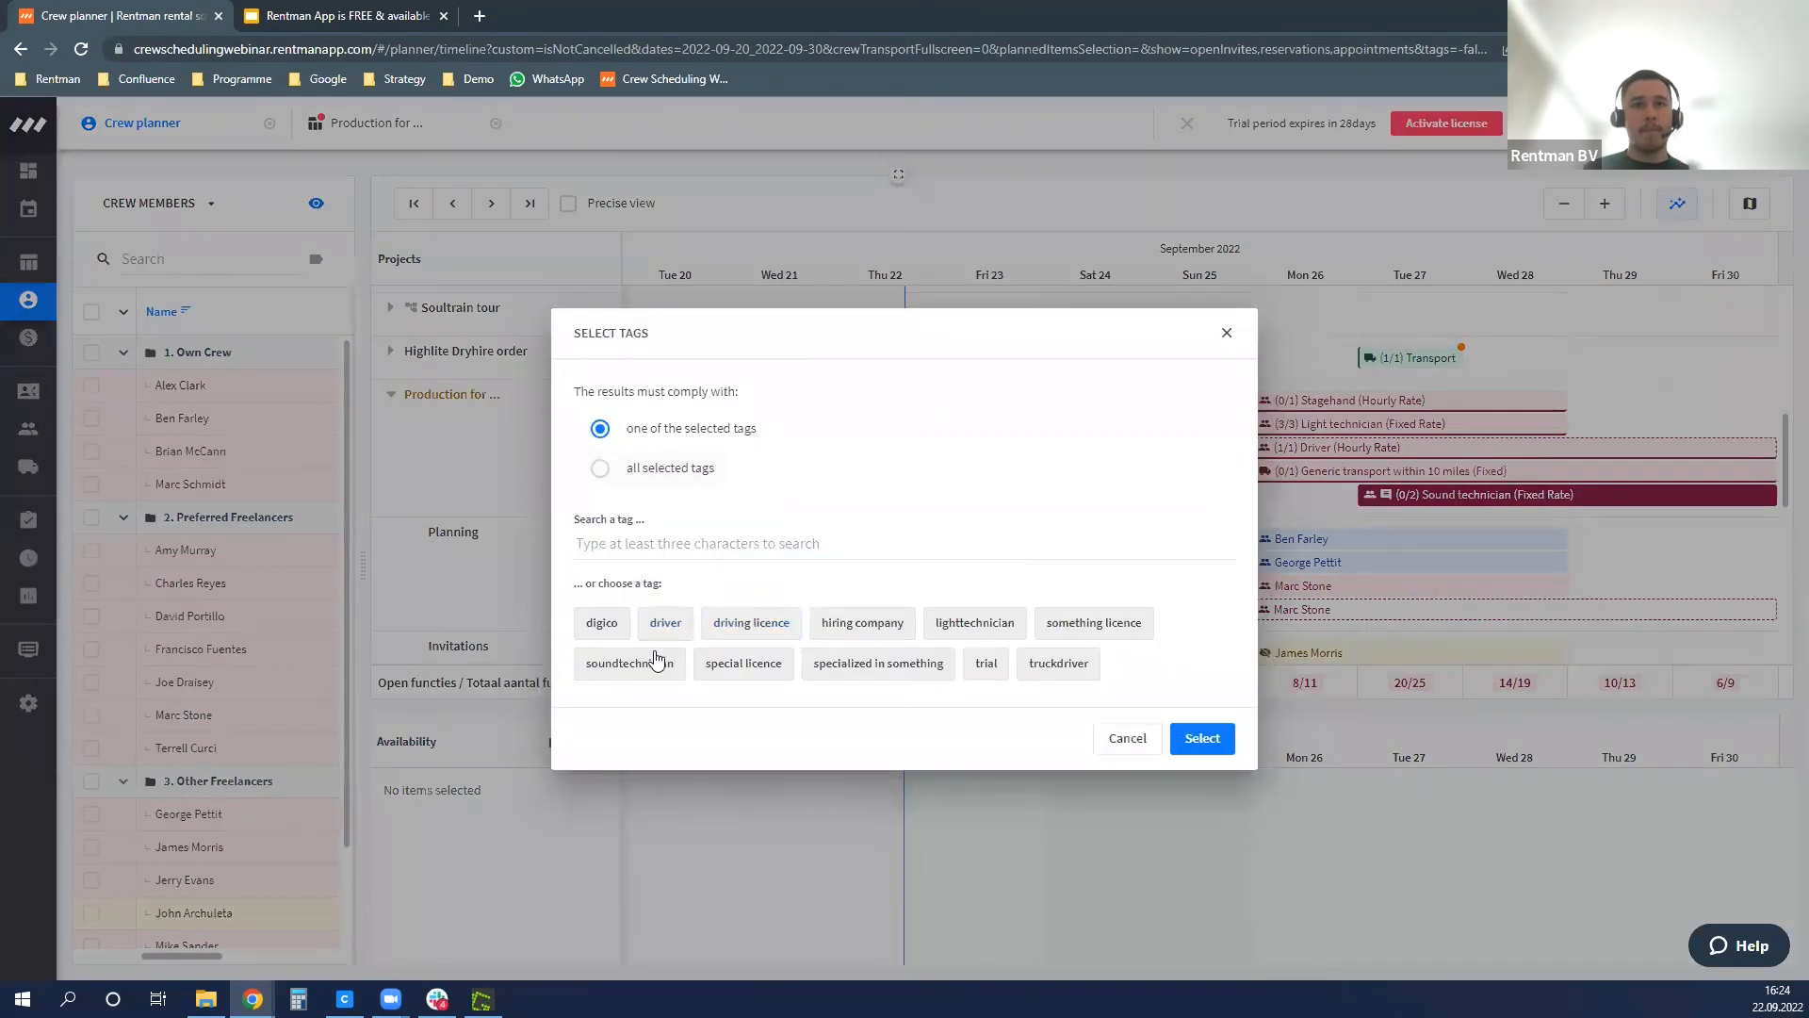
pyautogui.click(629, 662)
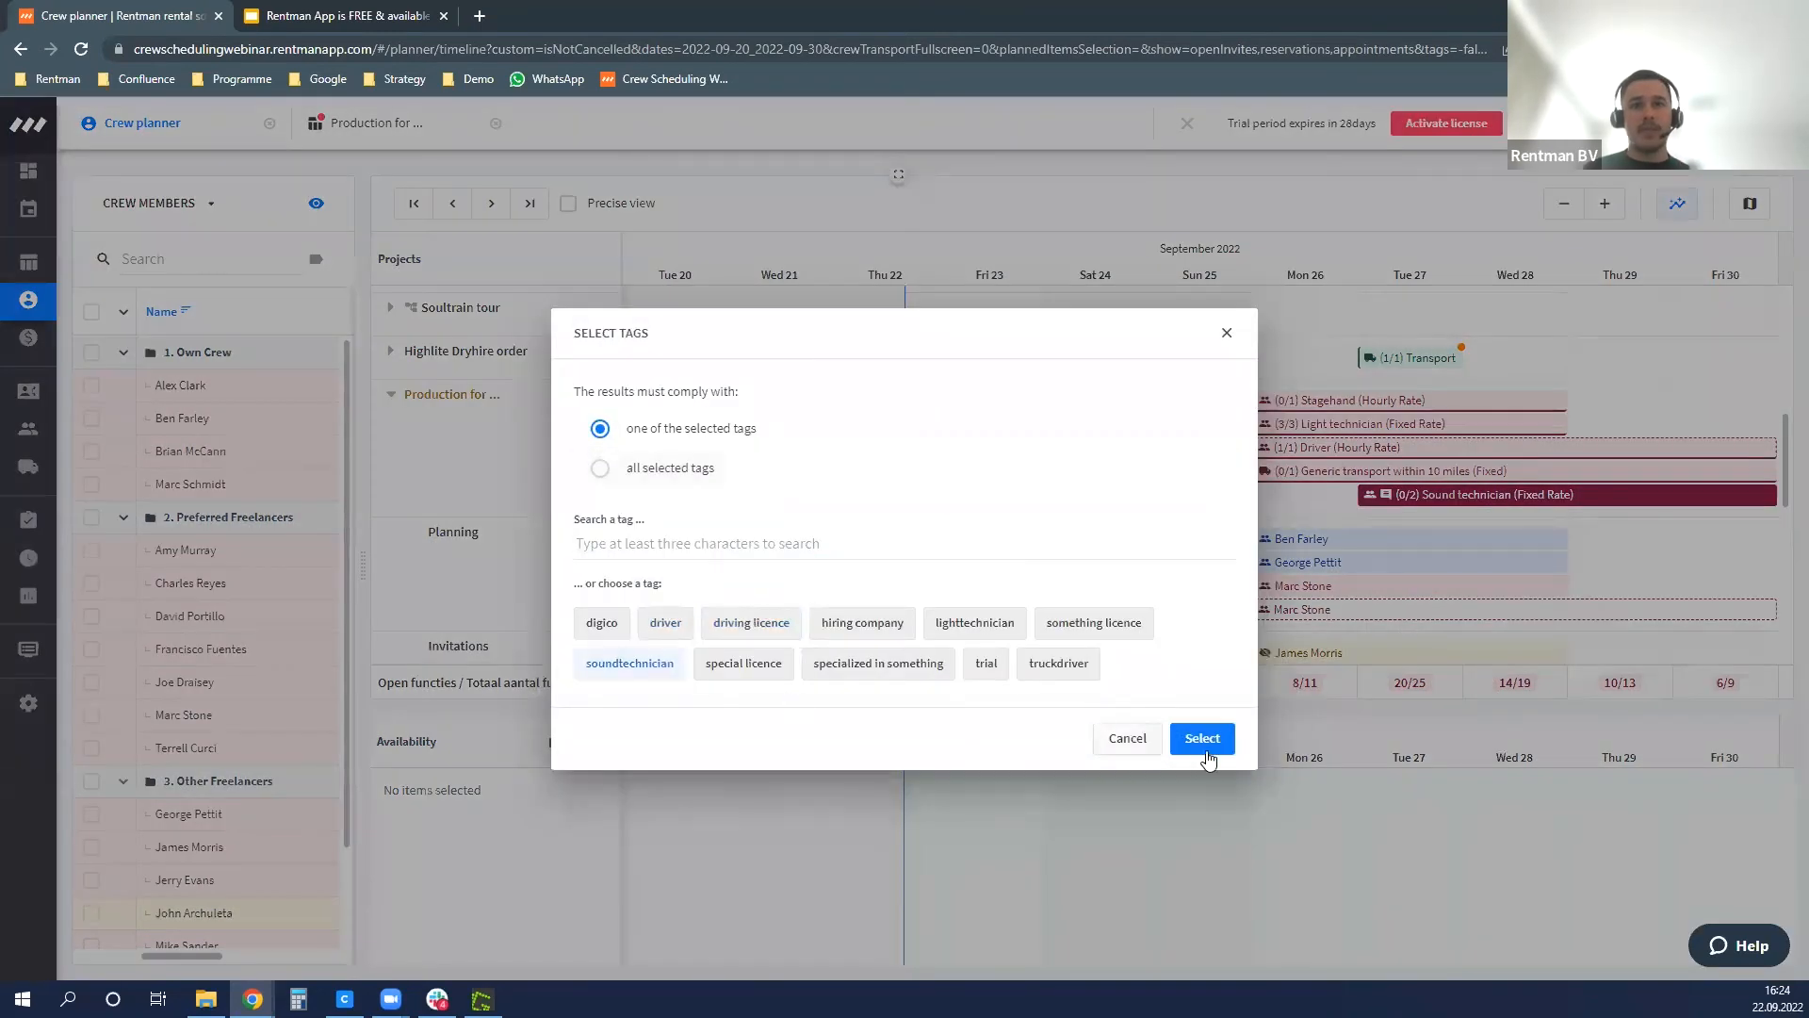
pyautogui.click(1204, 740)
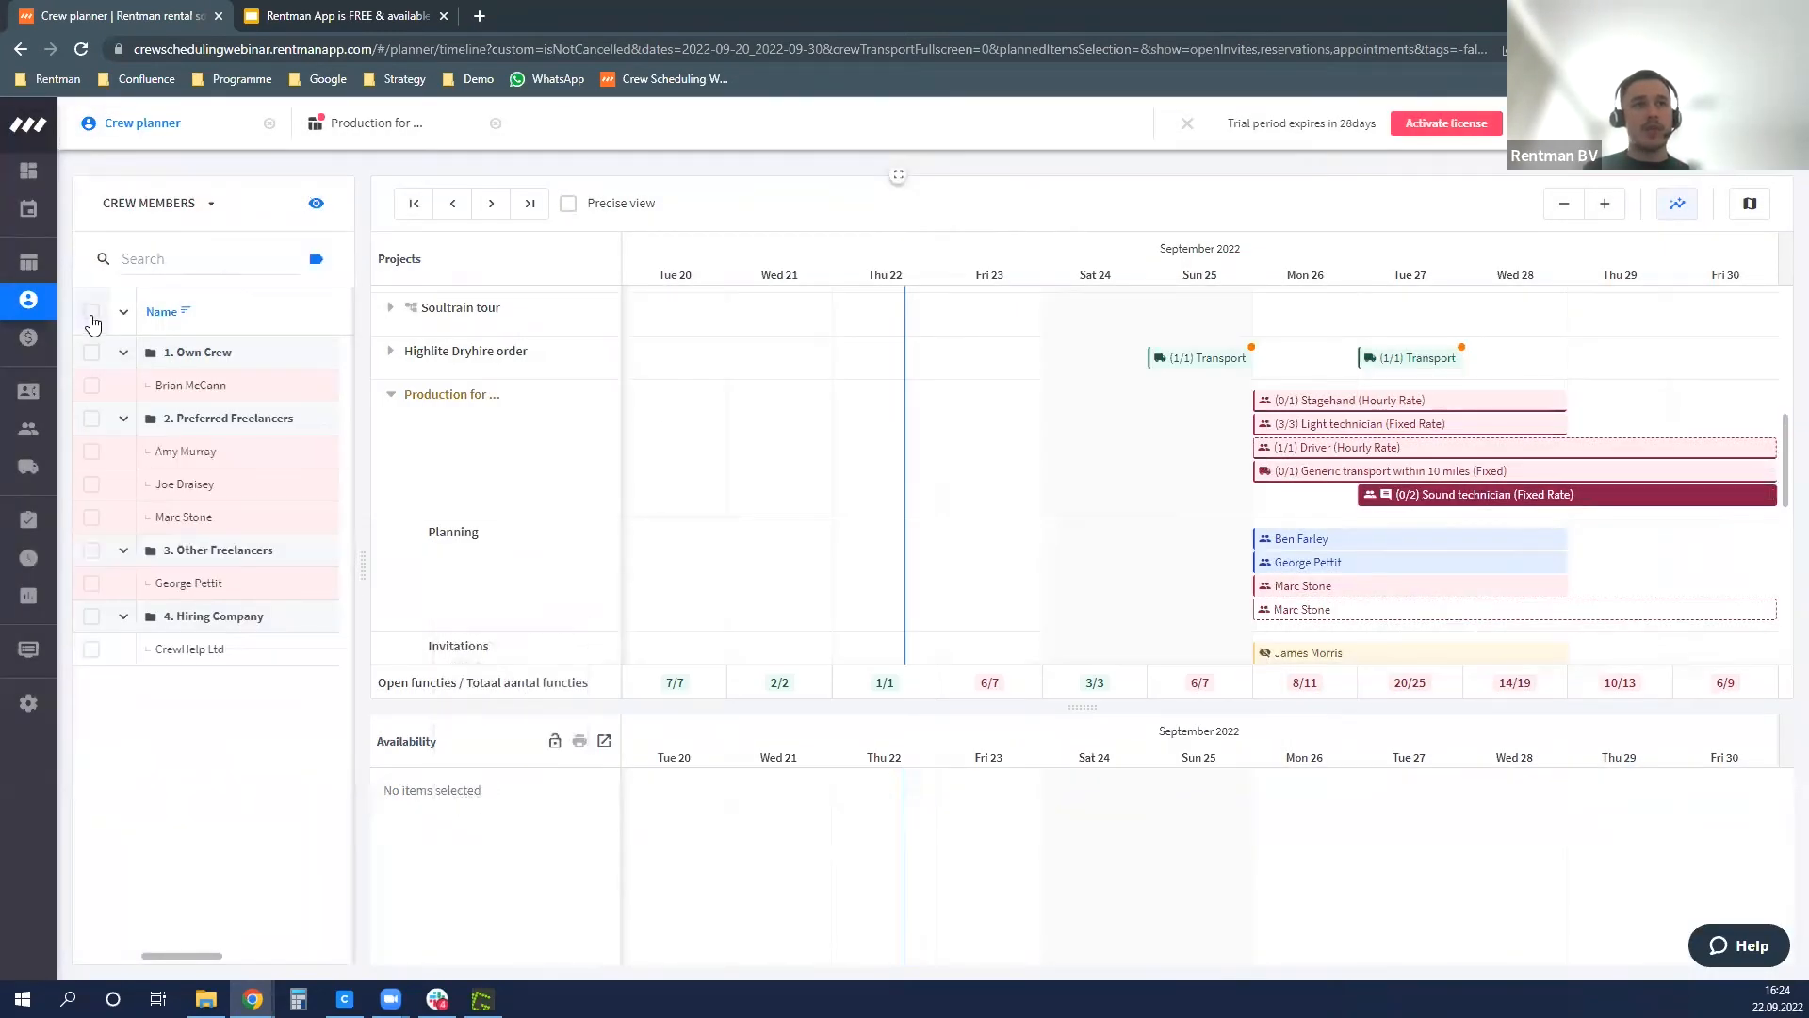
# - Review the availability of all crew members tagged as sound technicians and clear the crew selection
pyautogui.click(92, 313)
pyautogui.moveTo(1068, 647); pyautogui.dragTo(1070, 606)
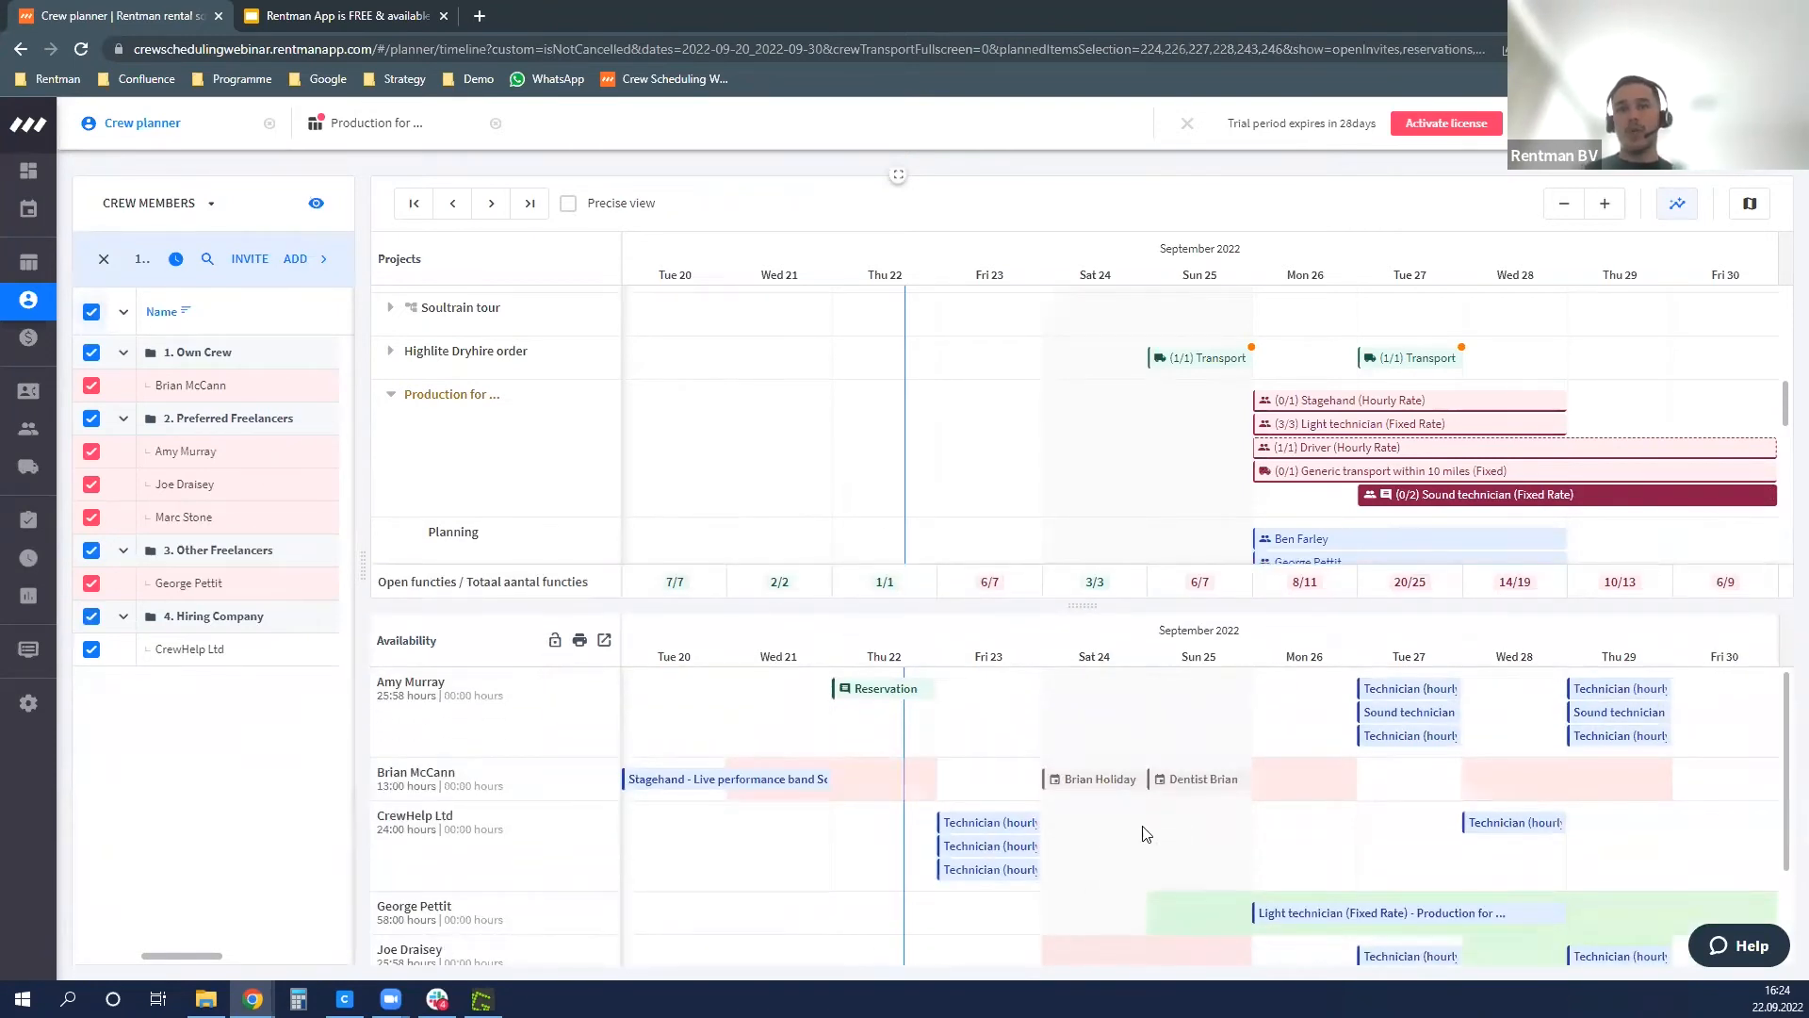
pyautogui.click(91, 311)
# - Plan the hiring company CrewHelp Ltd for both positions of the project's Sound technician (Fixed Rate) function
pyautogui.click(90, 649)
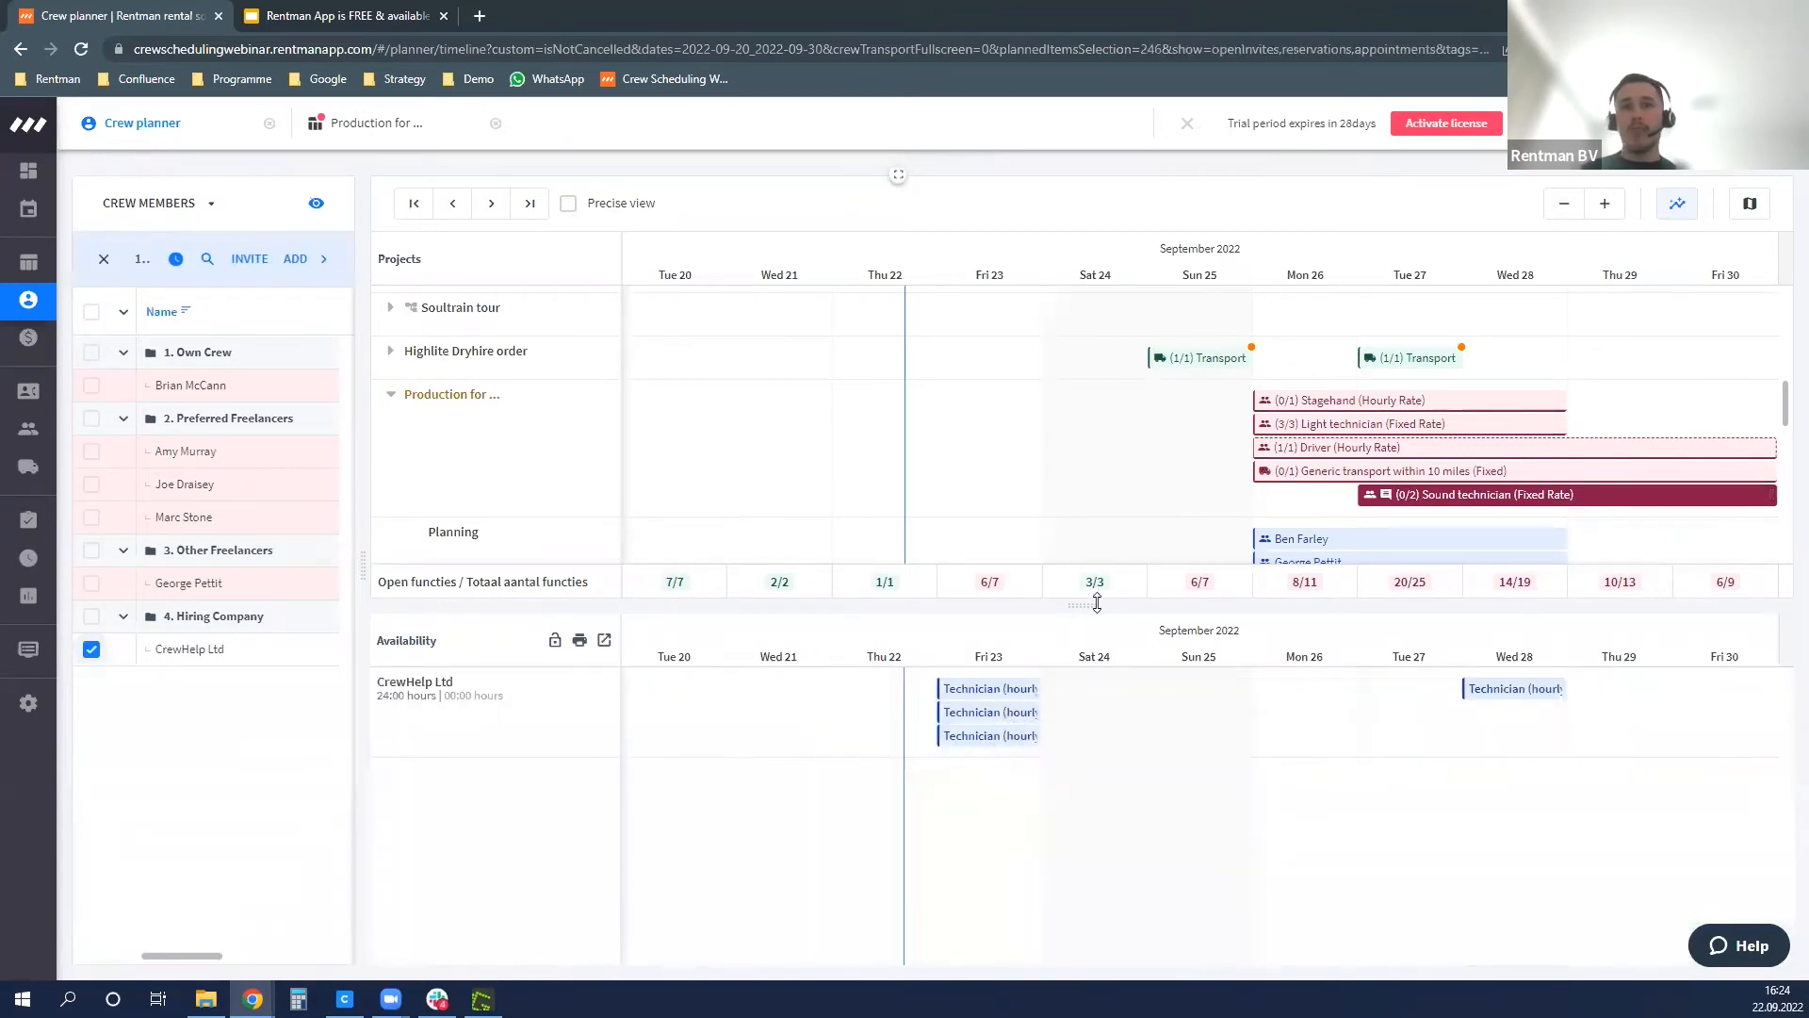
pyautogui.moveTo(1086, 610); pyautogui.dragTo(1101, 721)
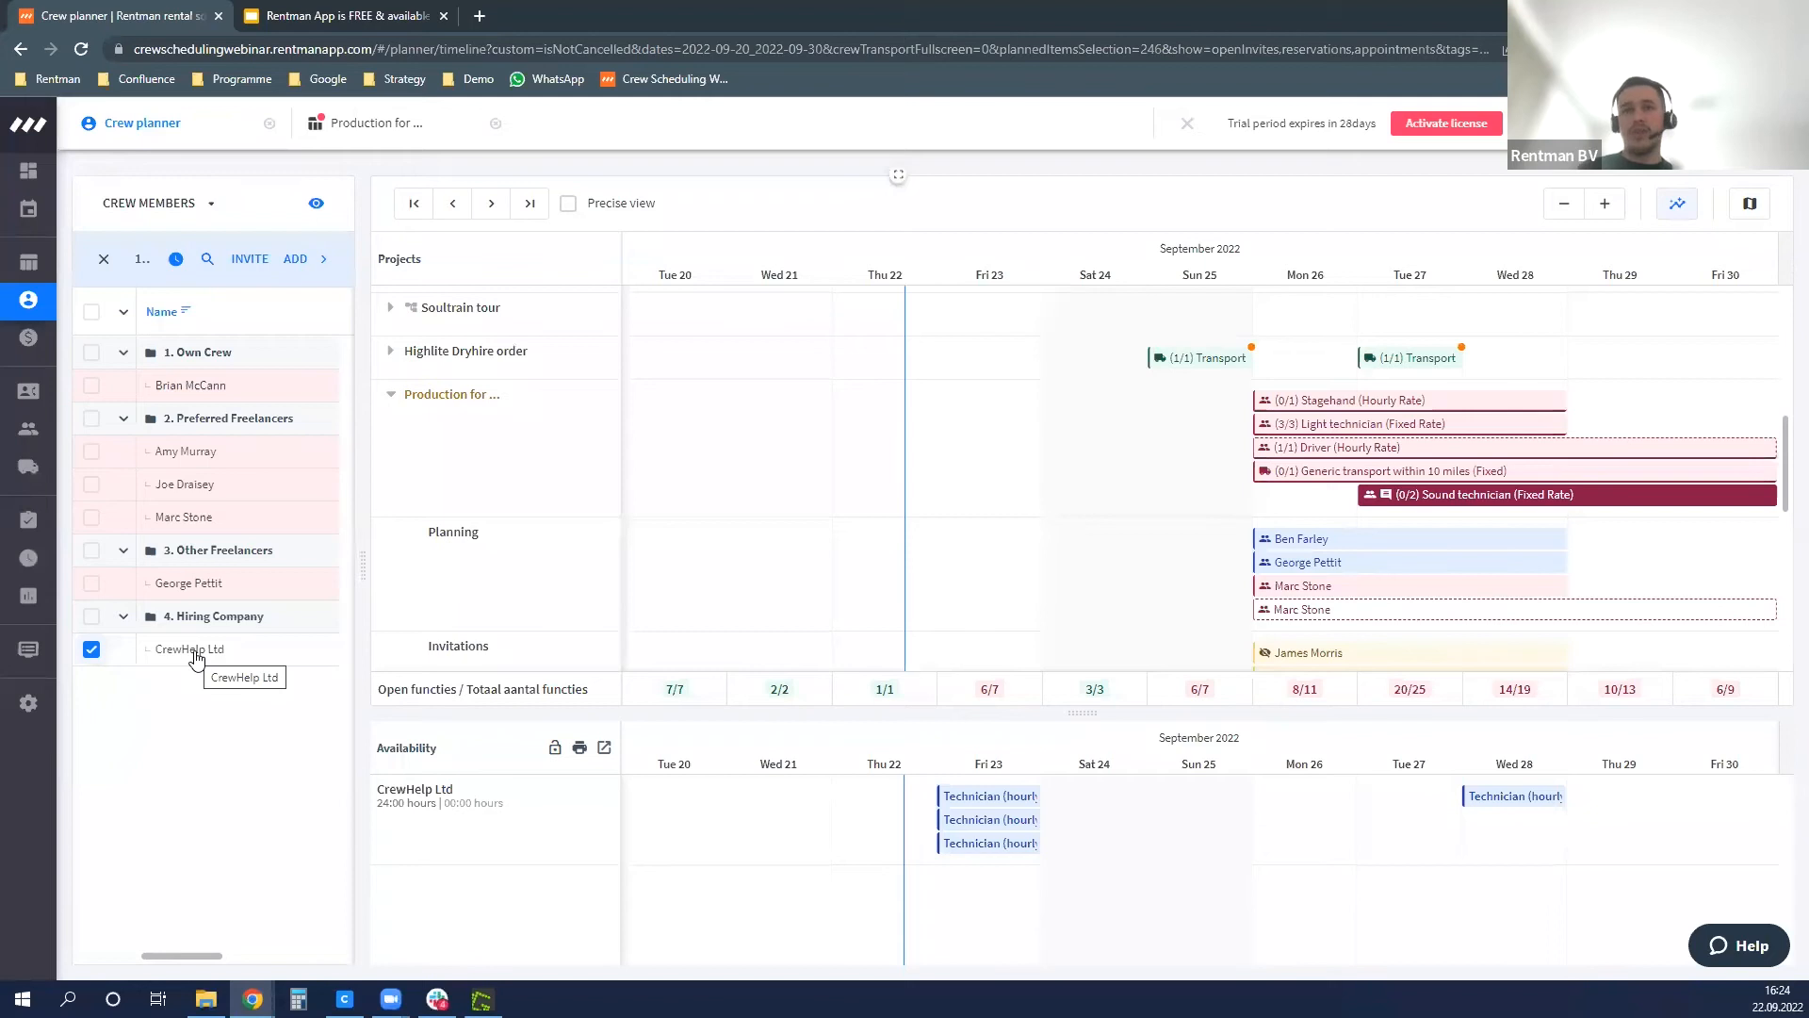
pyautogui.moveTo(980, 840)
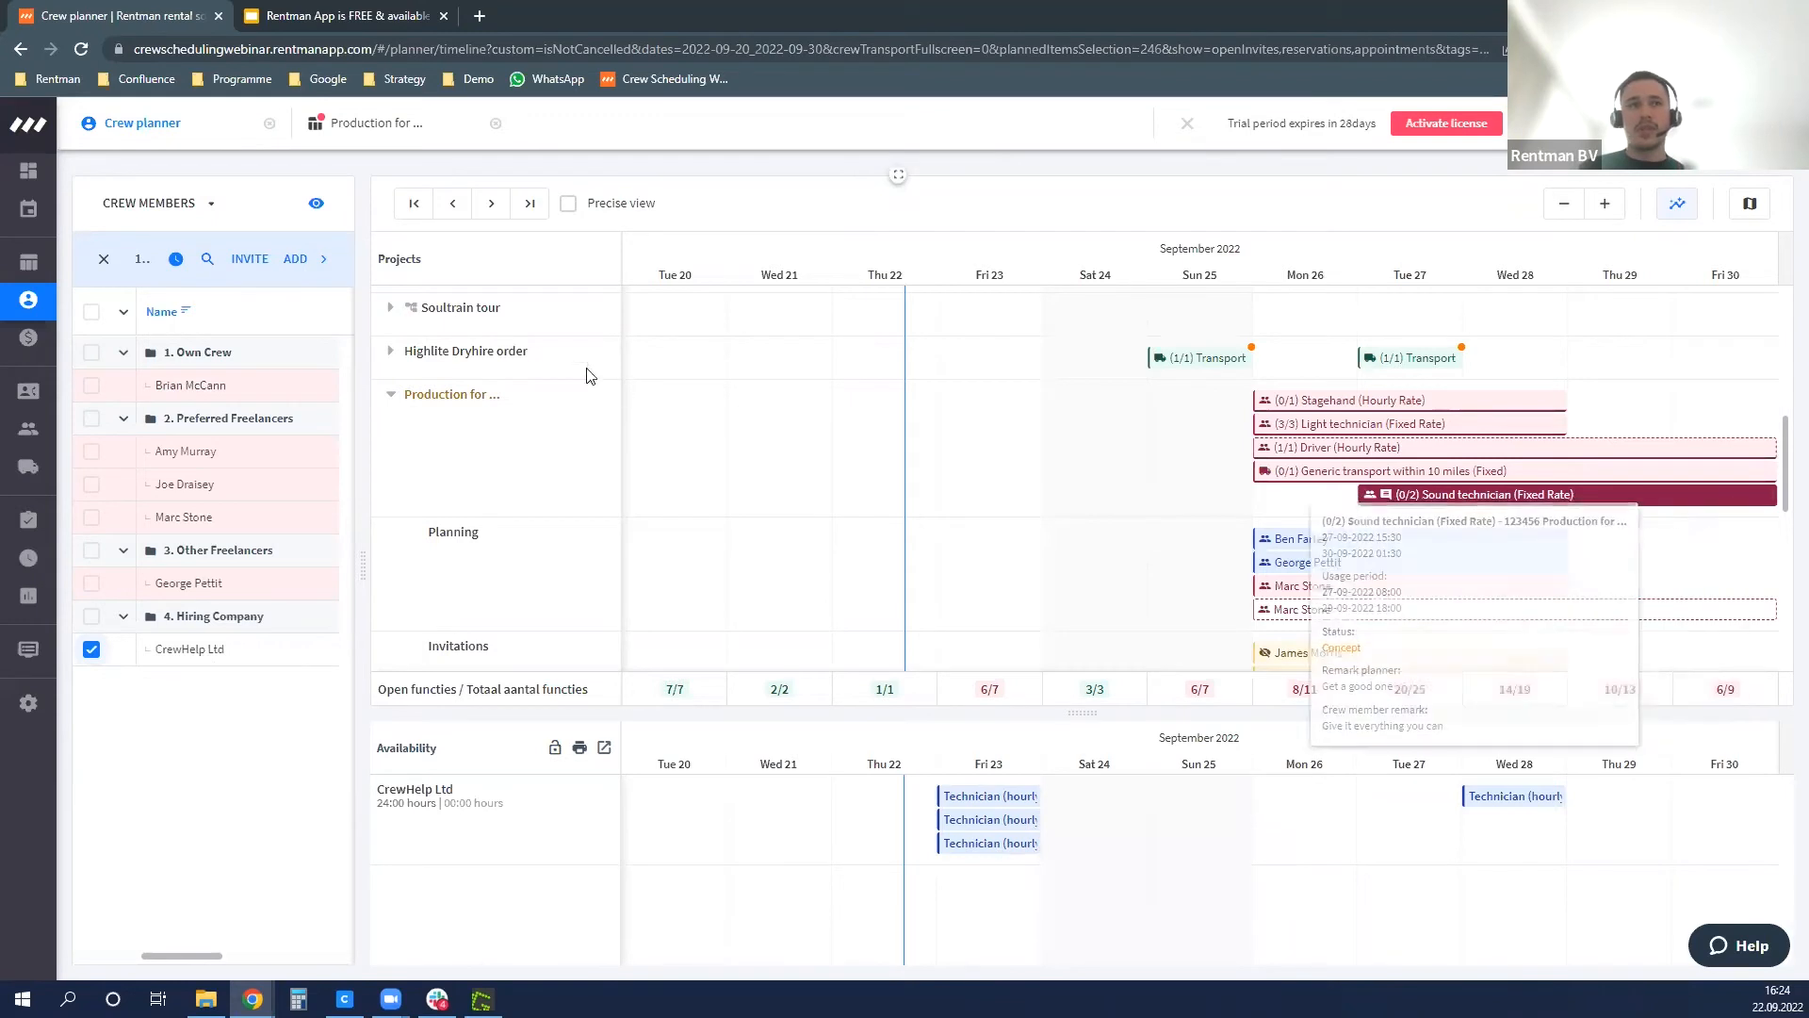
pyautogui.click(298, 263)
pyautogui.scroll(-1, 1178, 584)
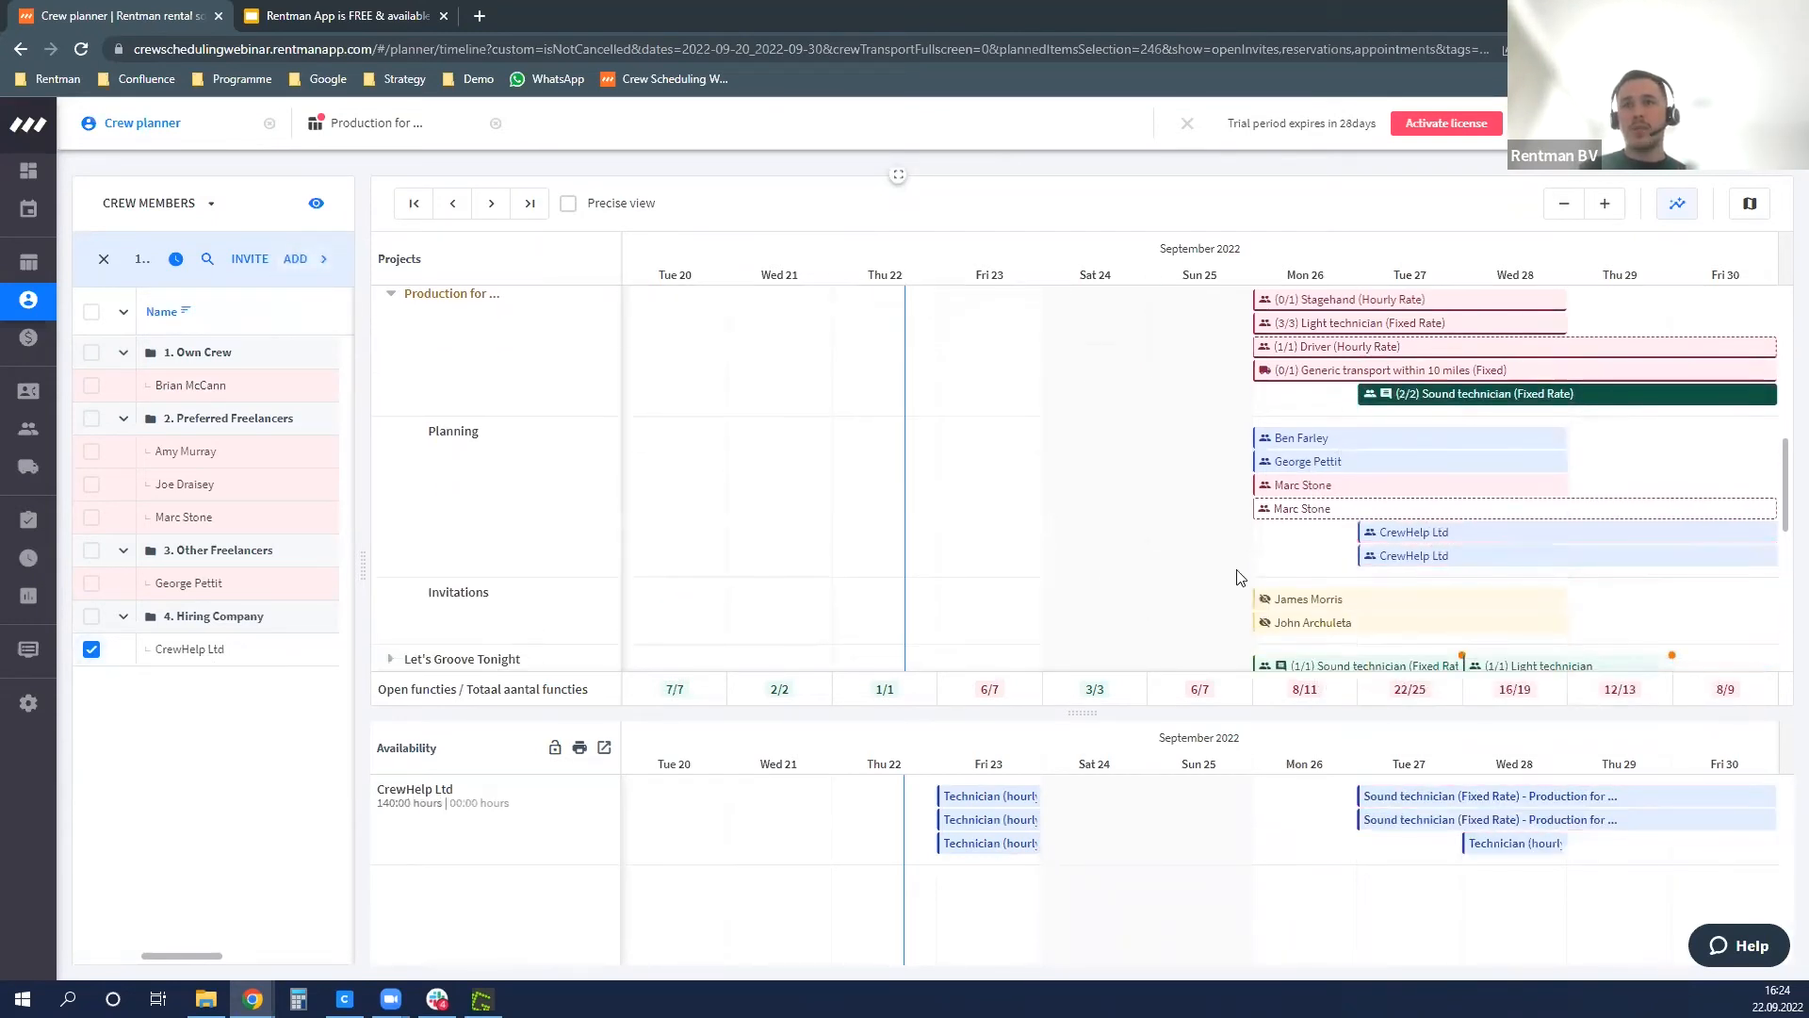
# - Deselect CrewHelp Ltd and leave the timeline's full-screen view
pyautogui.click(91, 649)
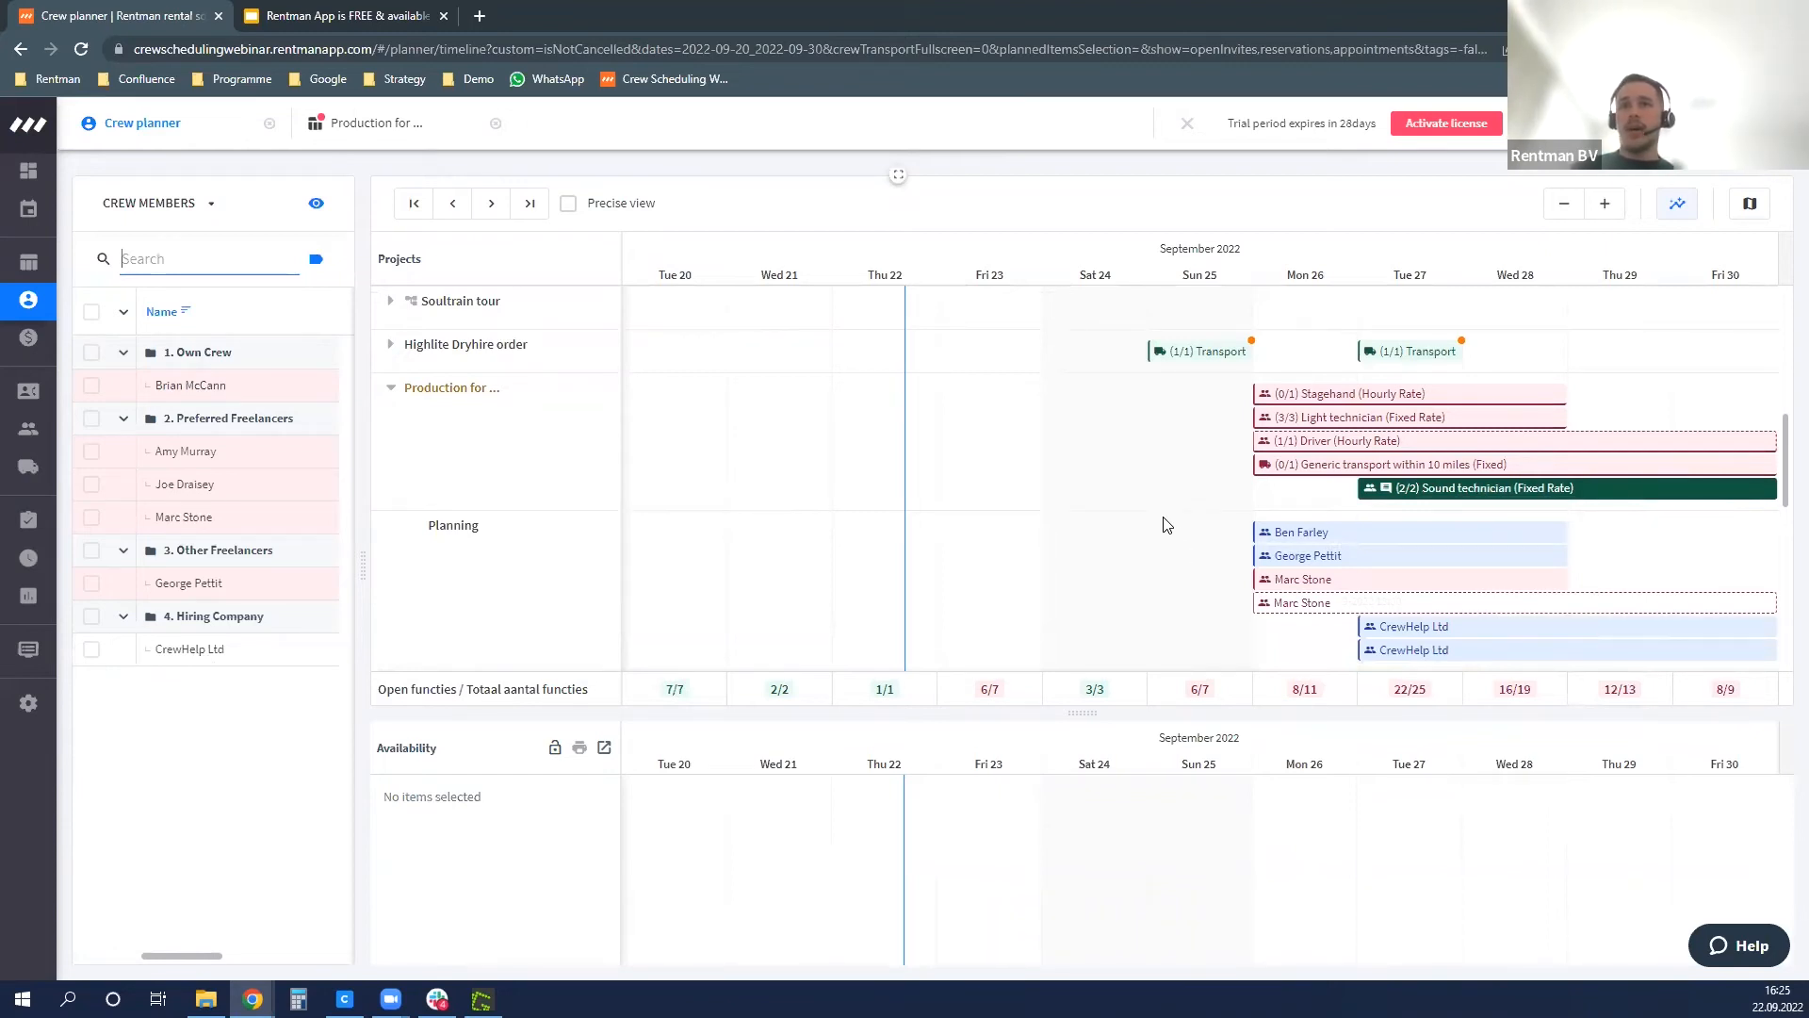
pyautogui.scroll(-2, 1110, 529)
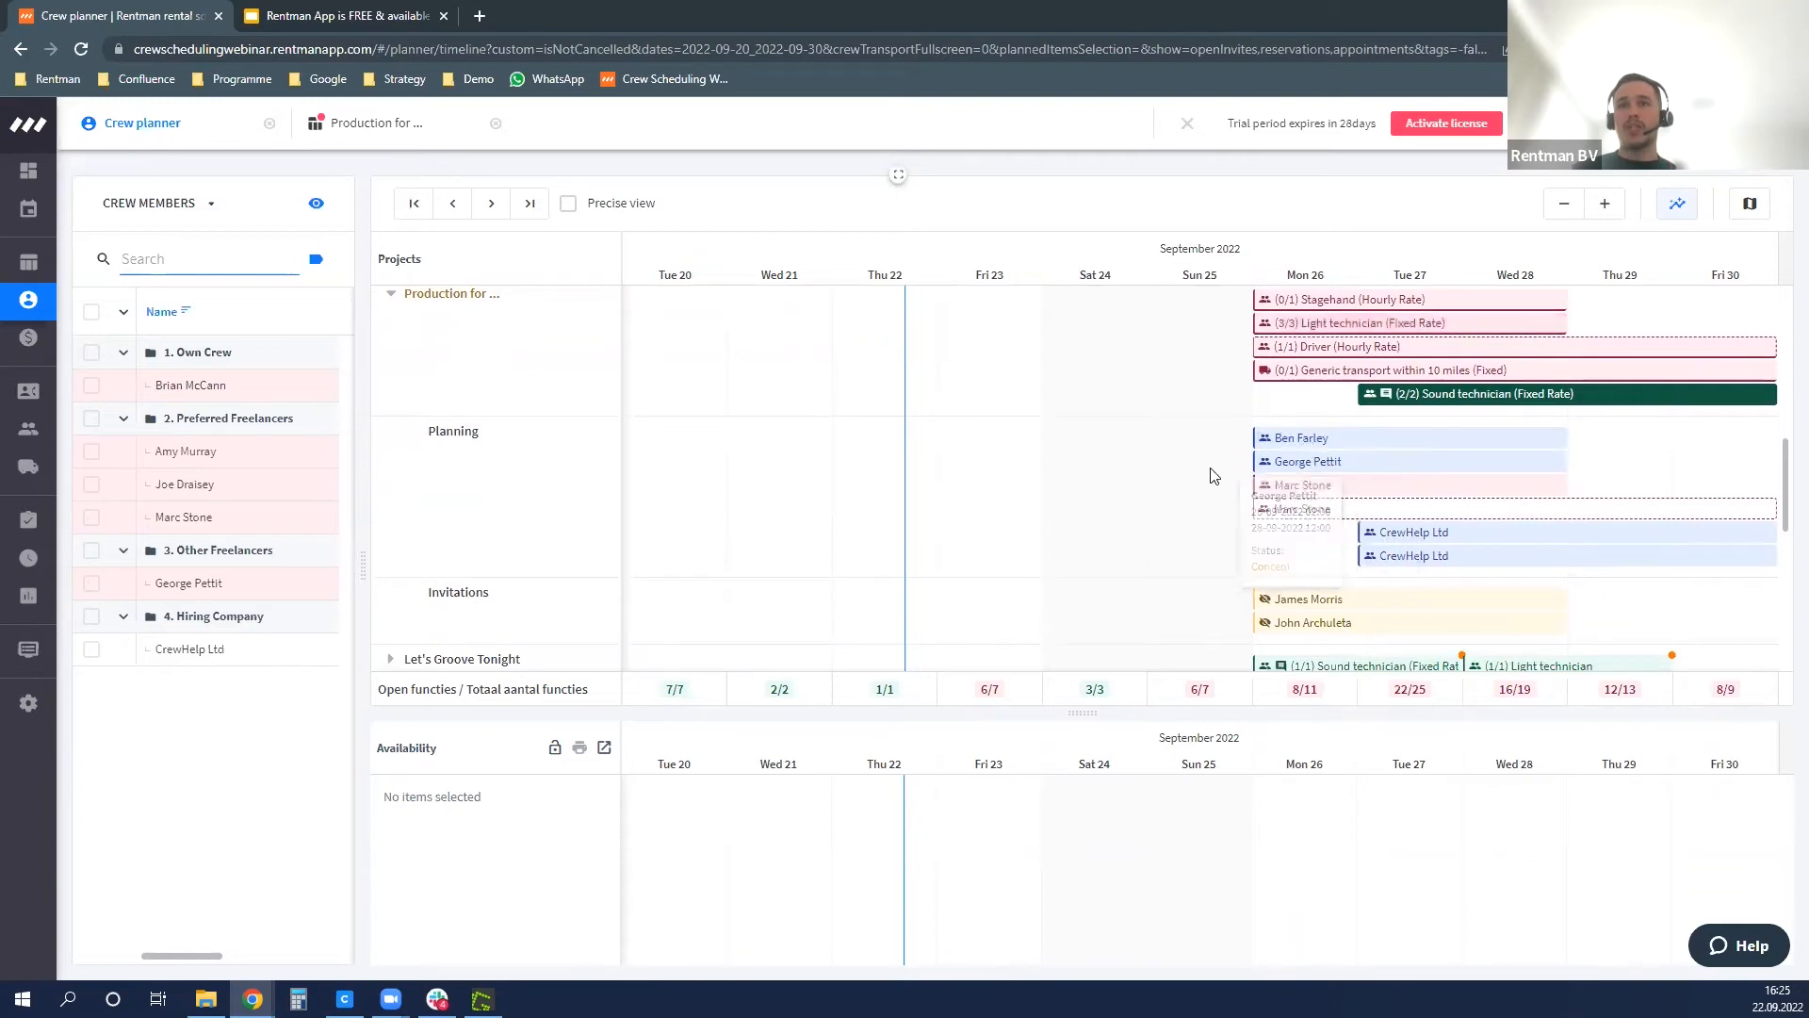
pyautogui.click(898, 179)
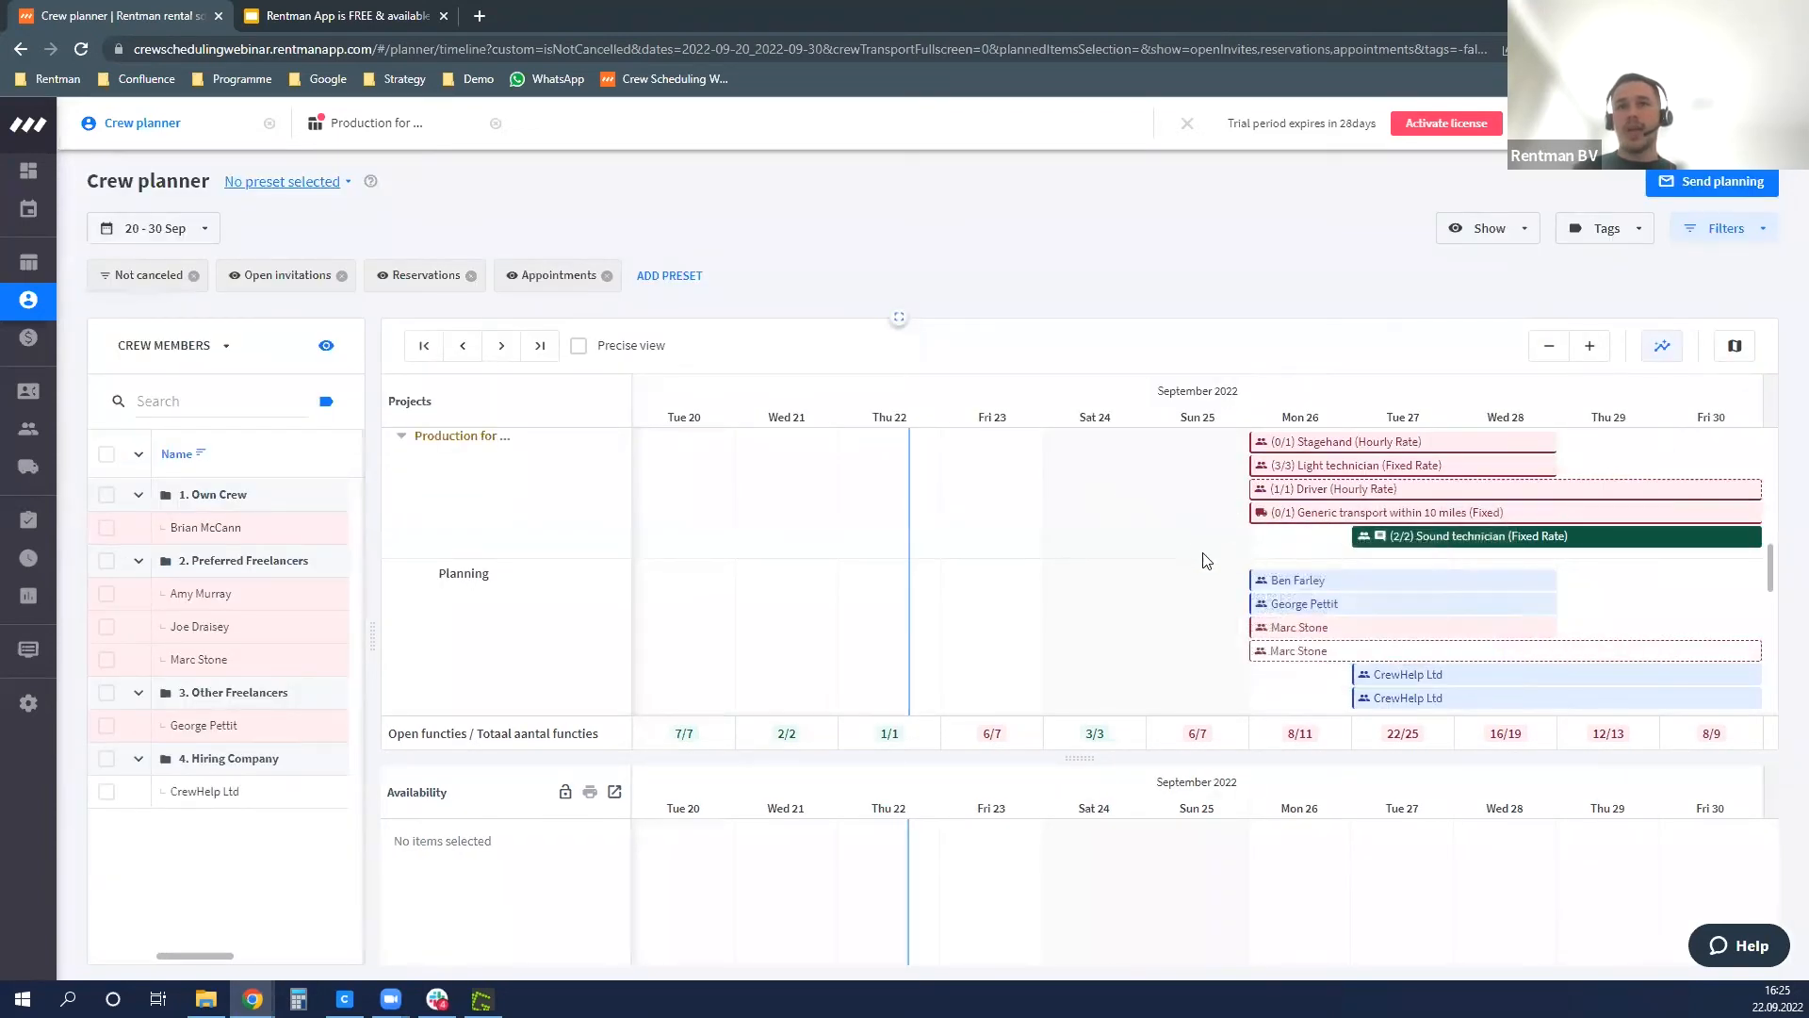
# - Select the project's Generic transport within 10 miles (Fixed) function and switch the resource list to vehicles
pyautogui.scroll(2, 1177, 537)
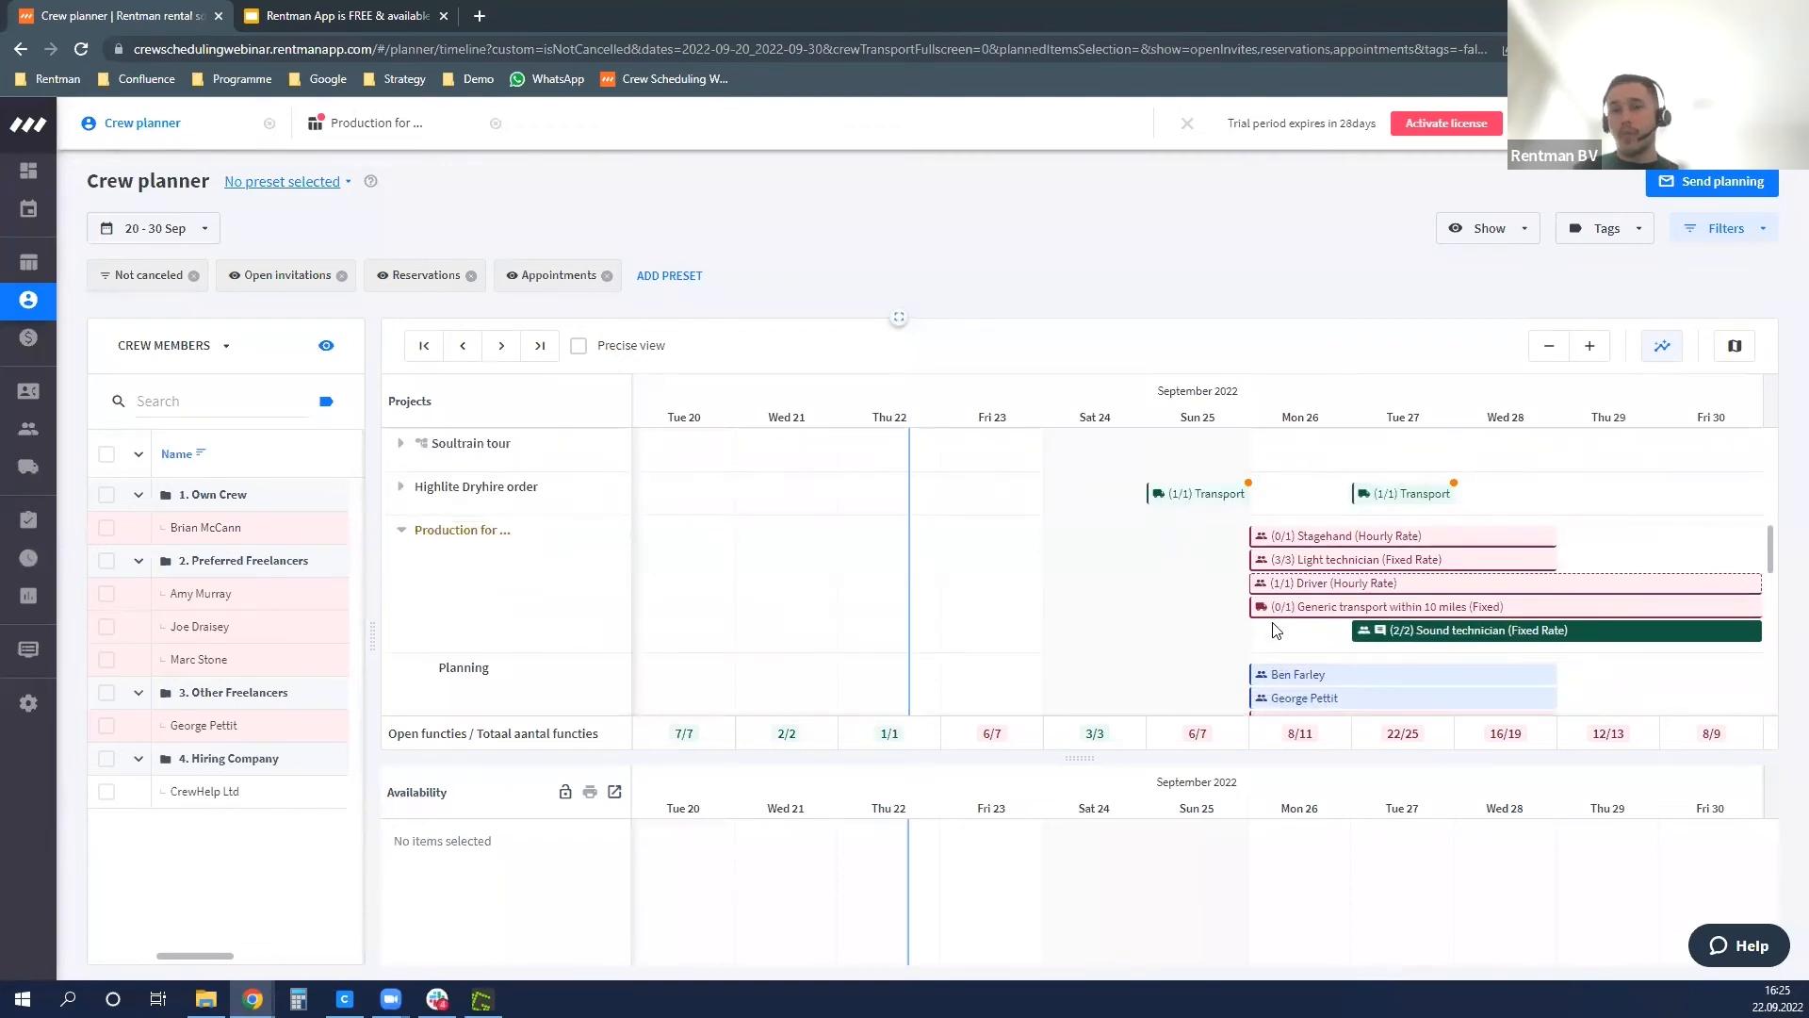
pyautogui.moveTo(1305, 616)
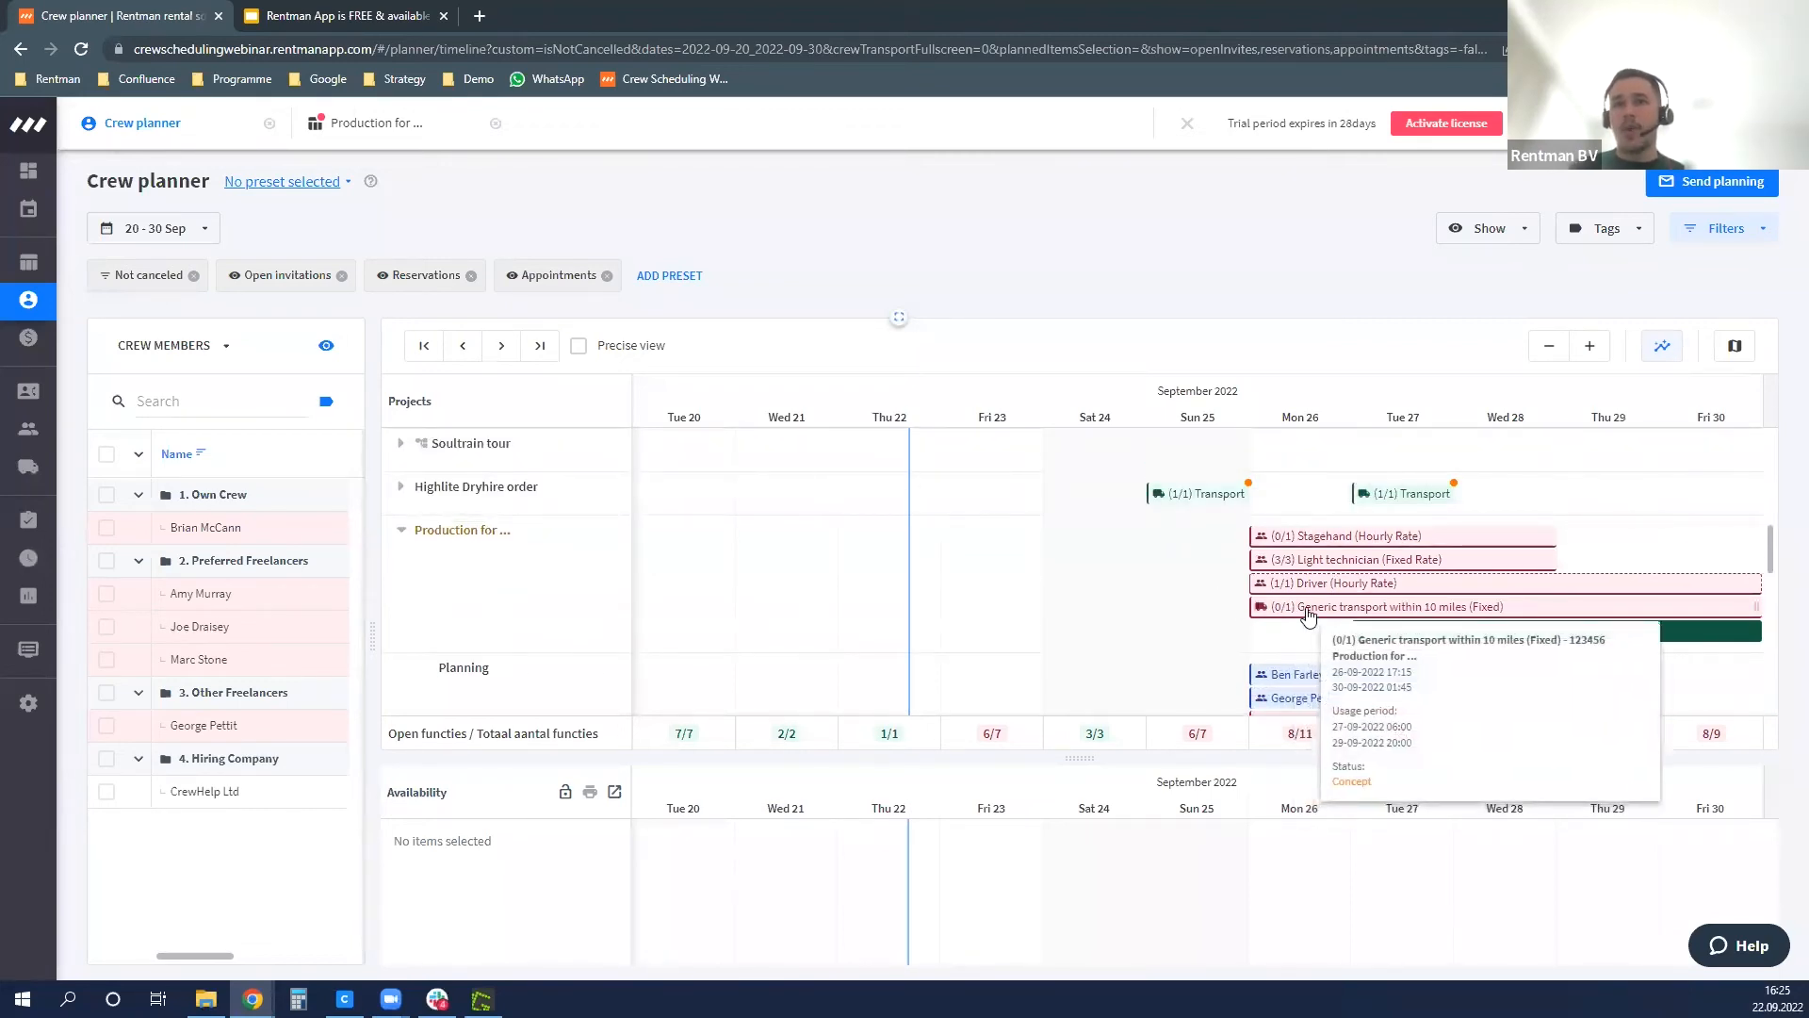
pyautogui.click(1305, 608)
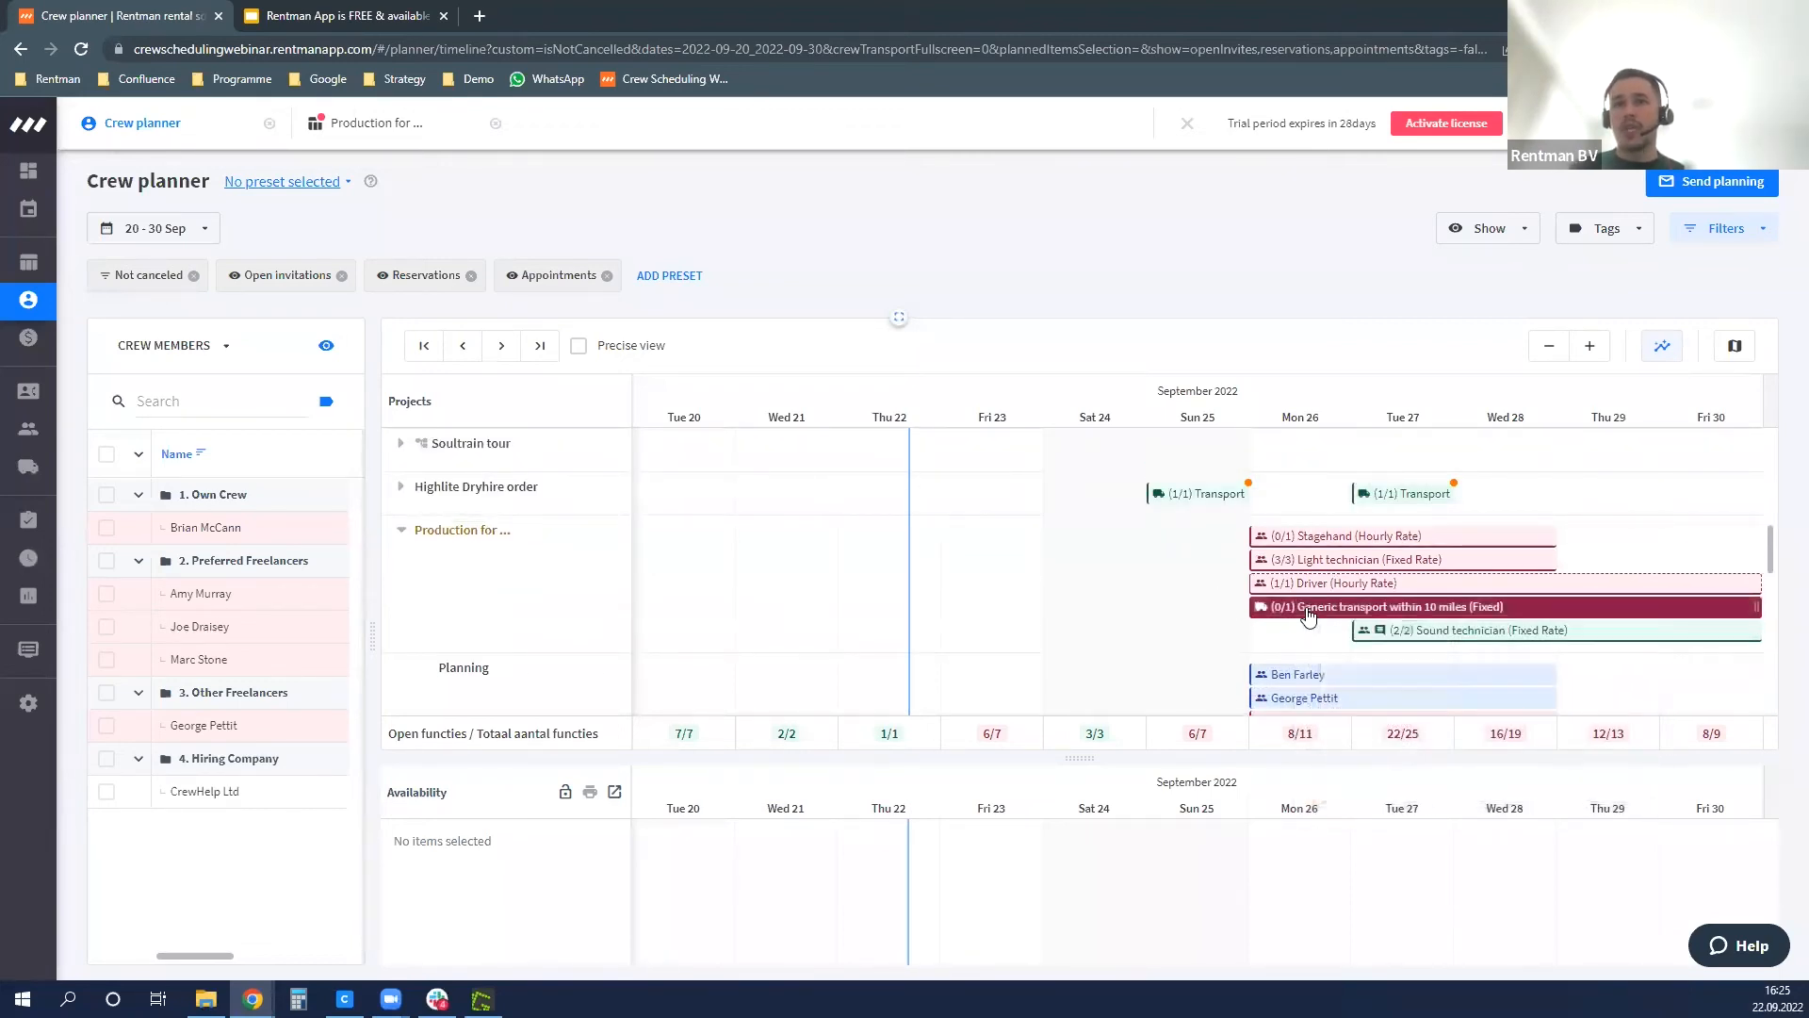
pyautogui.click(174, 351)
pyautogui.click(182, 438)
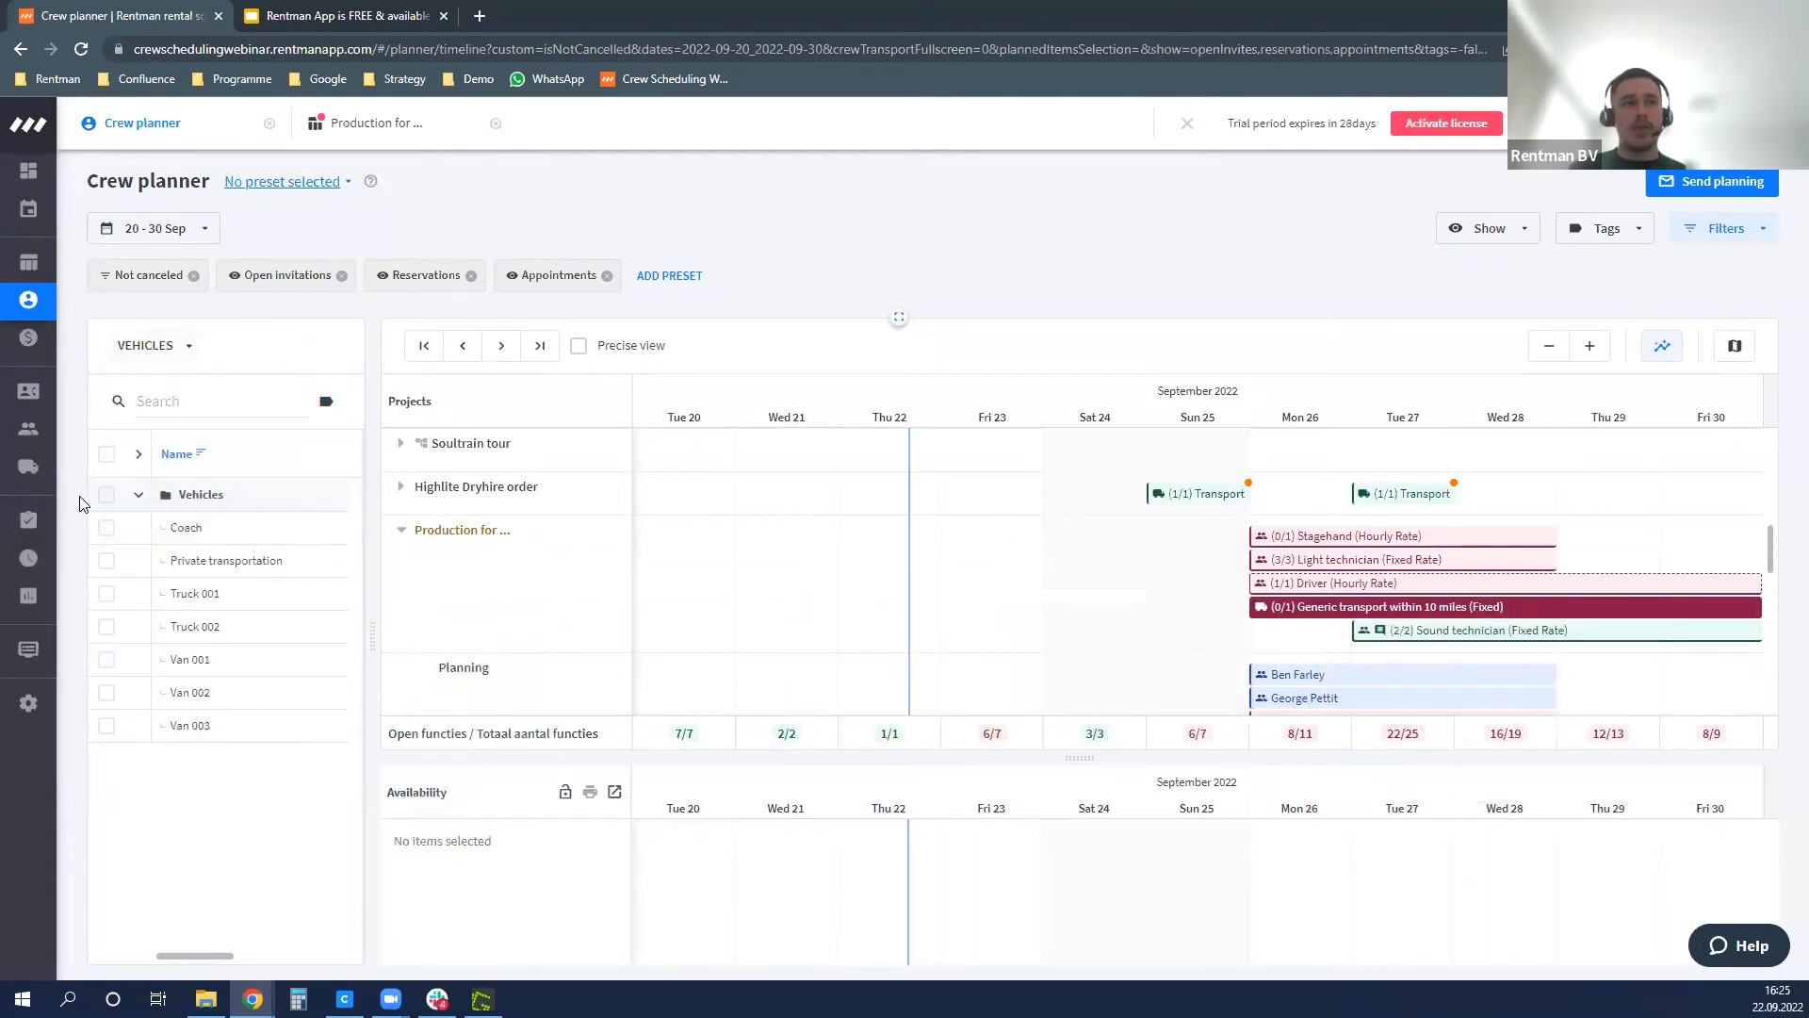
# - Review the availability of all vehicles for 20 to 30 September and clear the vehicle selection
pyautogui.click(107, 494)
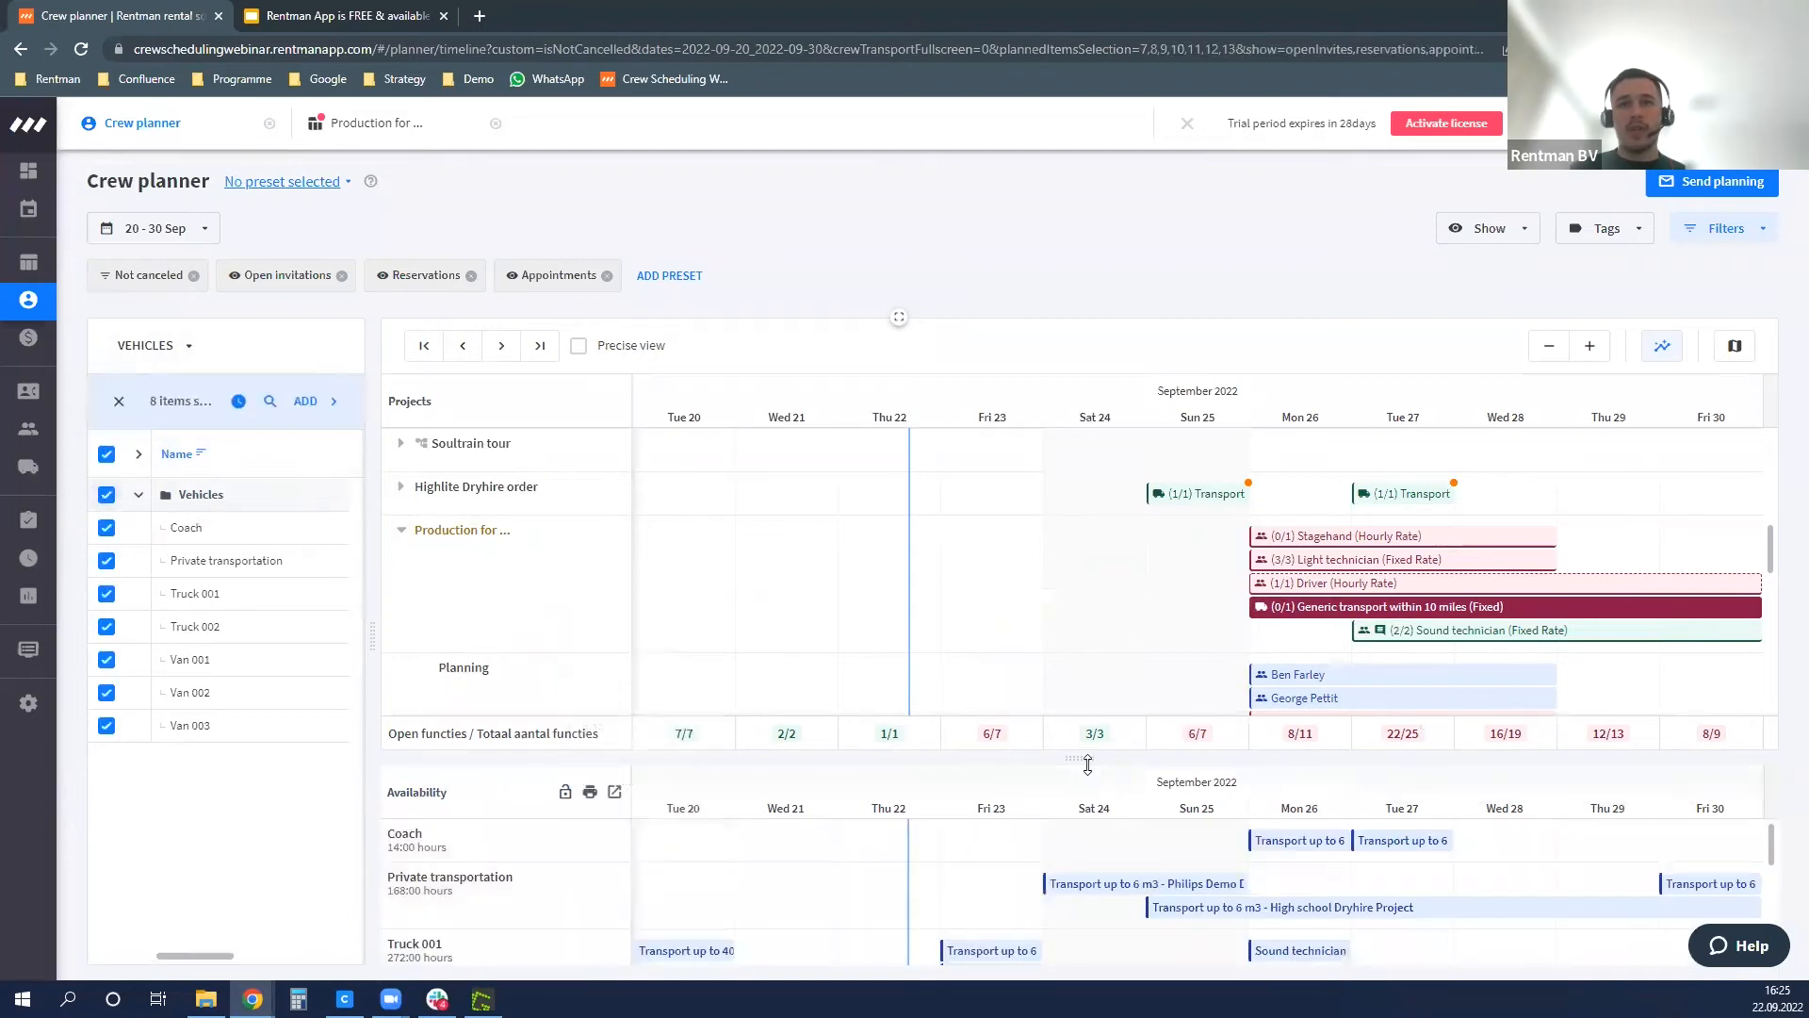
pyautogui.moveTo(1080, 703); pyautogui.dragTo(1078, 634)
pyautogui.scroll(-3, 1102, 836)
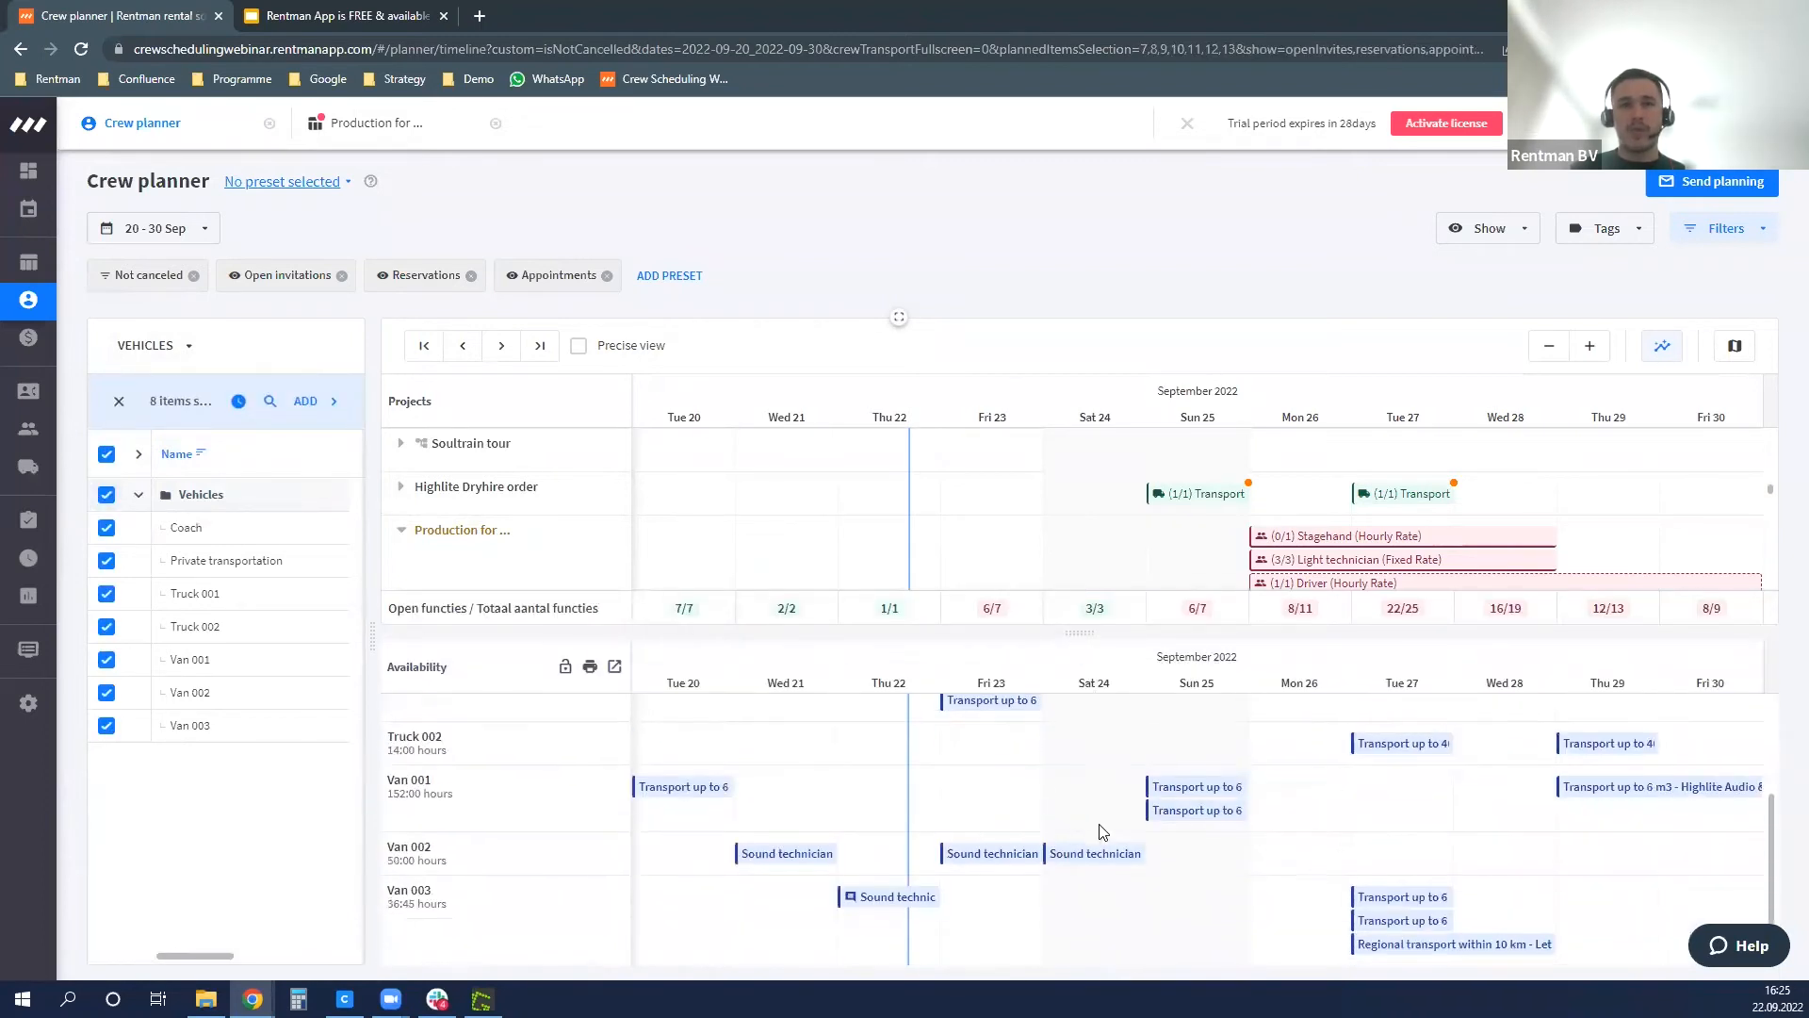
pyautogui.scroll(2, 970, 820)
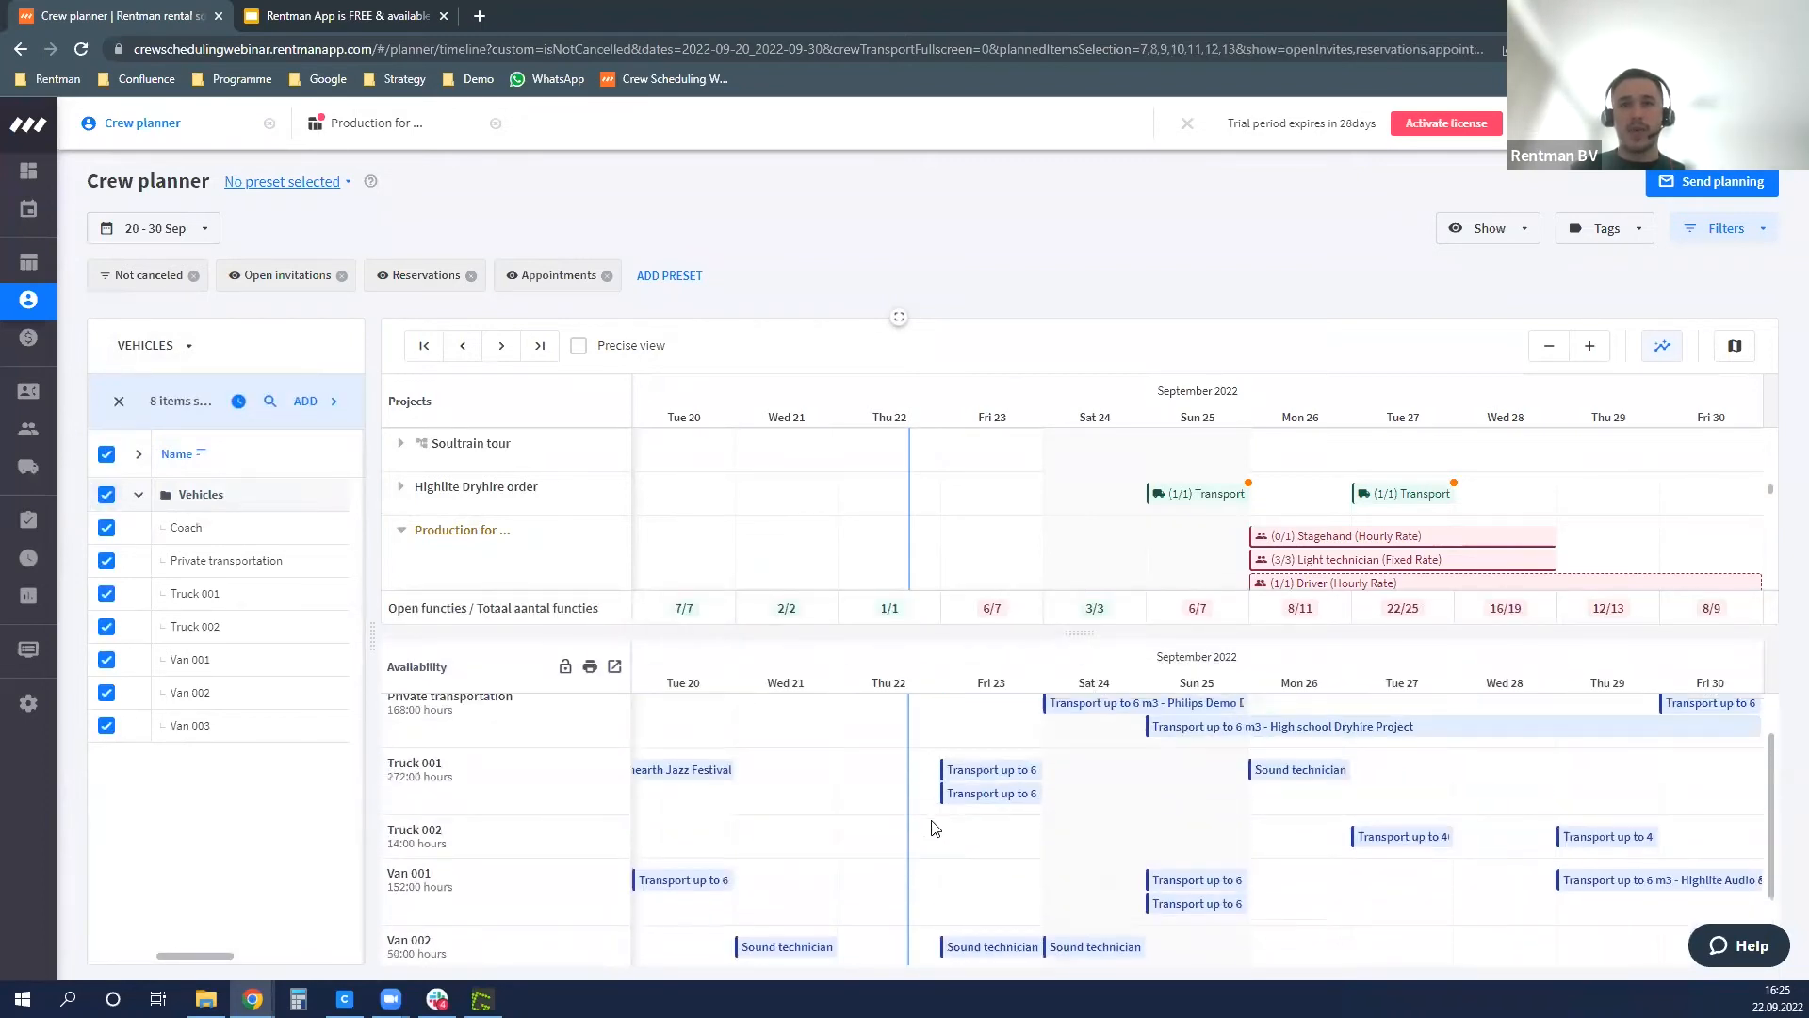
pyautogui.click(106, 455)
# - Plan Truck 002 for the Generic transport within 10 miles (Fixed) function and review the project's functions and planning
pyautogui.click(107, 626)
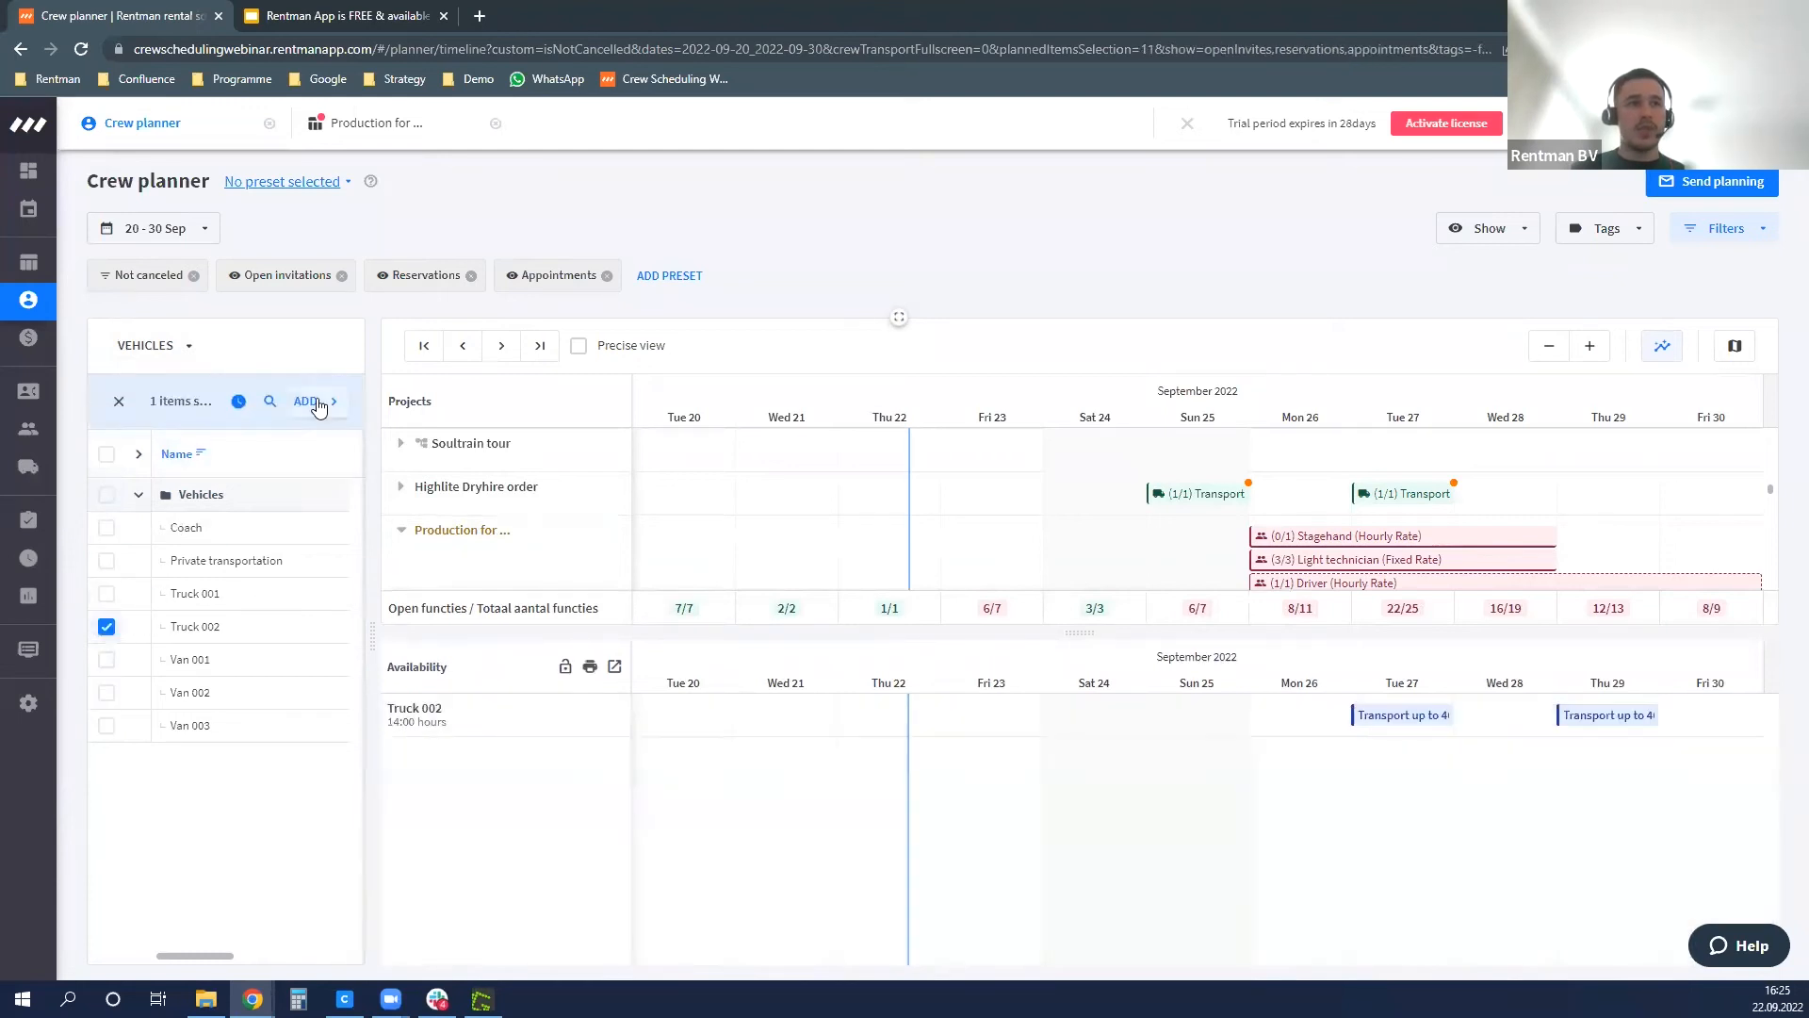
pyautogui.click(305, 401)
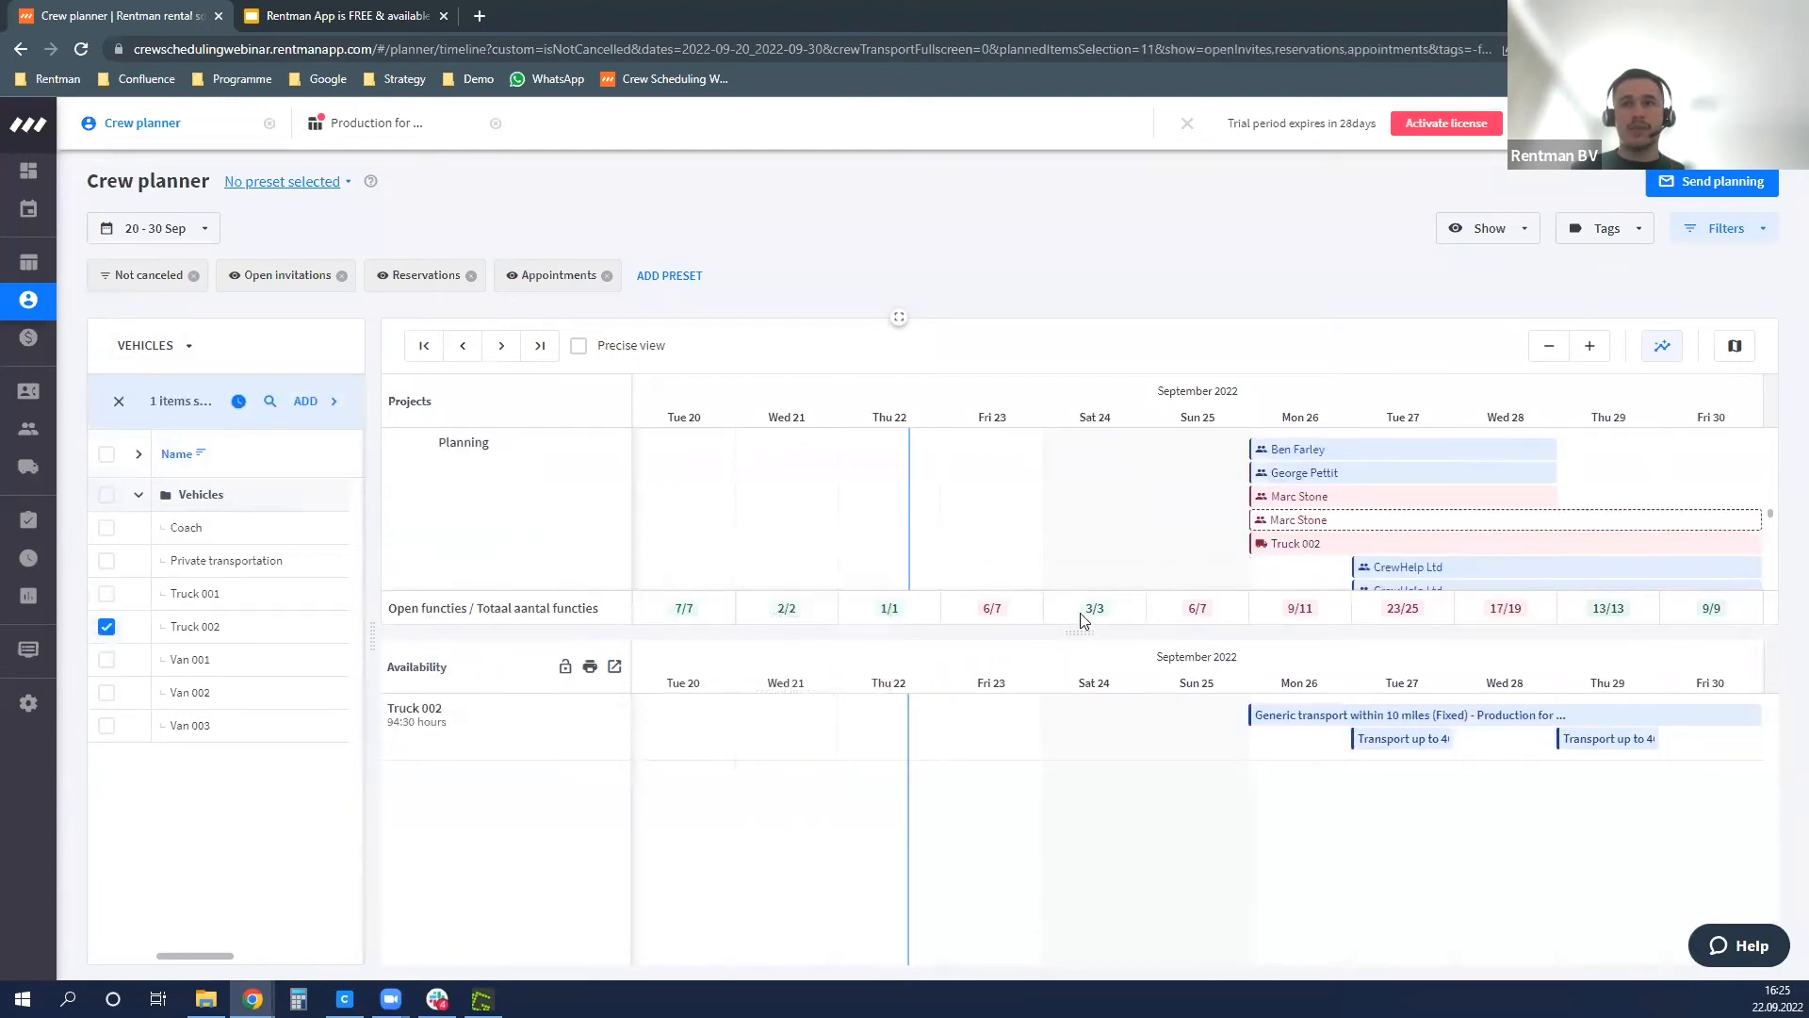
pyautogui.moveTo(1092, 759); pyautogui.dragTo(1090, 809)
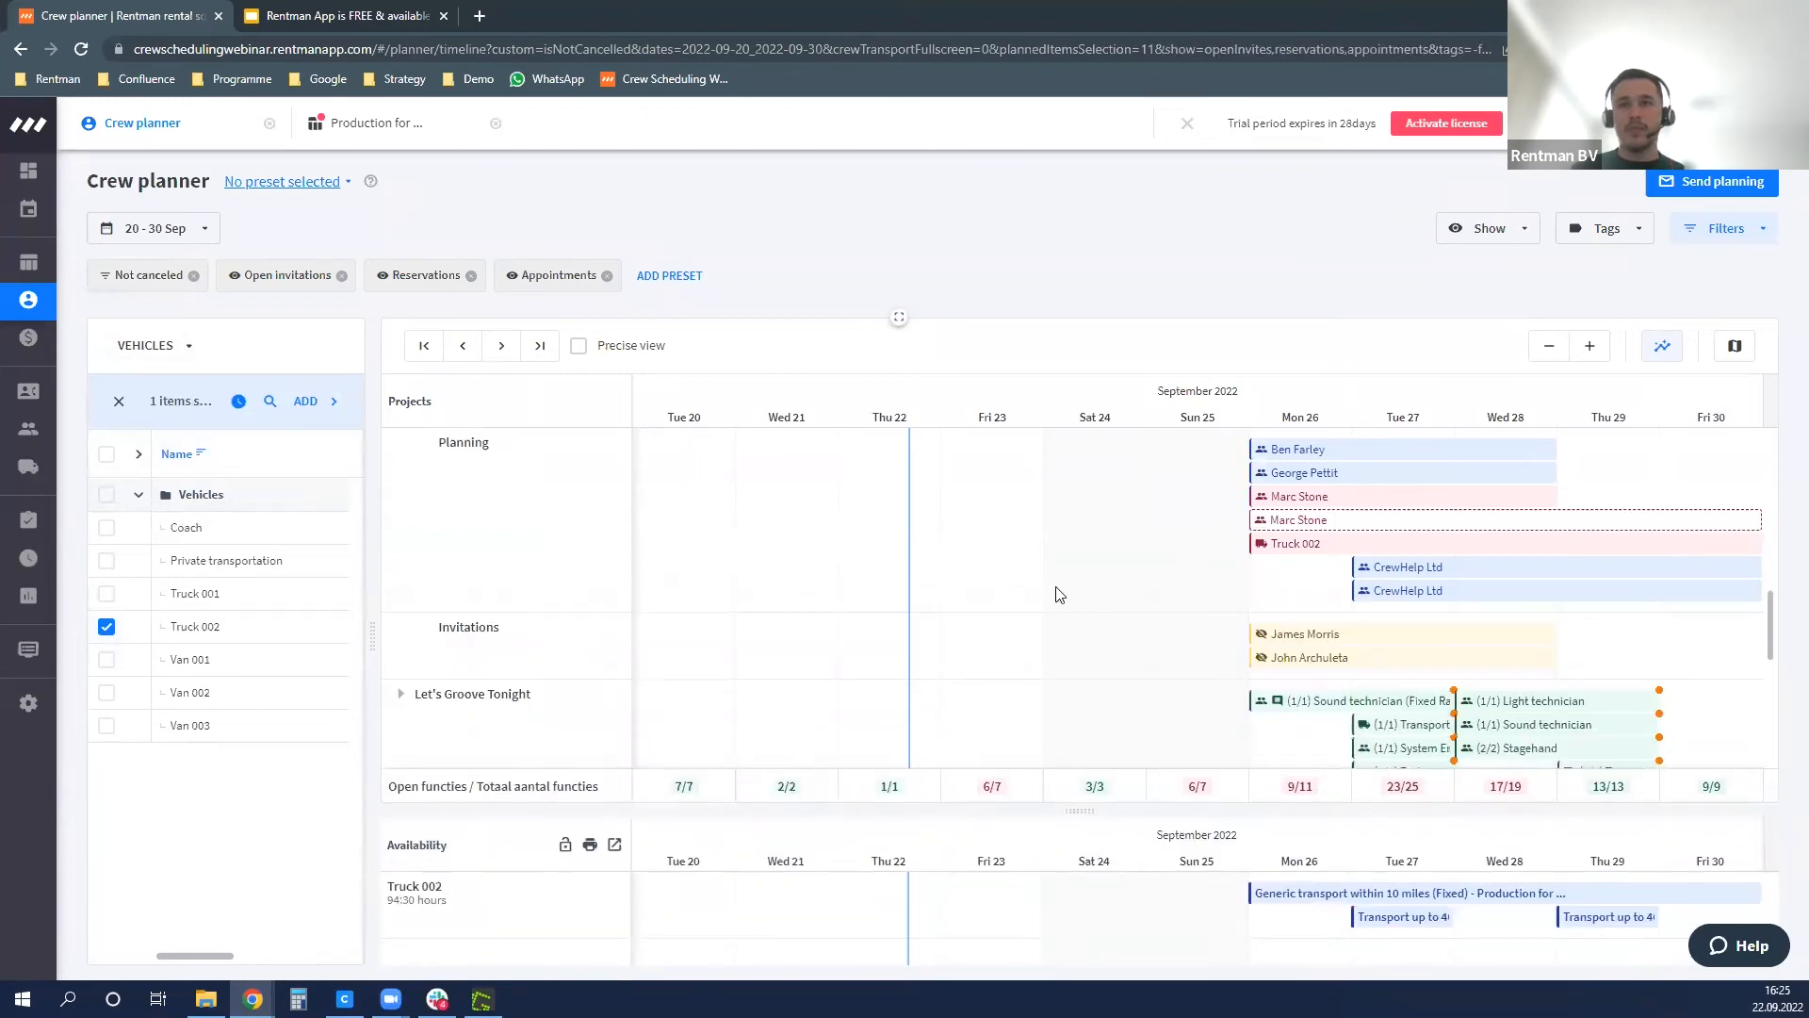
pyautogui.scroll(2, 1130, 576)
pyautogui.scroll(2, 1132, 561)
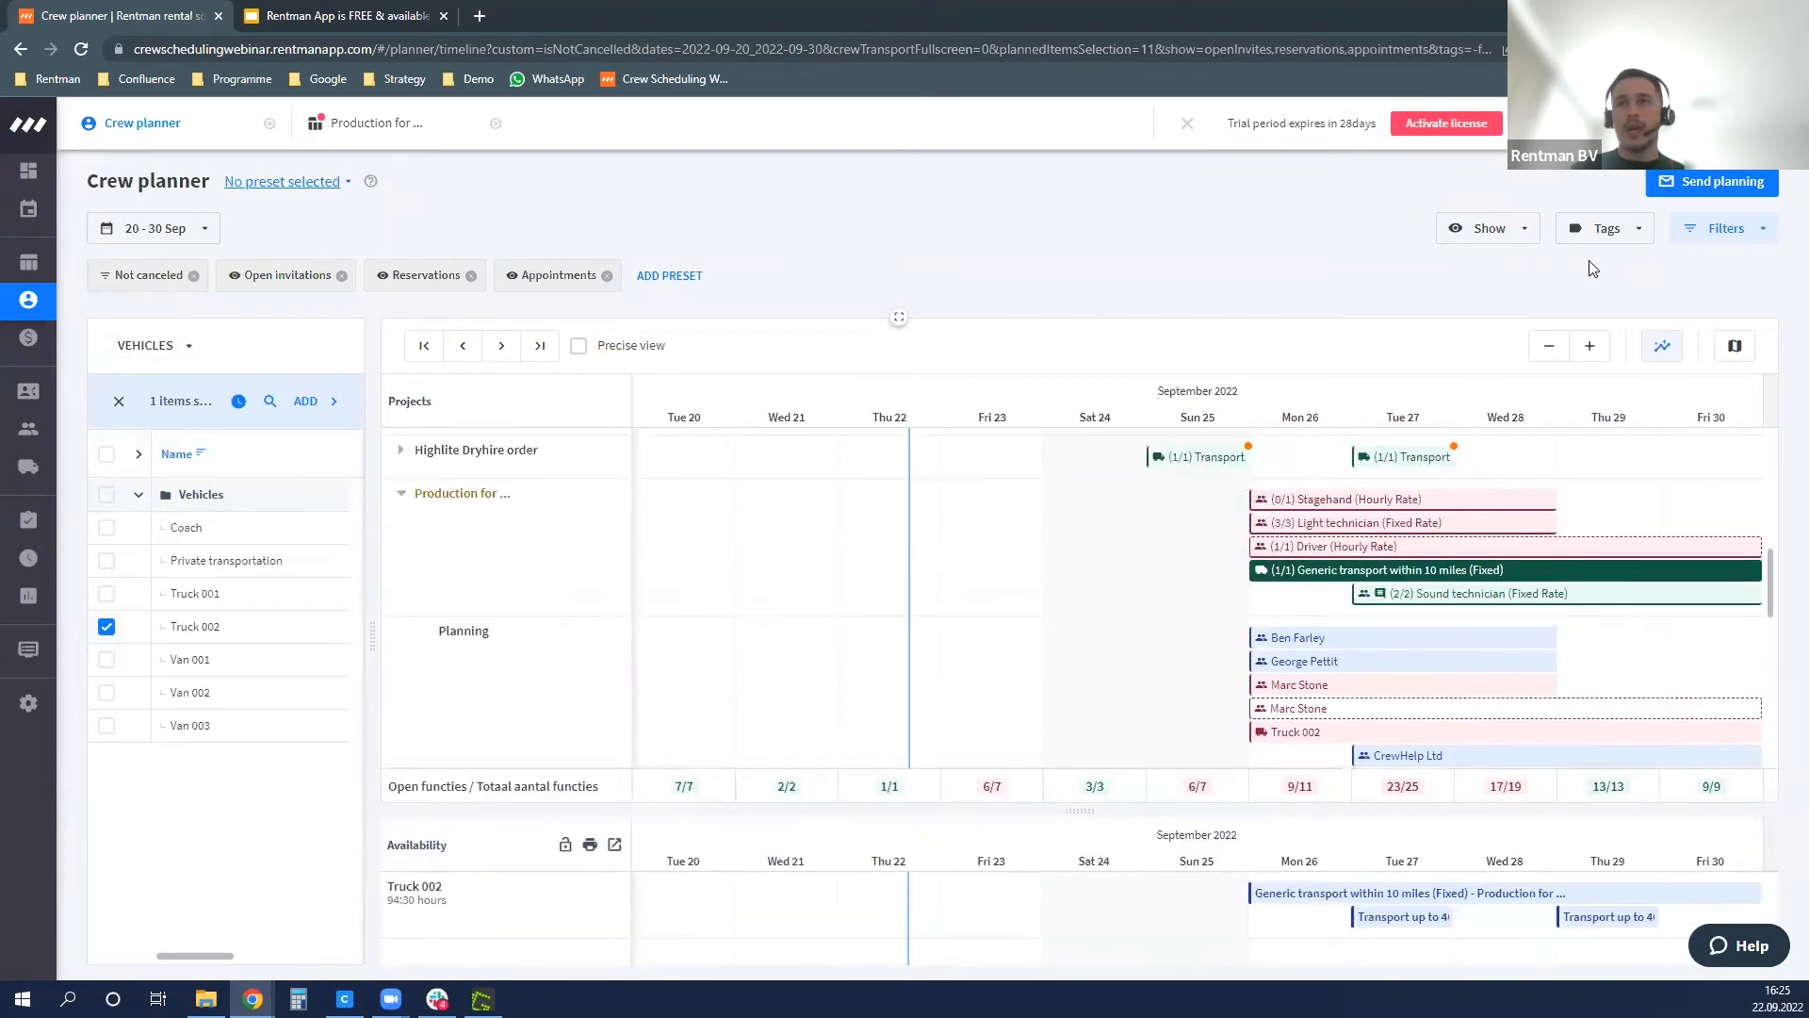
# - Open the planning communication for 20.09.2022 to 30.09.2022 and deselect all projects
pyautogui.click(1691, 188)
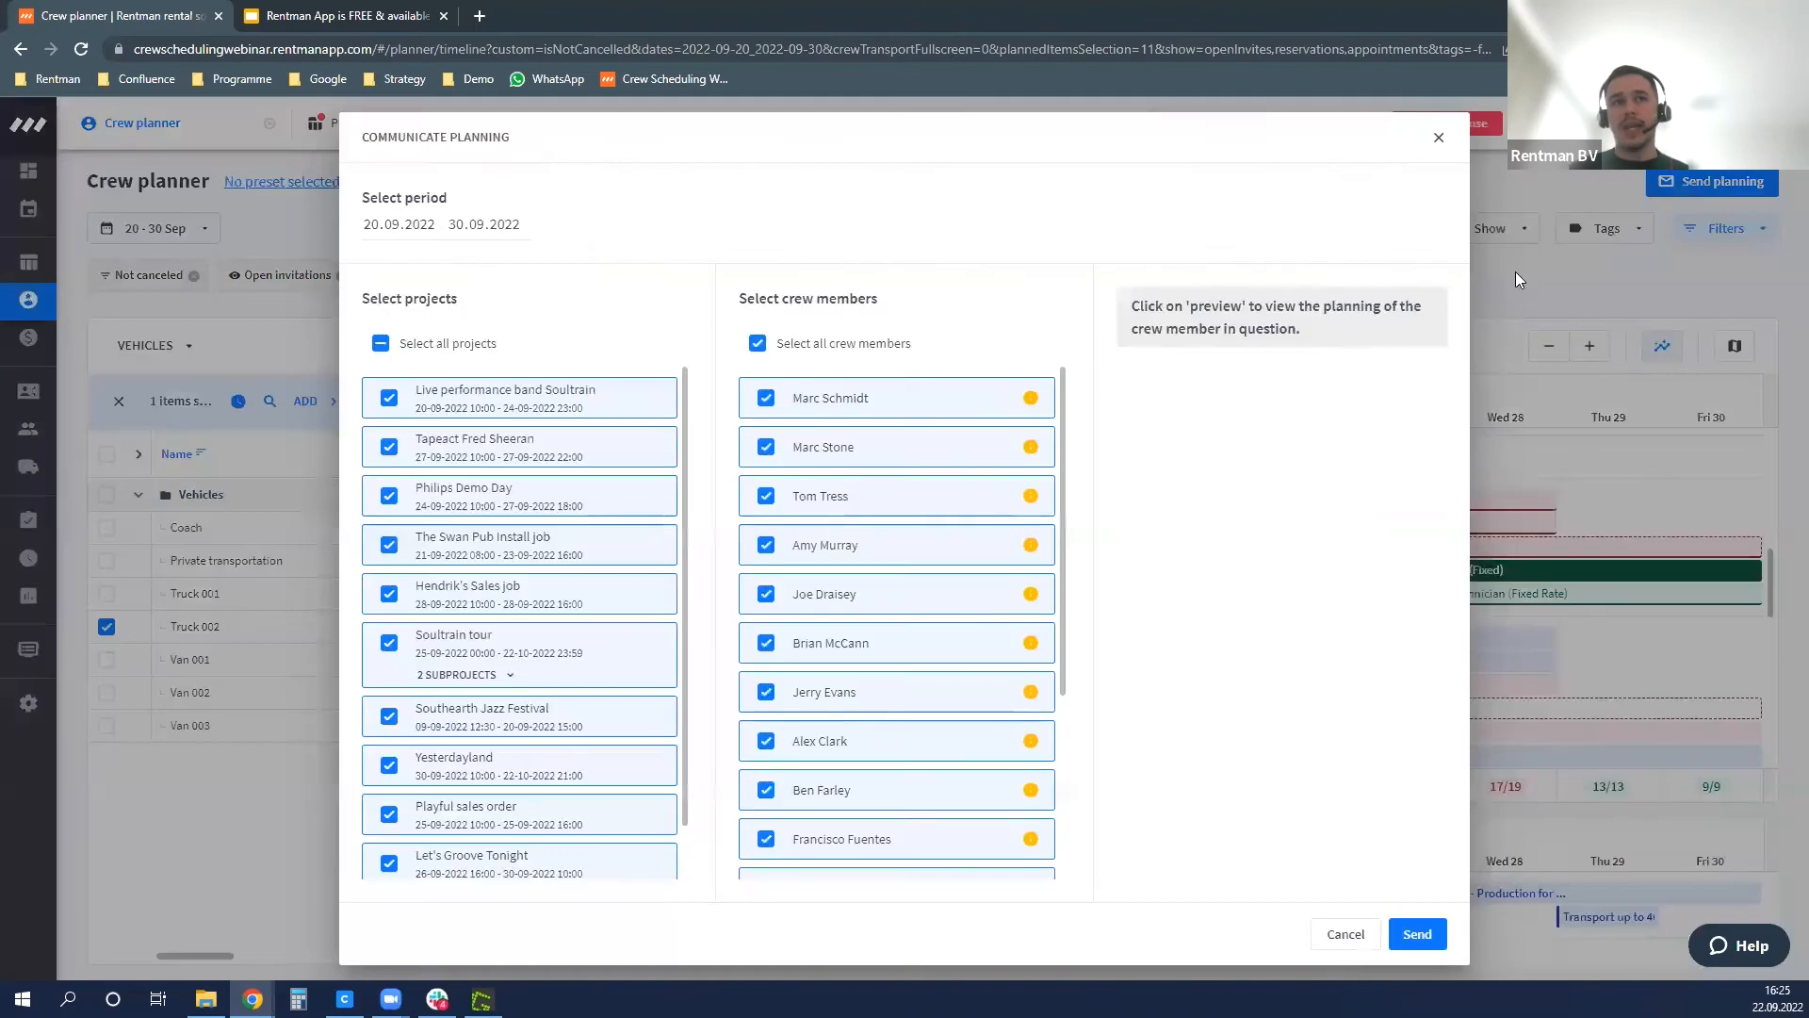
pyautogui.click(380, 344)
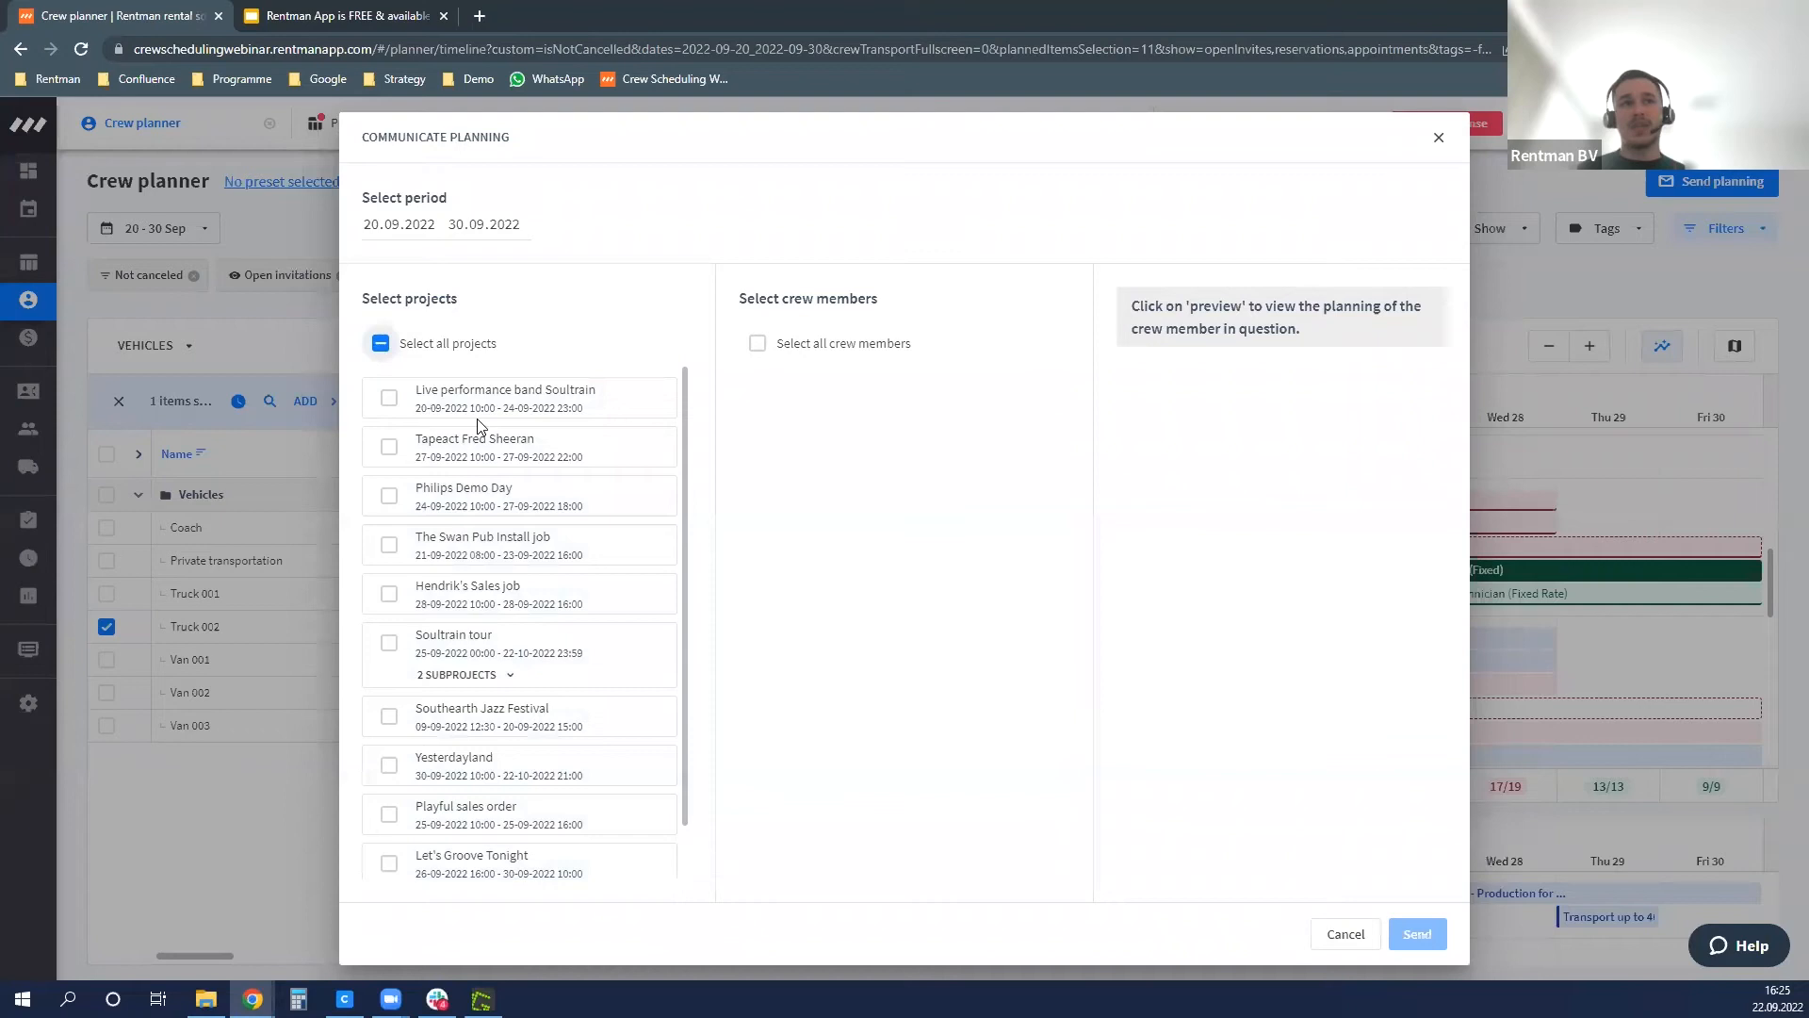
# - Preview the first crew member's planning for the "Live performance band Soultrain" project and deselect the project
pyautogui.click(388, 399)
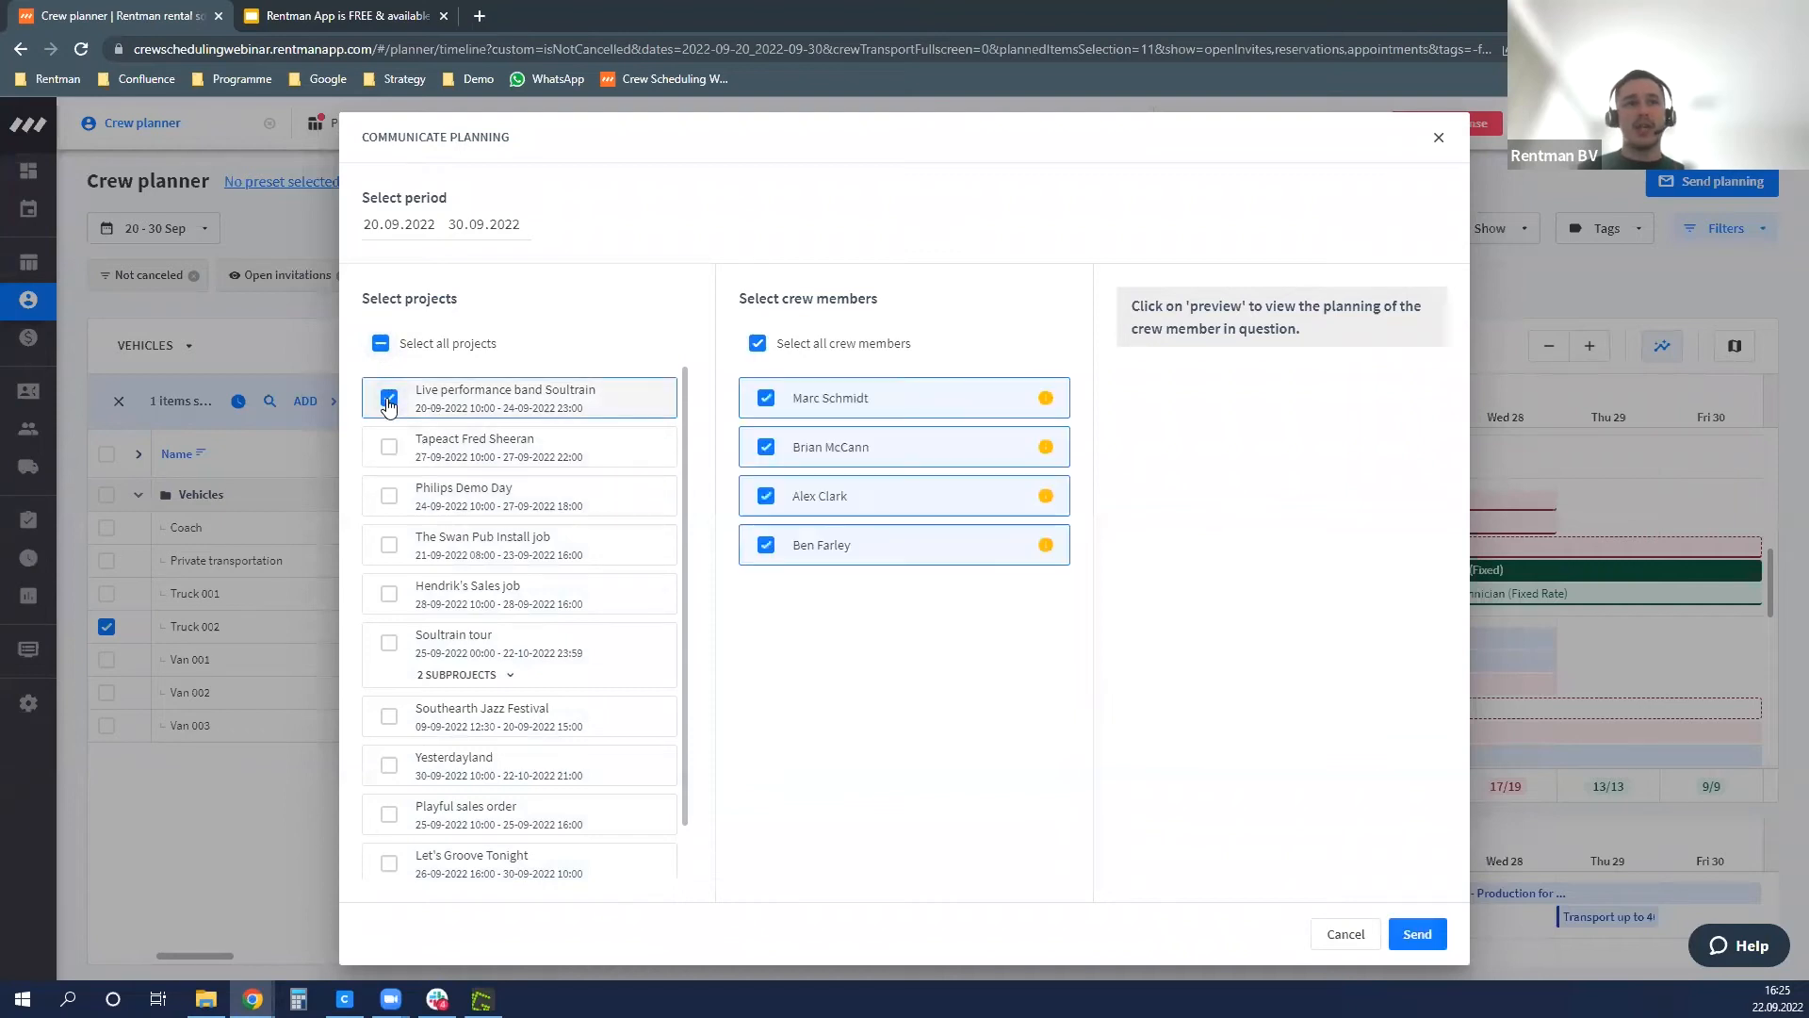
pyautogui.click(991, 396)
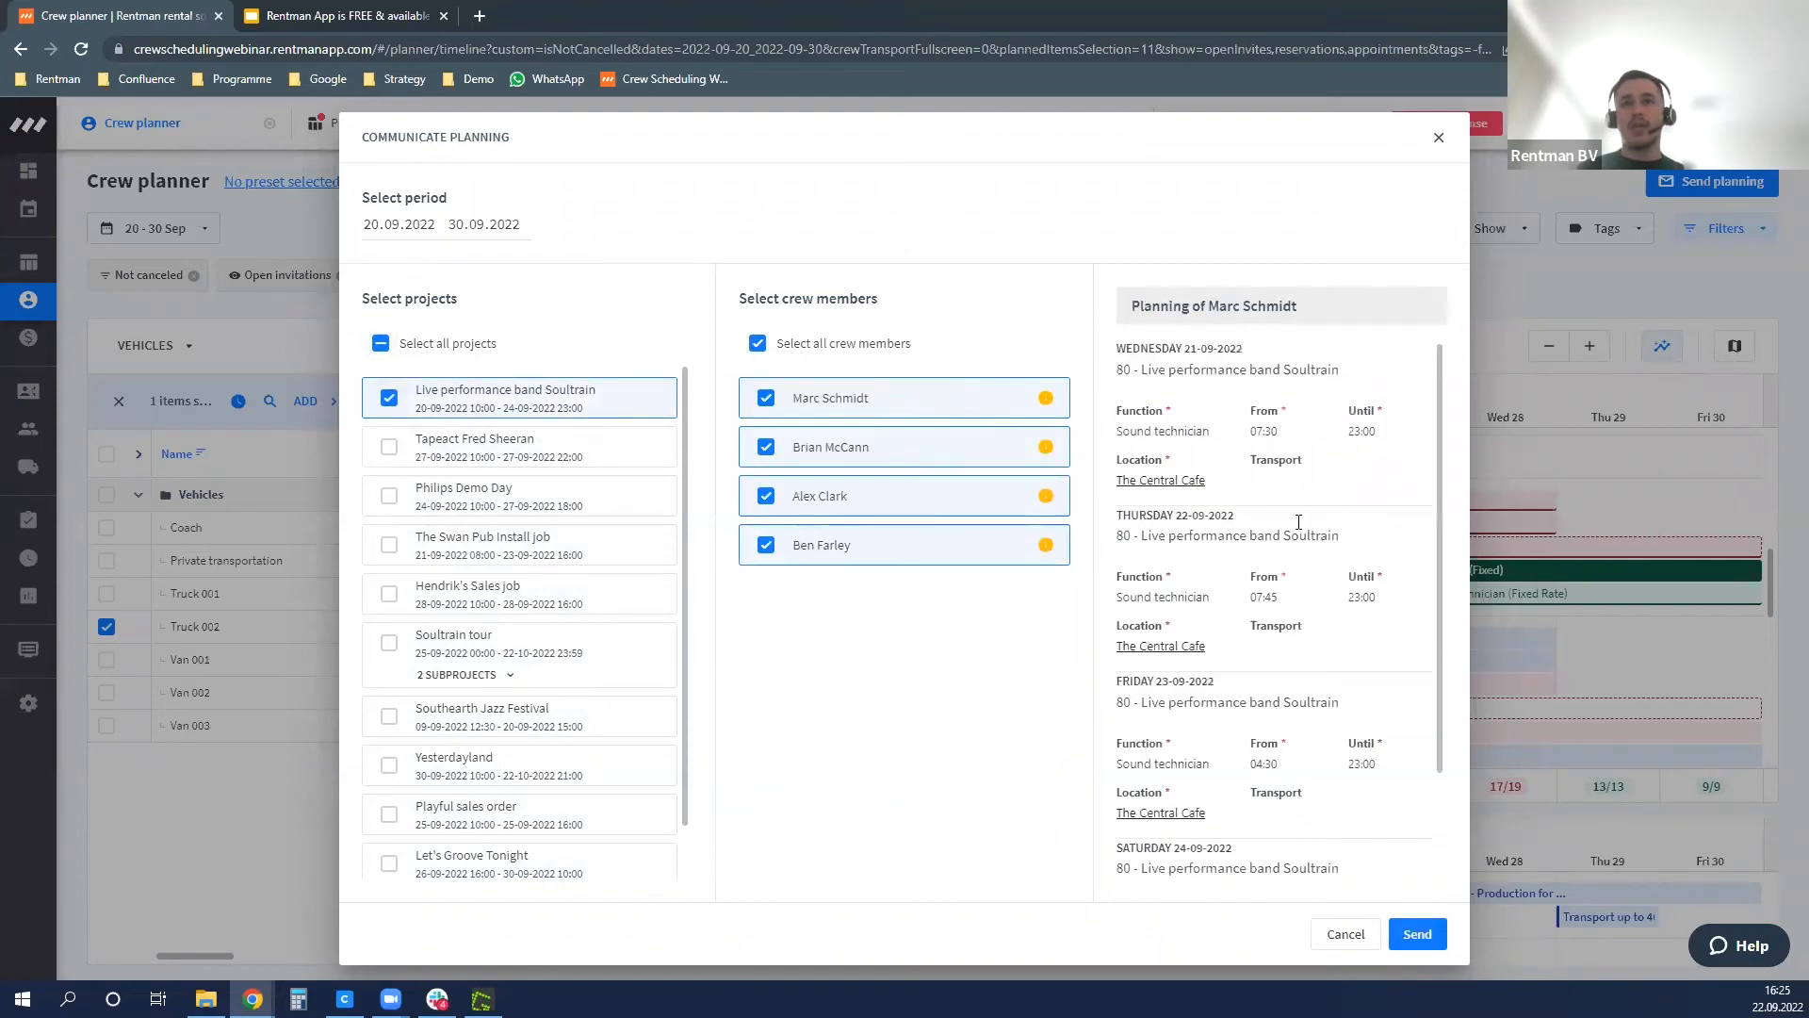
pyautogui.scroll(-1, 1312, 494)
pyautogui.click(388, 397)
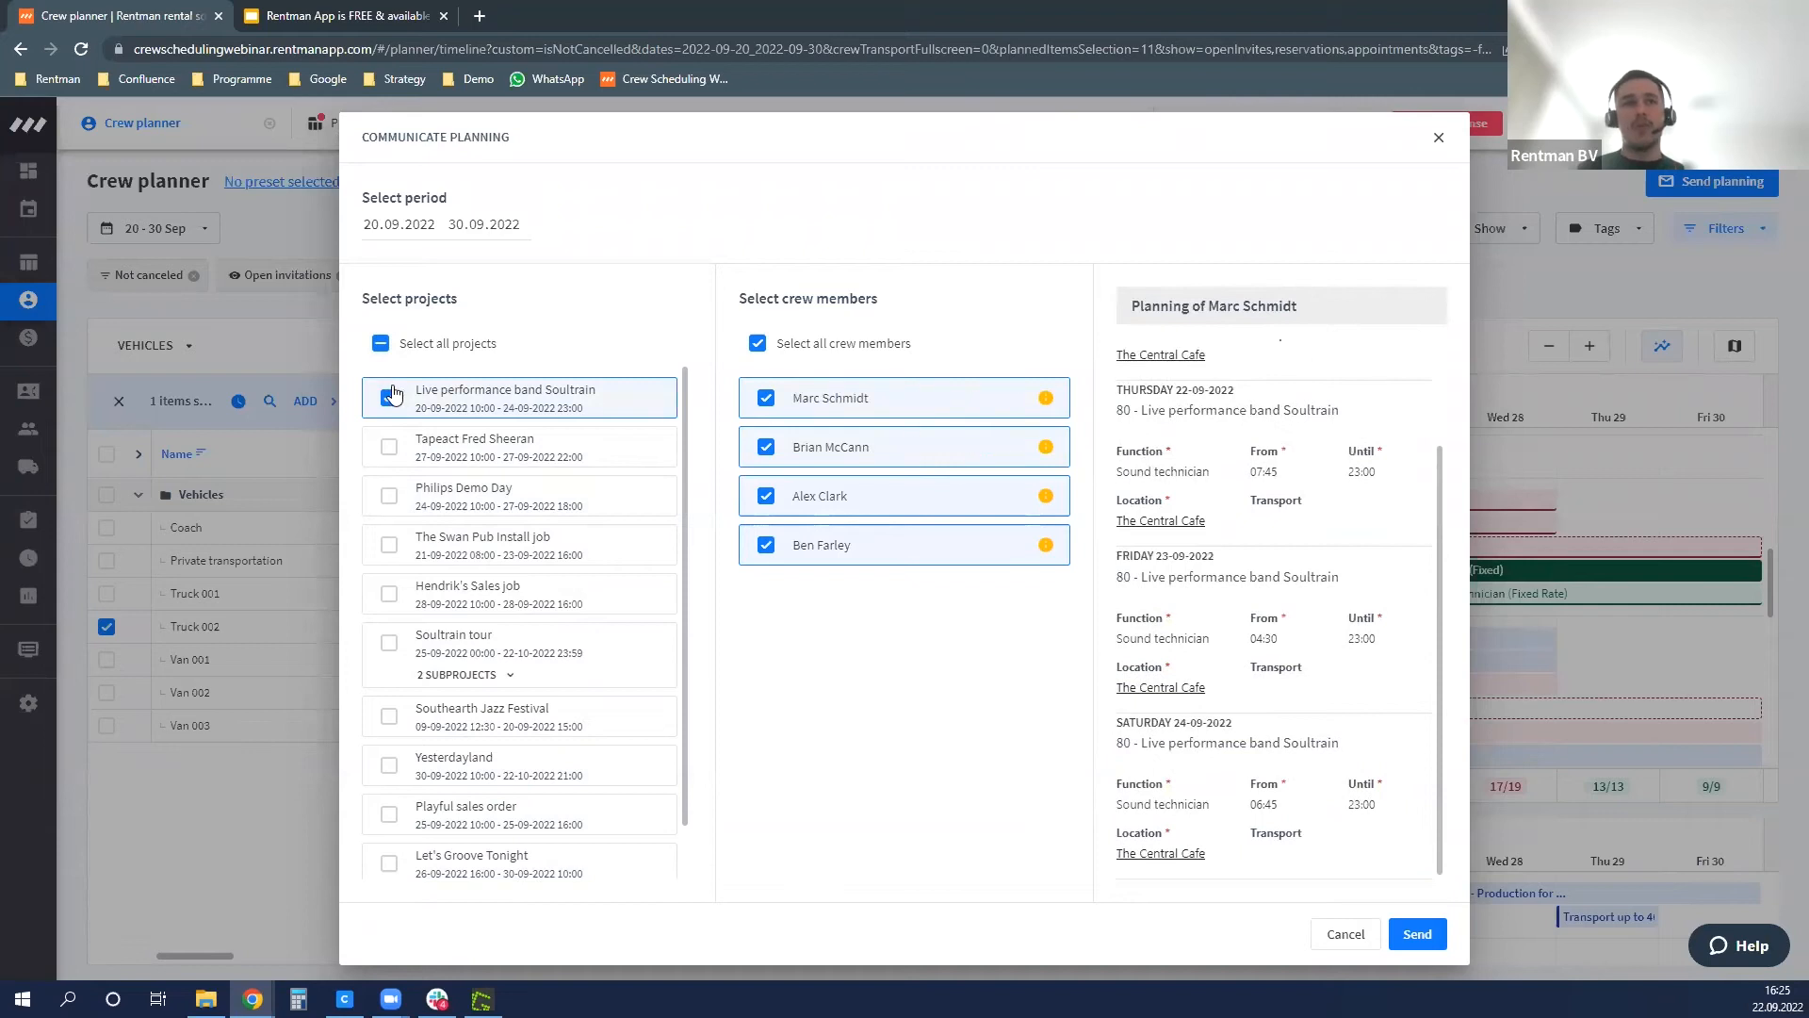
# - Select only the "Production for ..." project and preview the first listed crew member's planning
pyautogui.scroll(-1, 396, 556)
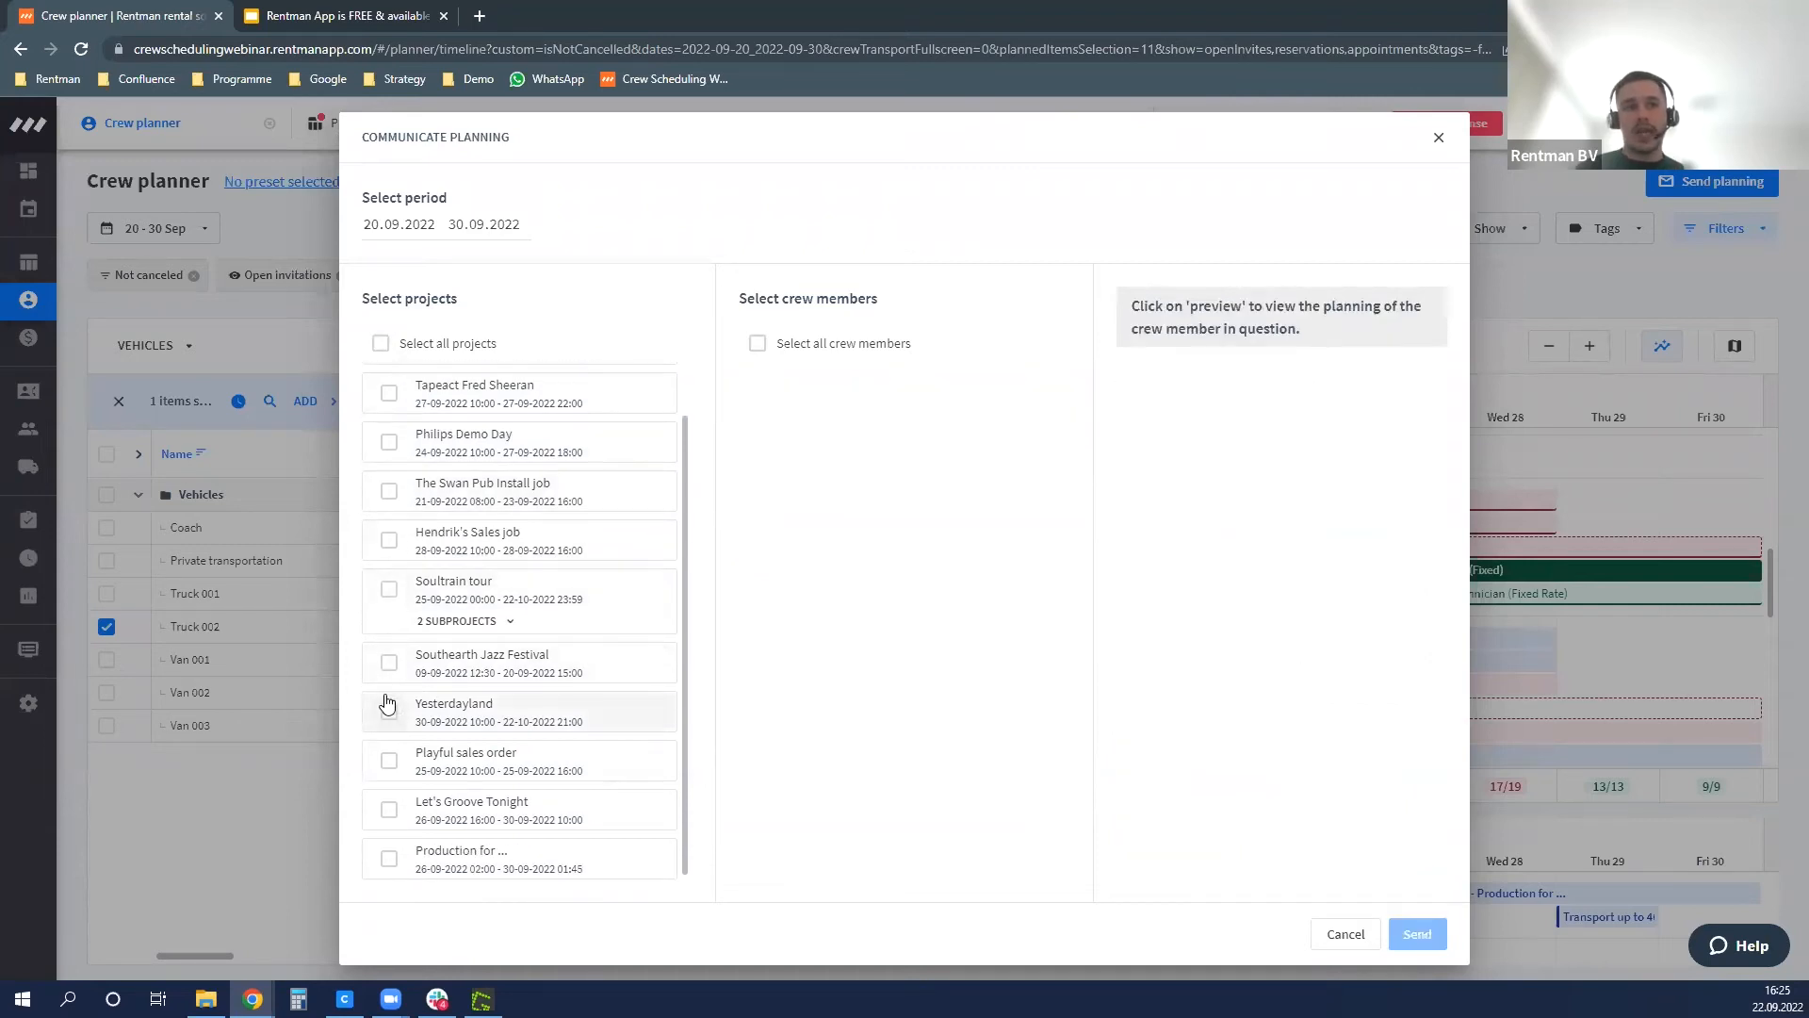
pyautogui.click(388, 857)
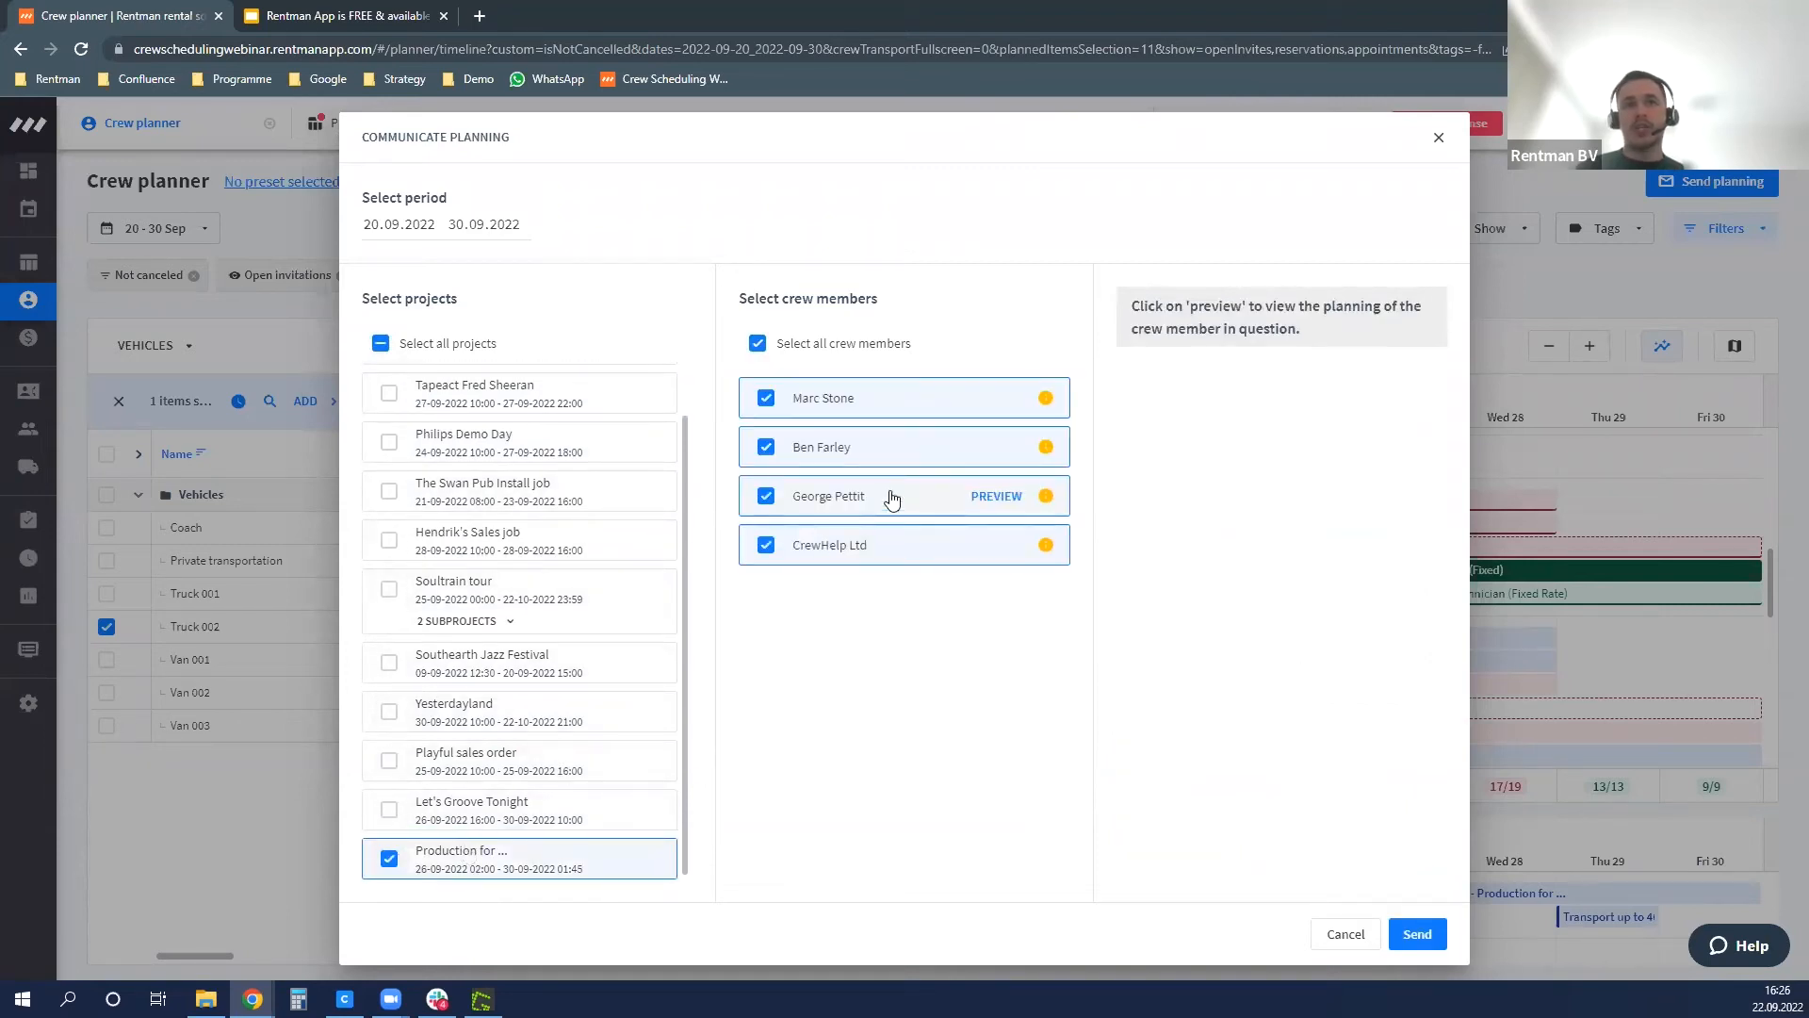
pyautogui.click(996, 398)
pyautogui.scroll(-1, 1333, 501)
pyautogui.scroll(-1, 1332, 501)
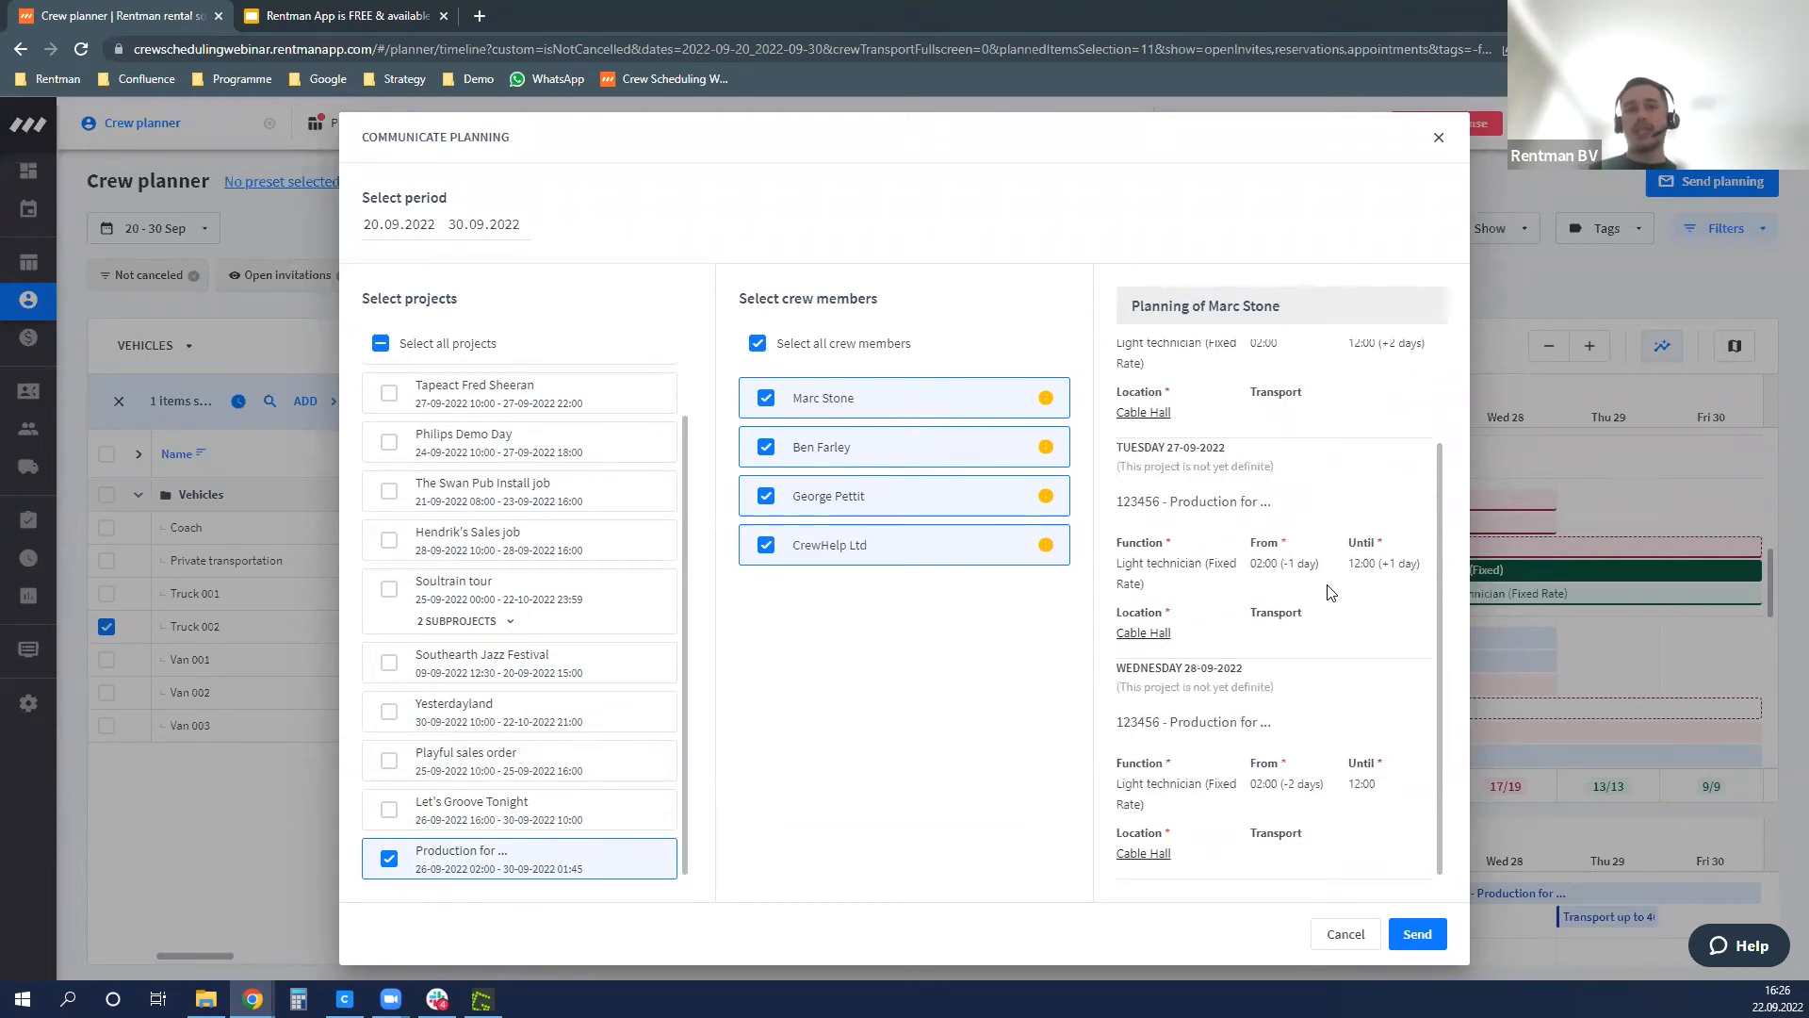
# - Send the project's planning to all its selected crew members without adding e-mail text
pyautogui.click(1413, 935)
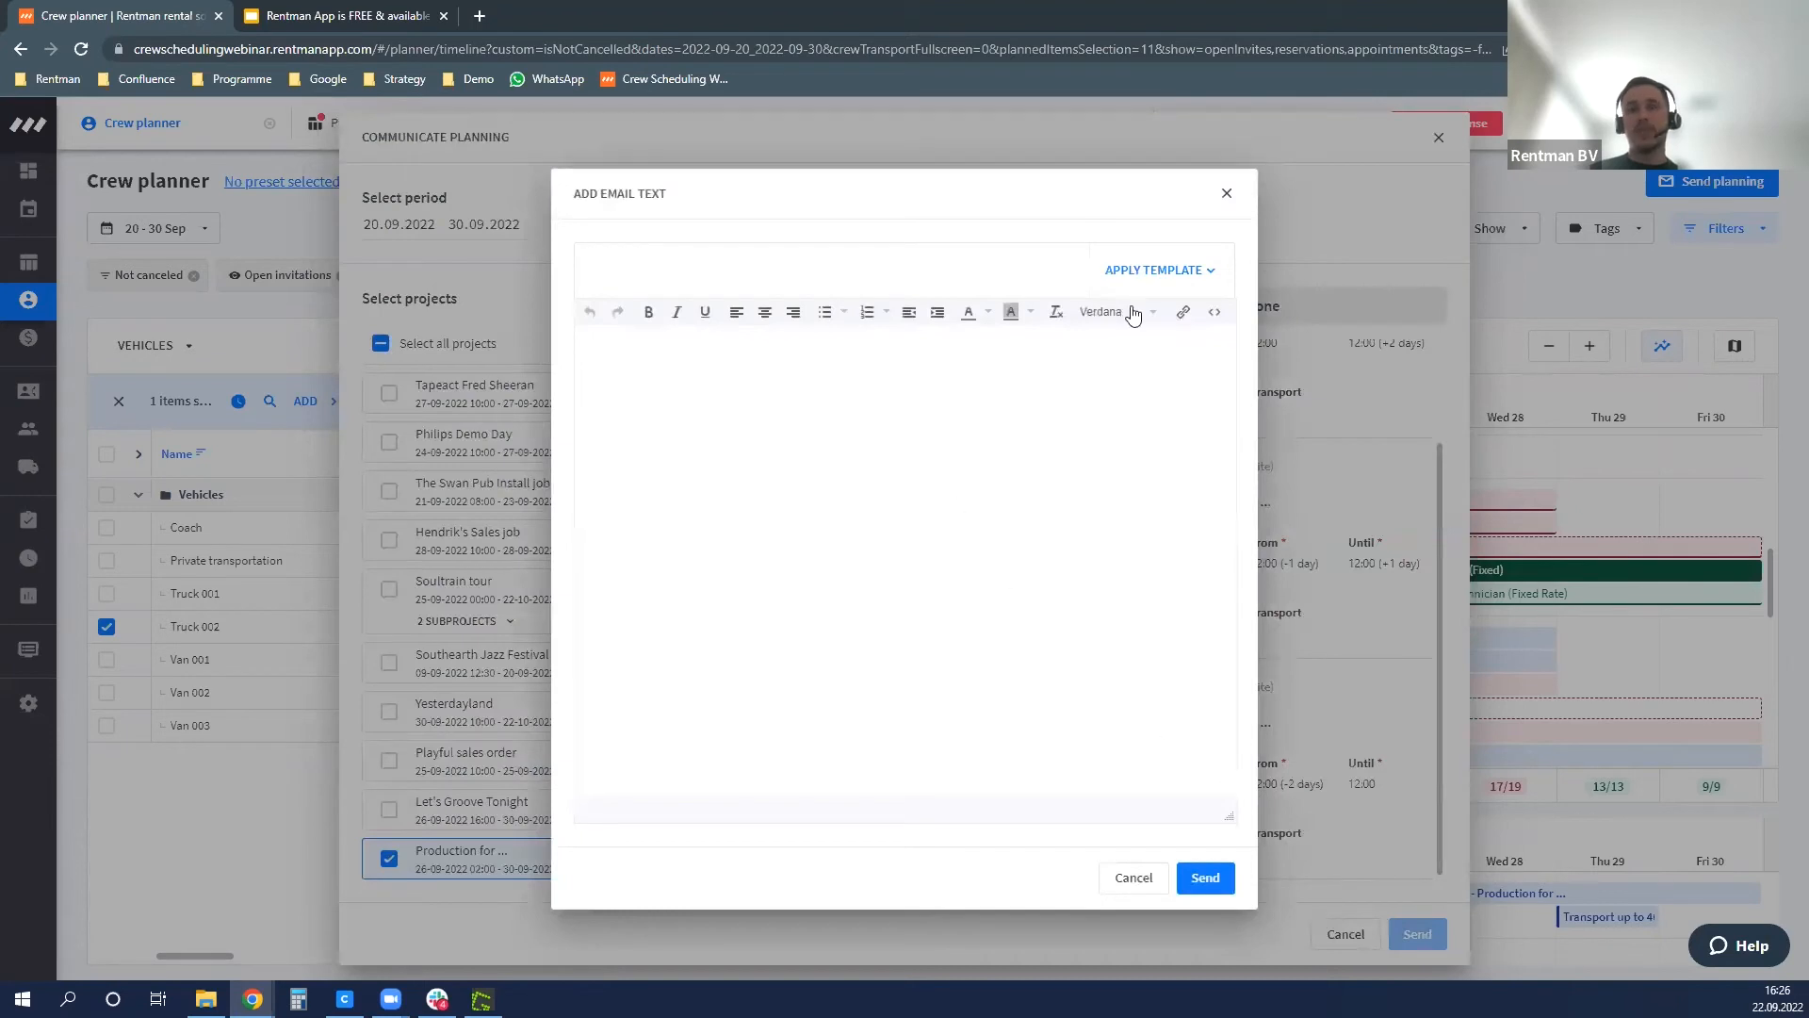
pyautogui.click(1203, 877)
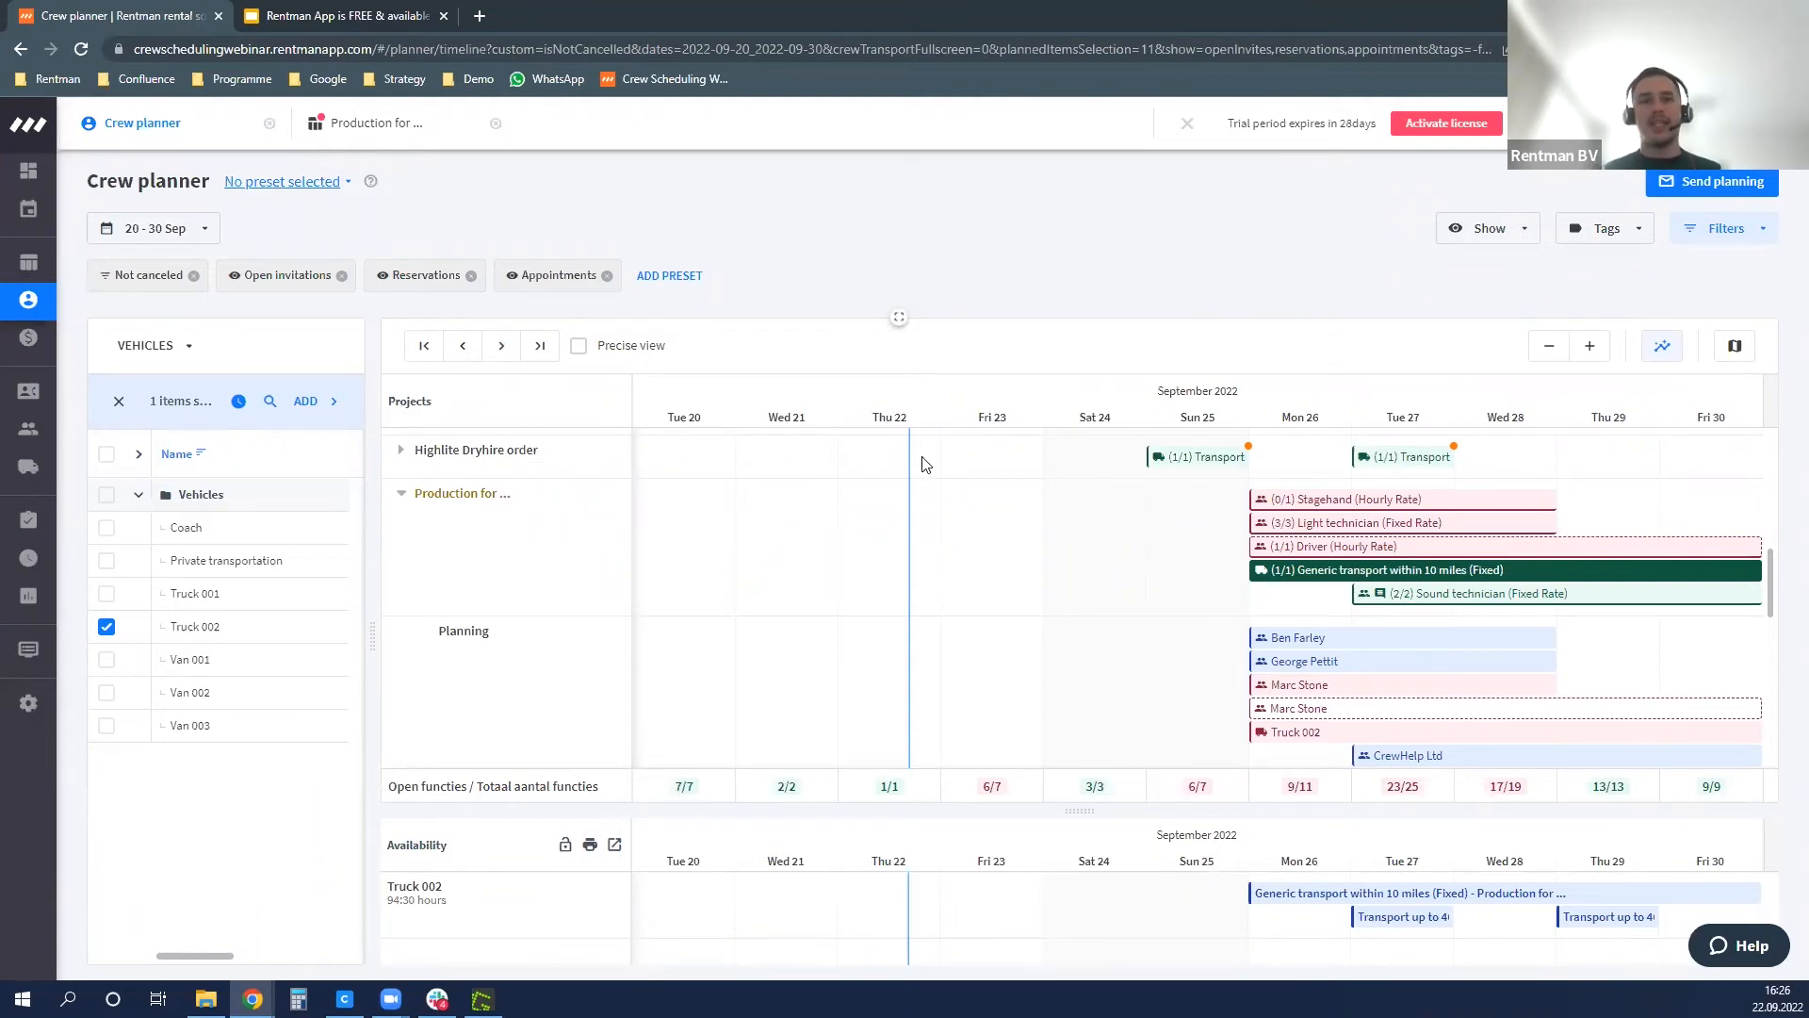
# - Clear the vehicle selection and switch the resource list back to crew members
pyautogui.click(117, 408)
pyautogui.click(150, 347)
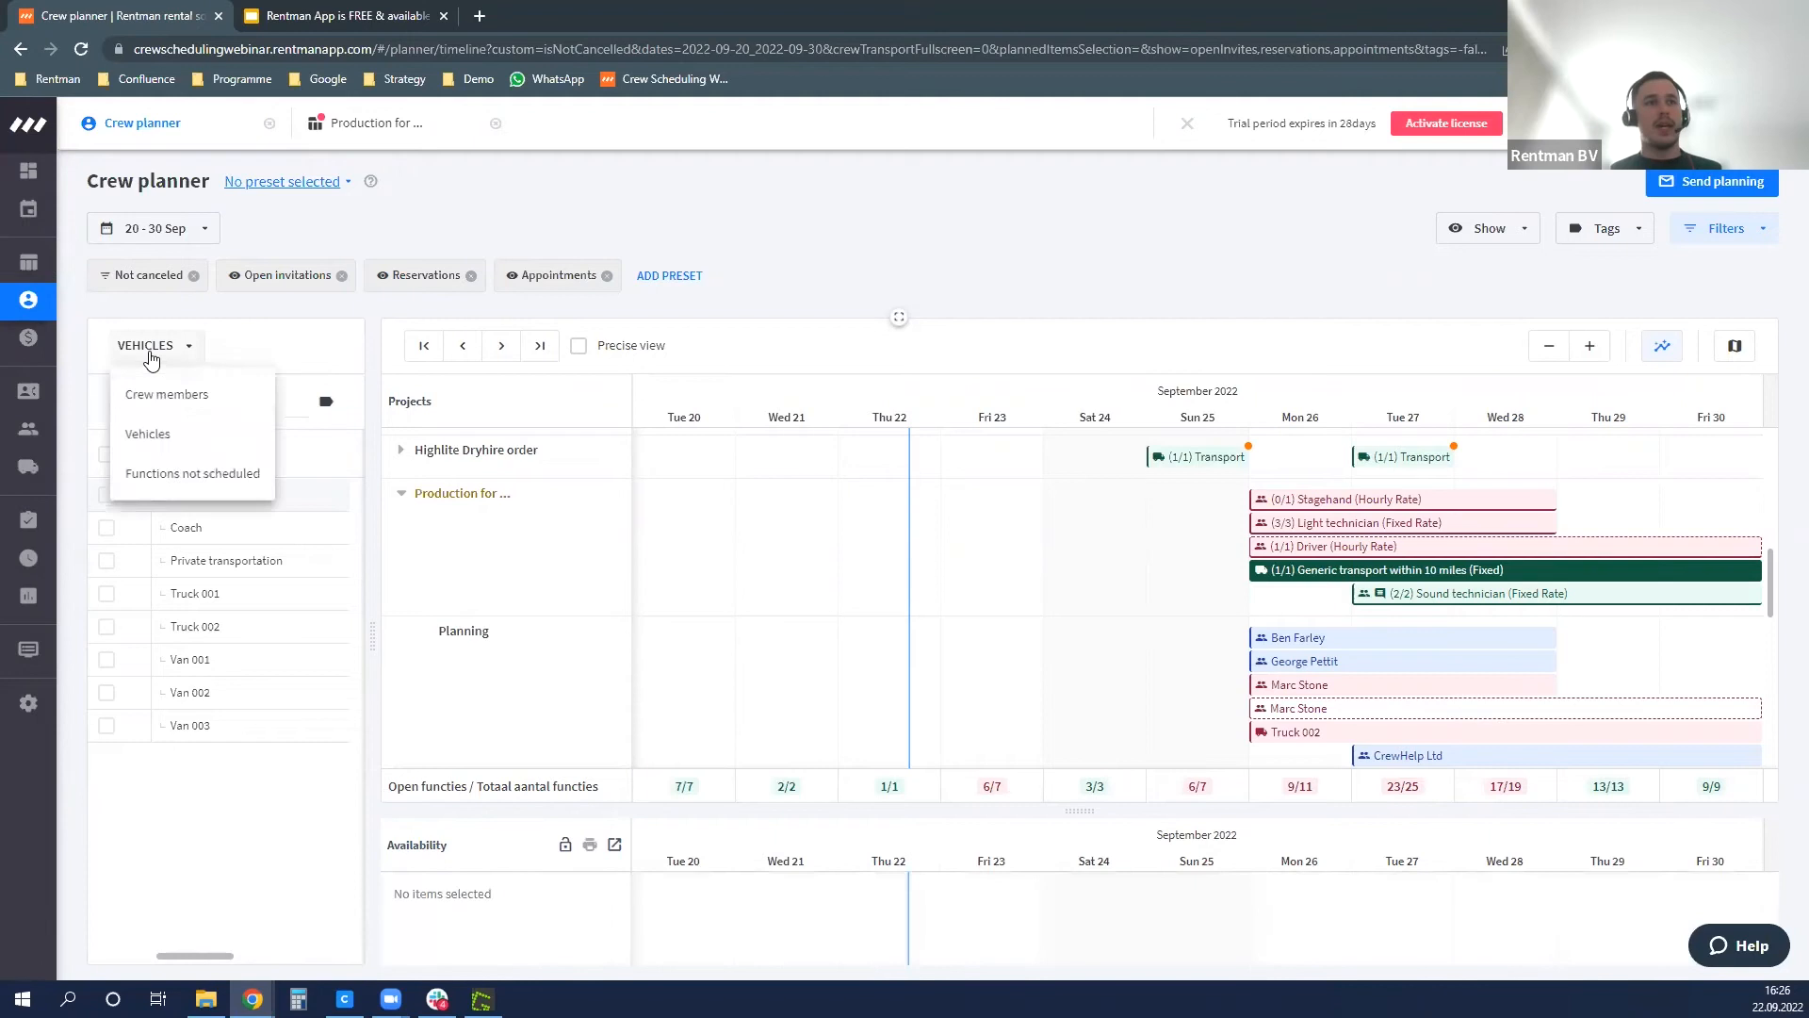
pyautogui.click(160, 392)
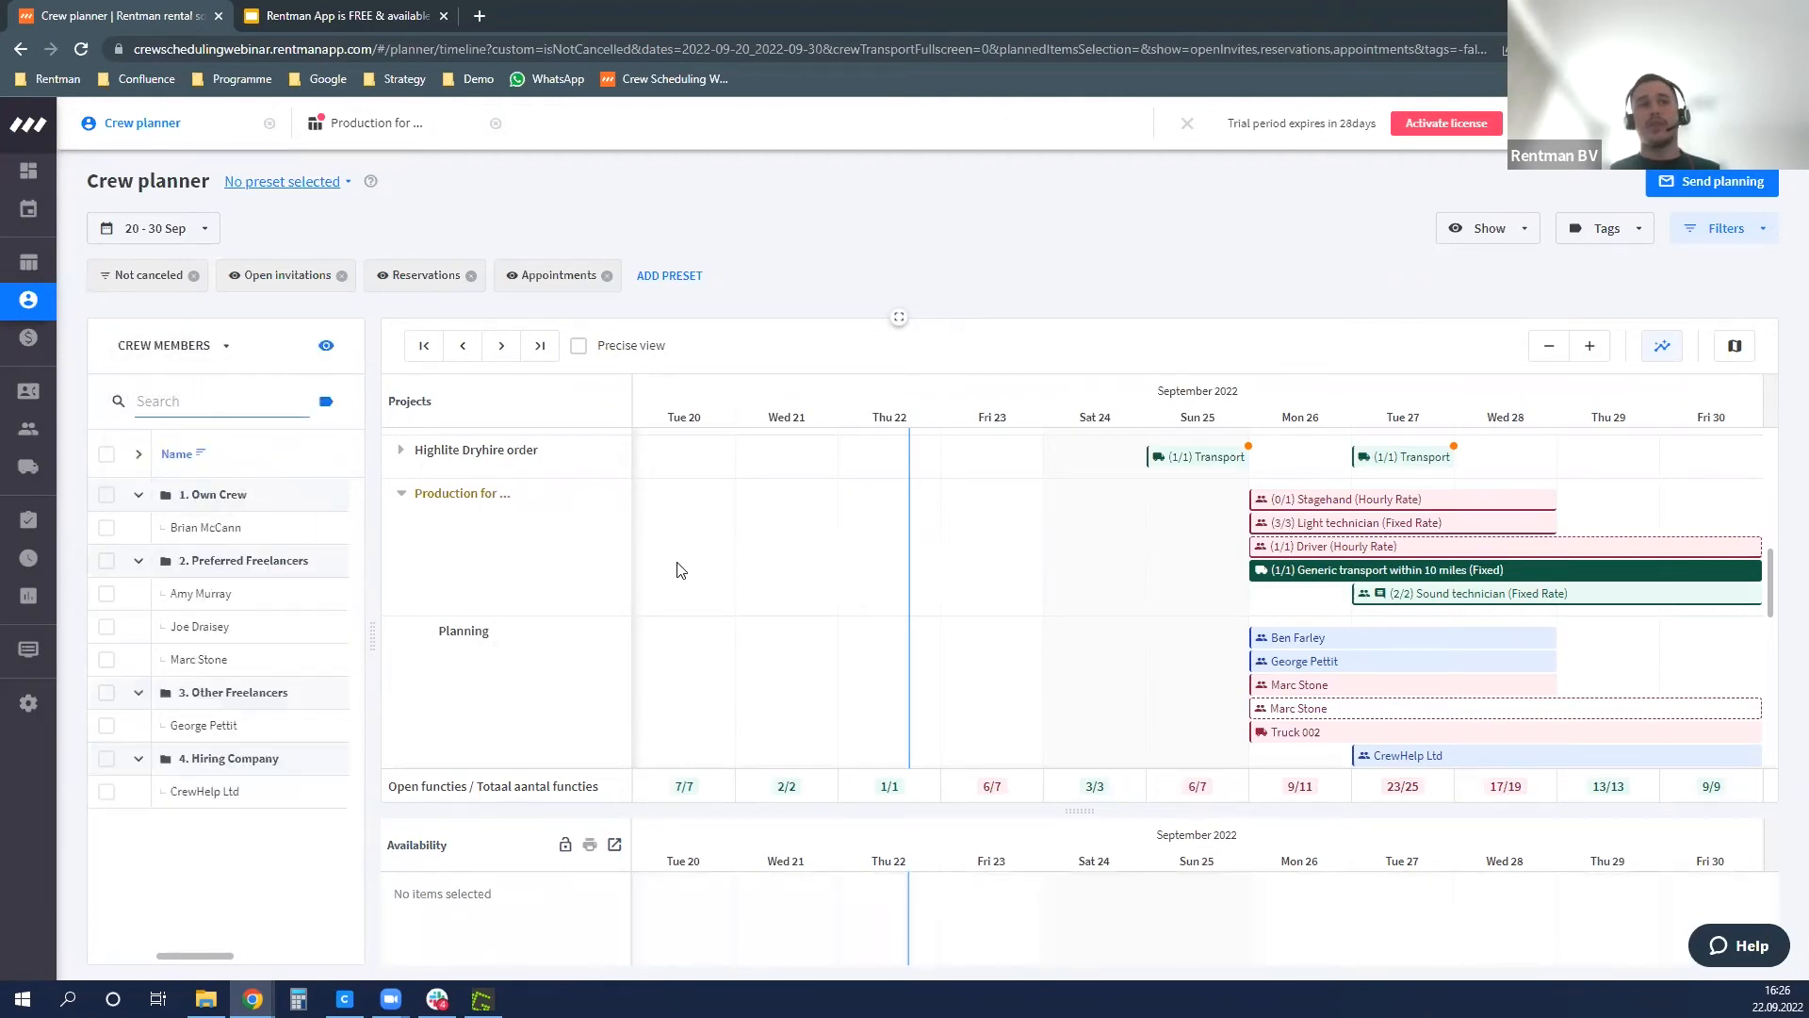
# - Clear the tag filter from the crew member list and look through the projects on the timeline
pyautogui.scroll(3, 677, 570)
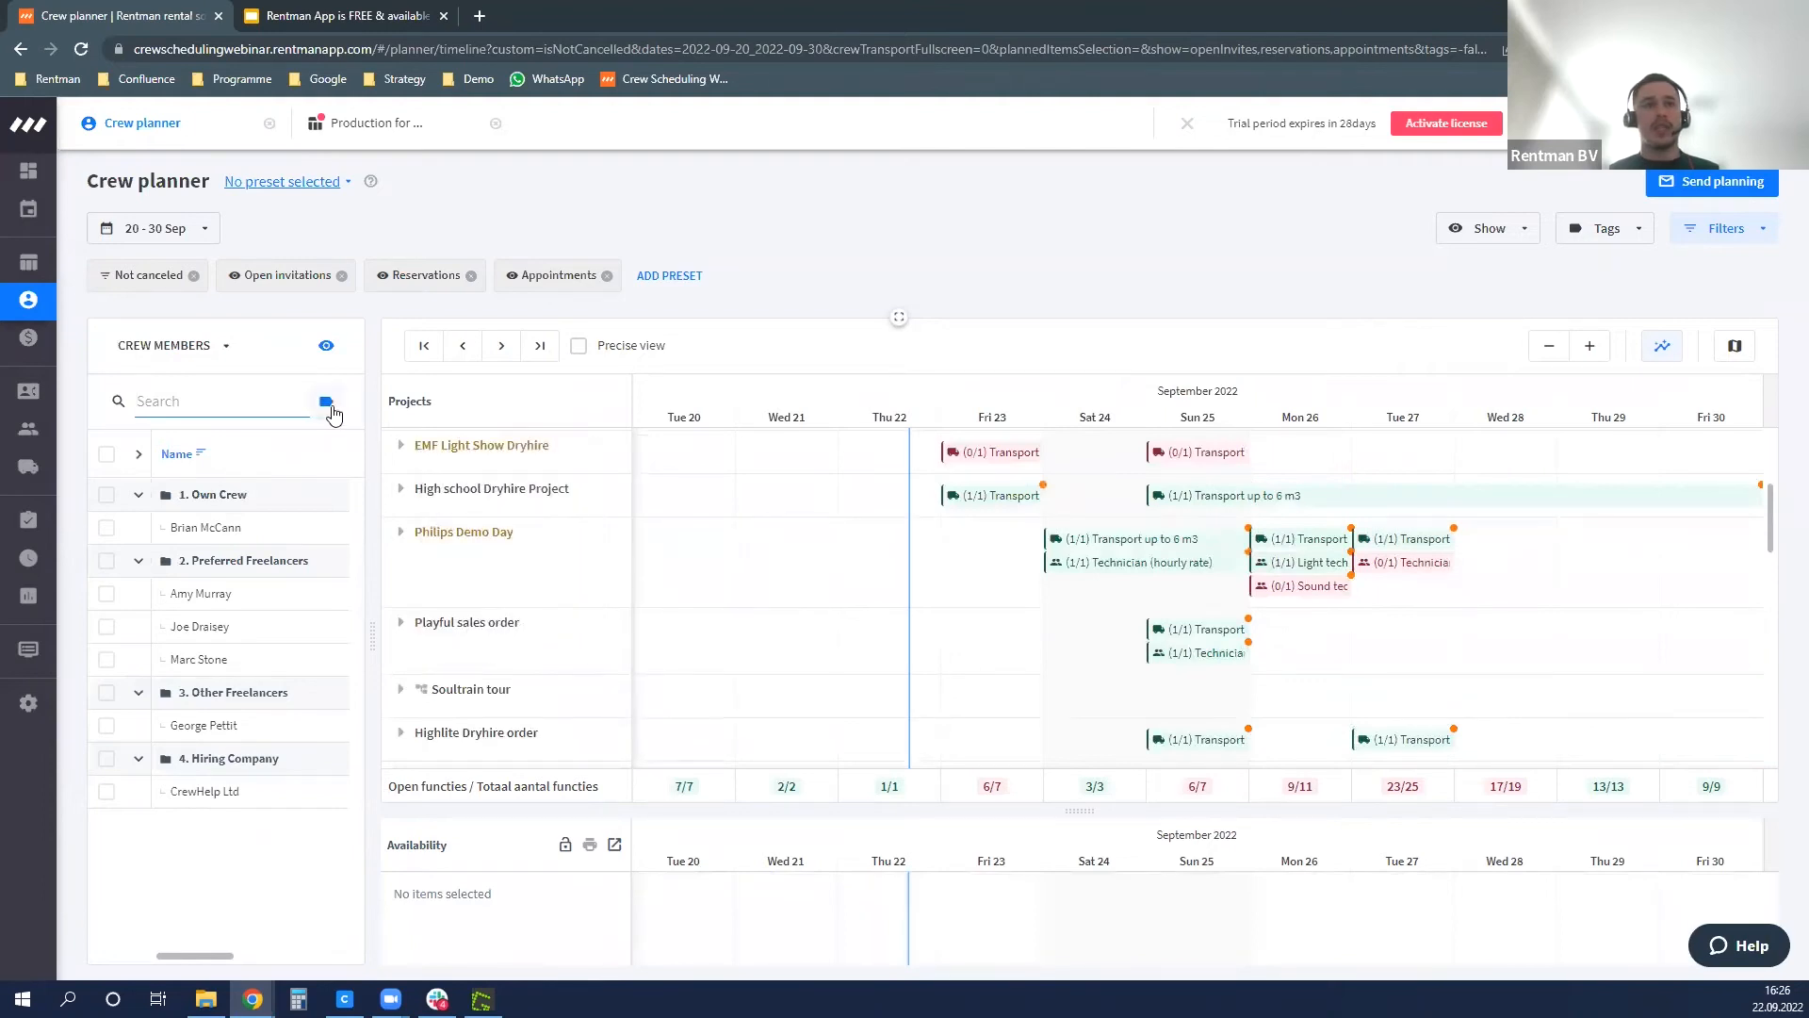
pyautogui.scroll(3, 810, 600)
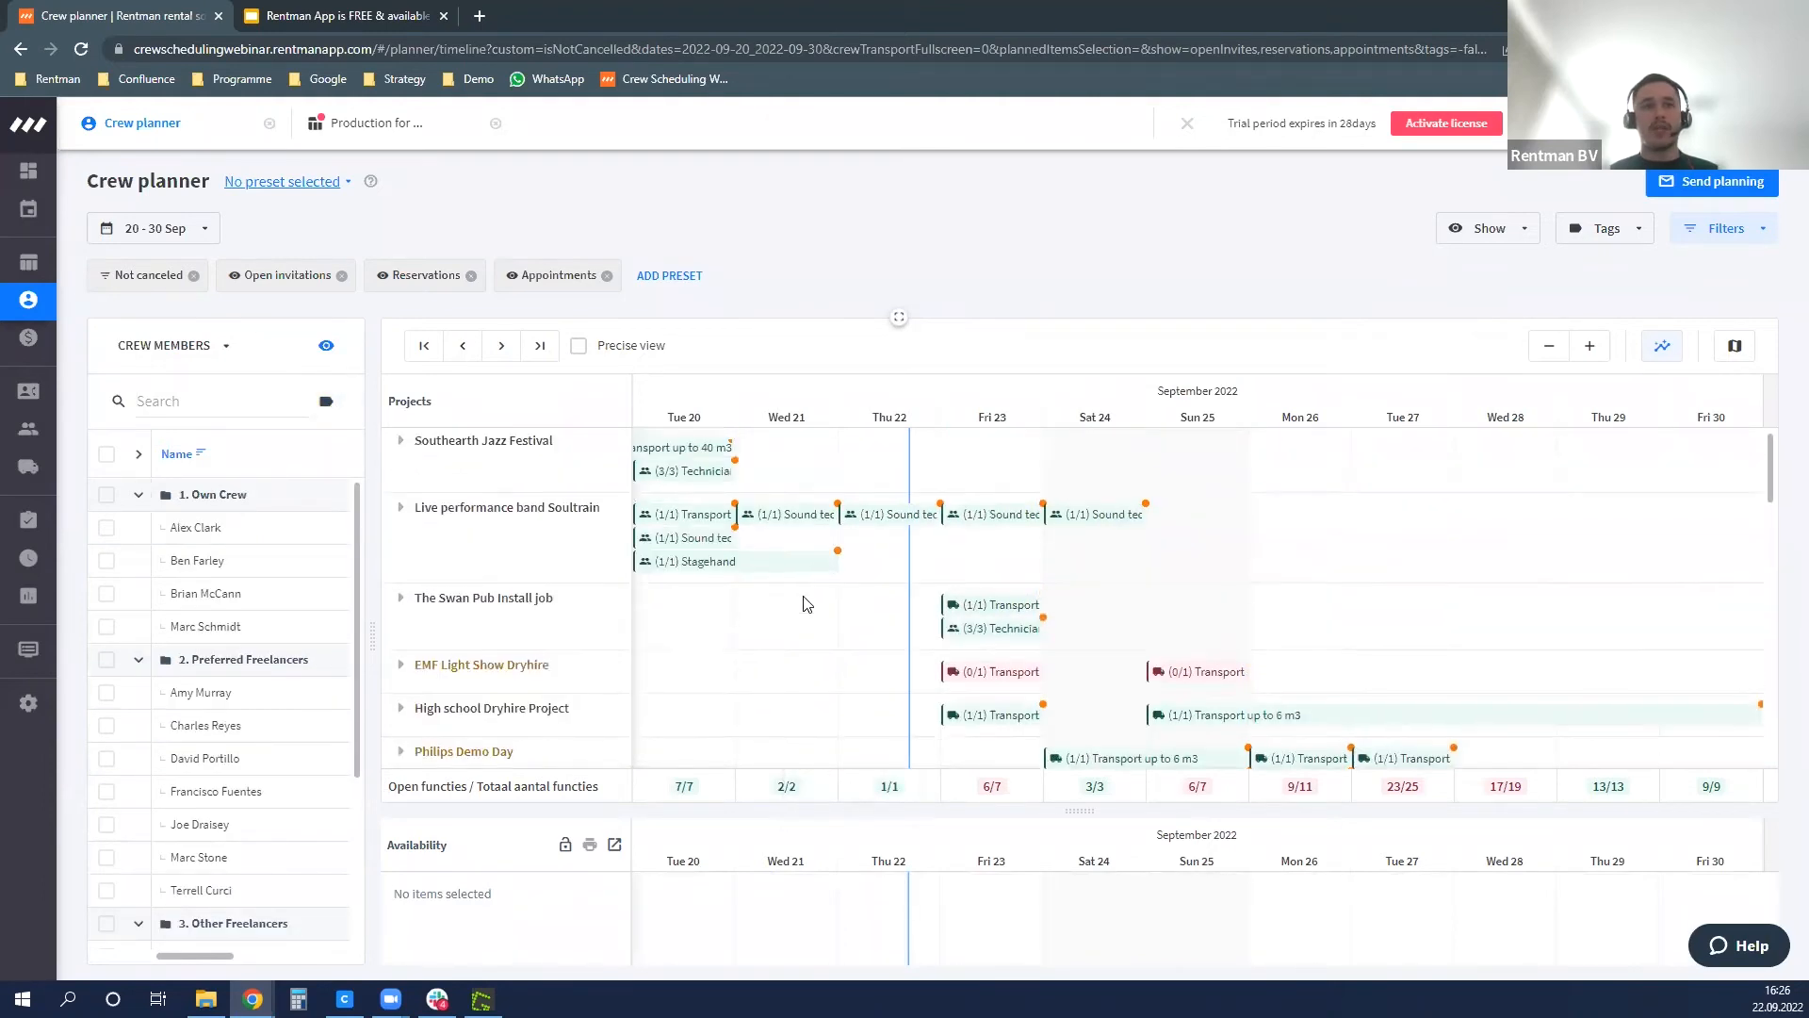
pyautogui.scroll(-2, 727, 653)
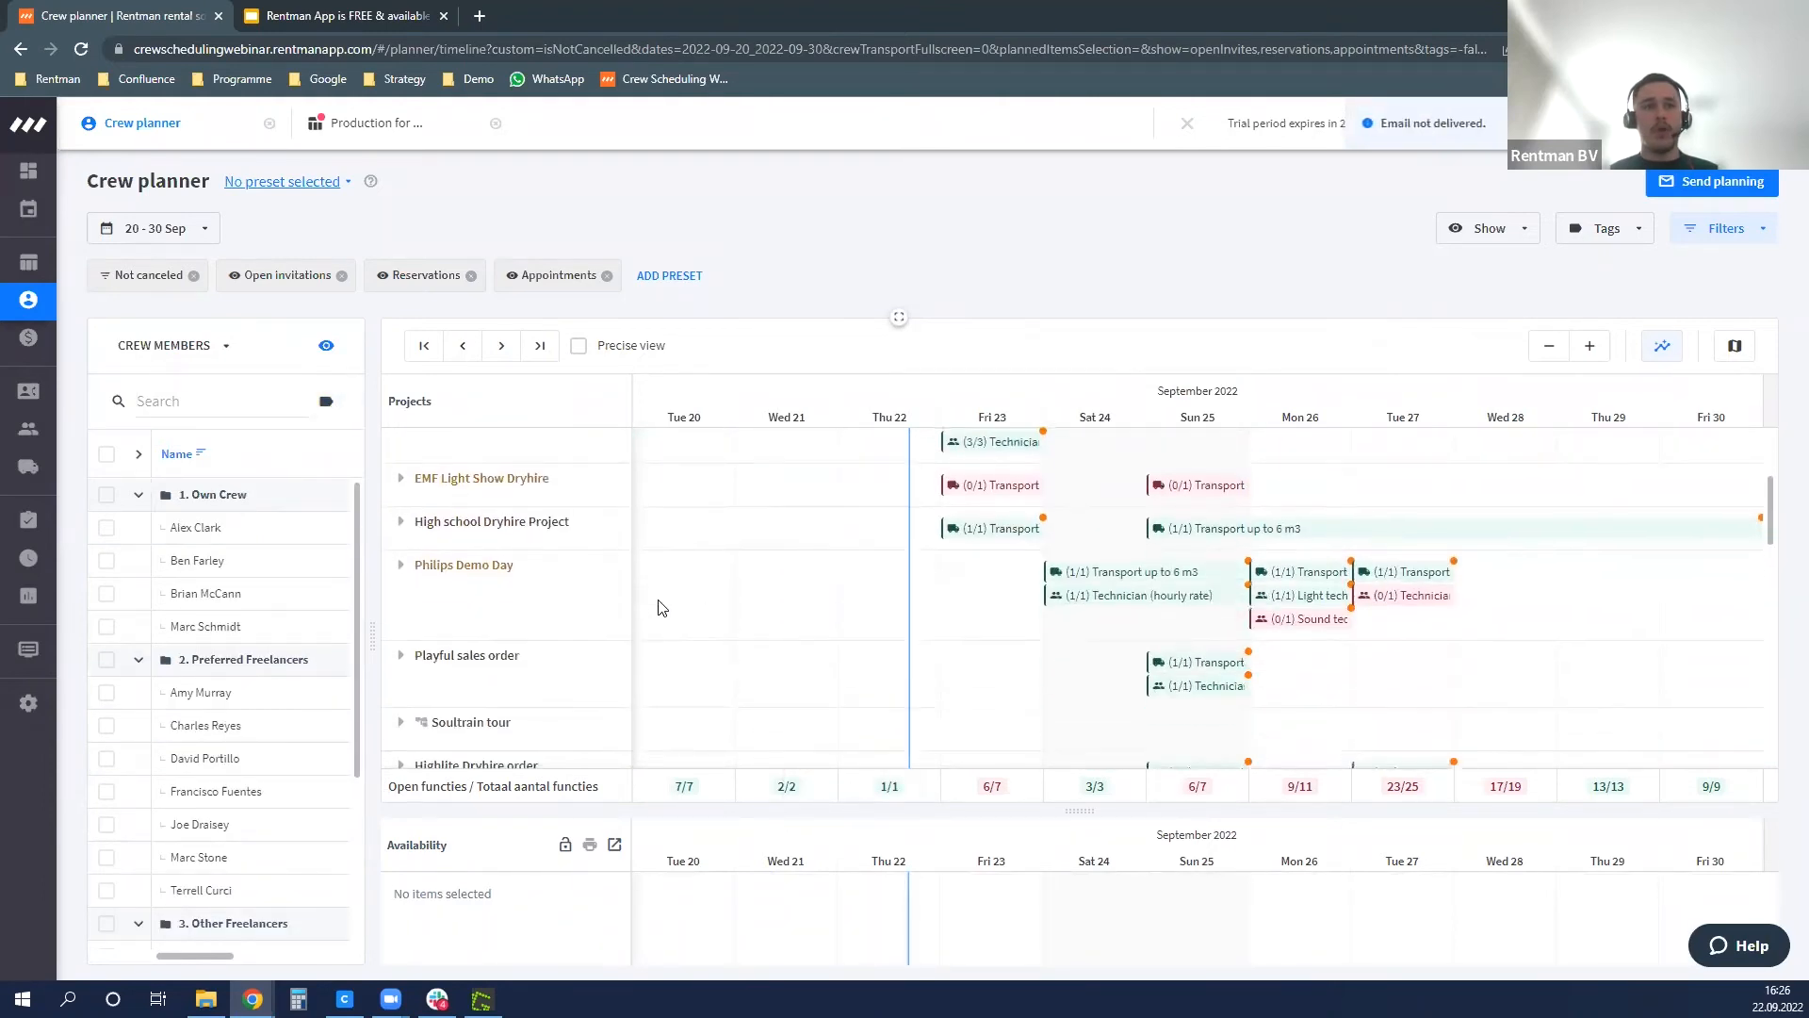
# - Open the "Soultrain tour" project from the projects overview, leaving "Production for ..." unselected
pyautogui.click(57, 265)
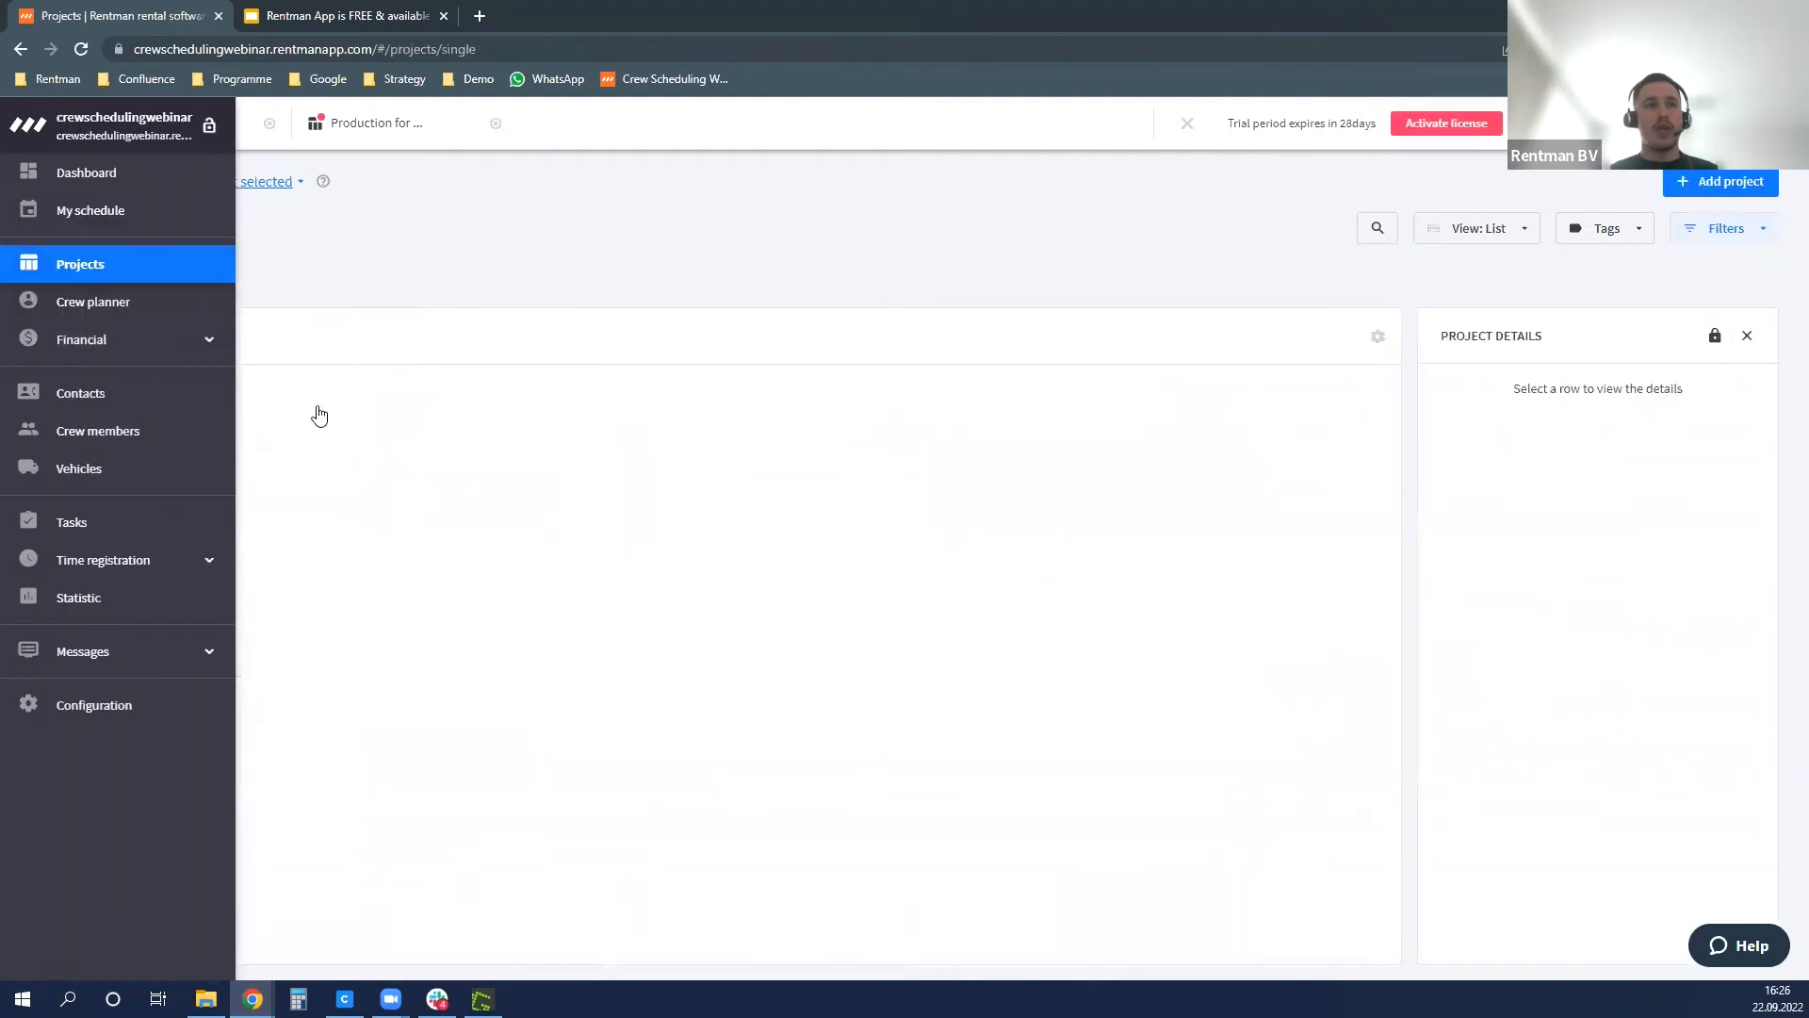
pyautogui.click(599, 517)
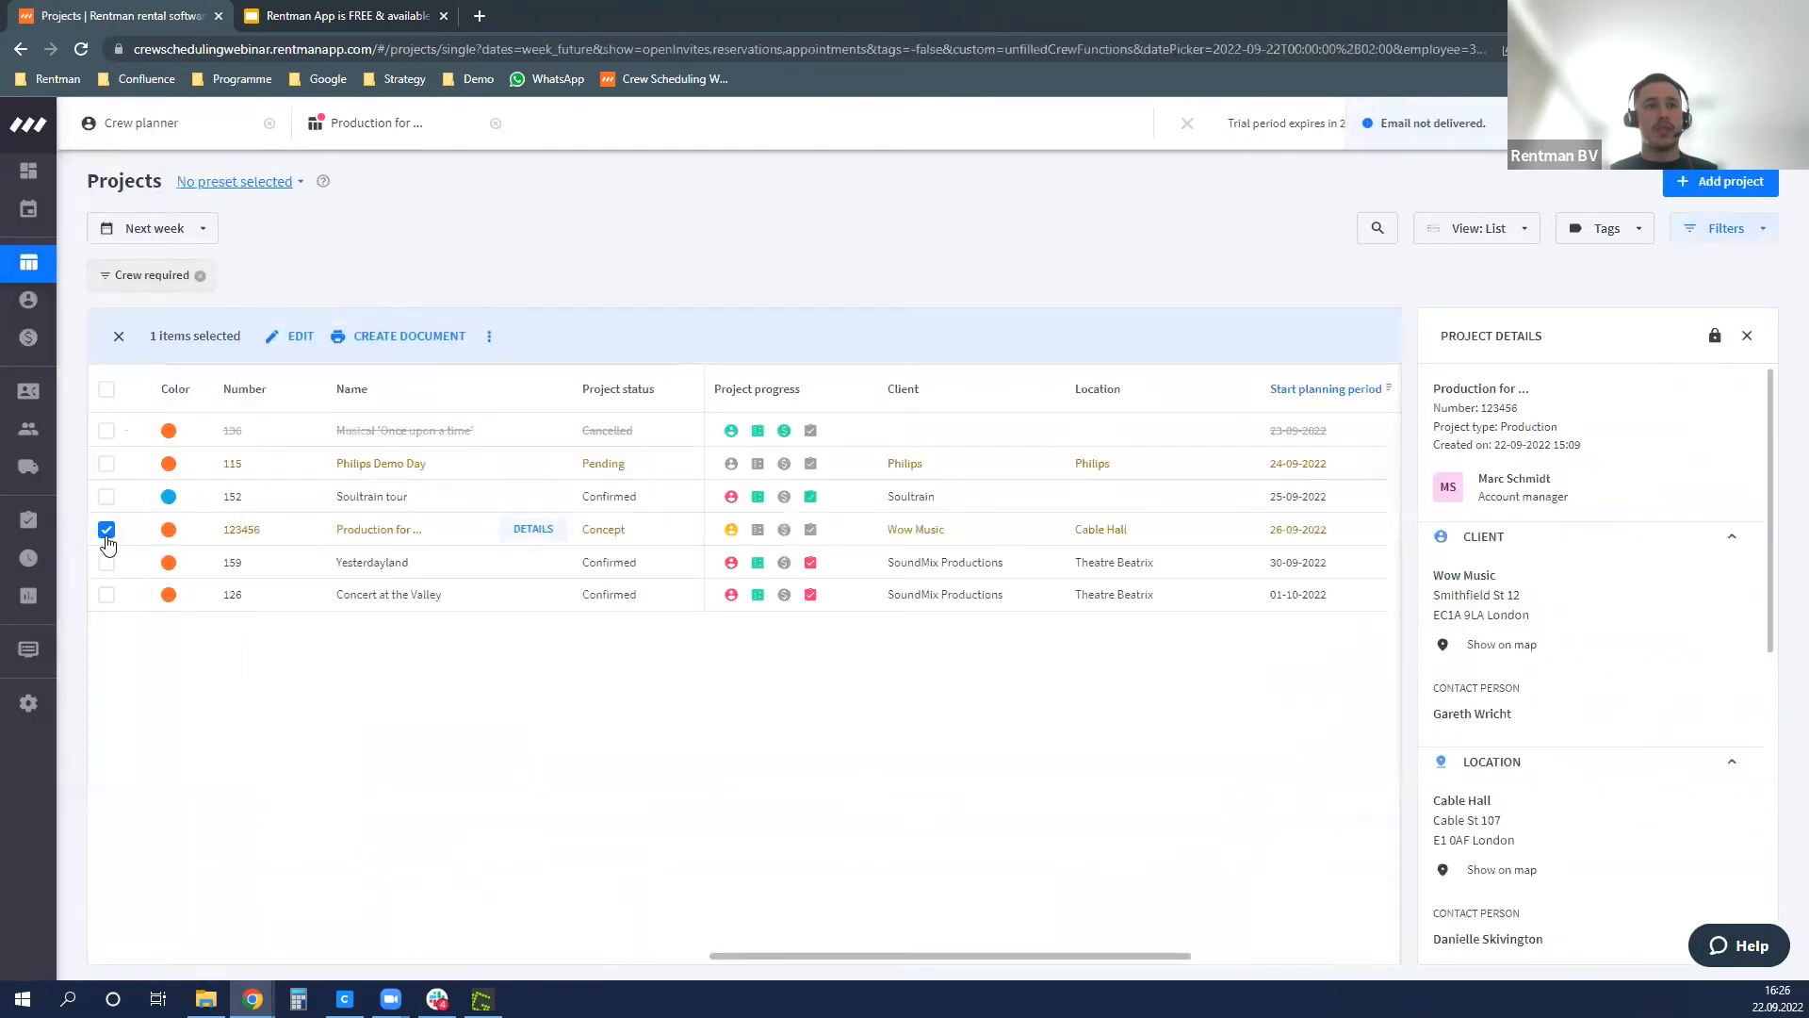
pyautogui.click(107, 533)
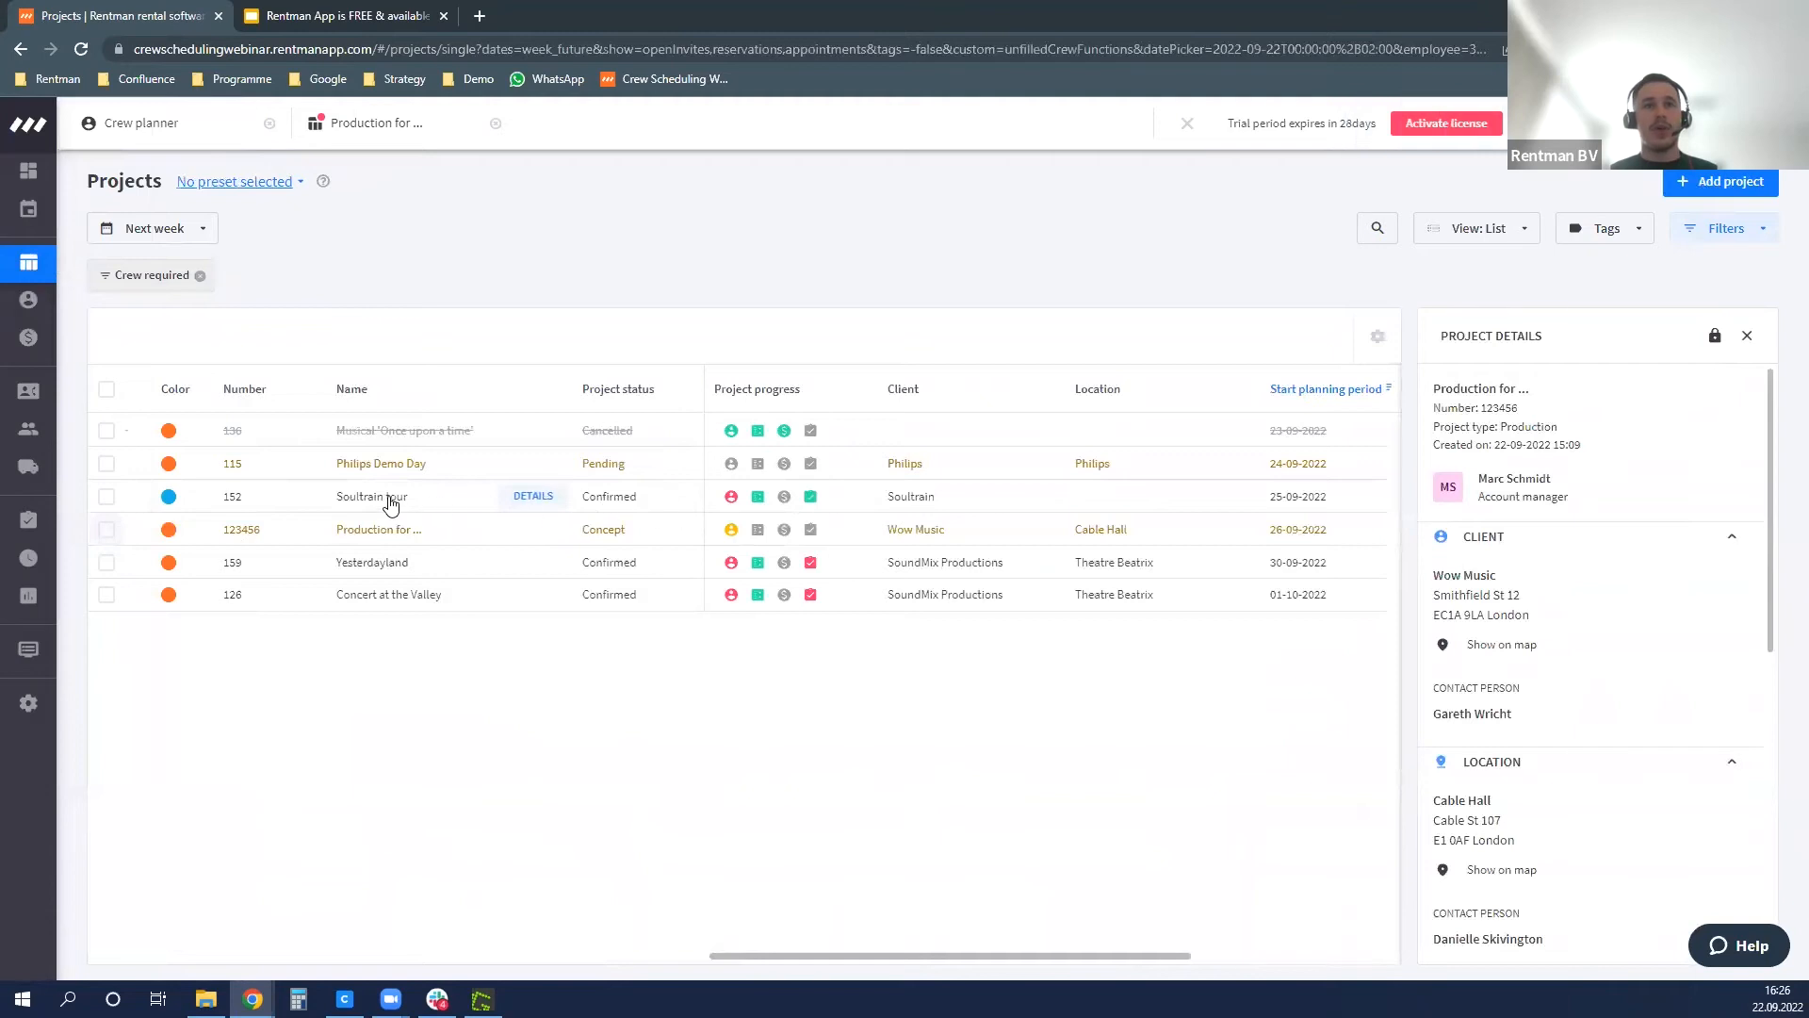
pyautogui.doubleClick(391, 506)
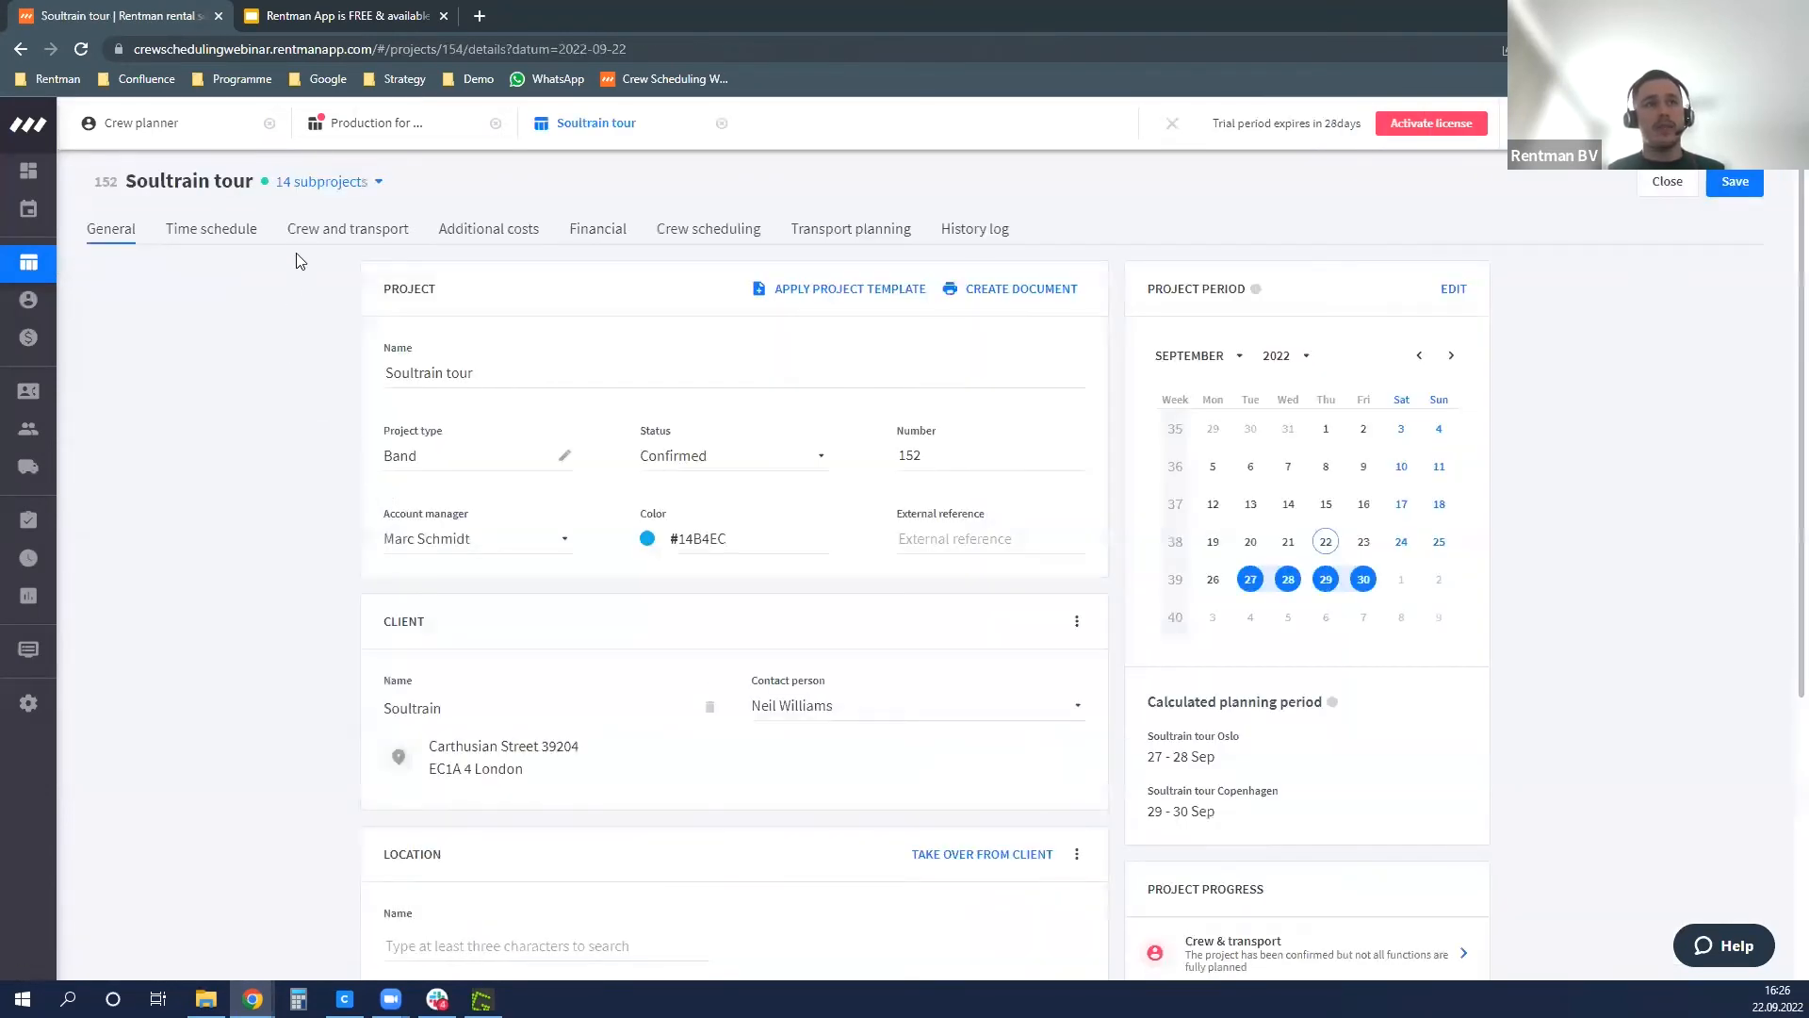
# - Switch to the "Soultrain tour Helsinki" subproject and examine its time schedule and its crew and transport functions
pyautogui.click(316, 185)
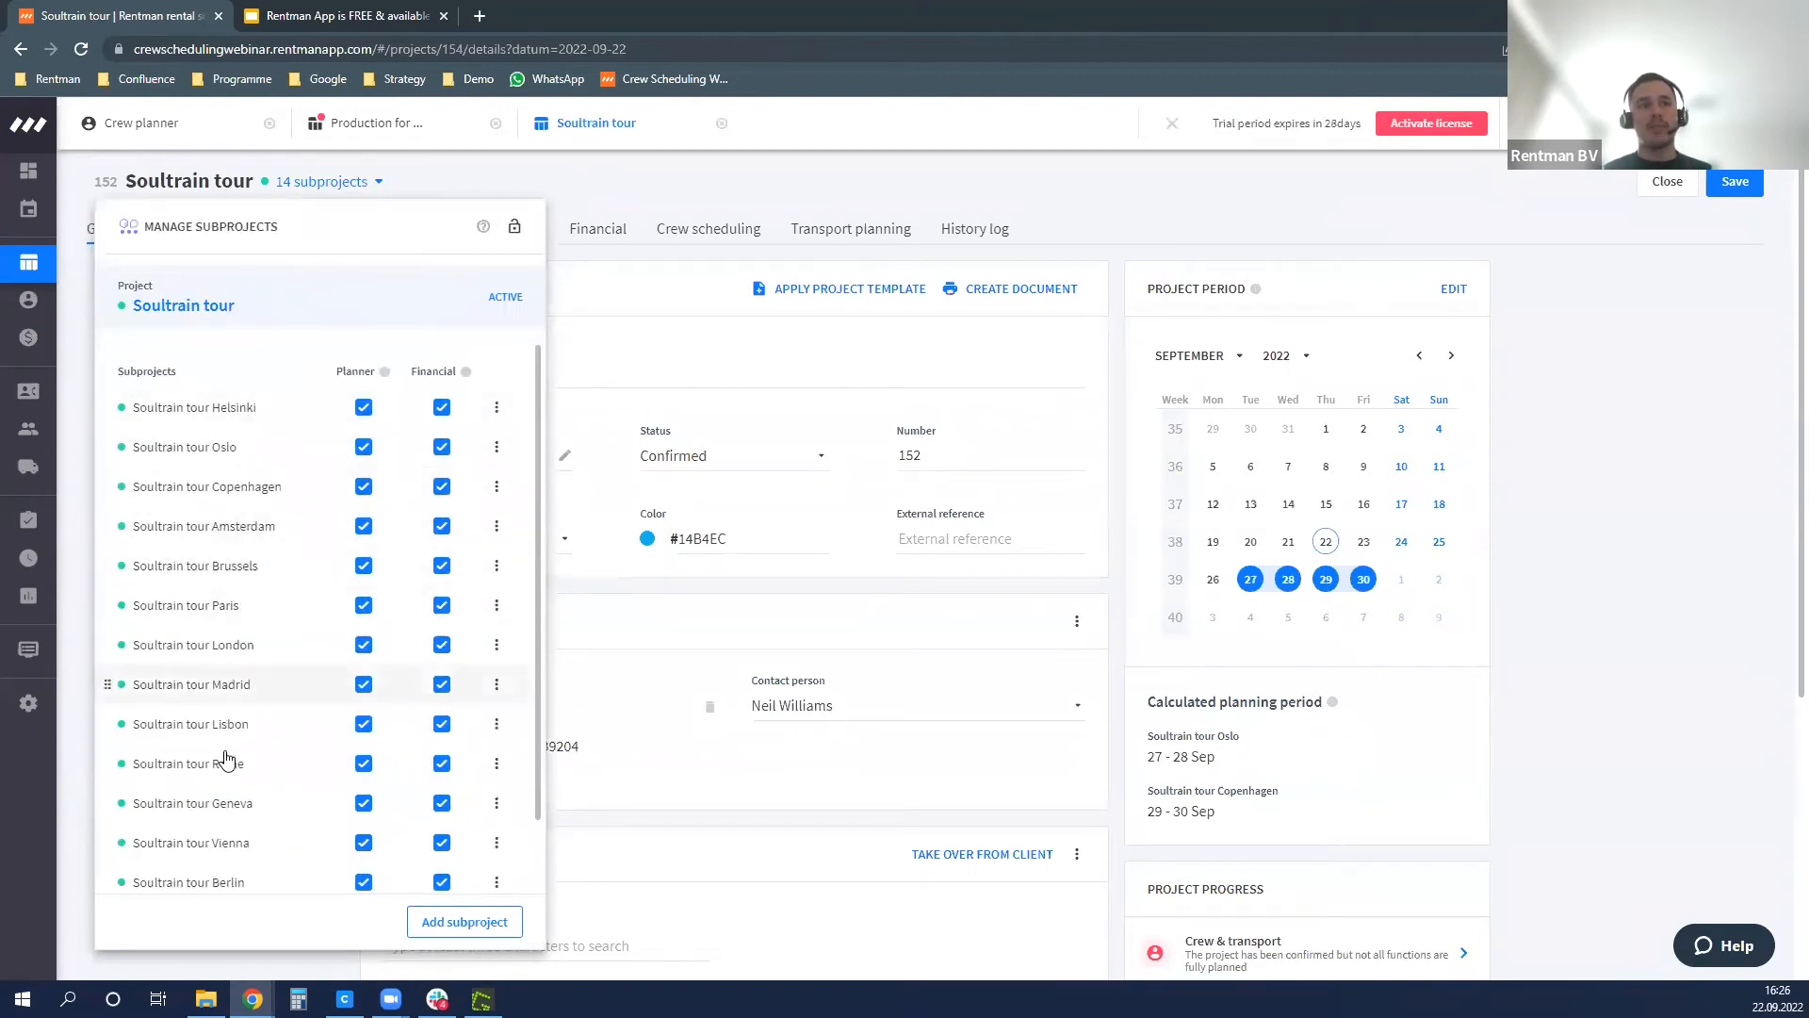
pyautogui.click(226, 409)
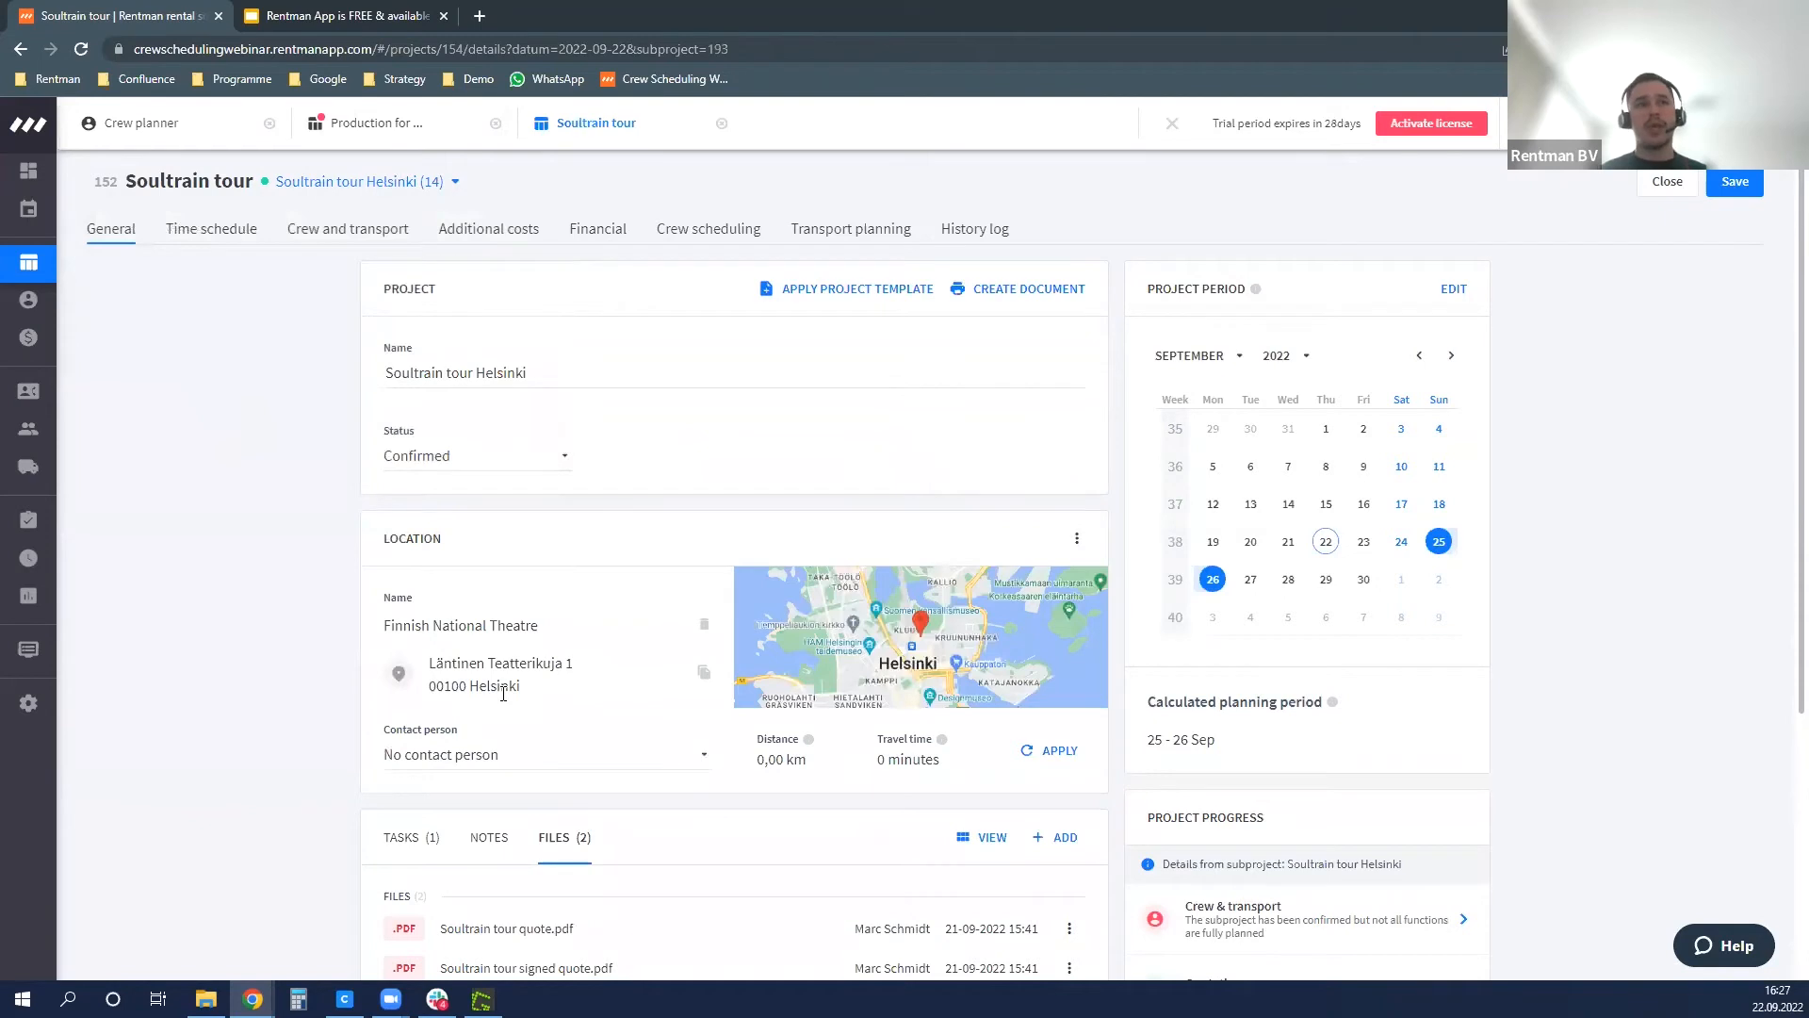
pyautogui.click(220, 244)
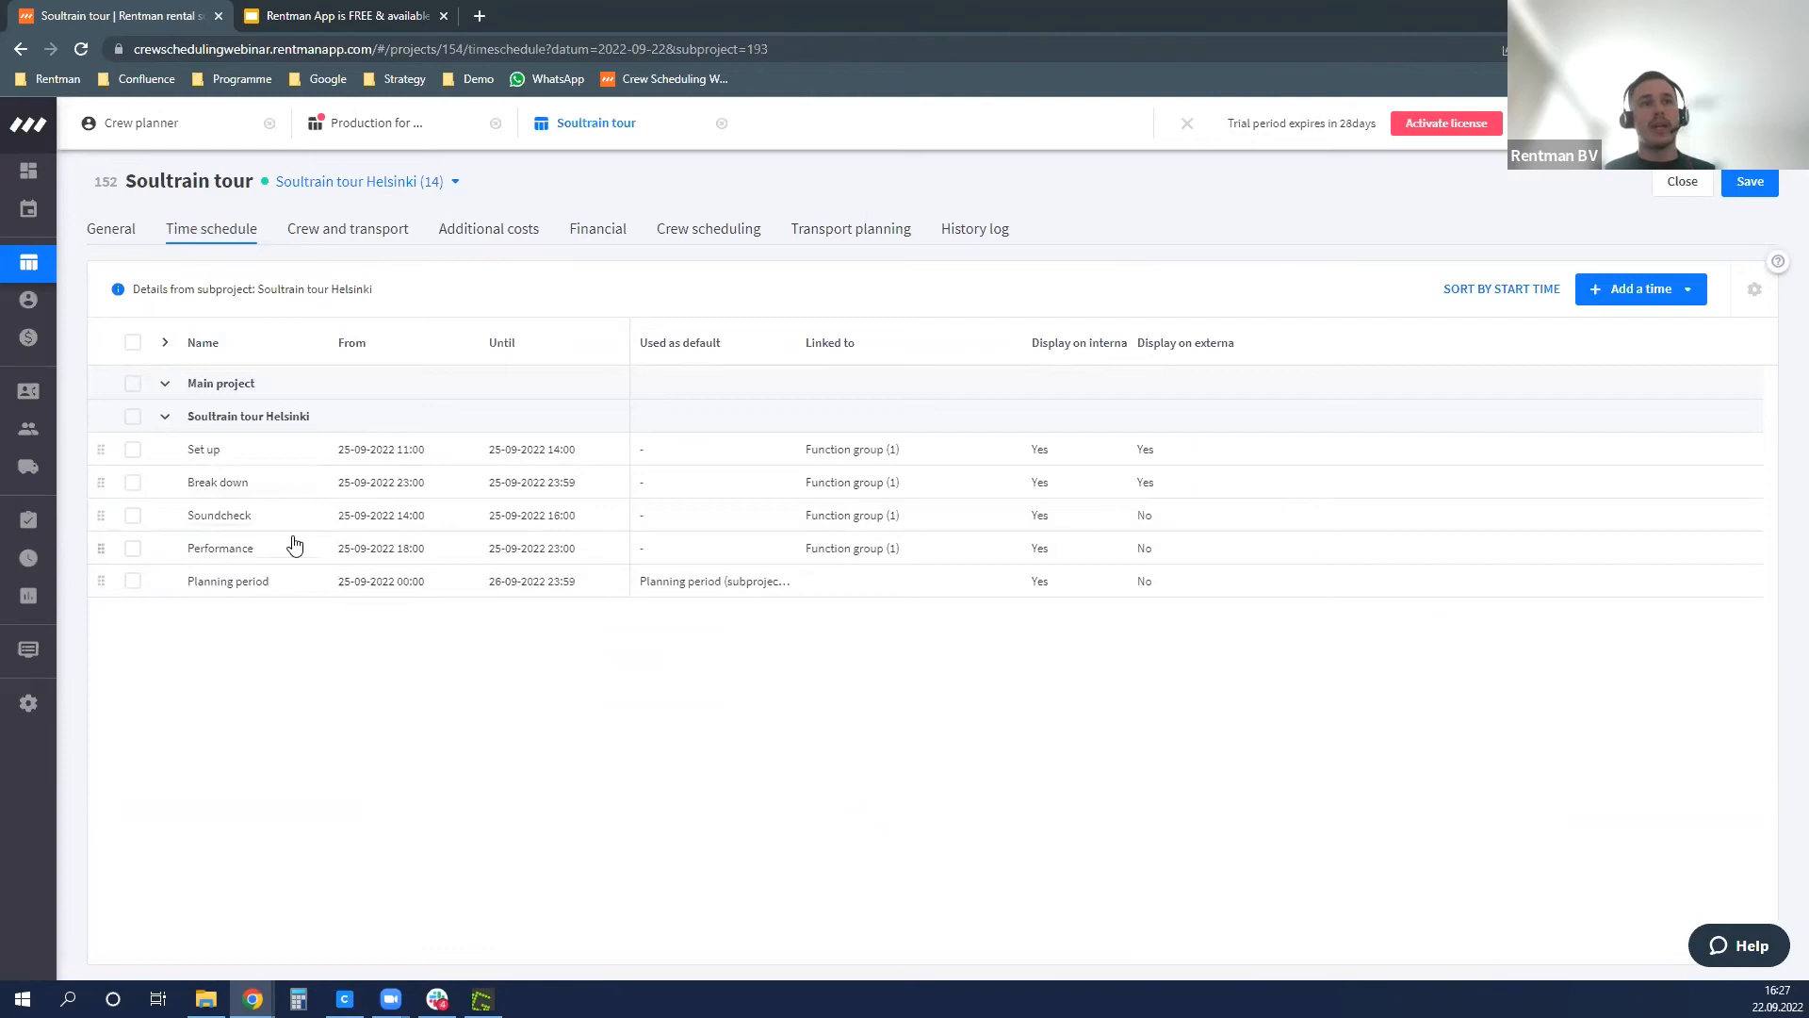
pyautogui.click(316, 239)
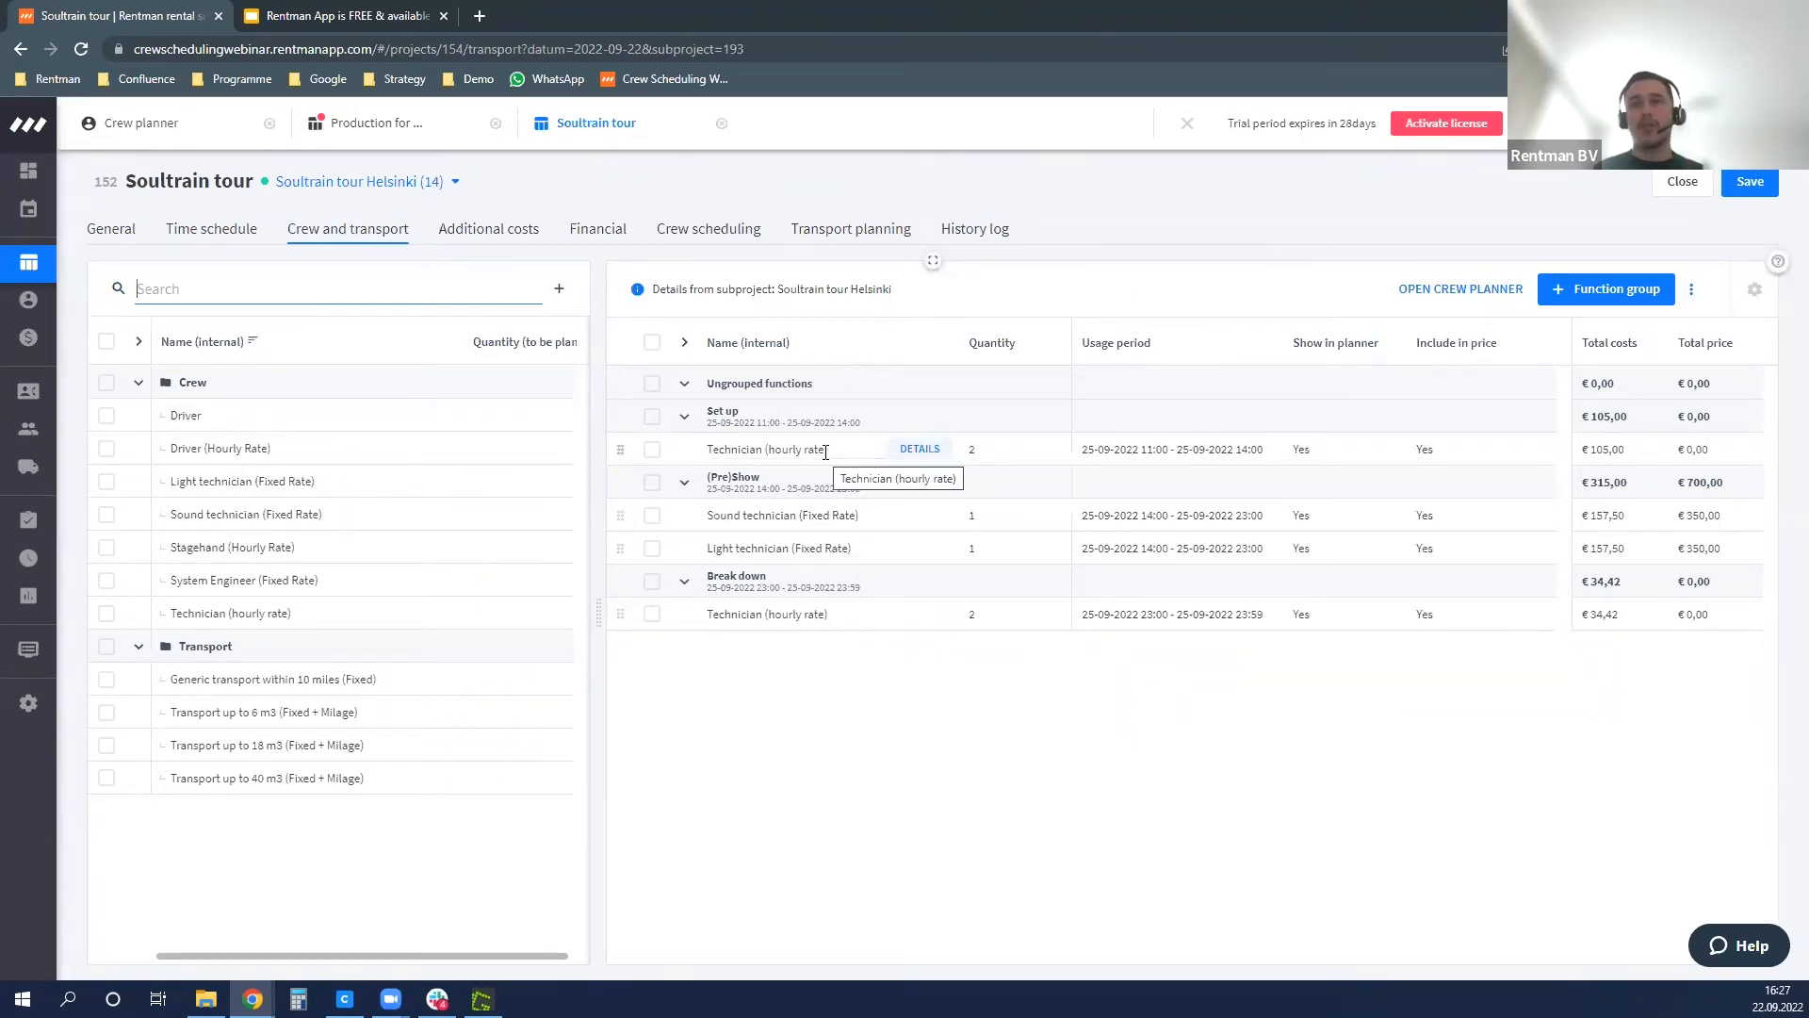
# - Open the crew planner for the Helsinki subproject, expand "Soultrain tour" and check its open functions and the crew reservation's details
pyautogui.click(1458, 298)
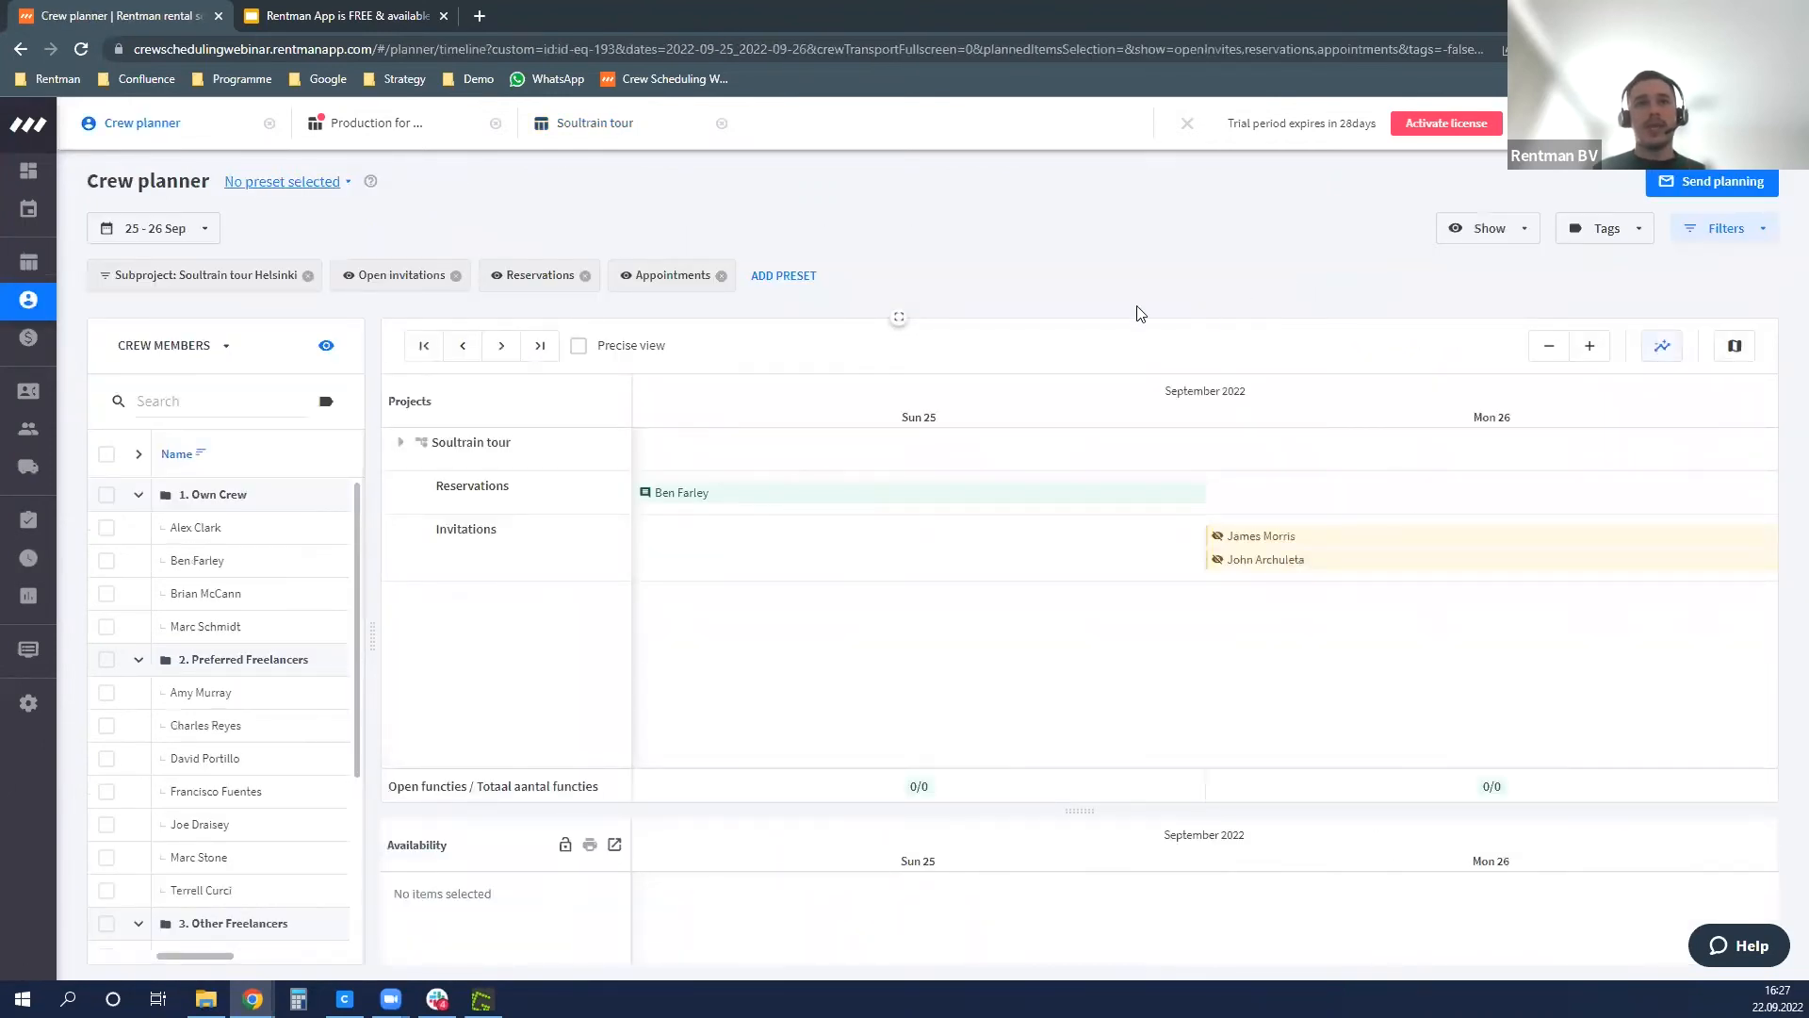
pyautogui.click(1539, 356)
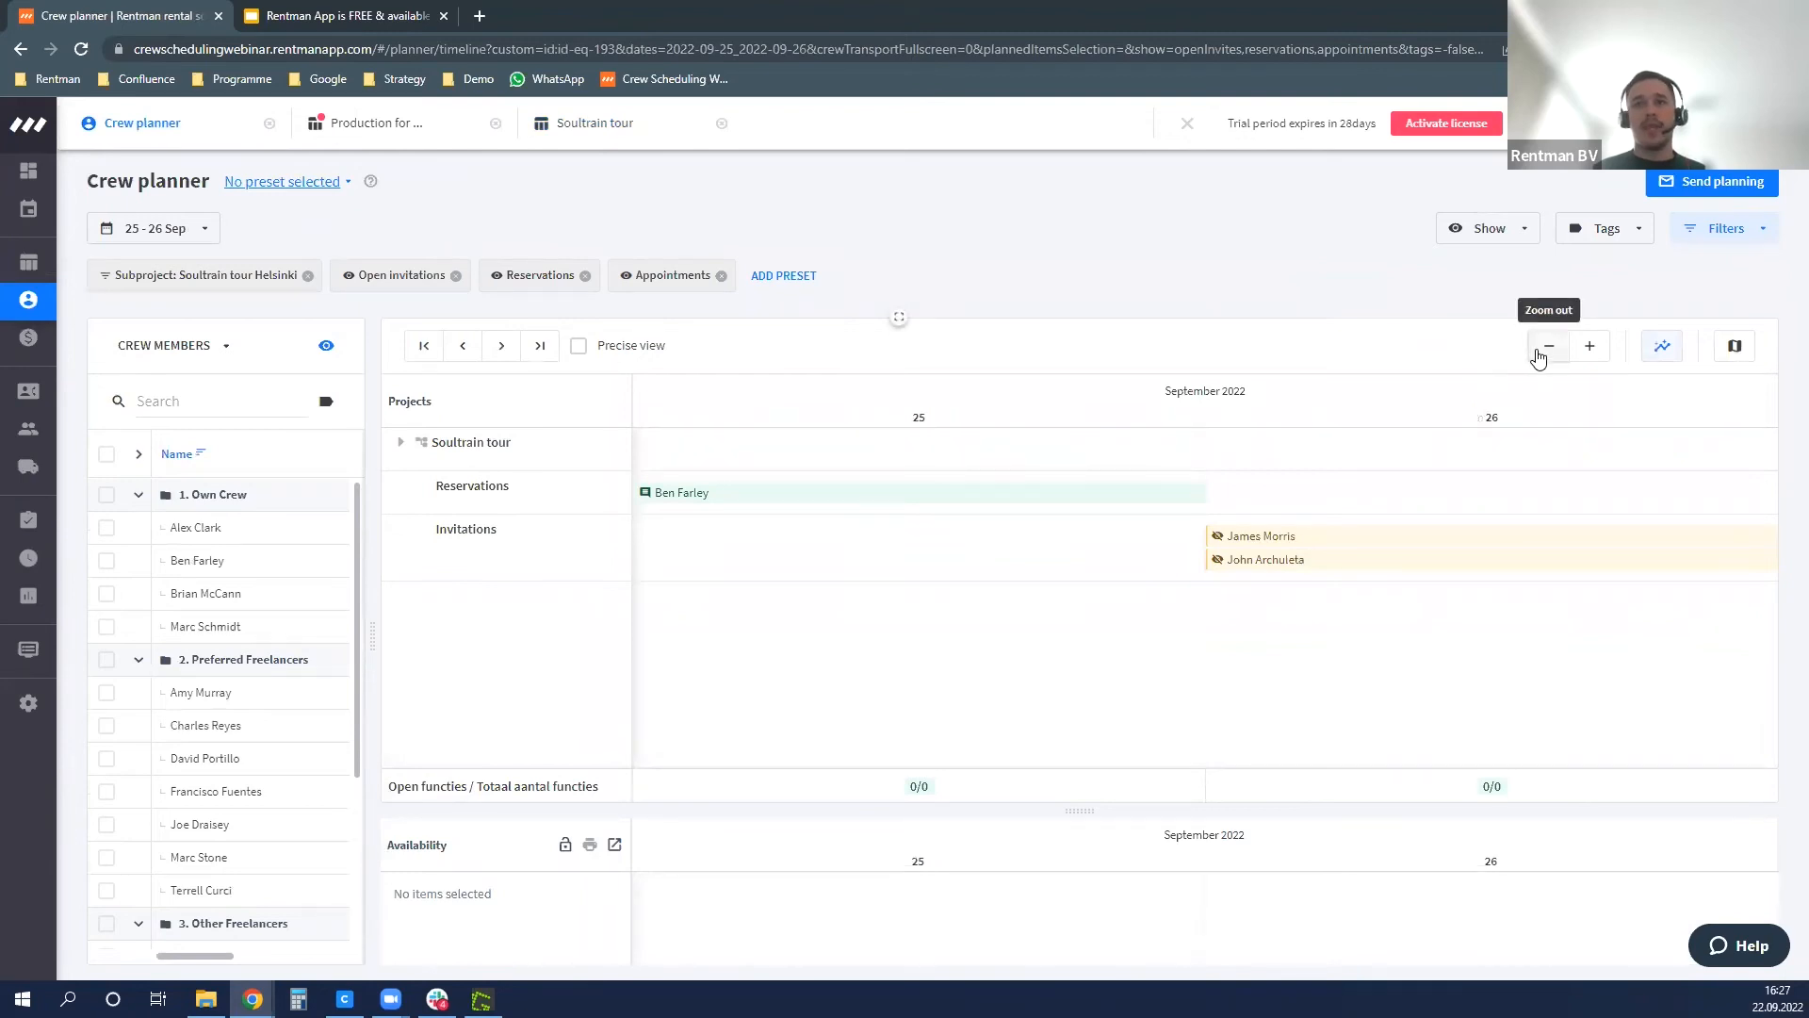
pyautogui.click(400, 443)
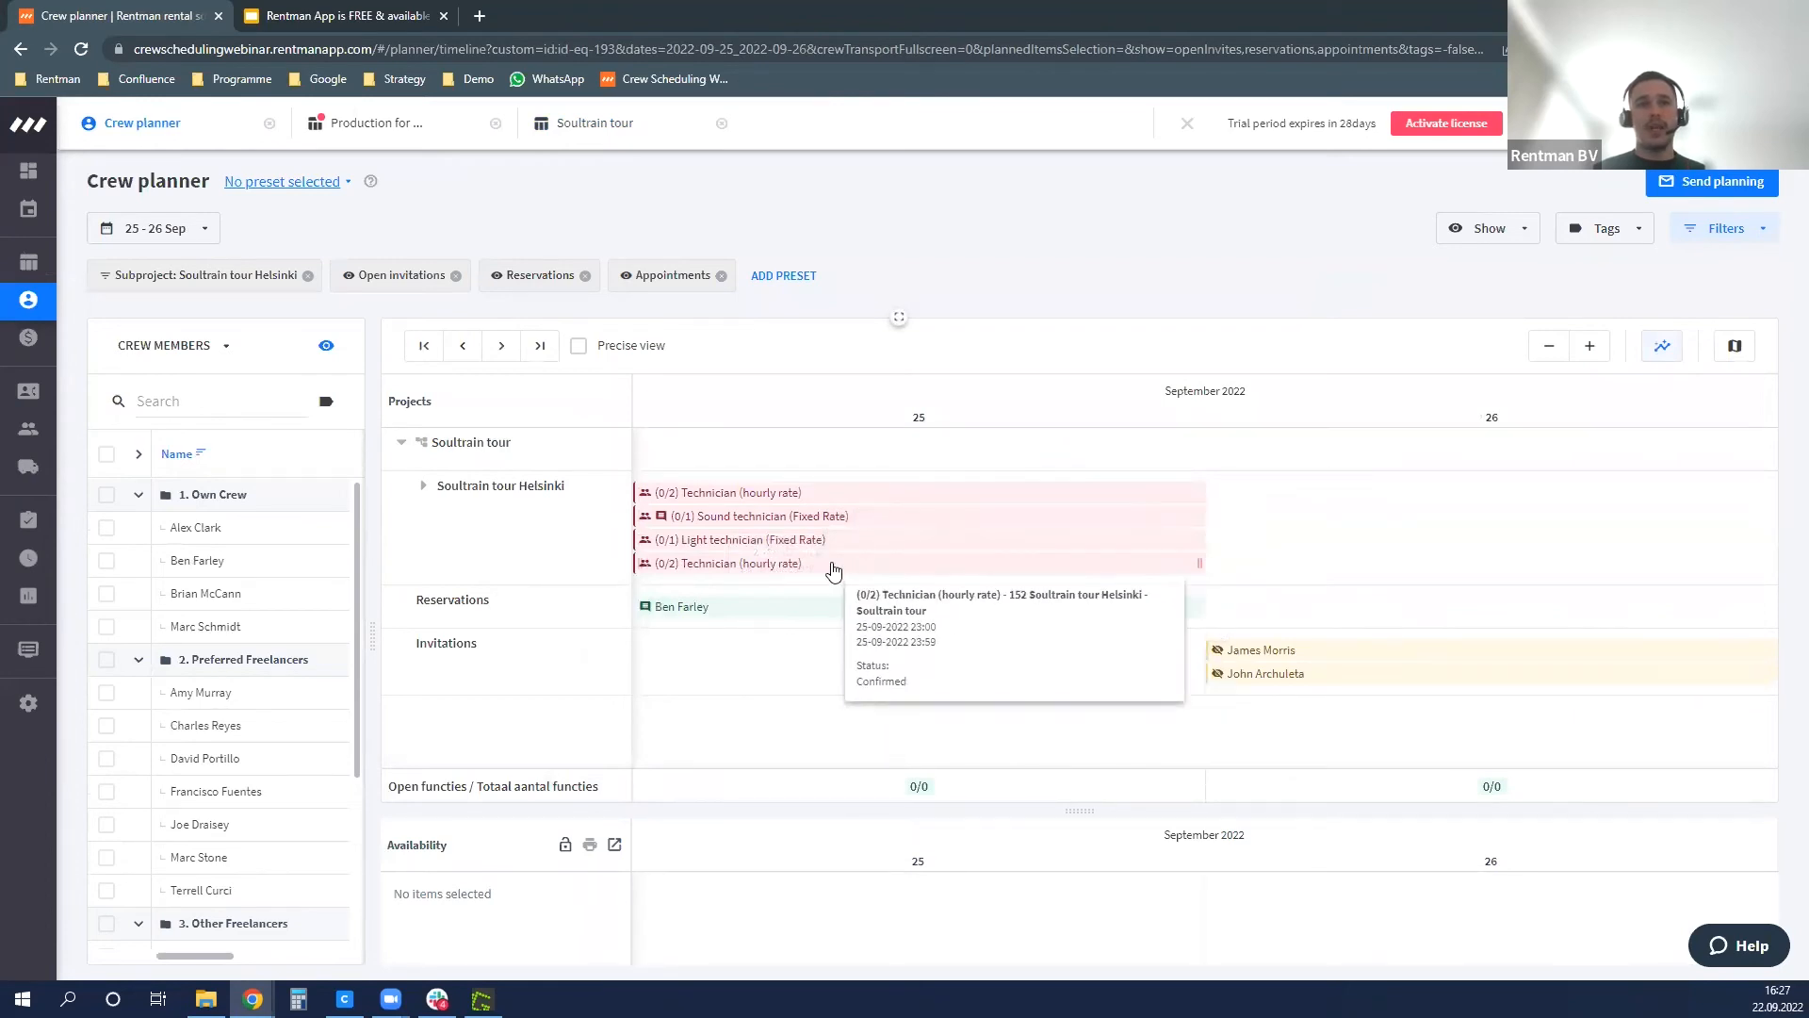
pyautogui.moveTo(702, 614)
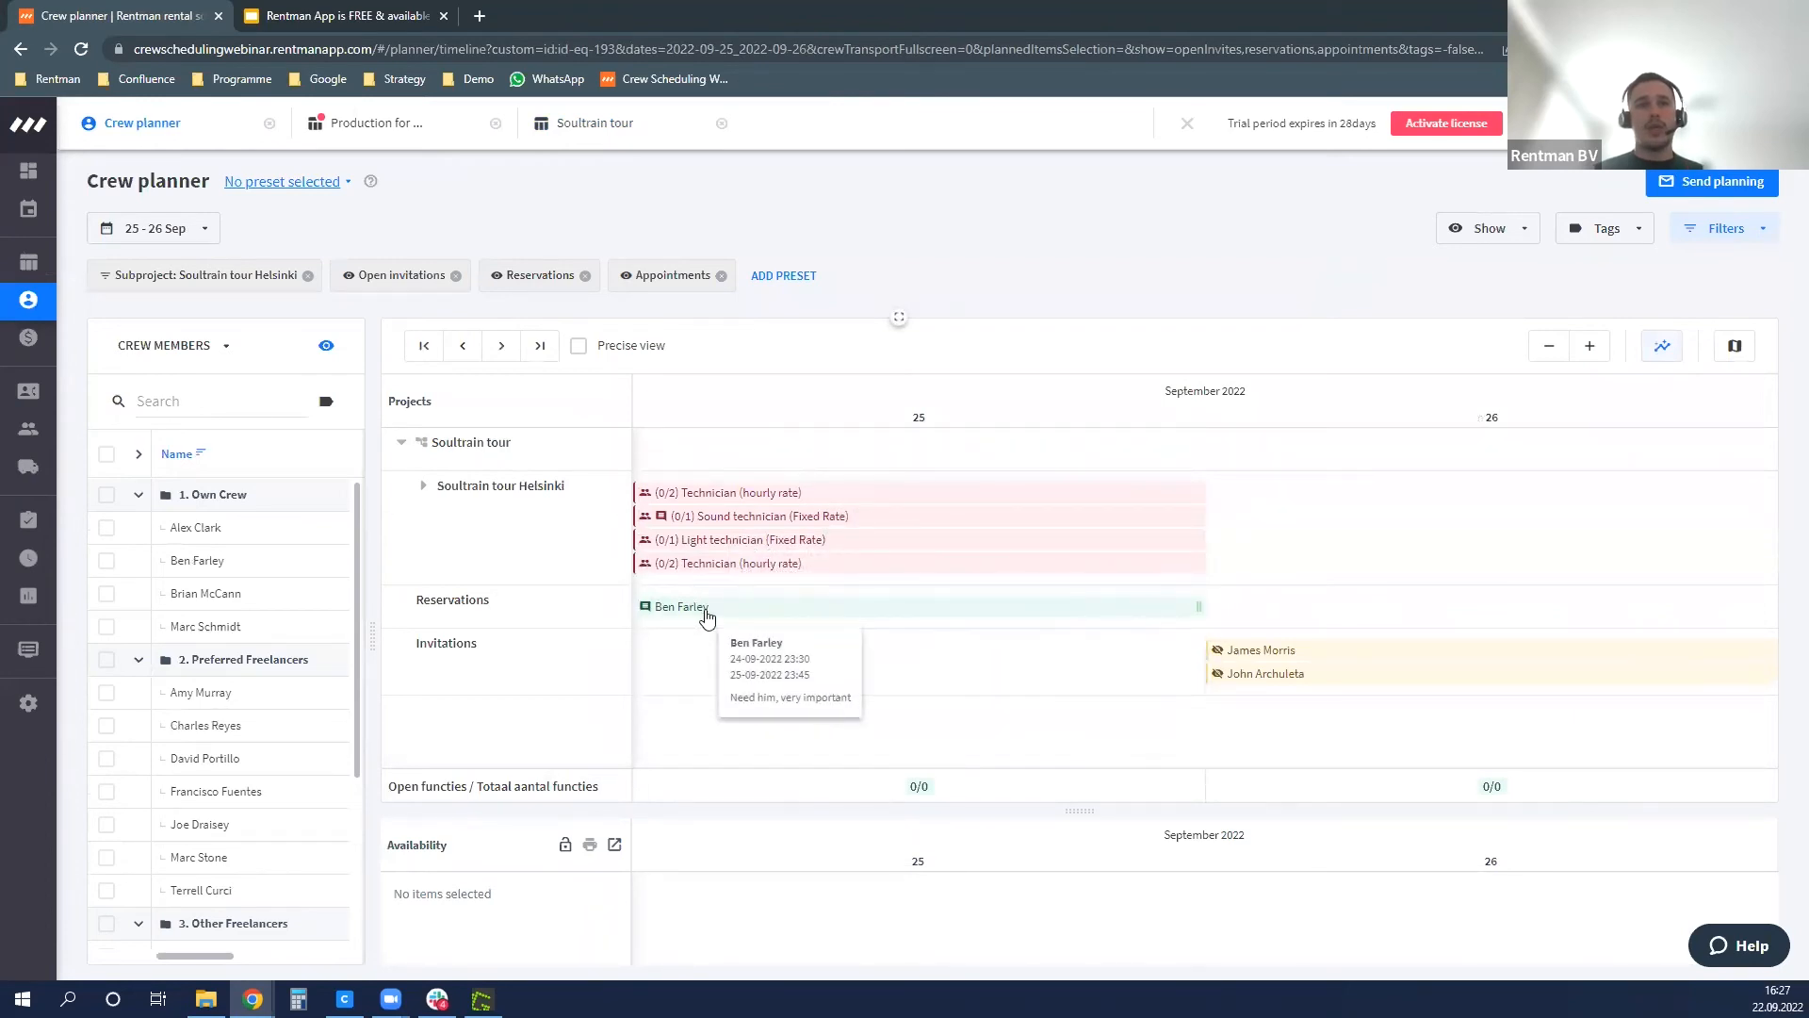
pyautogui.moveTo(650, 494)
# - Plan the two available own crew members on the first "Technician (hourly rate)" function of Soultrain tour Helsinki
pyautogui.click(719, 499)
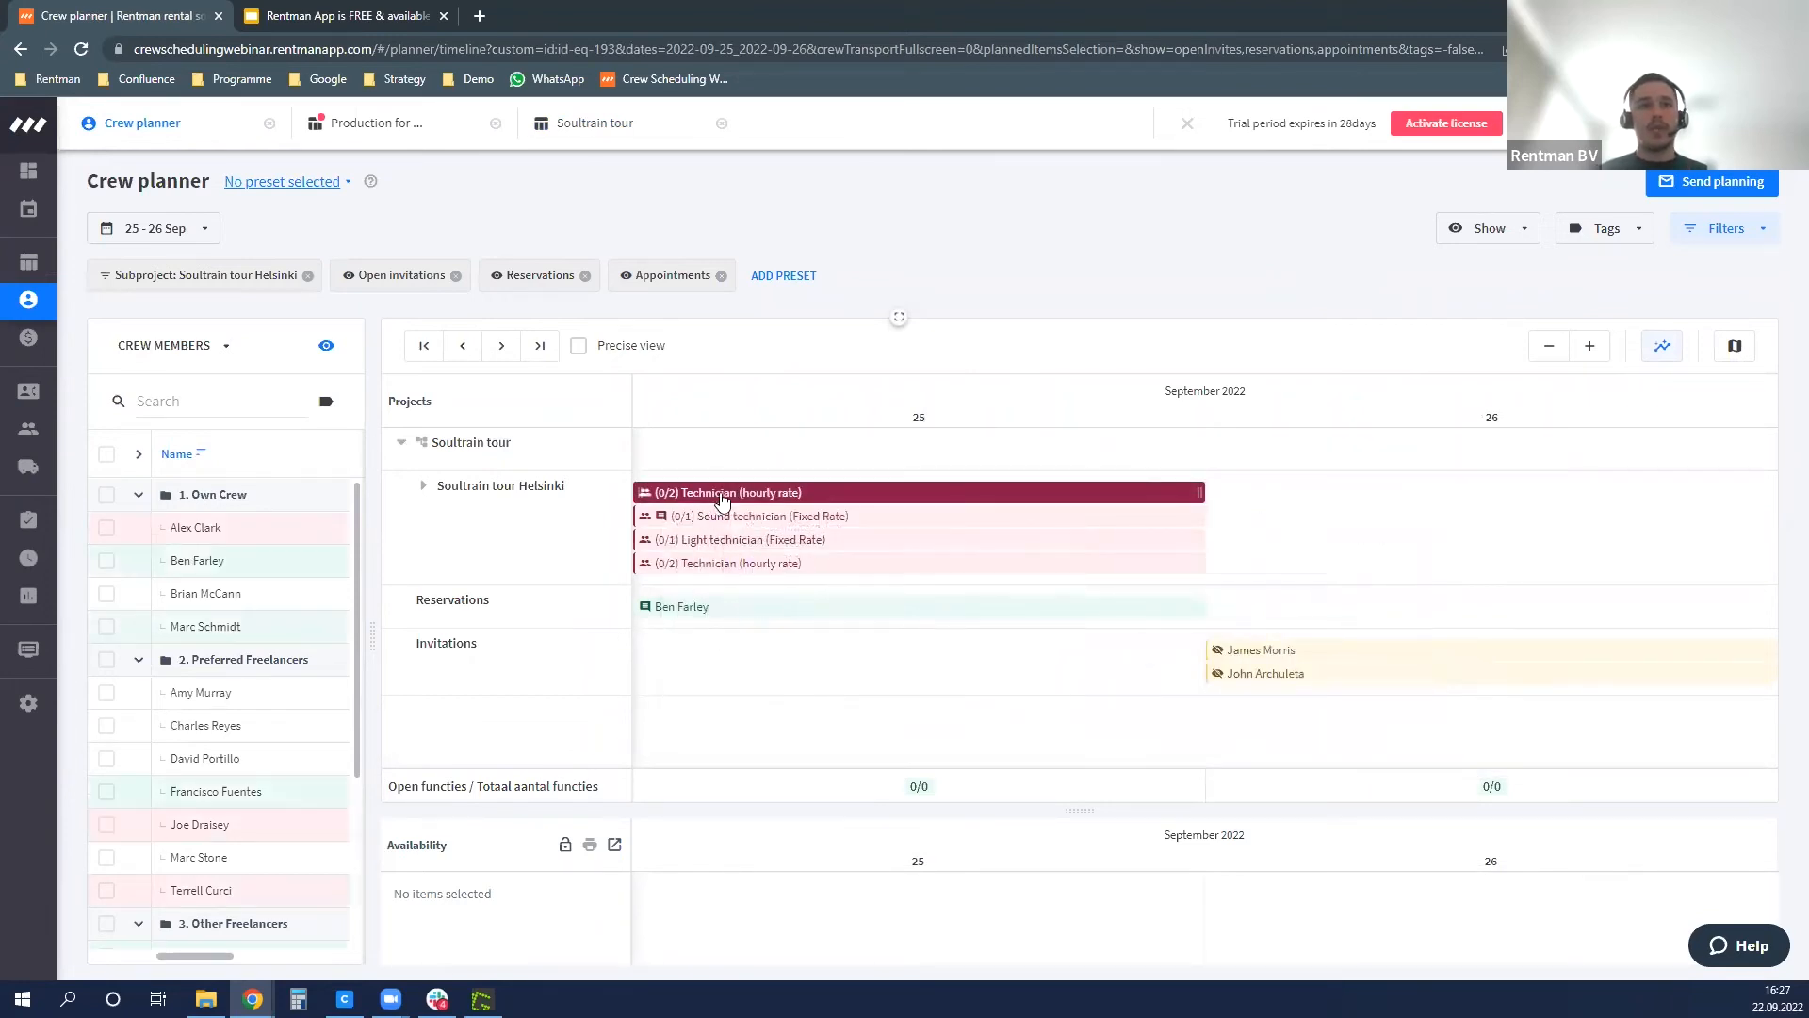
pyautogui.click(107, 561)
pyautogui.click(107, 627)
pyautogui.click(307, 403)
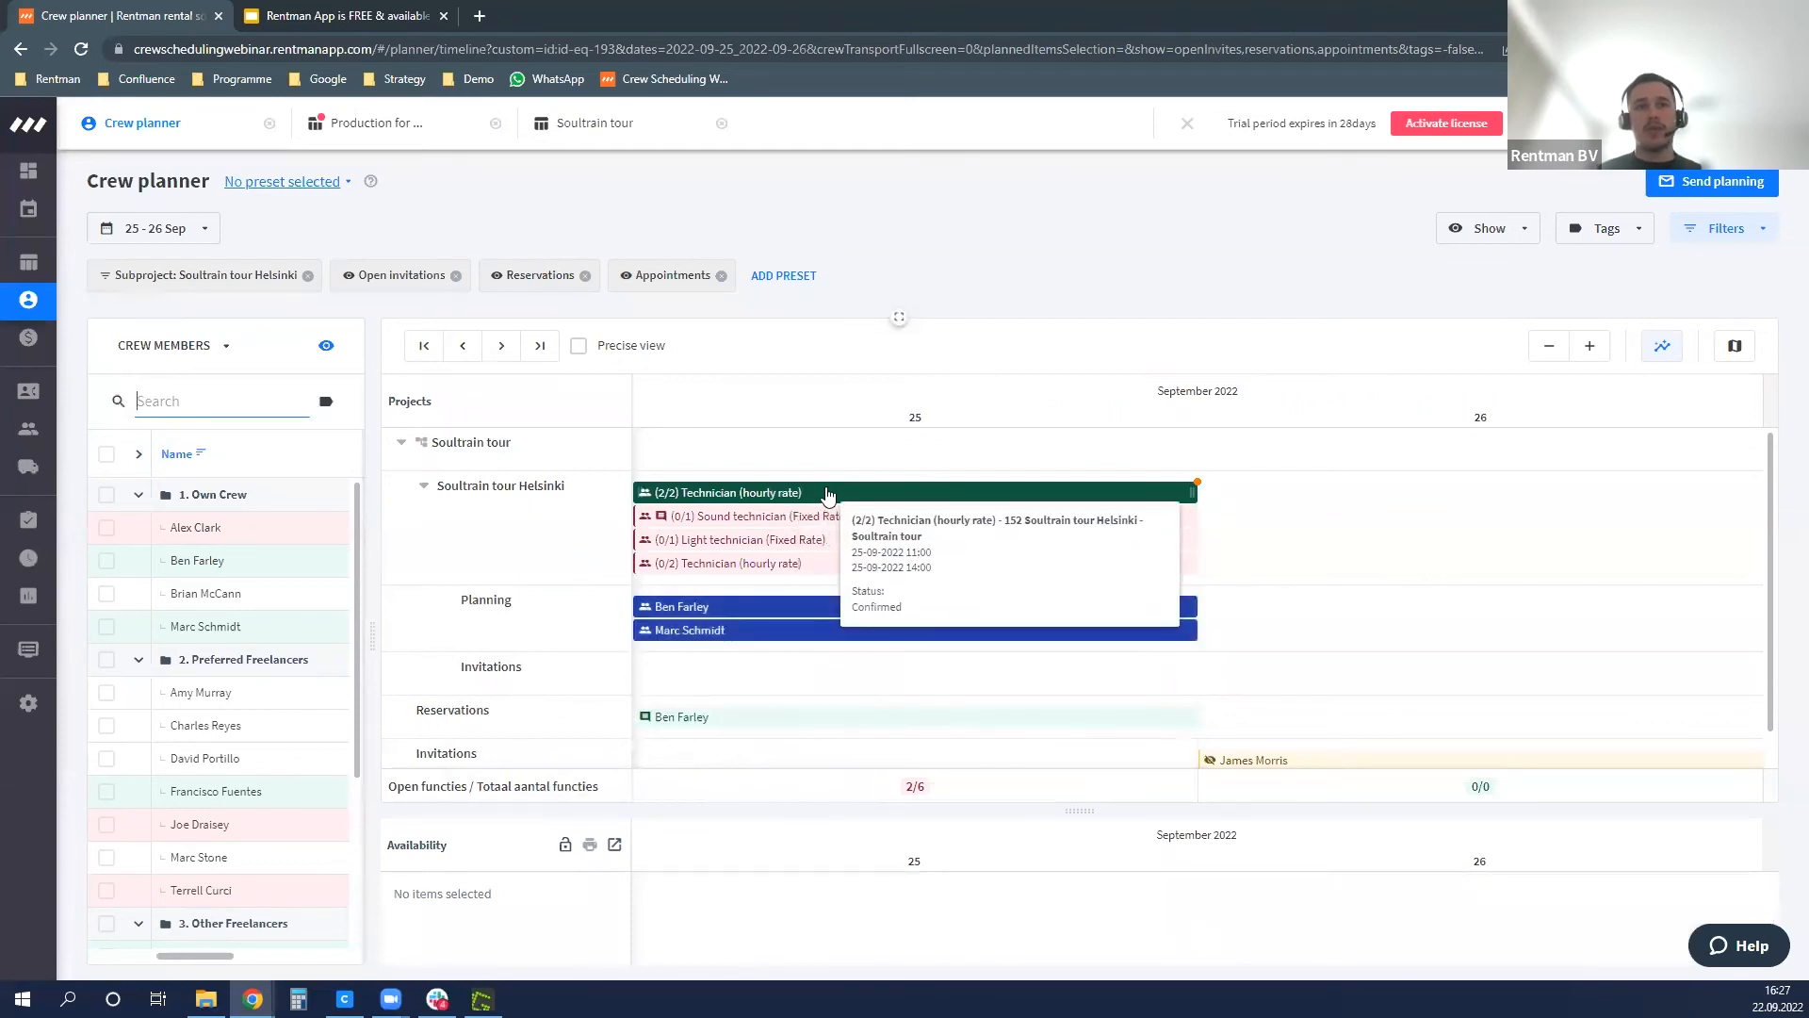
pyautogui.click(974, 524)
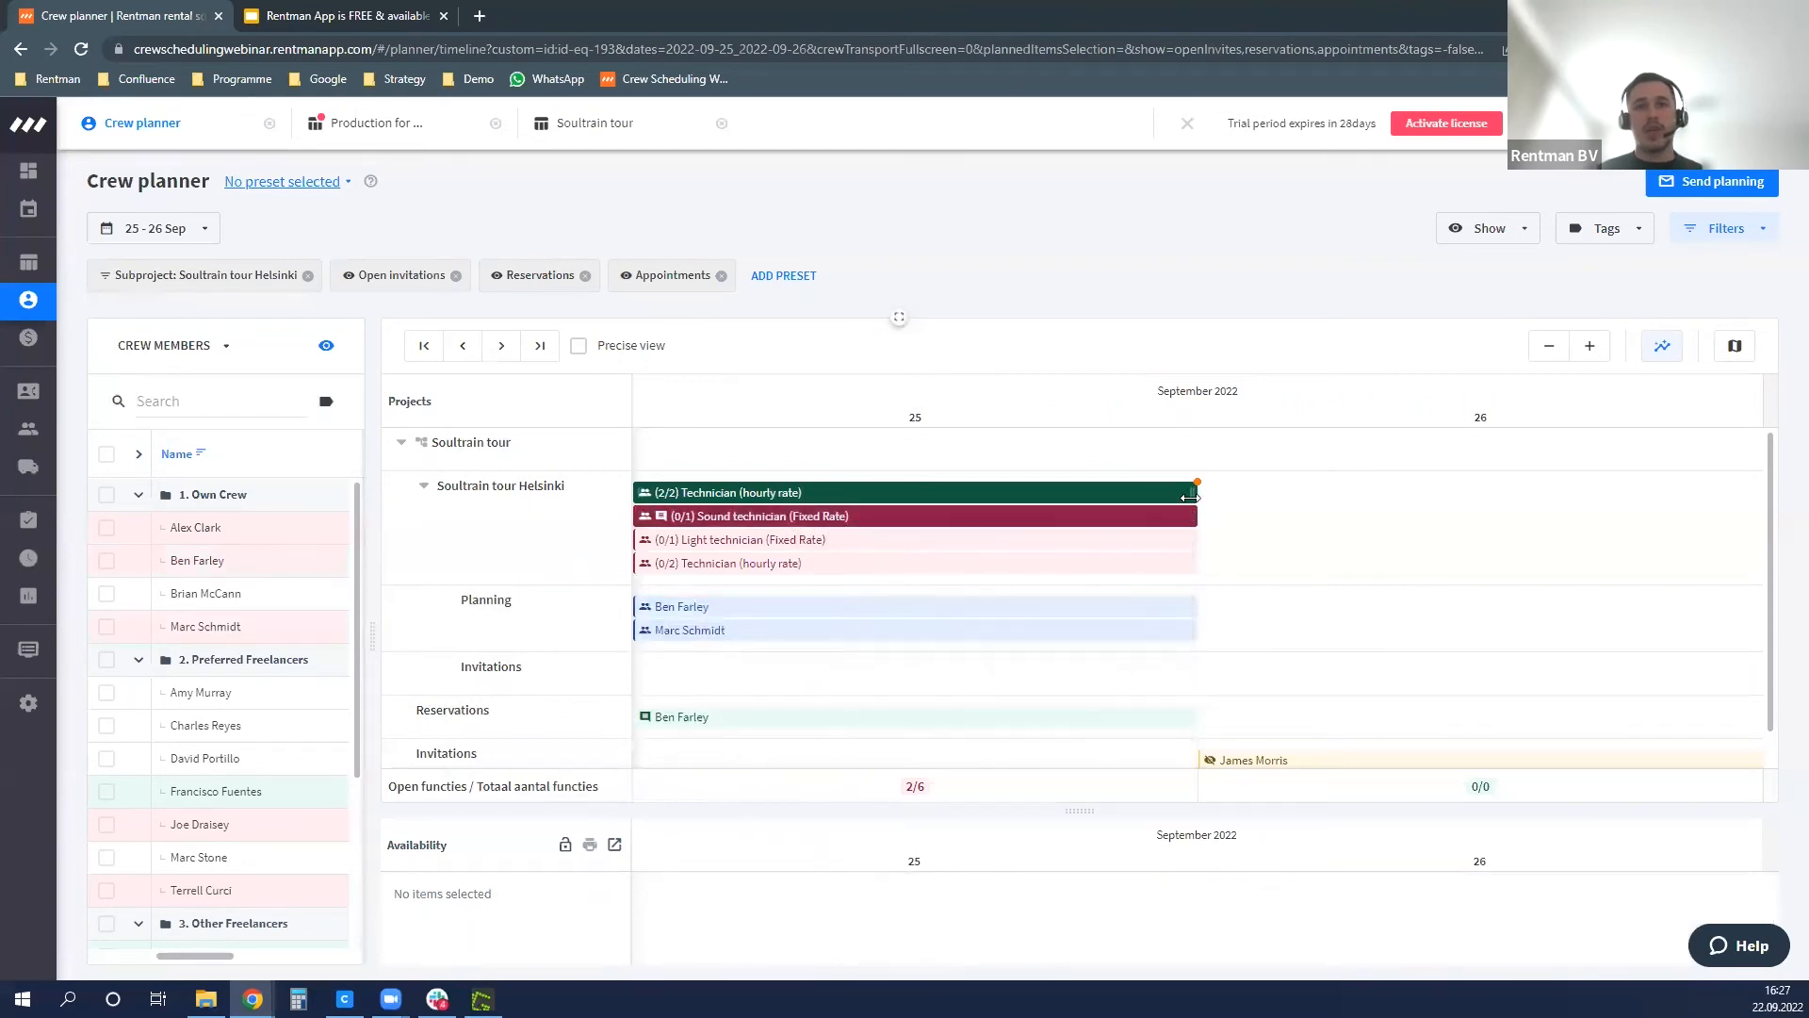
pyautogui.moveTo(1191, 496); pyautogui.dragTo(1200, 495)
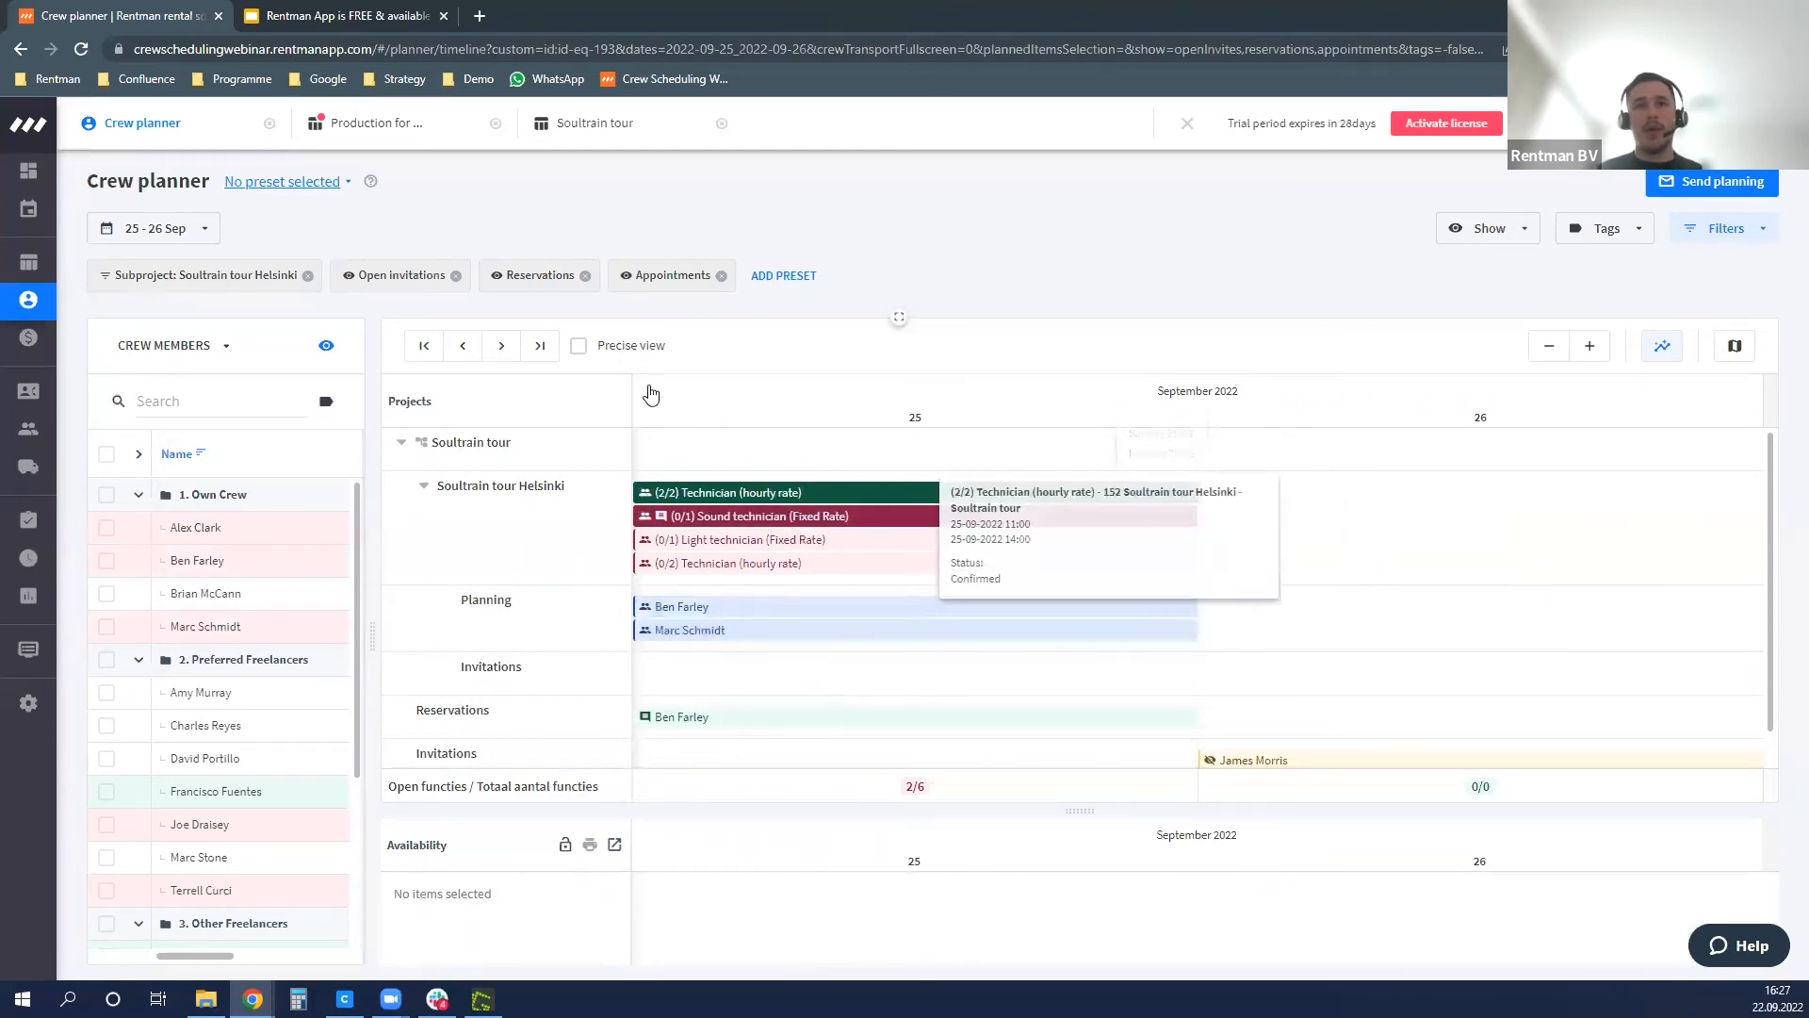
pyautogui.click(578, 346)
pyautogui.moveTo(1217, 492); pyautogui.dragTo(1433, 493)
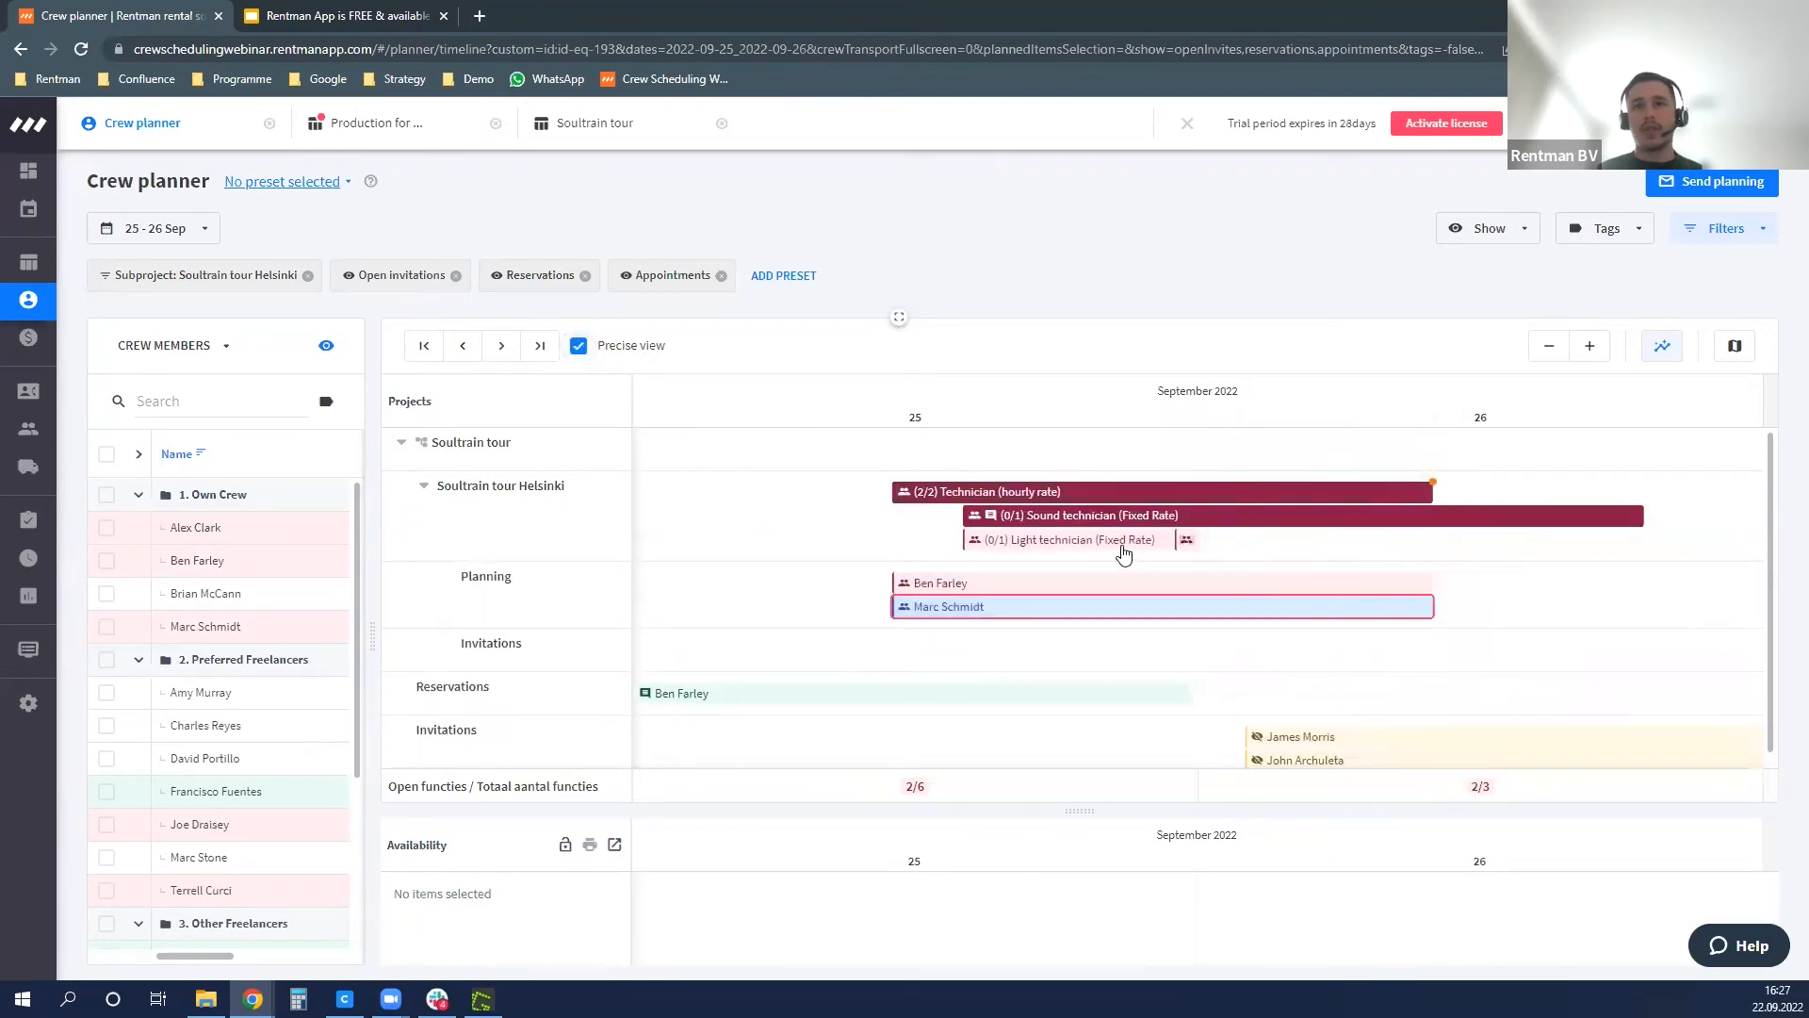
# - Check the availability of the double-booked crew member and remove that person's planning from the extended Technician function
pyautogui.click(986, 584)
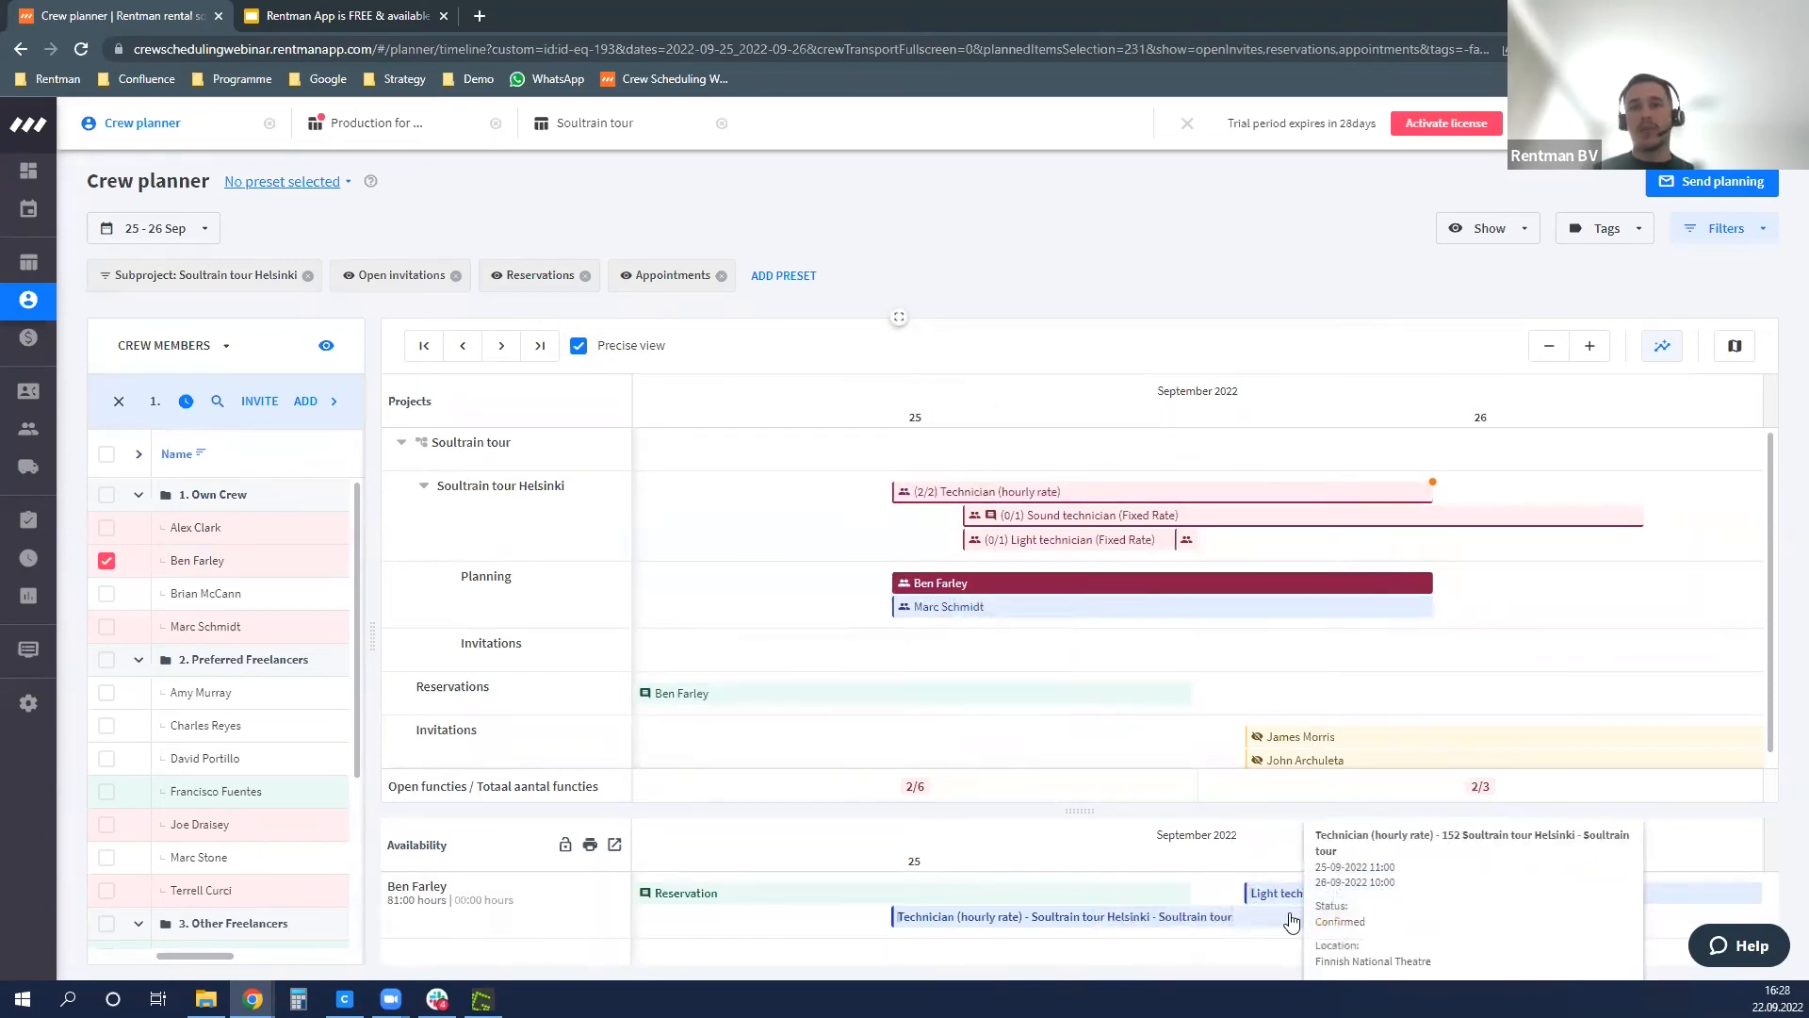
pyautogui.click(107, 561)
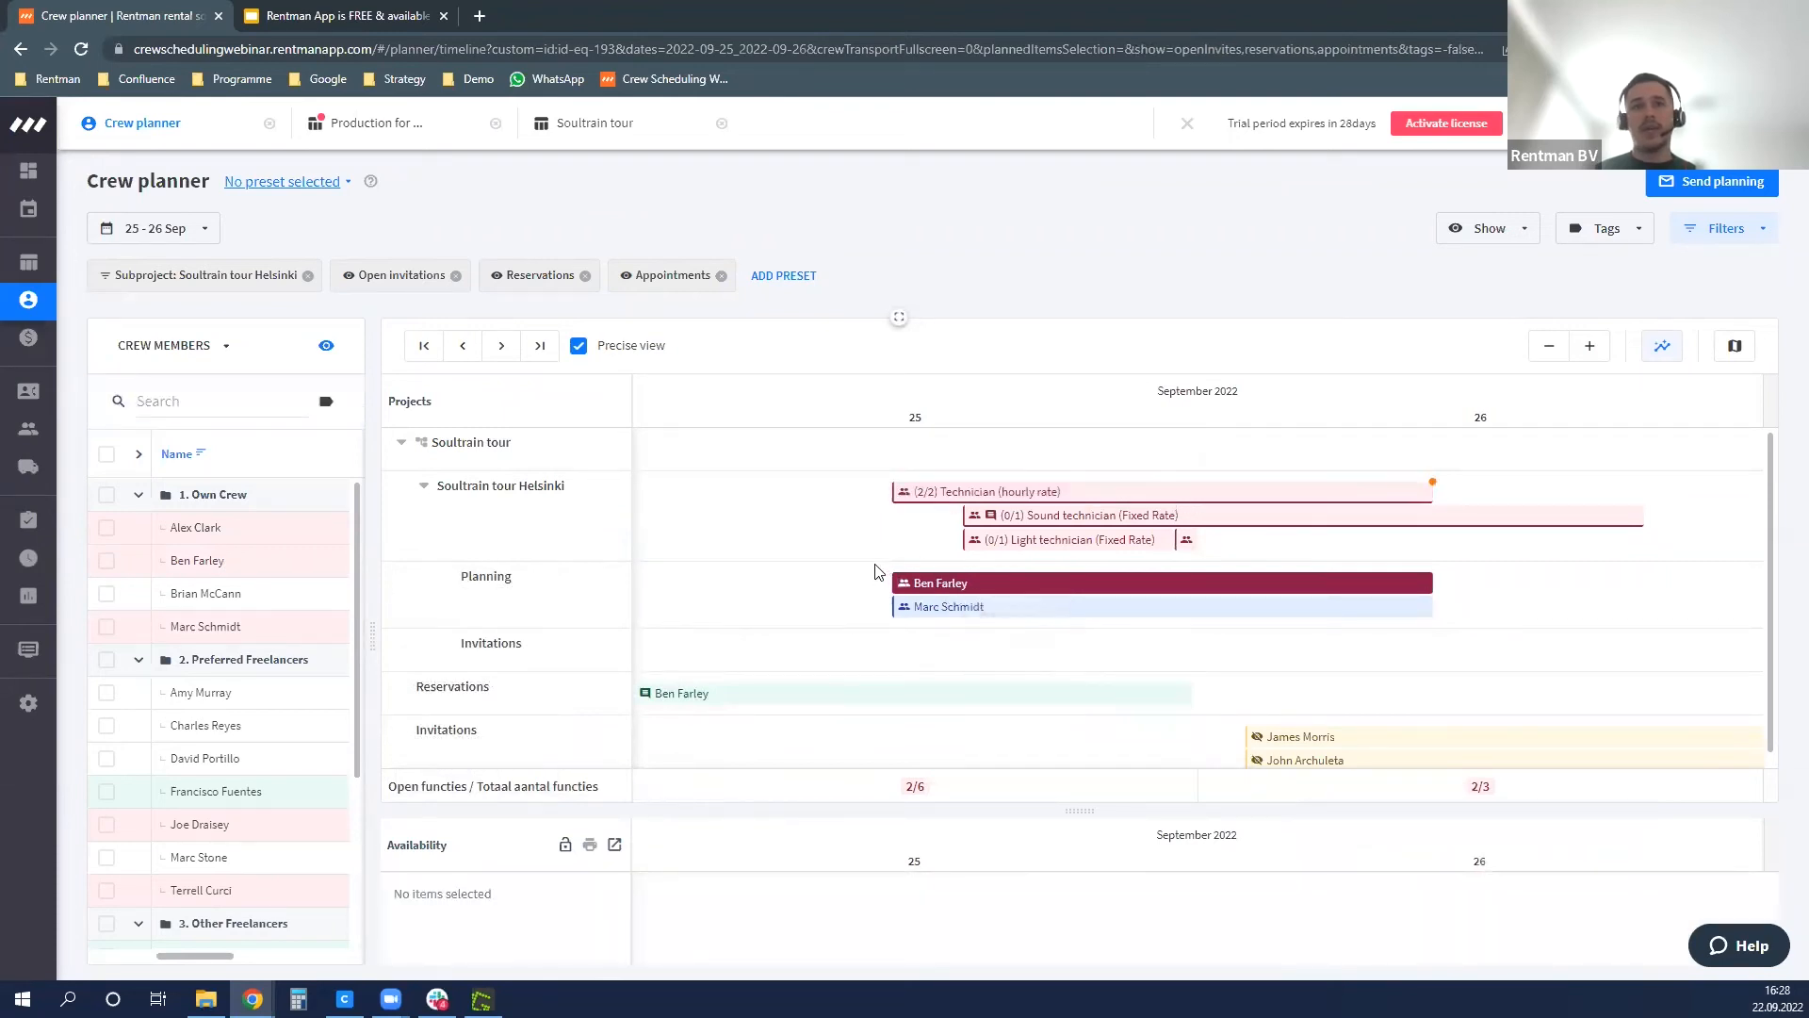
pyautogui.rightClick(938, 586)
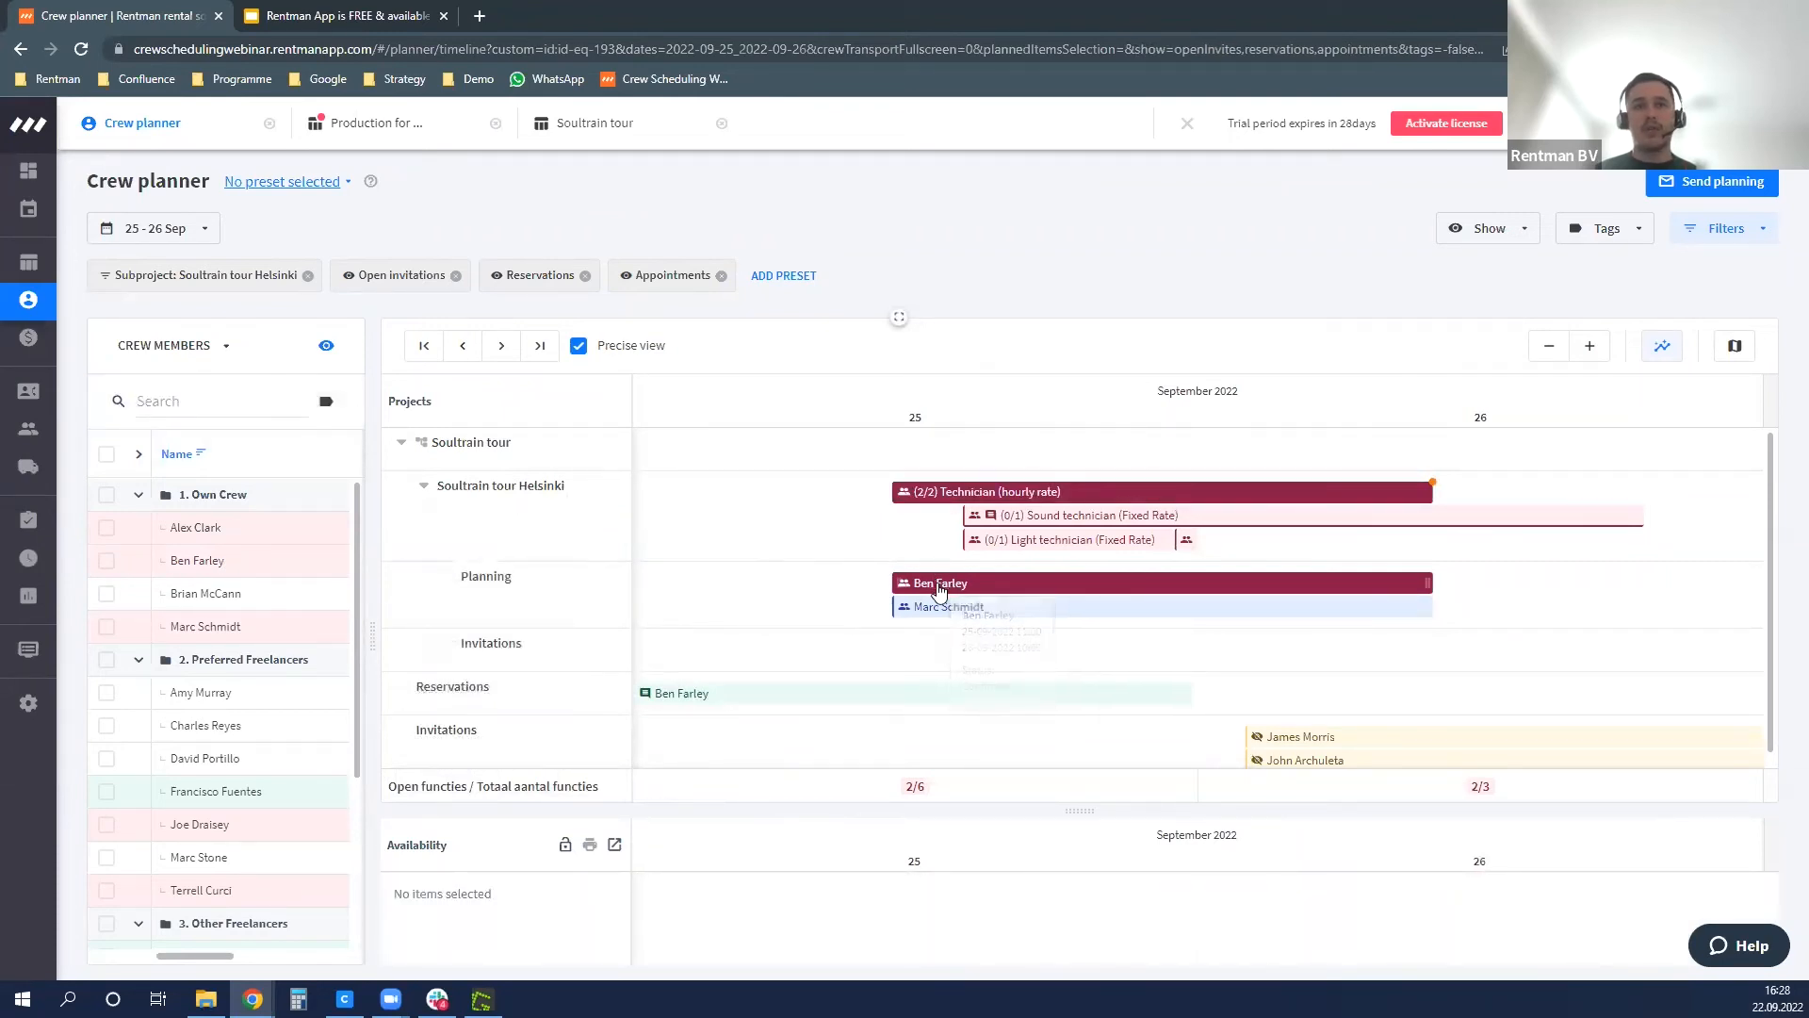
pyautogui.click(994, 717)
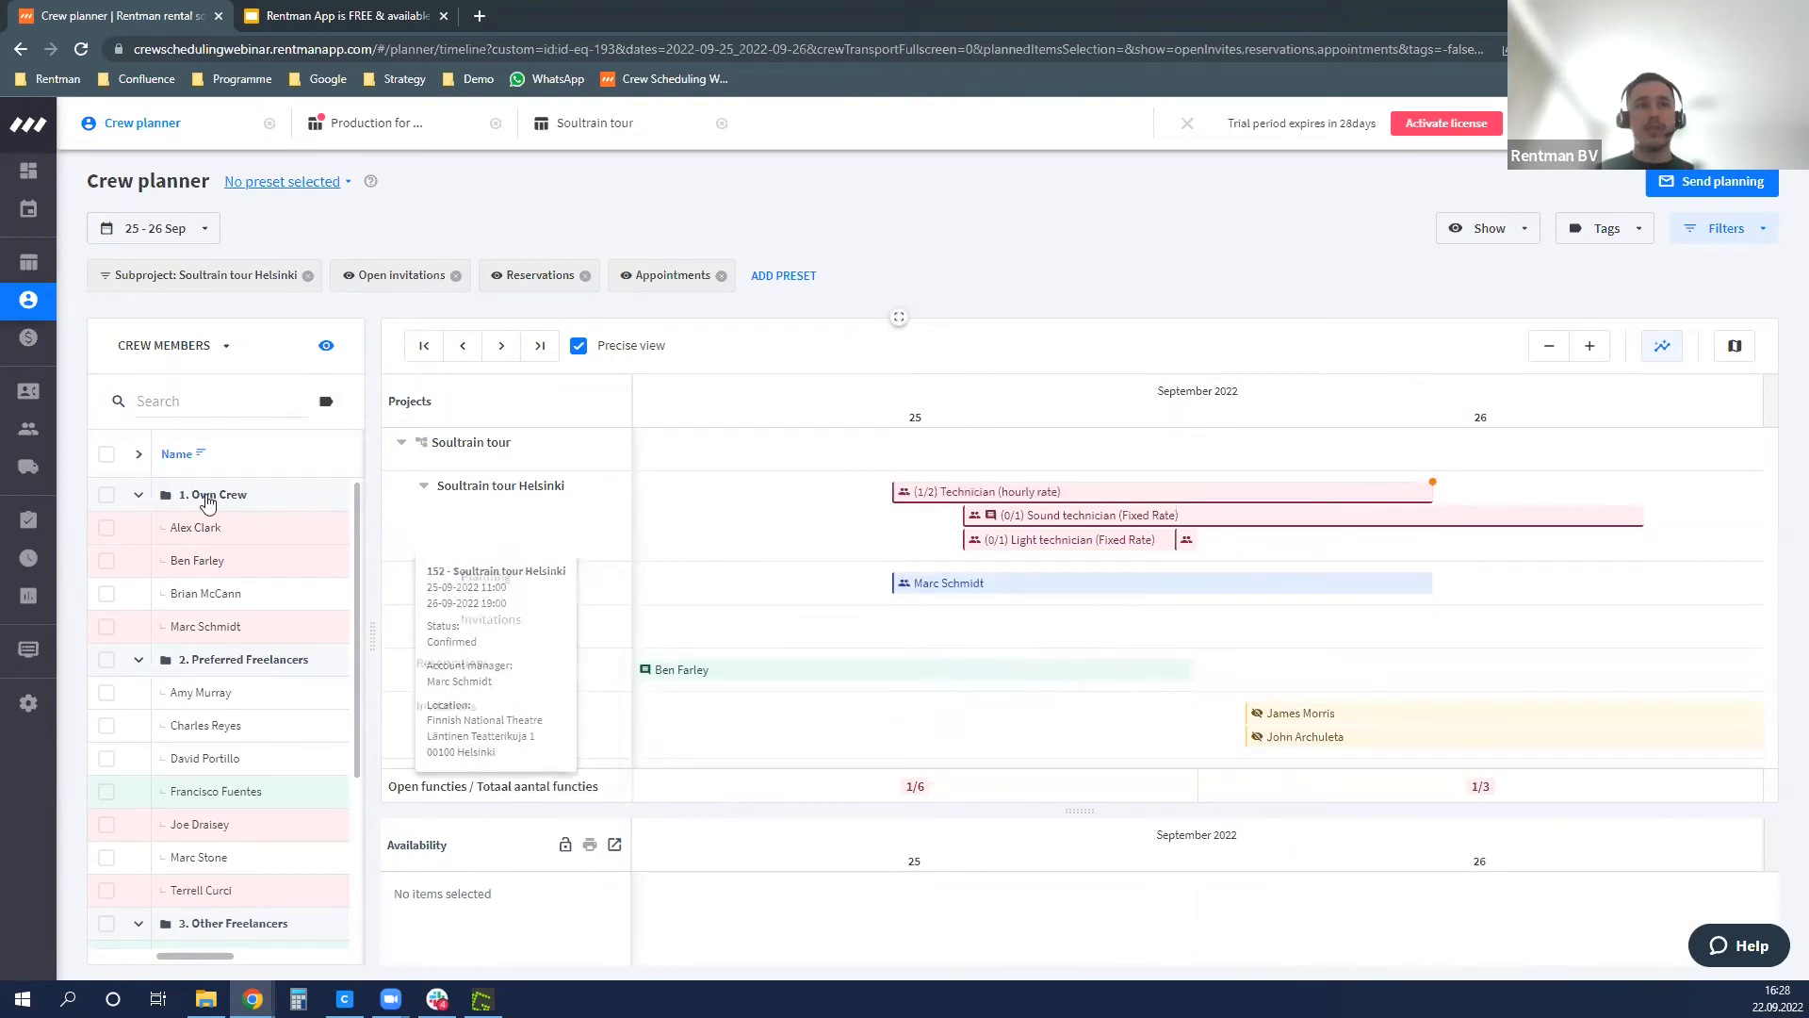
# - Open all crew members' availability in a separate tab and reassign the reserved crew member's Light technician planning to the first person available both days
pyautogui.click(107, 455)
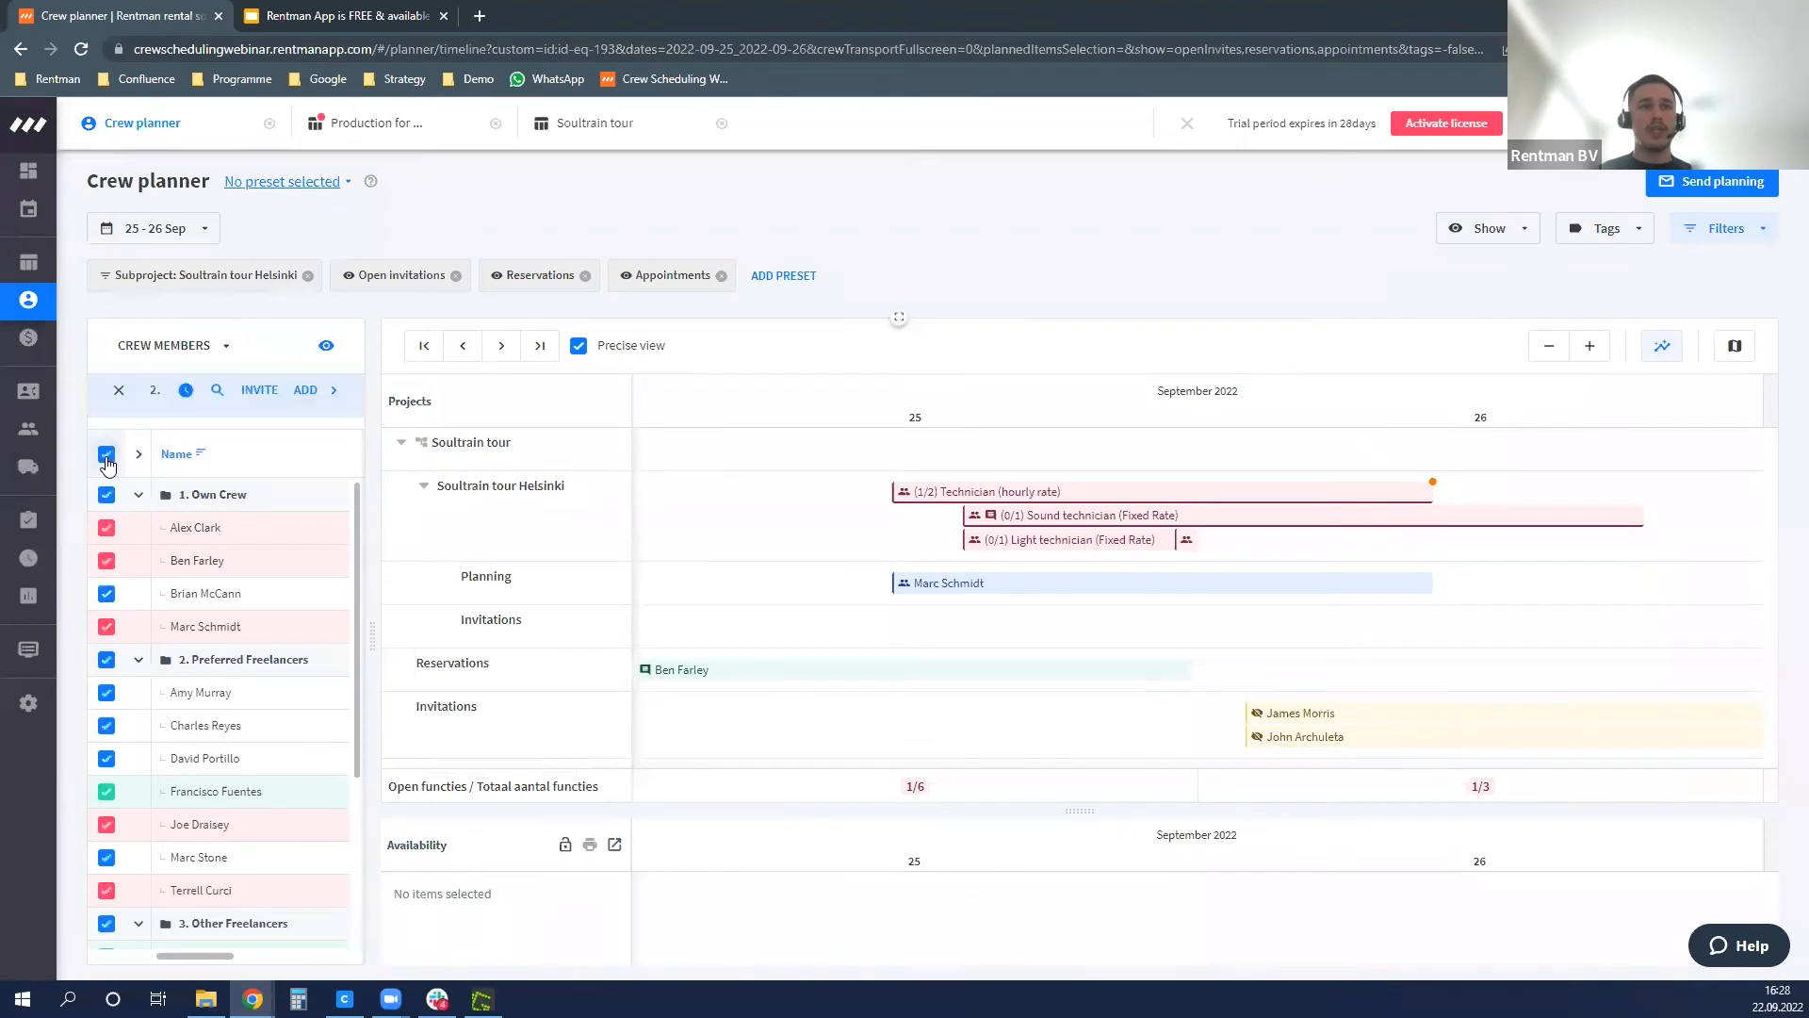
pyautogui.click(616, 847)
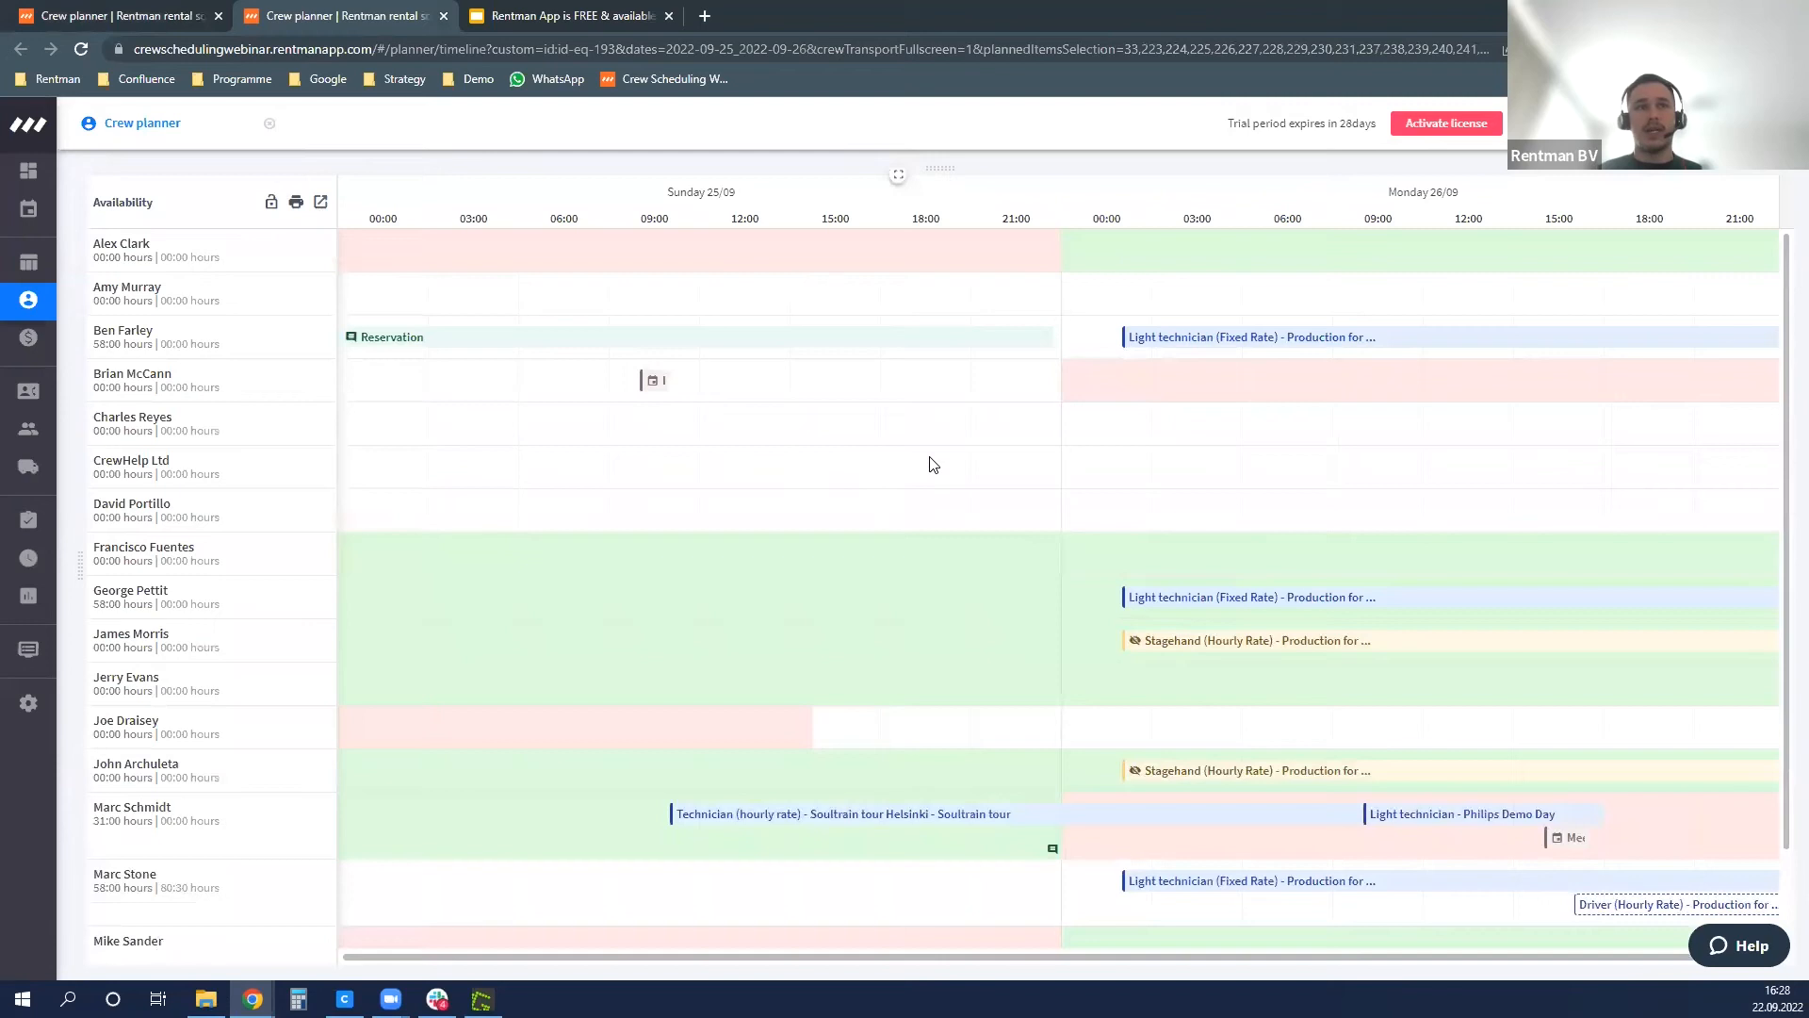
pyautogui.moveTo(1168, 347)
pyautogui.moveTo(1169, 347); pyautogui.dragTo(1185, 556)
pyautogui.moveTo(1165, 554)
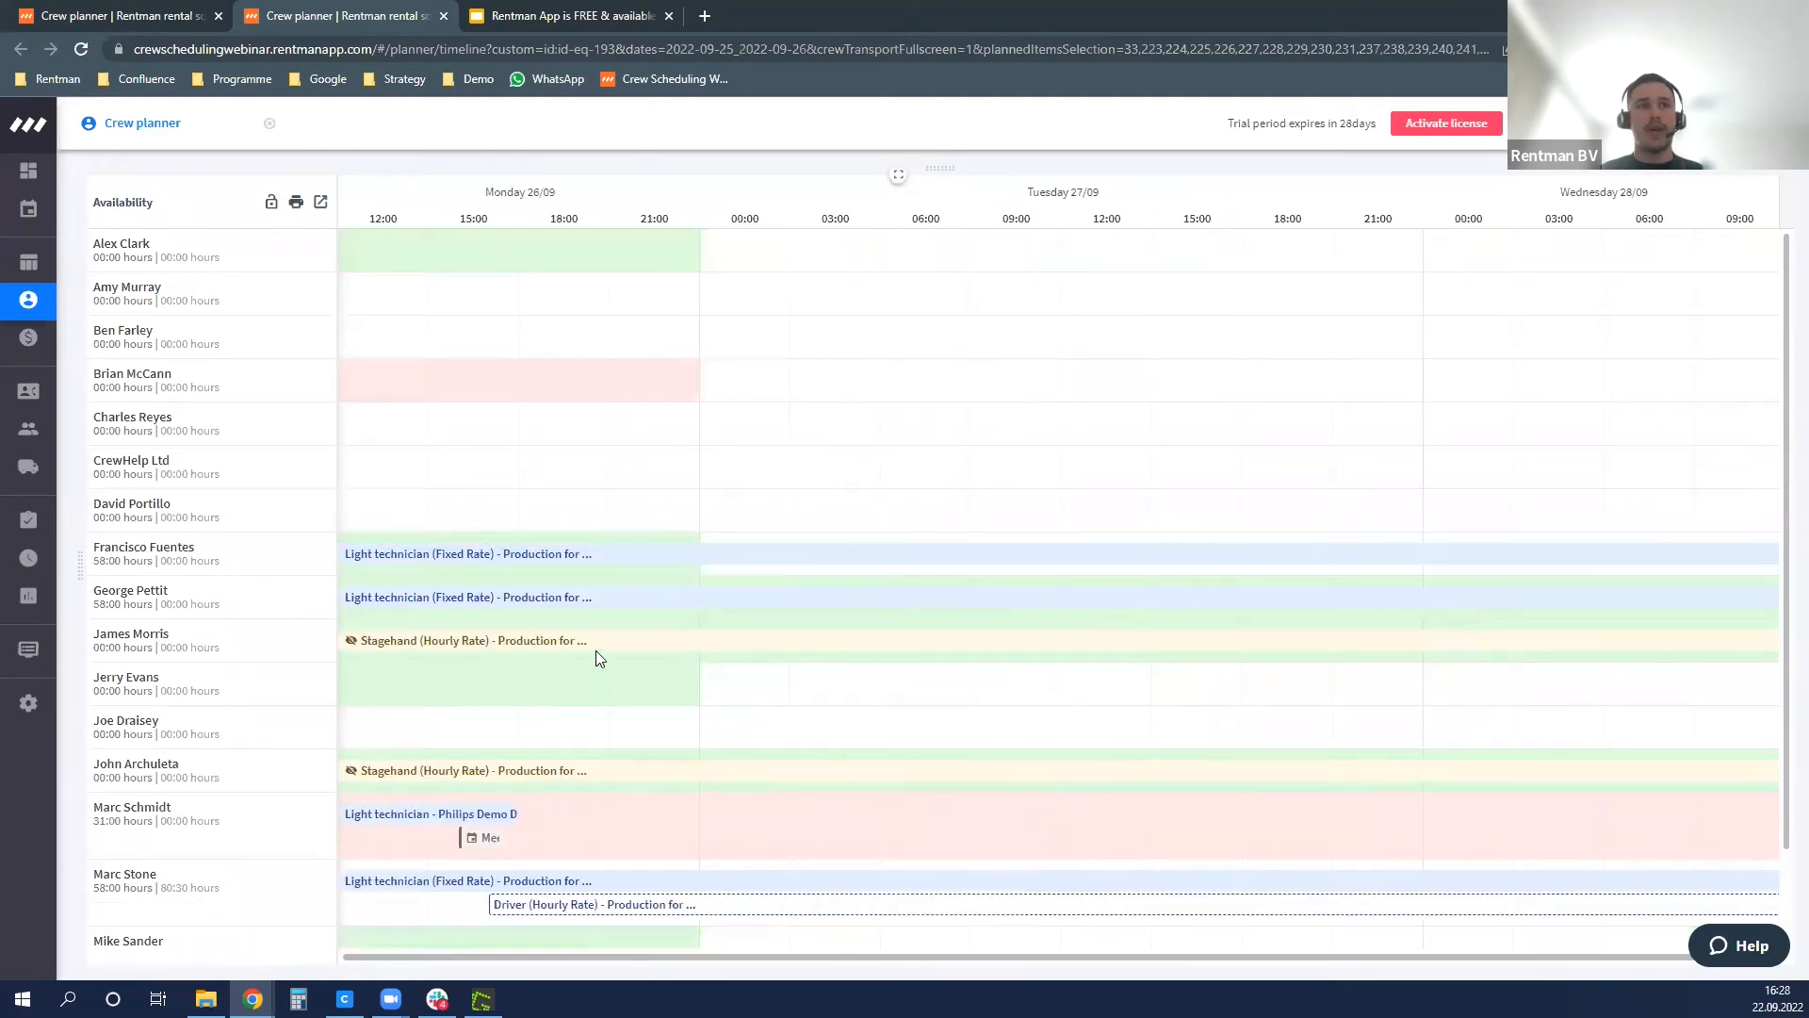
# - Try to mark the third-listed crew member as reserved on 27.09.2022 from 00:00 to 20:45 with the remark "Need him for my production"
pyautogui.moveTo(716, 346); pyautogui.dragTo(1324, 346)
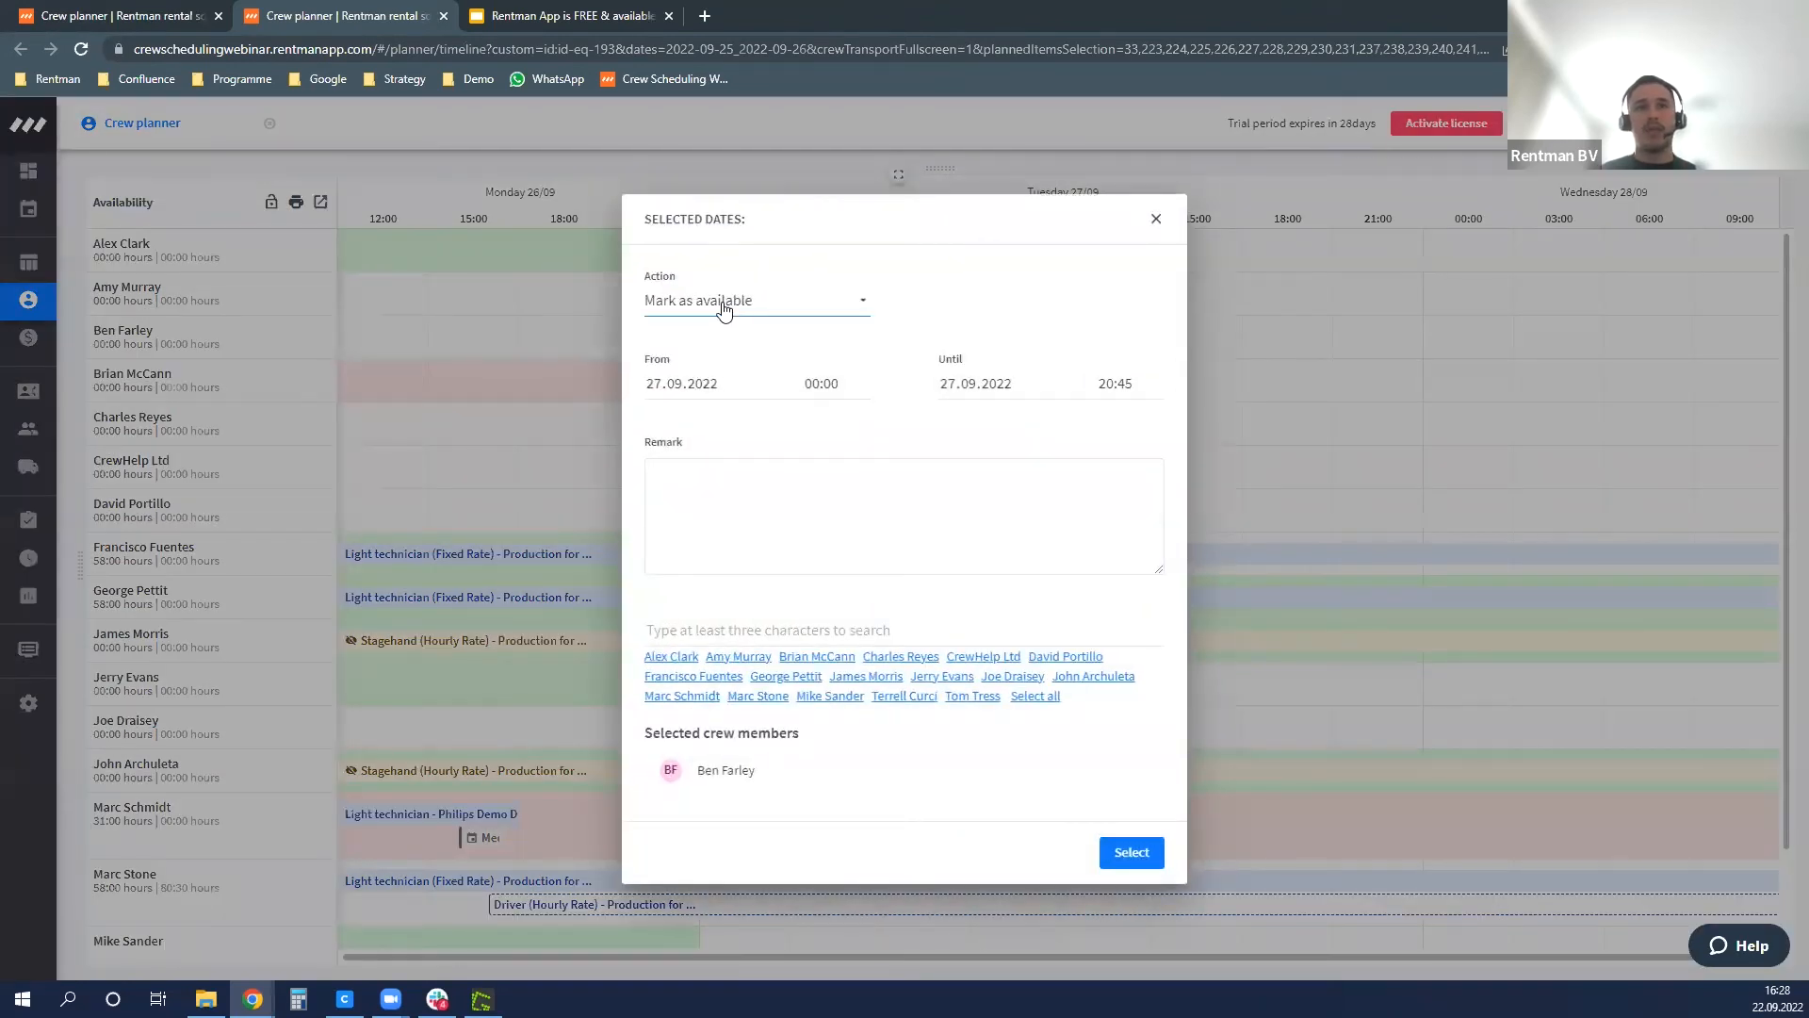
pyautogui.click(724, 309)
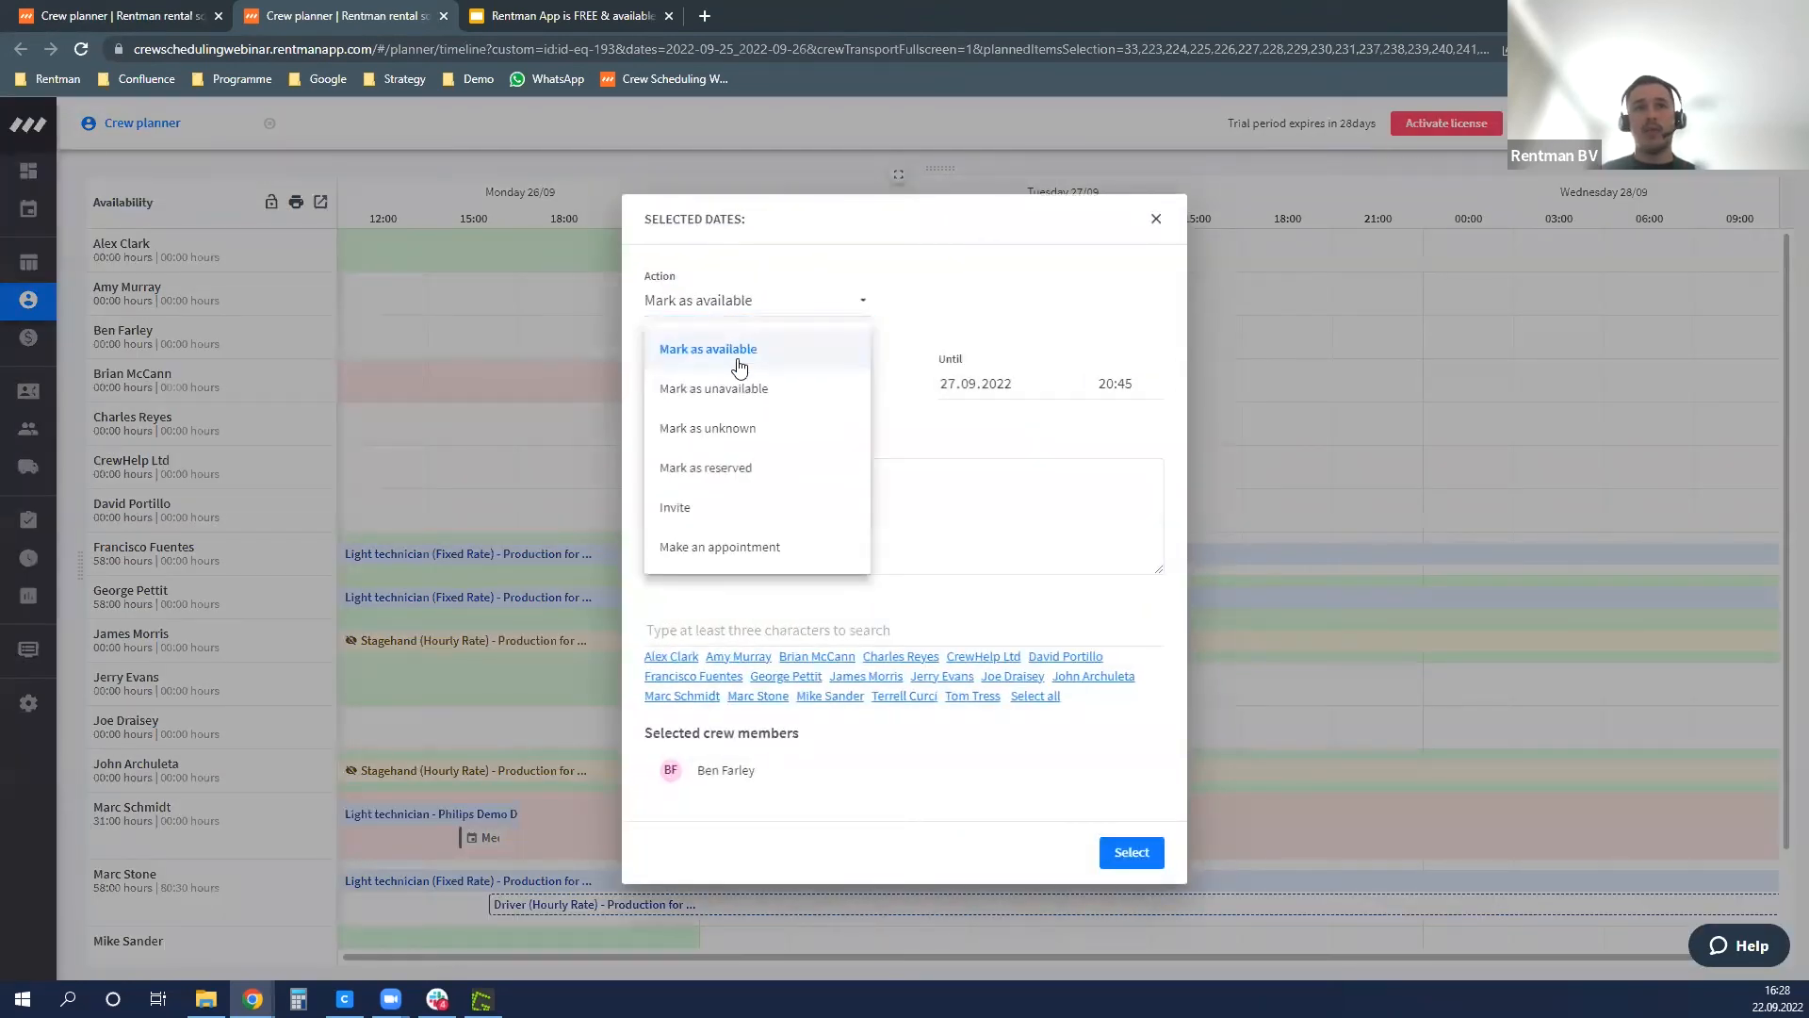
pyautogui.click(712, 468)
pyautogui.click(746, 550)
pyautogui.write('Need other')
pyautogui.press('BackSpace')
pyautogui.press('BackSpace')
pyautogui.press('BackSpace')
pyautogui.press('BackSpace')
pyautogui.press('BackSpace')
pyautogui.write('d him for my production')
pyautogui.click(1130, 885)
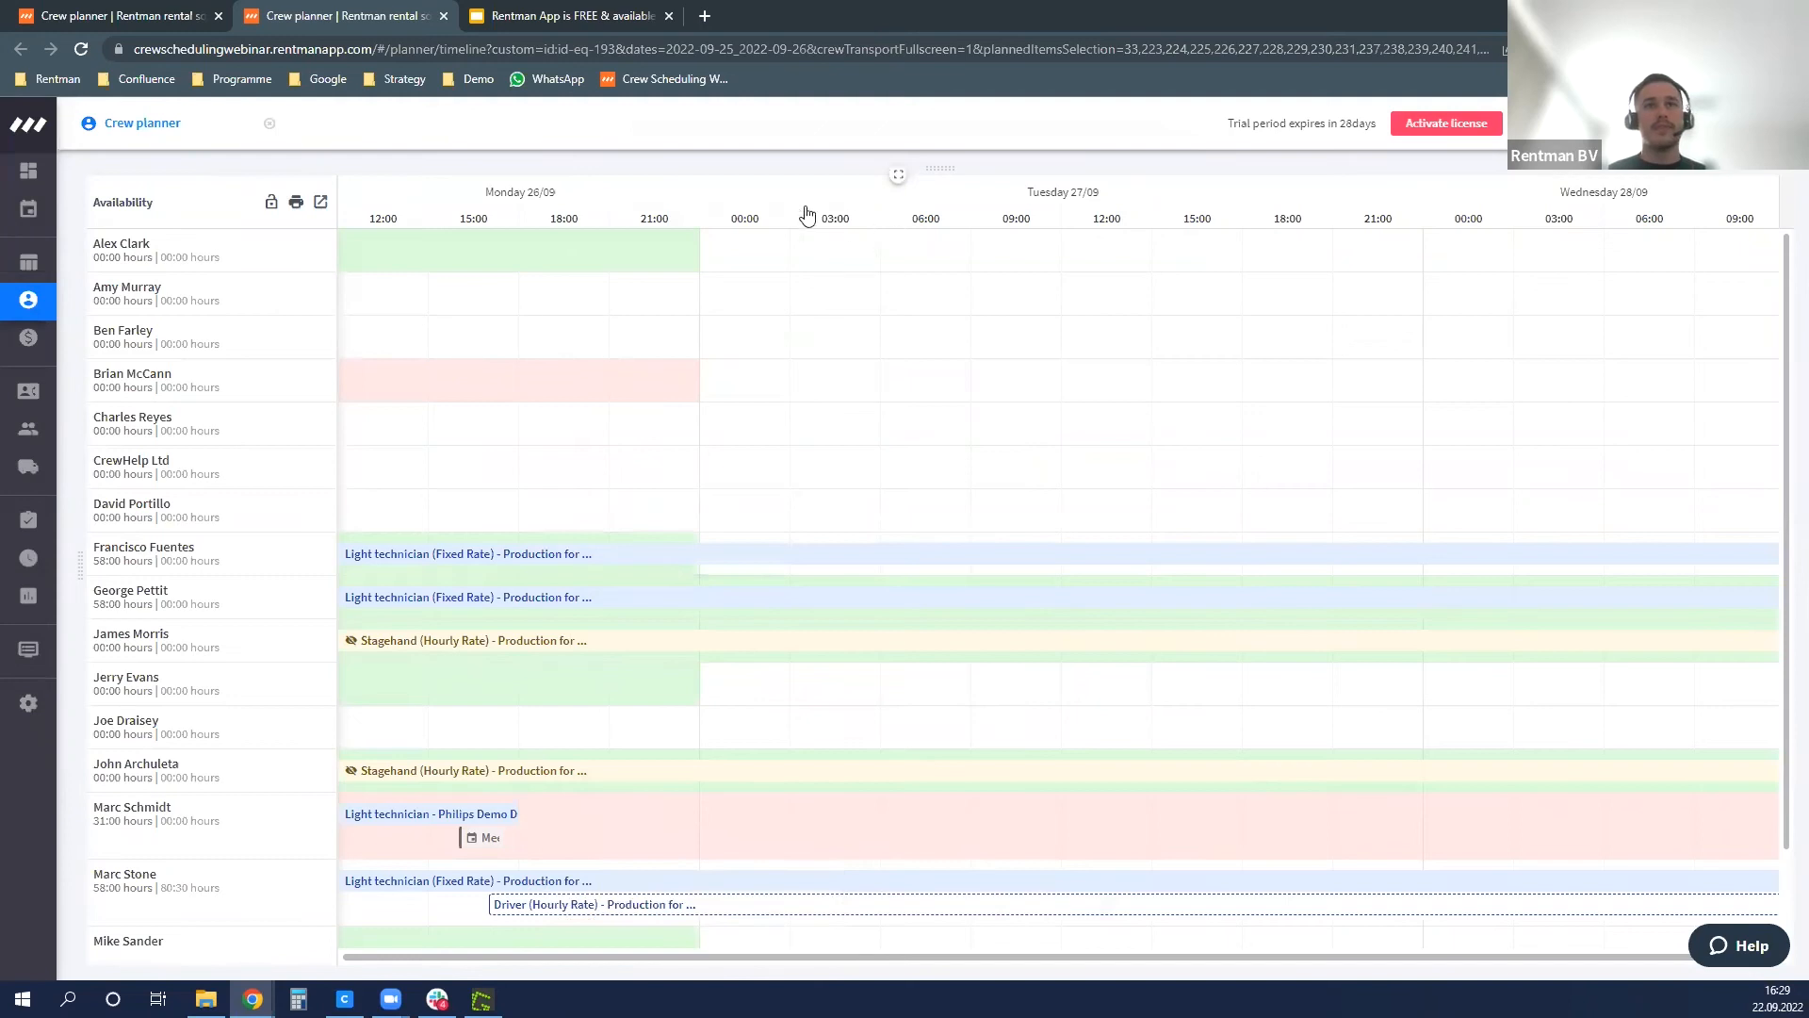
# - Mark the crew member listed below the two invited stagehands' gap as available from 26.09.2022 17:45 to 27.09.2022 05:30, and close the availability tab
pyautogui.scroll(-1, 528, 650)
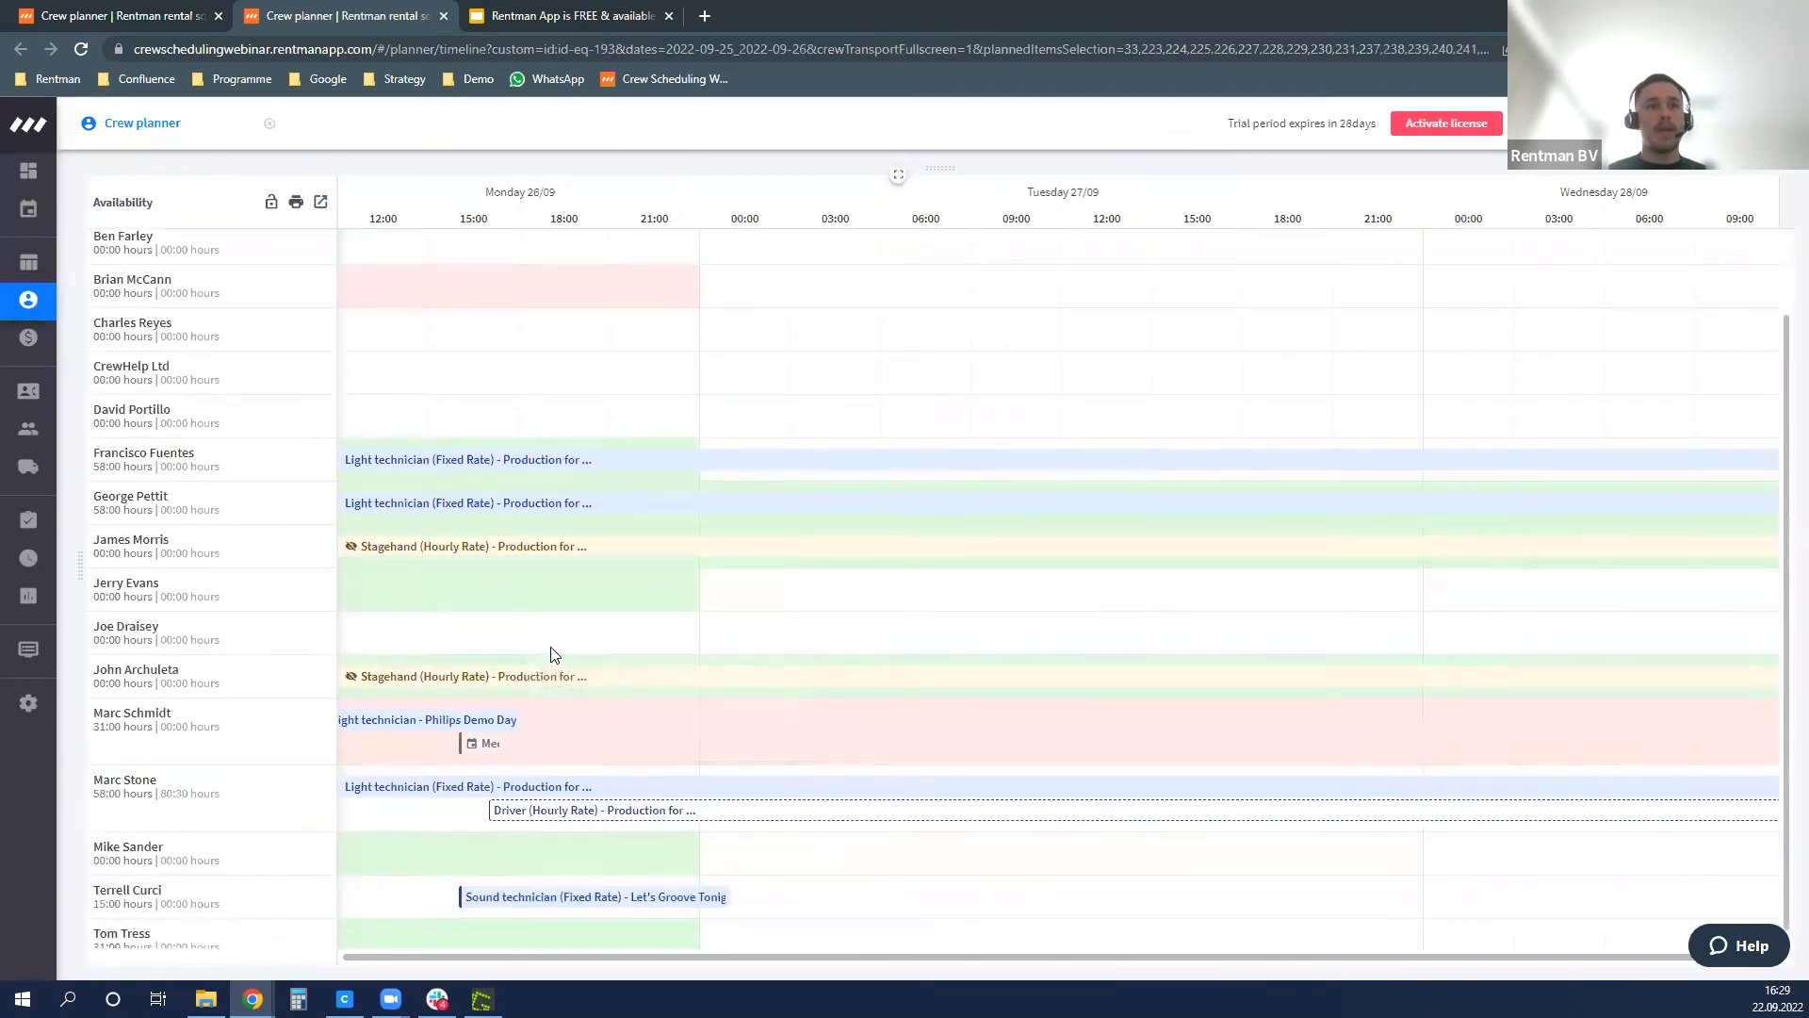
pyautogui.moveTo(514, 626); pyautogui.dragTo(885, 625)
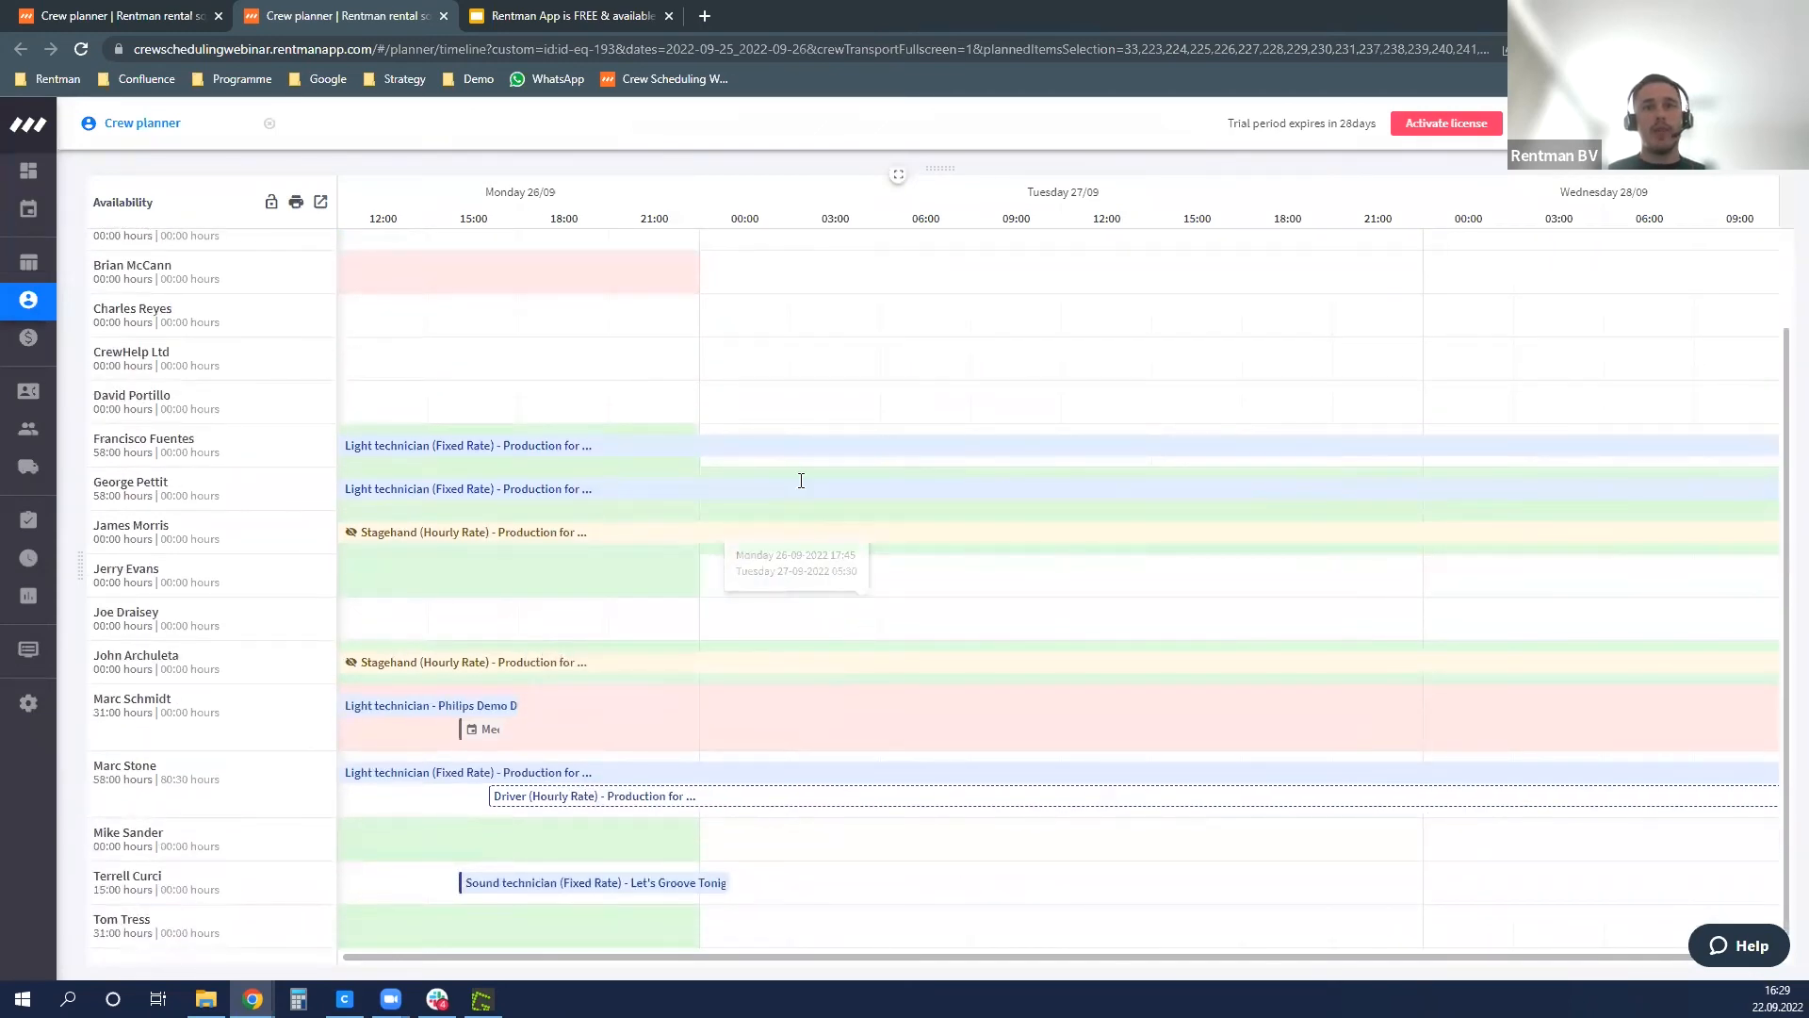
pyautogui.click(1126, 852)
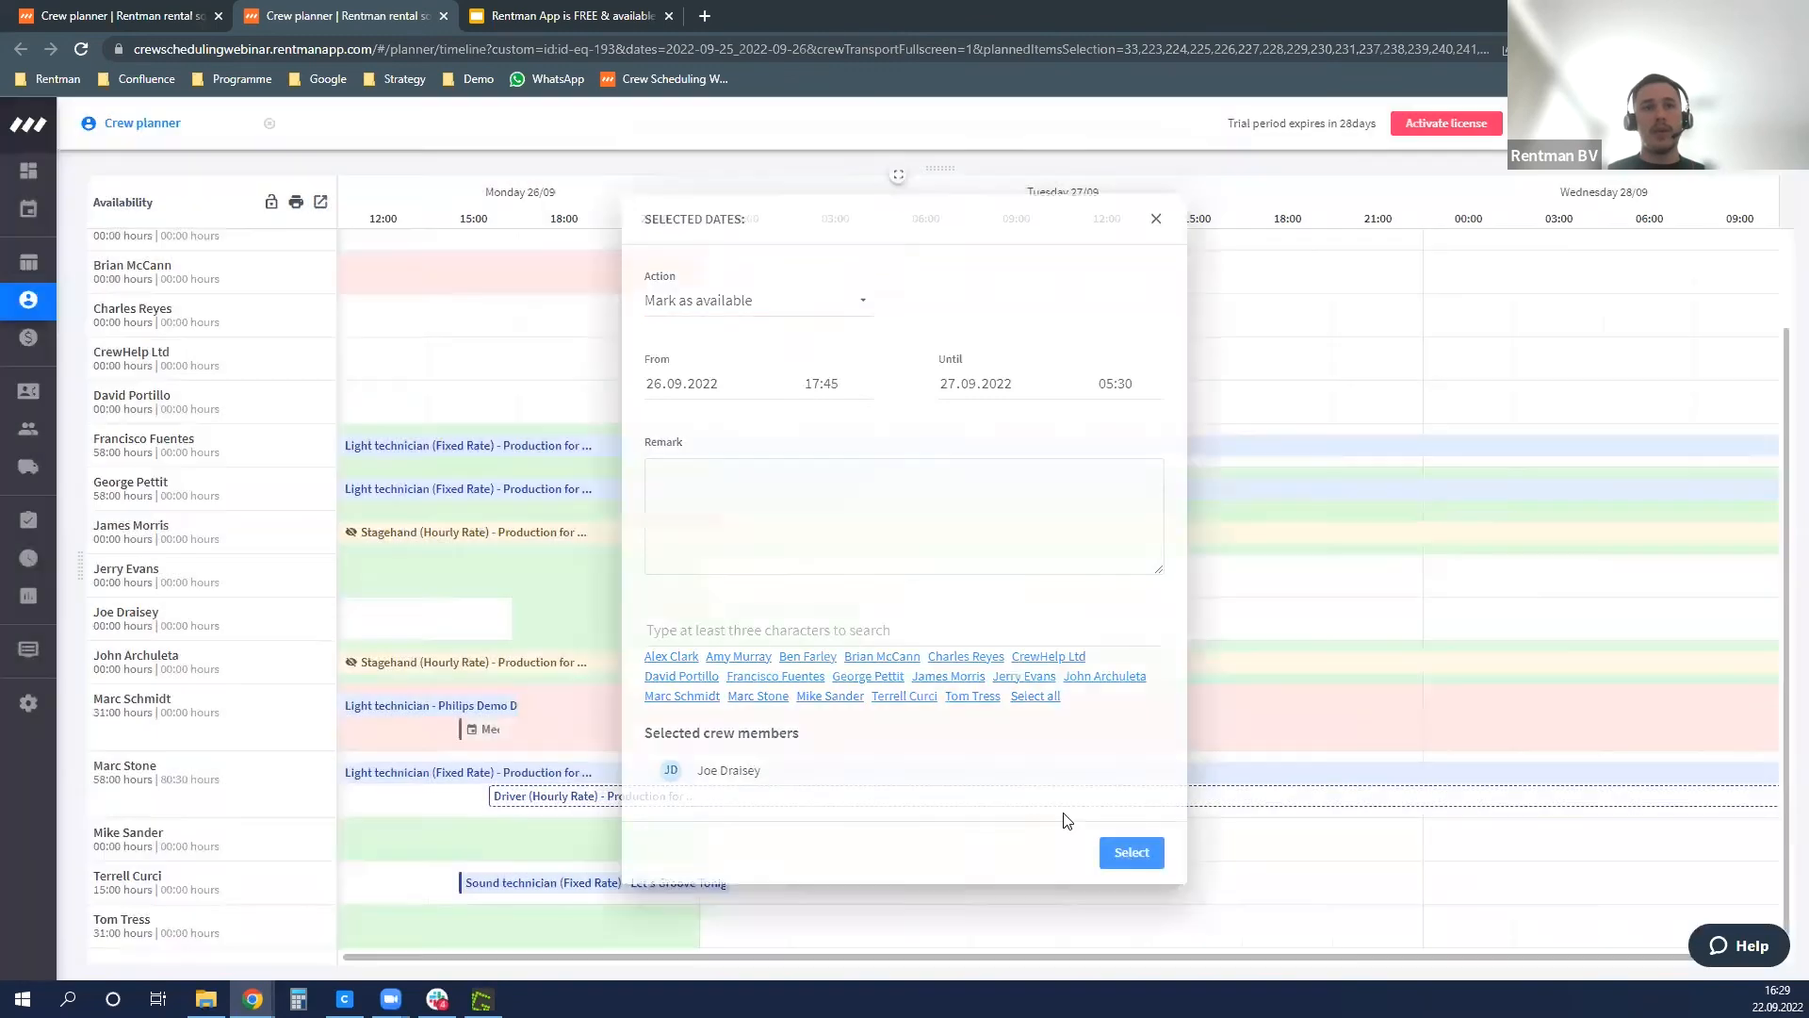
pyautogui.scroll(1, 565, 443)
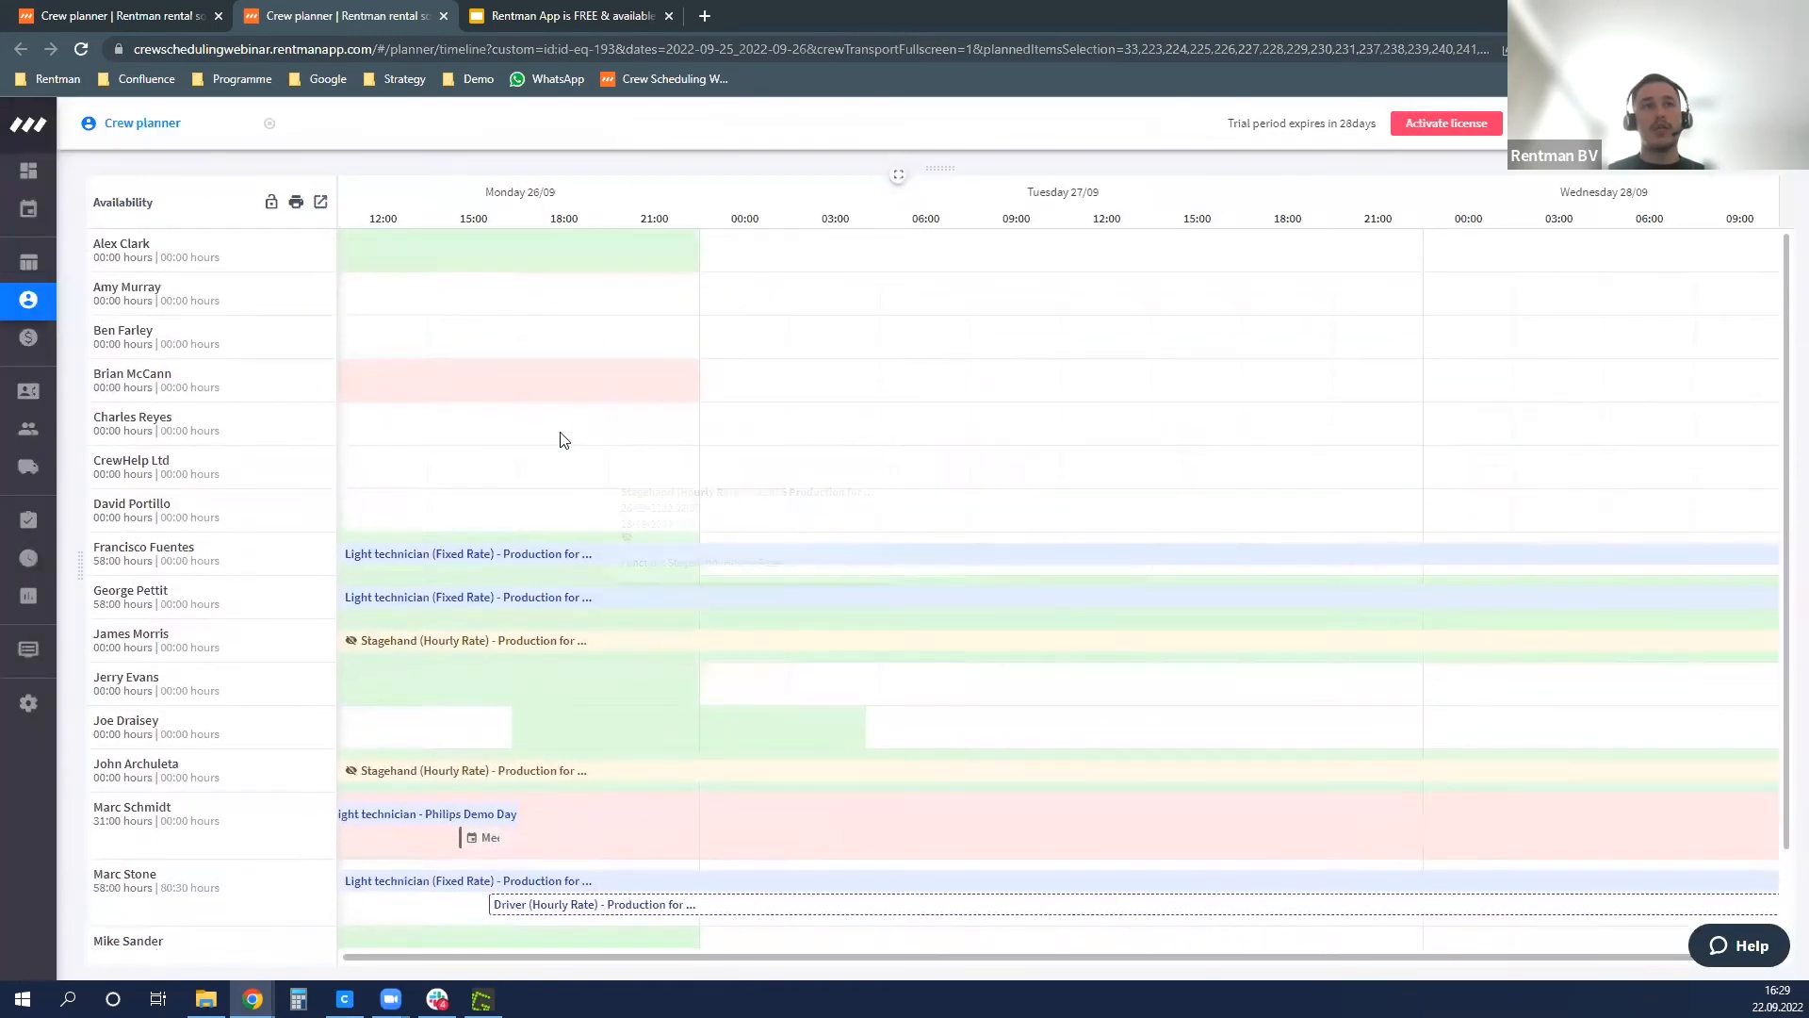
pyautogui.click(444, 16)
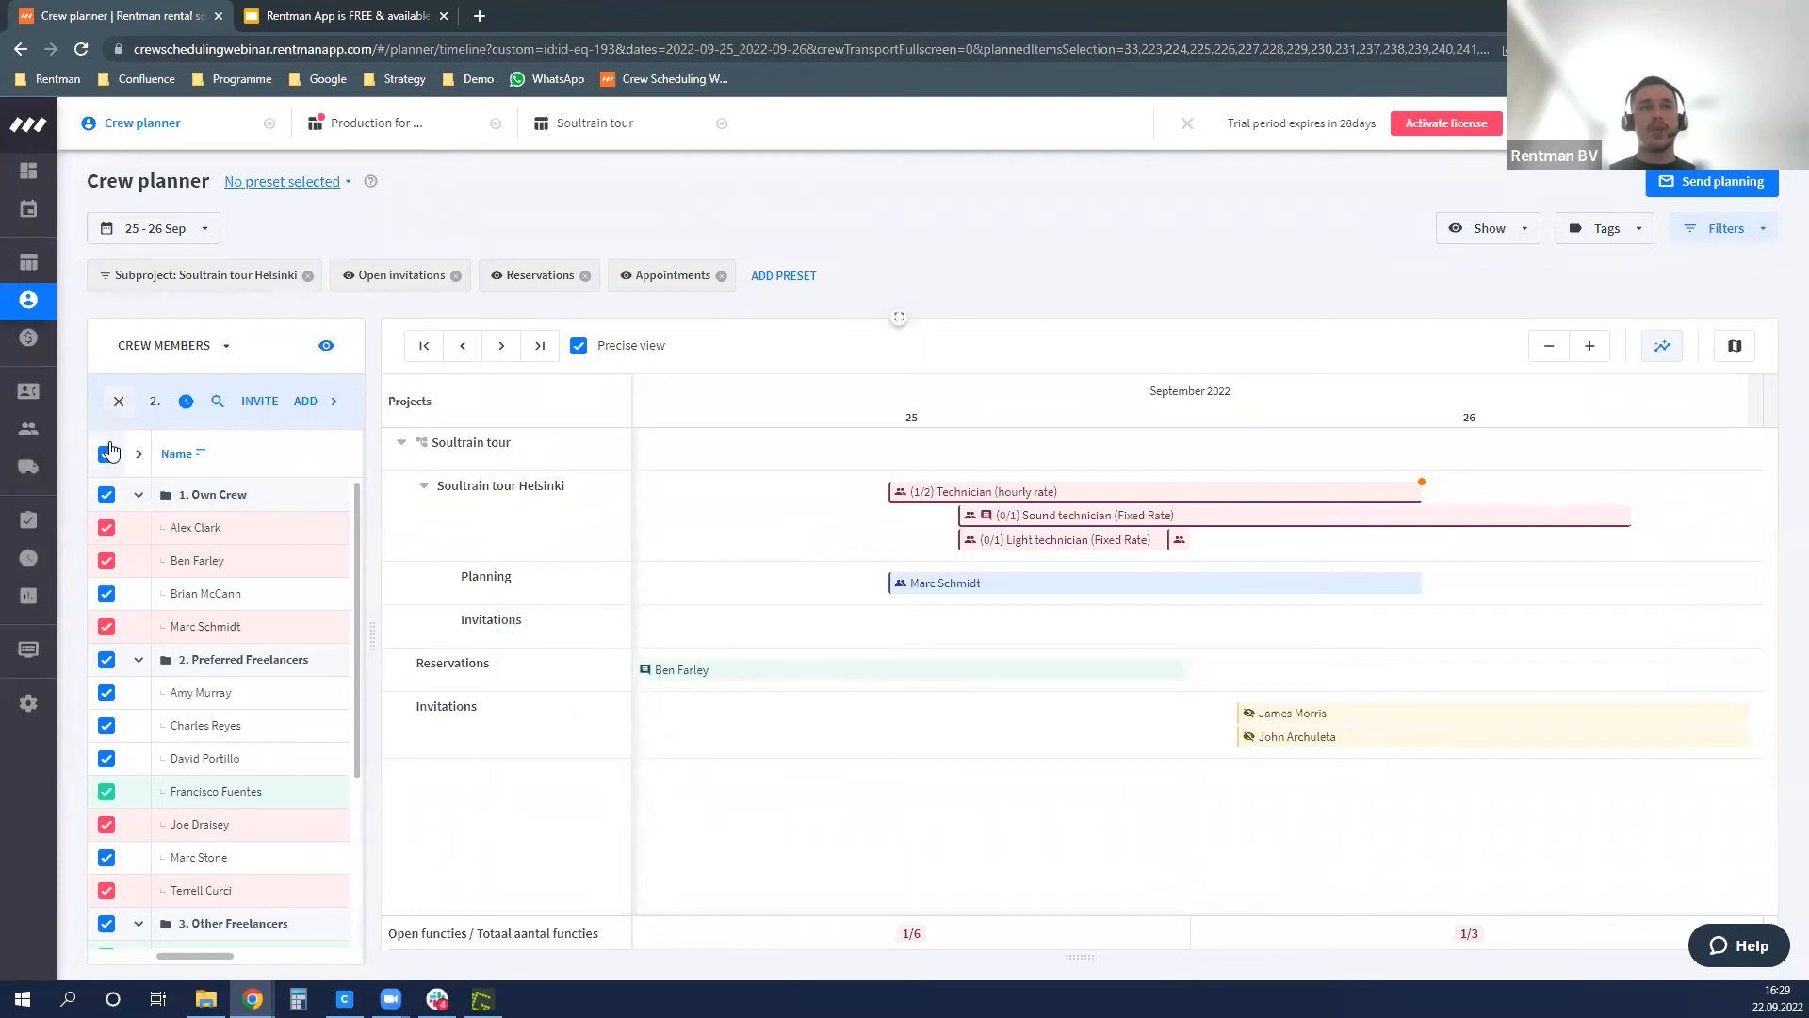
# - Edit the schedule of the crew member planned as Technician on Soultrain tour Helsinki and set Project leader to Yes
pyautogui.click(118, 402)
pyautogui.click(1008, 584)
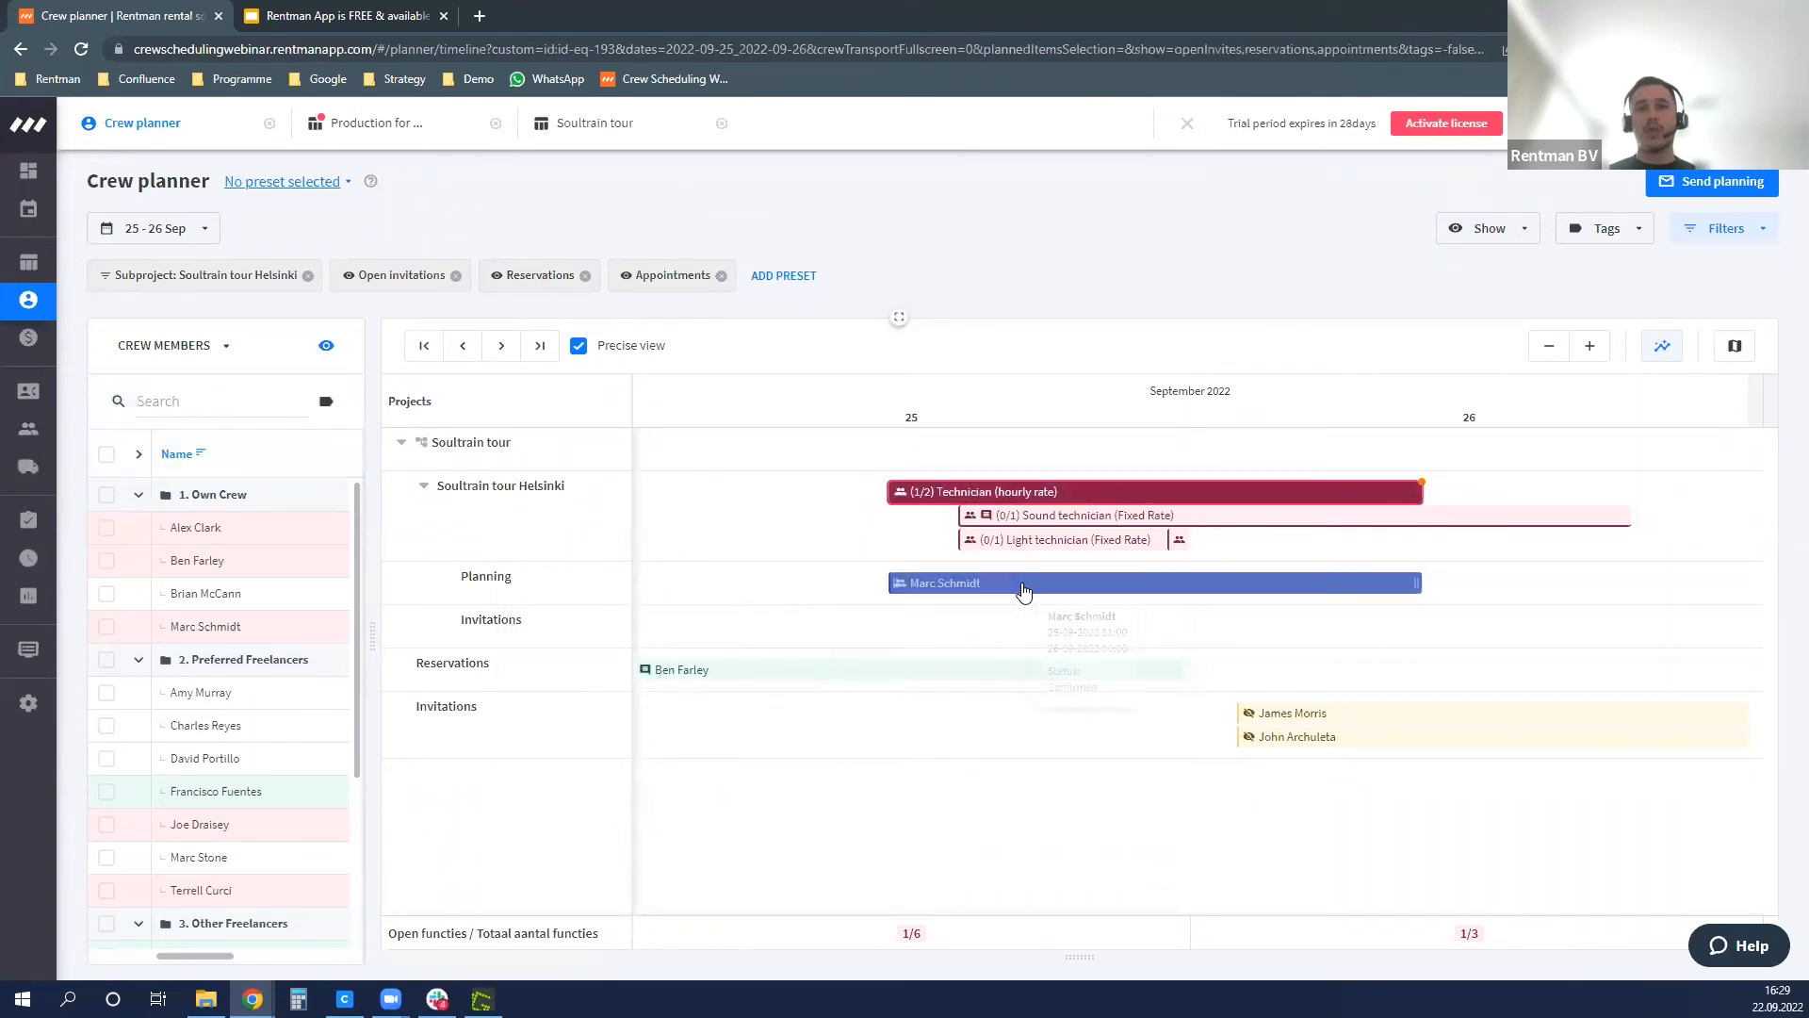
pyautogui.rightClick(1026, 591)
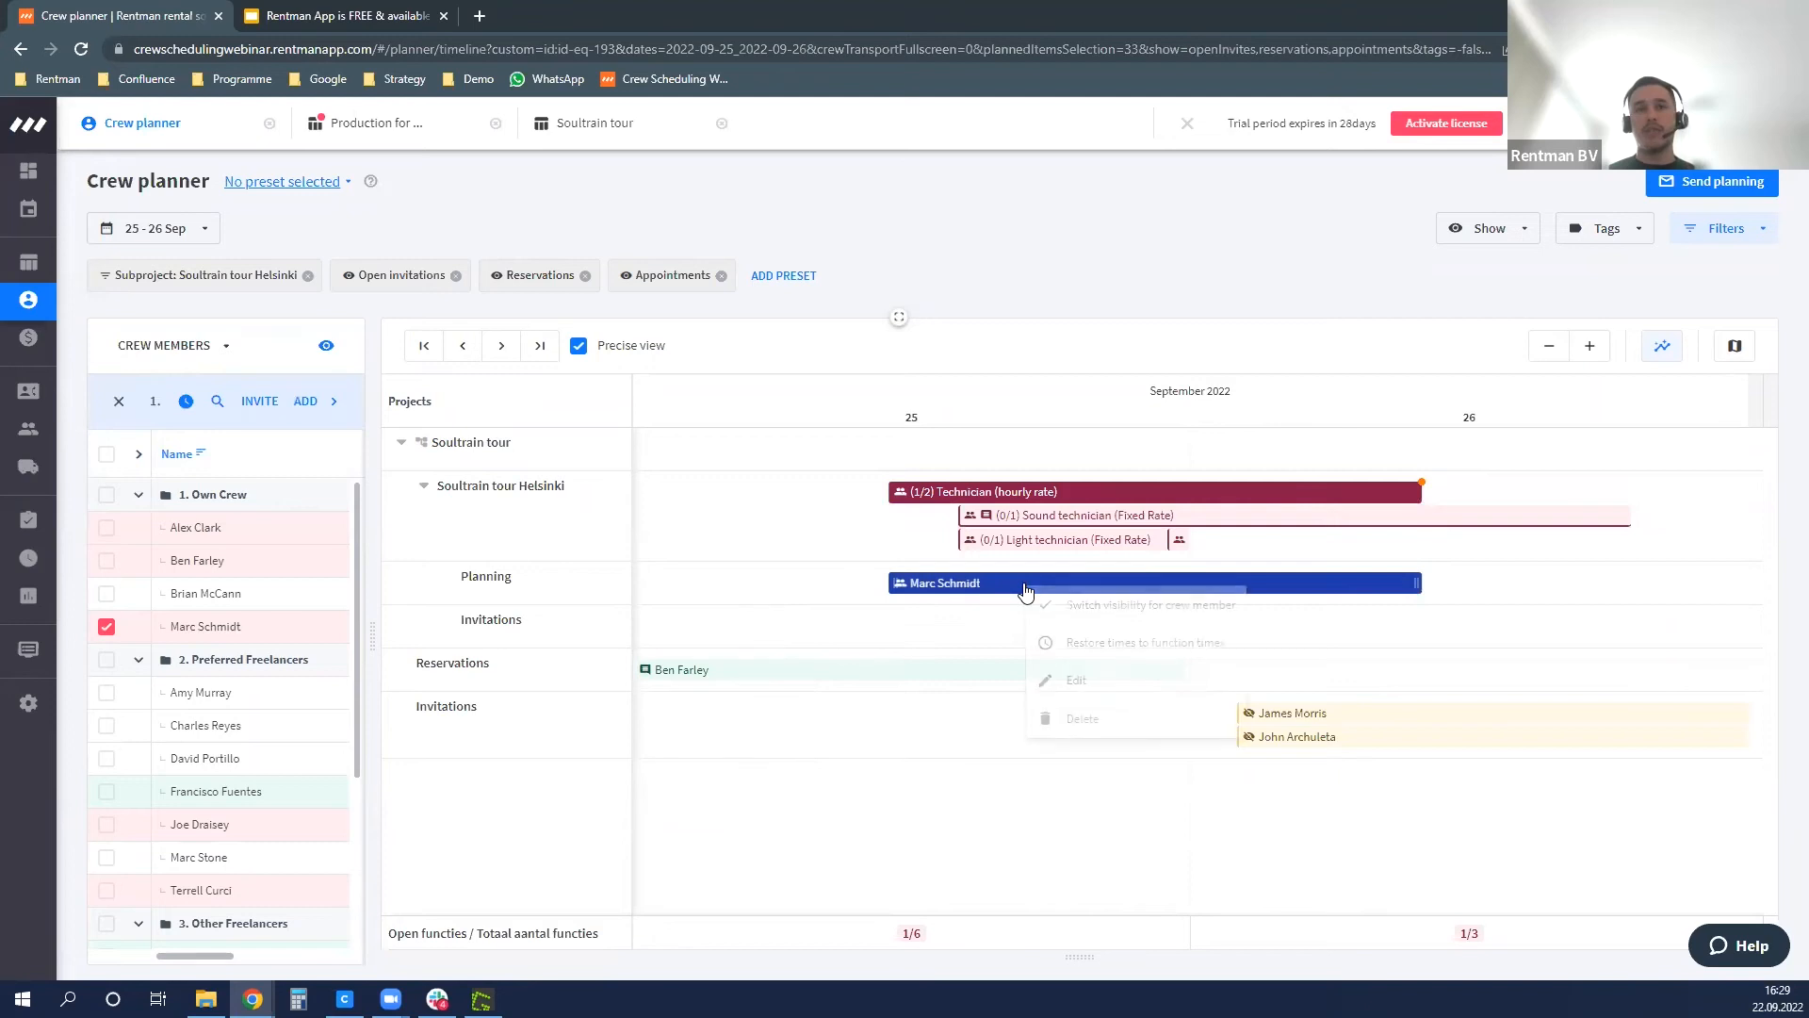
pyautogui.click(1079, 679)
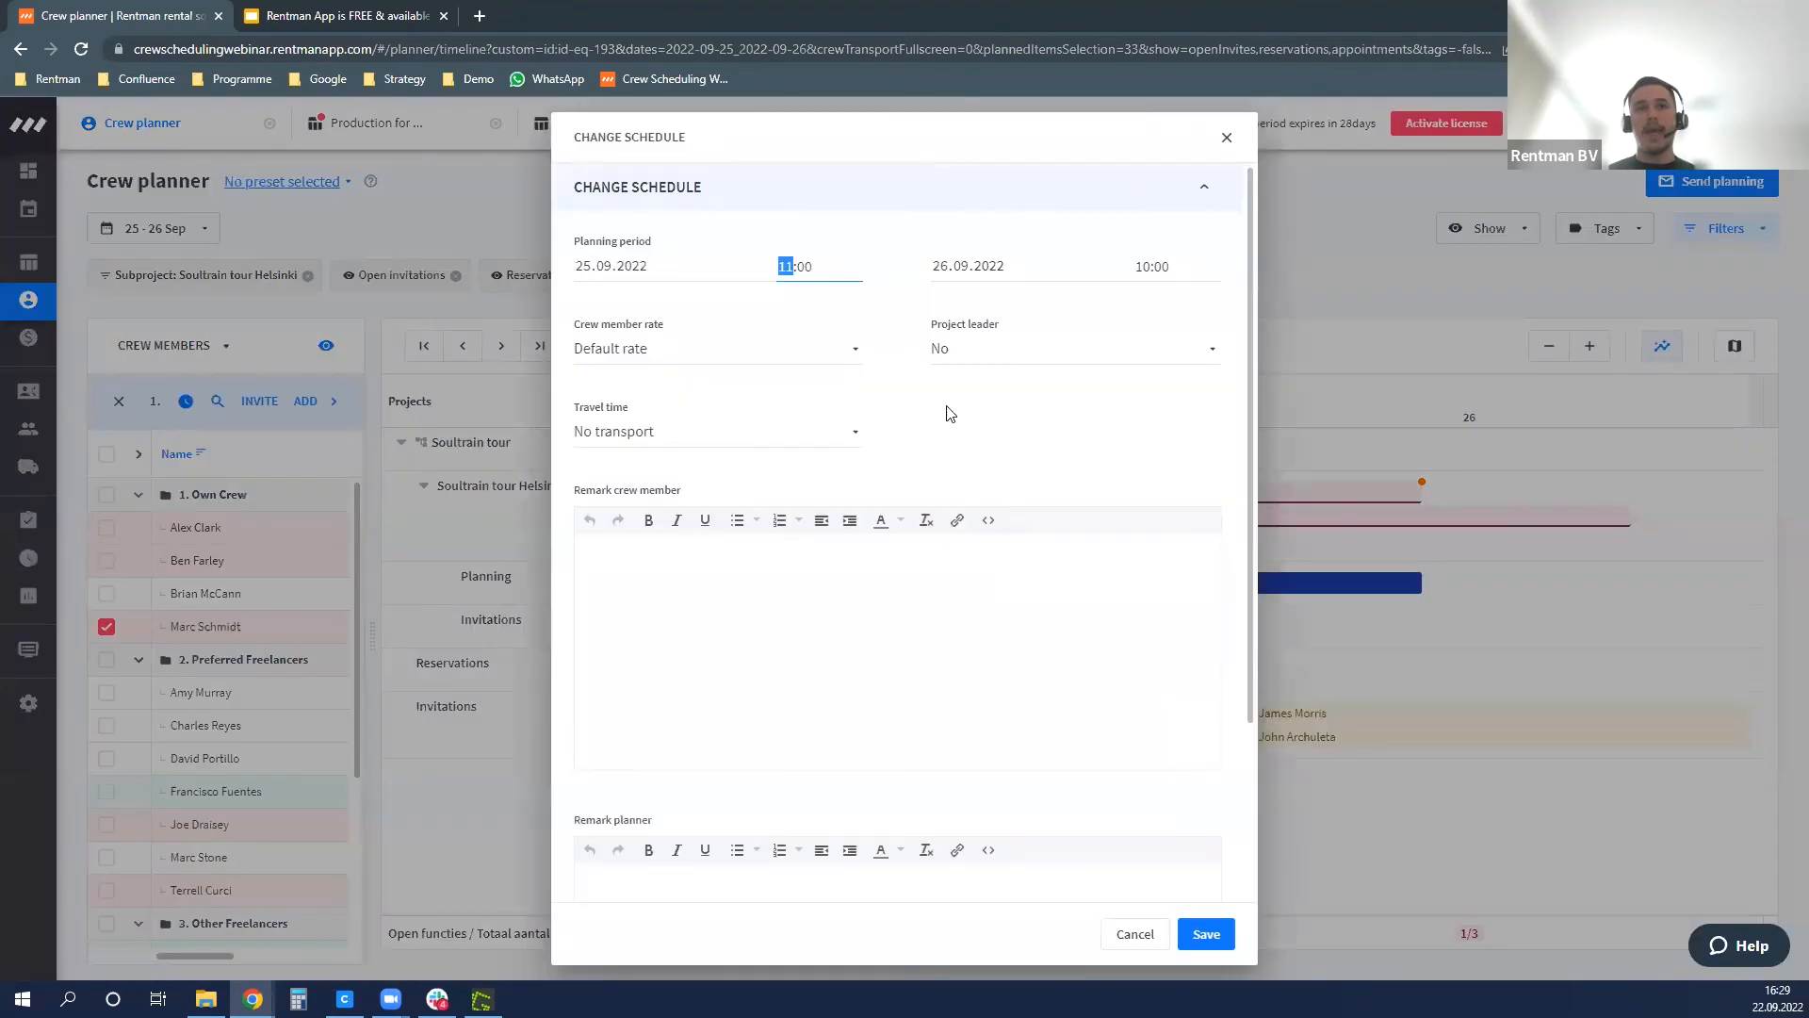
pyautogui.click(975, 351)
pyautogui.click(995, 400)
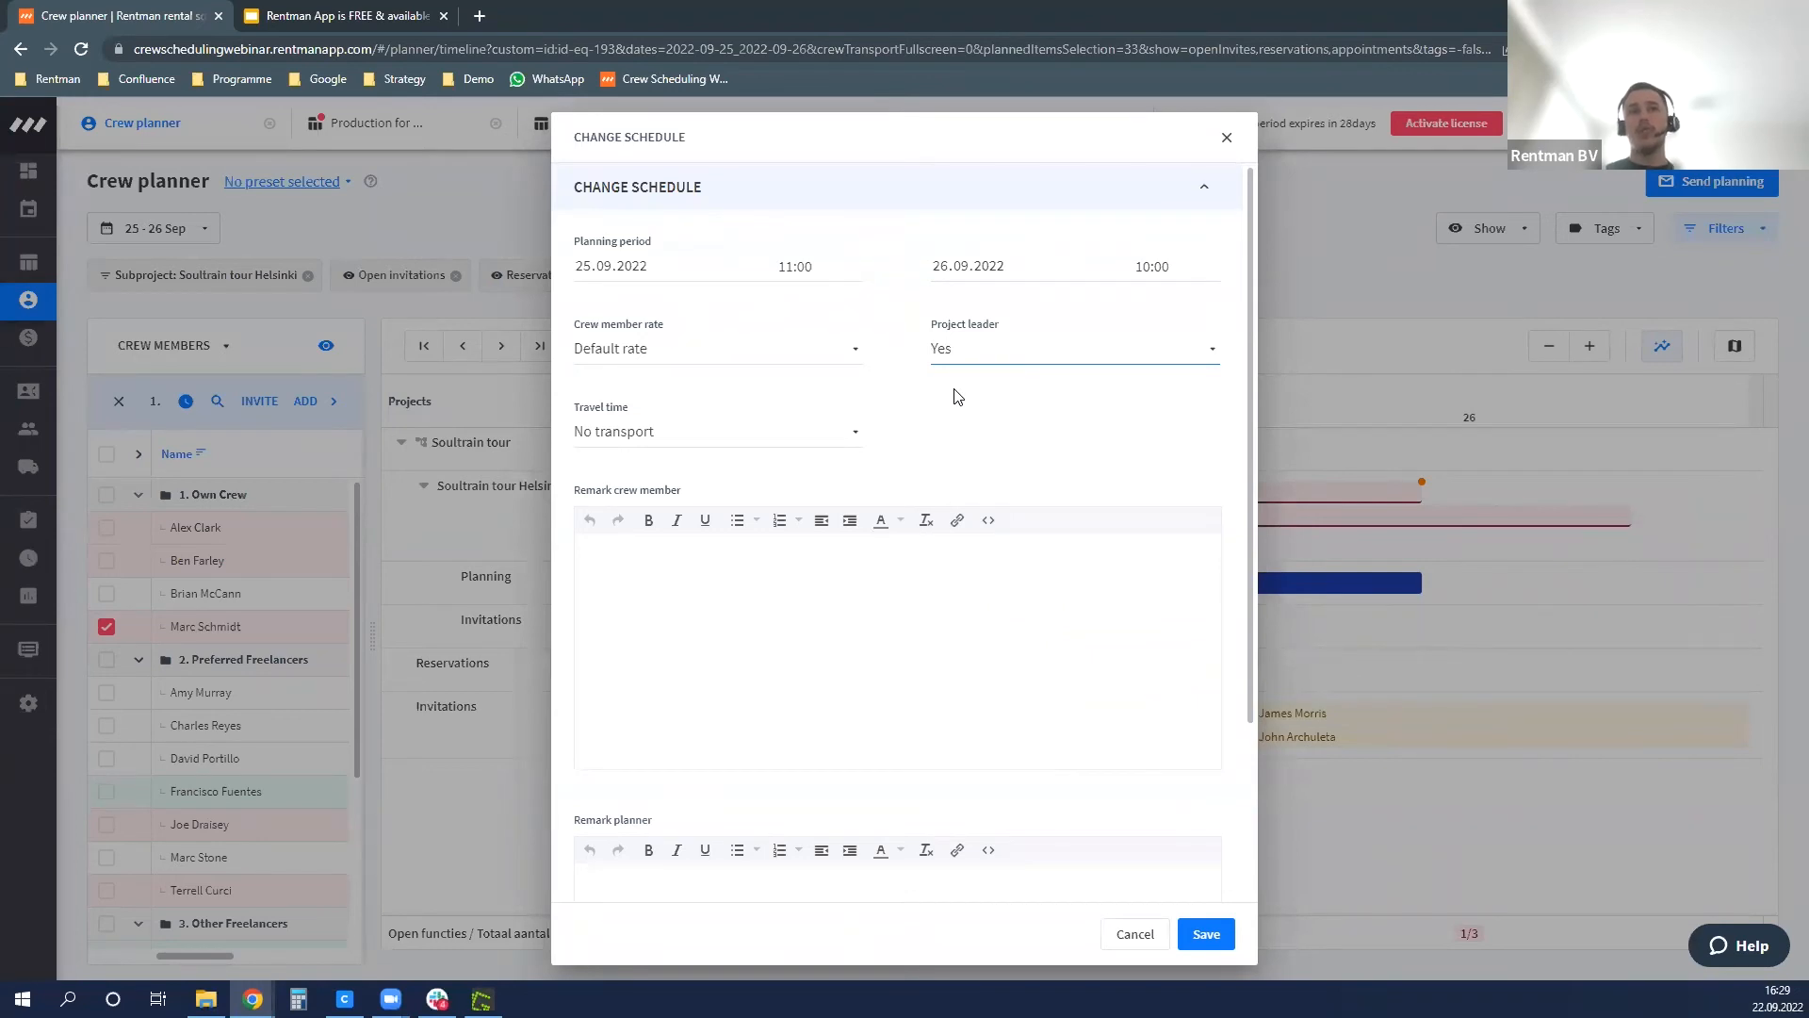
# - Keep the crew member rate at Default rate, set the travel time to Round trip, and save the schedule
pyautogui.click(763, 356)
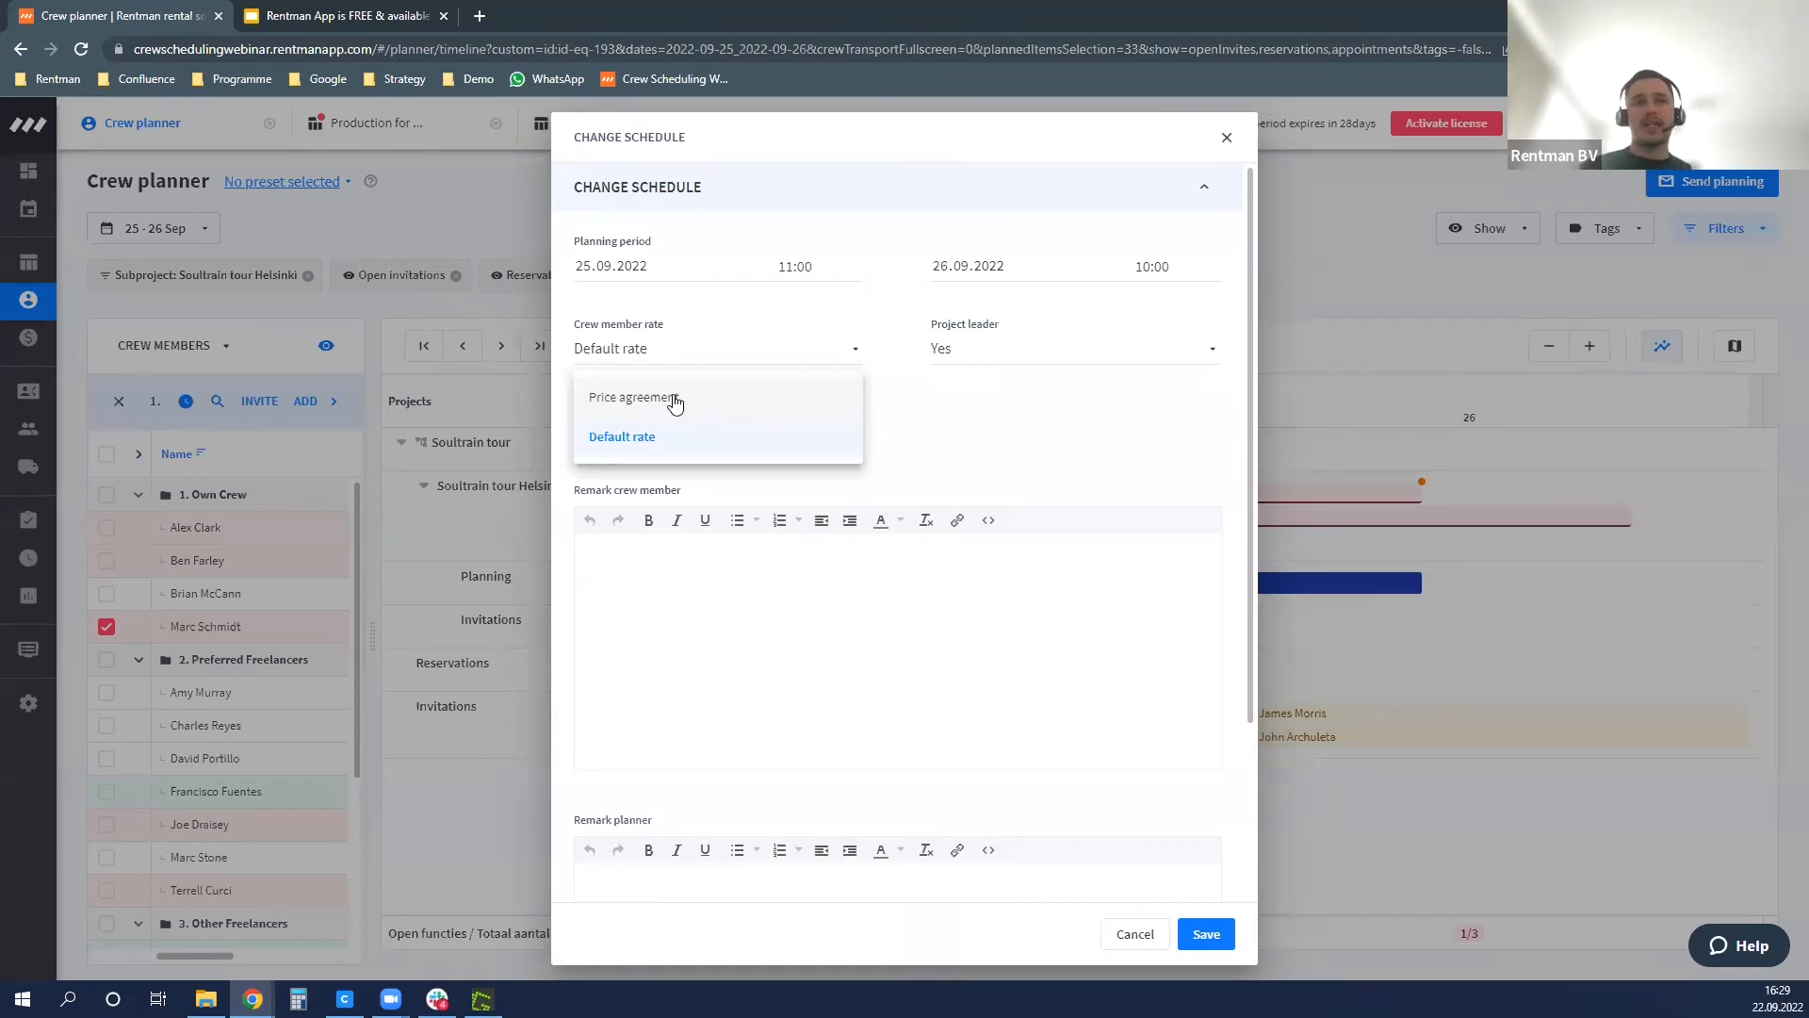
pyautogui.click(721, 437)
pyautogui.click(779, 439)
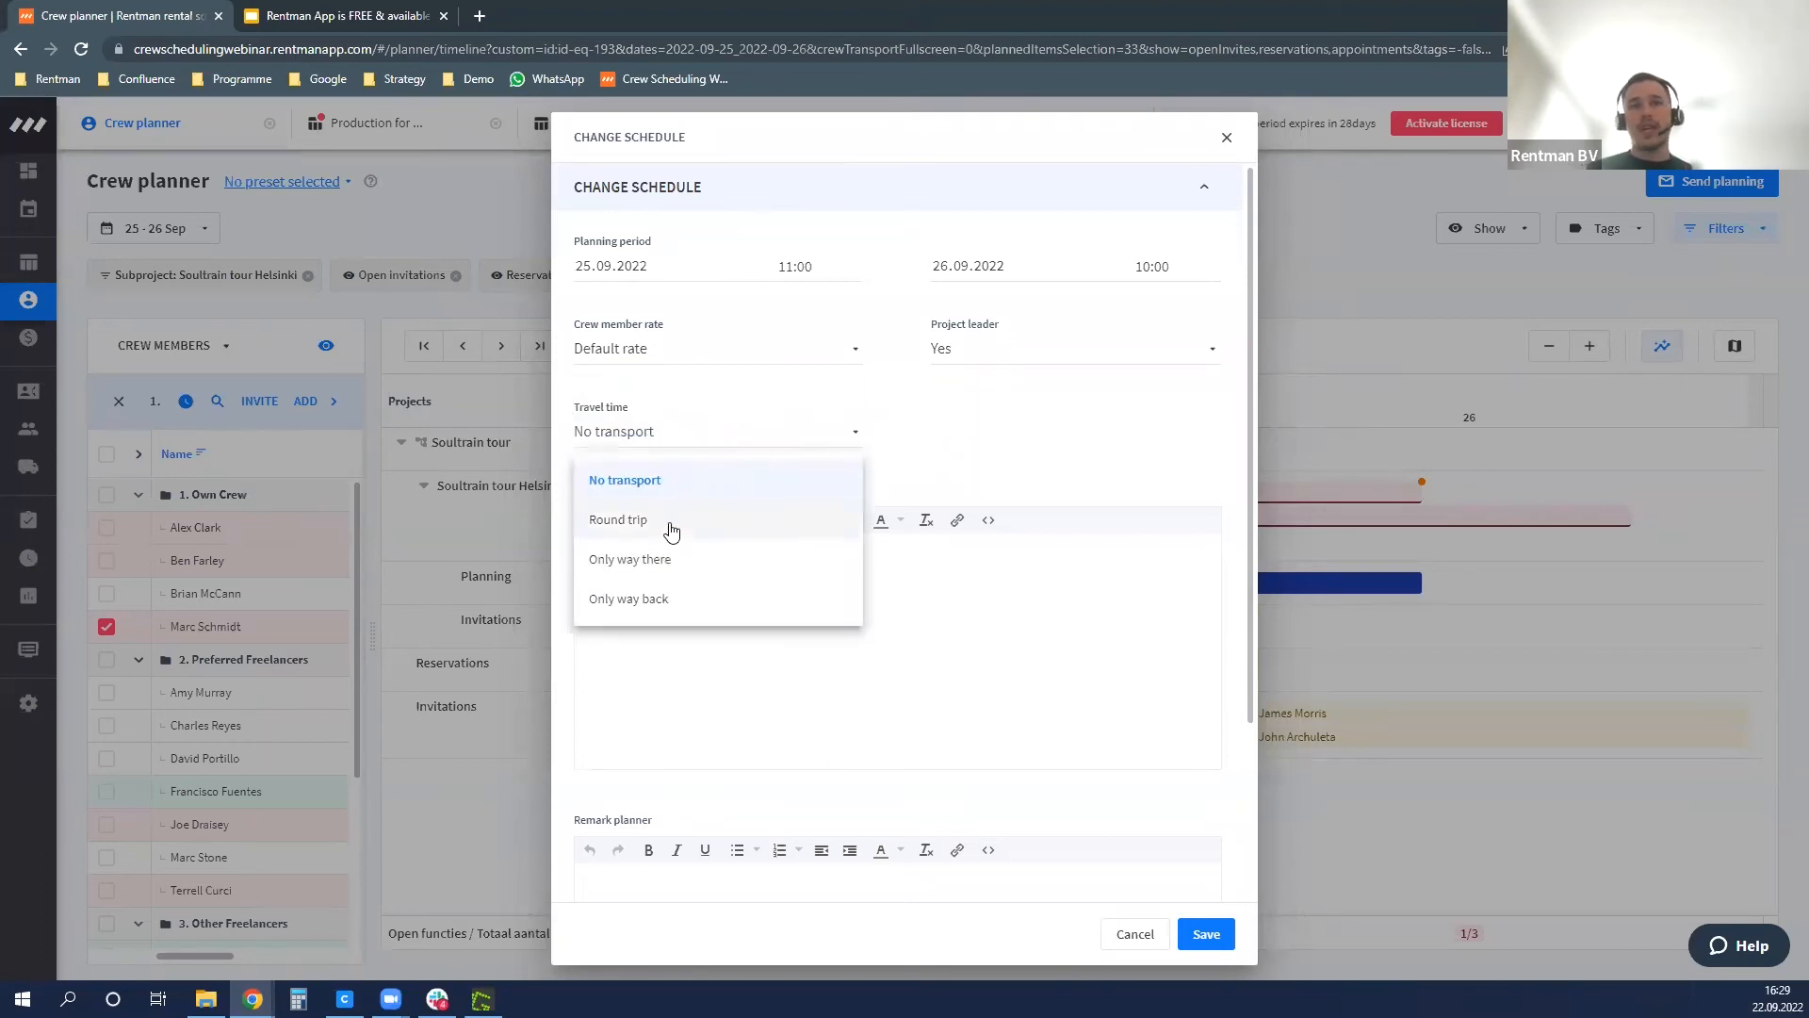
pyautogui.click(639, 523)
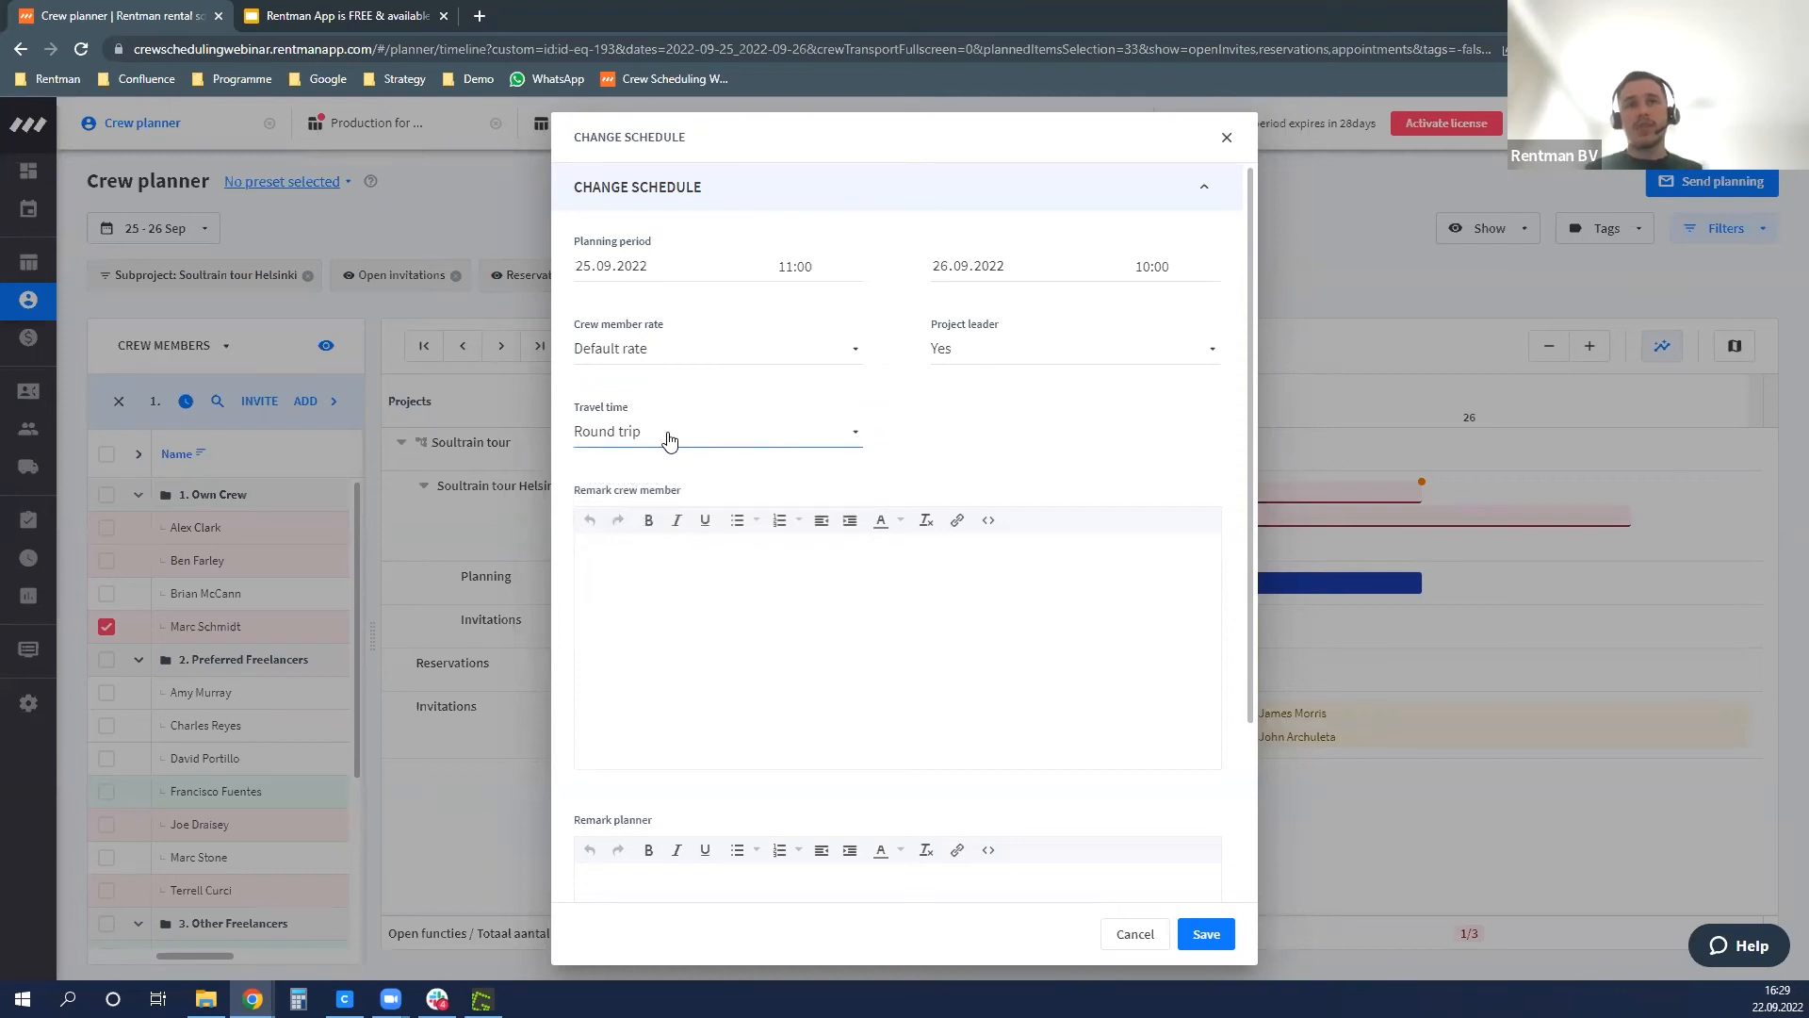
pyautogui.scroll(-2, 745, 603)
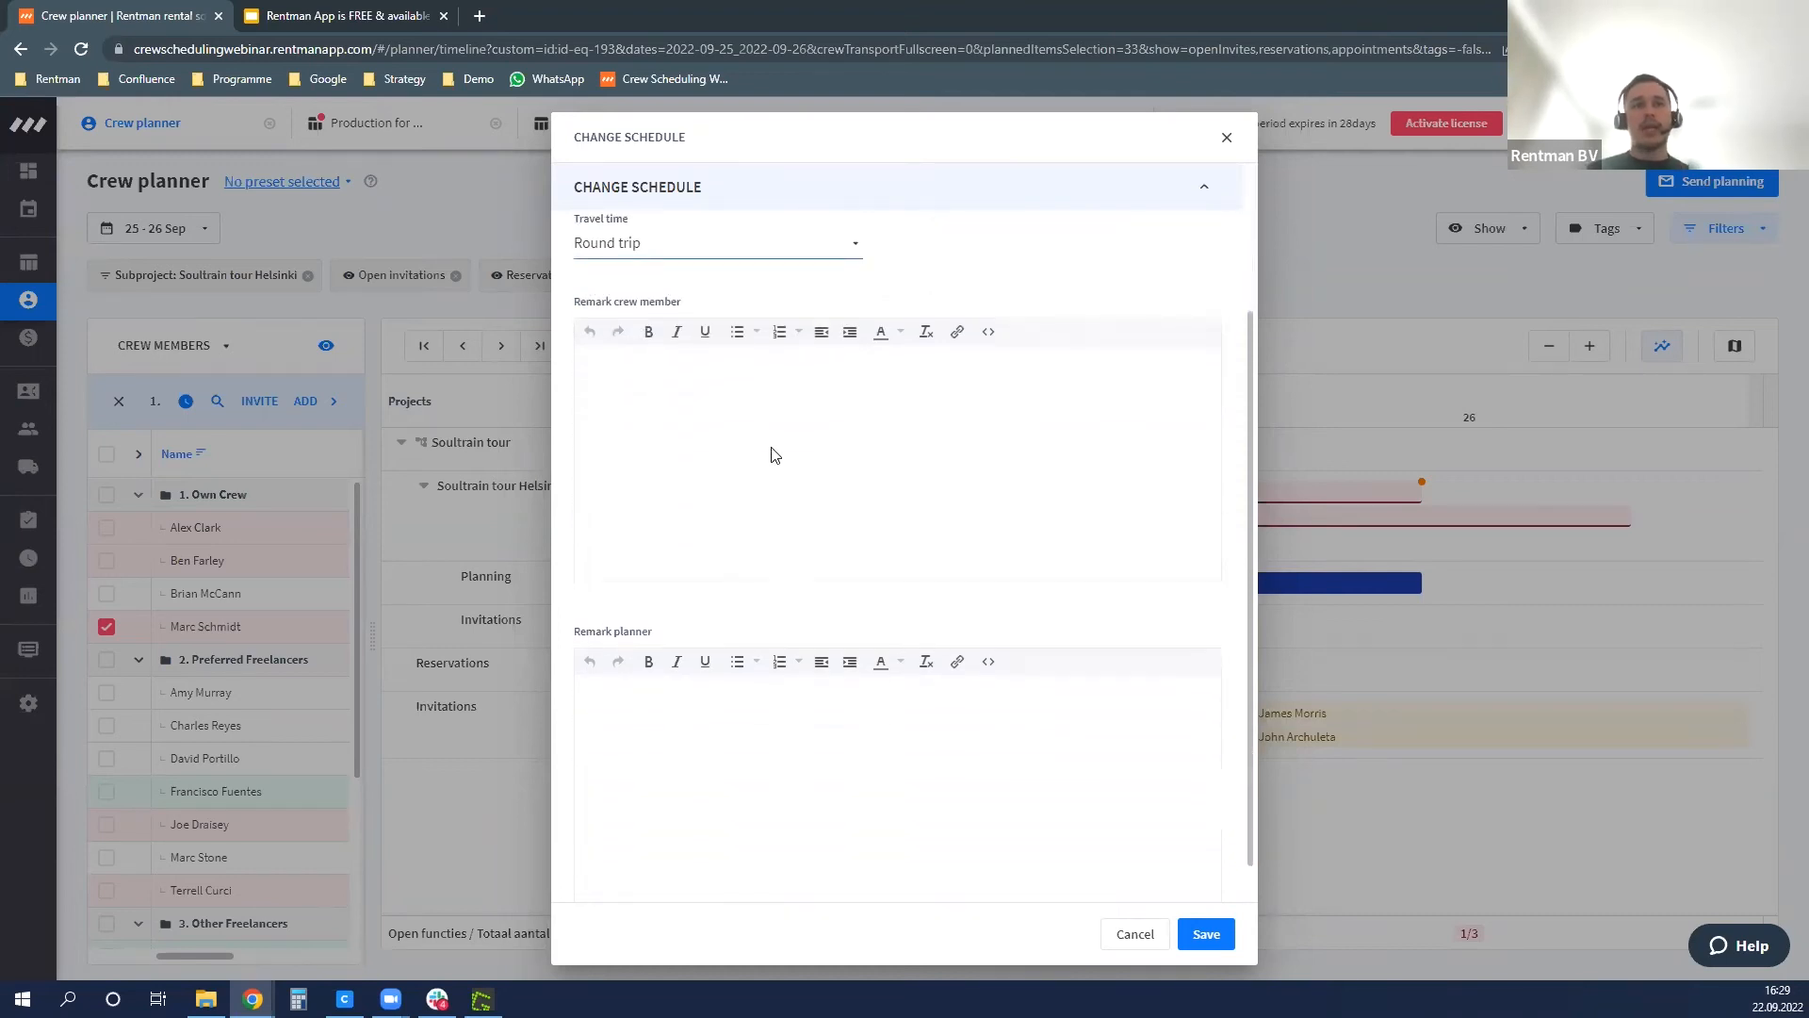
pyautogui.click(1205, 934)
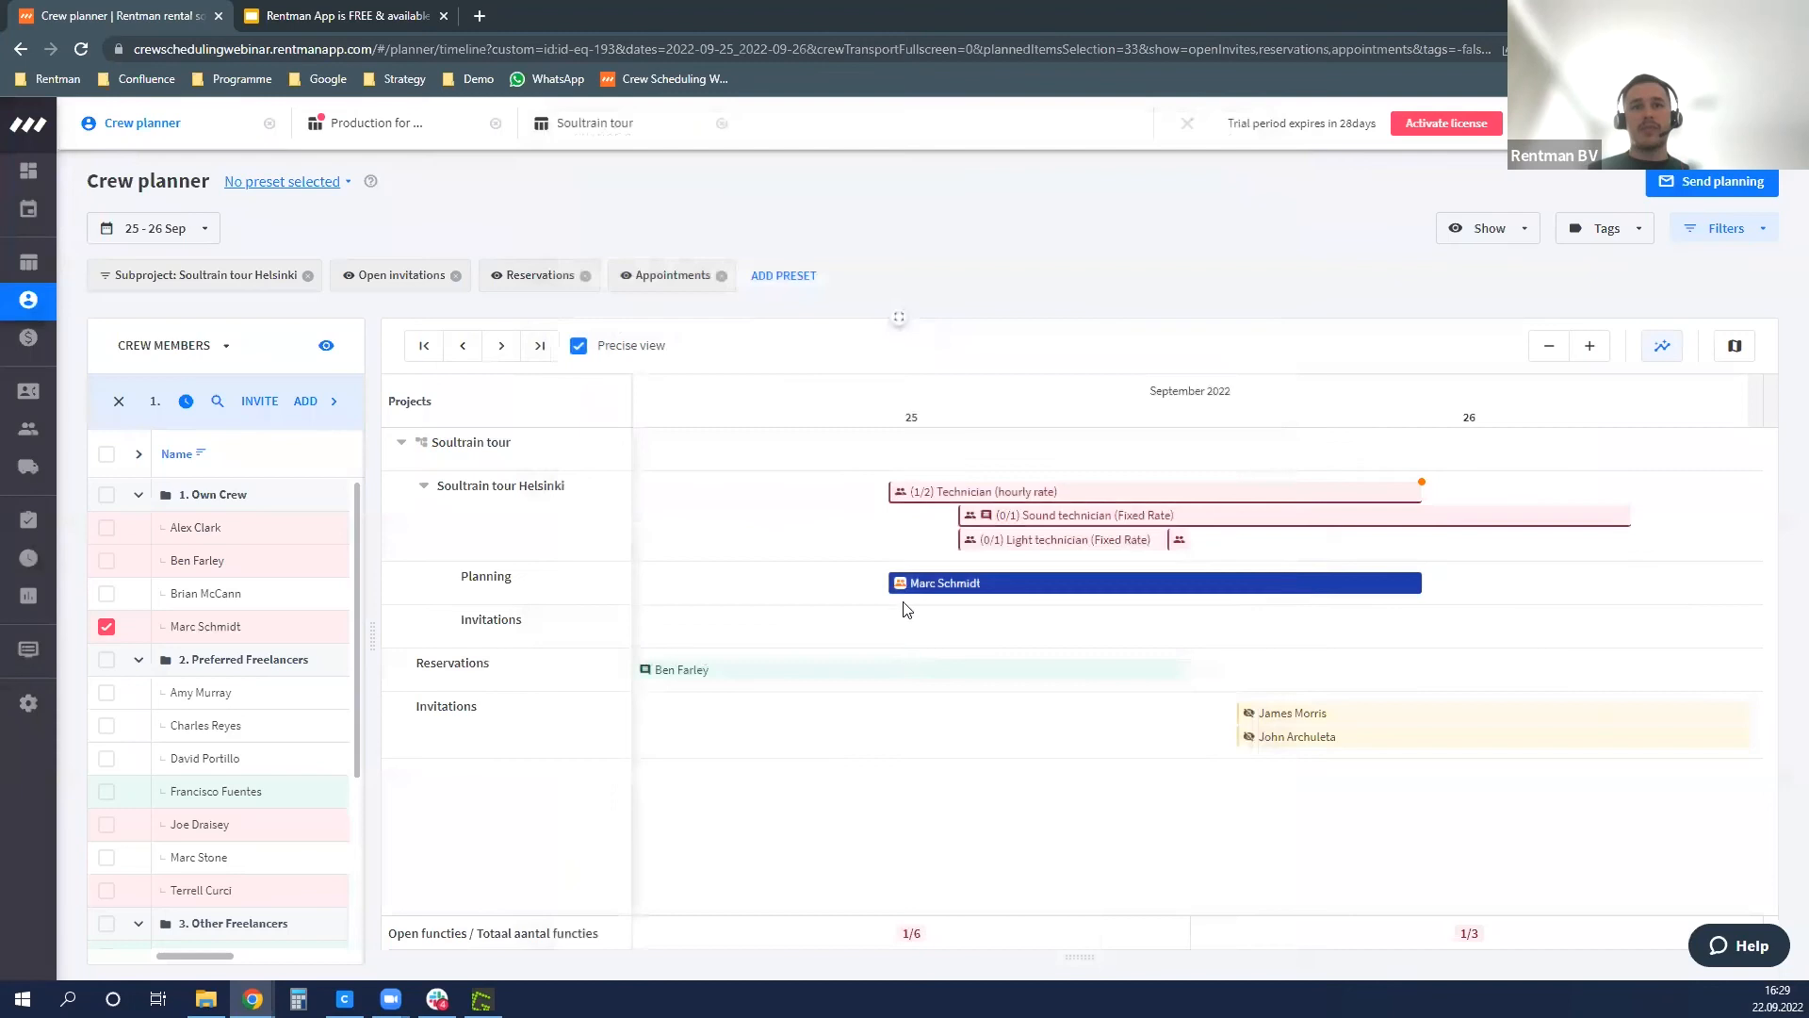
pyautogui.moveTo(900, 586)
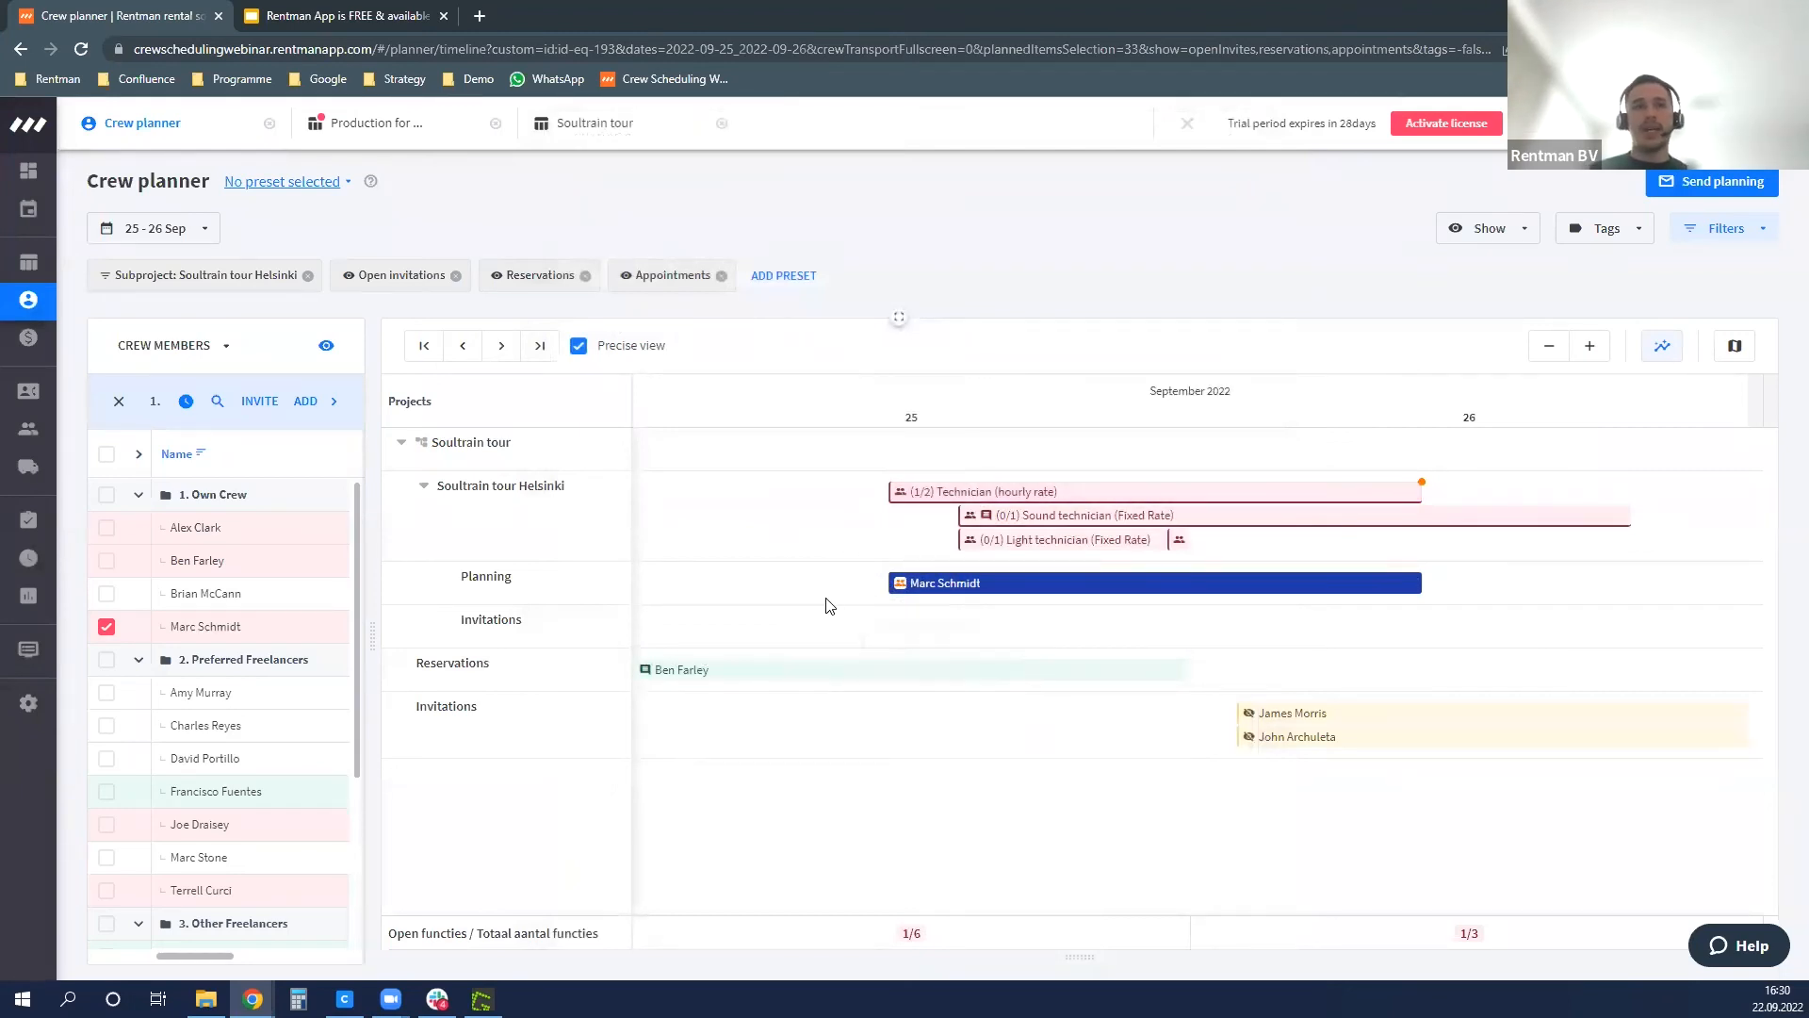
# - Review the financial overview of the production project, comparing estimated, planned and actual costs
pyautogui.click(420, 129)
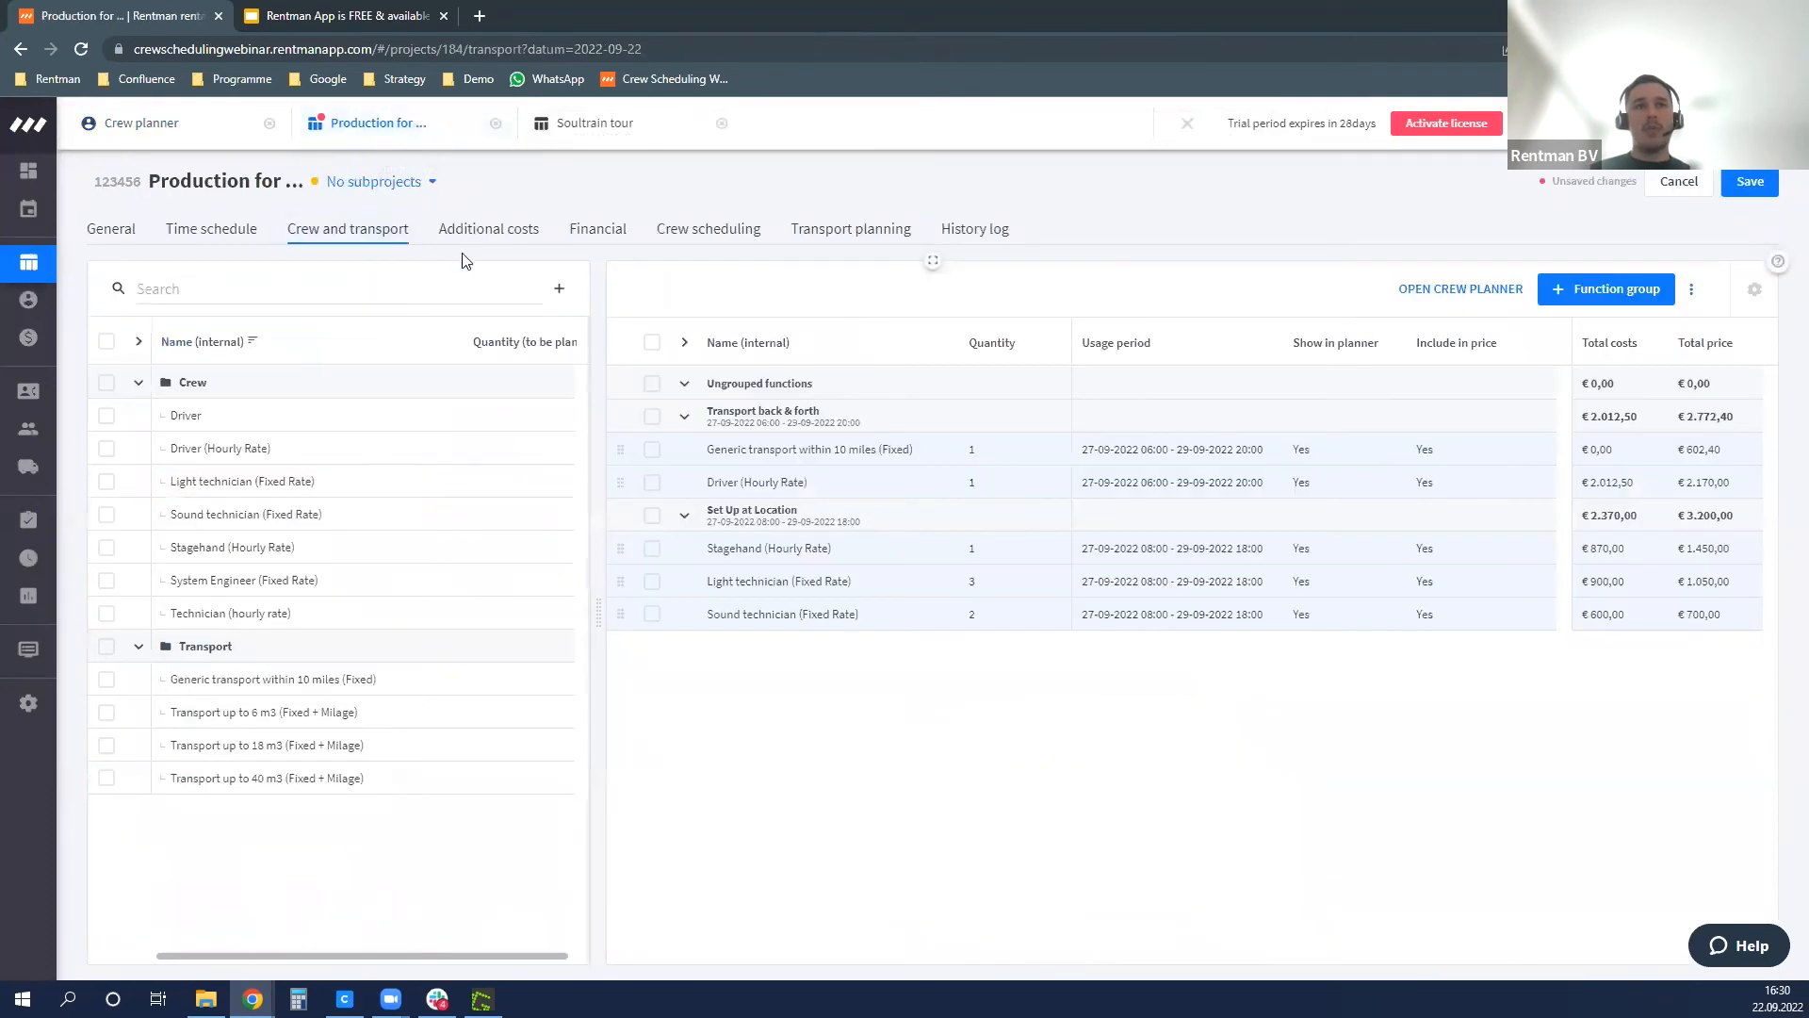
pyautogui.click(595, 232)
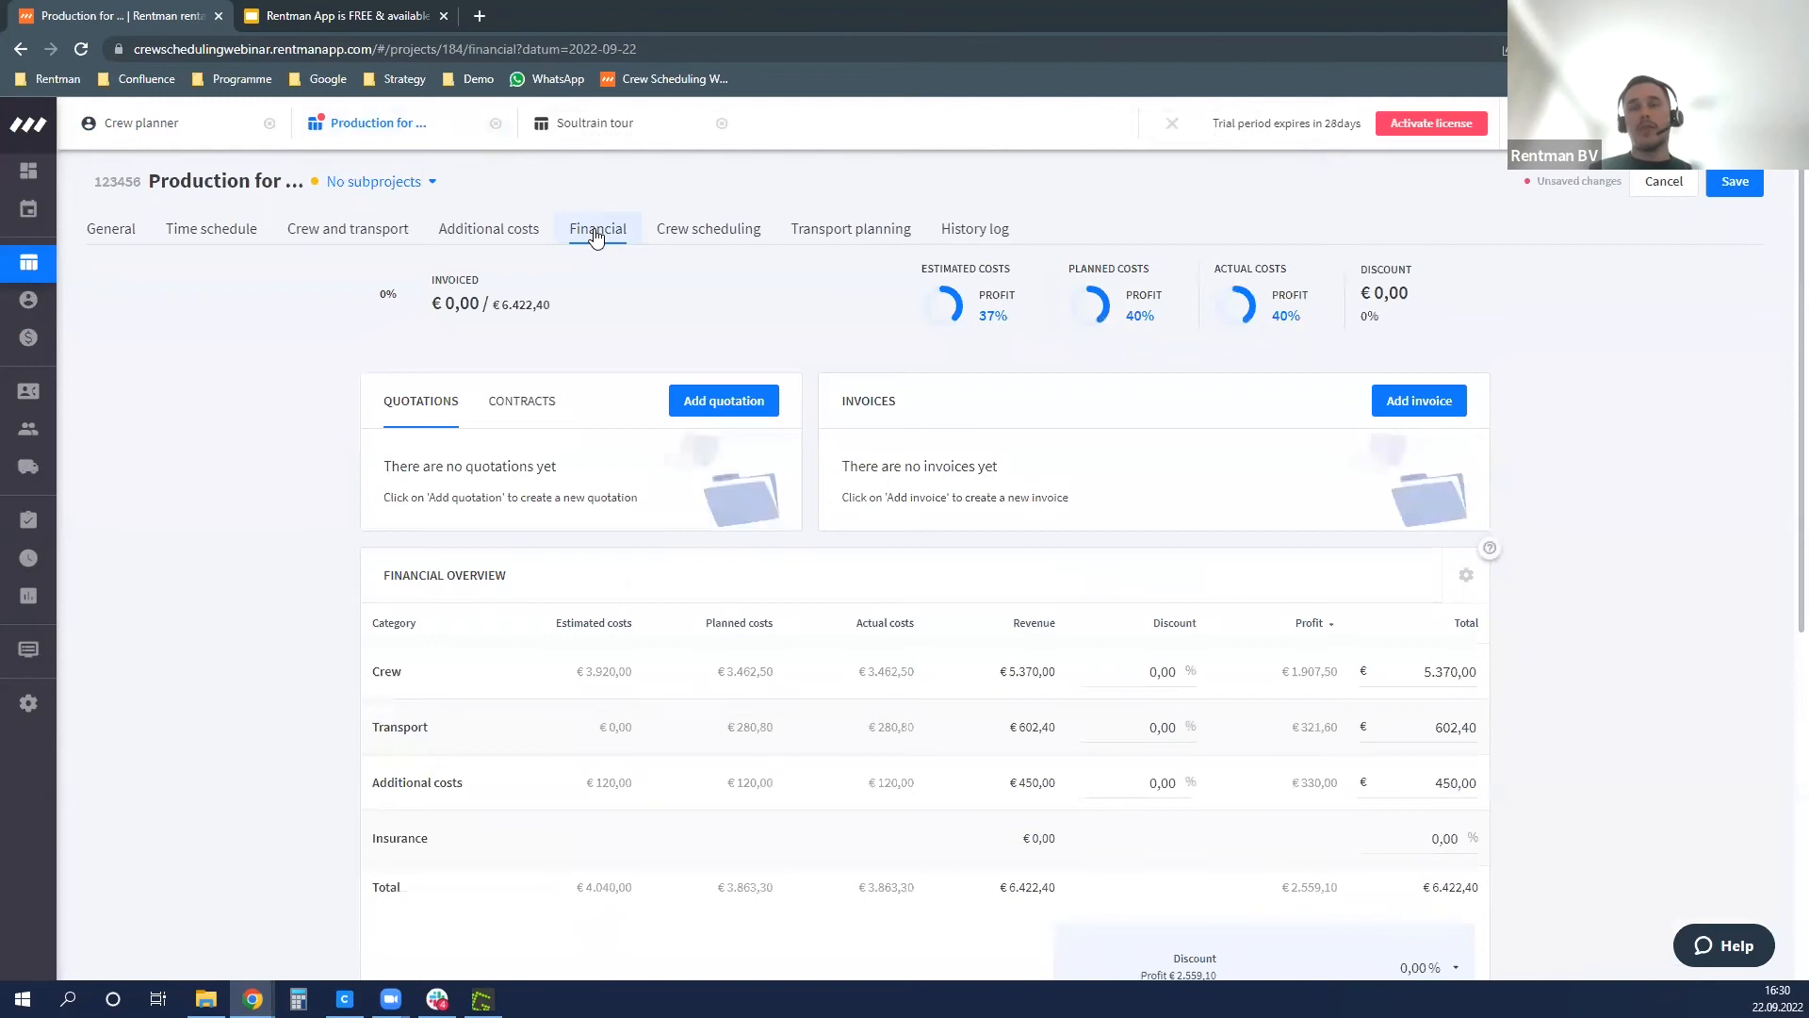
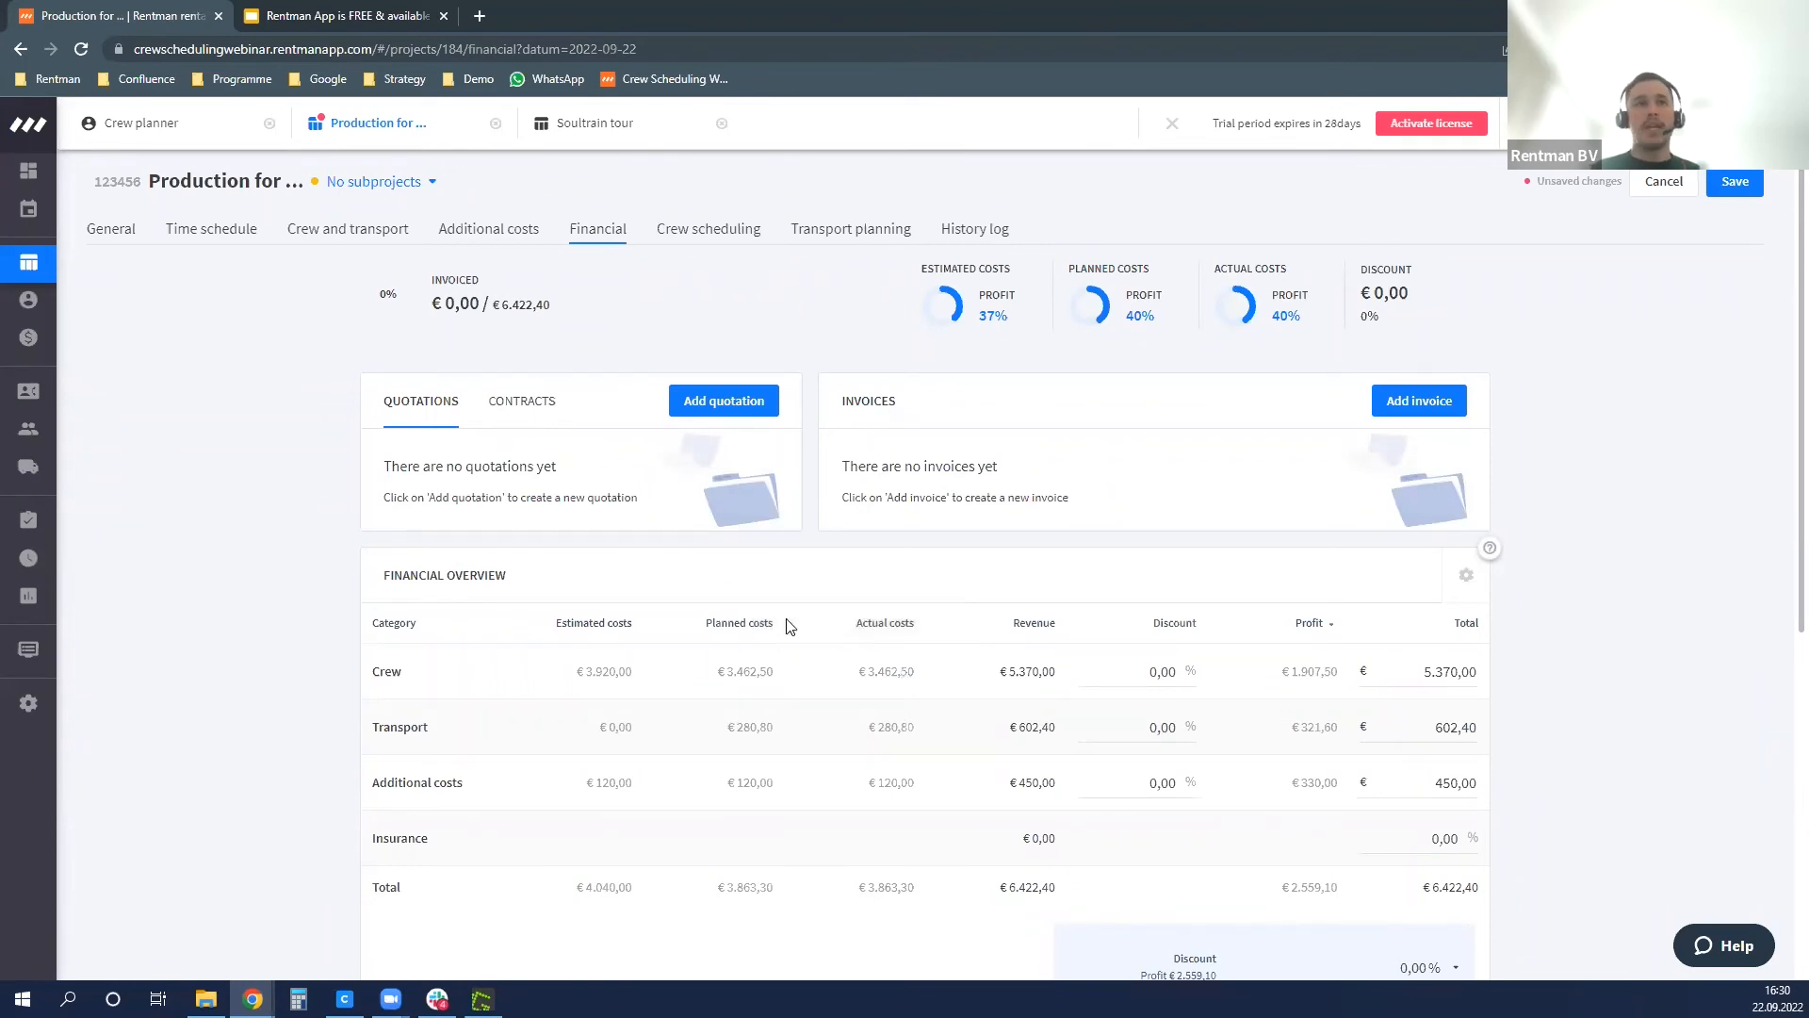
# - Switch to the Google Slides presentation and view both slides about the Rentman app in full screen
pyautogui.click(306, 13)
pyautogui.click(169, 247)
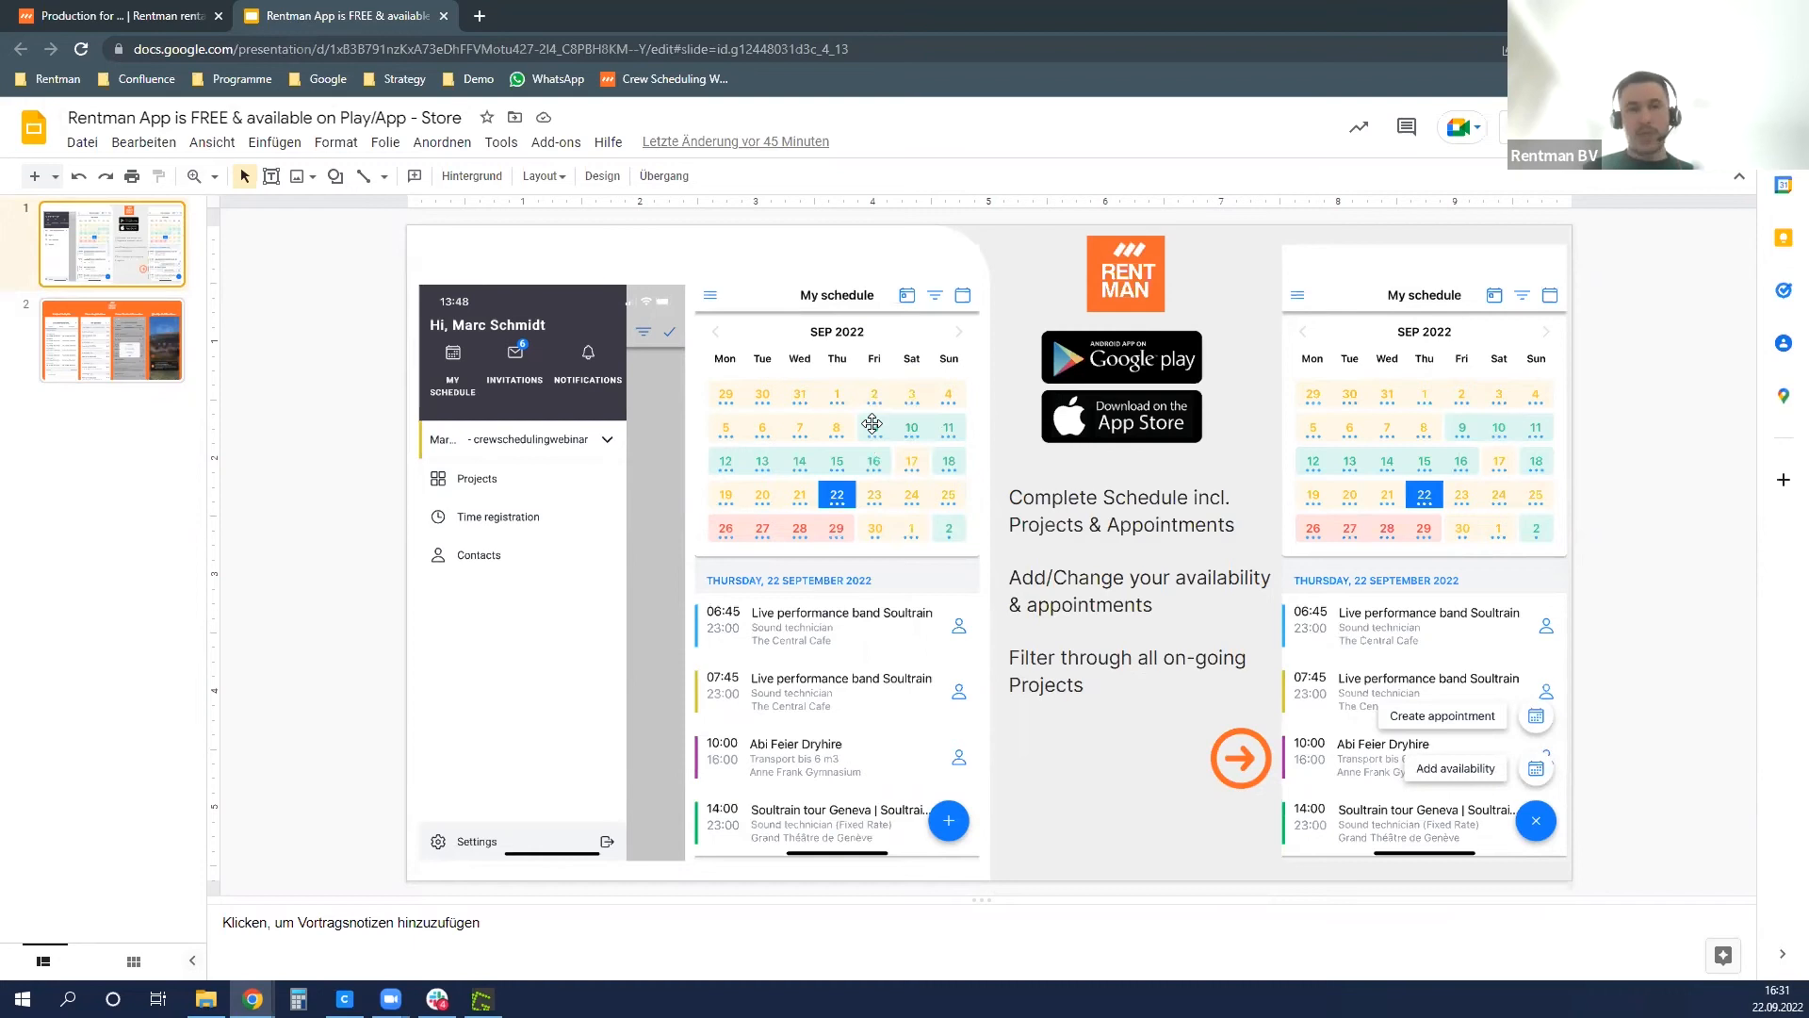
pyautogui.press('F11')
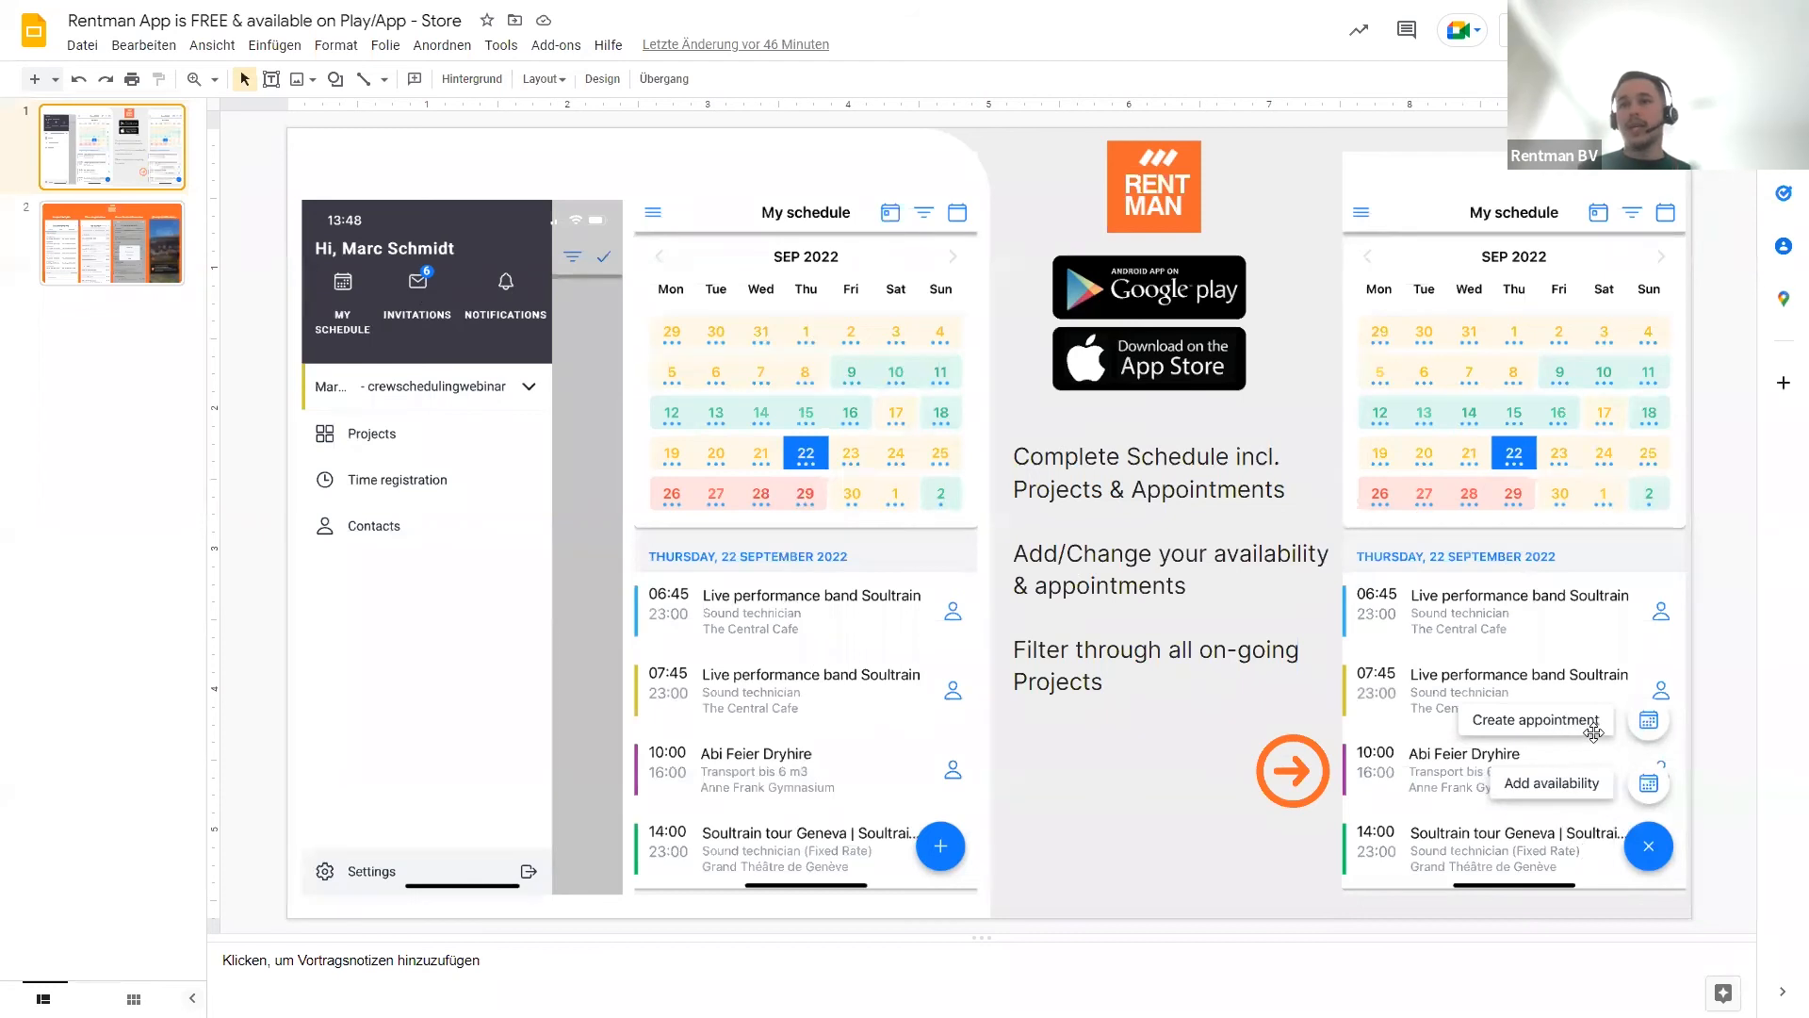
pyautogui.click(133, 256)
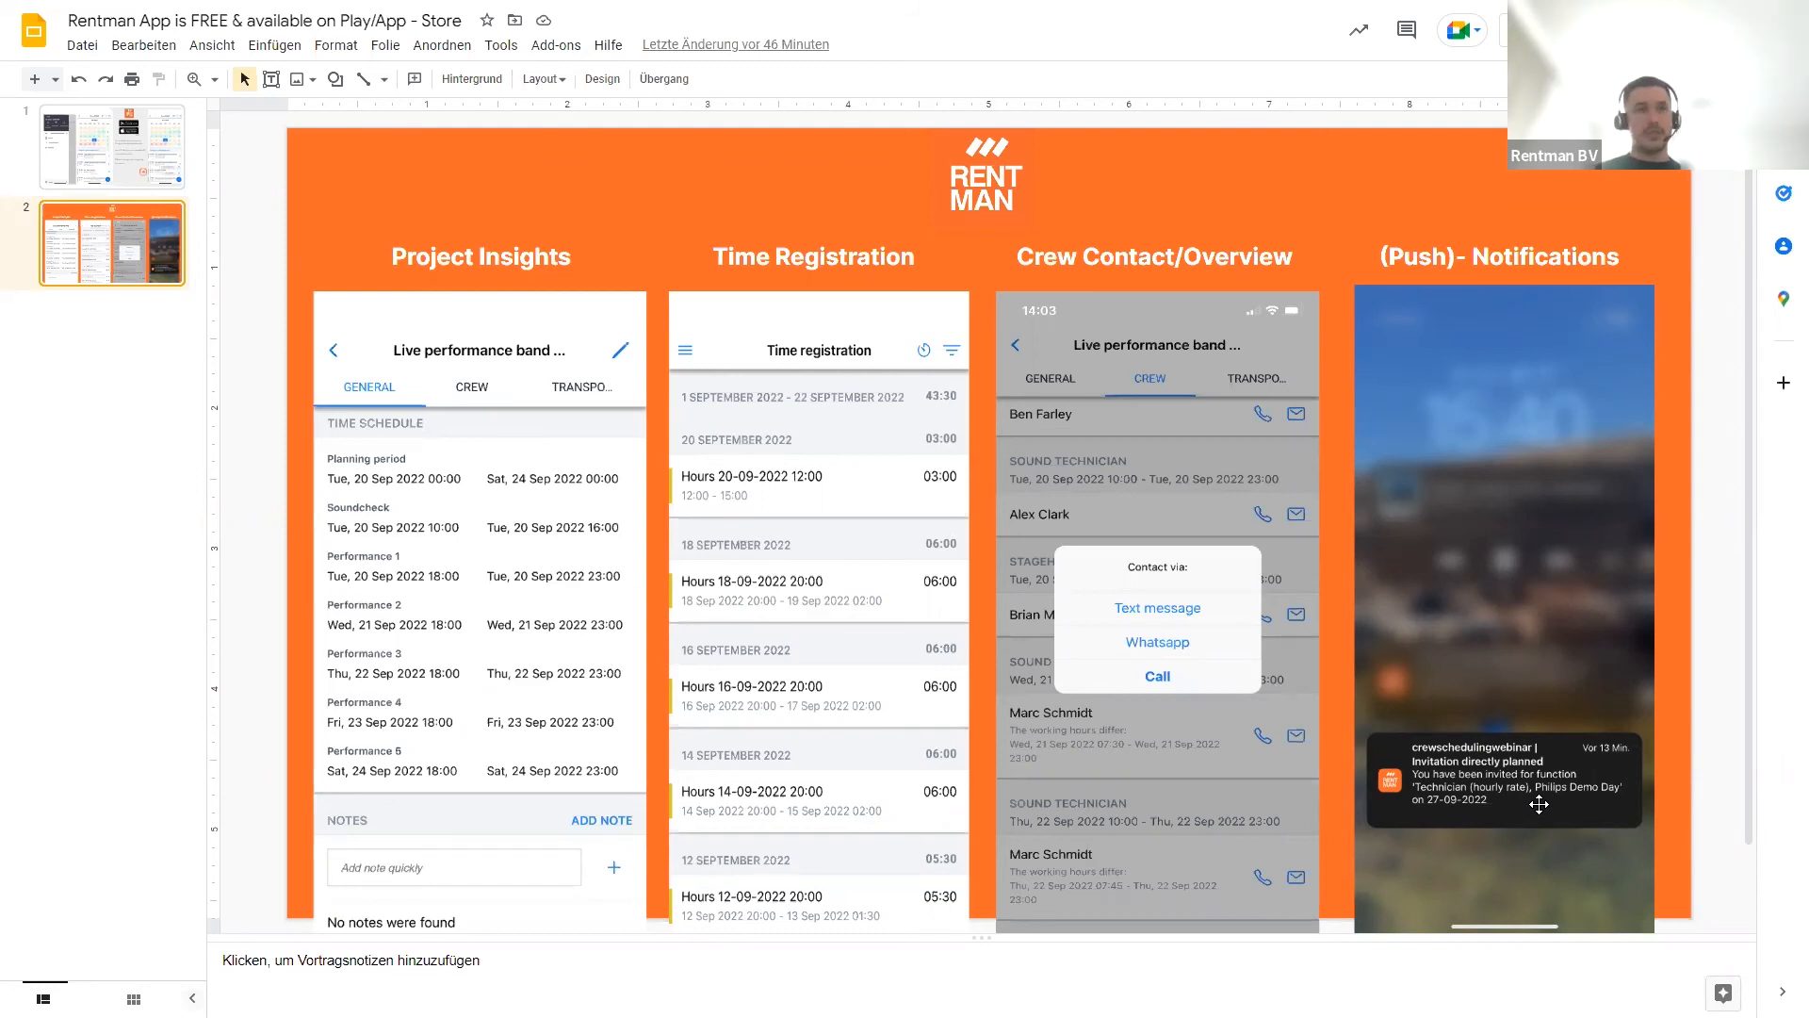
pyautogui.press('F11')
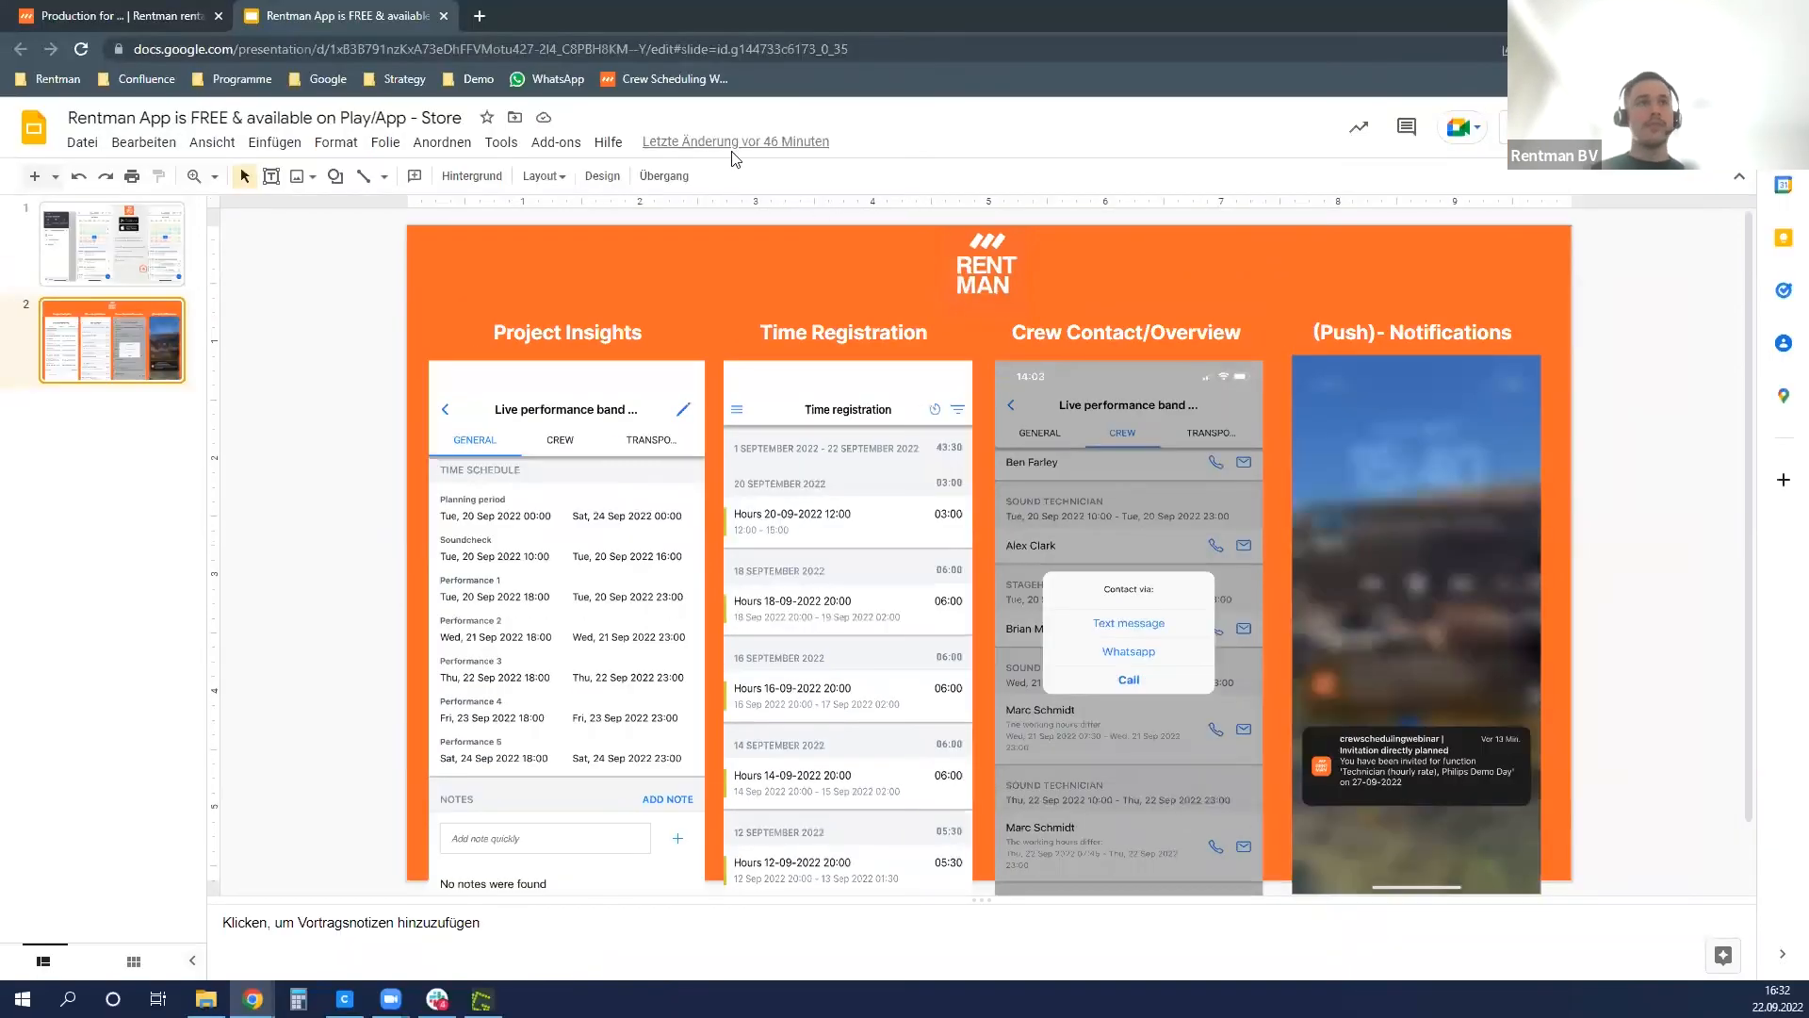
# - Return to Rentman, save the production project, and widen the Status column in its crew scheduling overview
pyautogui.click(69, 10)
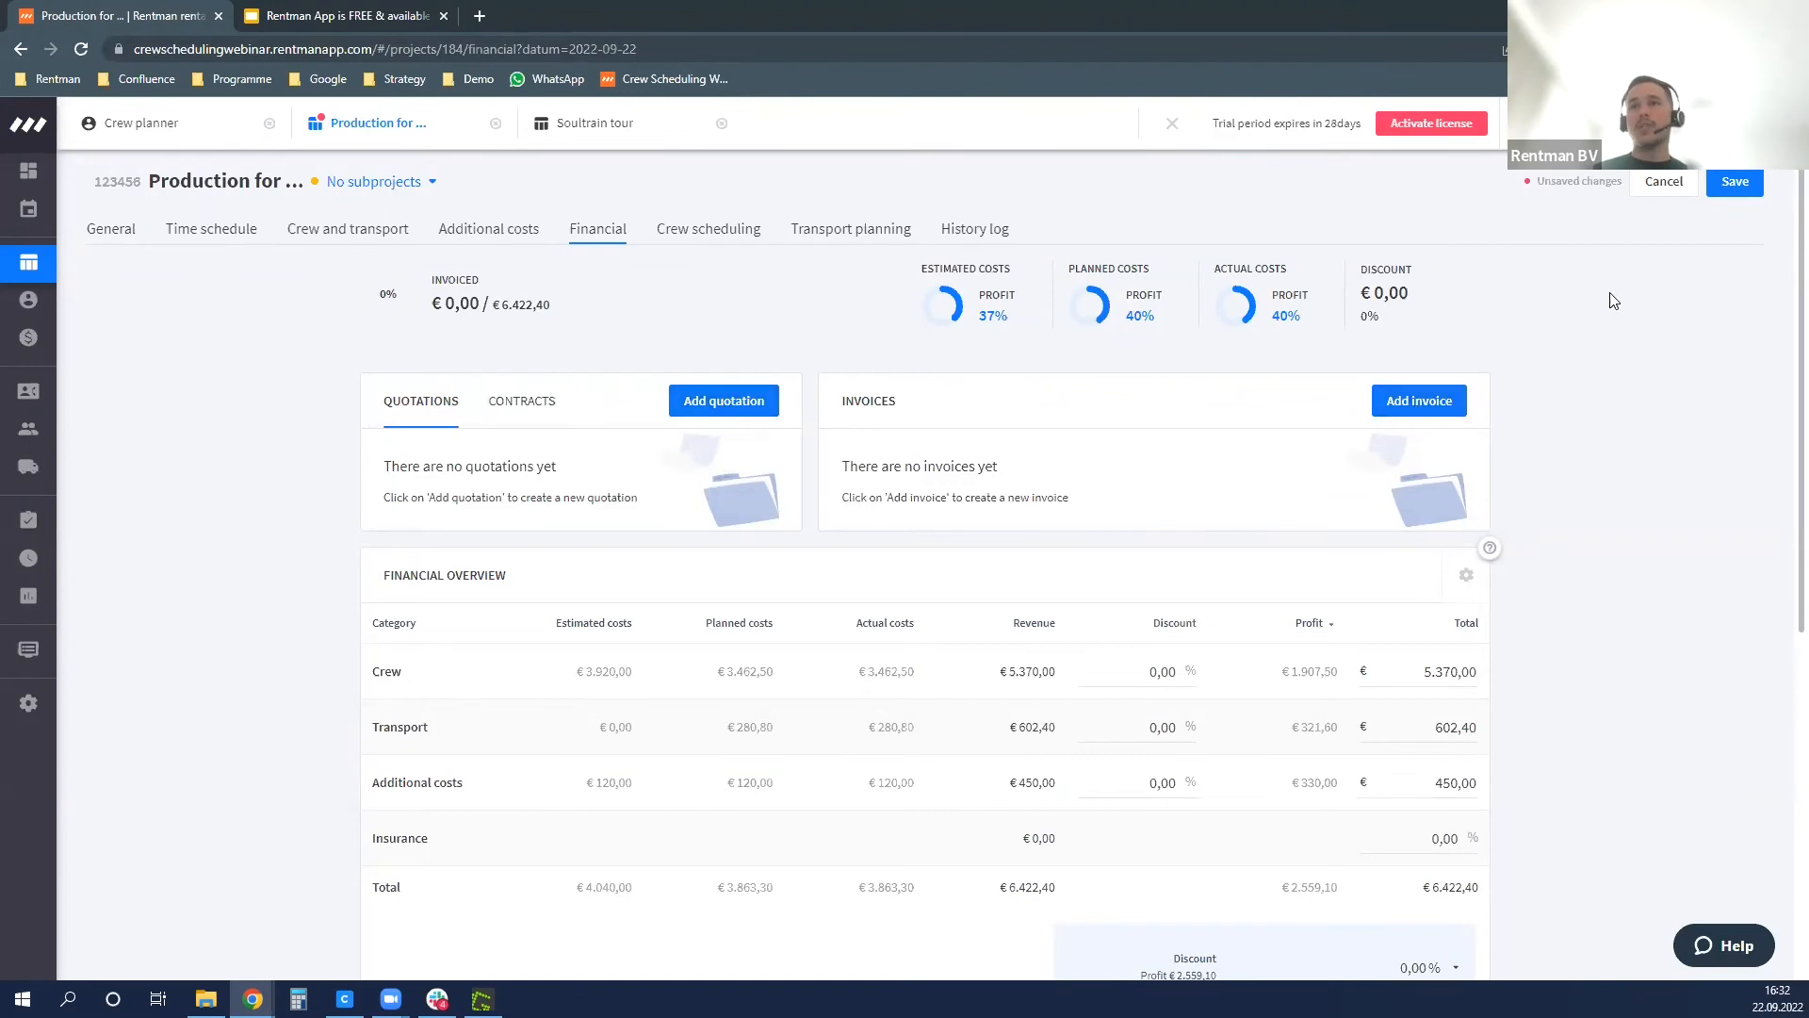
pyautogui.click(1734, 181)
pyautogui.click(697, 236)
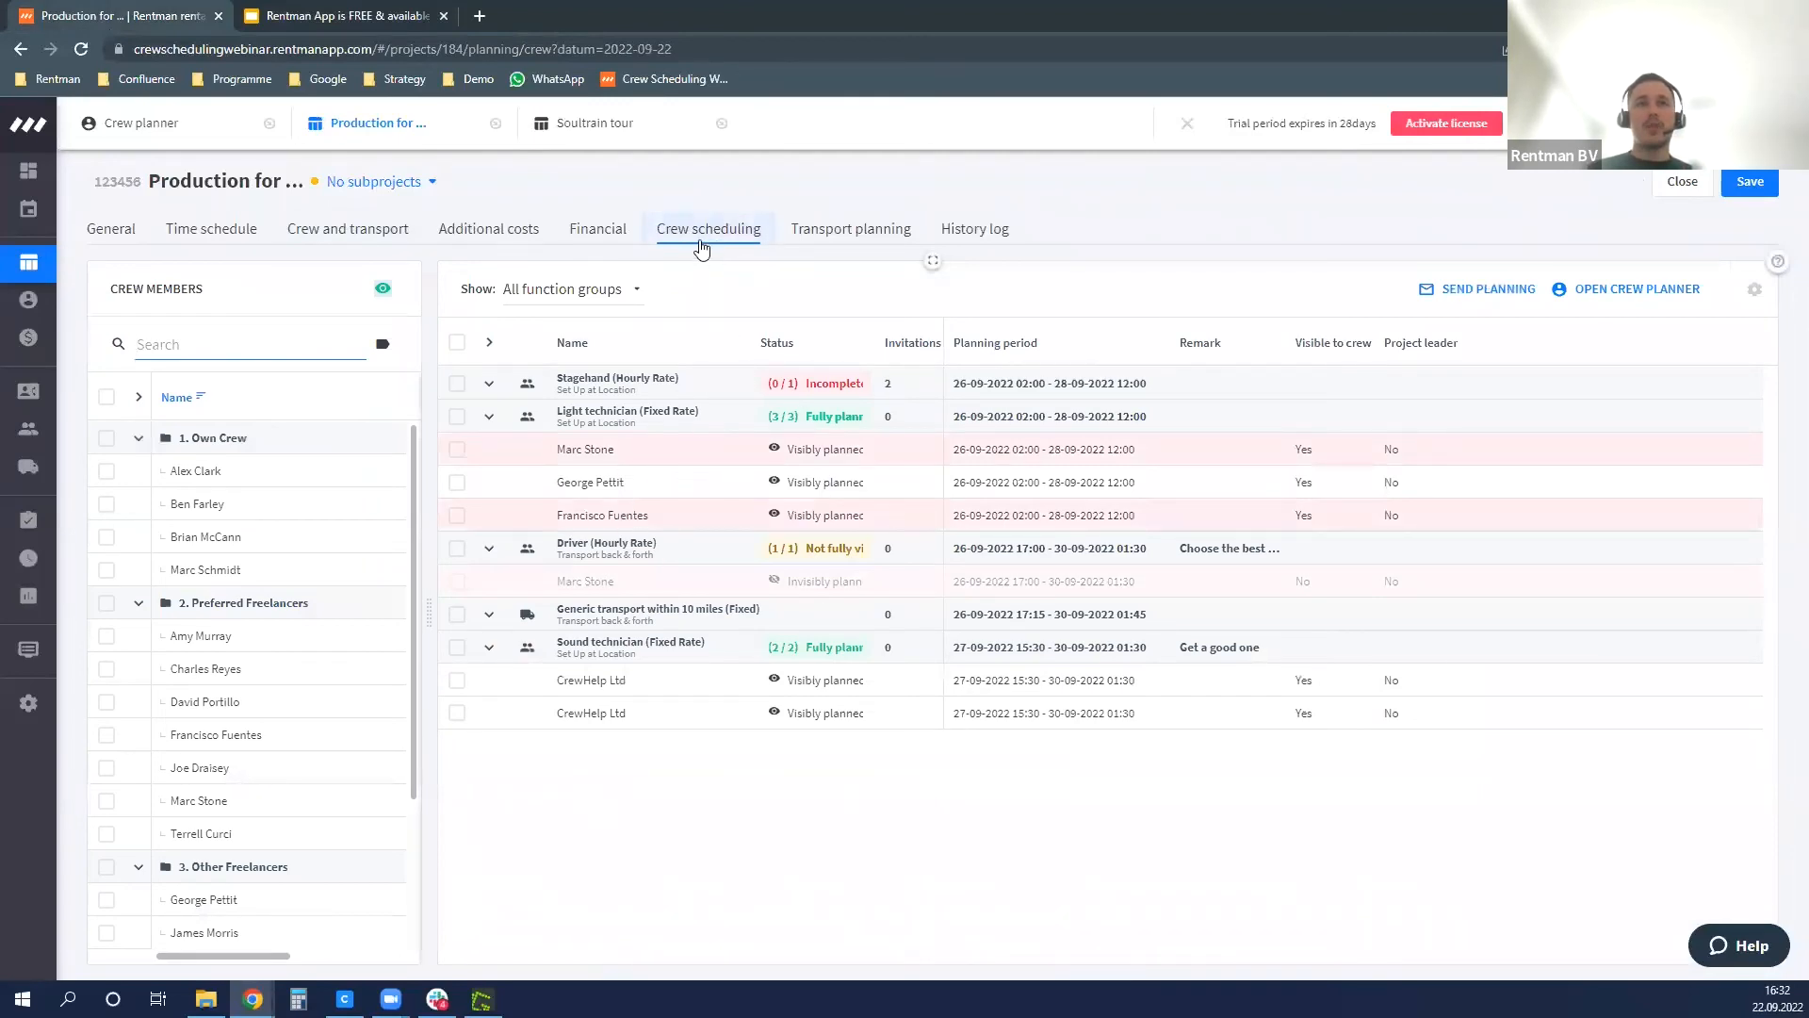
pyautogui.moveTo(874, 347); pyautogui.dragTo(910, 358)
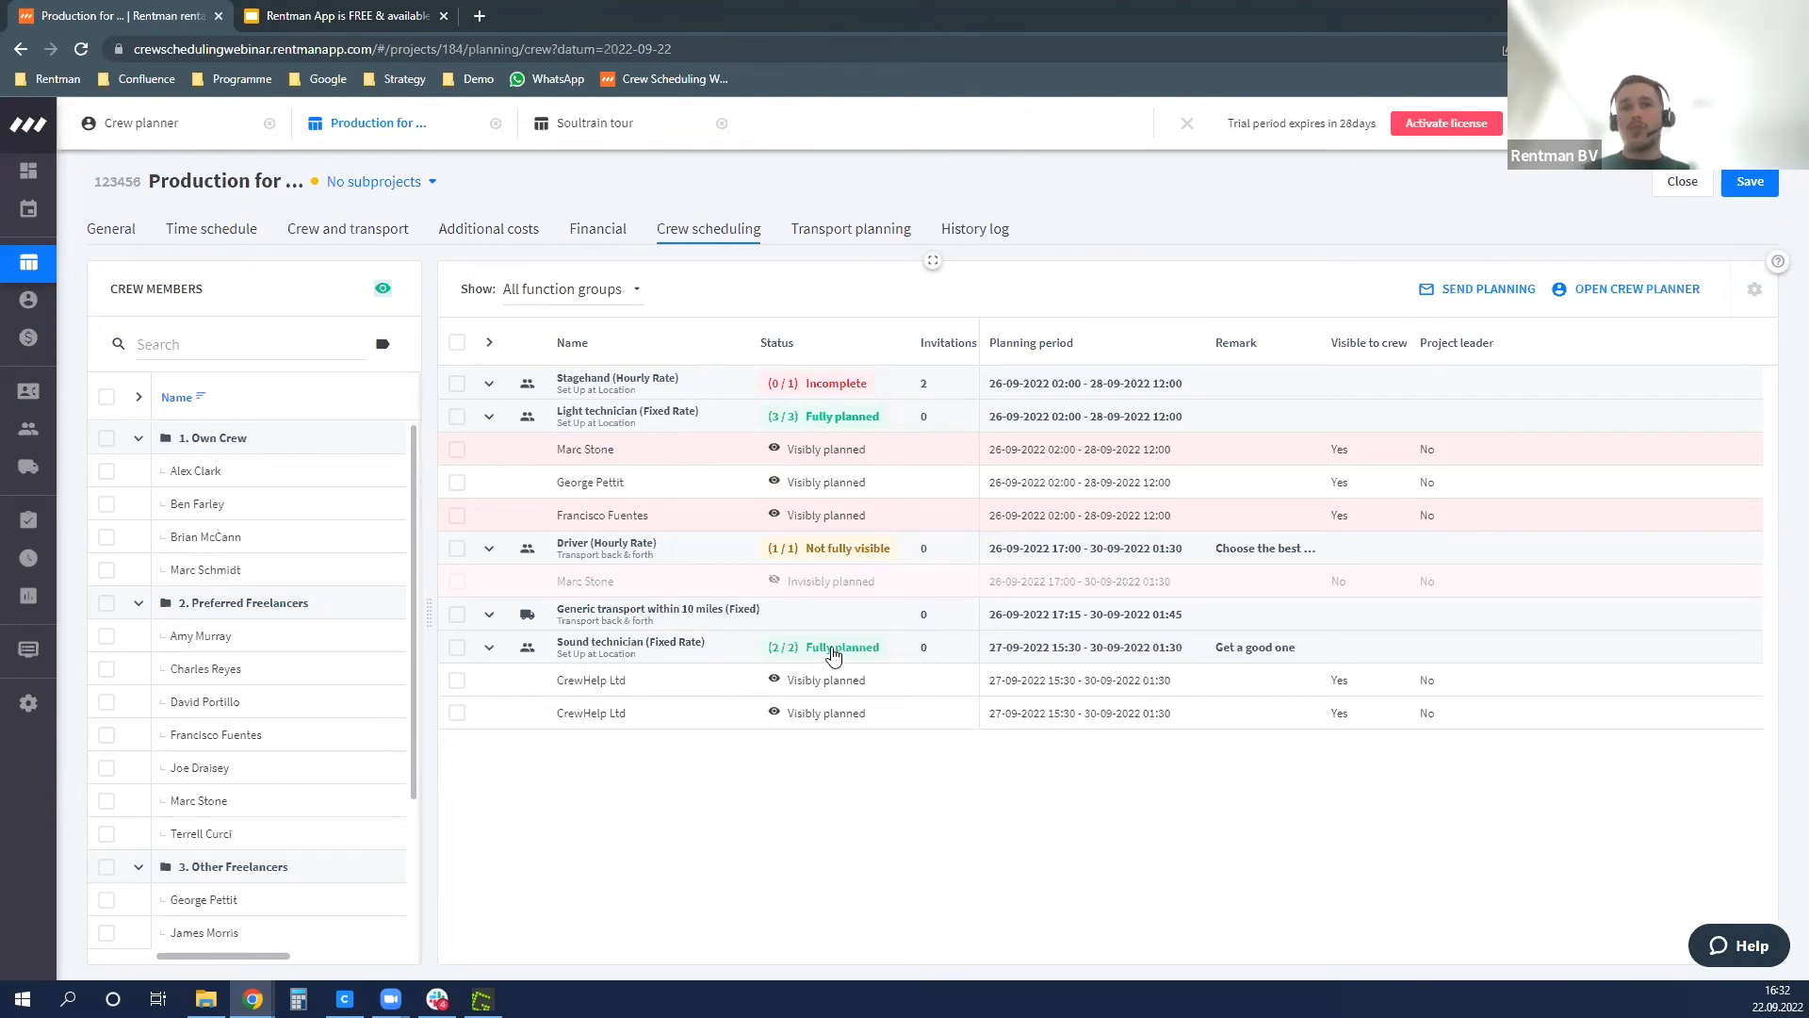
pyautogui.click(834, 243)
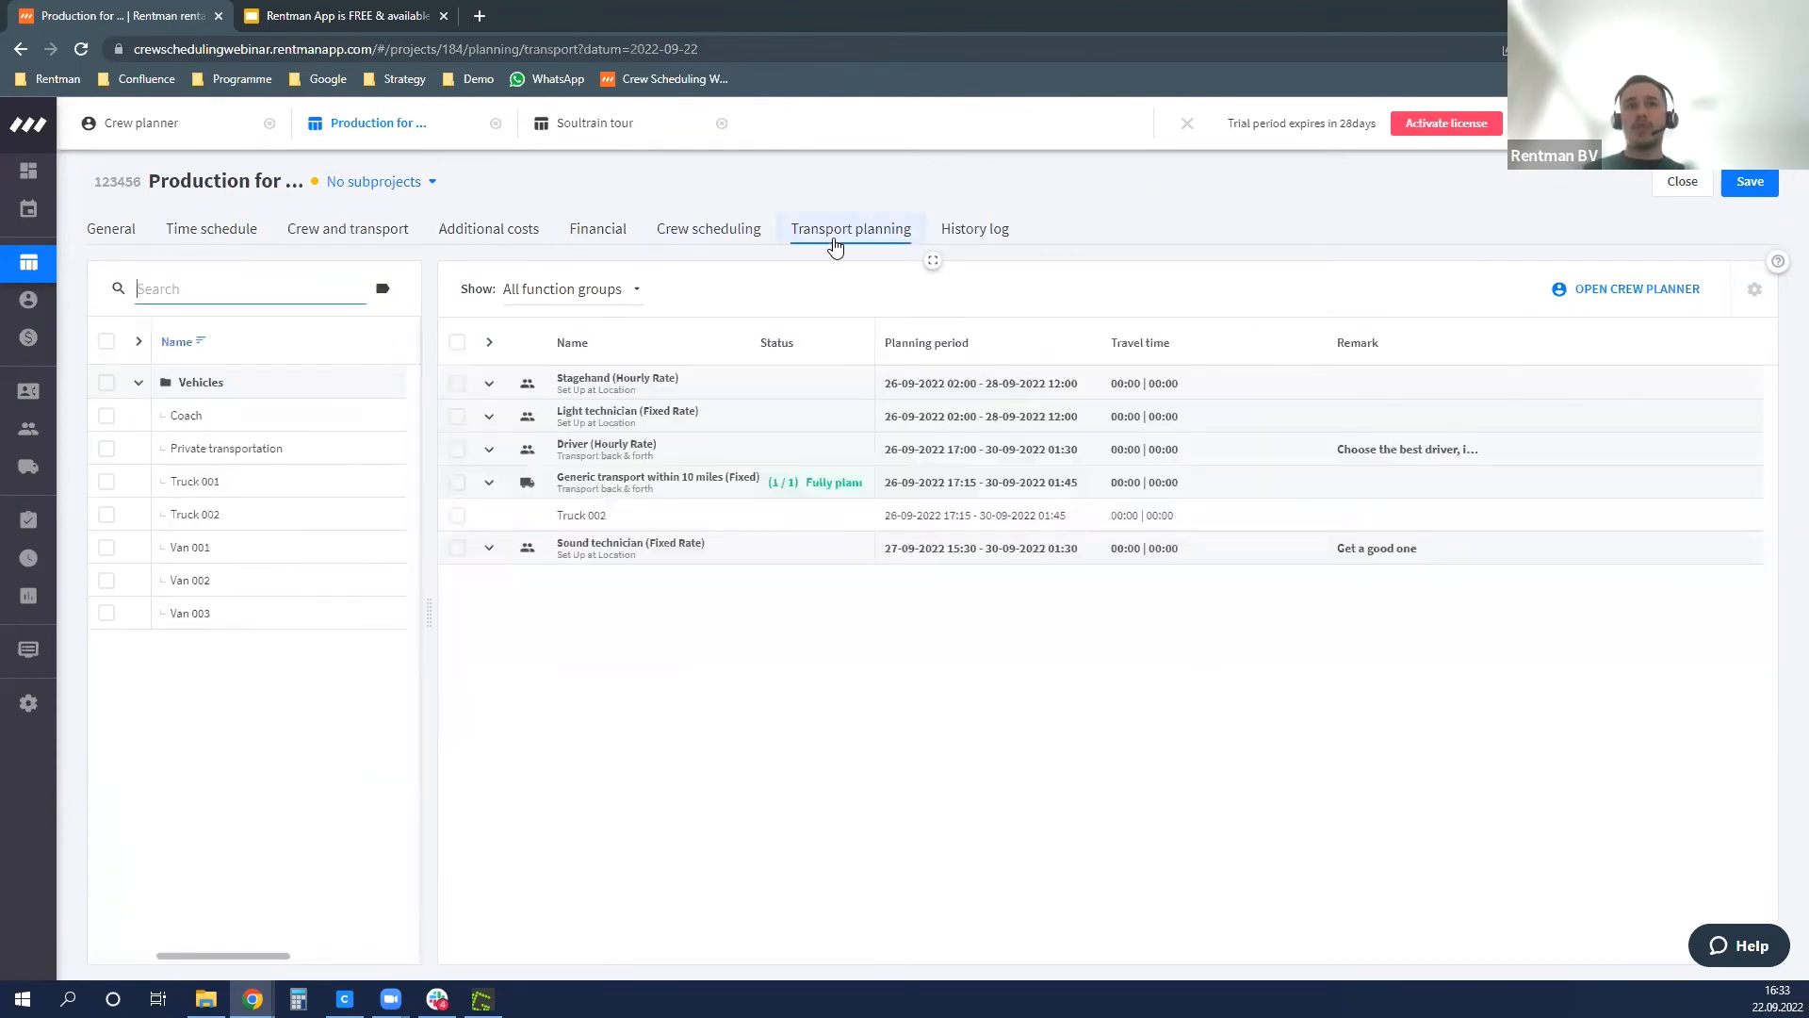
pyautogui.click(968, 234)
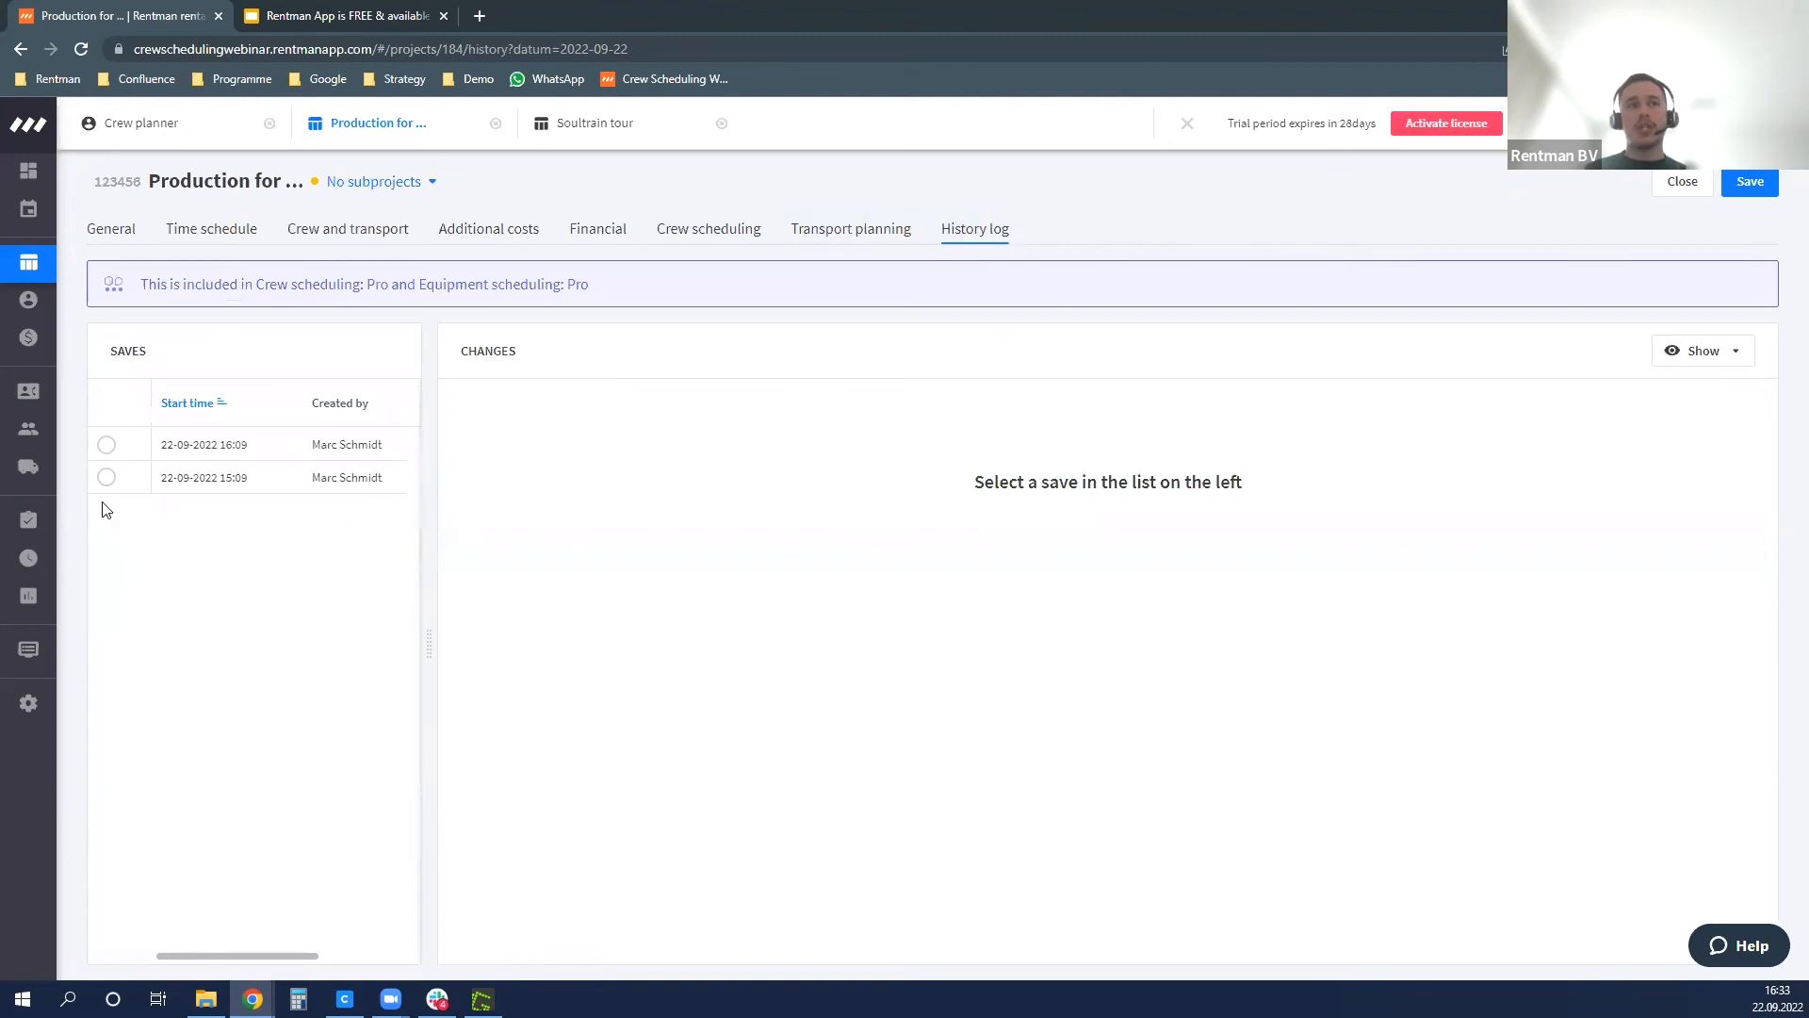
pyautogui.click(105, 477)
pyautogui.click(106, 445)
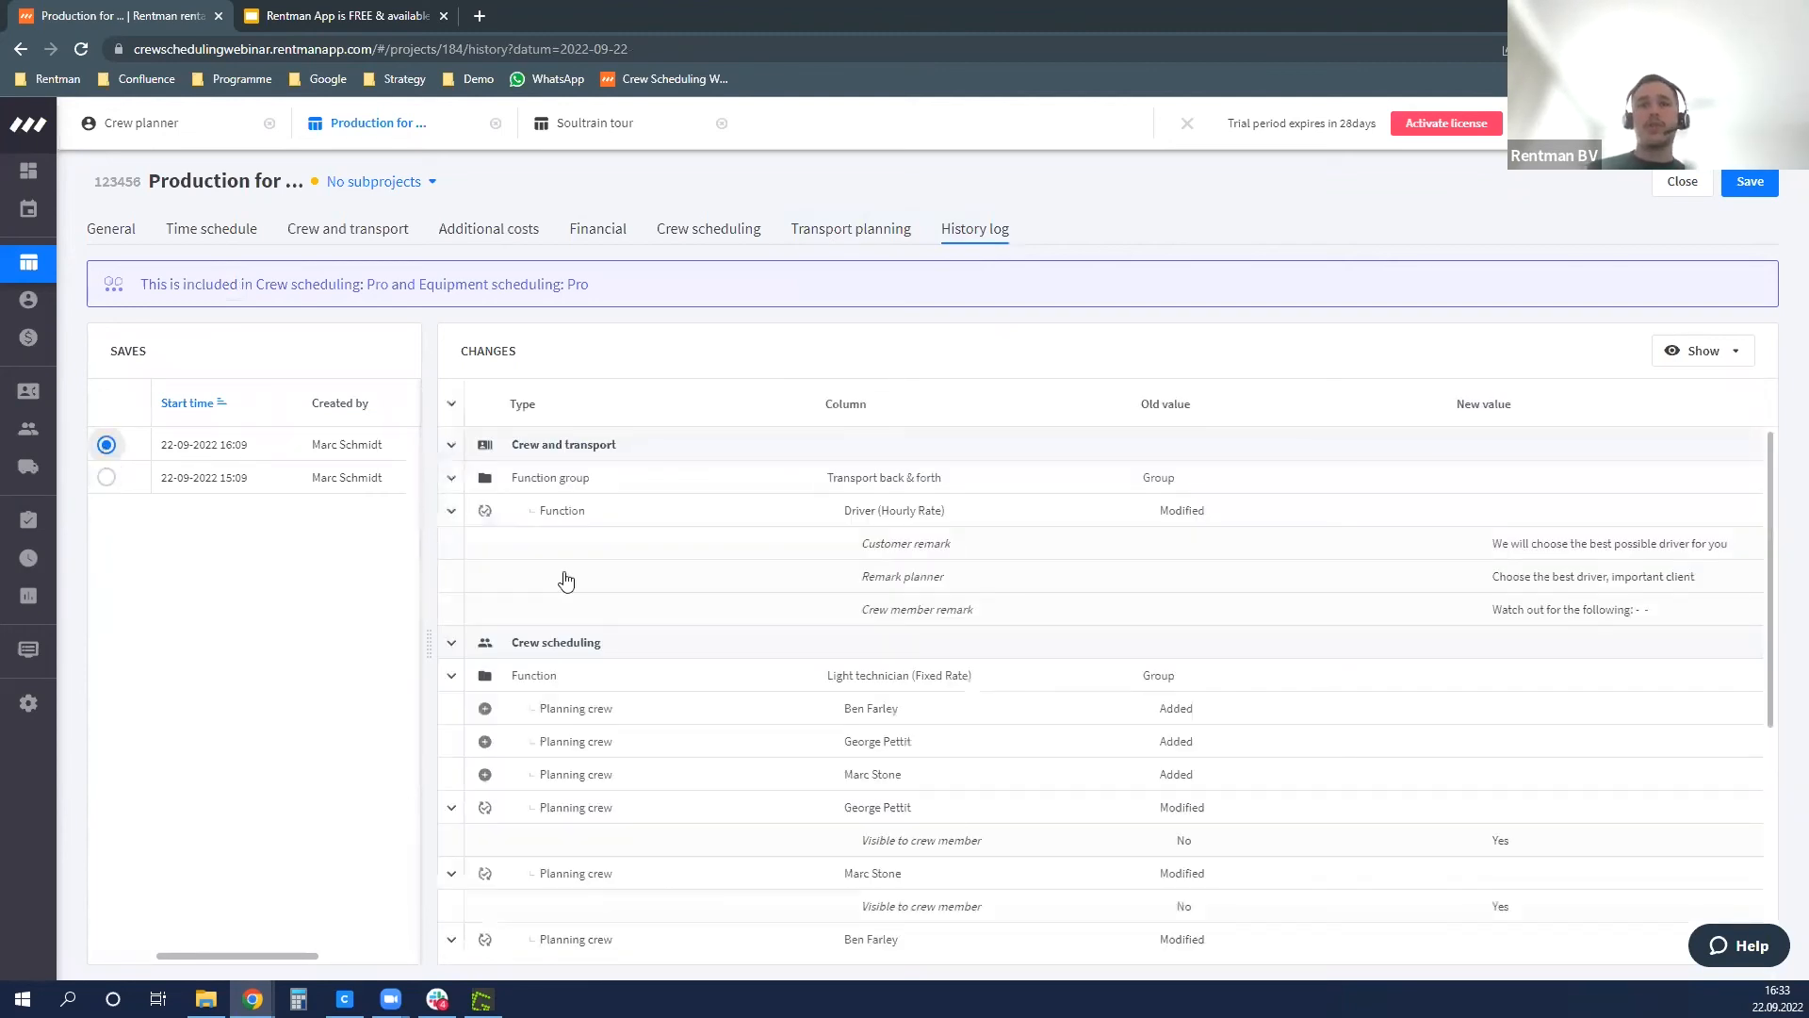
pyautogui.scroll(-2, 957, 678)
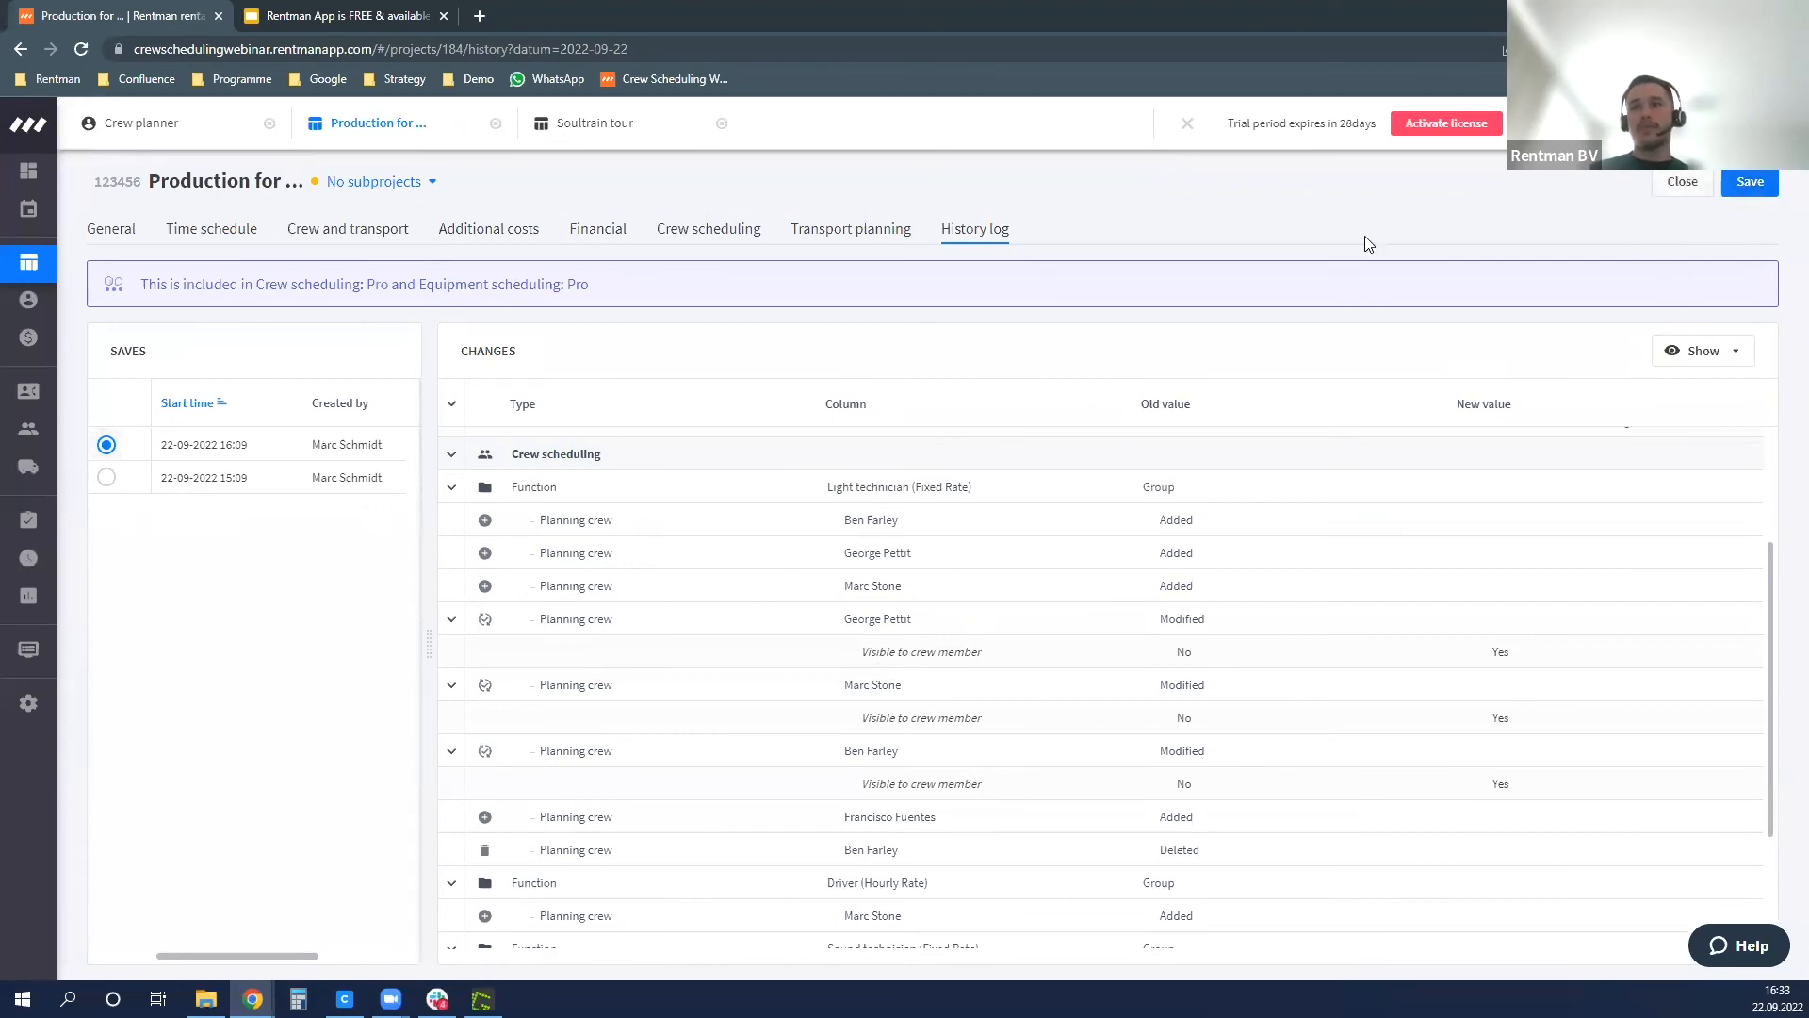
# - Look over the project's general details and the contacts list with its folder filter options
pyautogui.click(108, 229)
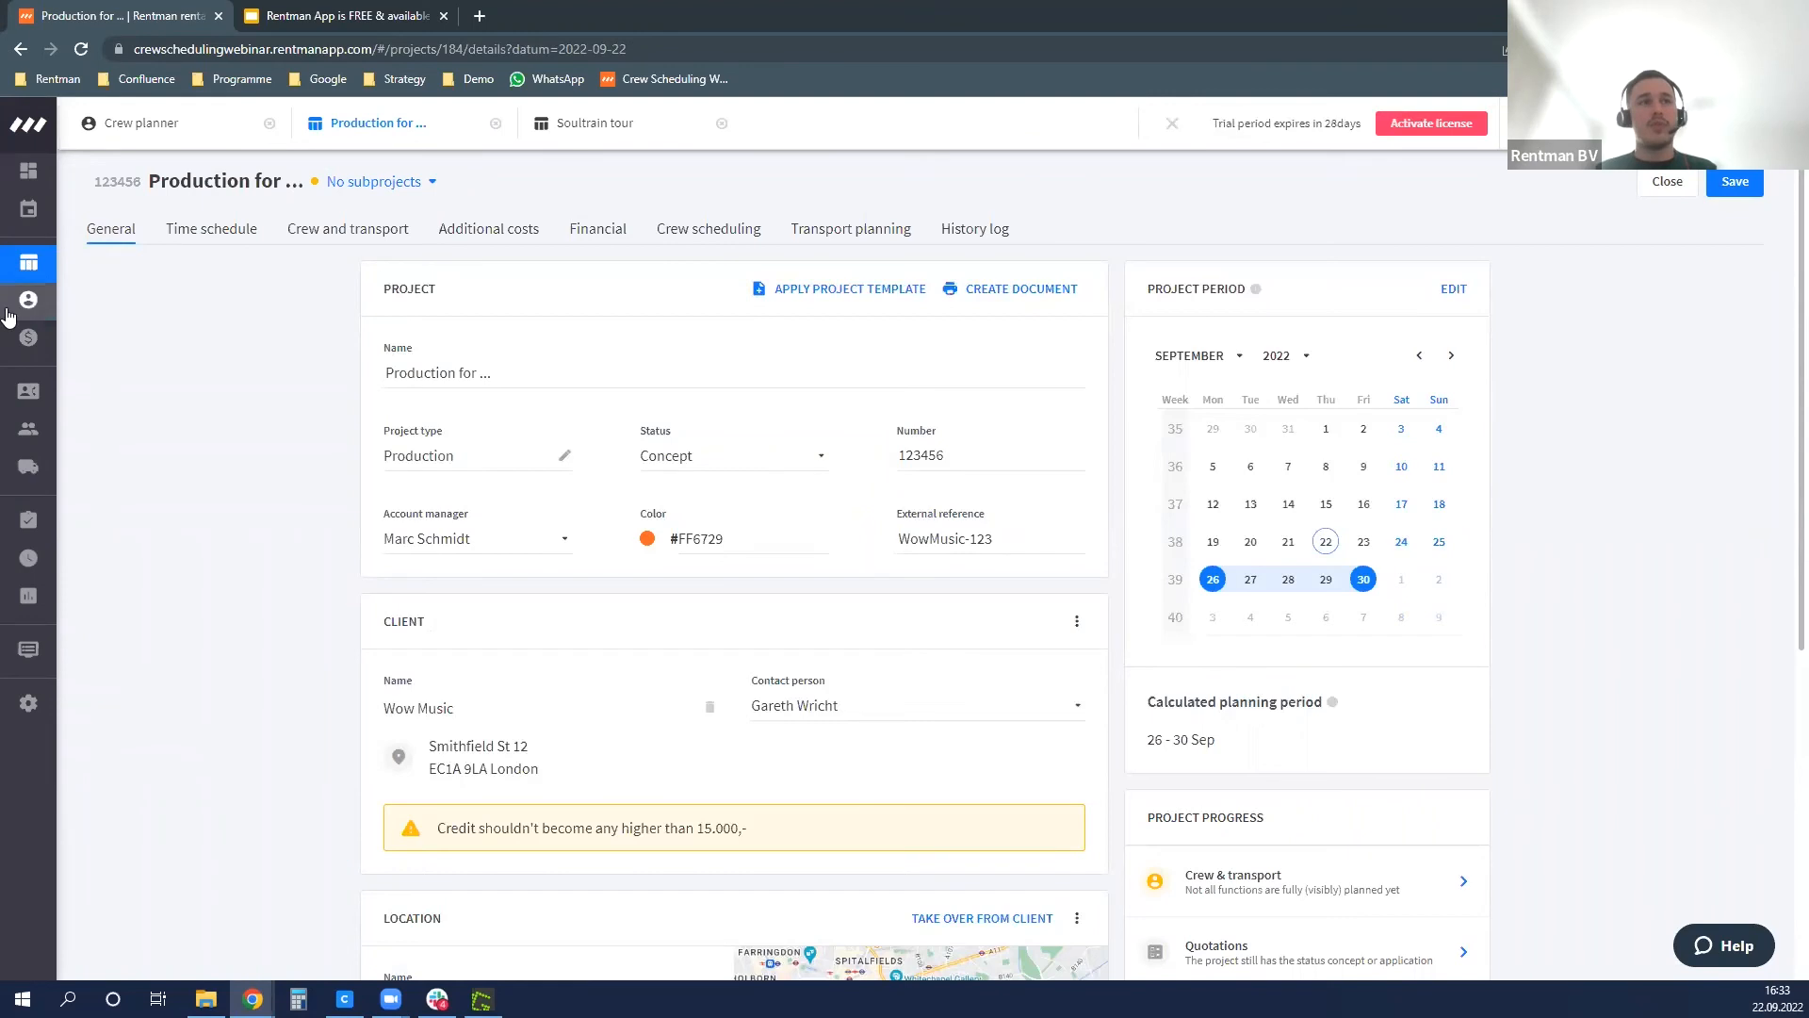
pyautogui.moveTo(56, 303)
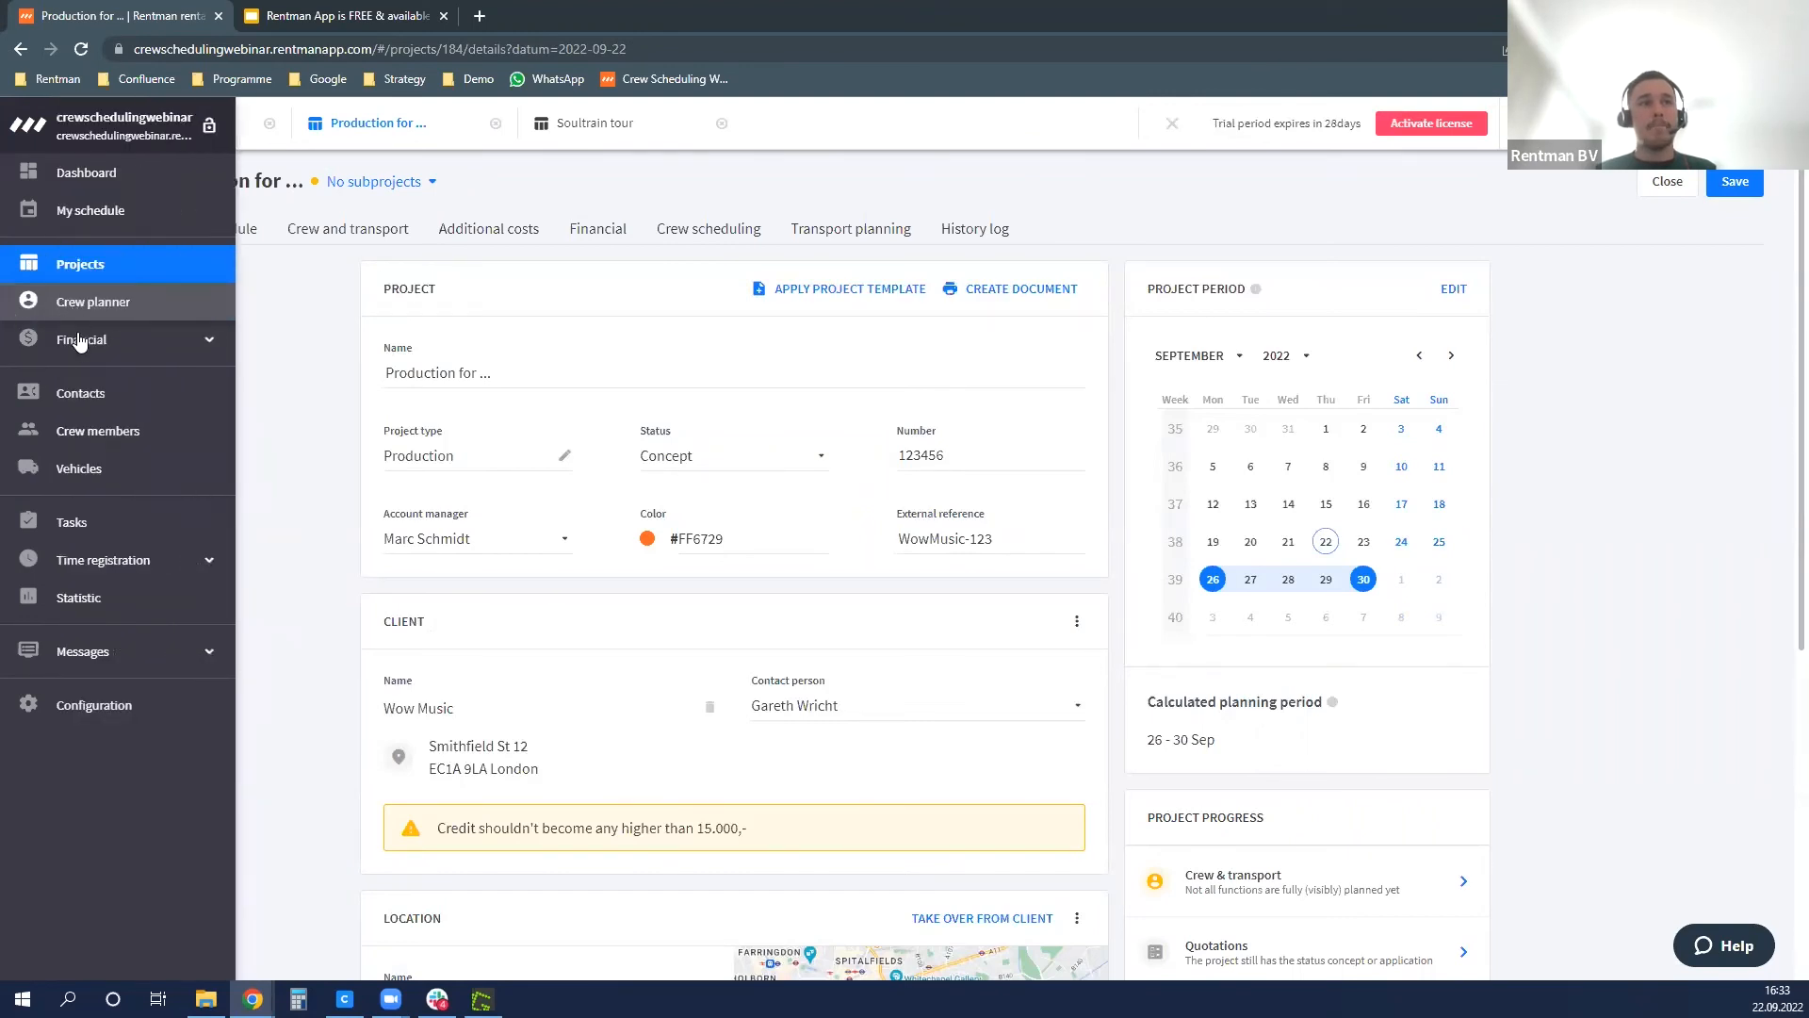
pyautogui.click(102, 404)
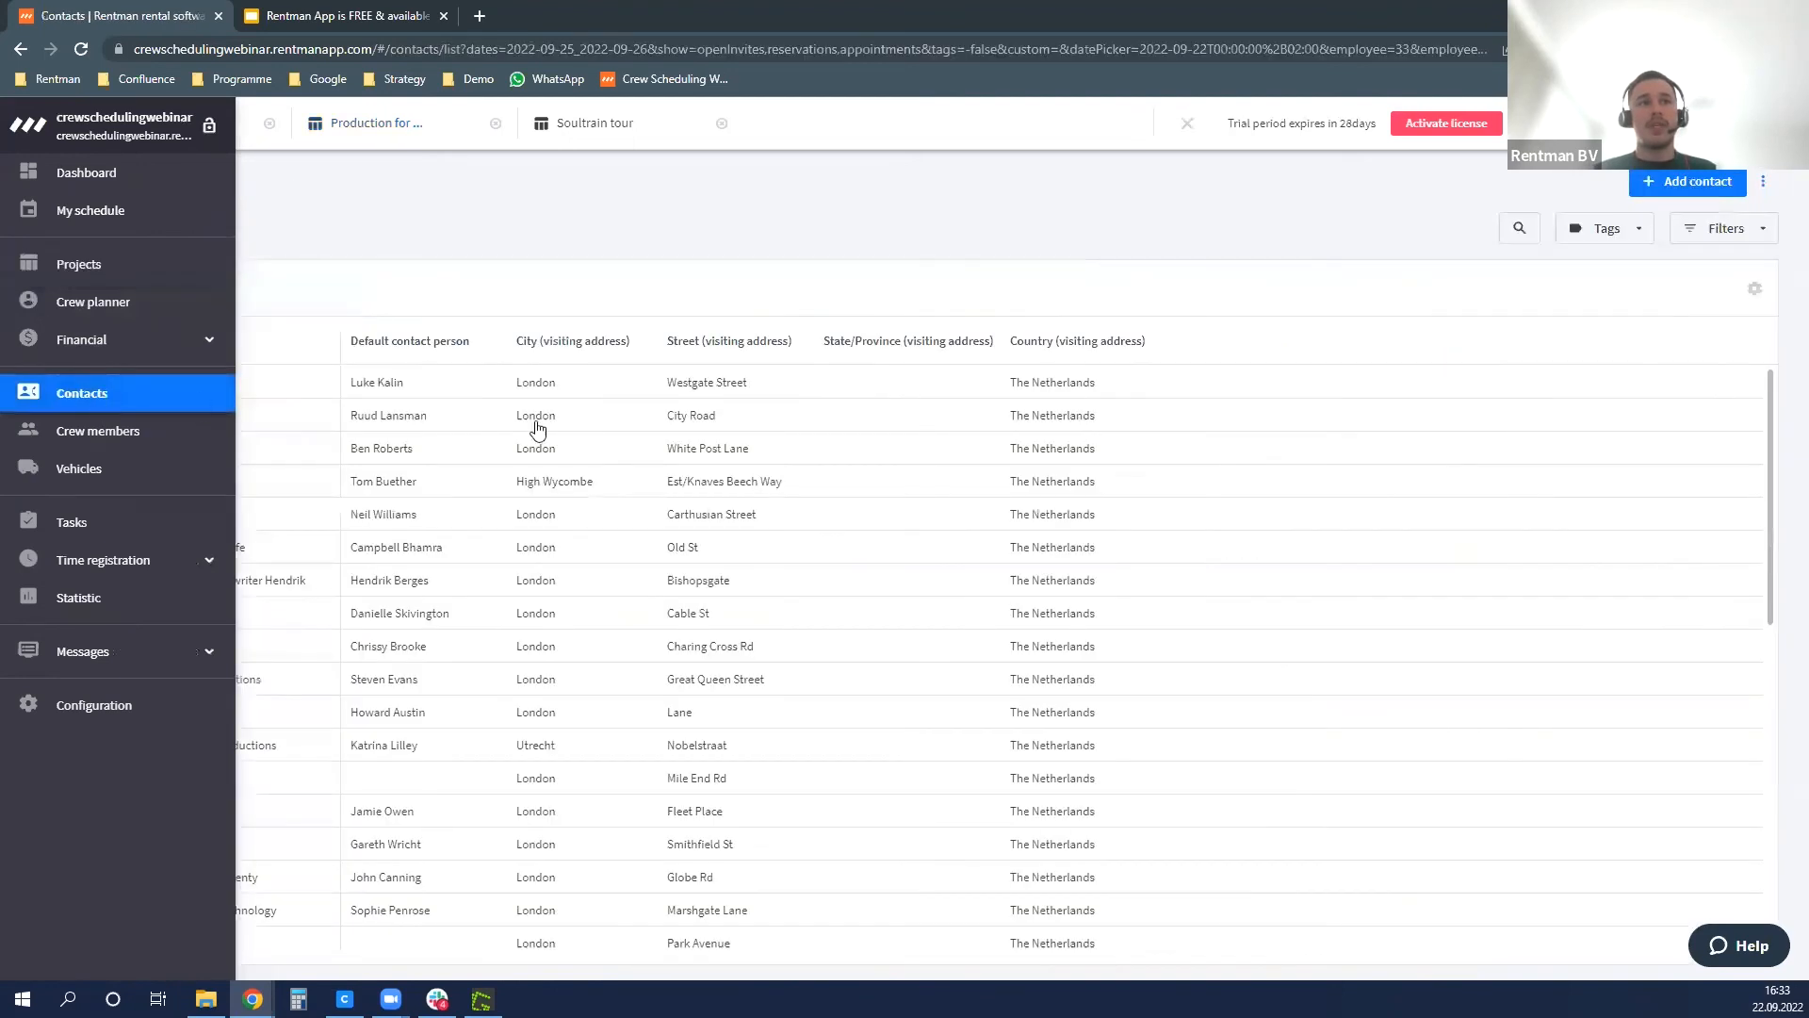
pyautogui.click(207, 241)
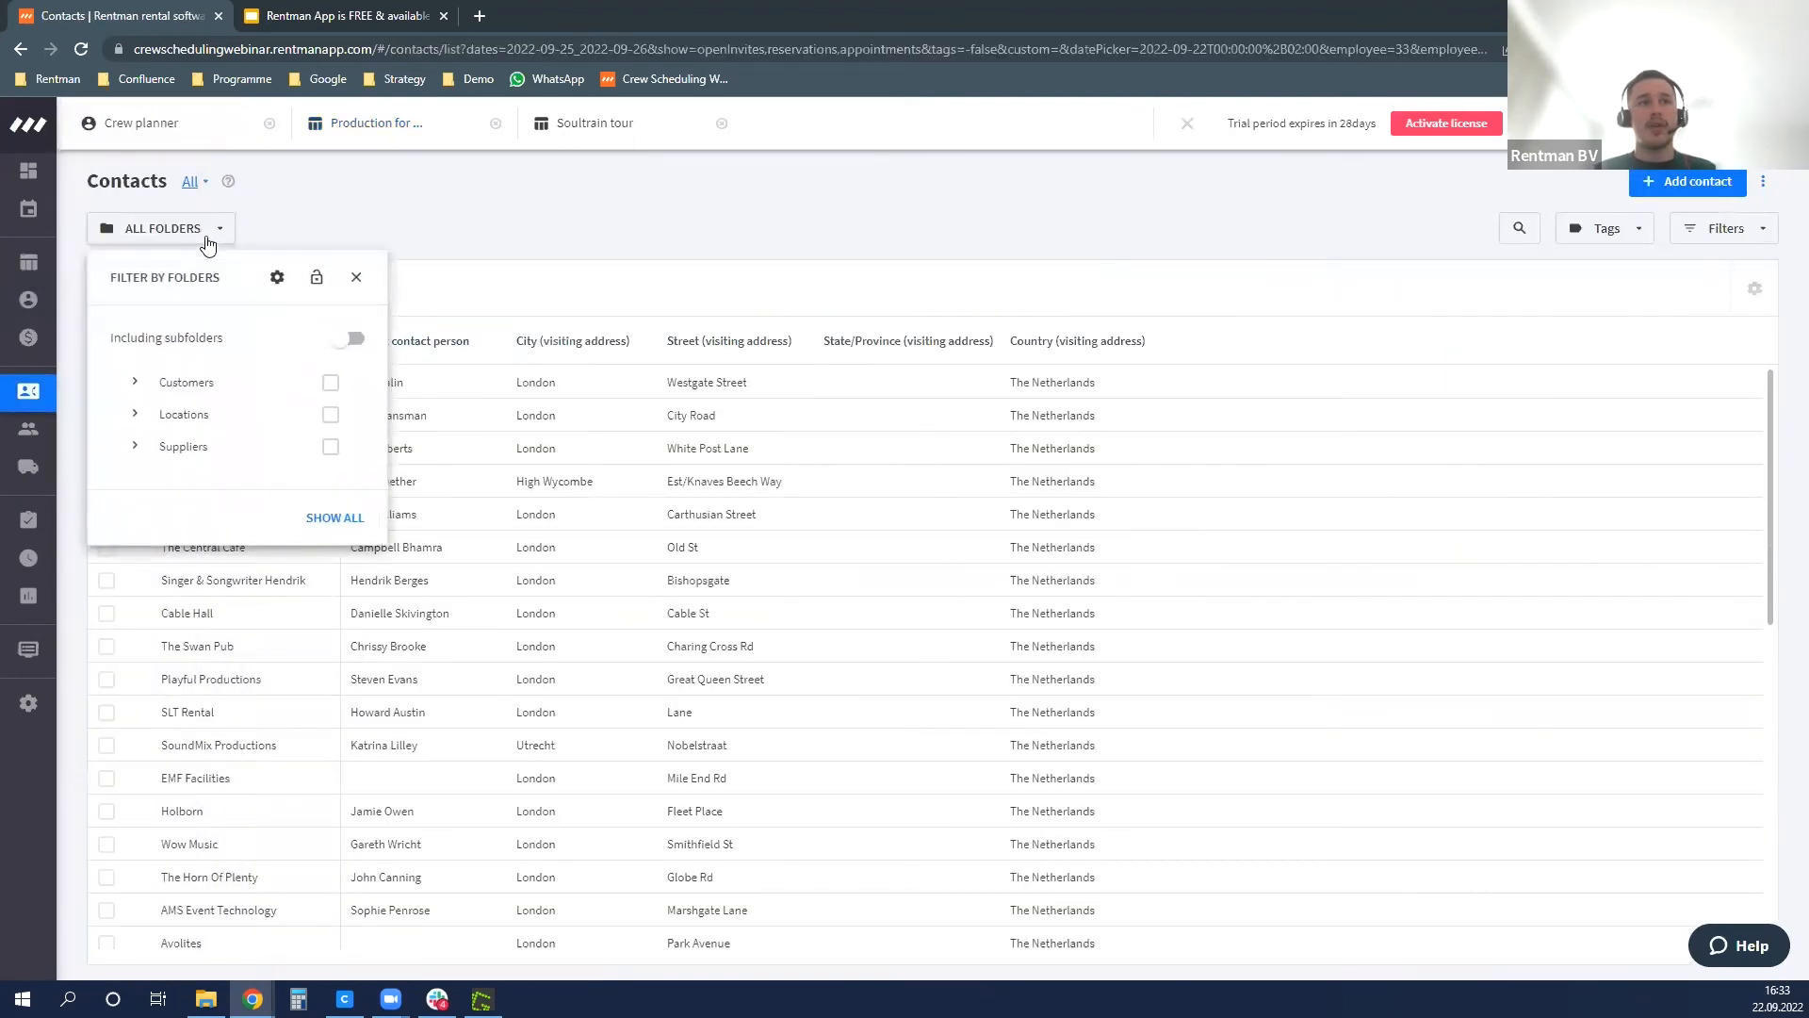
pyautogui.click(622, 231)
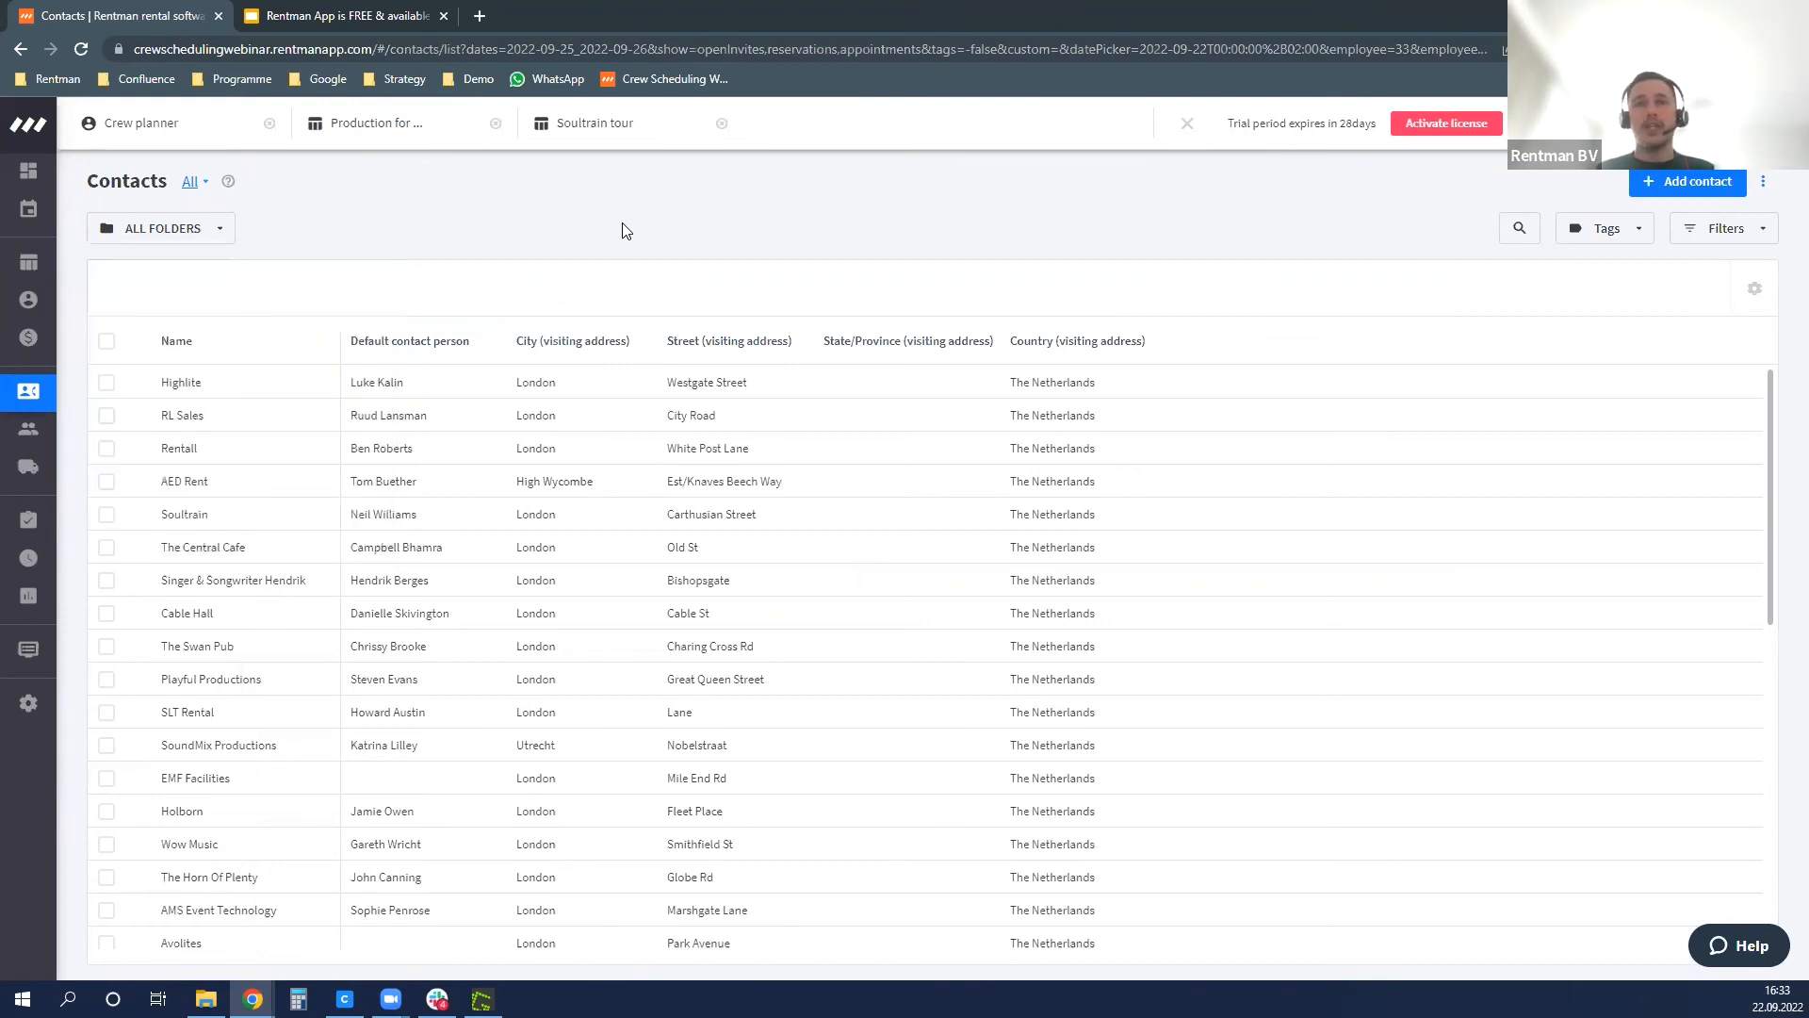
# - Examine the extra input fields configured for time registration
pyautogui.moveTo(42, 431)
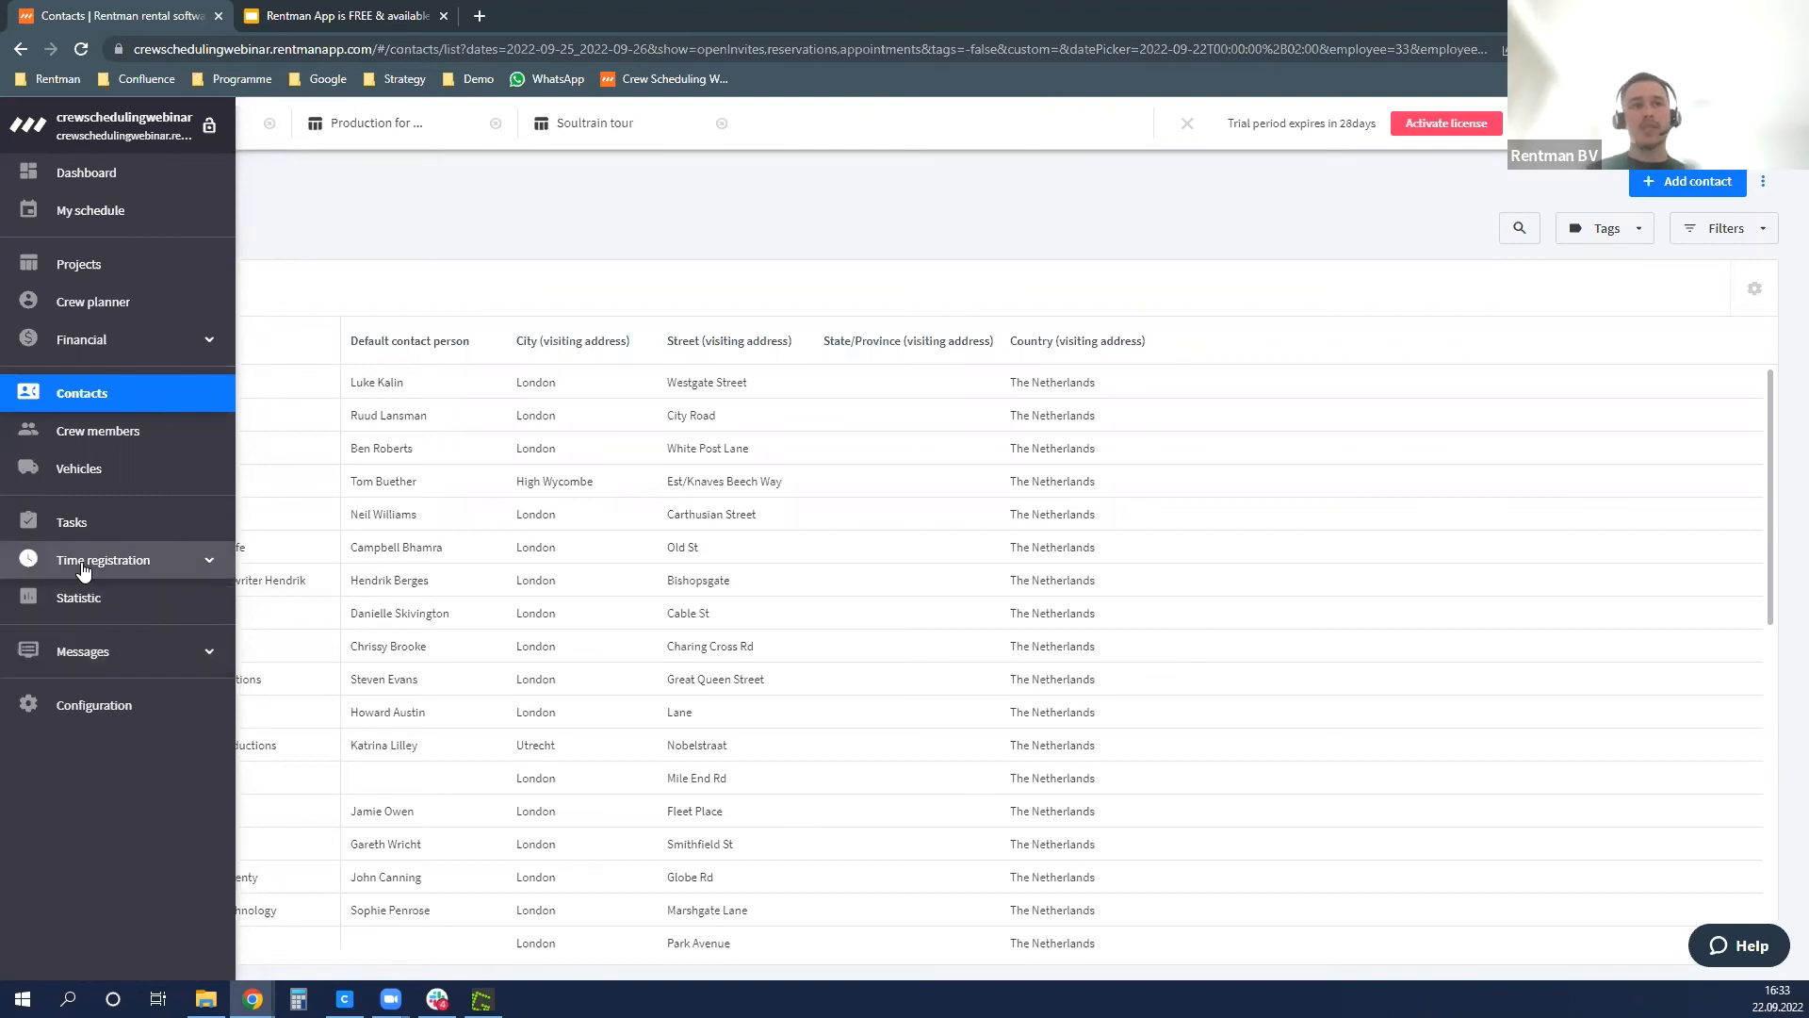
pyautogui.click(114, 708)
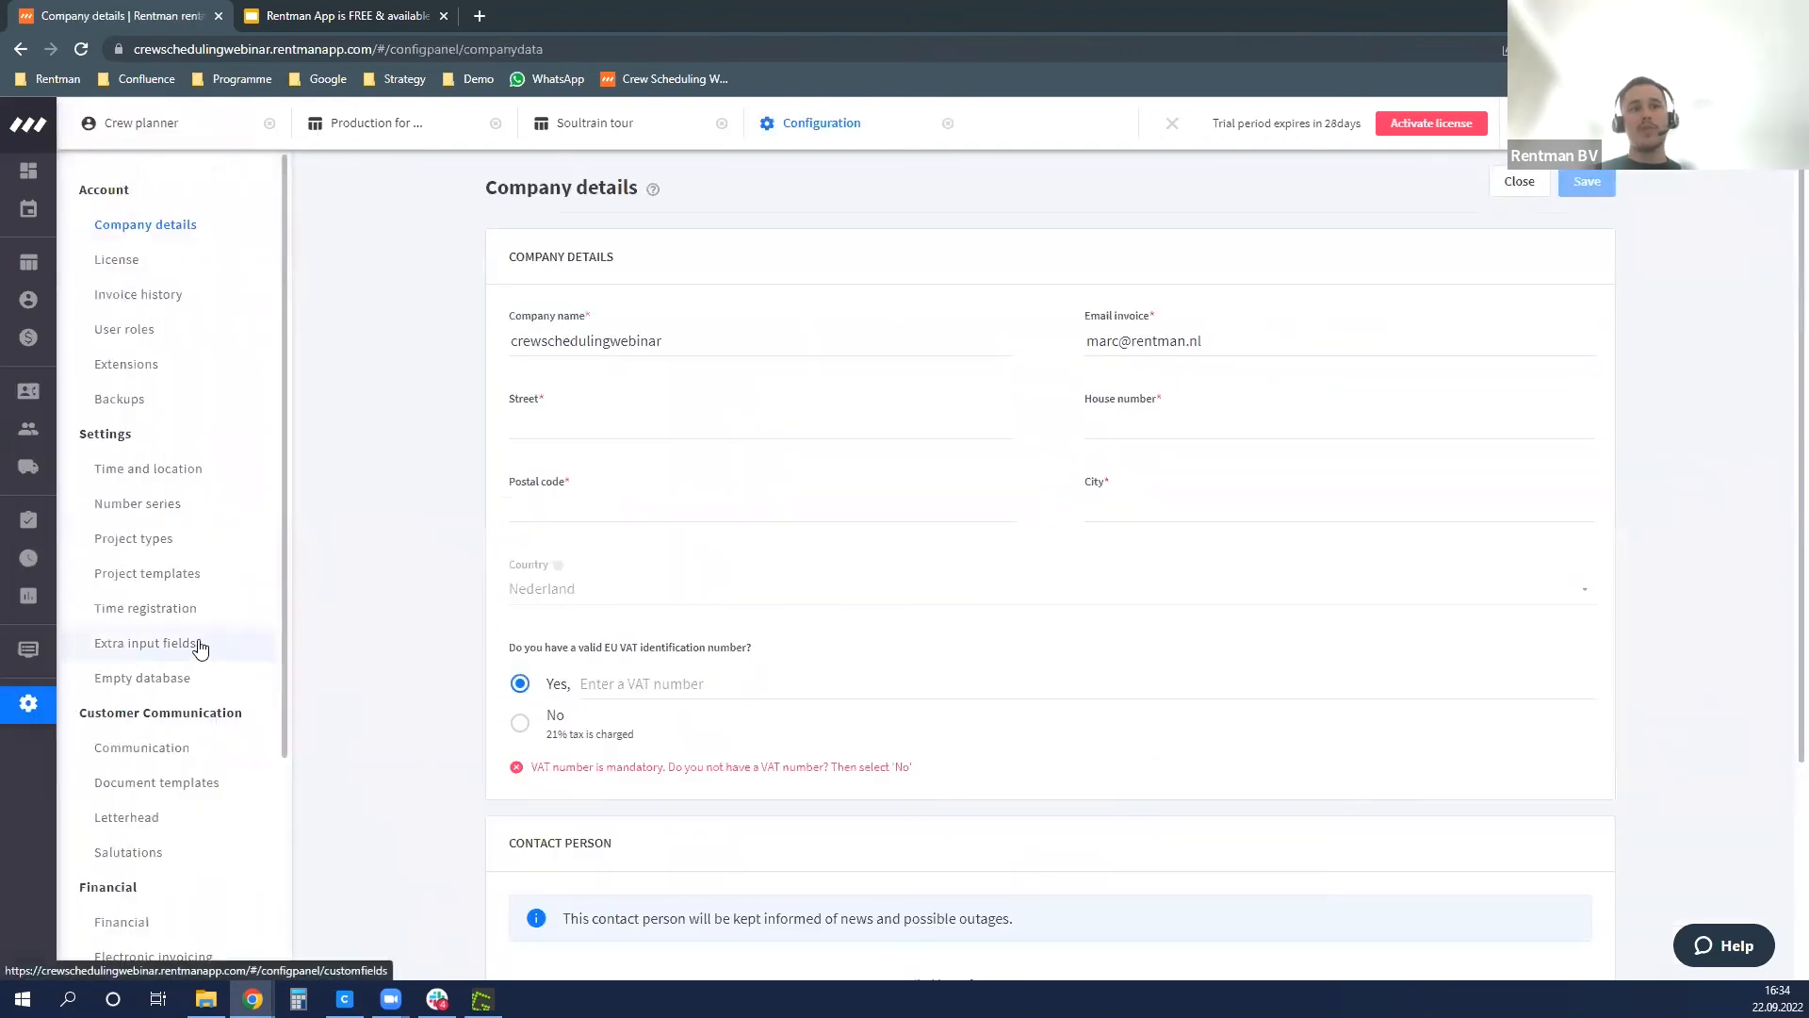
pyautogui.click(146, 643)
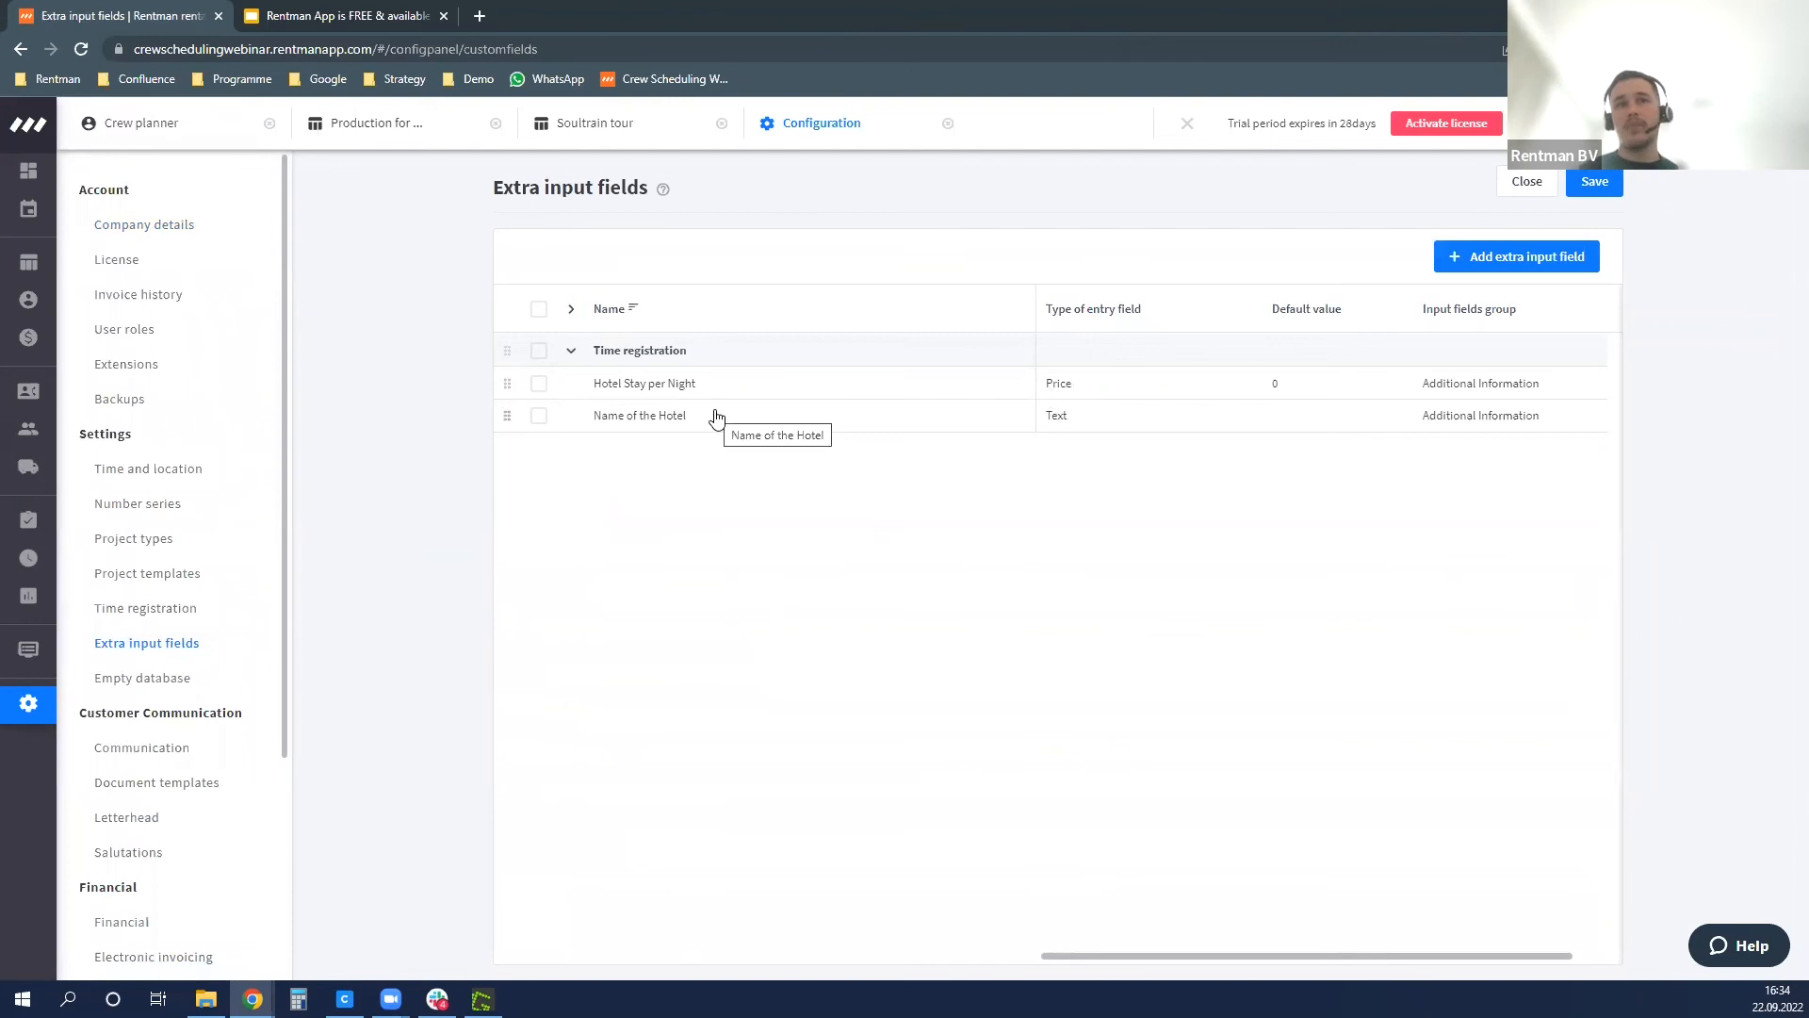
# - Start a new time registration and open its Hotel Stay per Night field
pyautogui.click(56, 562)
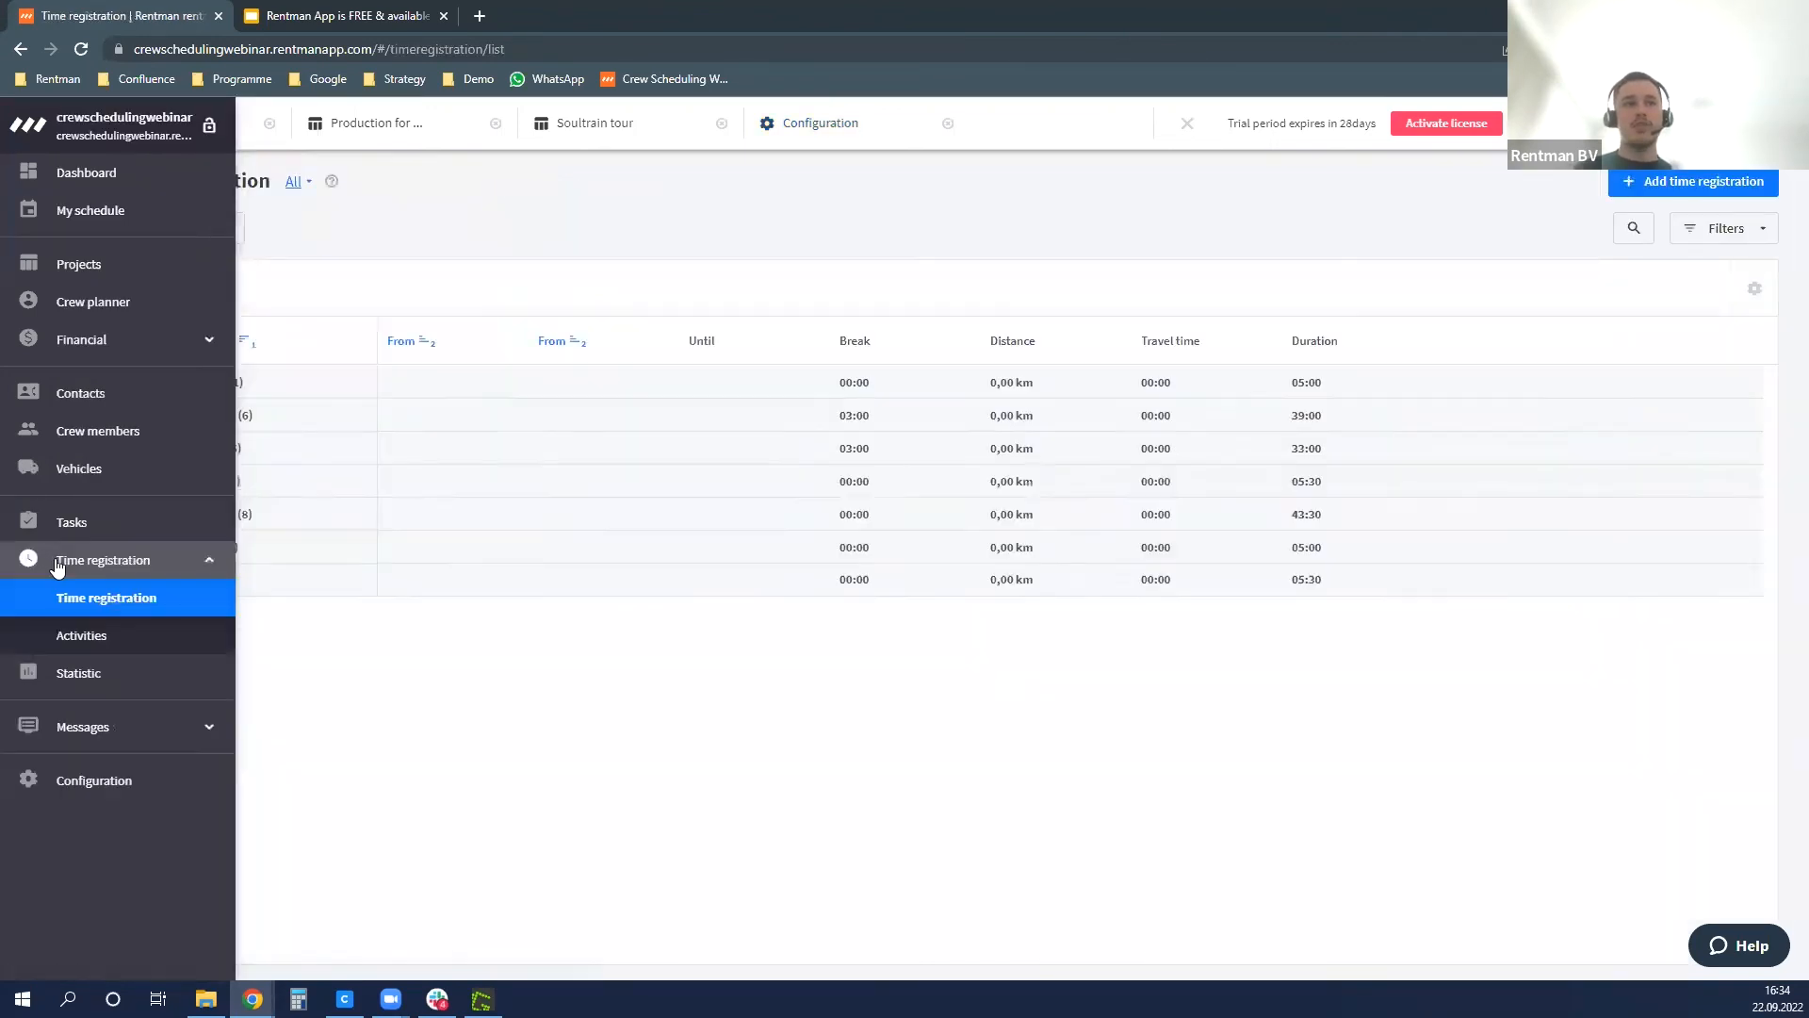
pyautogui.click(1661, 185)
pyautogui.scroll(-4, 1097, 681)
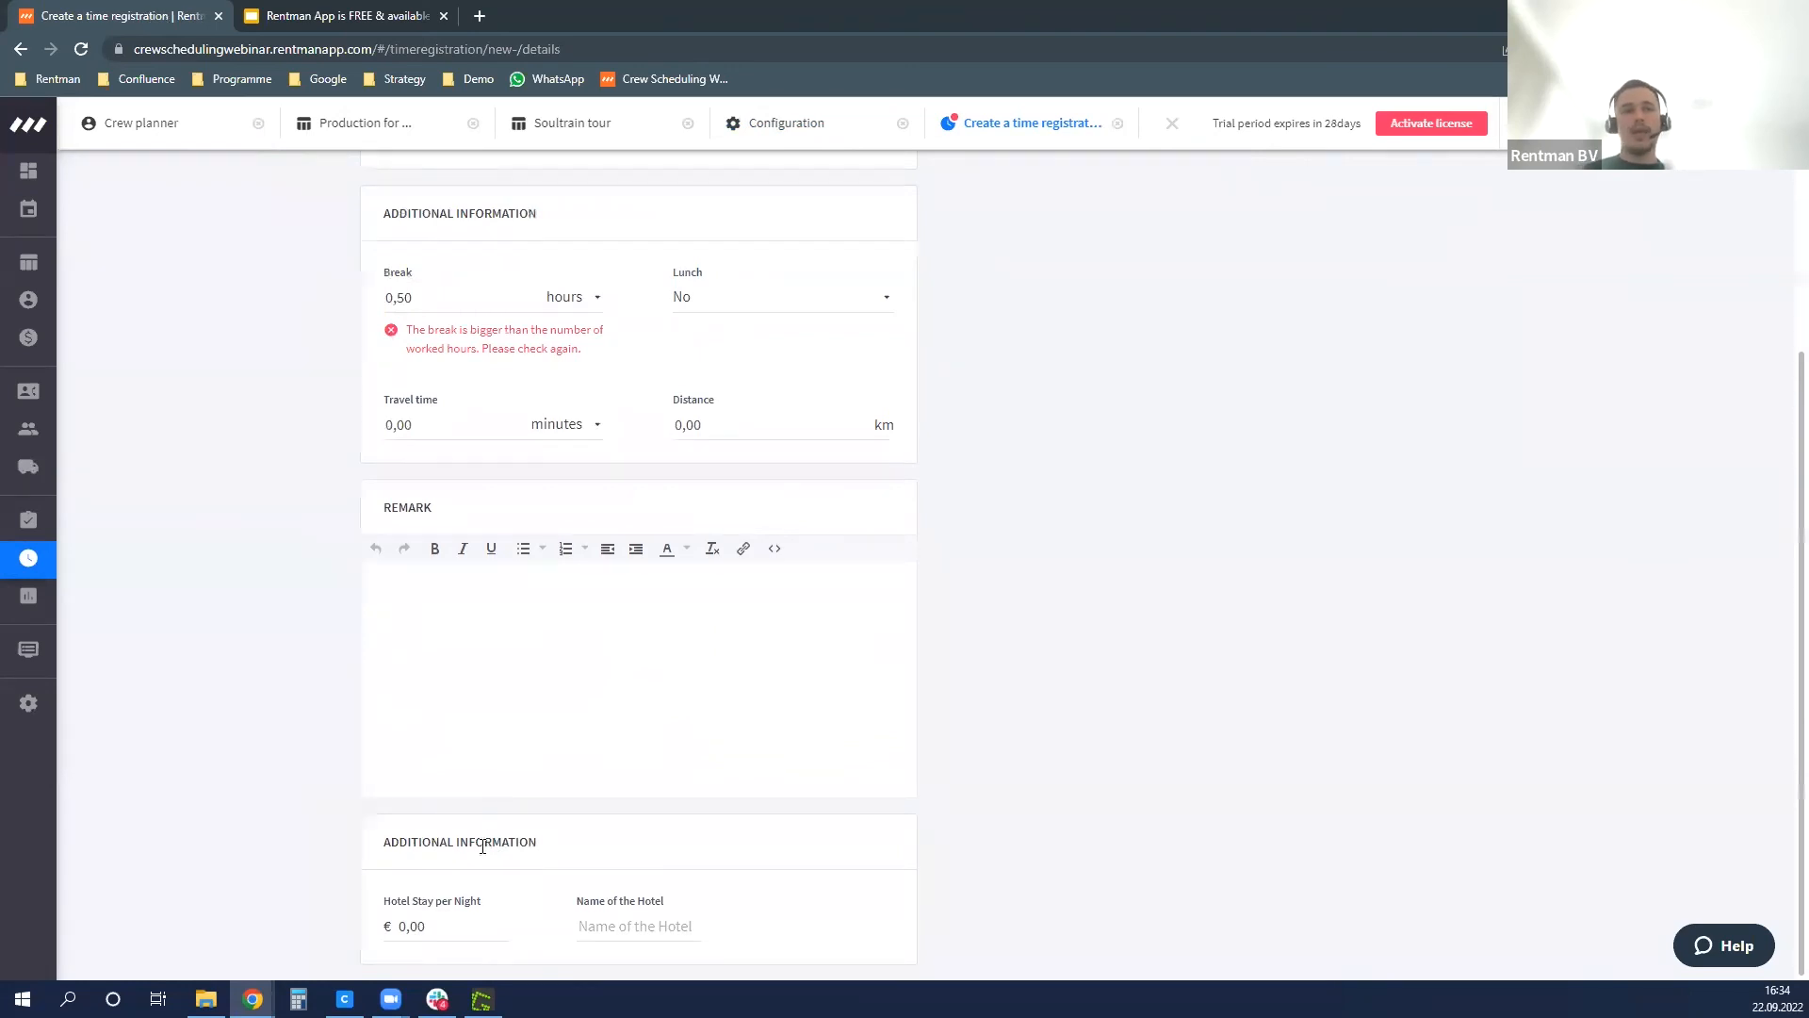
pyautogui.click(377, 897)
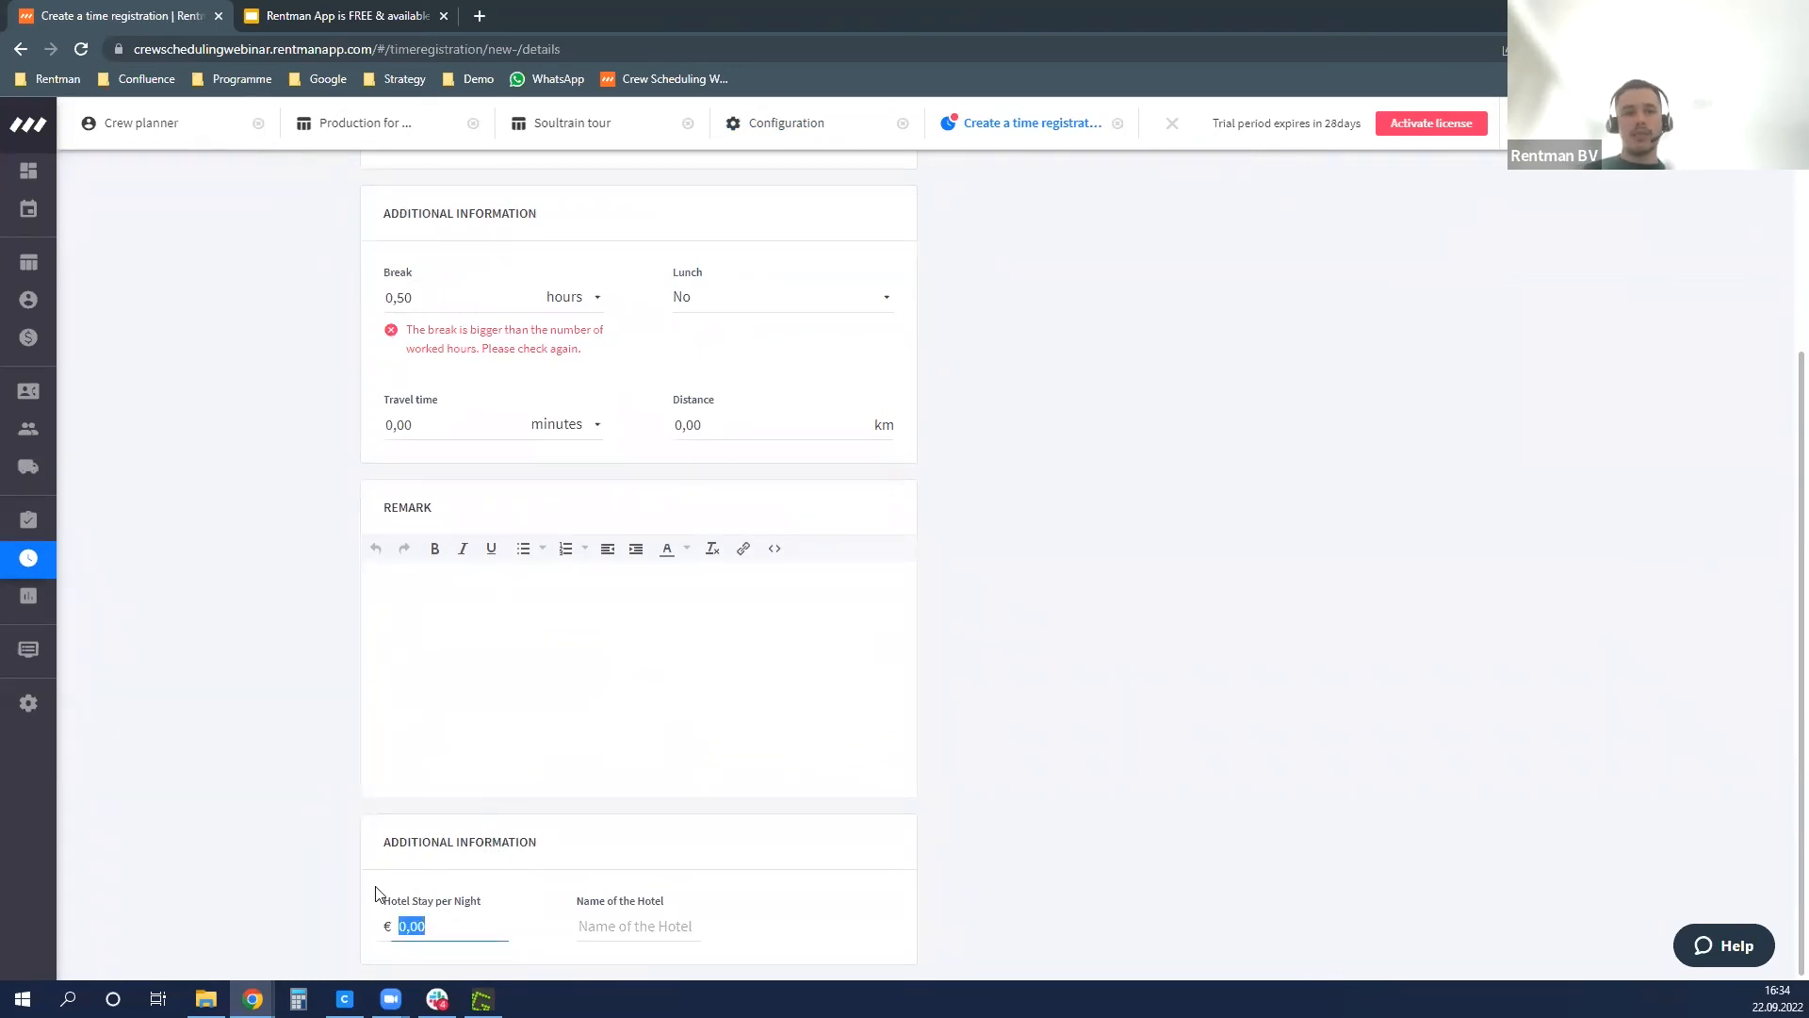
# - Set the Hotel Stay per Night to €100 and fill in "Name of the Hotel" as the hotel's name
pyautogui.write('100')
pyautogui.click(650, 934)
pyautogui.write('Name o')
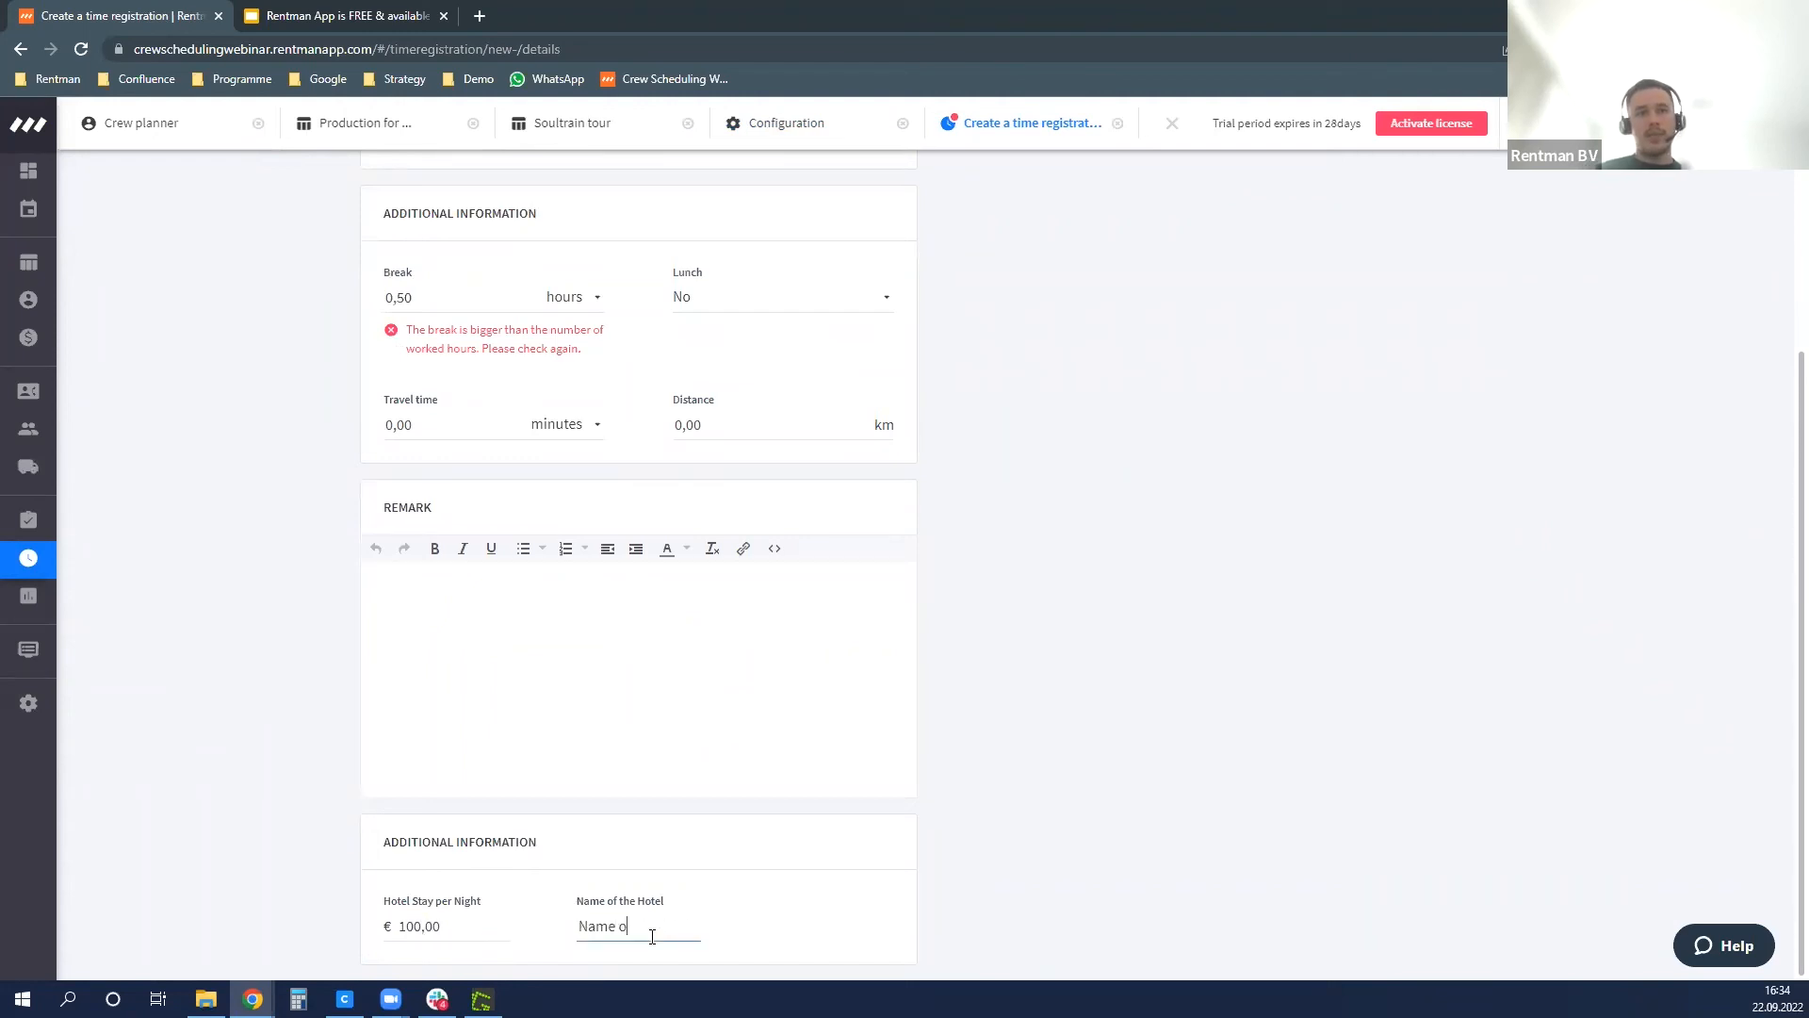
pyautogui.write('f the Hotel')
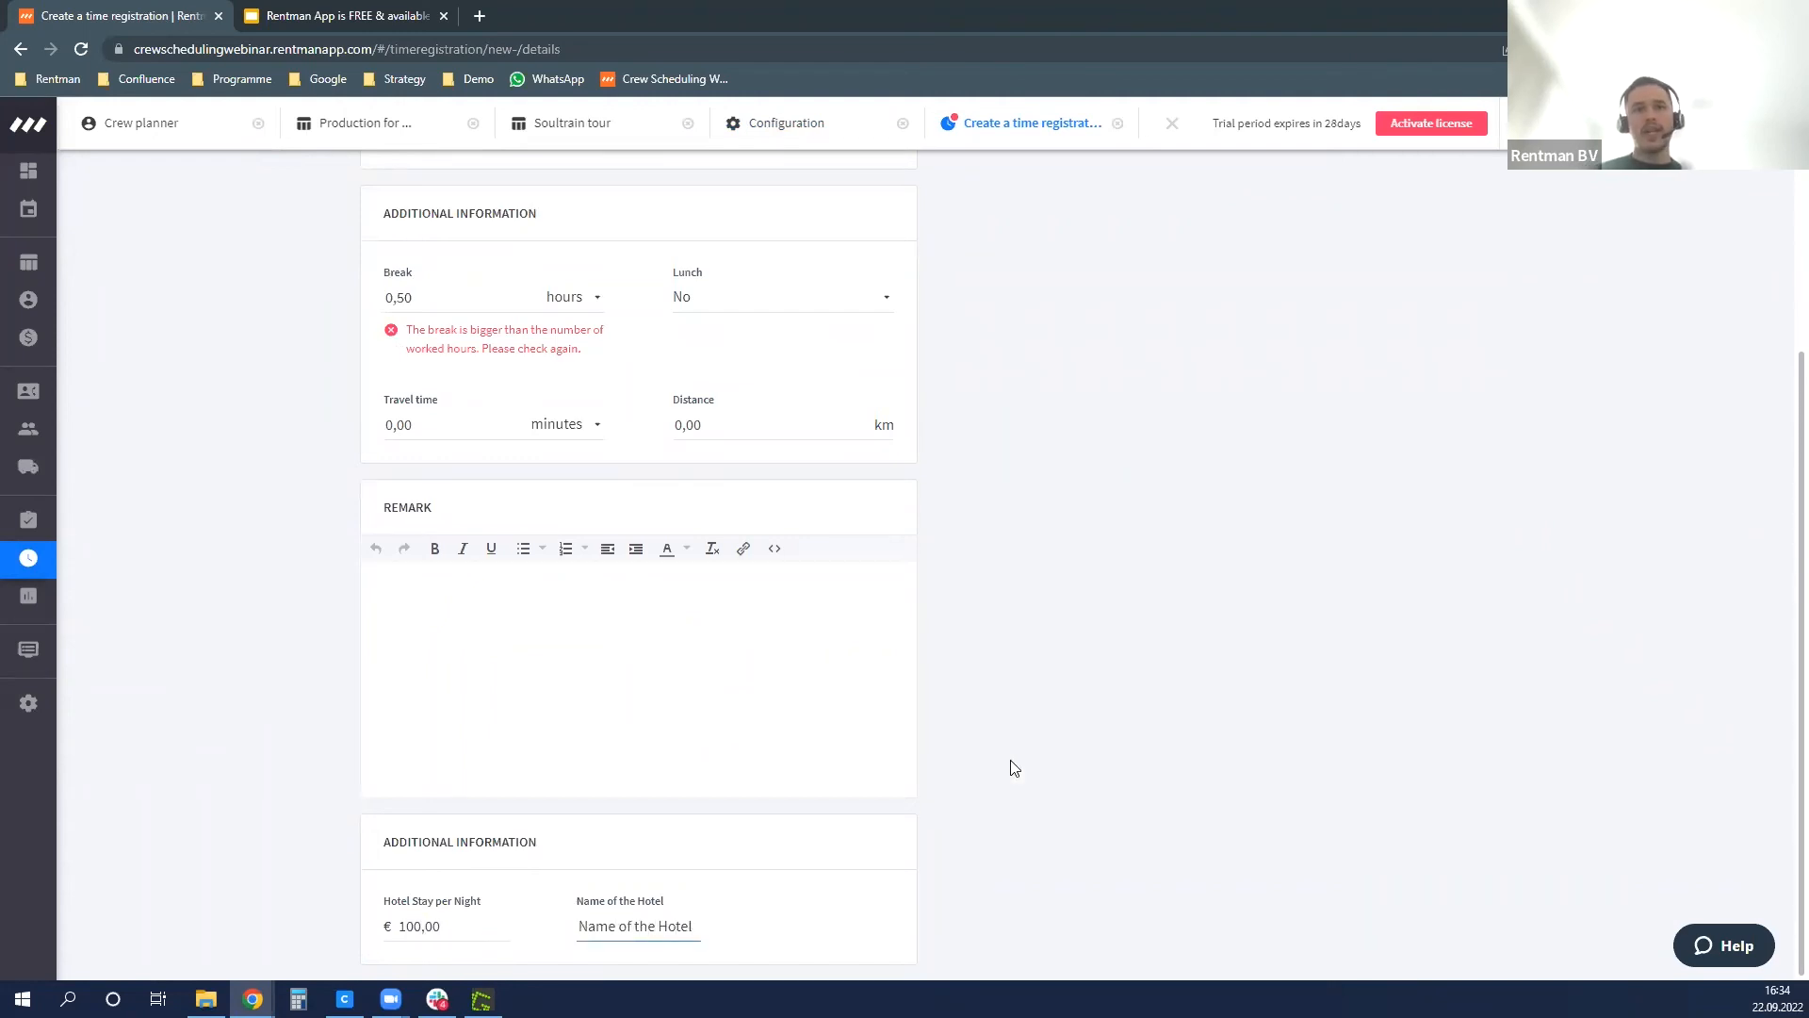
pyautogui.scroll(4, 1010, 768)
pyautogui.scroll(-4, 1059, 730)
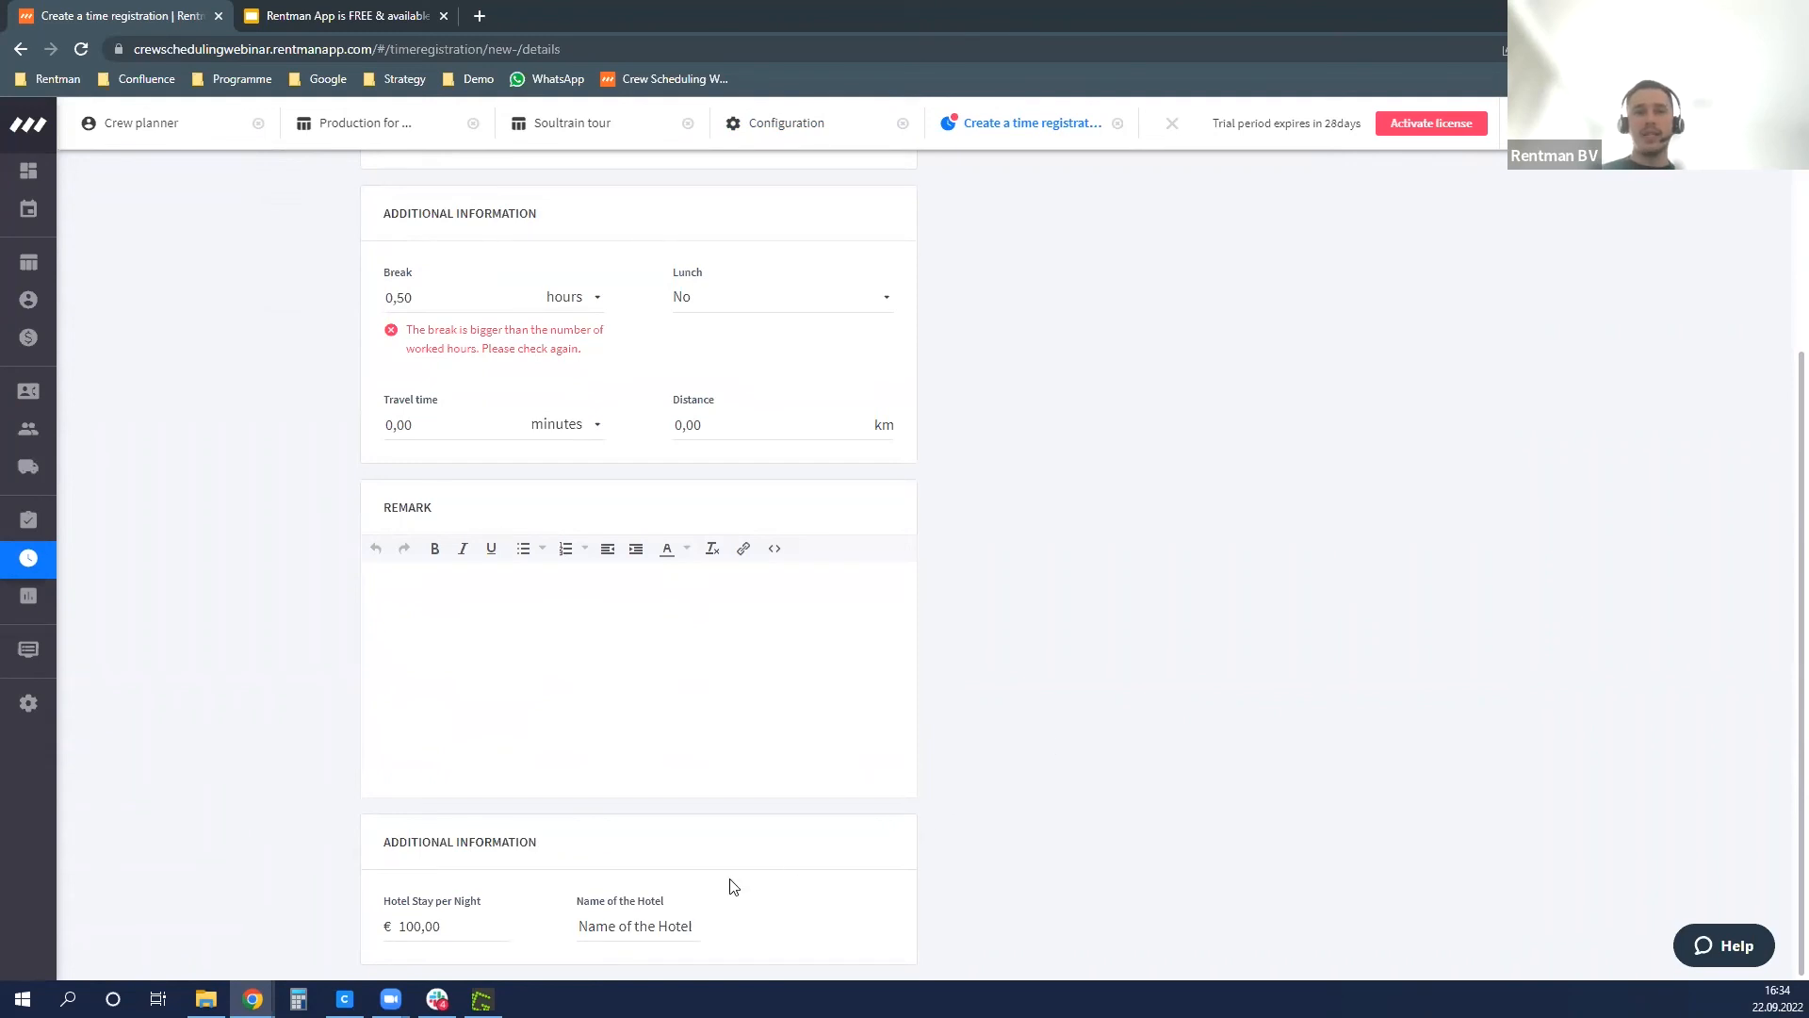
pyautogui.scroll(4, 780, 655)
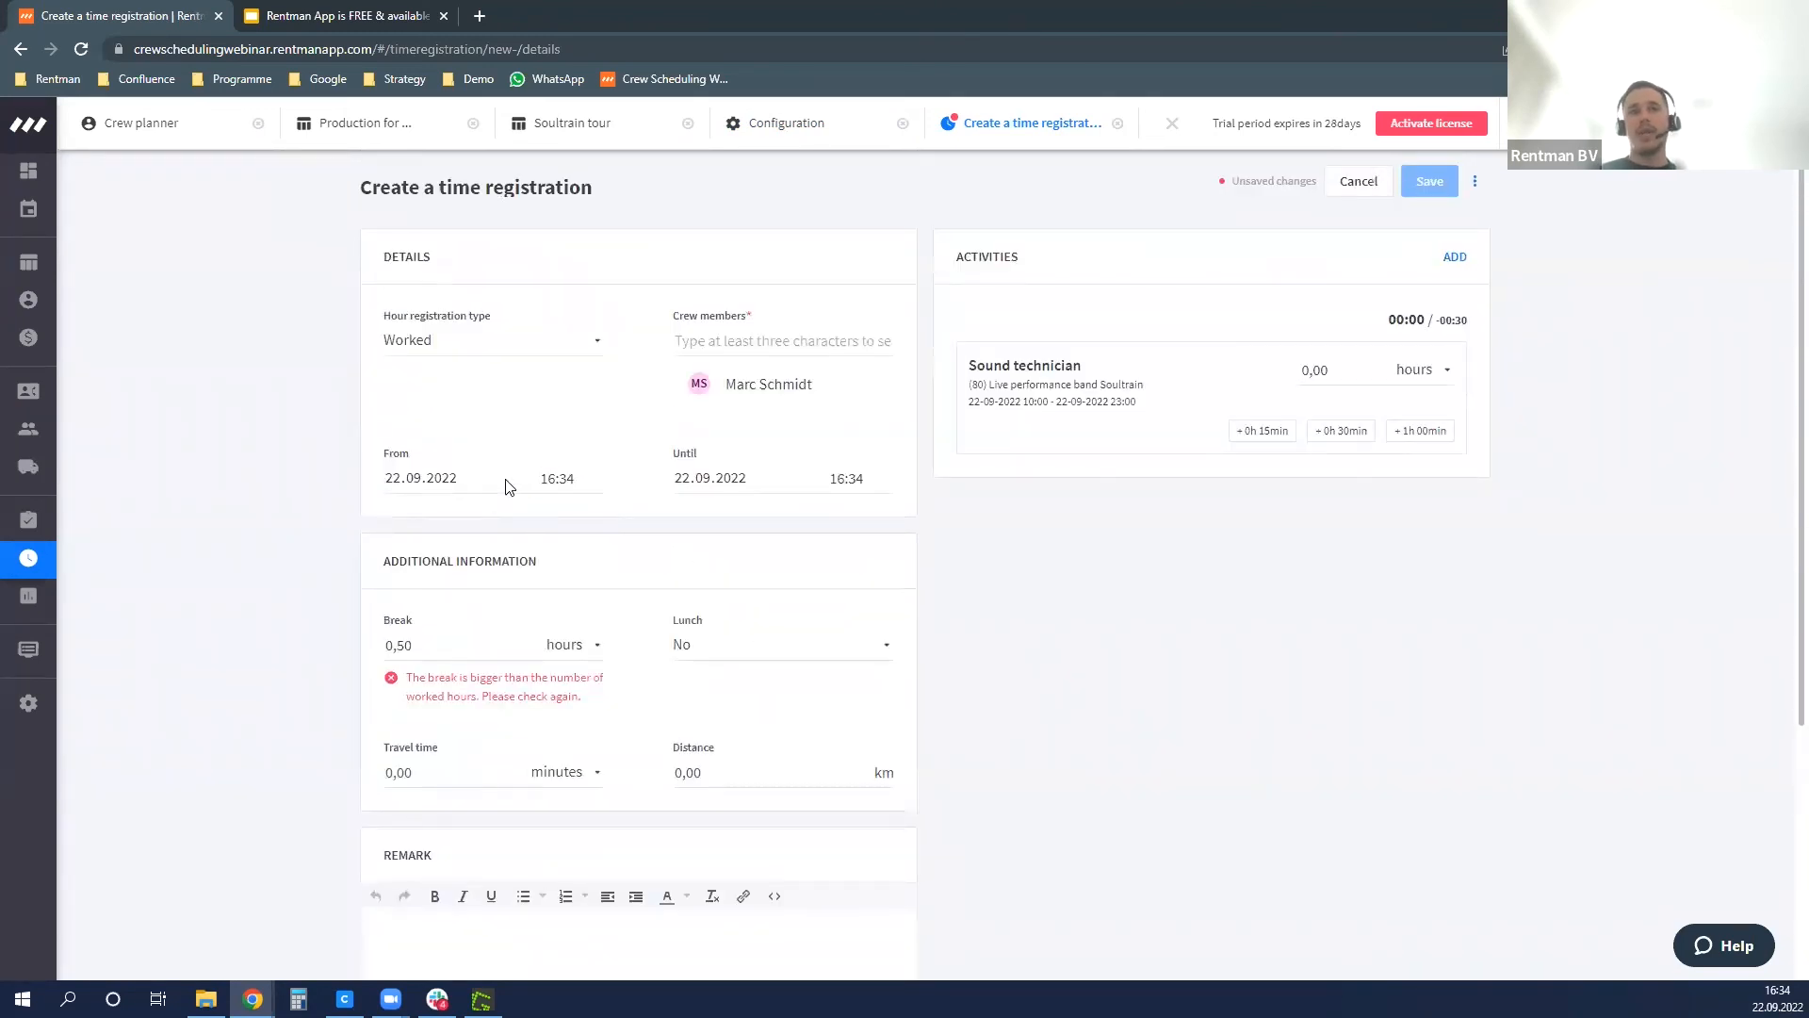
# - Check the available hour registration types and discard the unsaved time registration
pyautogui.click(464, 348)
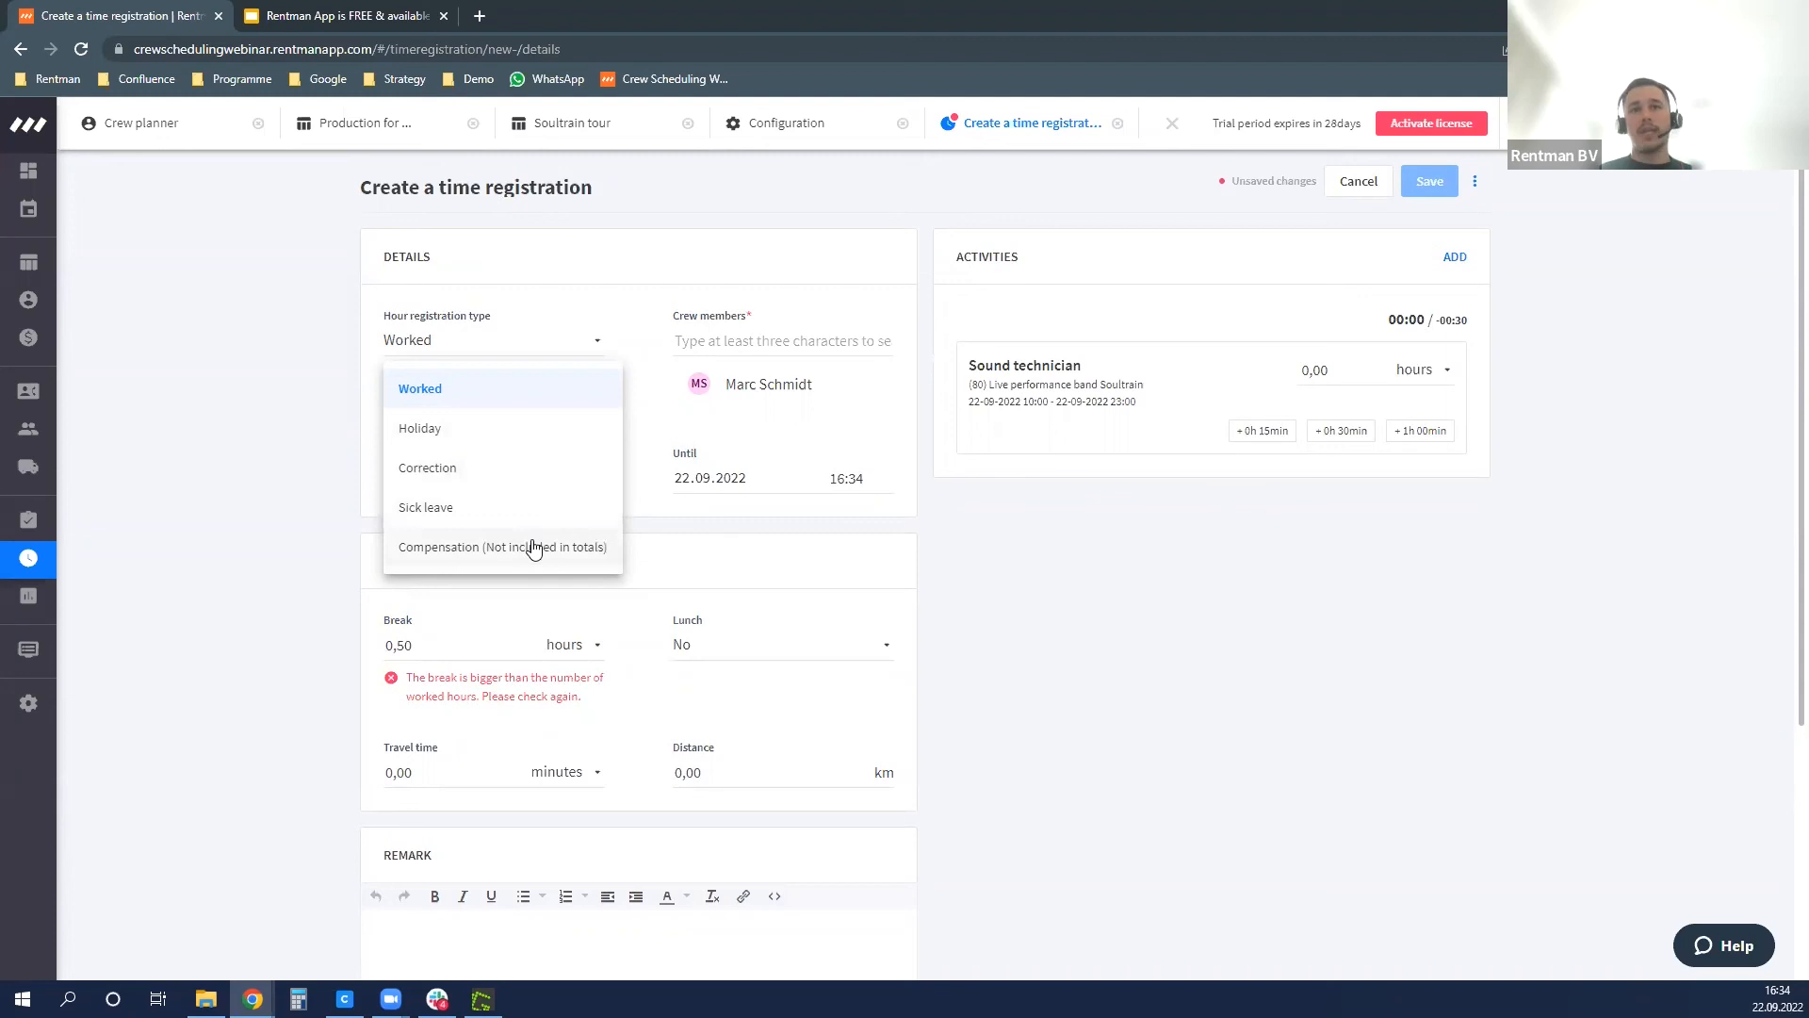
pyautogui.click(1130, 600)
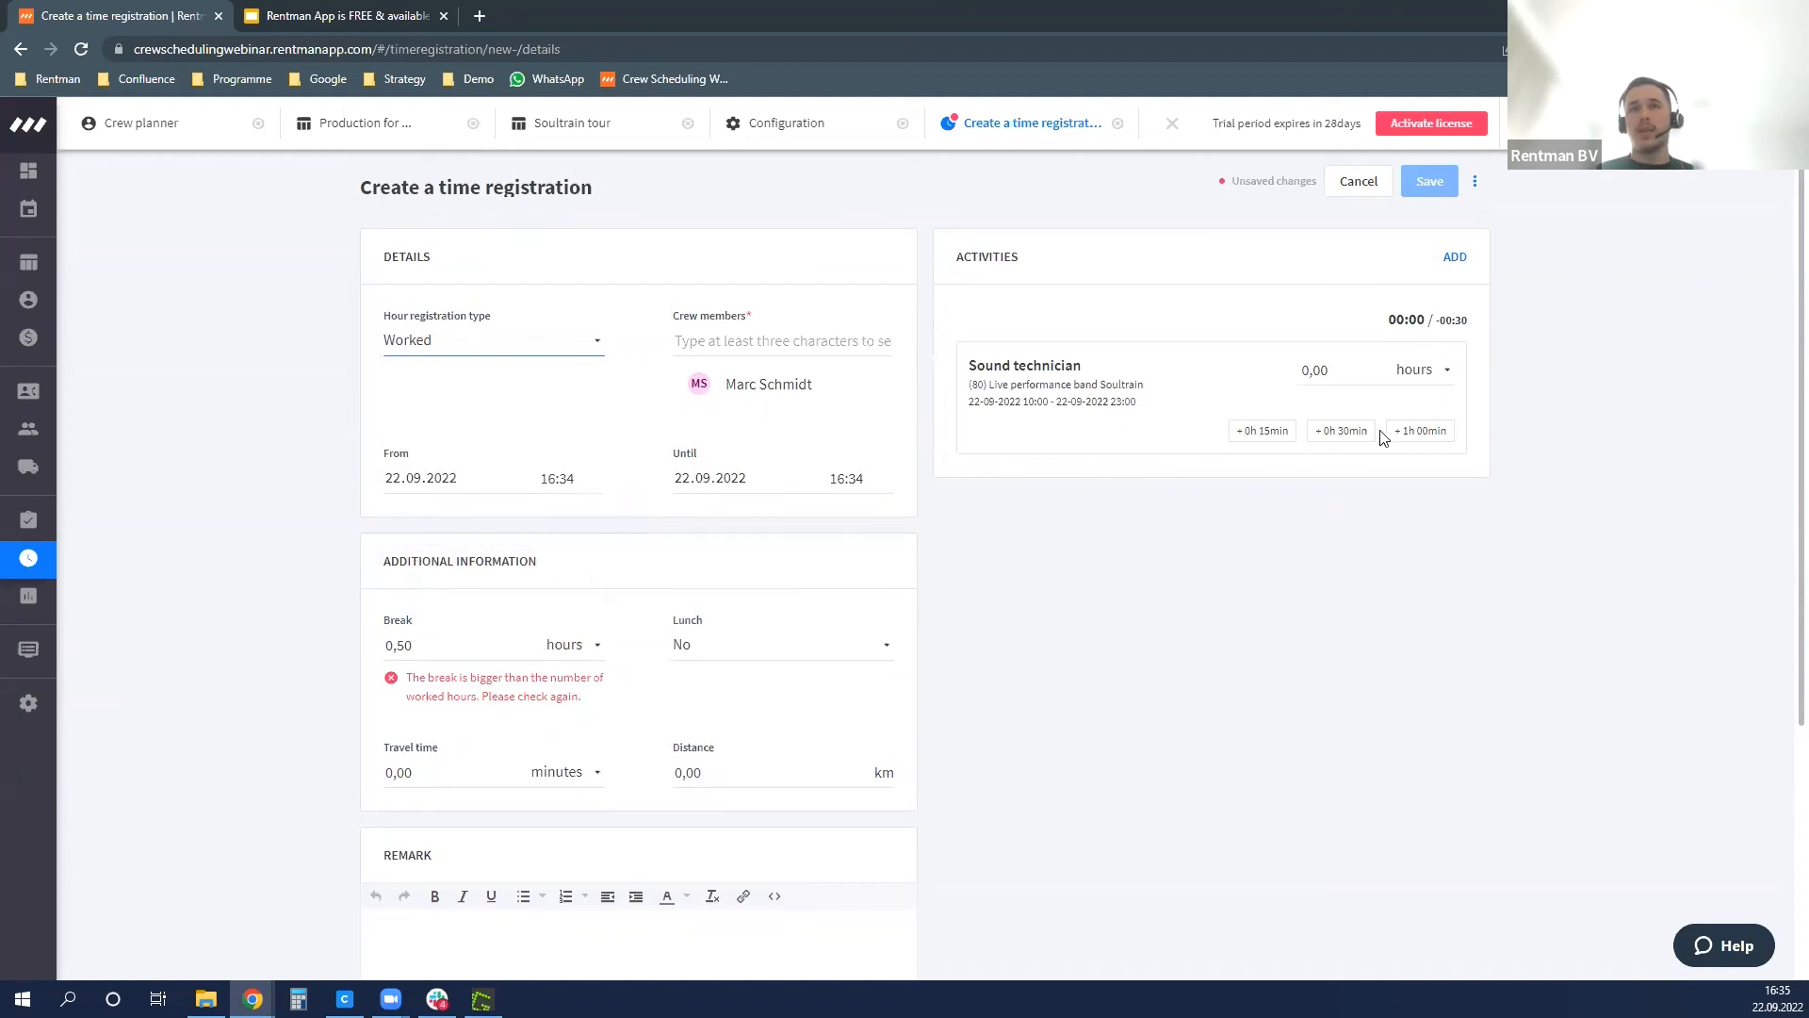
pyautogui.click(1422, 437)
pyautogui.click(1359, 183)
pyautogui.click(1161, 608)
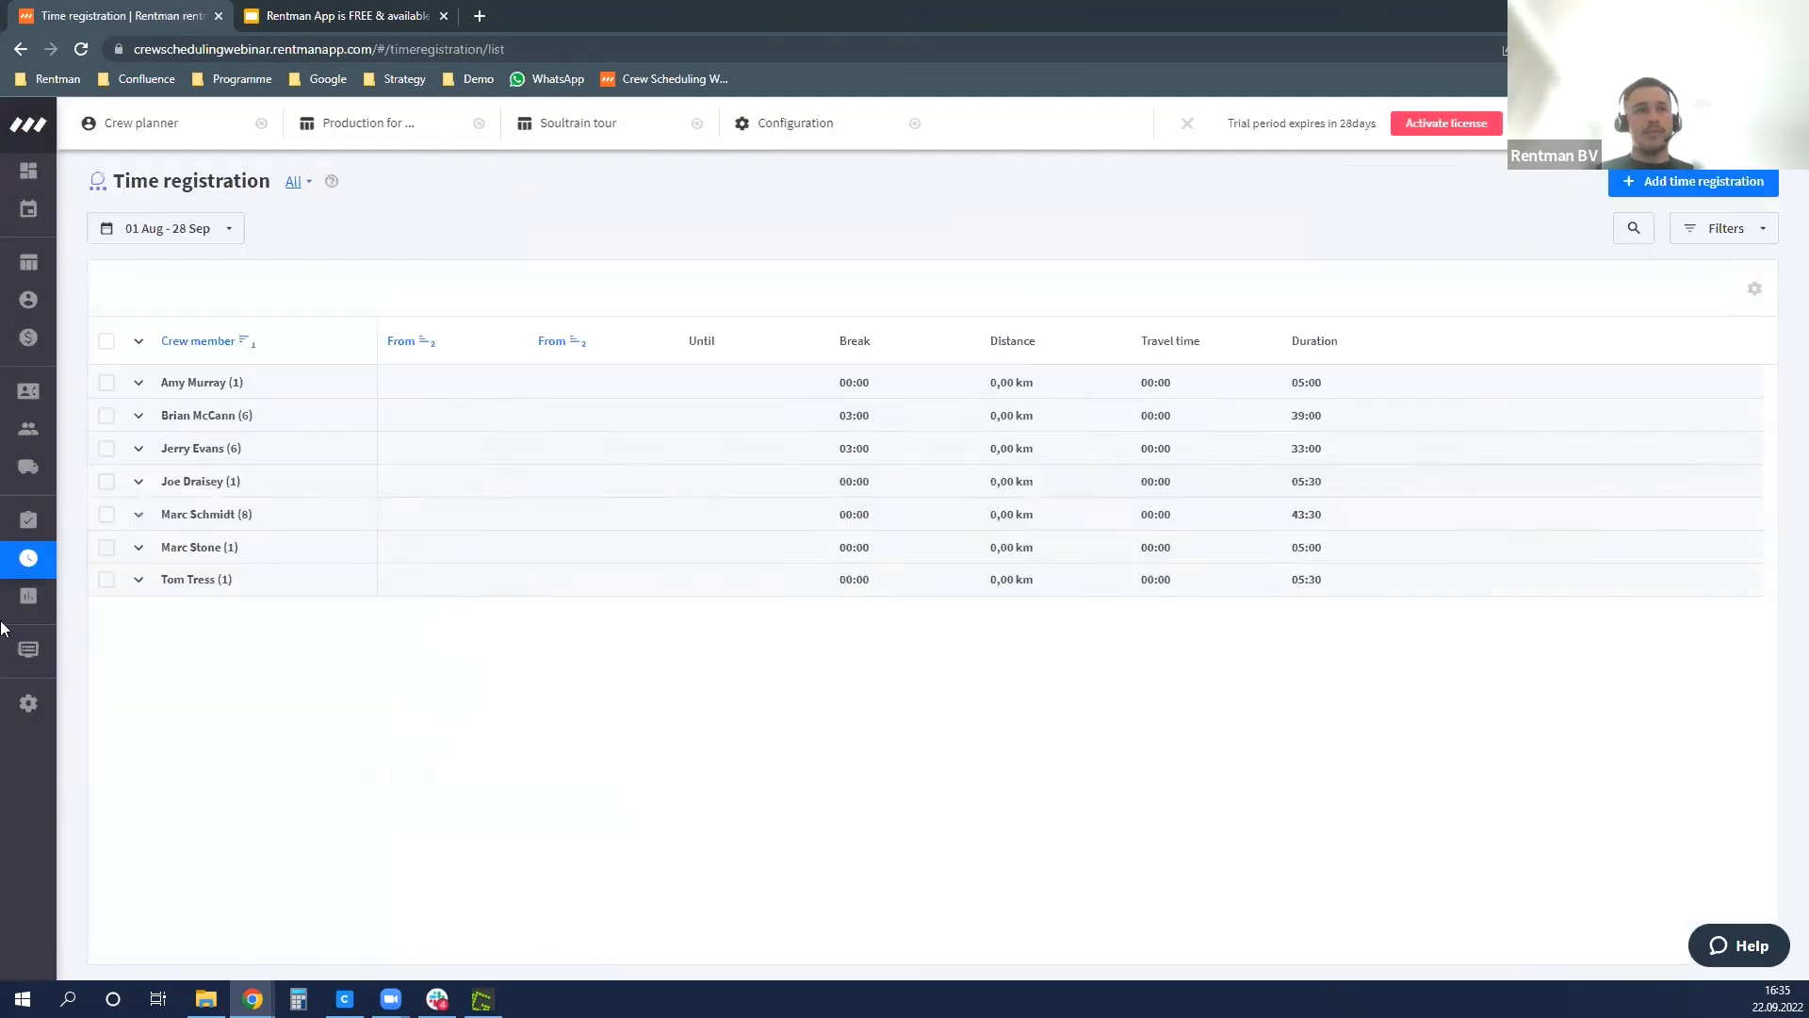
# - Start a new Crew statistic and show its list with a column set covering planned hours, registered hours, revenue and profit
pyautogui.moveTo(28, 596)
pyautogui.click(212, 597)
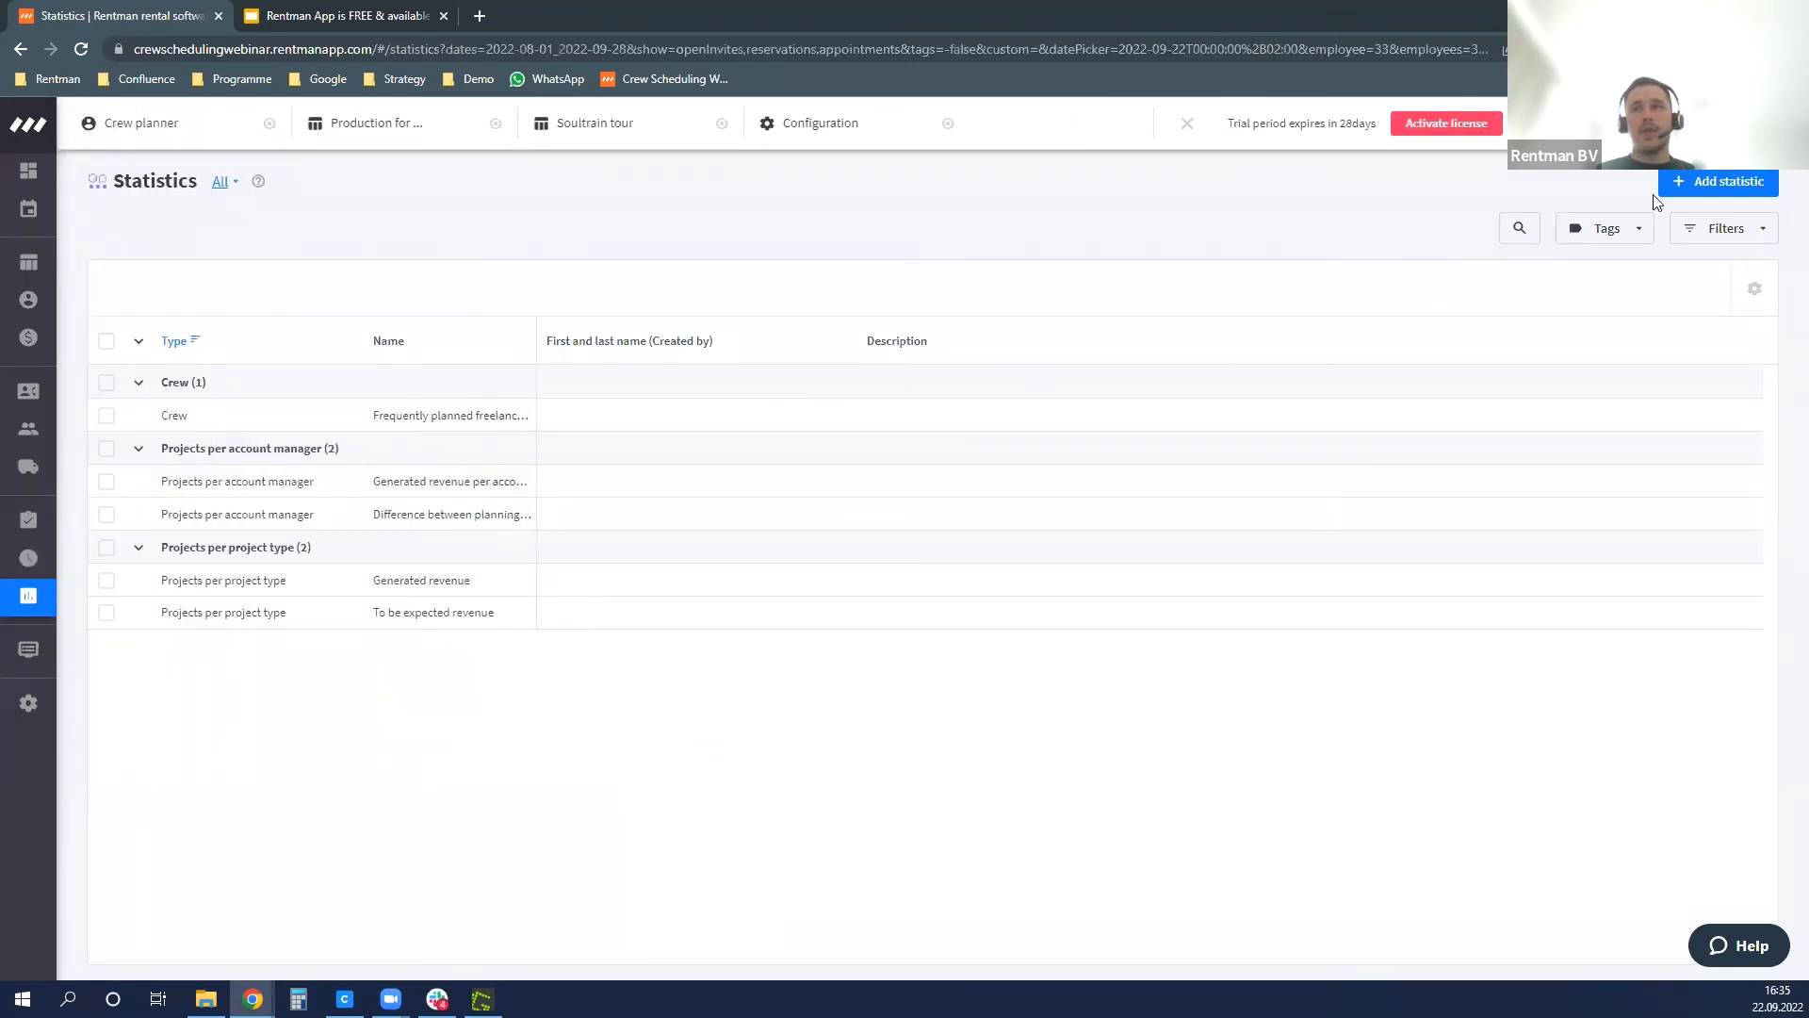
pyautogui.click(1710, 182)
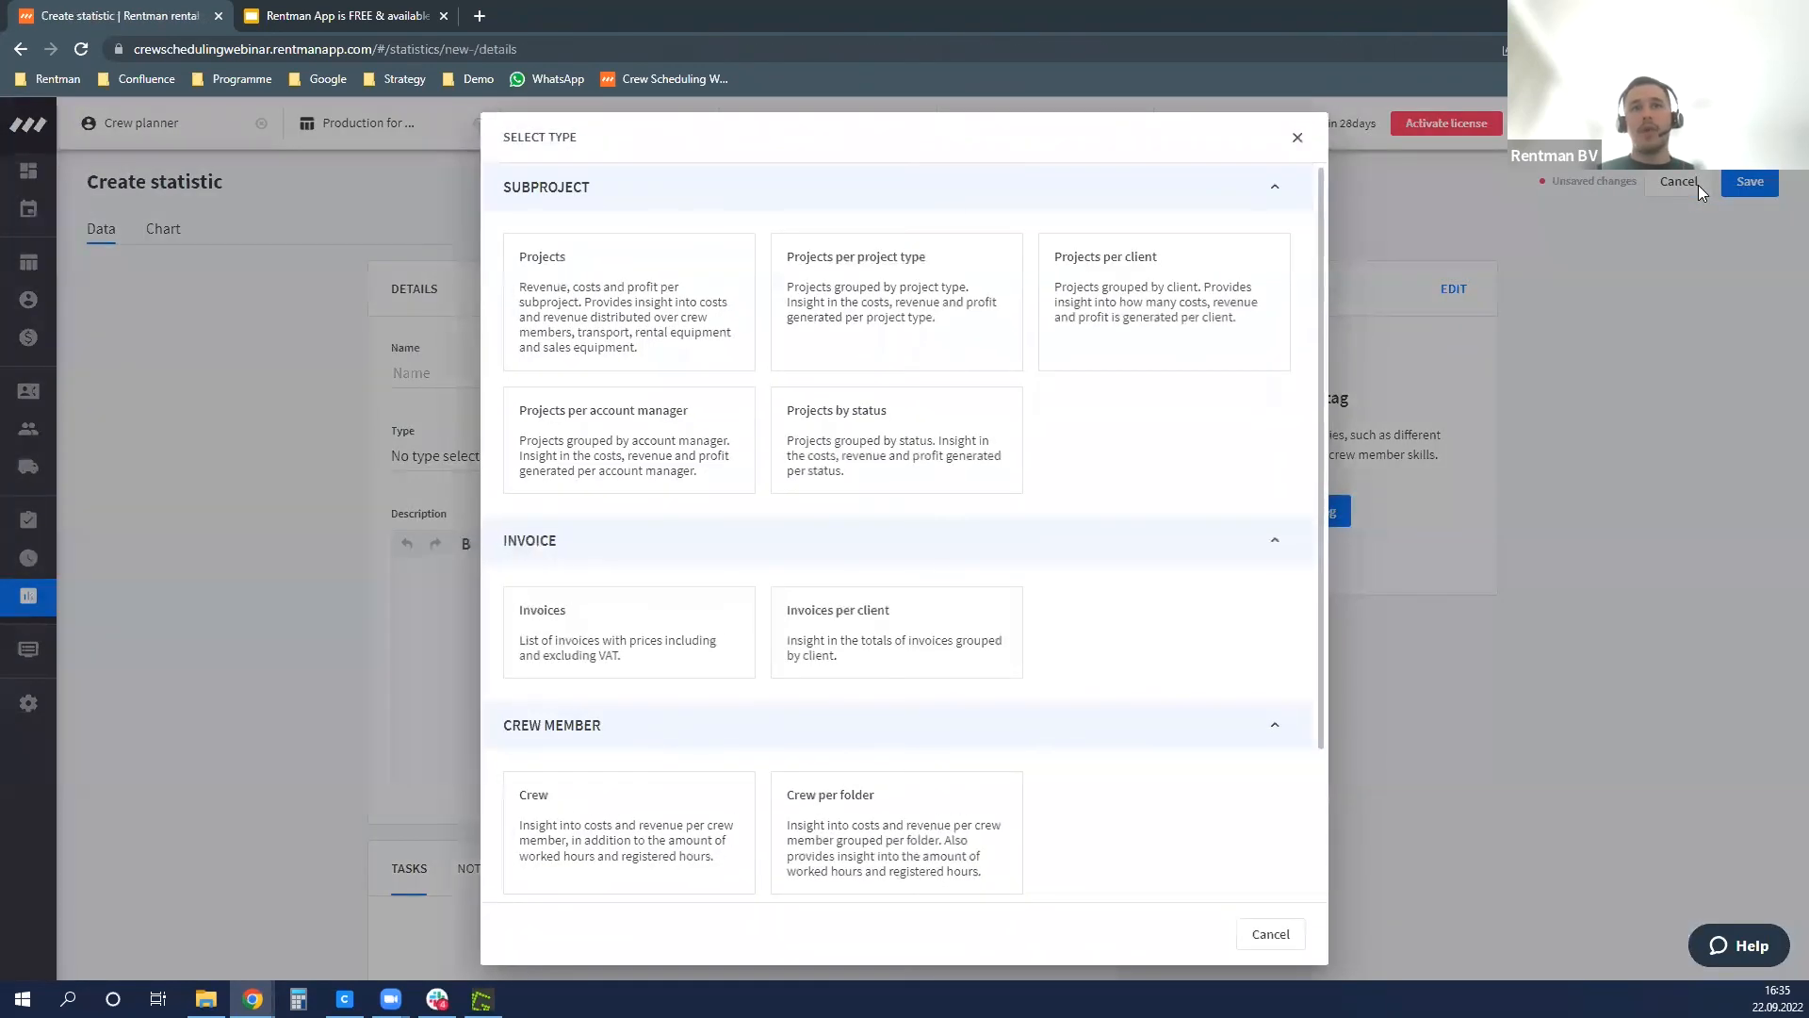
pyautogui.scroll(-2, 1127, 618)
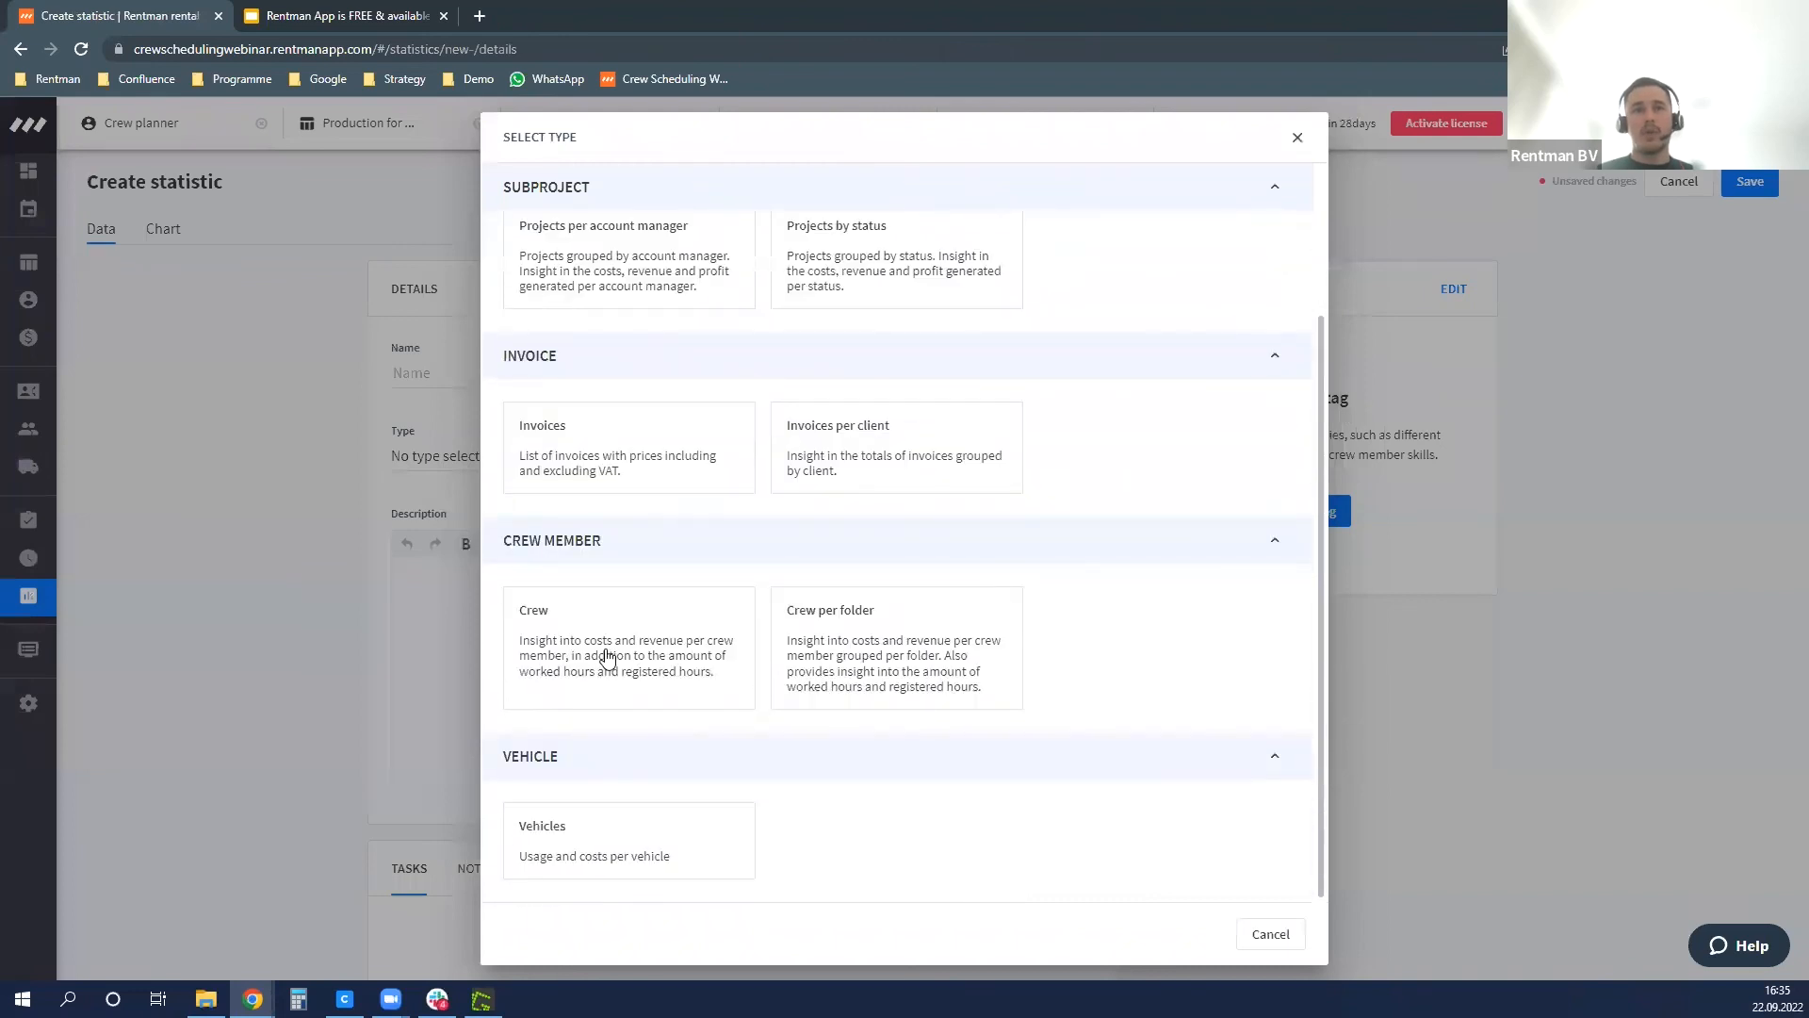
pyautogui.click(596, 676)
pyautogui.click(164, 237)
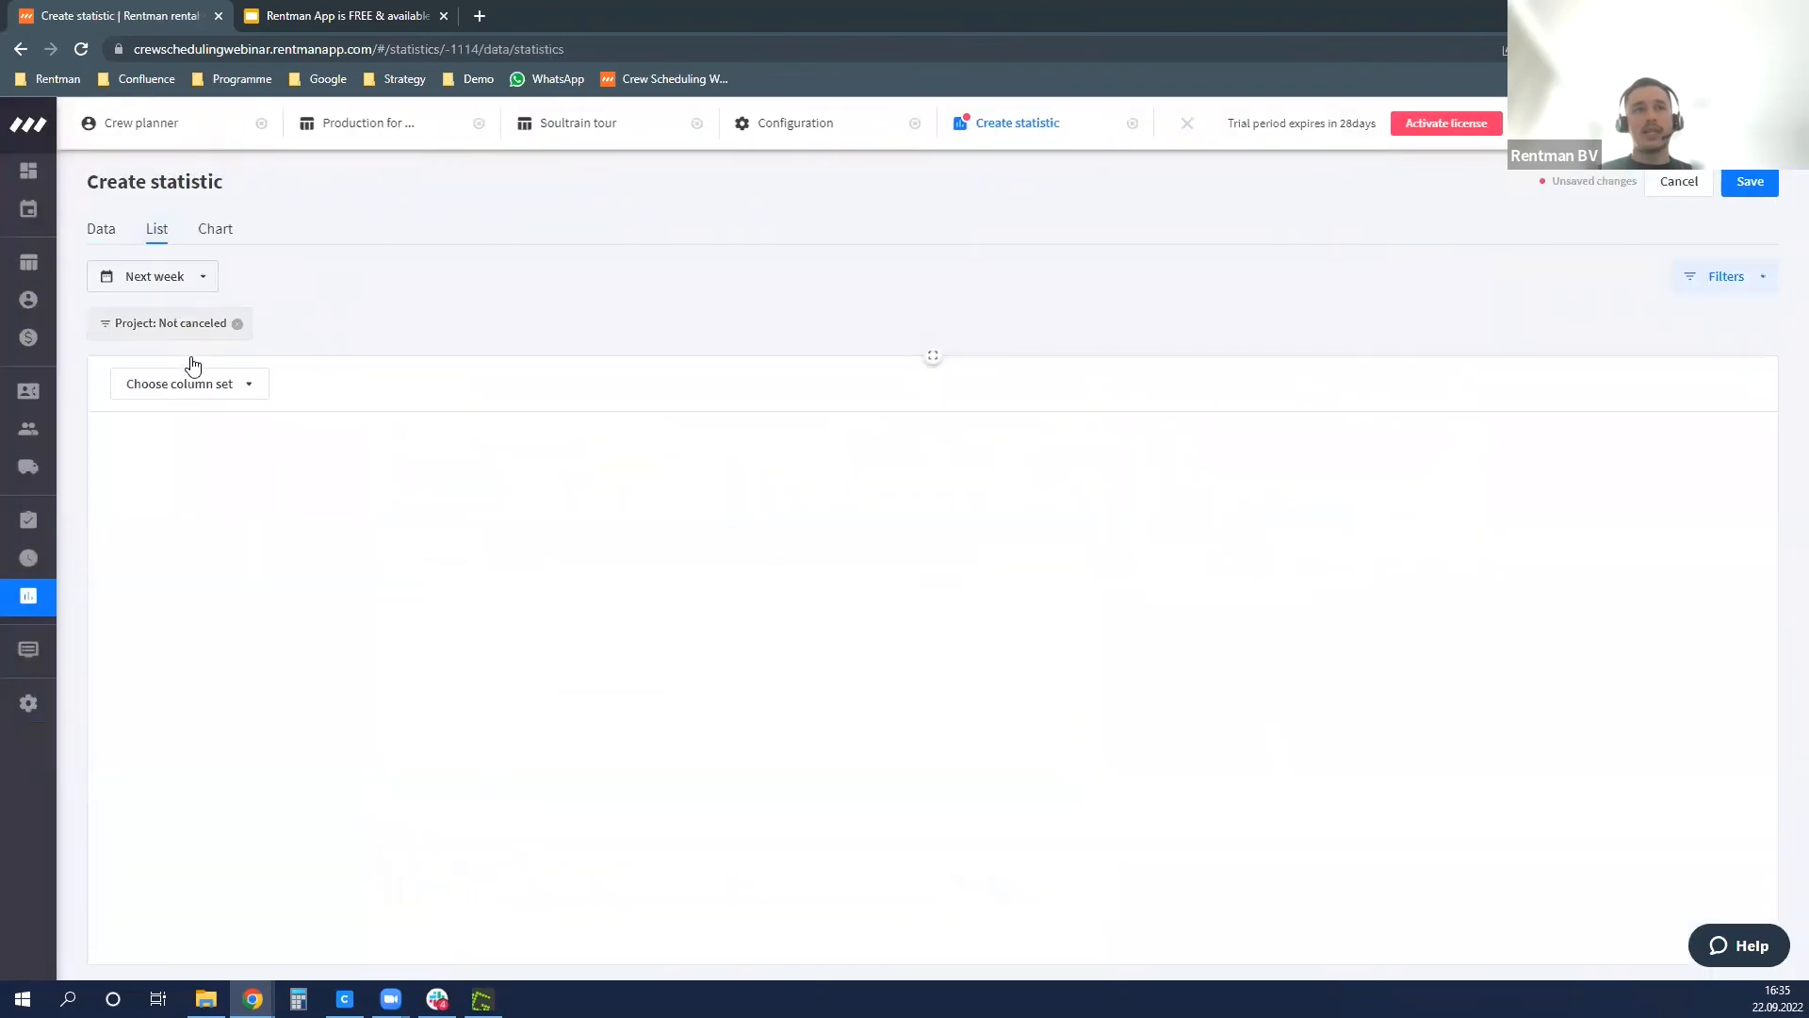
pyautogui.click(187, 384)
pyautogui.click(182, 525)
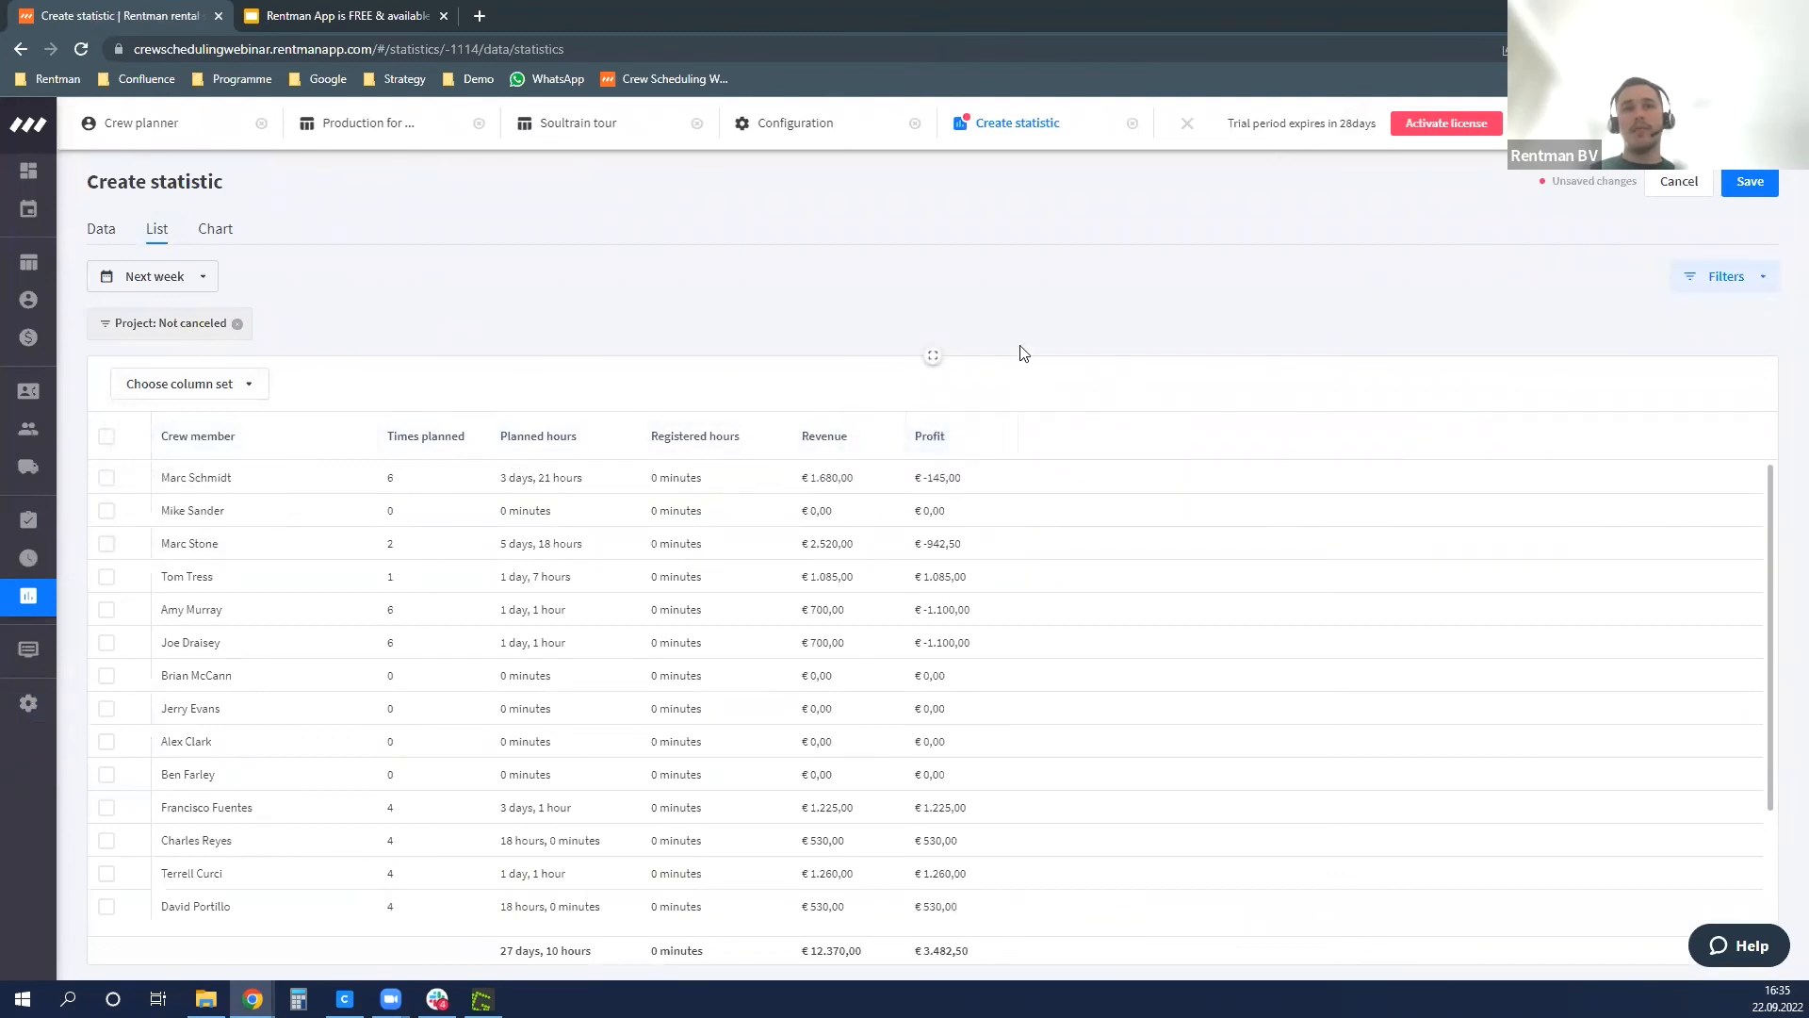
# - Open the projects overview, clear the Soultrain tour selection with its details, and check the available column sets
pyautogui.moveTo(37, 589)
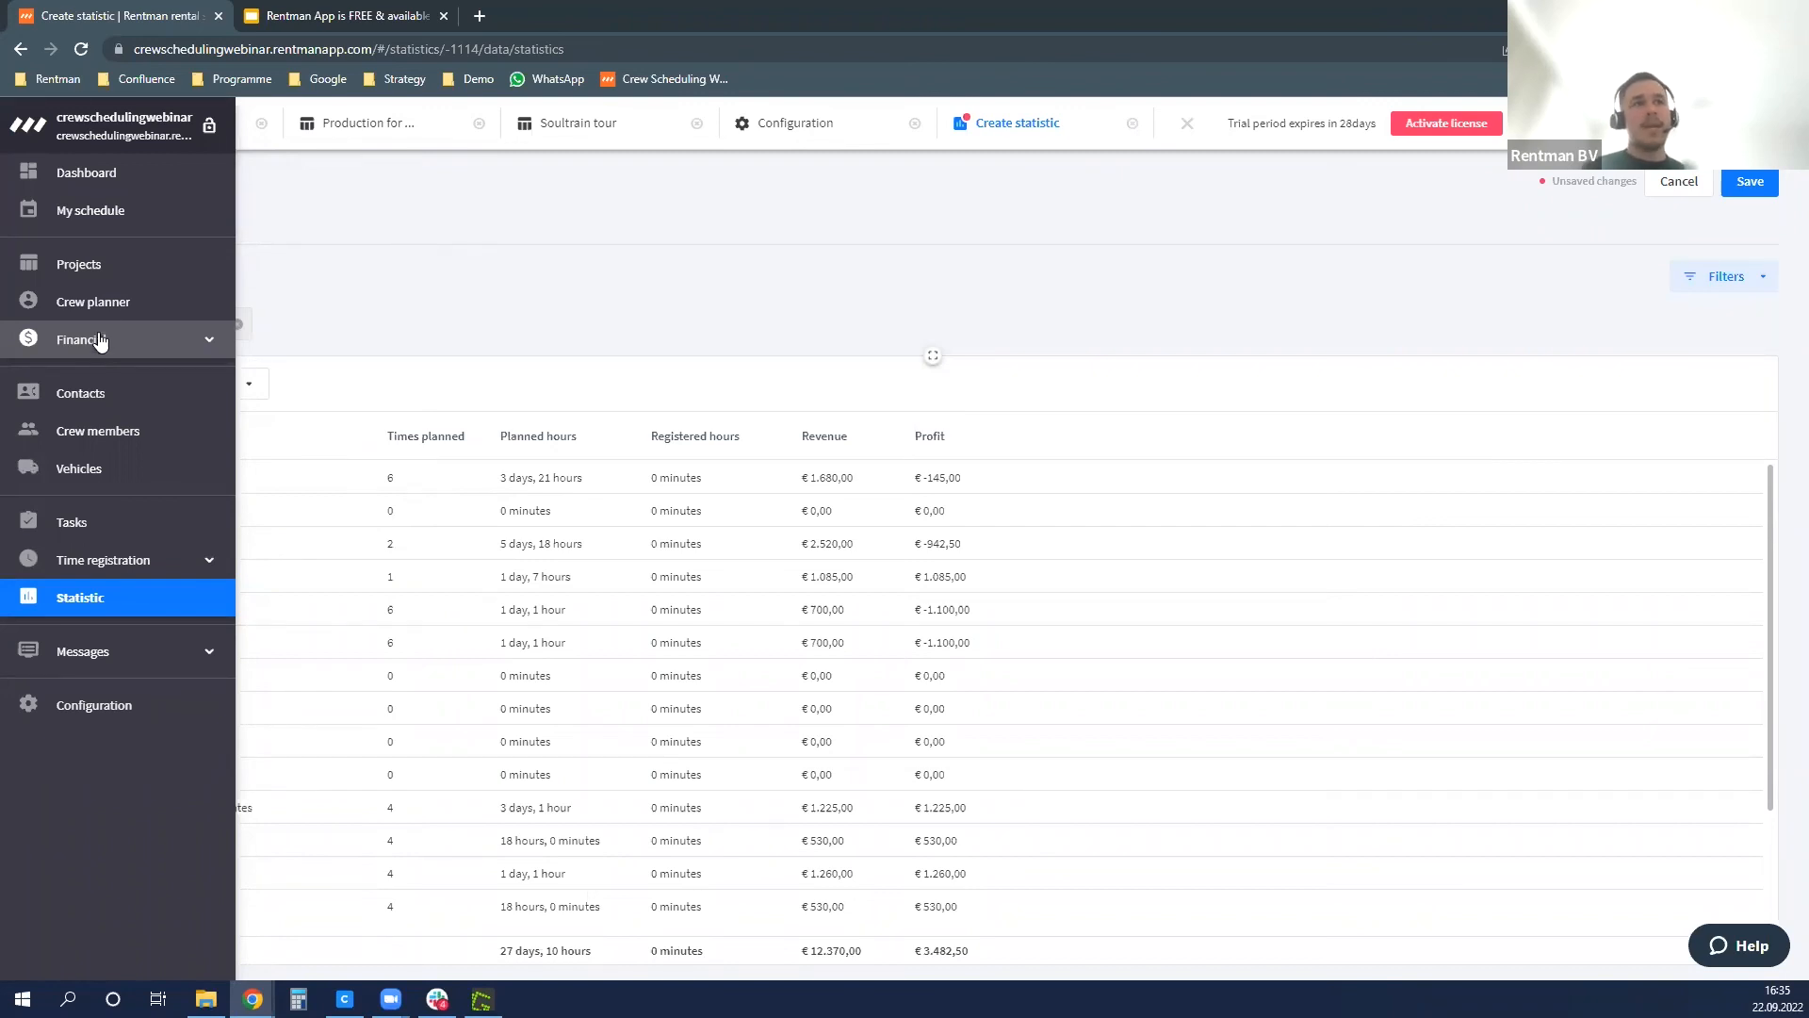
pyautogui.click(94, 267)
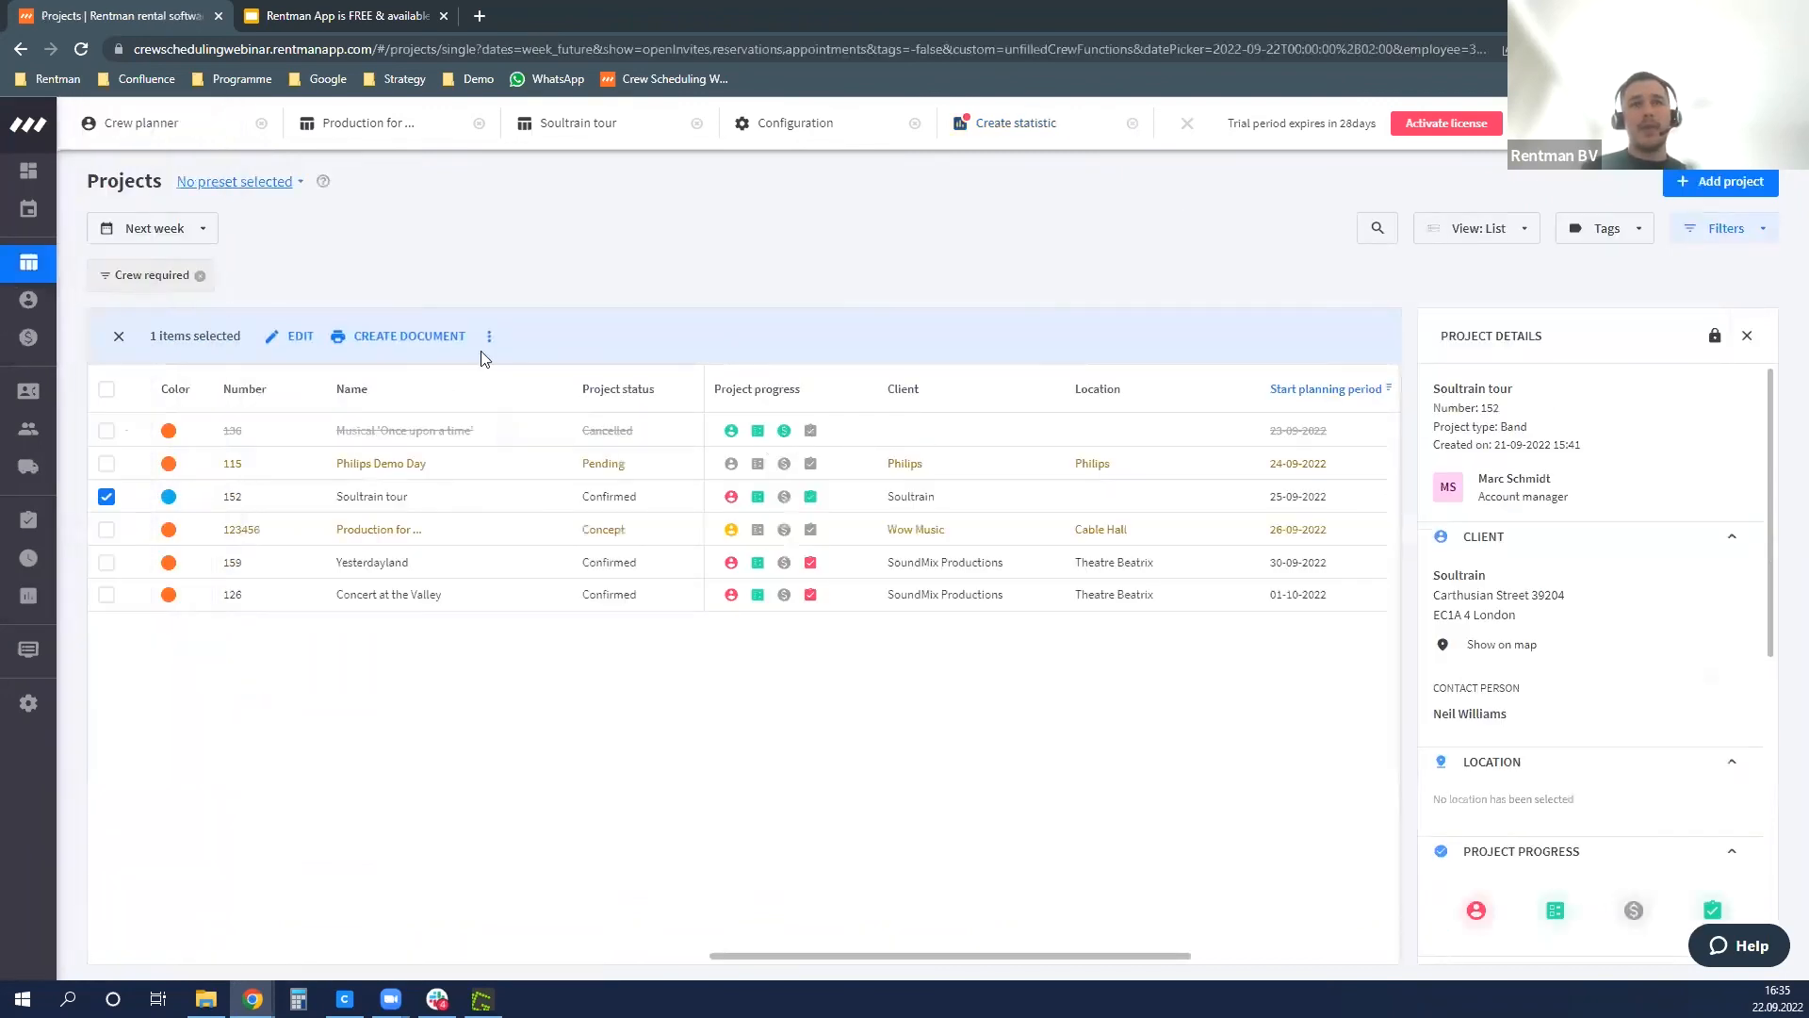
pyautogui.click(119, 338)
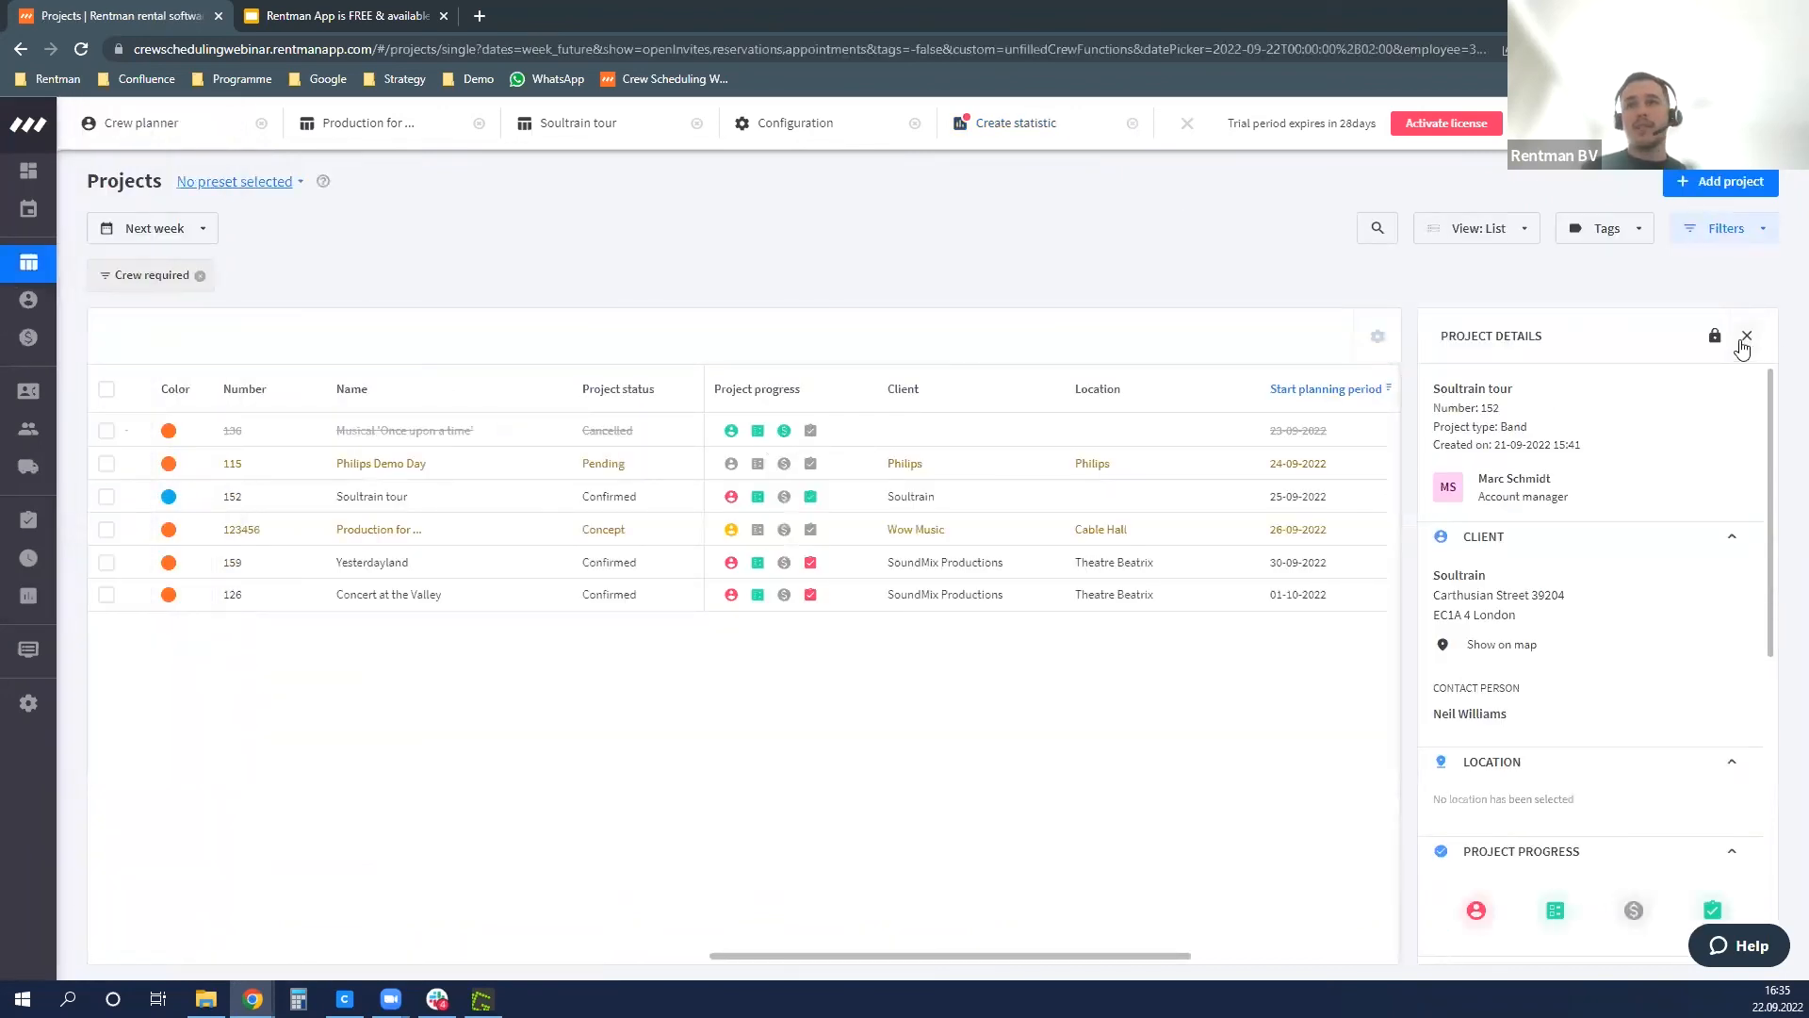
pyautogui.click(1748, 339)
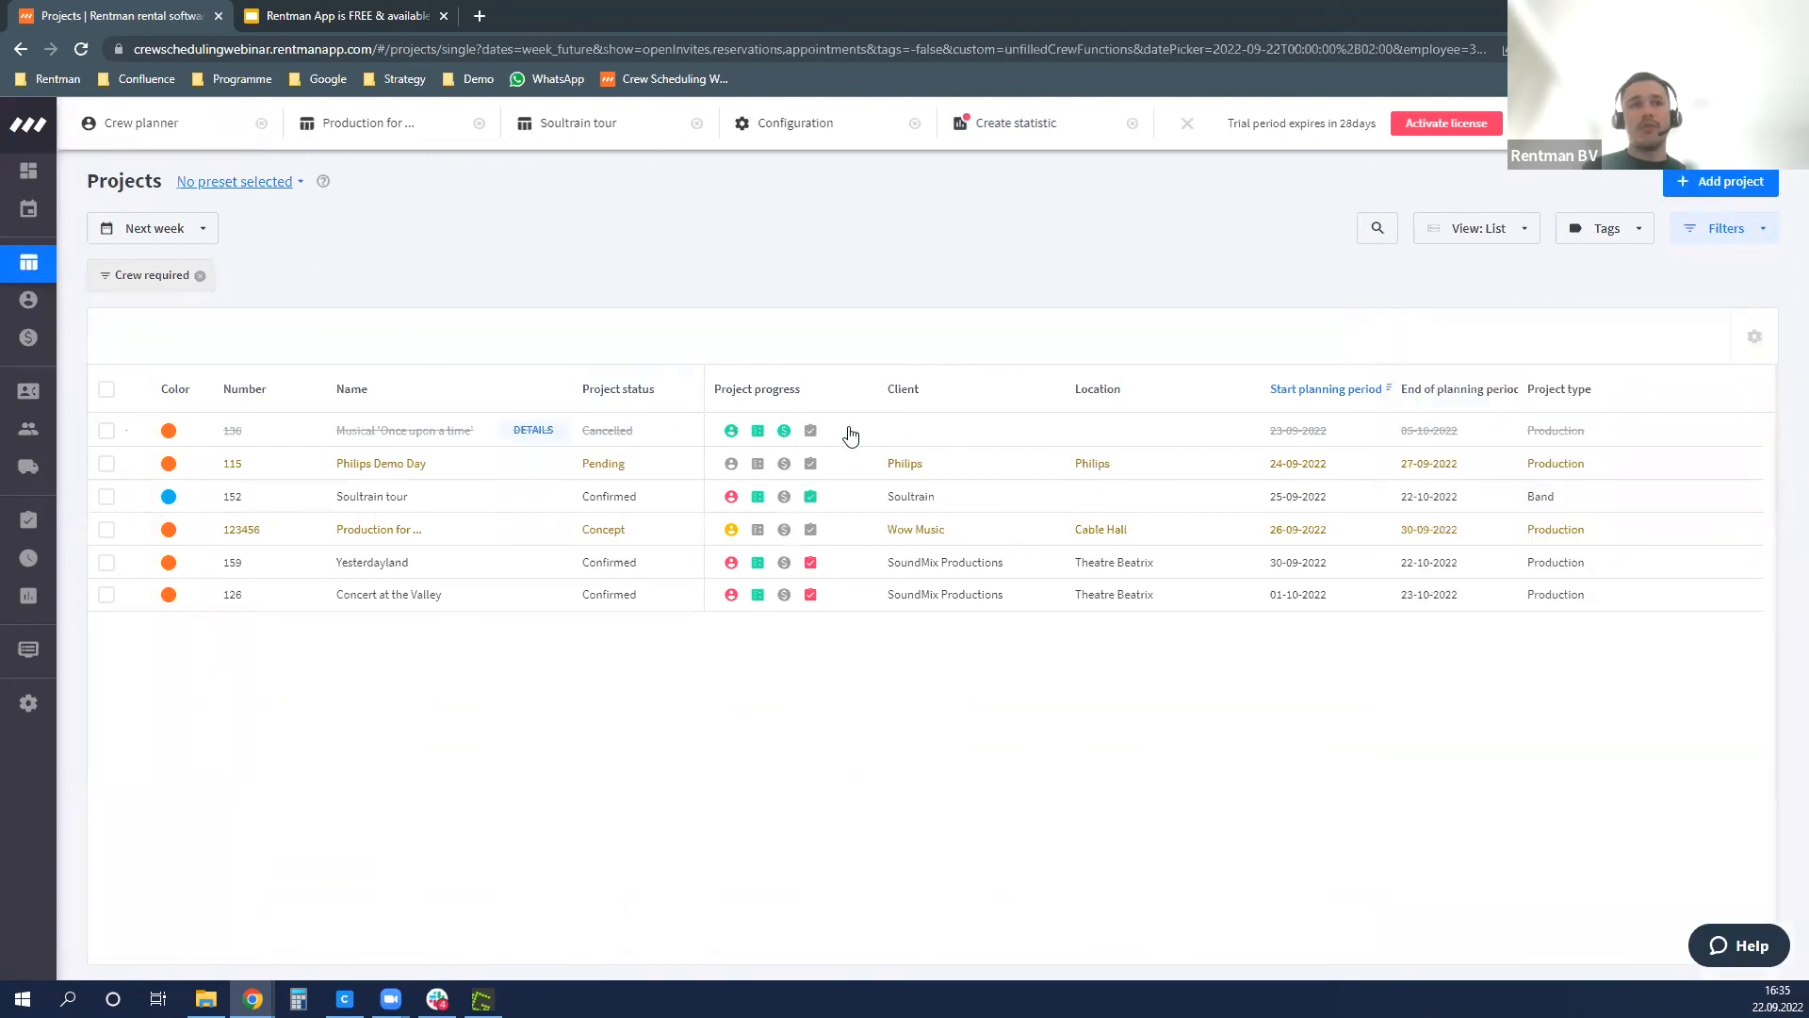
pyautogui.click(1755, 336)
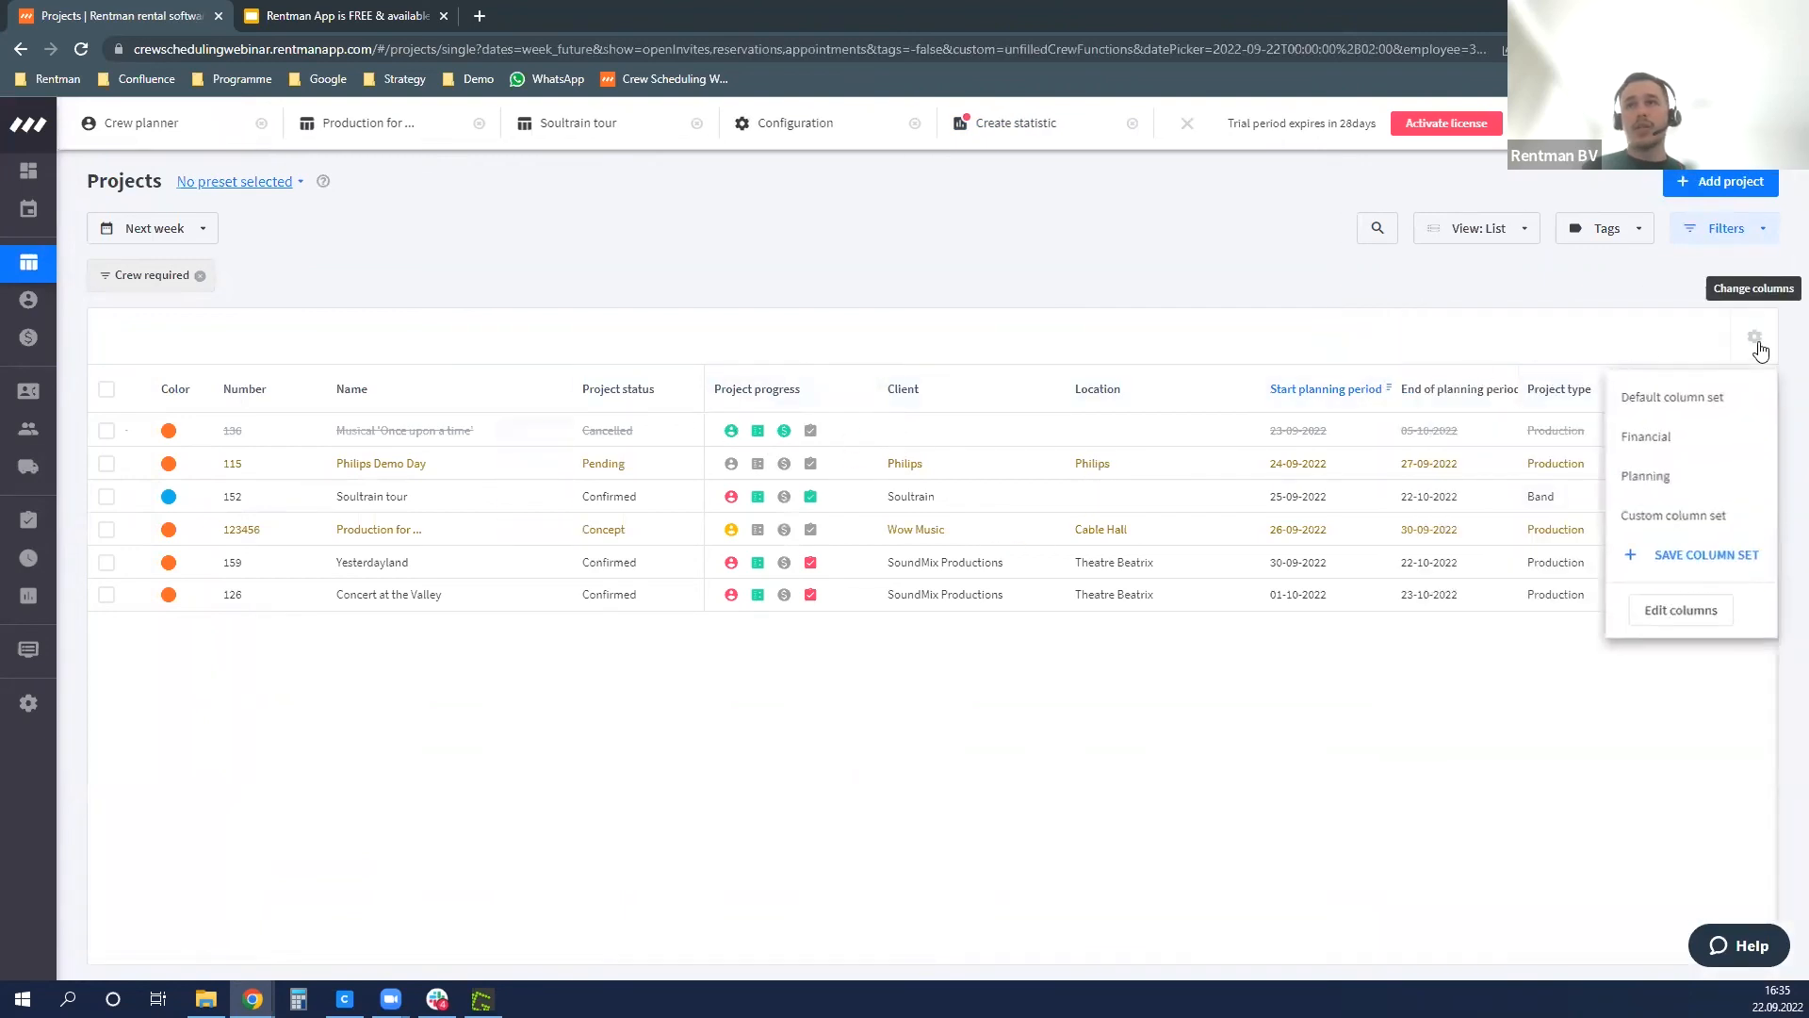
pyautogui.click(1538, 327)
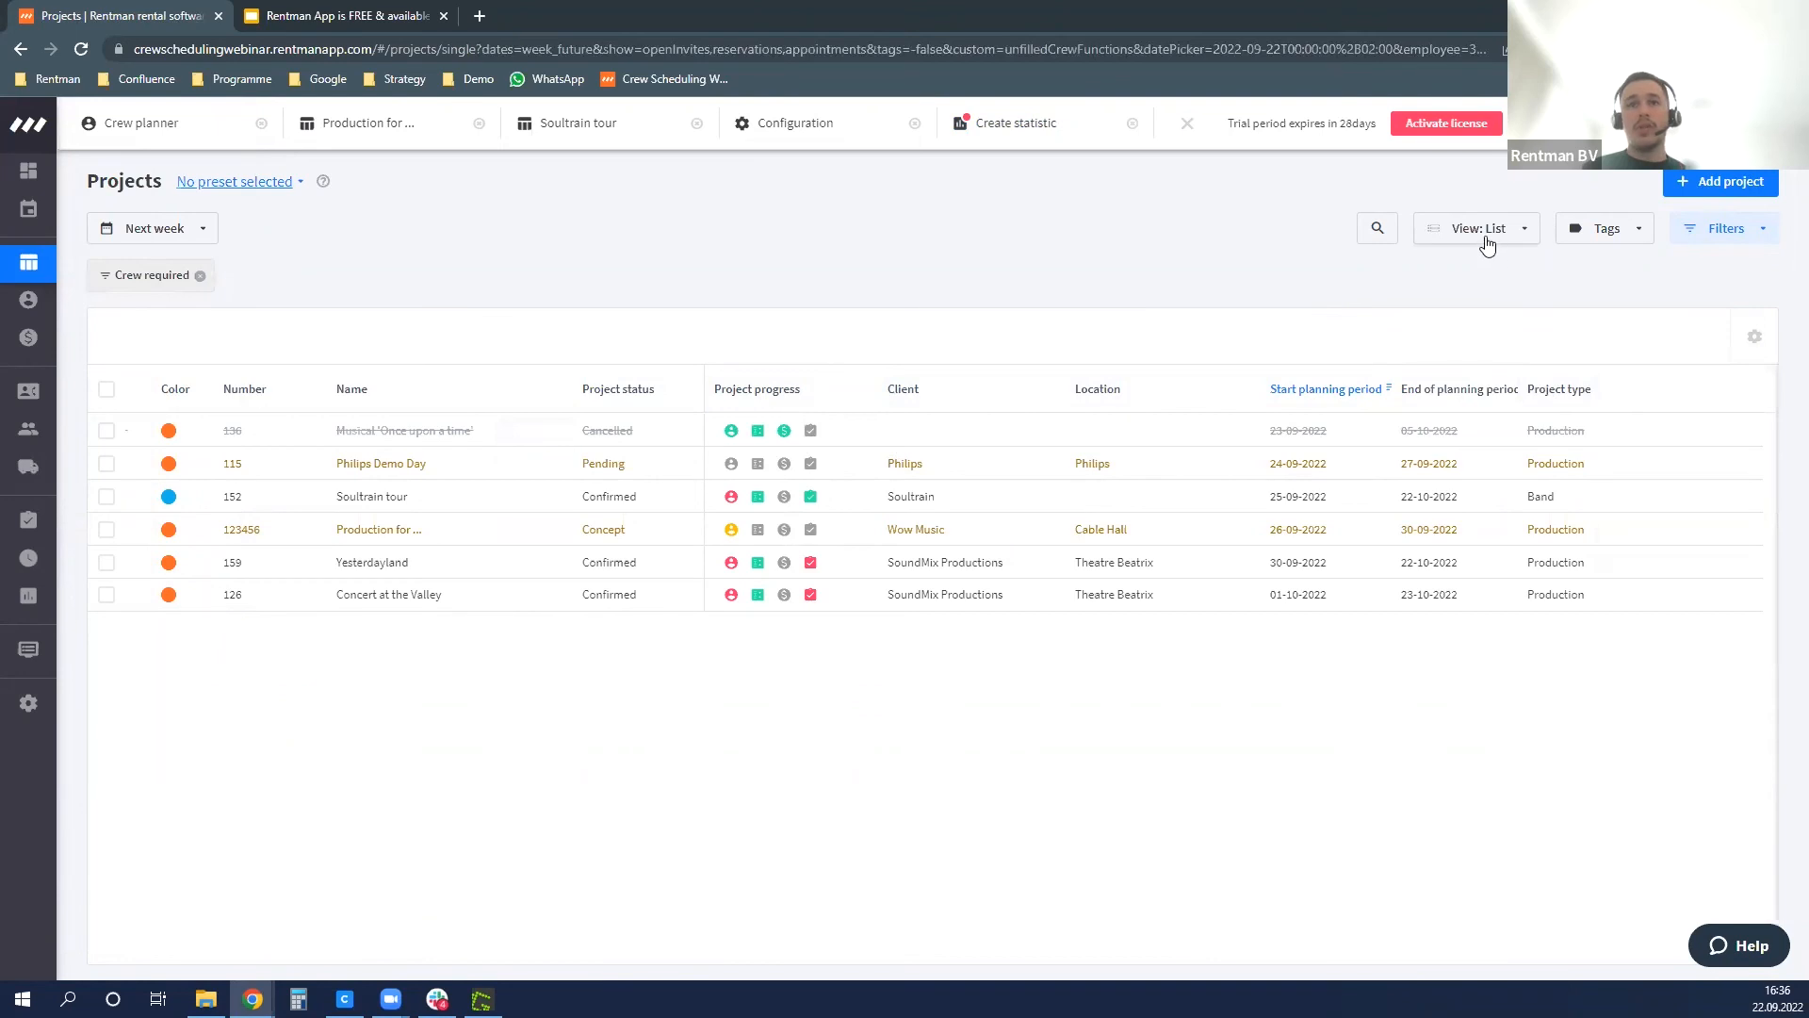
# - Switch the projects overview to the Timeline view and check its grouping options
pyautogui.click(1487, 245)
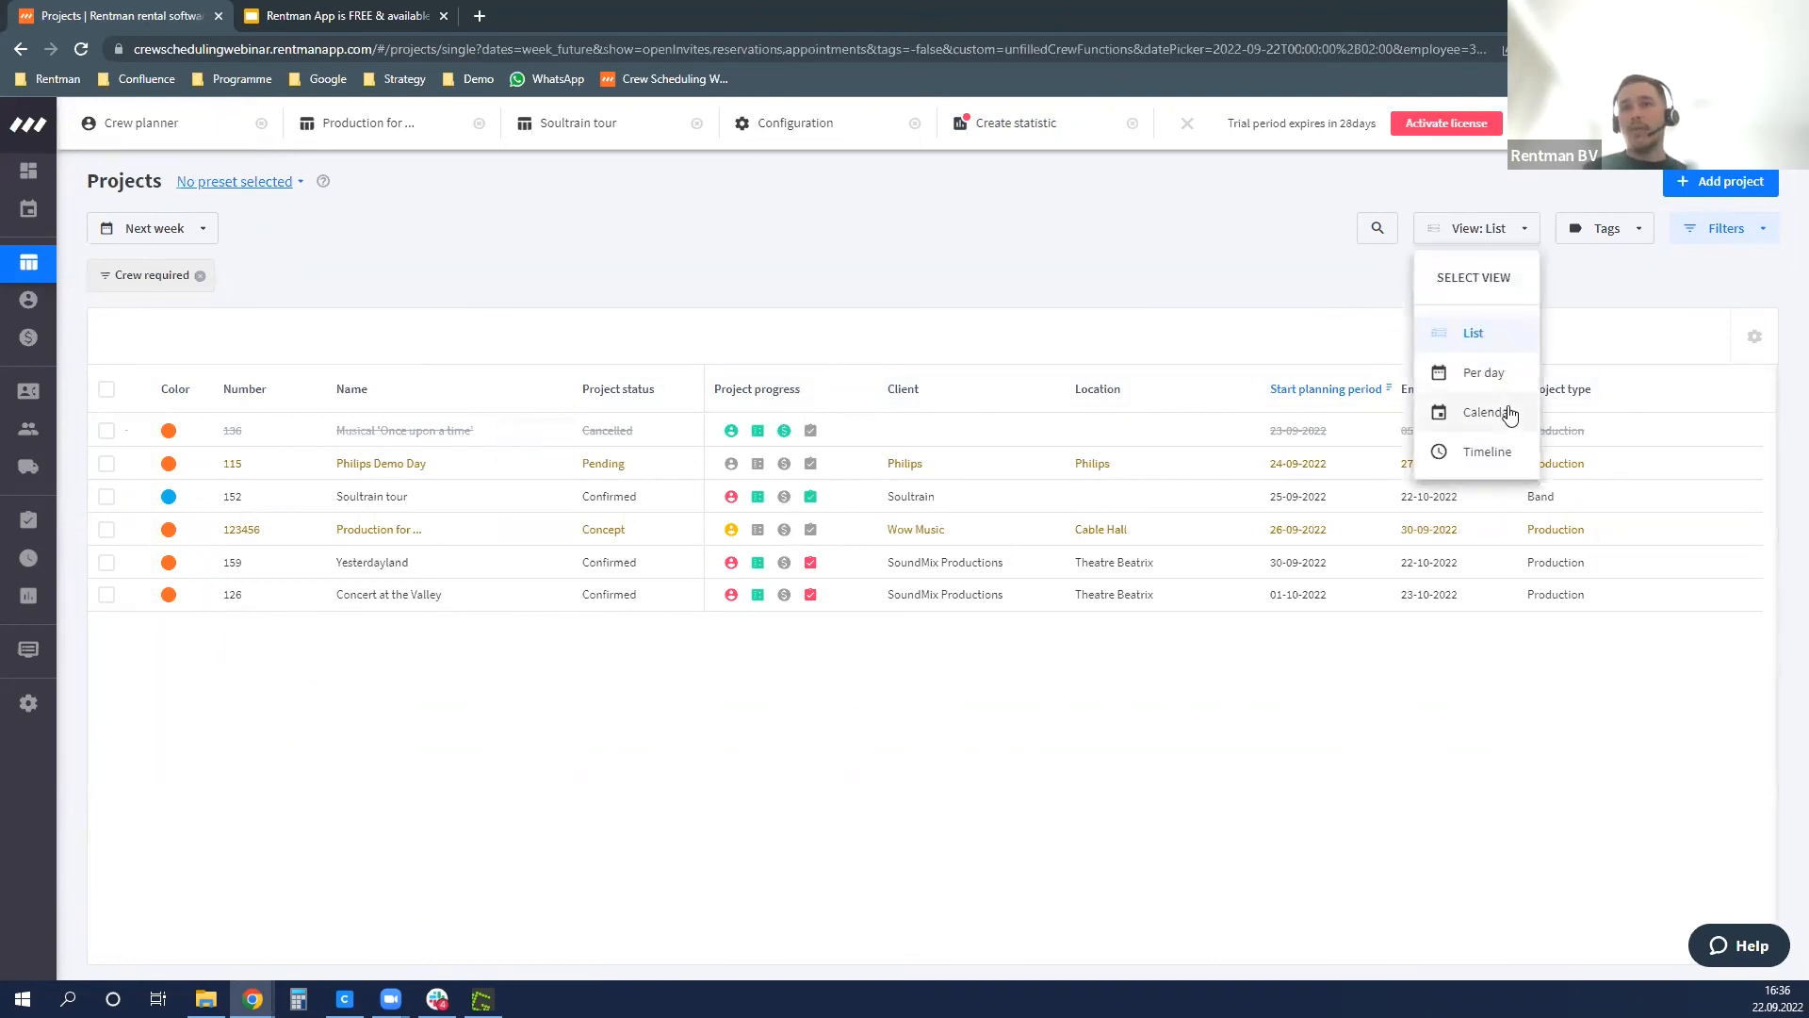
pyautogui.click(1500, 450)
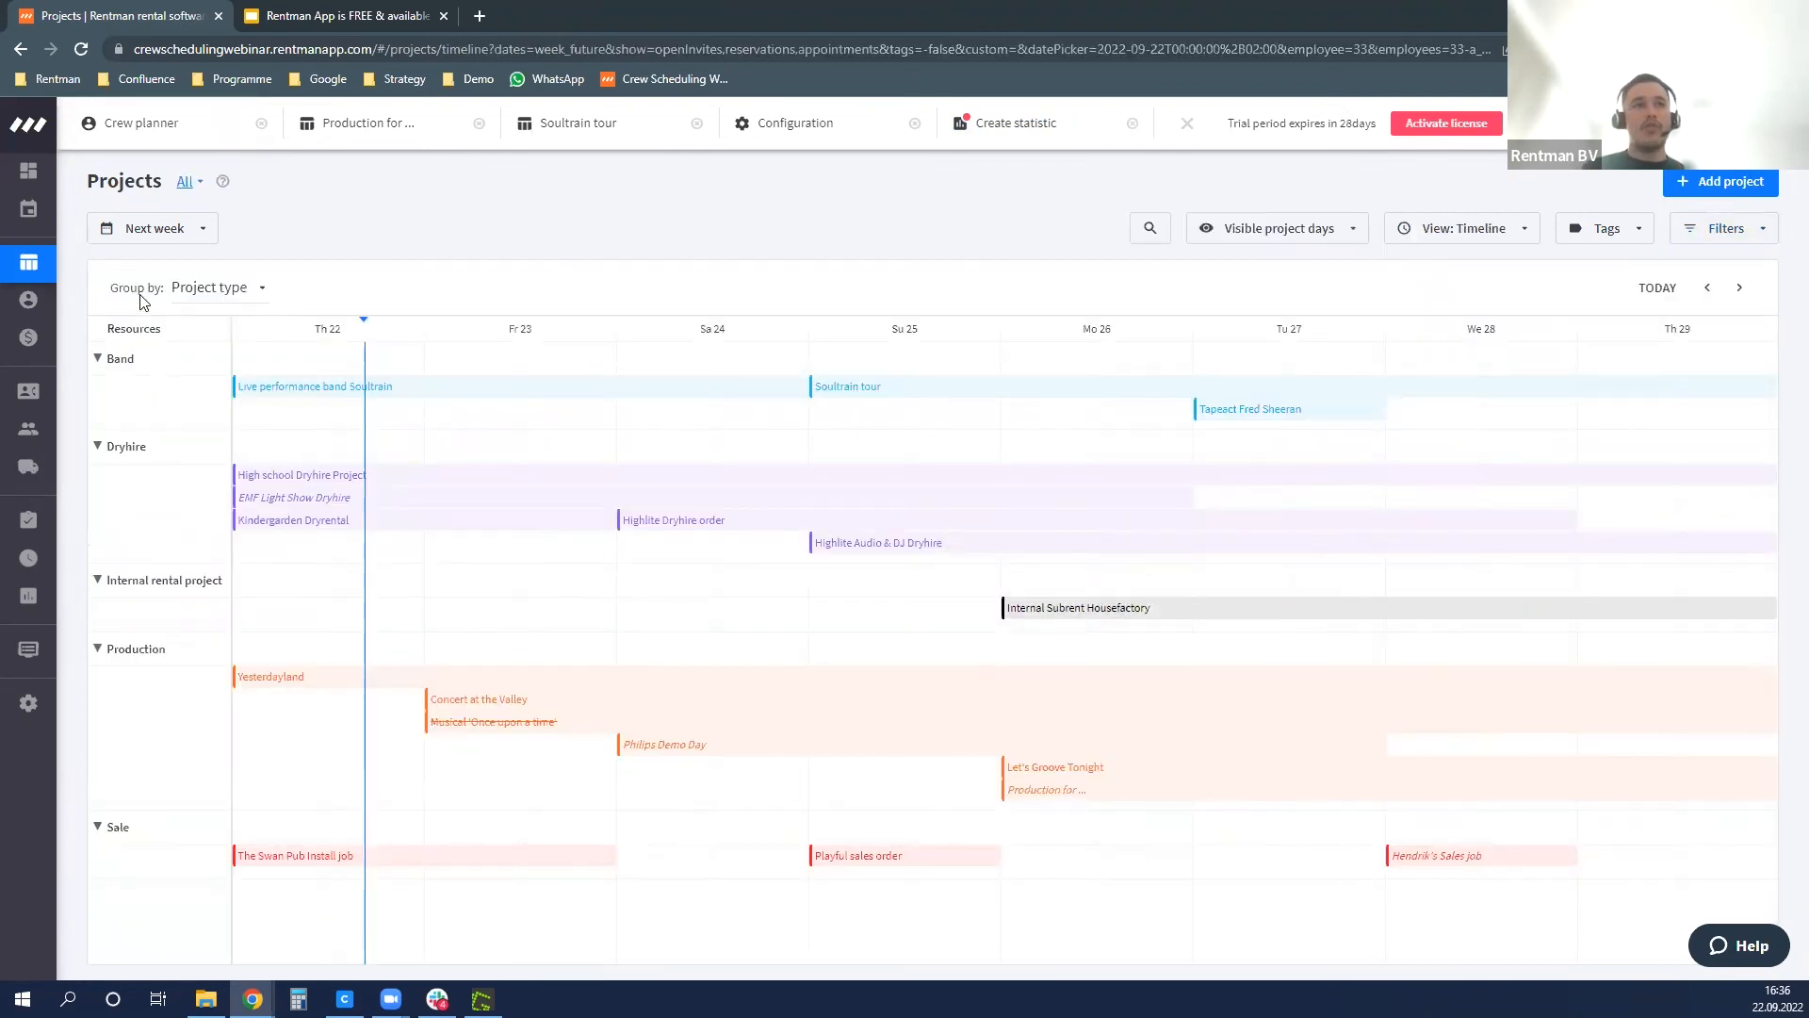
pyautogui.click(243, 288)
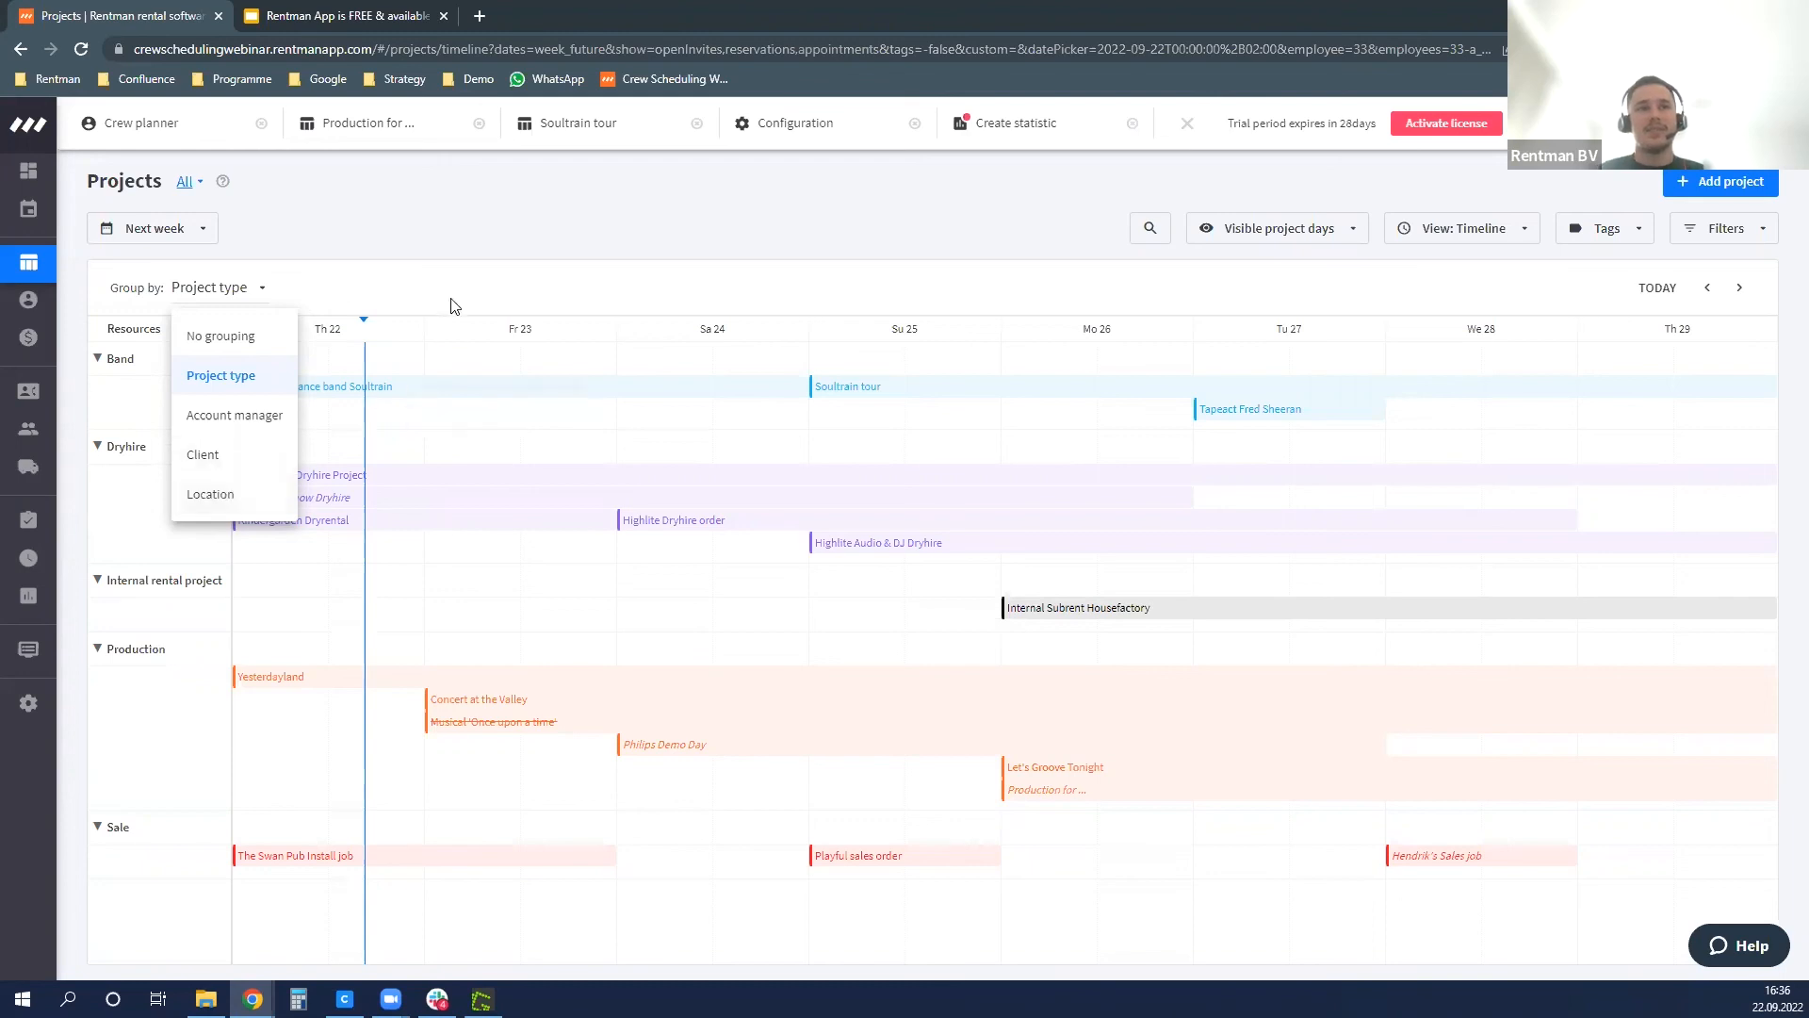
pyautogui.click(453, 257)
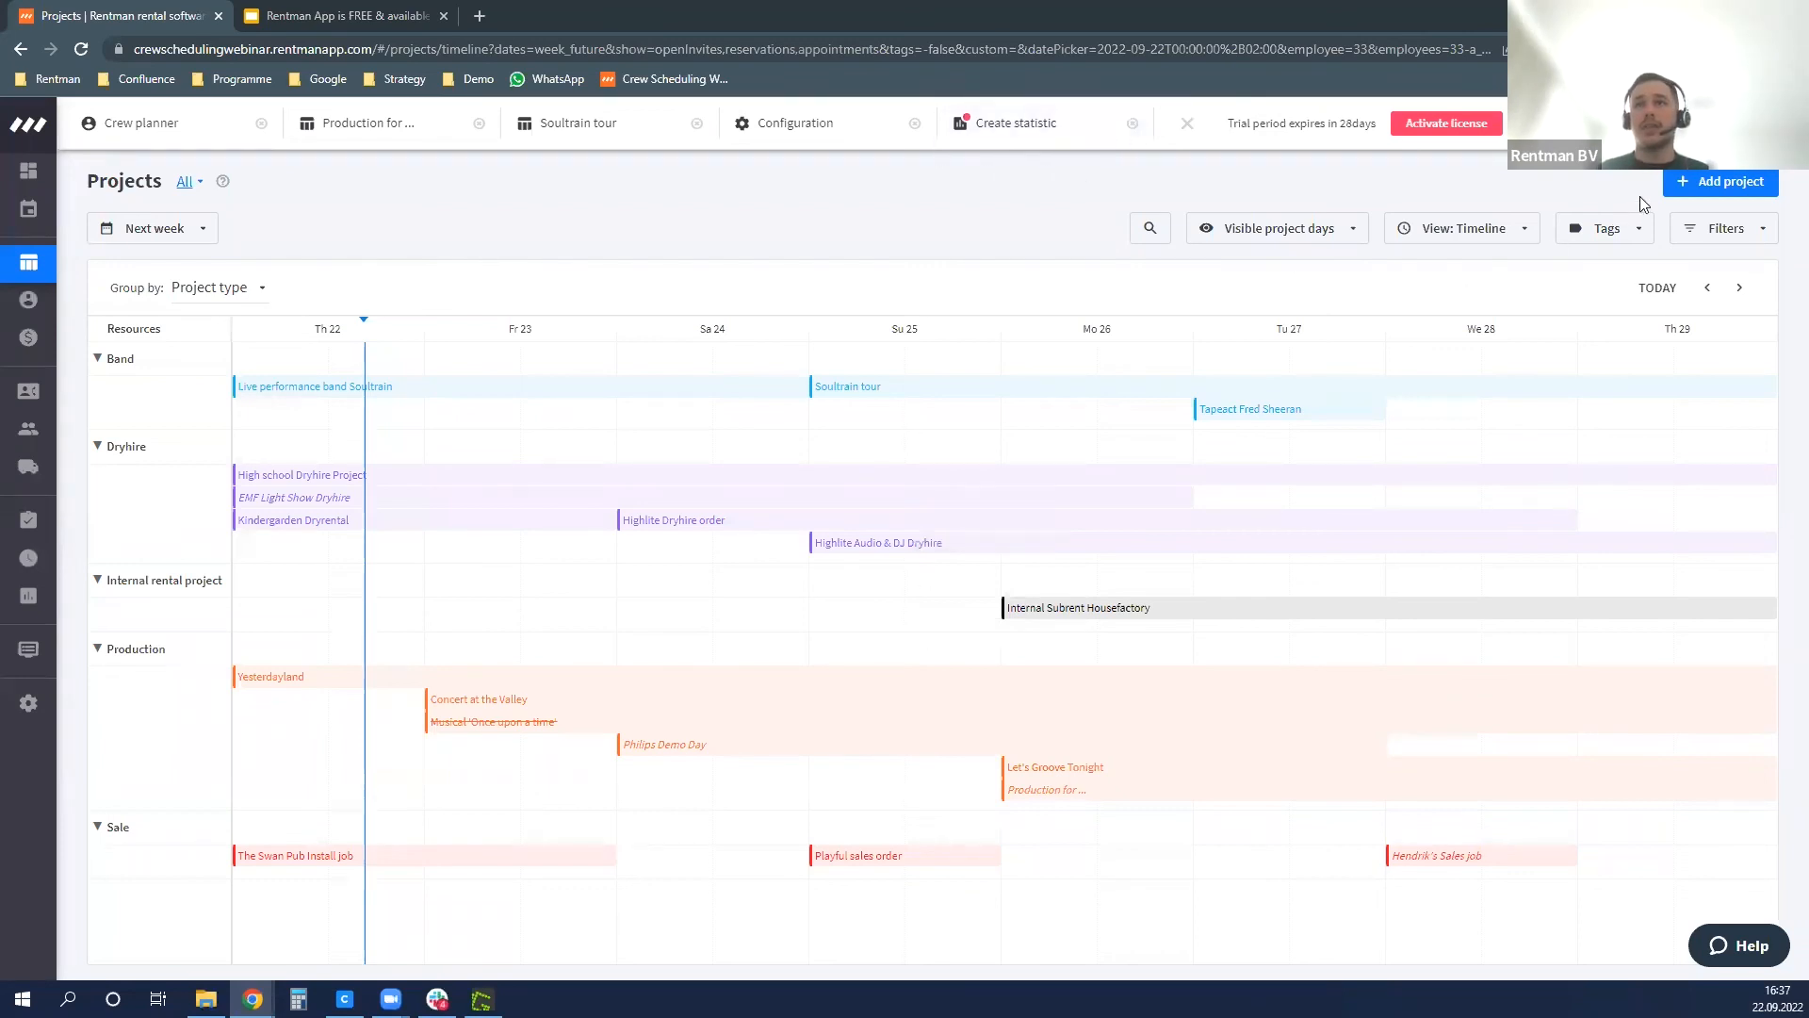
# - Read the What's new notes about the August 19, 2022 crew planner improvements and close them
pyautogui.click(1764, 123)
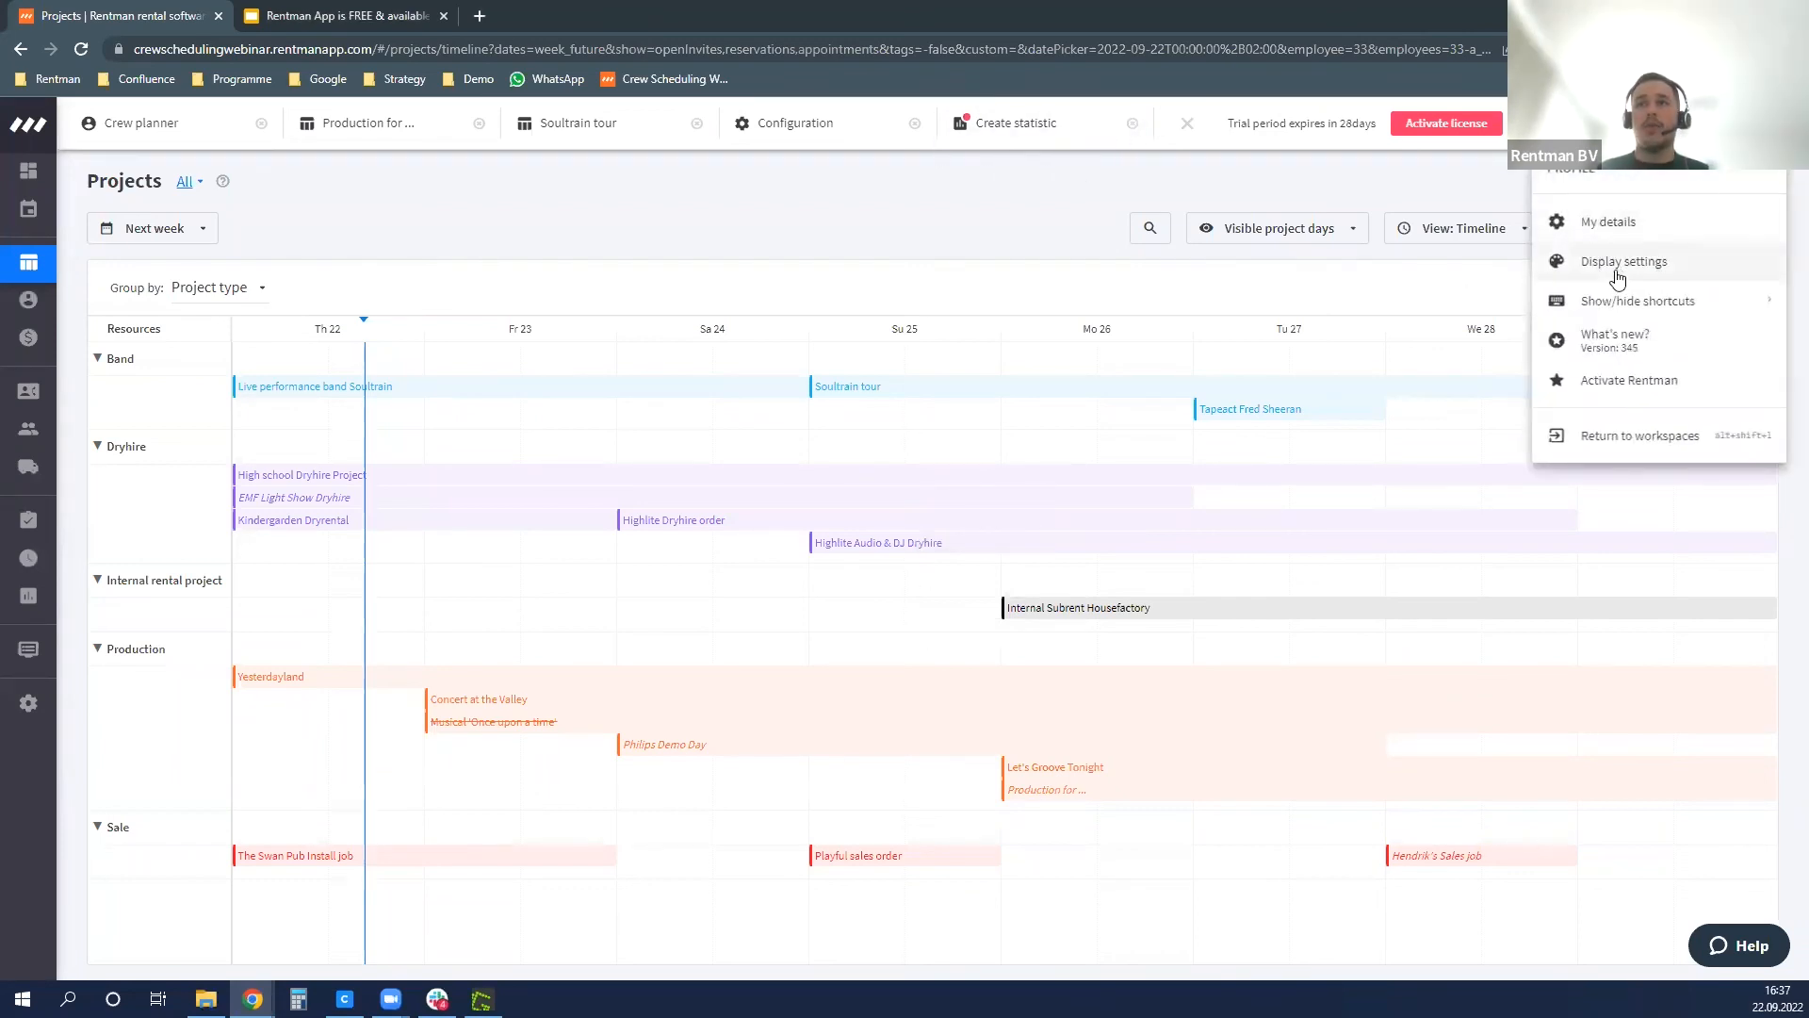
pyautogui.click(1617, 338)
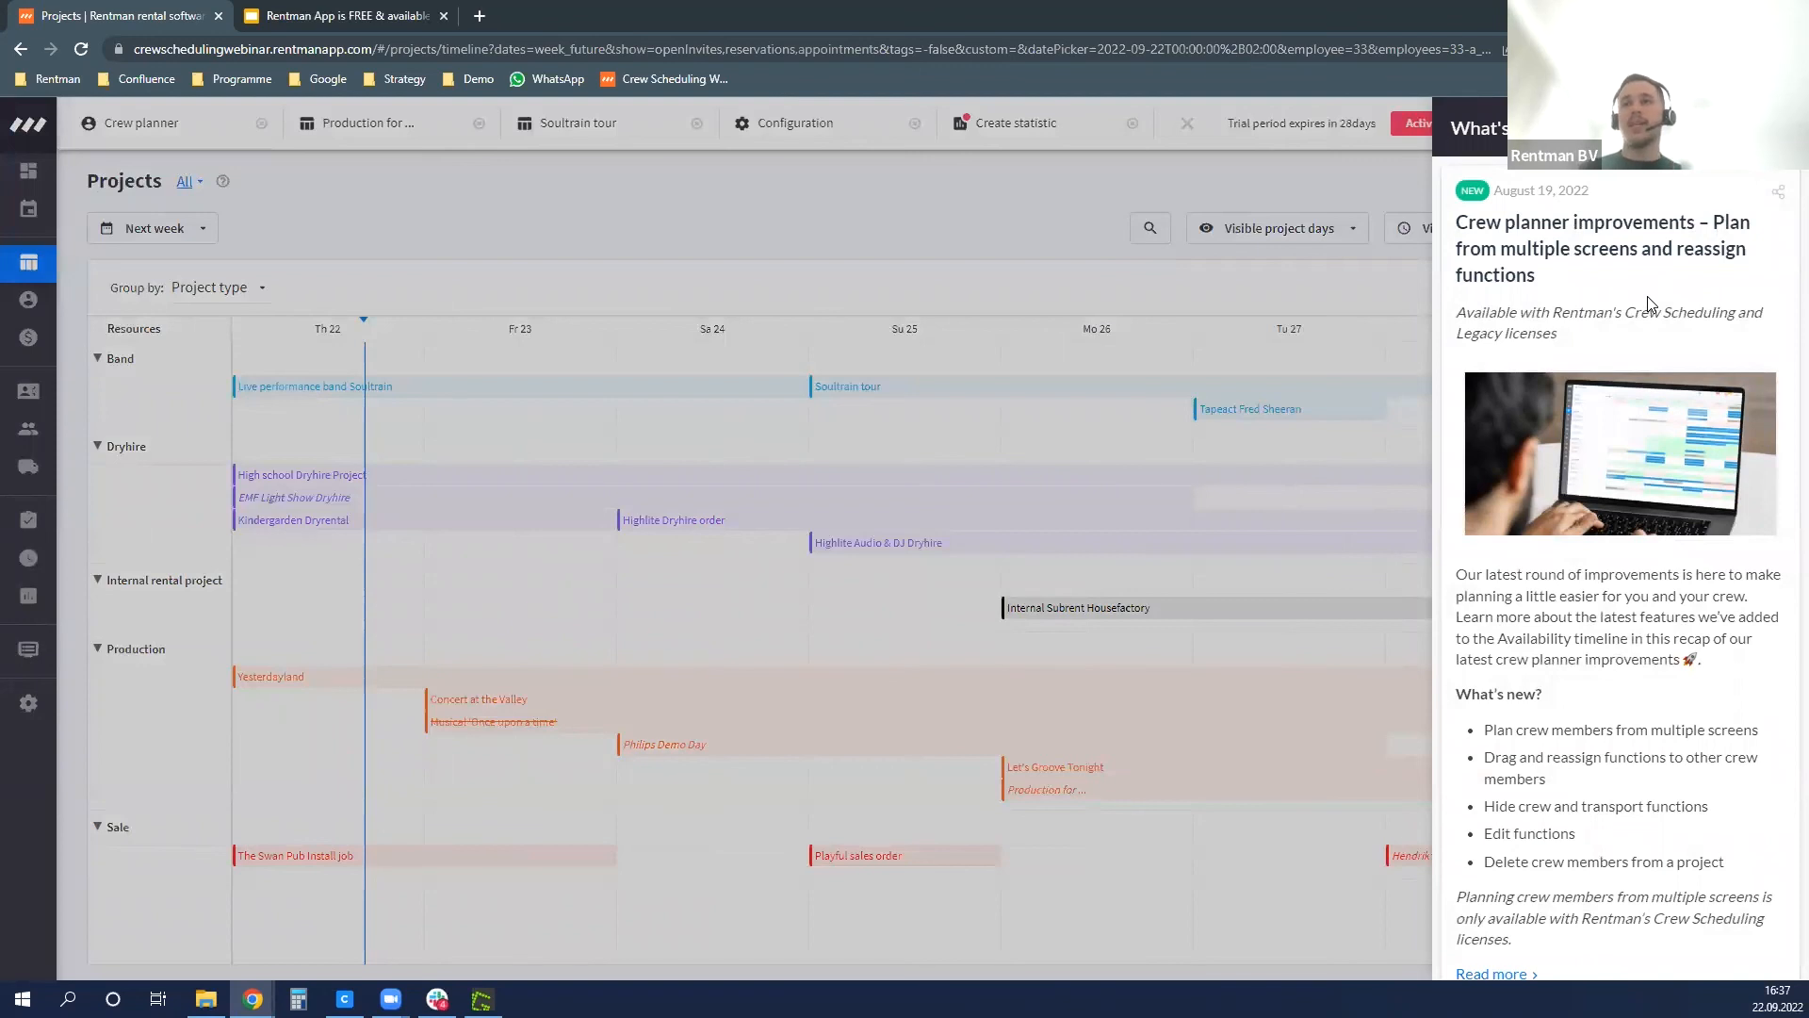
pyautogui.scroll(-2, 1639, 565)
pyautogui.scroll(-1, 1572, 801)
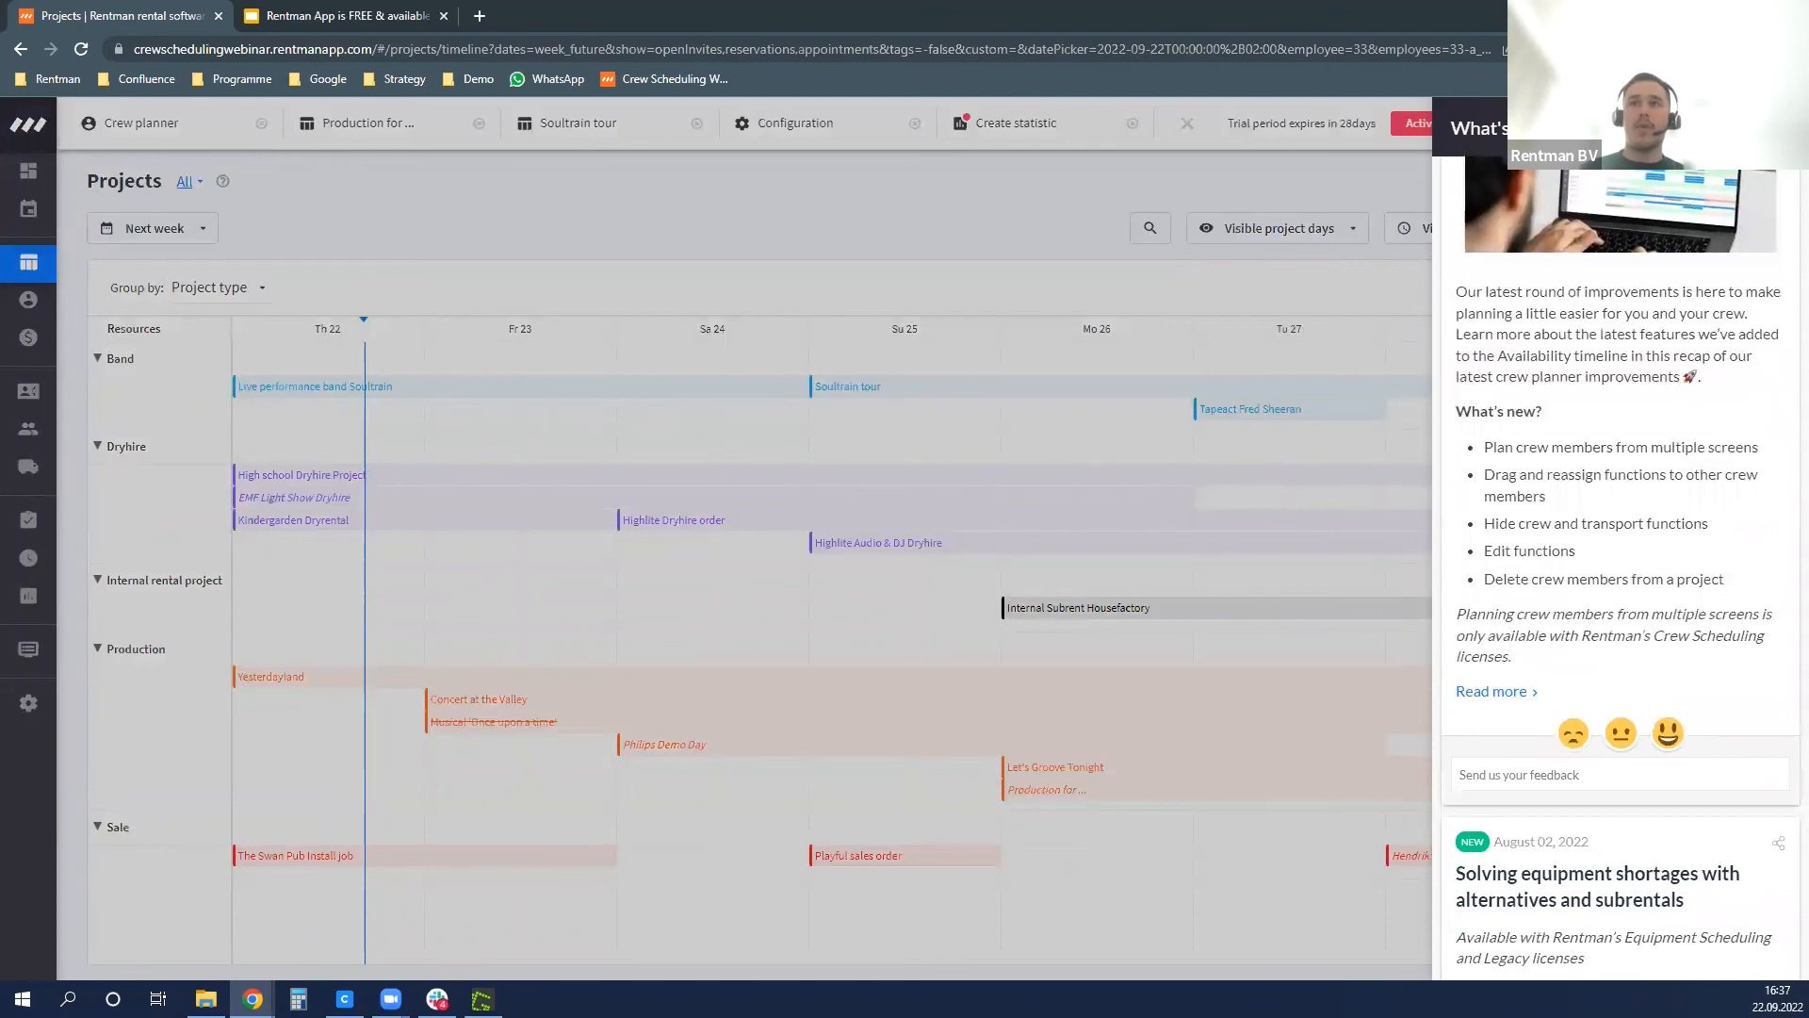
pyautogui.click(331, 387)
# - Return to the crew planner and open Rentman's integrations web page in a new browser tab, in English
pyautogui.click(81, 315)
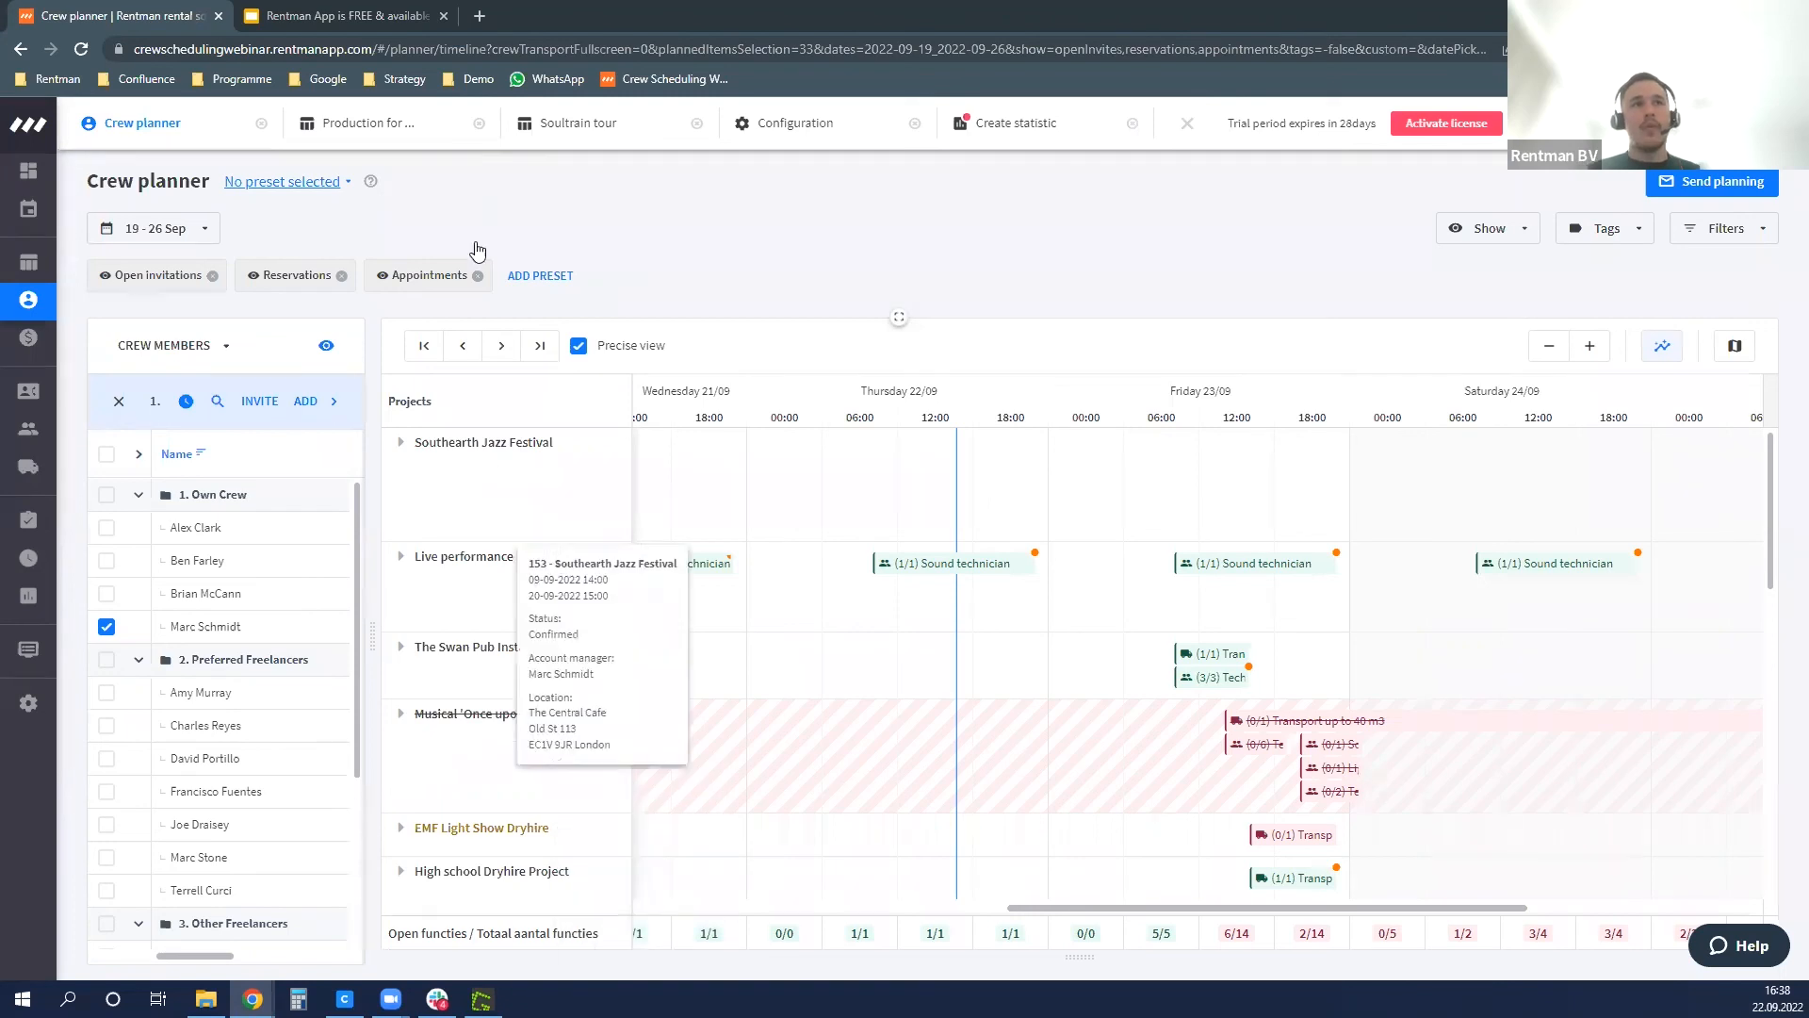
pyautogui.click(468, 79)
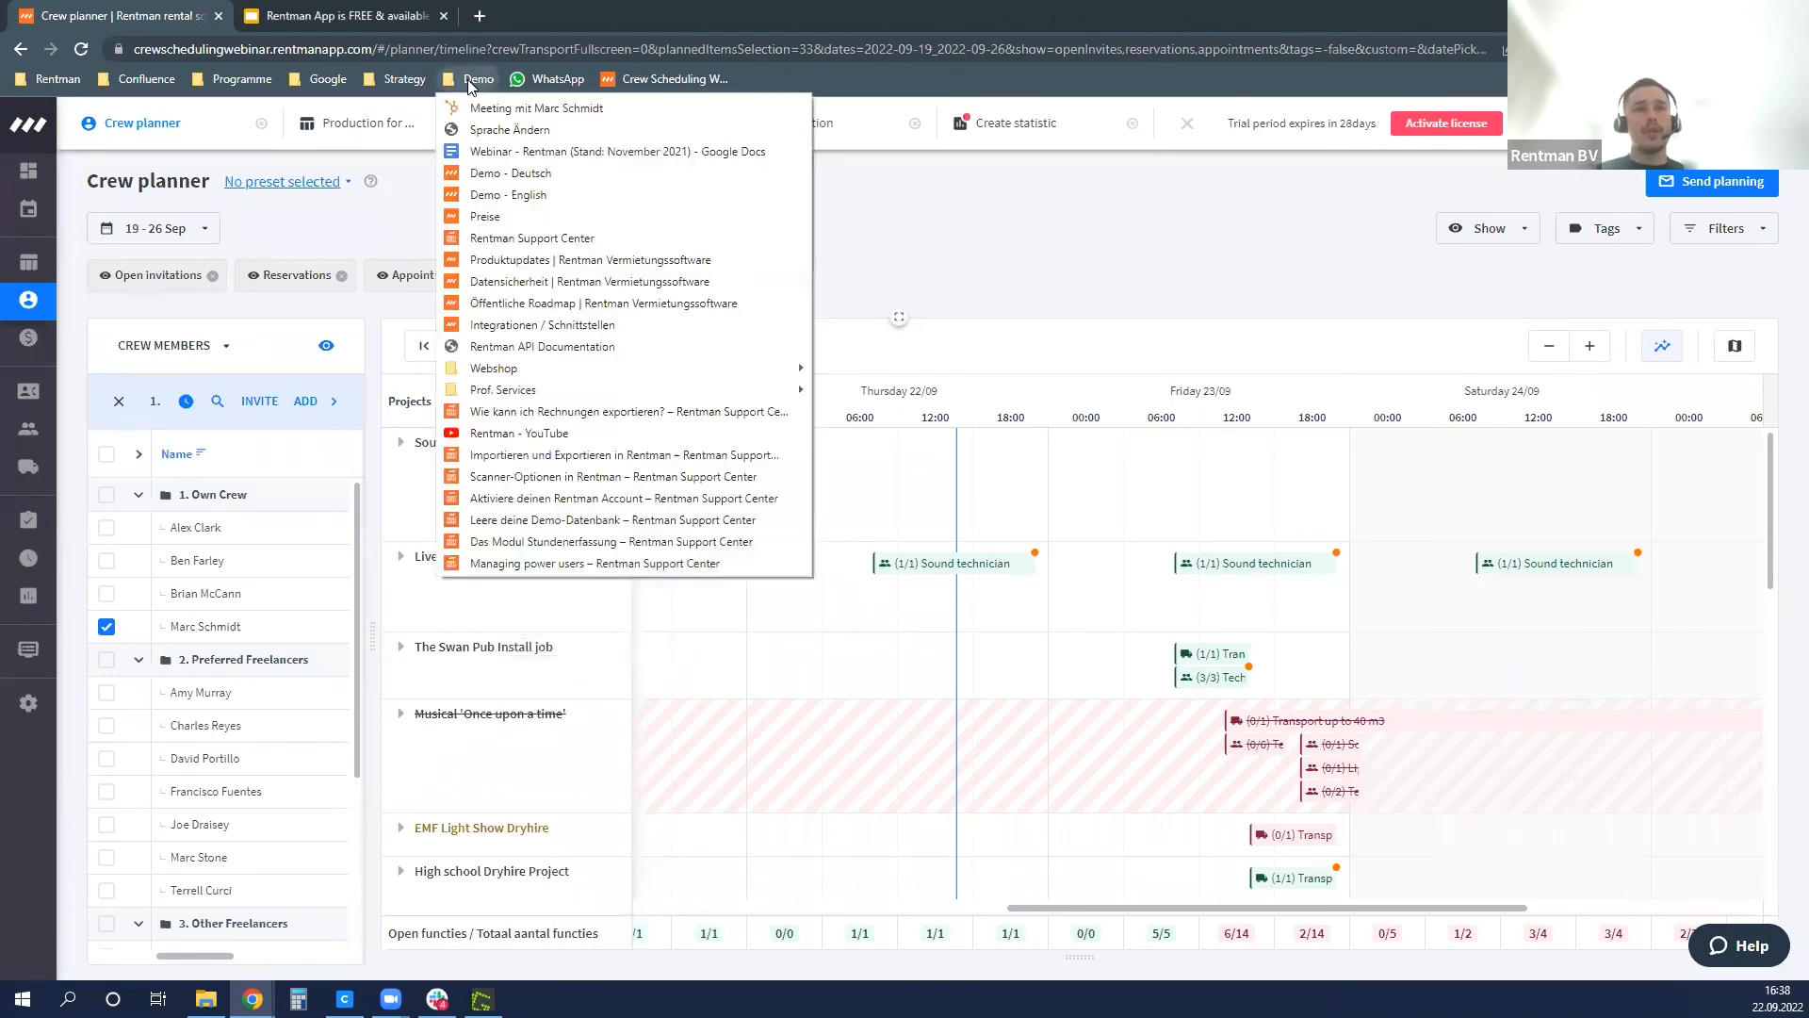
pyautogui.middleClick(542, 324)
pyautogui.click(556, 15)
pyautogui.click(1423, 158)
pyautogui.click(1411, 215)
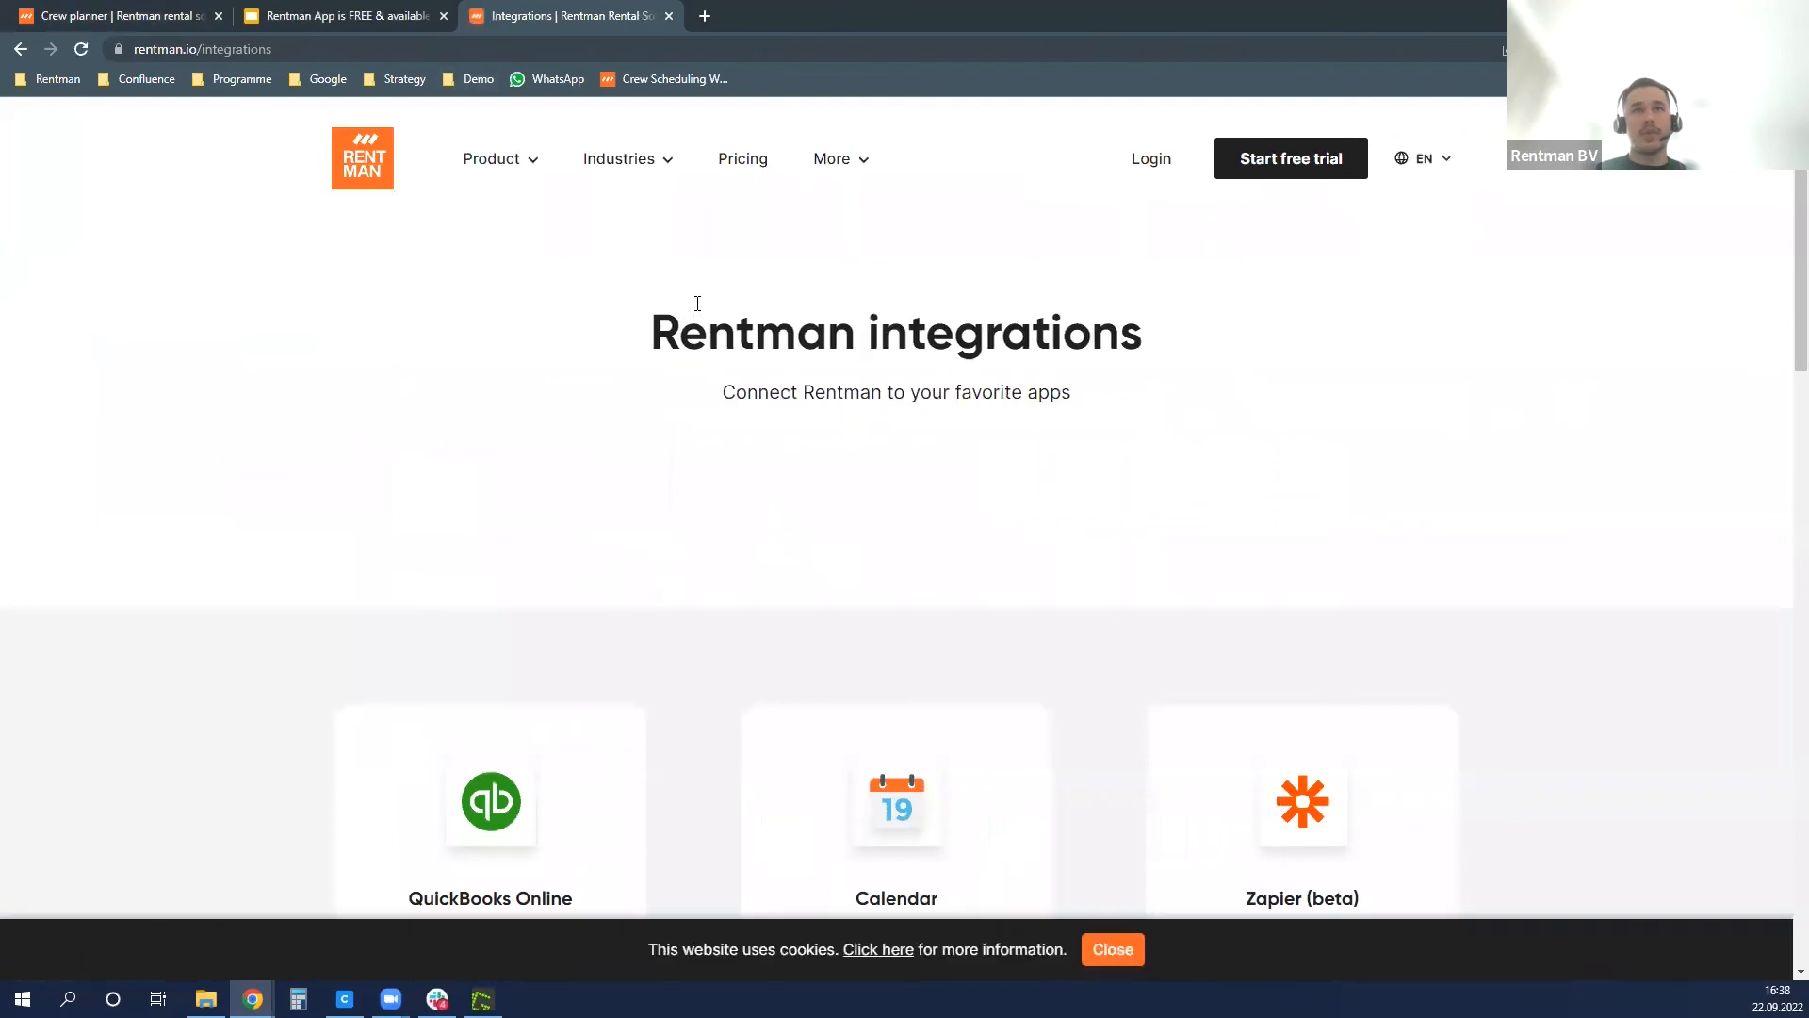
# - Look over the integrations offered on the Rentman website and dismiss the cookie notice
pyautogui.scroll(-6, 722, 504)
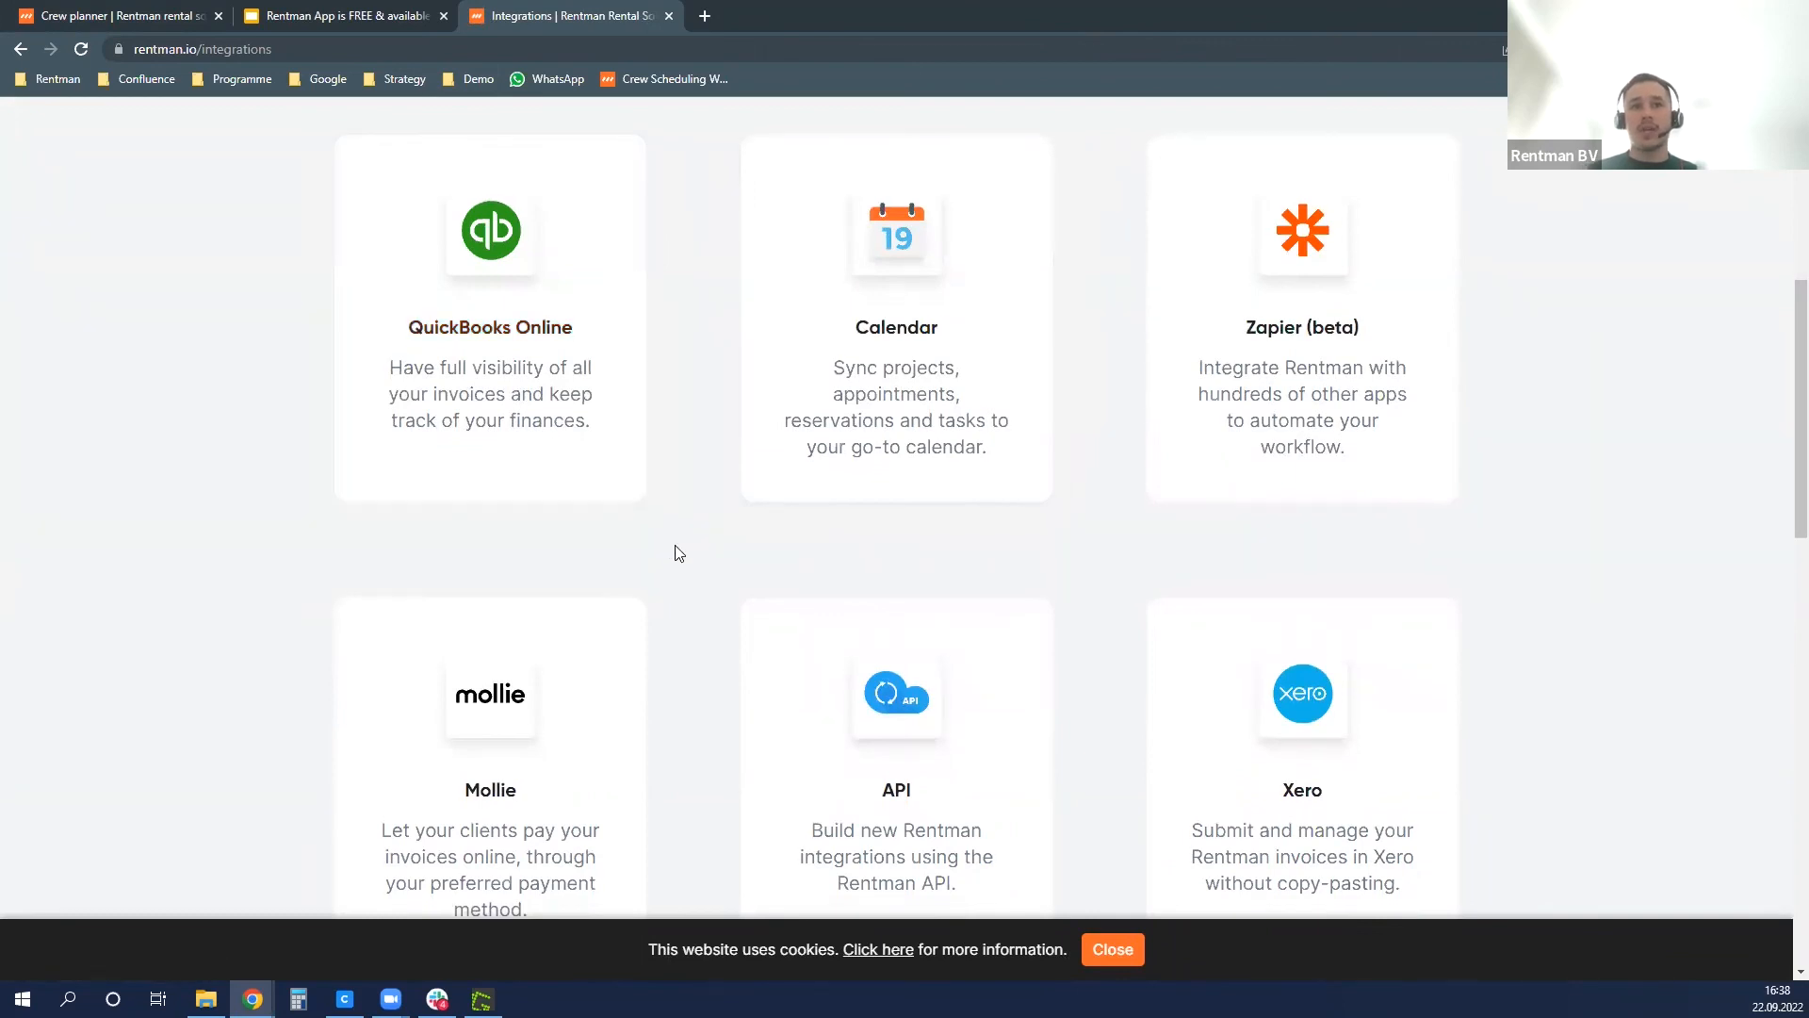
pyautogui.scroll(-4, 716, 565)
pyautogui.scroll(-3, 716, 566)
pyautogui.scroll(1, 744, 552)
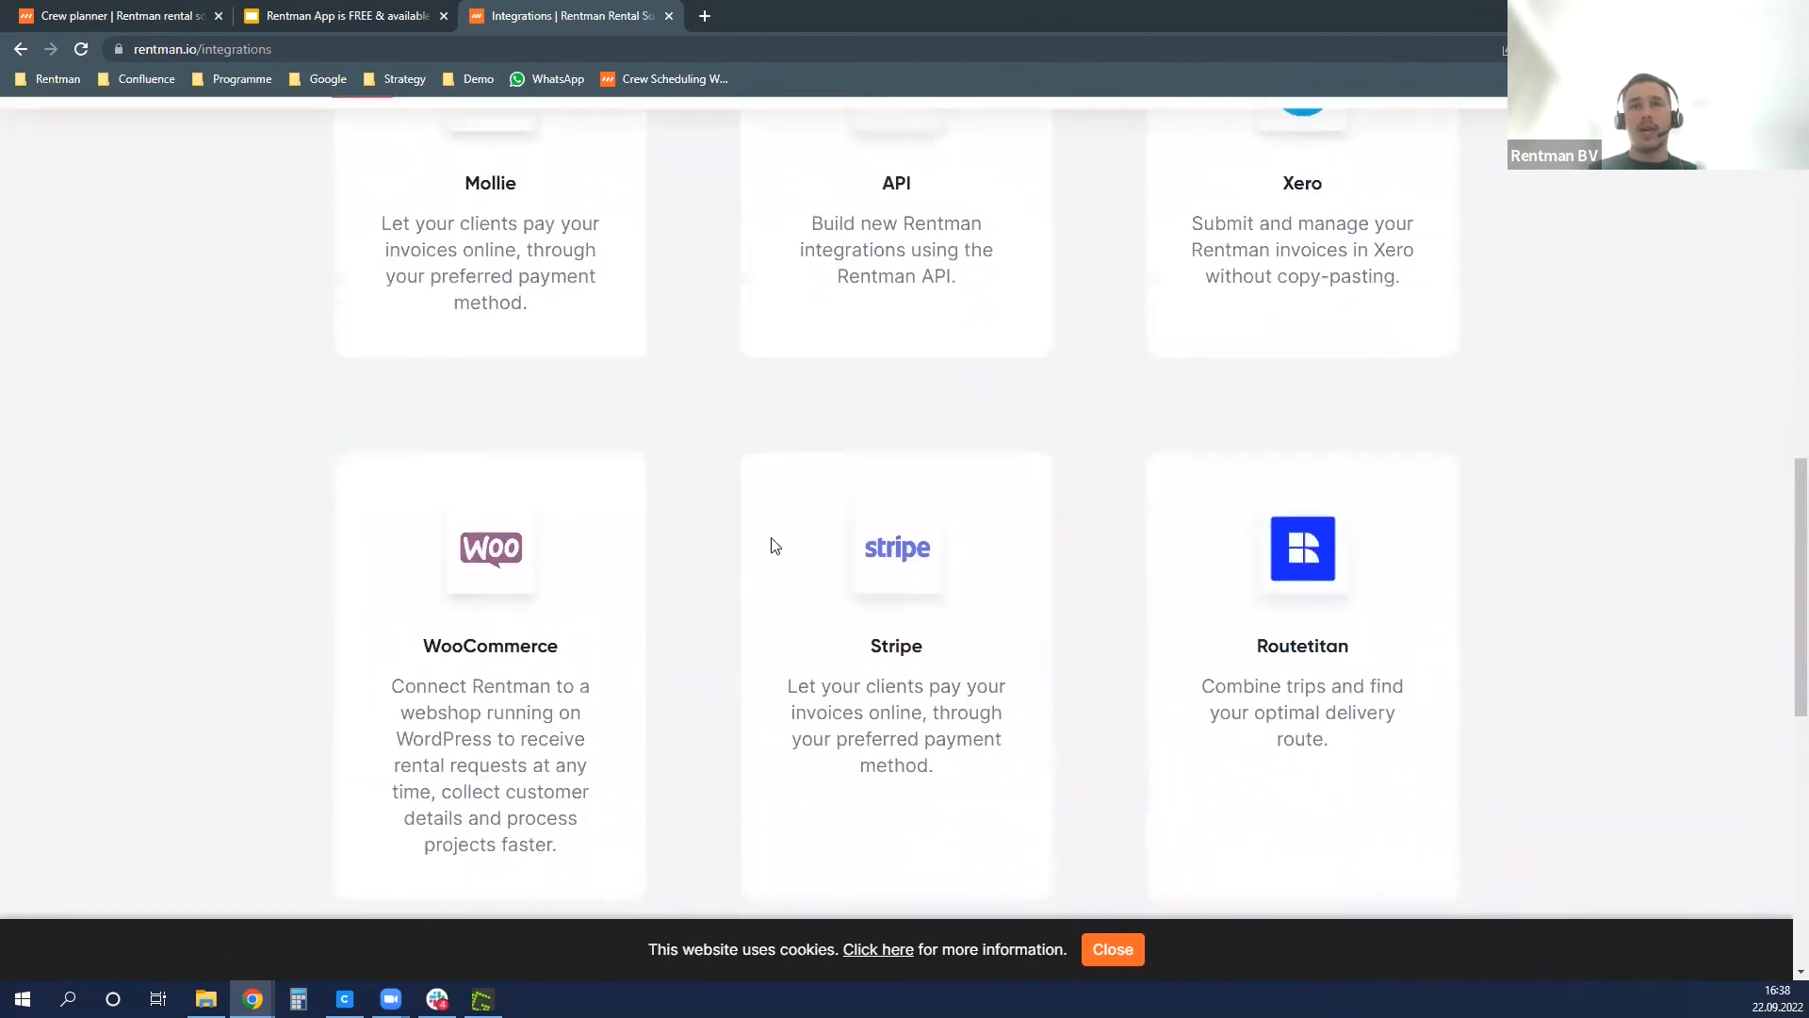
pyautogui.scroll(2, 1594, 374)
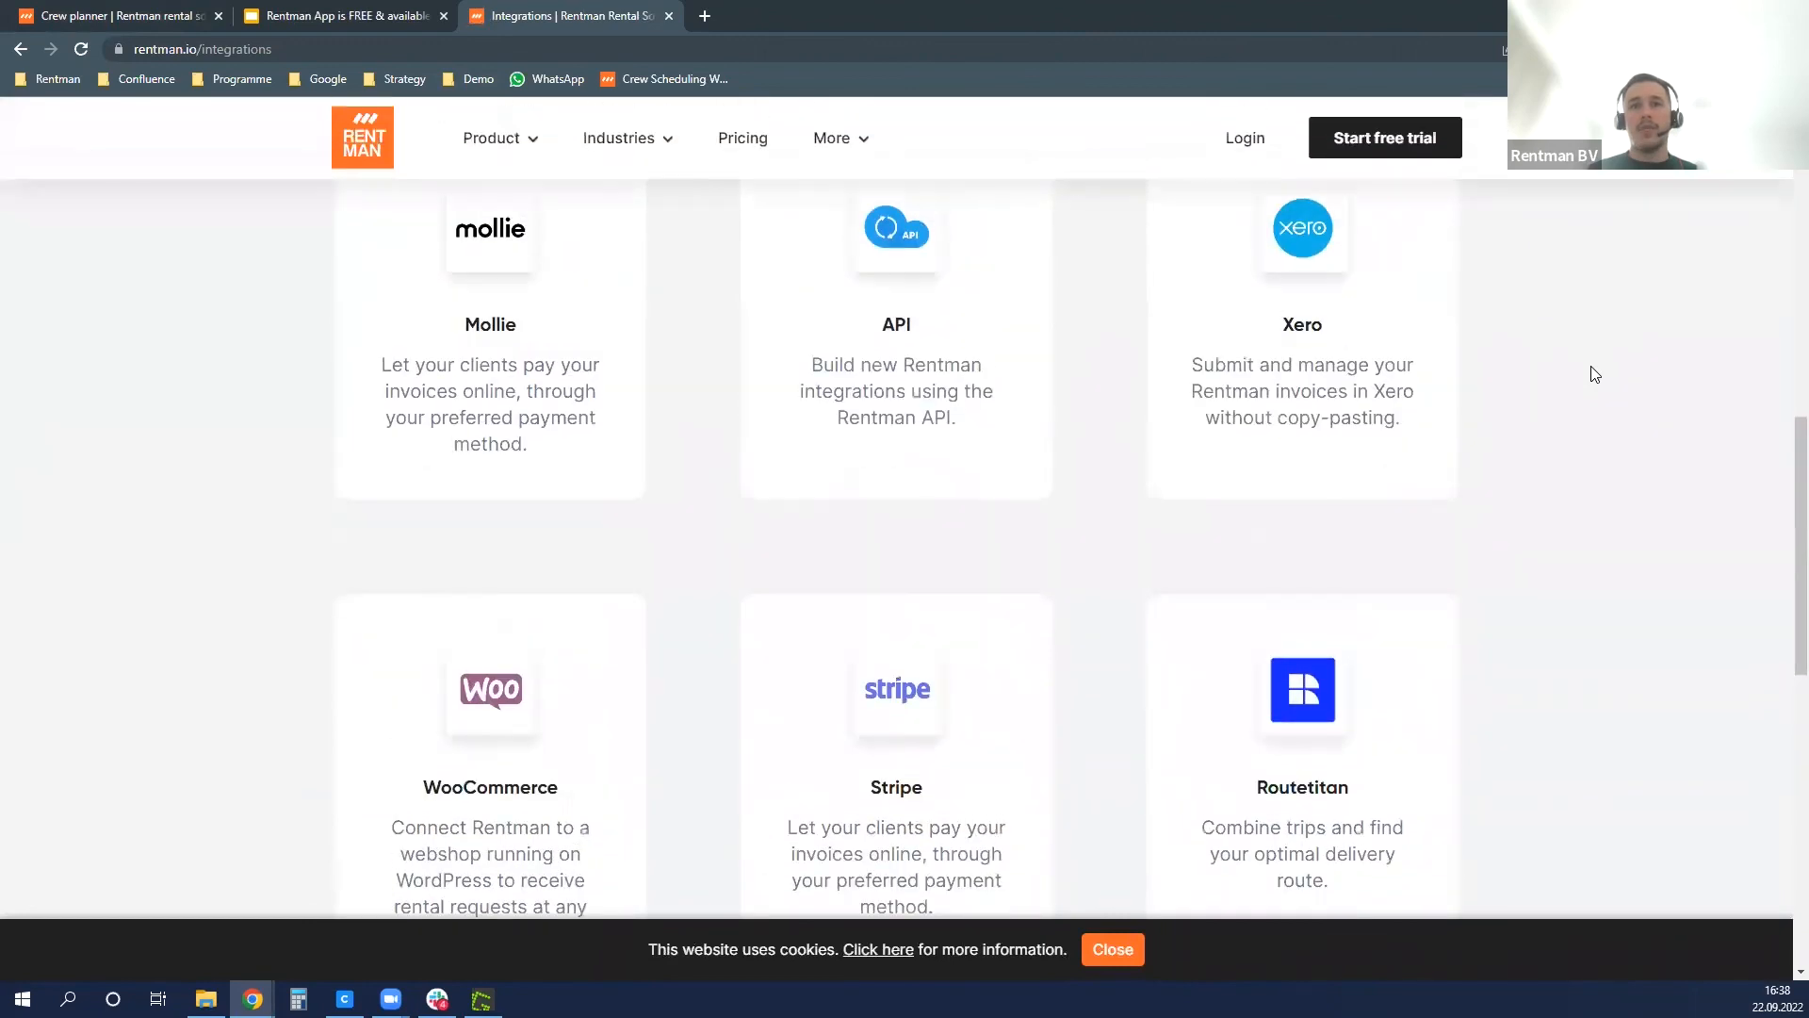
pyautogui.scroll(4, 1574, 433)
pyautogui.scroll(2, 1546, 492)
pyautogui.click(1136, 938)
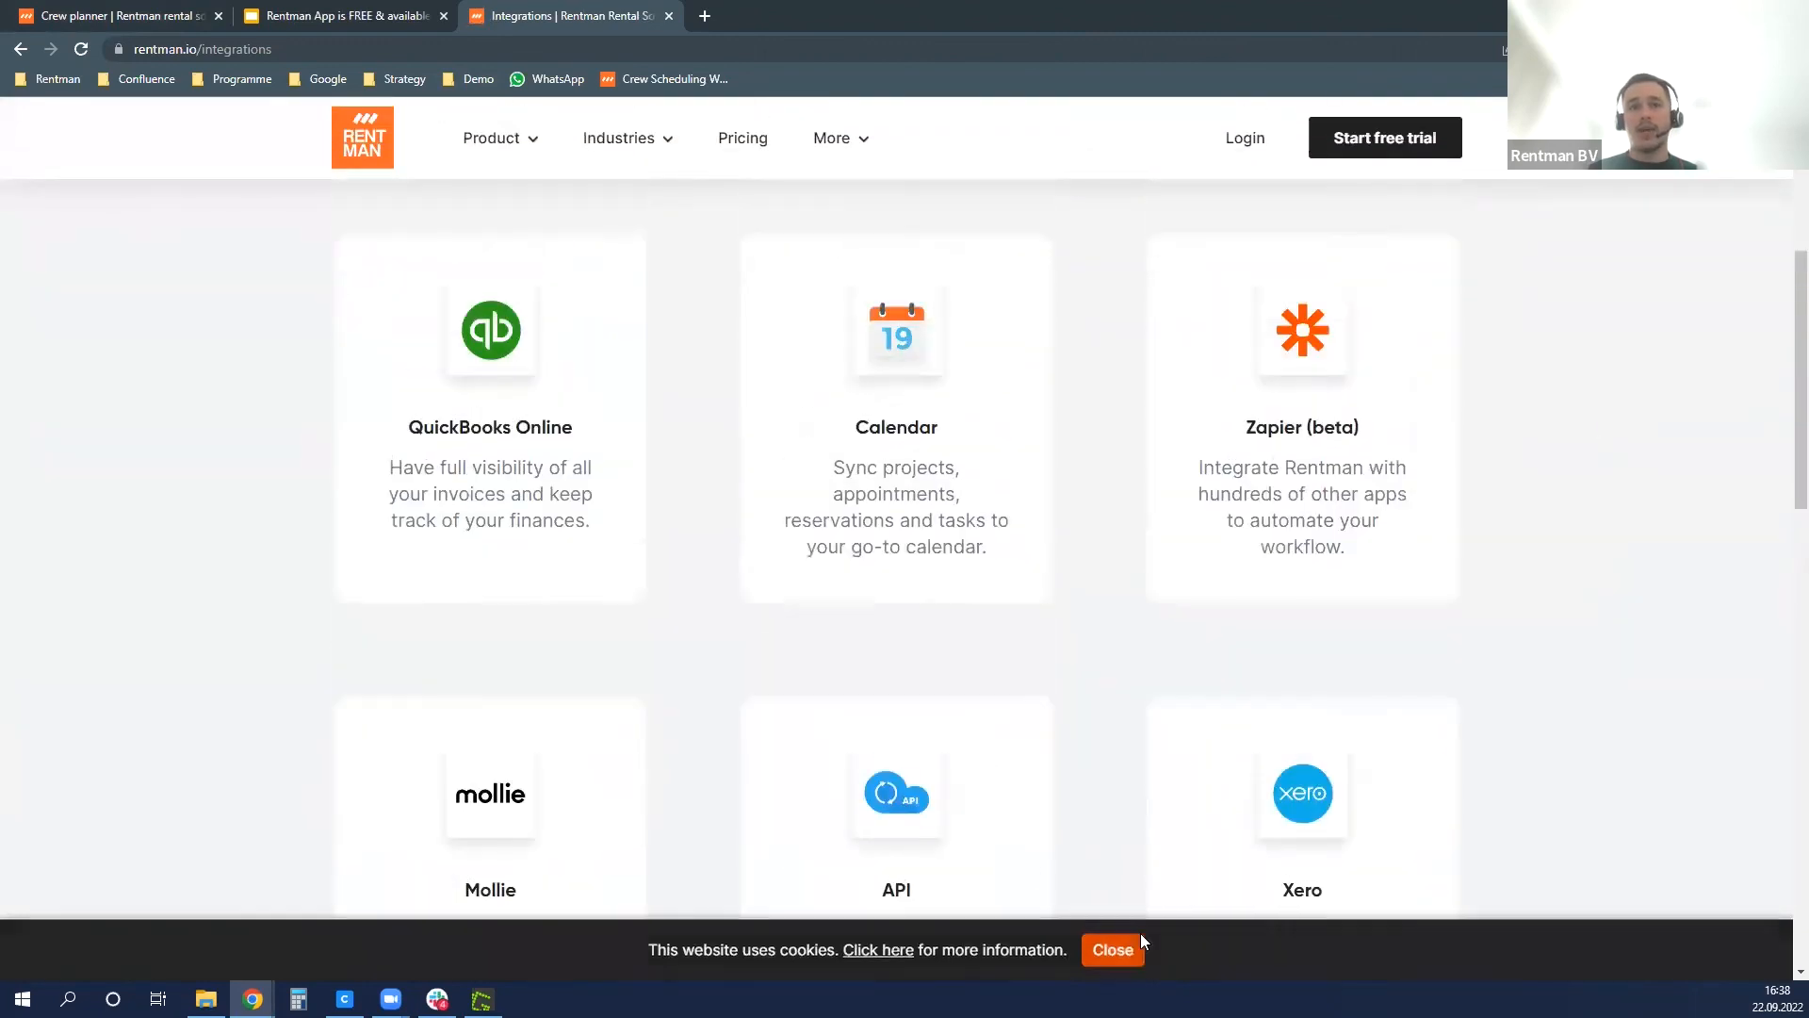
# - Find the Routetitan integration and open its page
pyautogui.scroll(-3, 1130, 735)
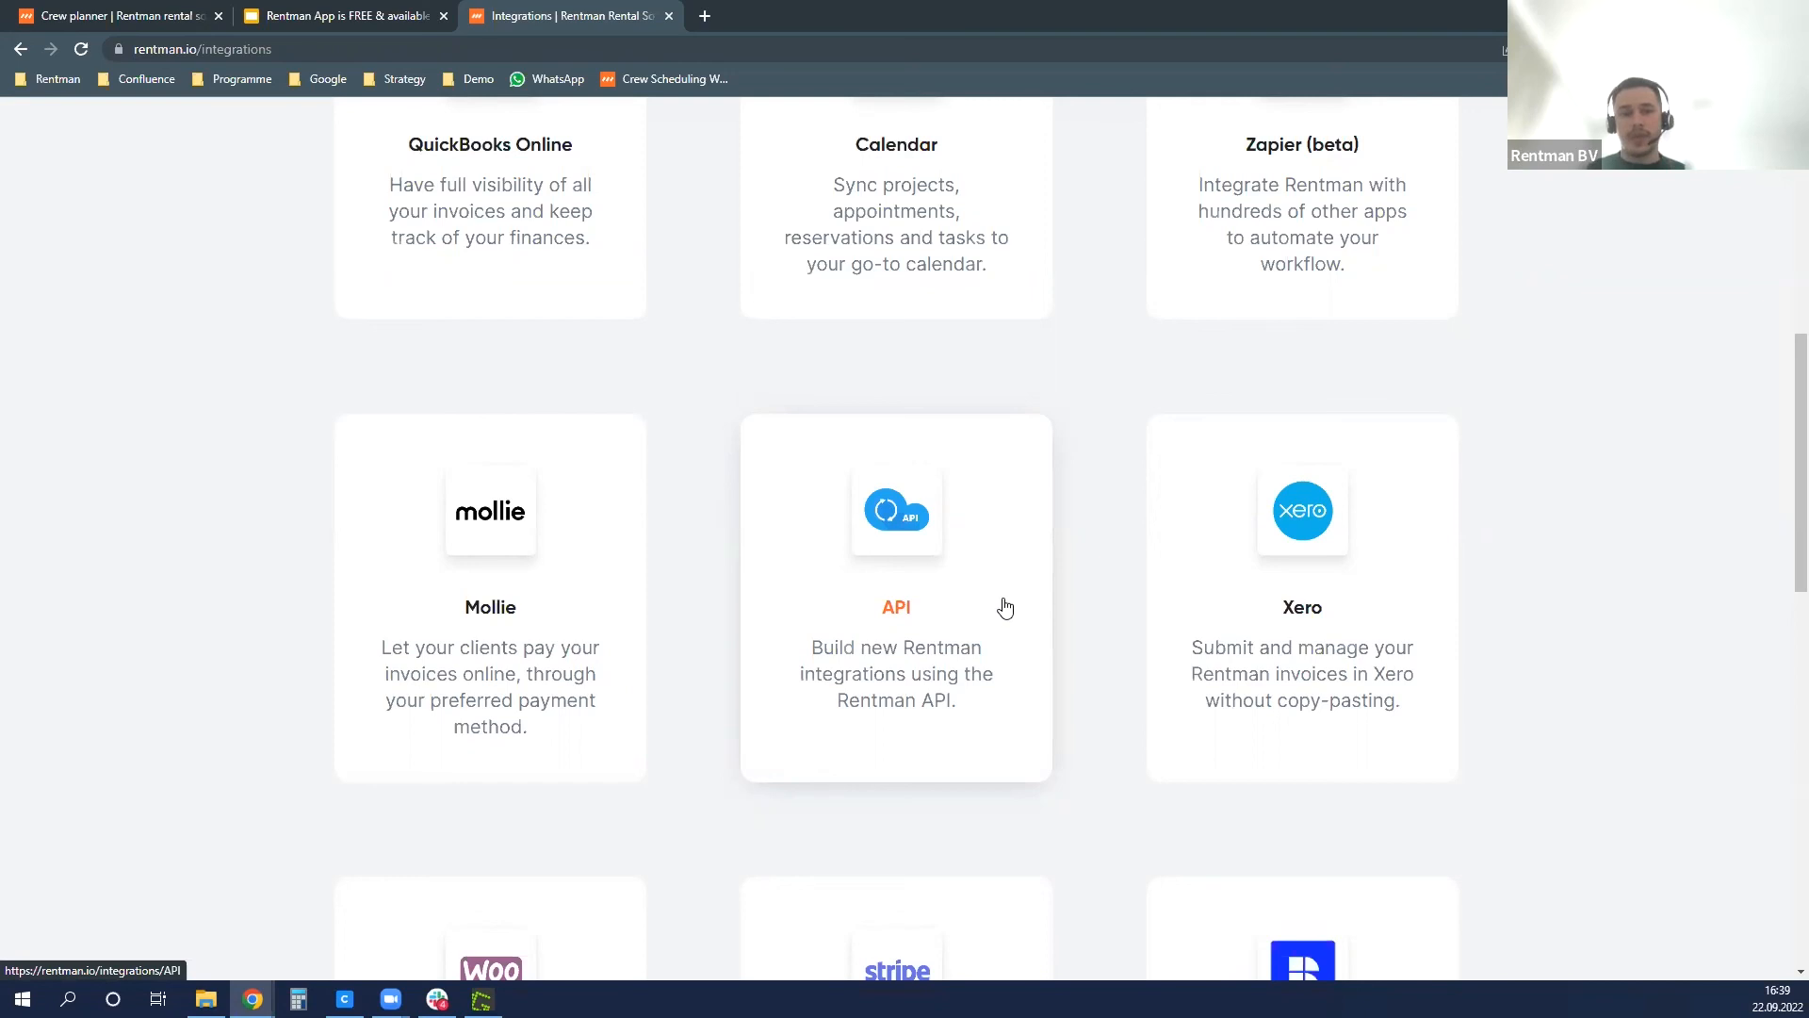
pyautogui.scroll(-4, 1004, 607)
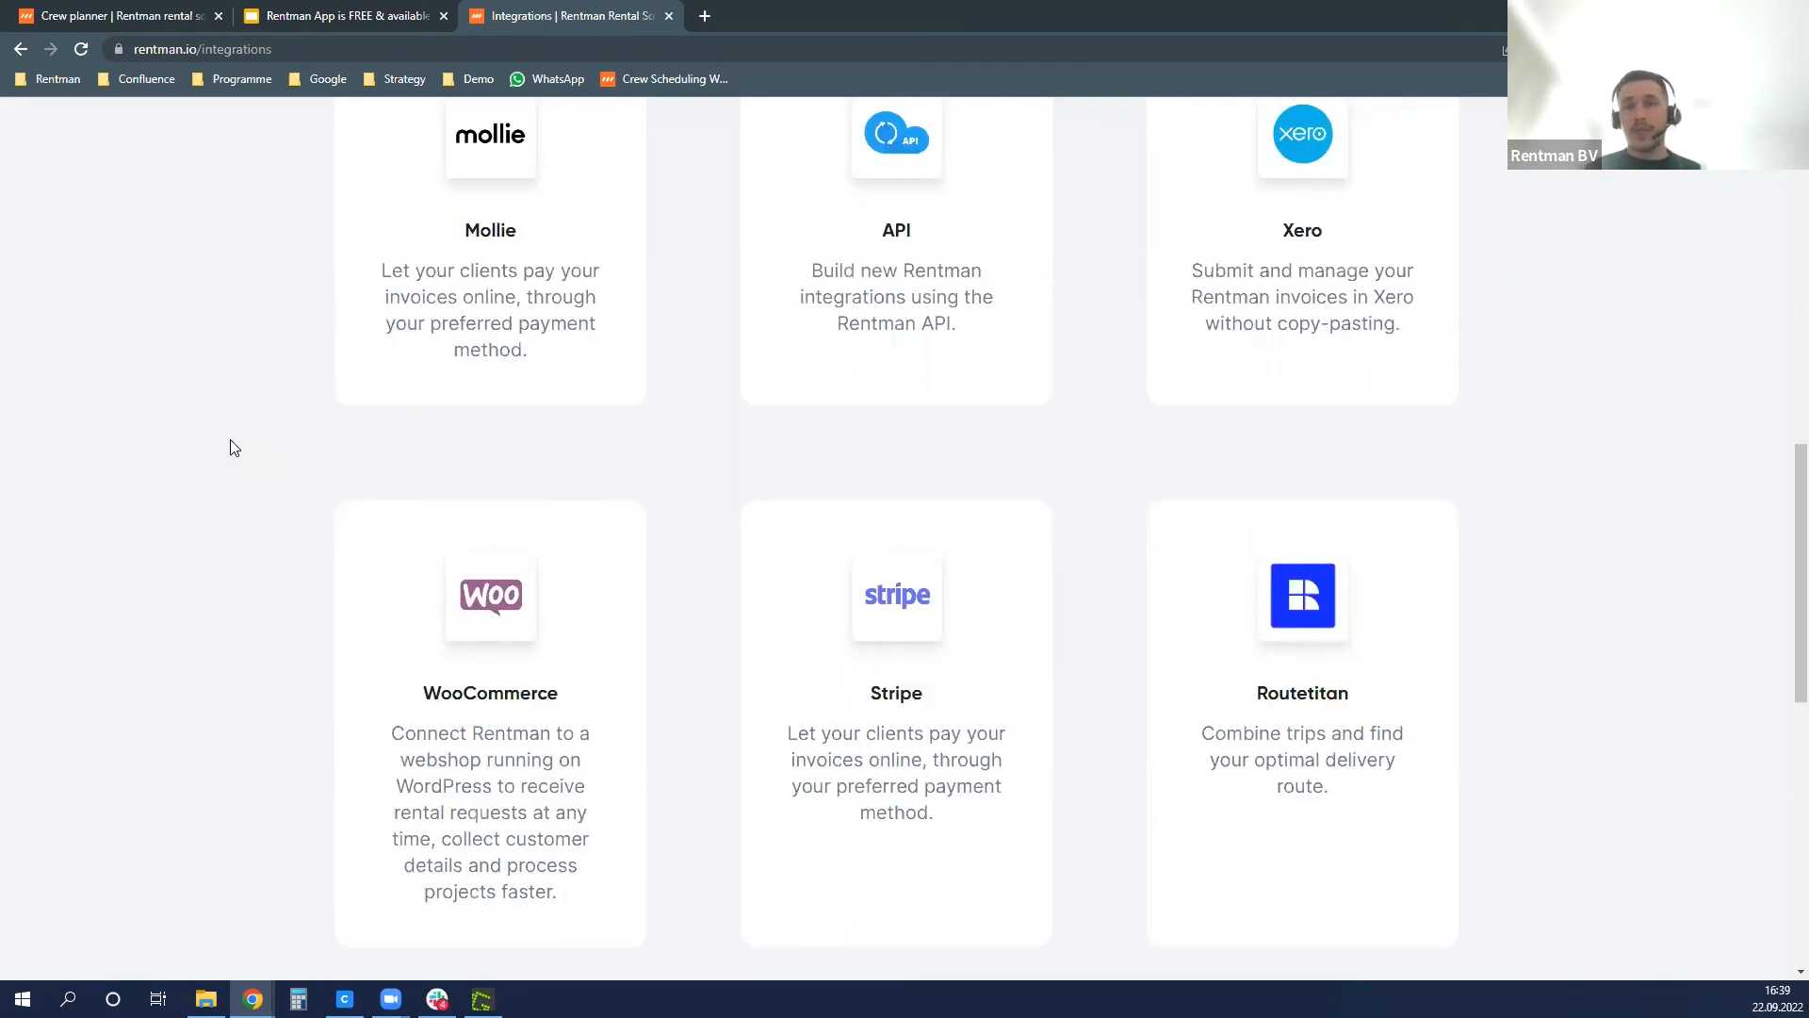
pyautogui.click(1335, 680)
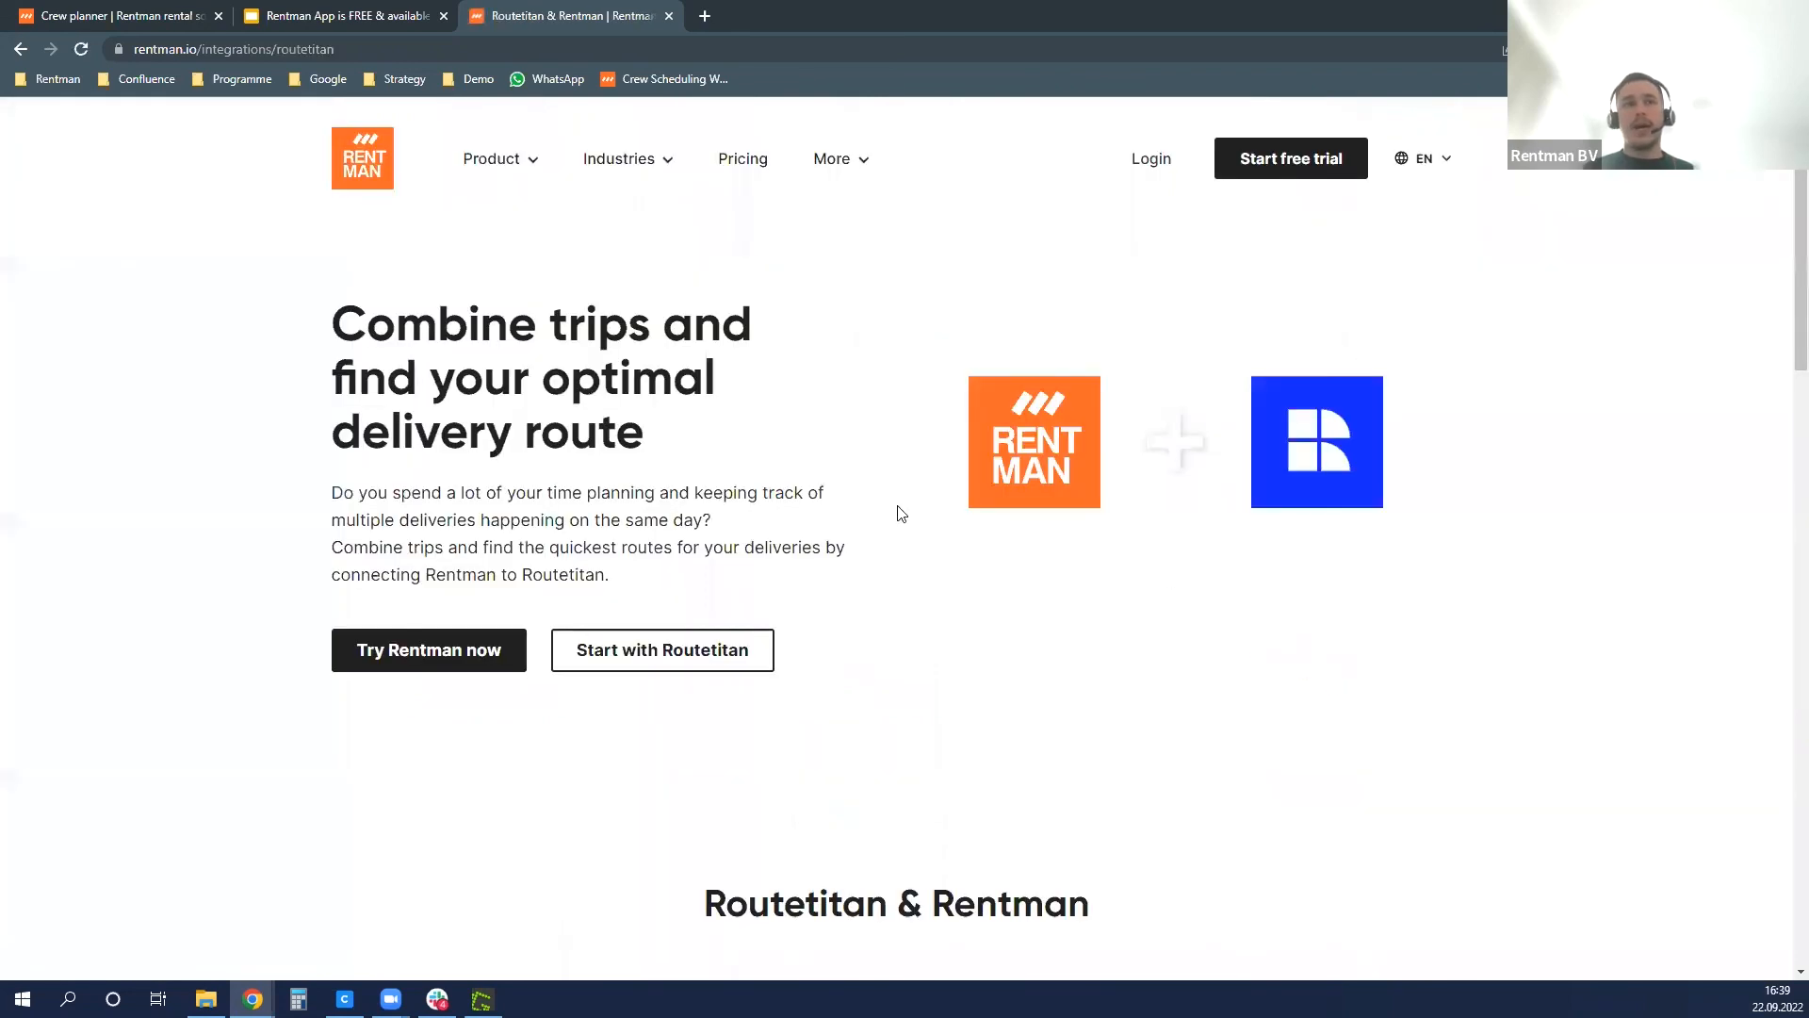
# - Read the Routetitan integration page, covering its main features, the description of Routetitan and the integration setup section
pyautogui.scroll(-9, 902, 500)
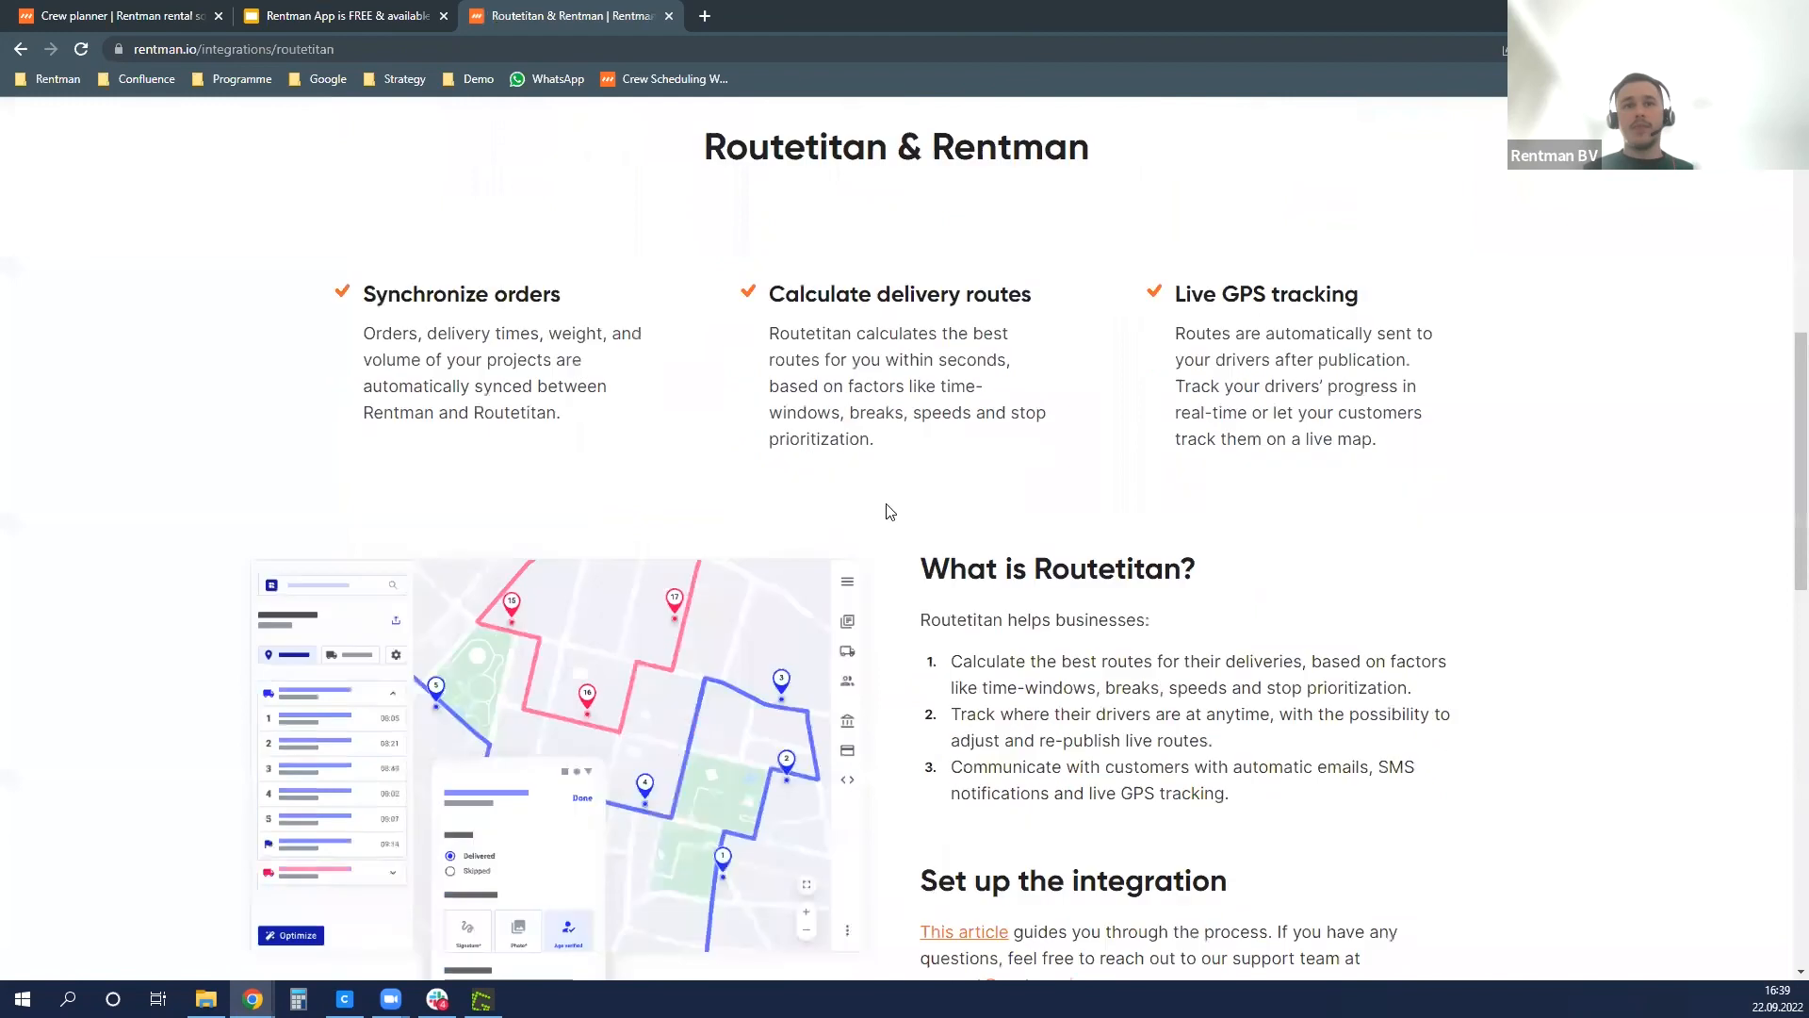
pyautogui.scroll(1, 647, 444)
pyautogui.scroll(-1, 647, 449)
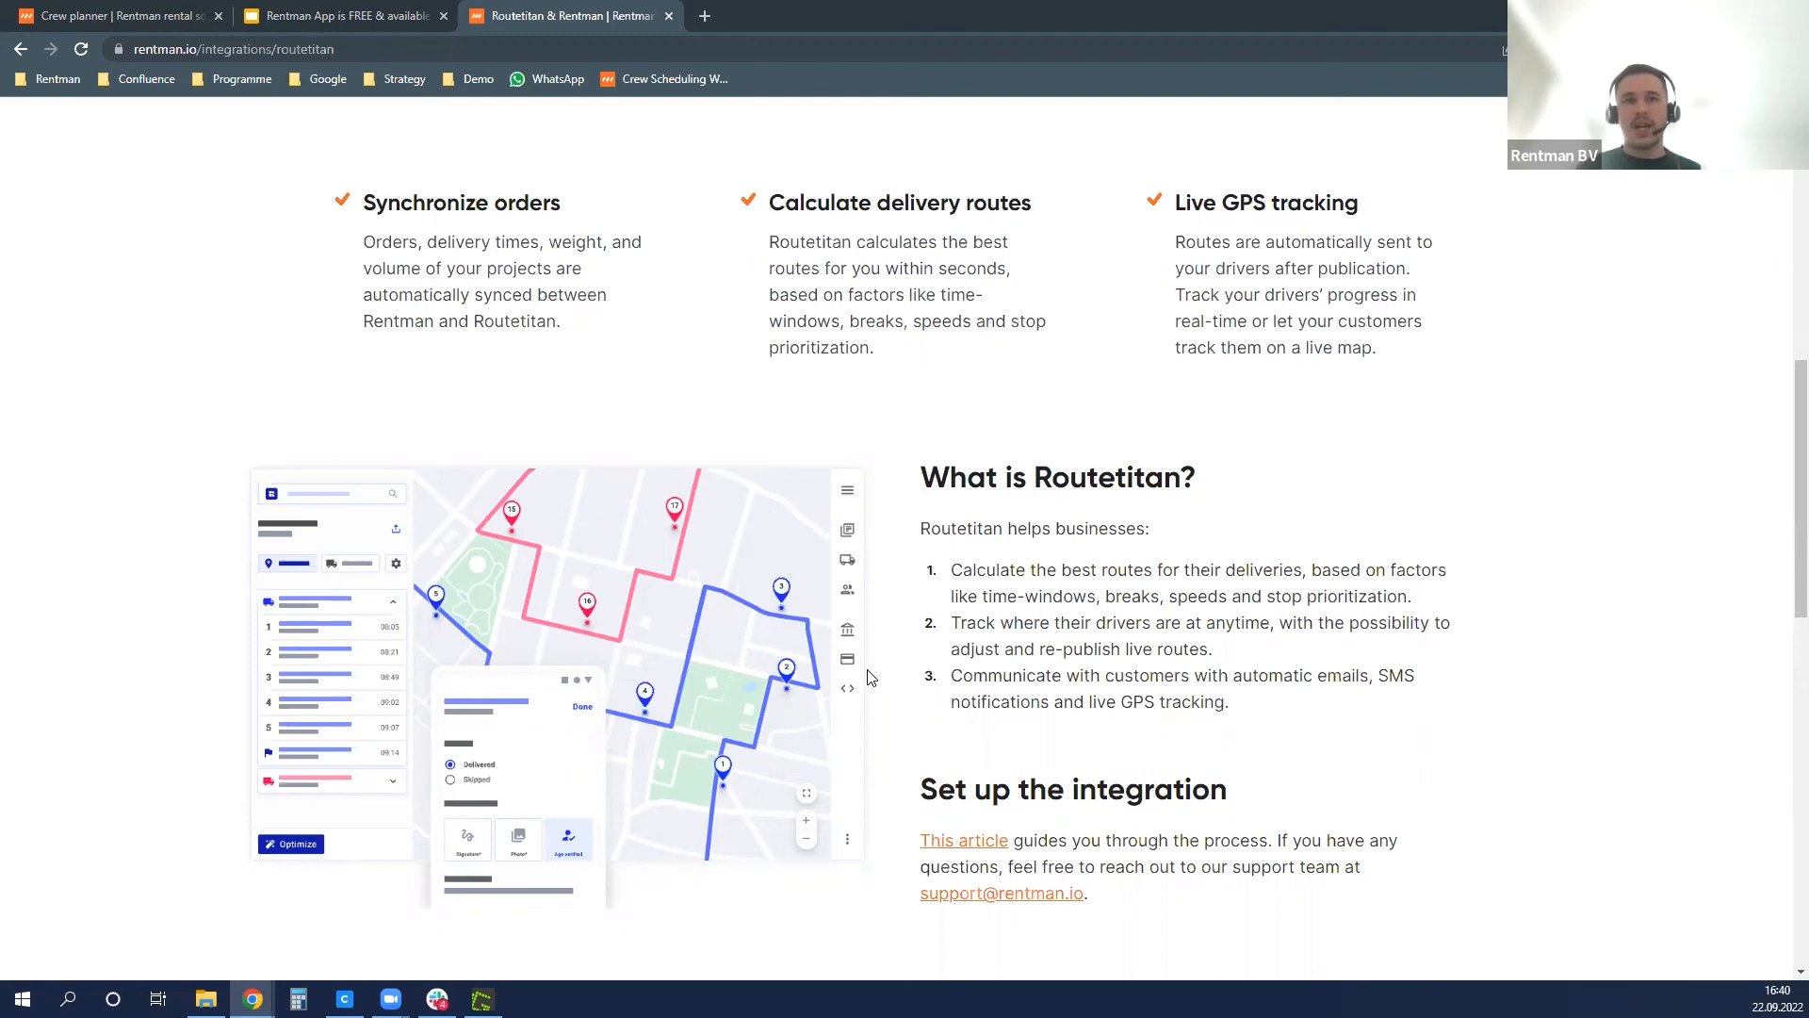
pyautogui.scroll(7, 868, 670)
pyautogui.scroll(2, 871, 677)
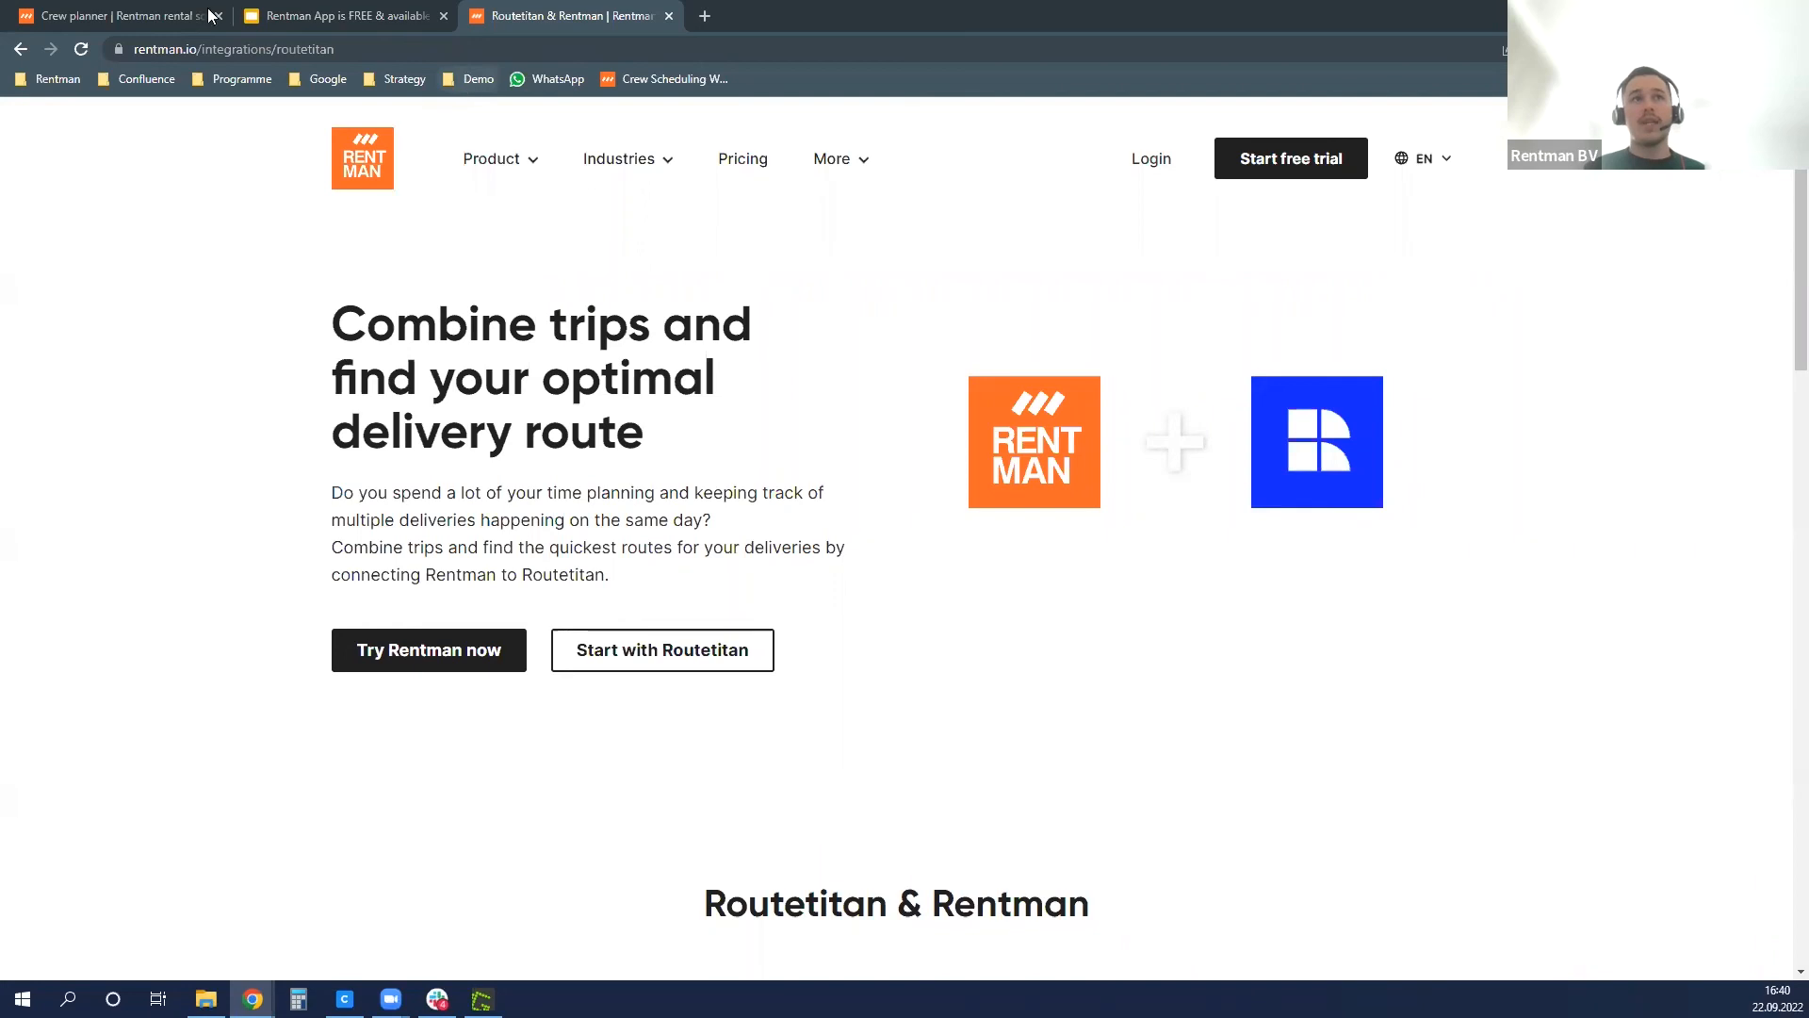
# - Return to the crew planner and open Rentman's Support center from the help resources
pyautogui.click(141, 19)
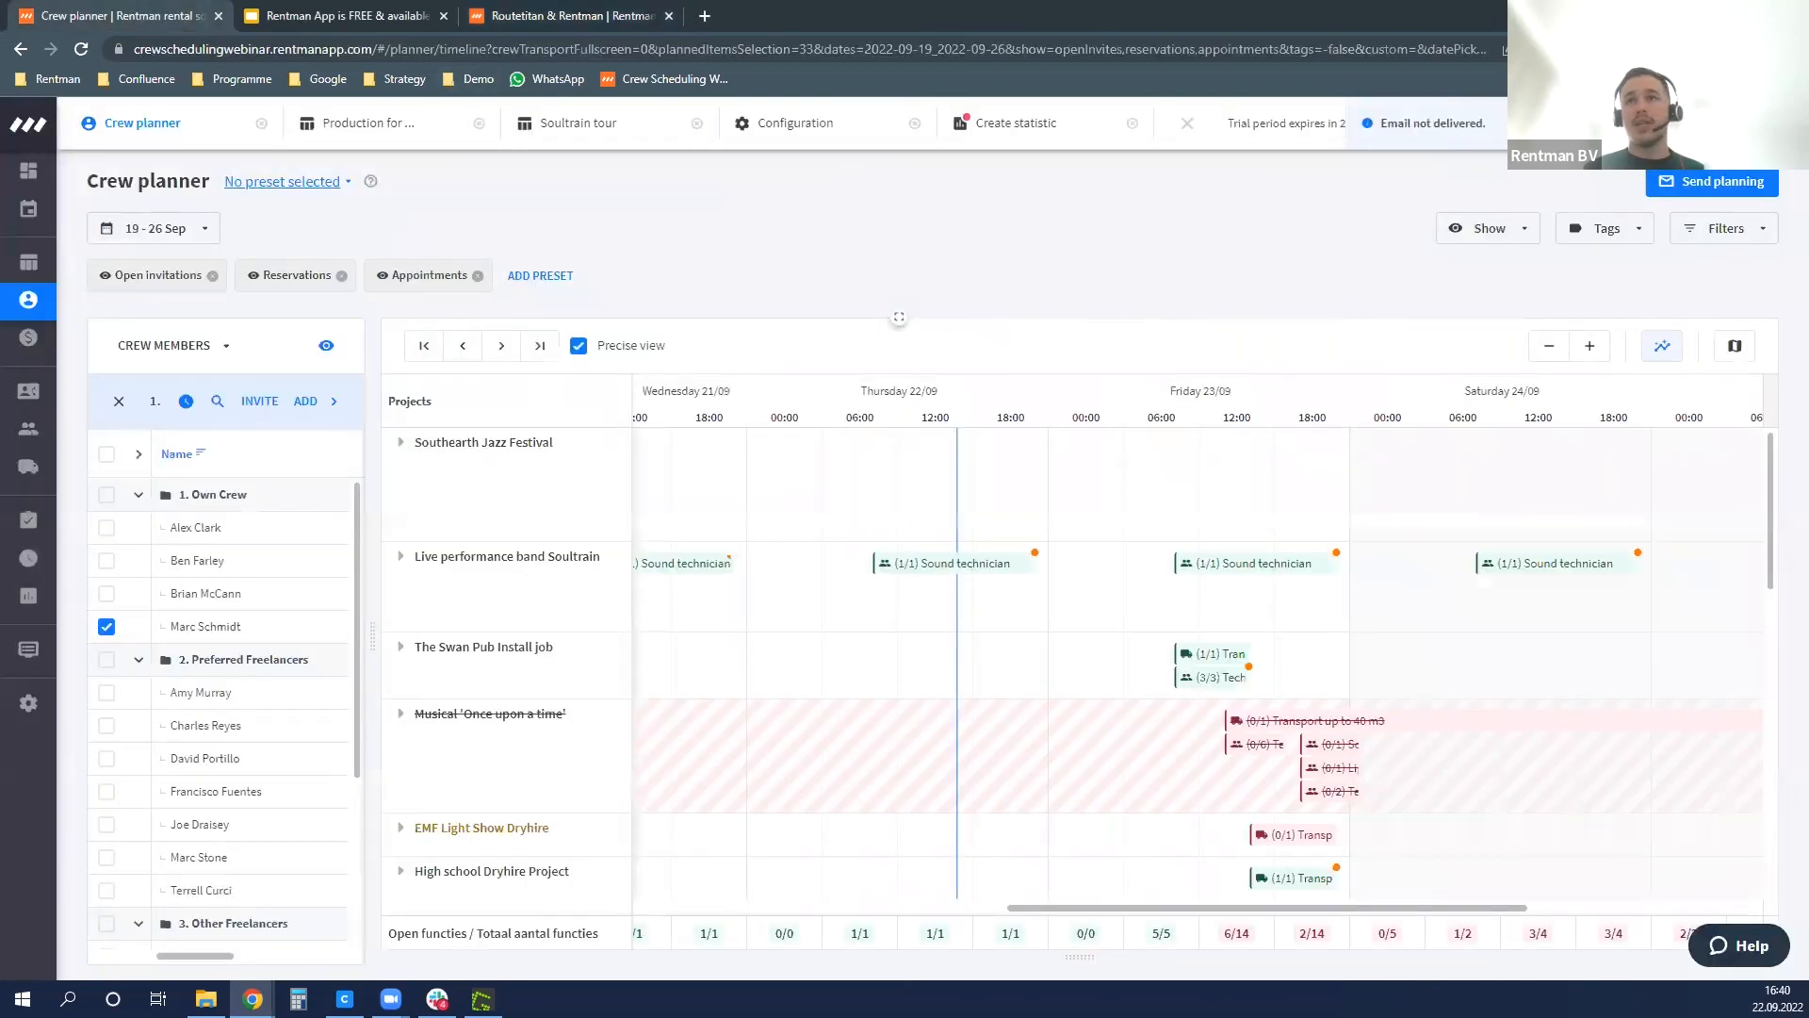
pyautogui.click(1634, 124)
pyautogui.click(1316, 185)
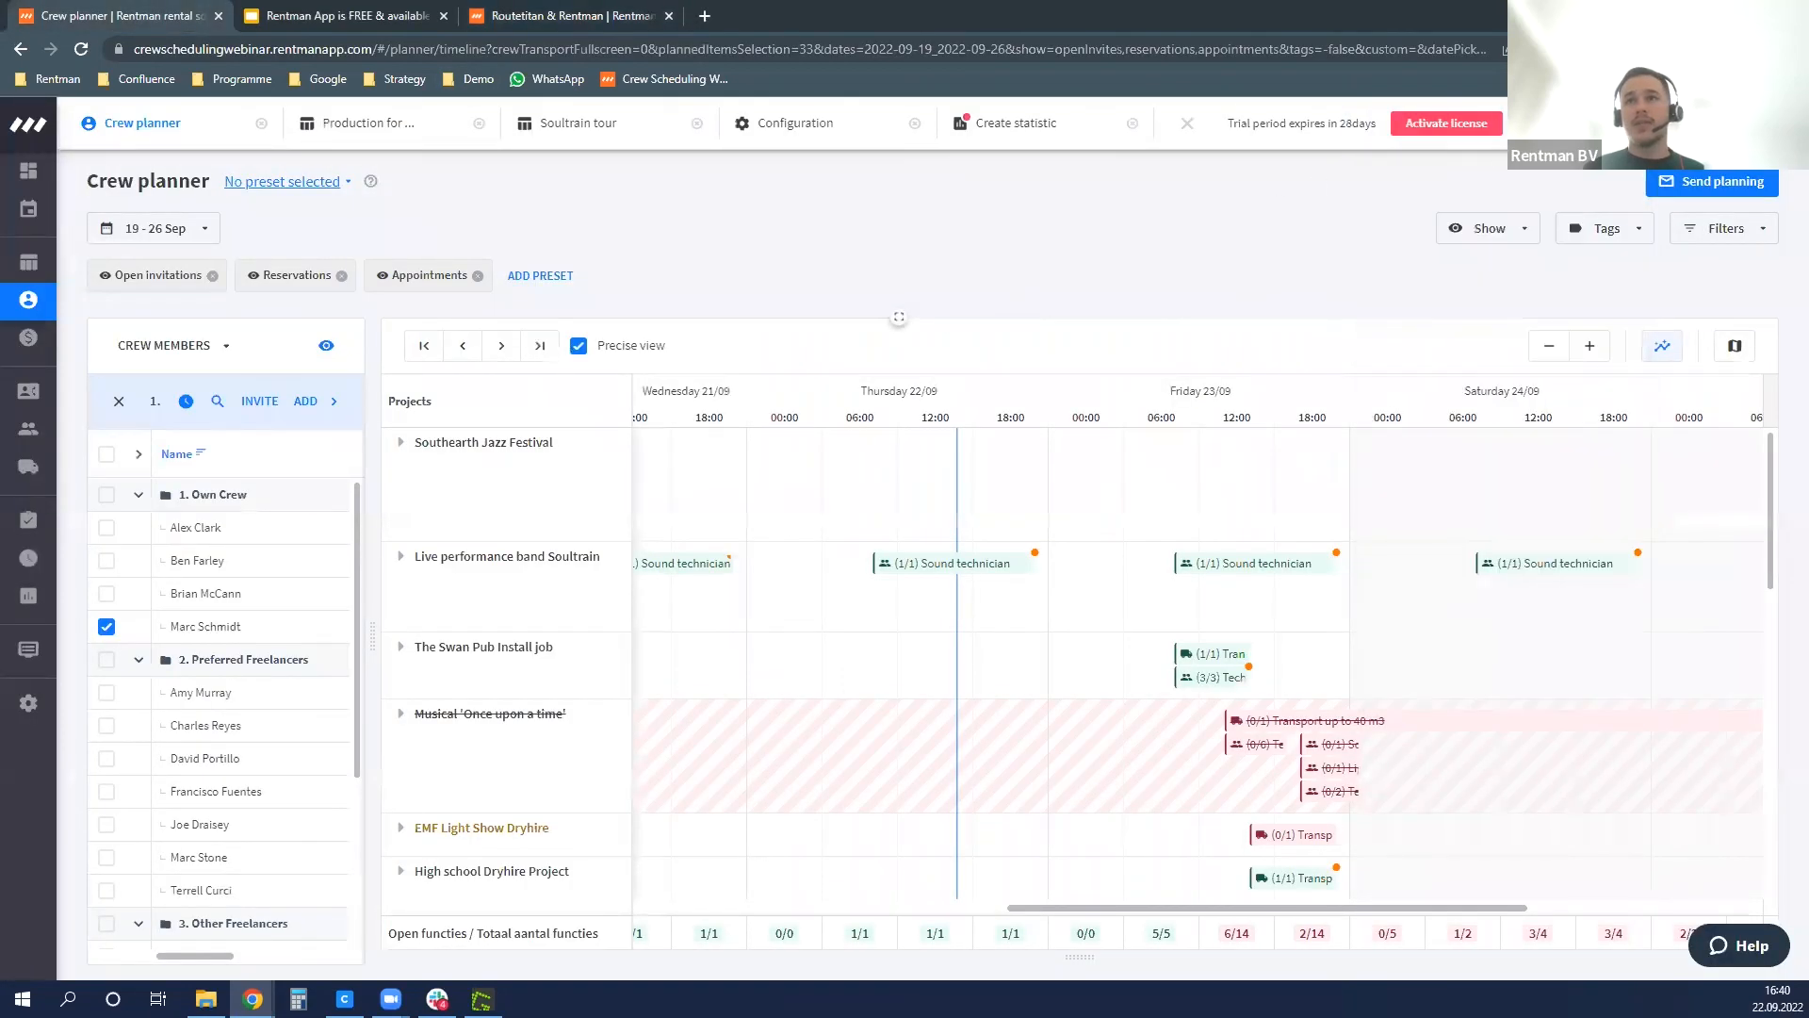
pyautogui.click(1542, 123)
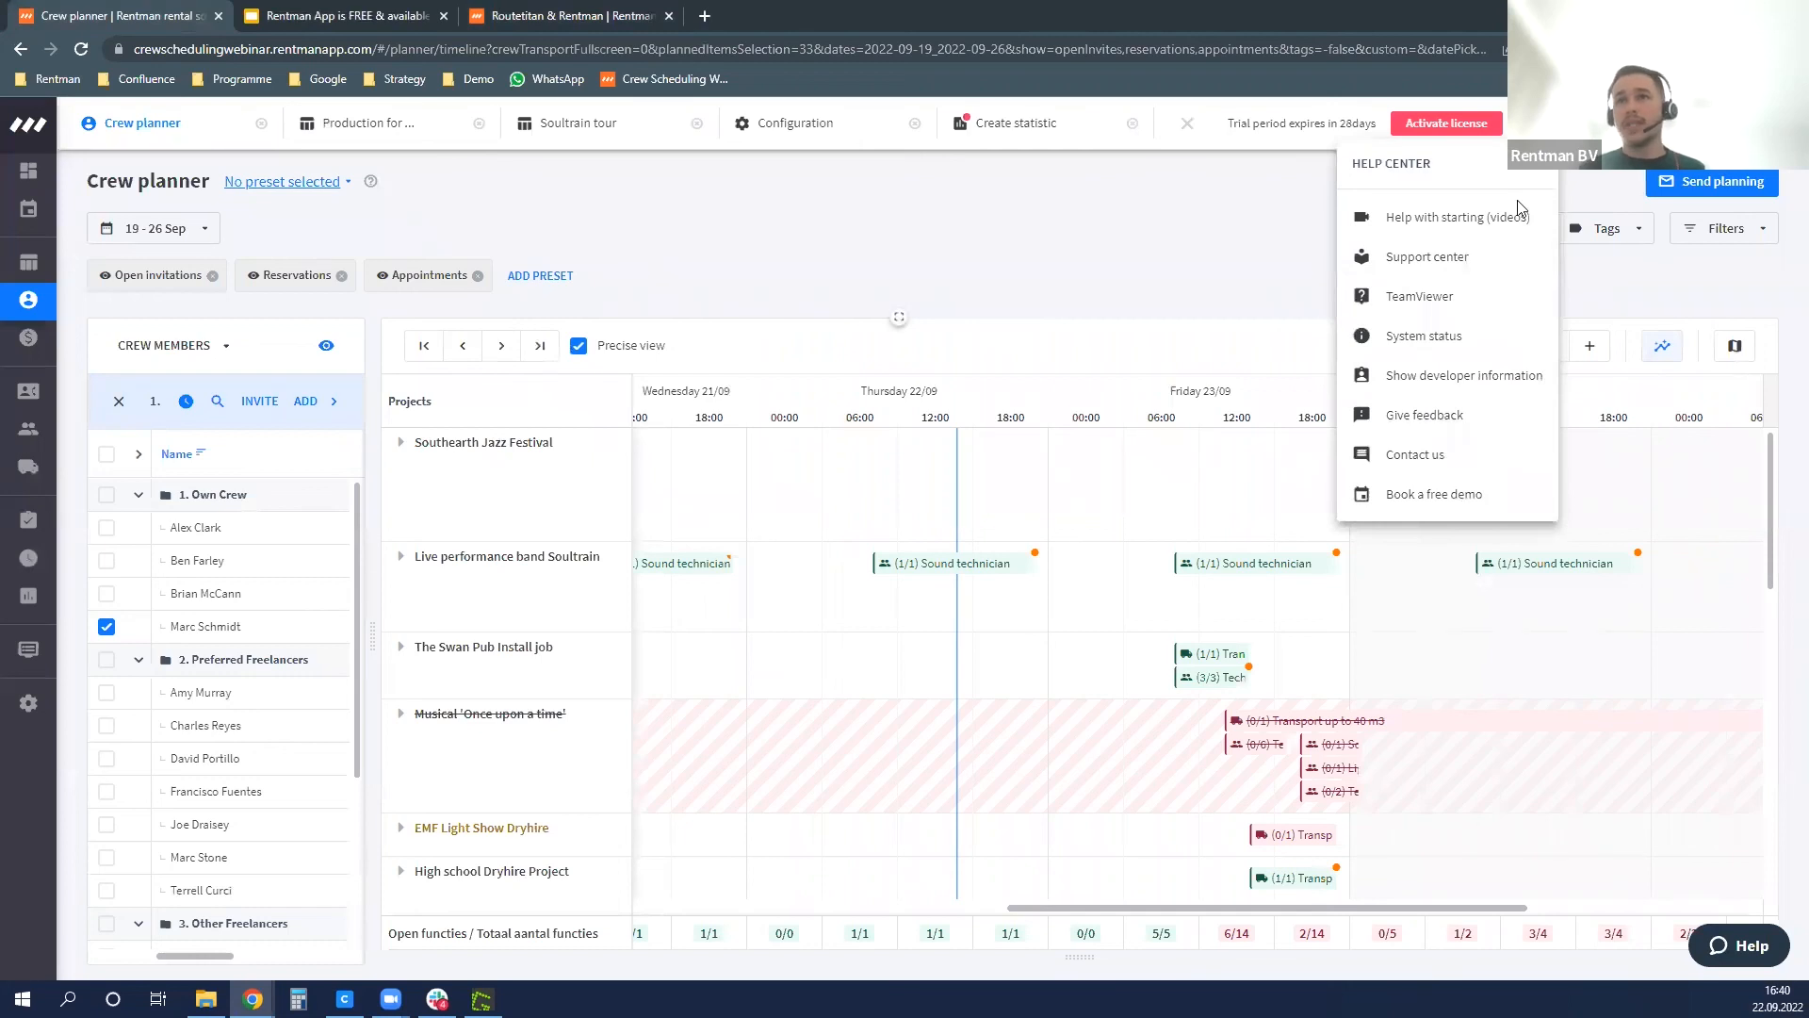
pyautogui.click(1458, 262)
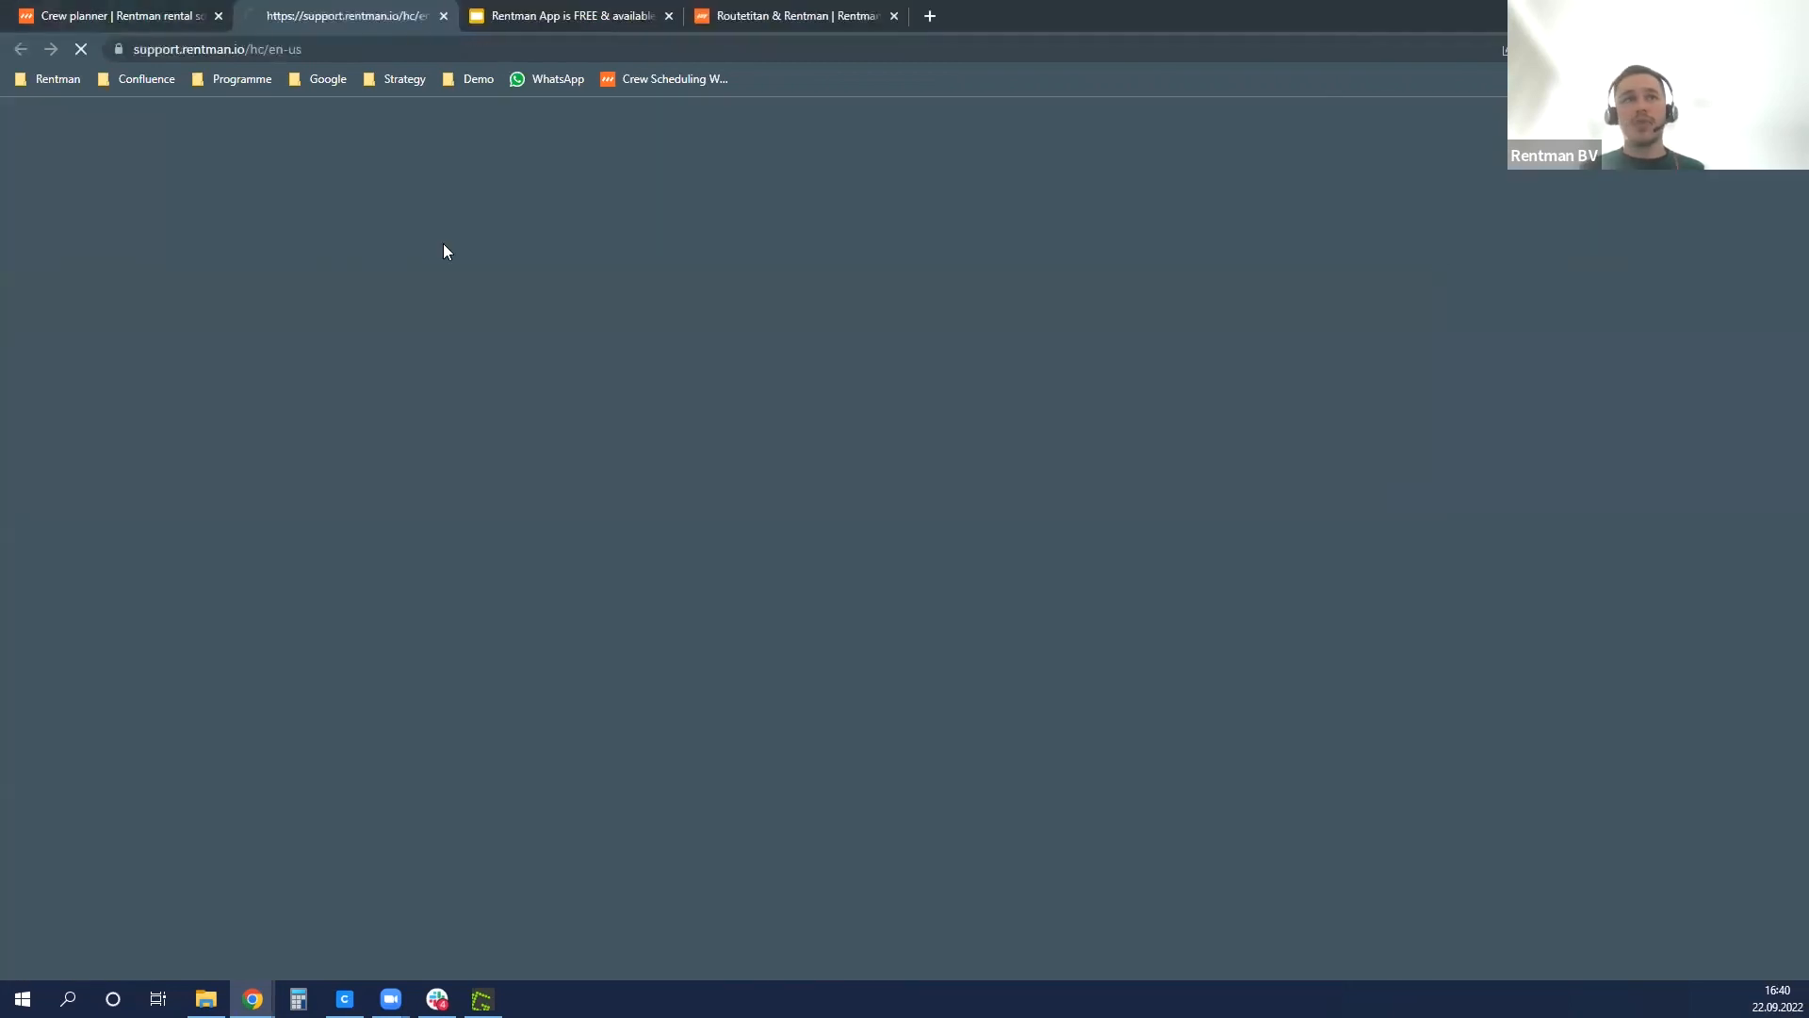
# - Open the article "The Time registration module" from the Crew & Transport category of the support center
pyautogui.scroll(-5, 377, 396)
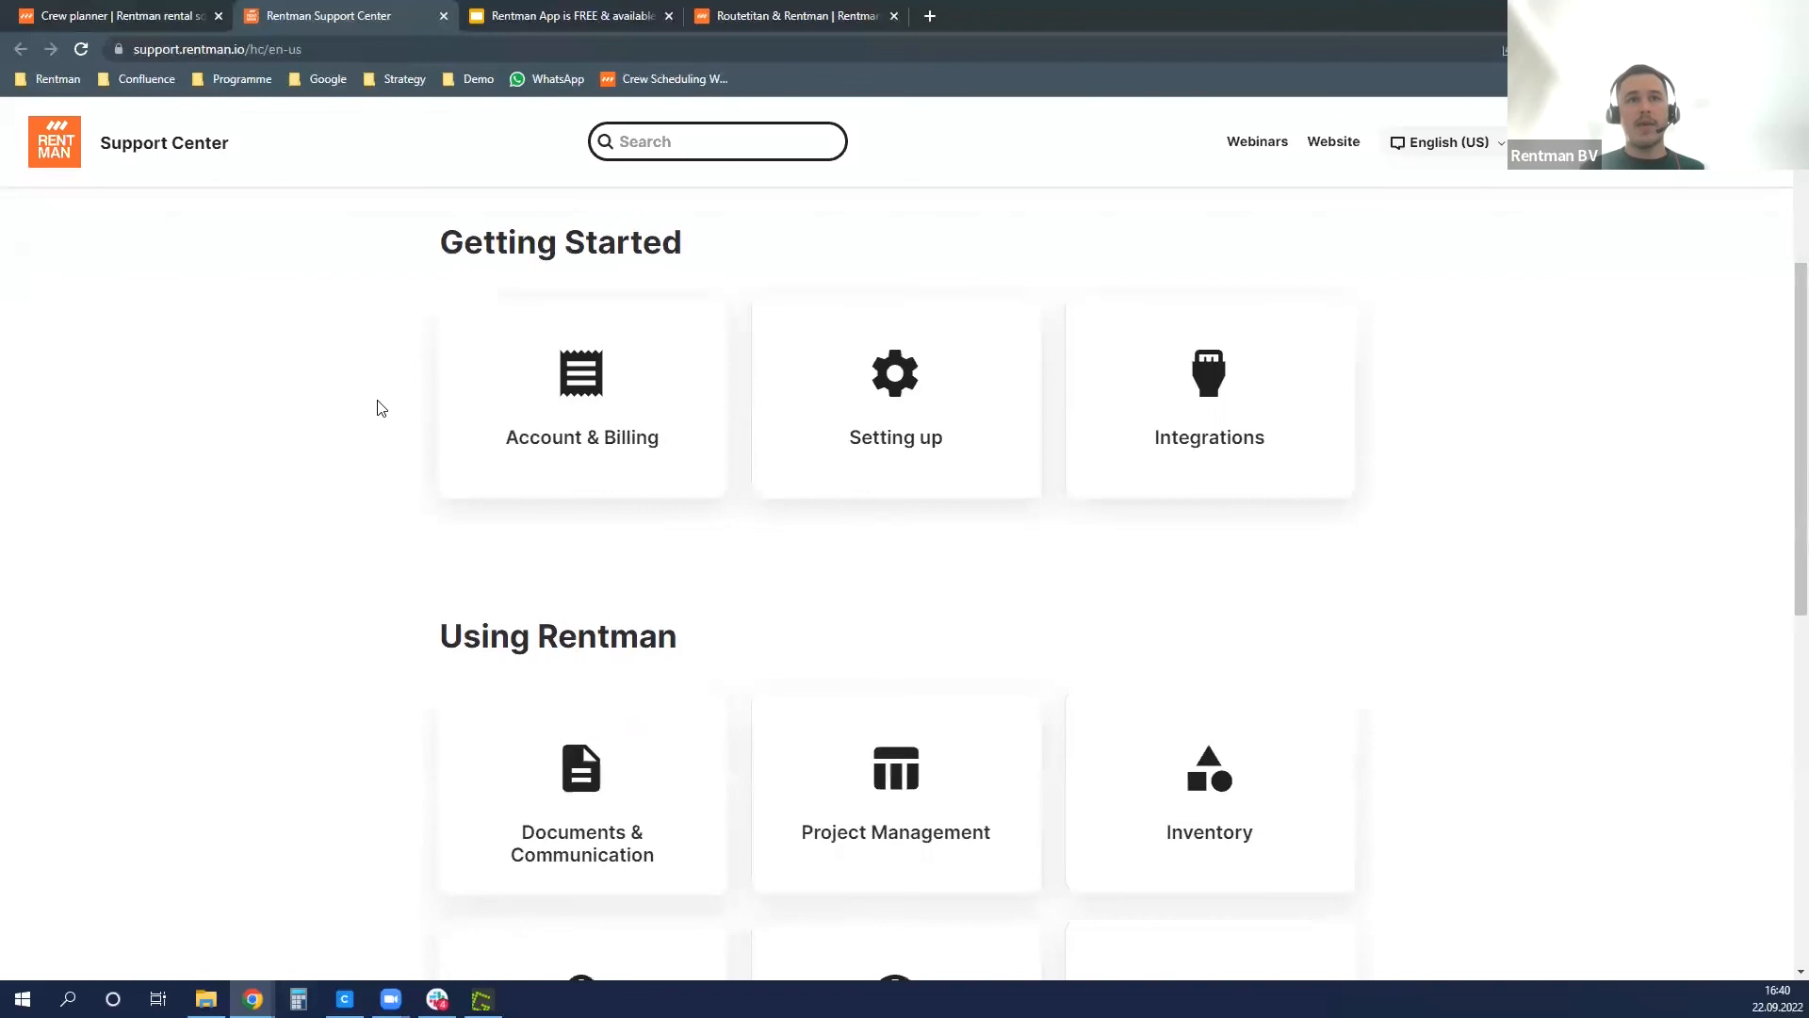
pyautogui.scroll(-3, 381, 408)
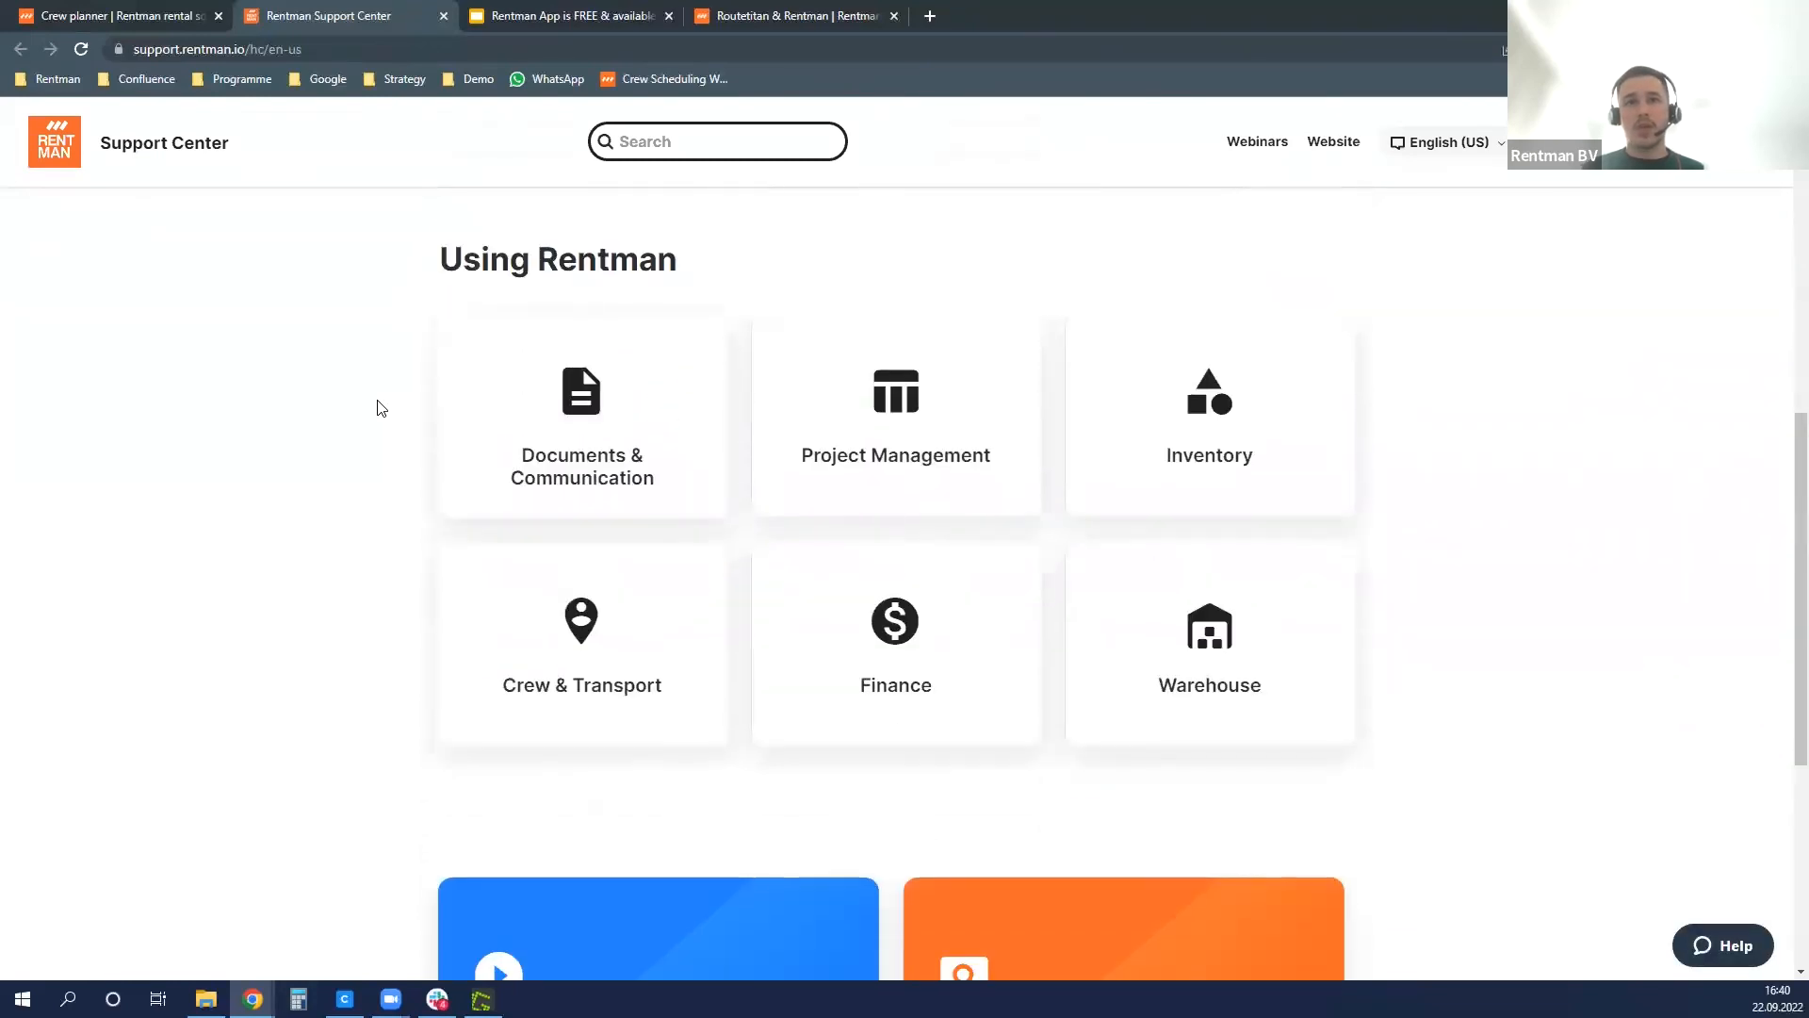
pyautogui.click(533, 682)
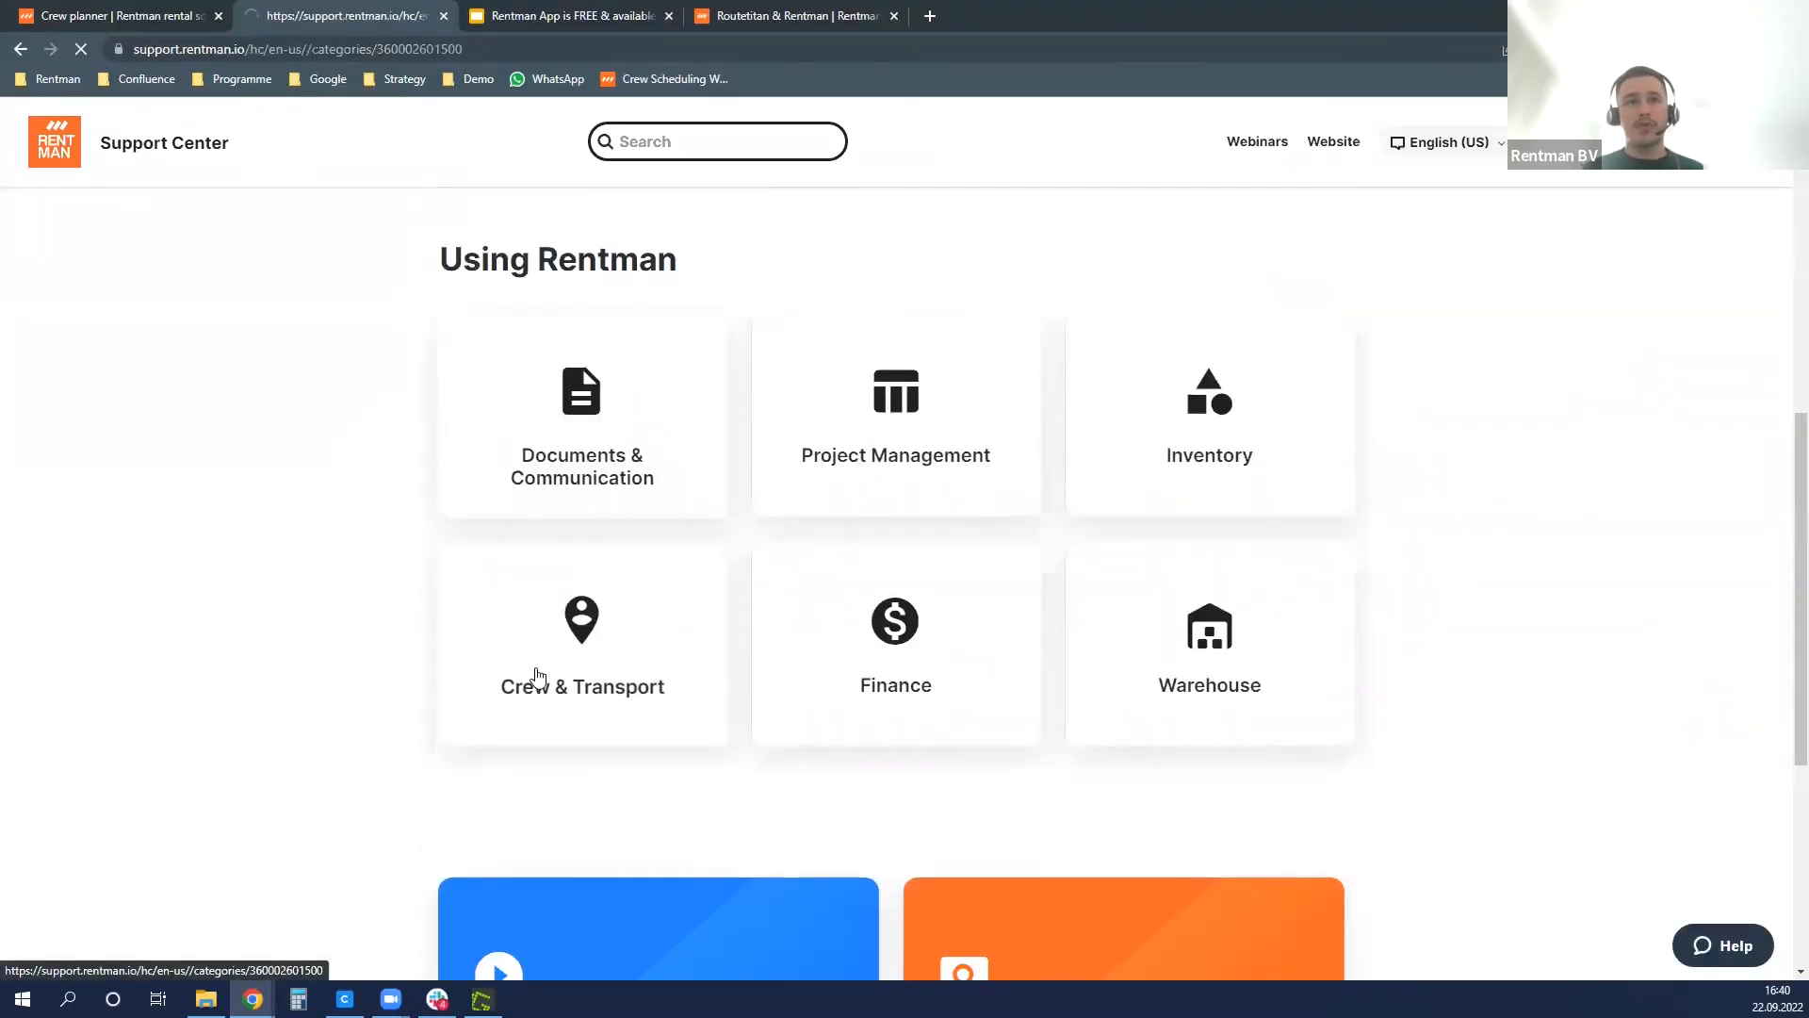
pyautogui.scroll(-2, 345, 511)
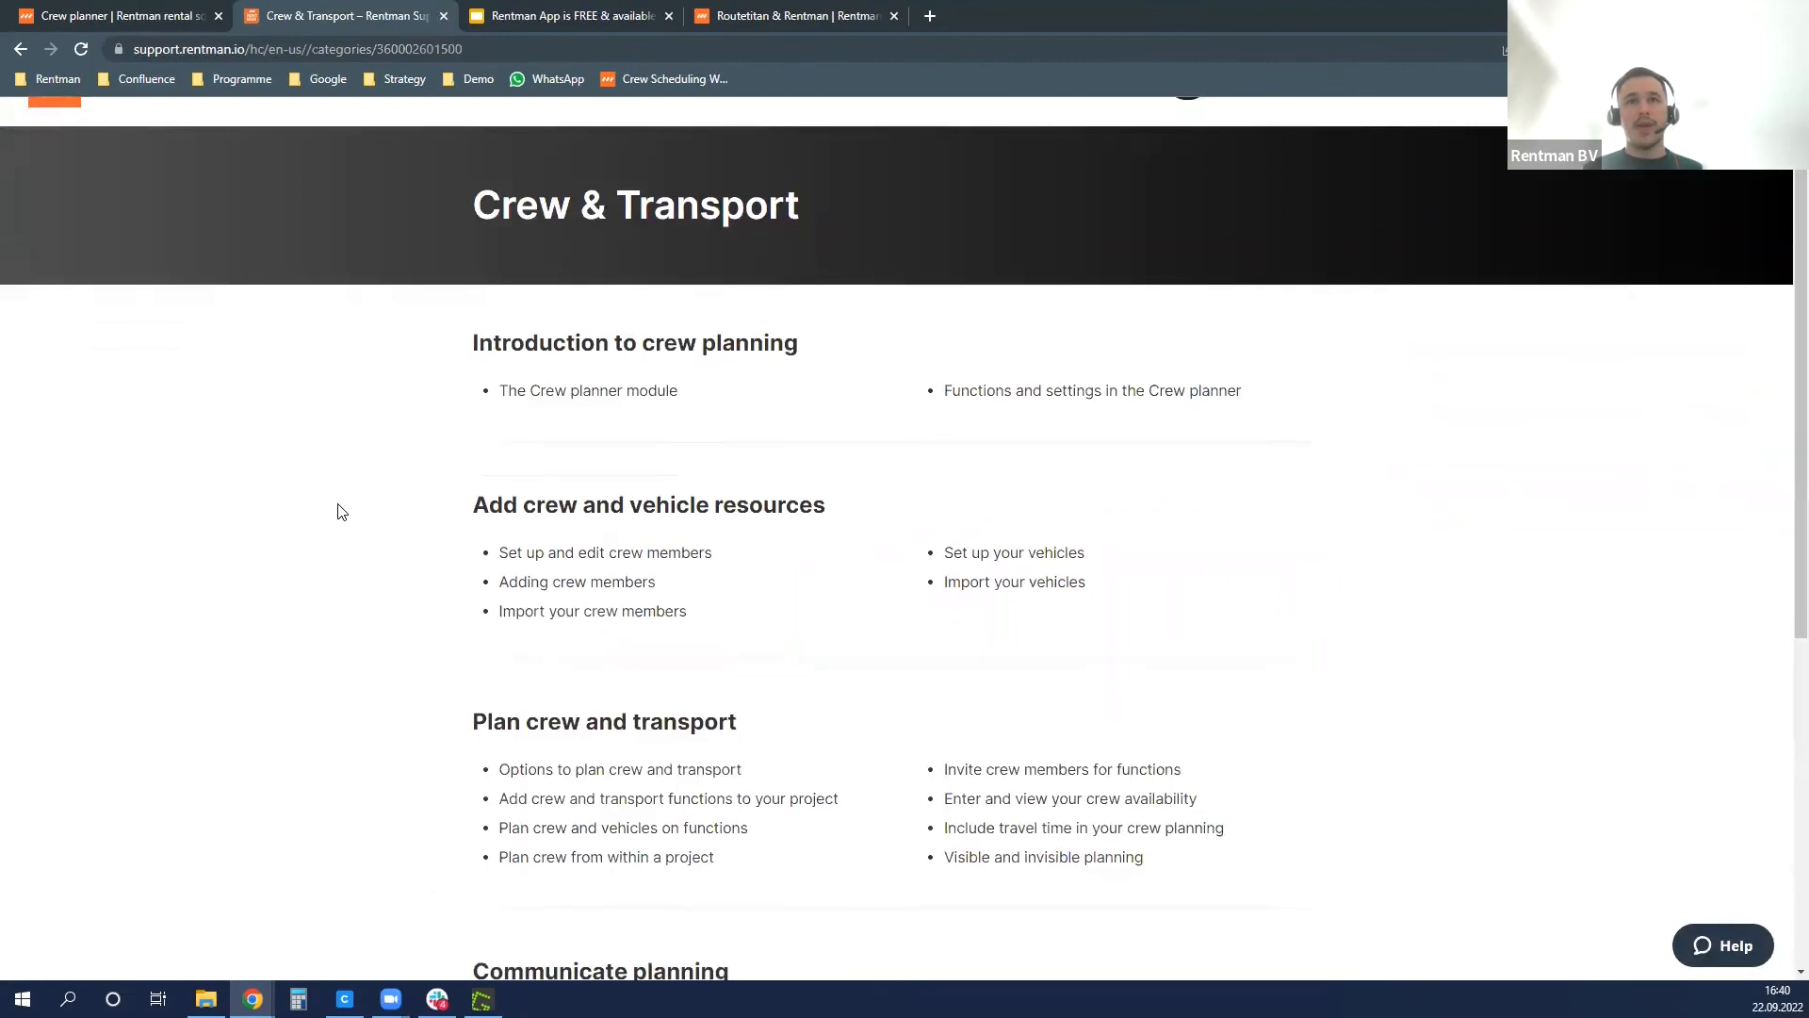
pyautogui.scroll(-4, 345, 512)
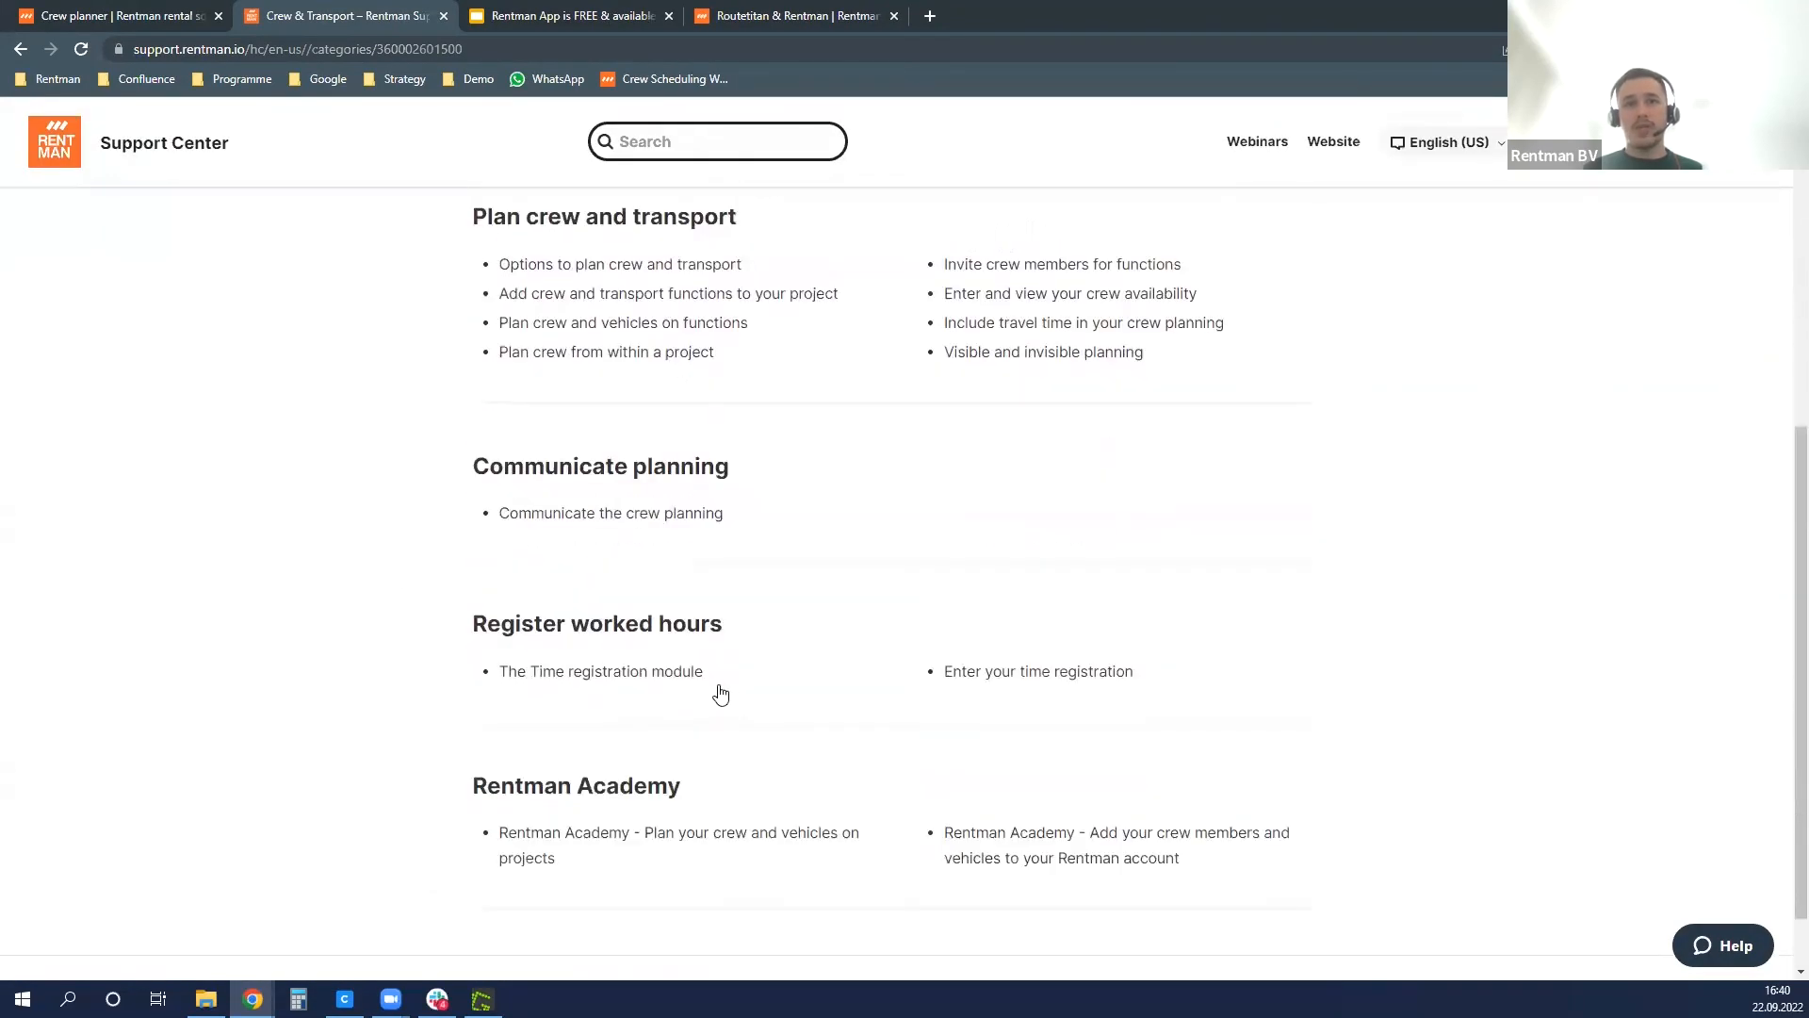
pyautogui.click(671, 684)
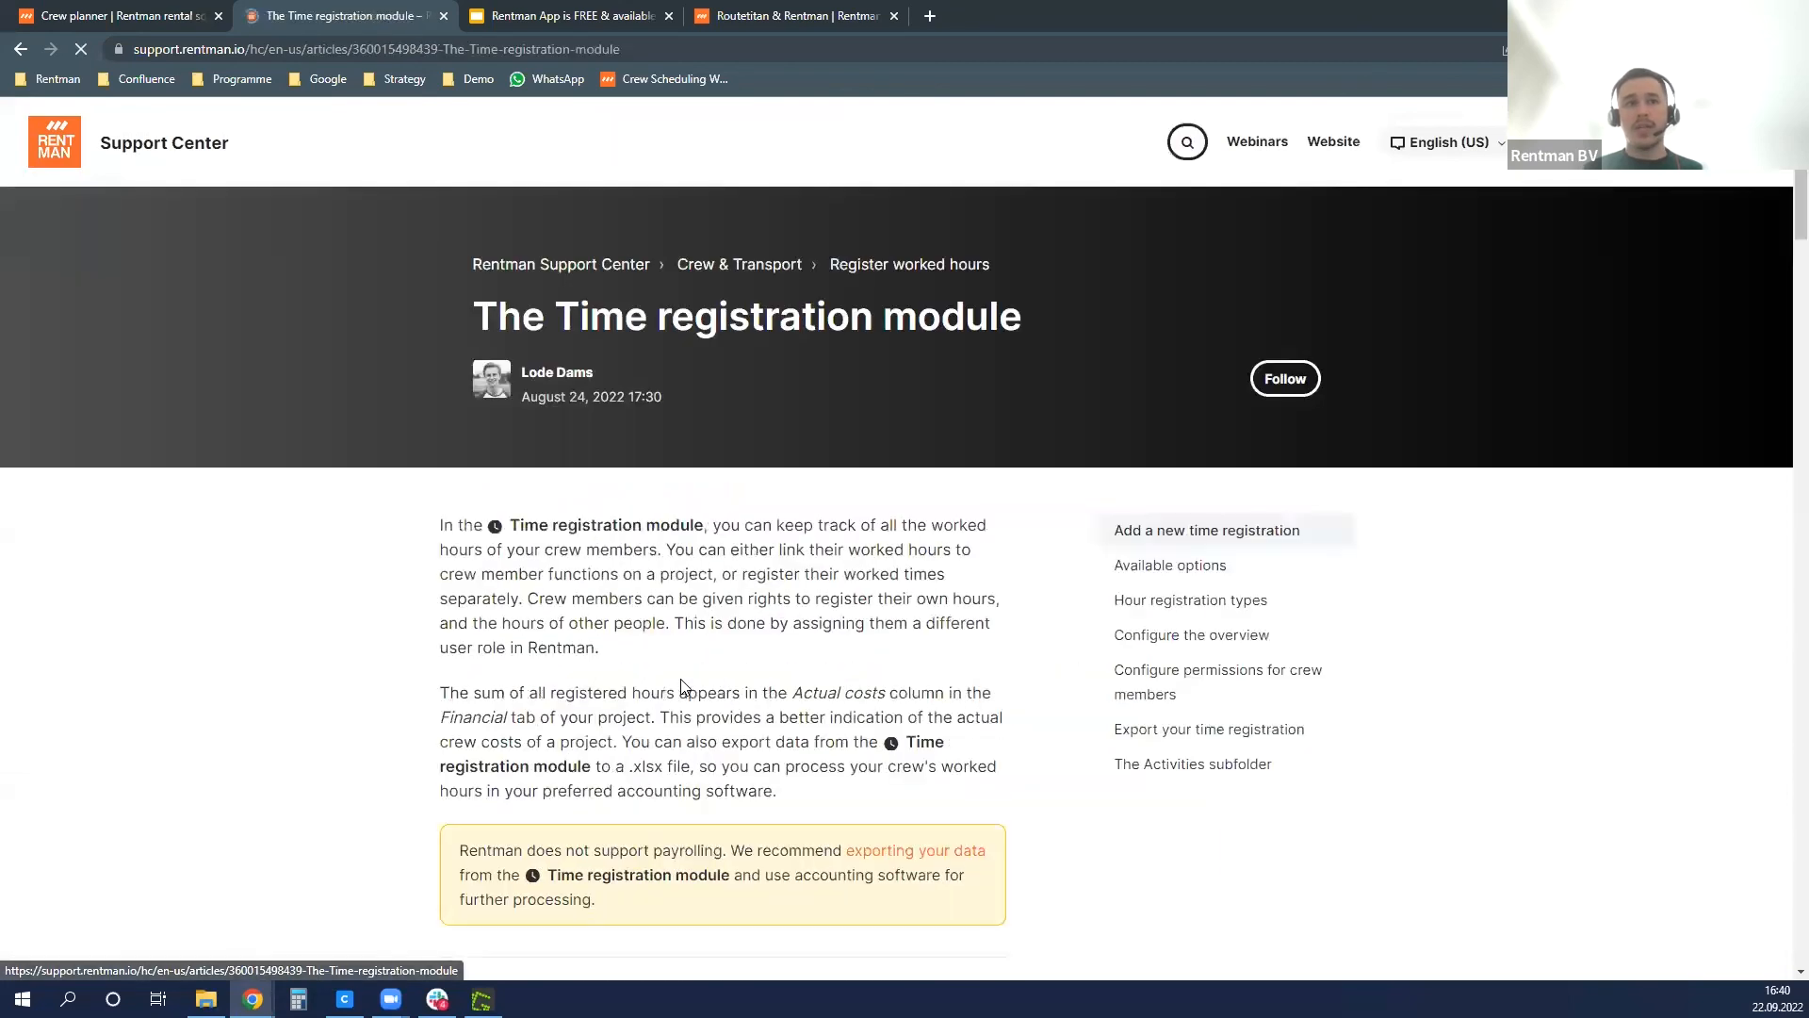
# - Read through the Time registration module article, including available options and hour registration types, and return to the crew planner
pyautogui.scroll(-10, 647, 579)
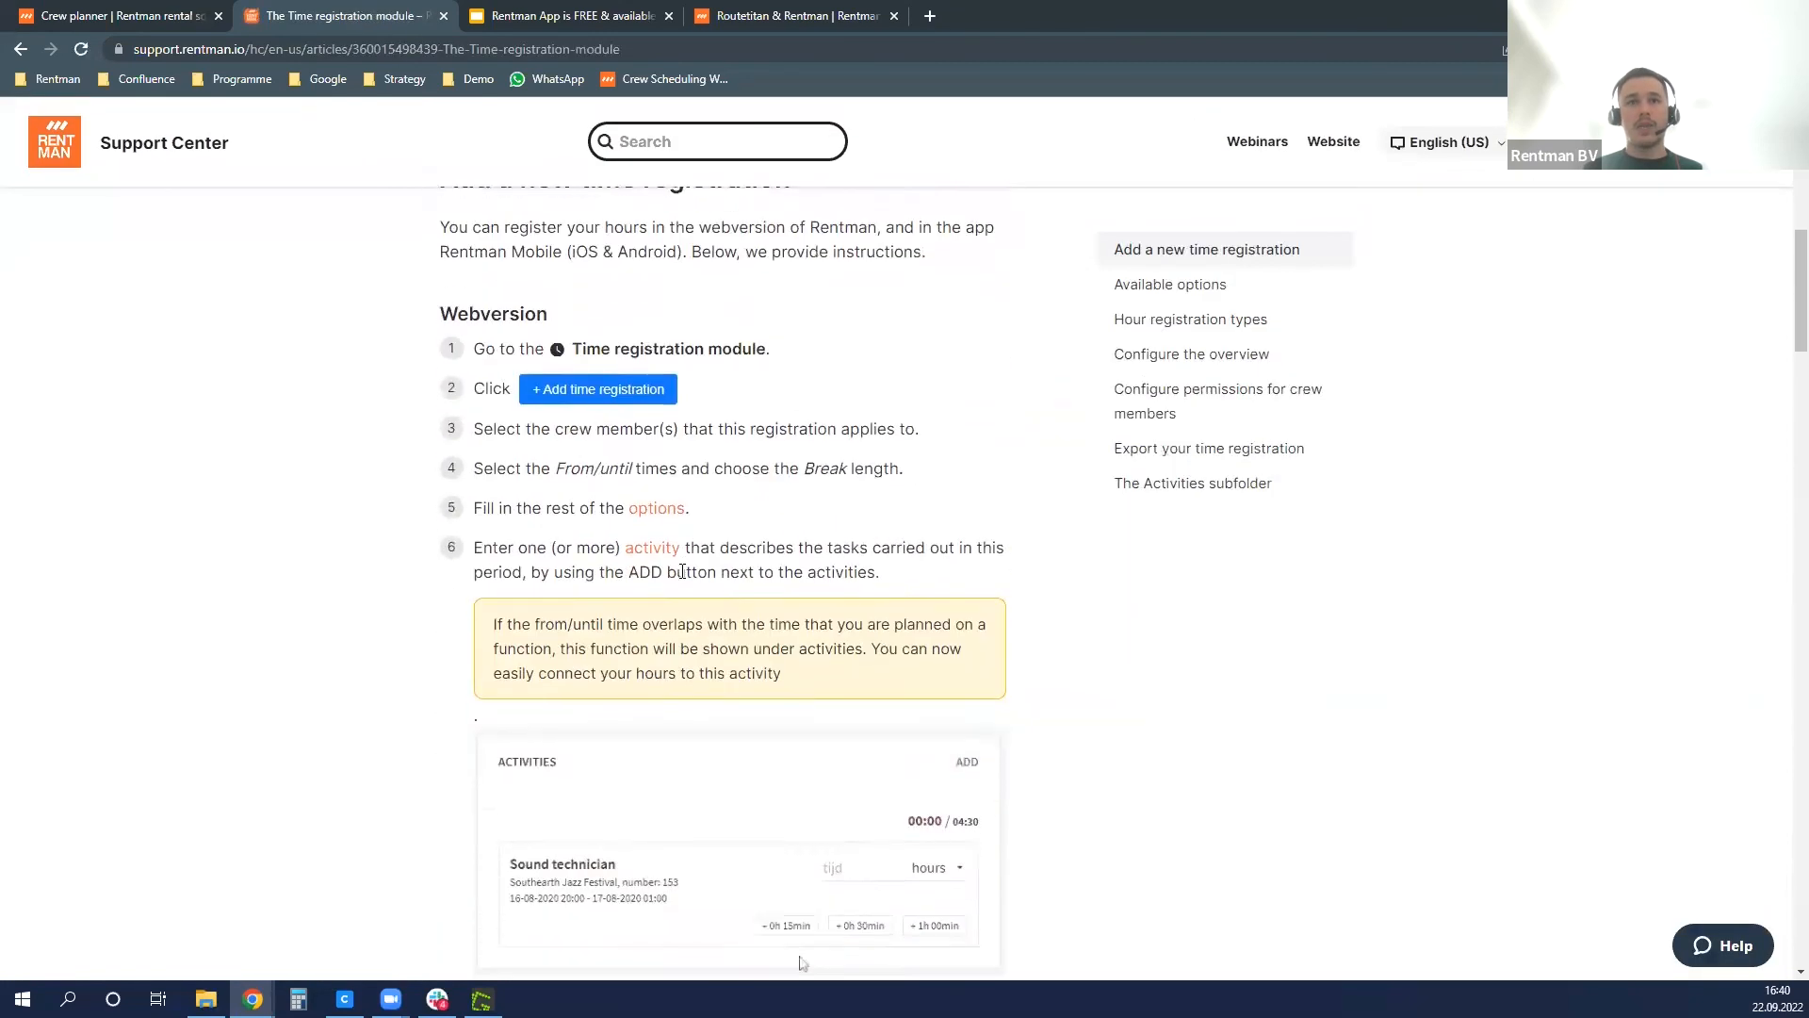
pyautogui.scroll(-15, 684, 576)
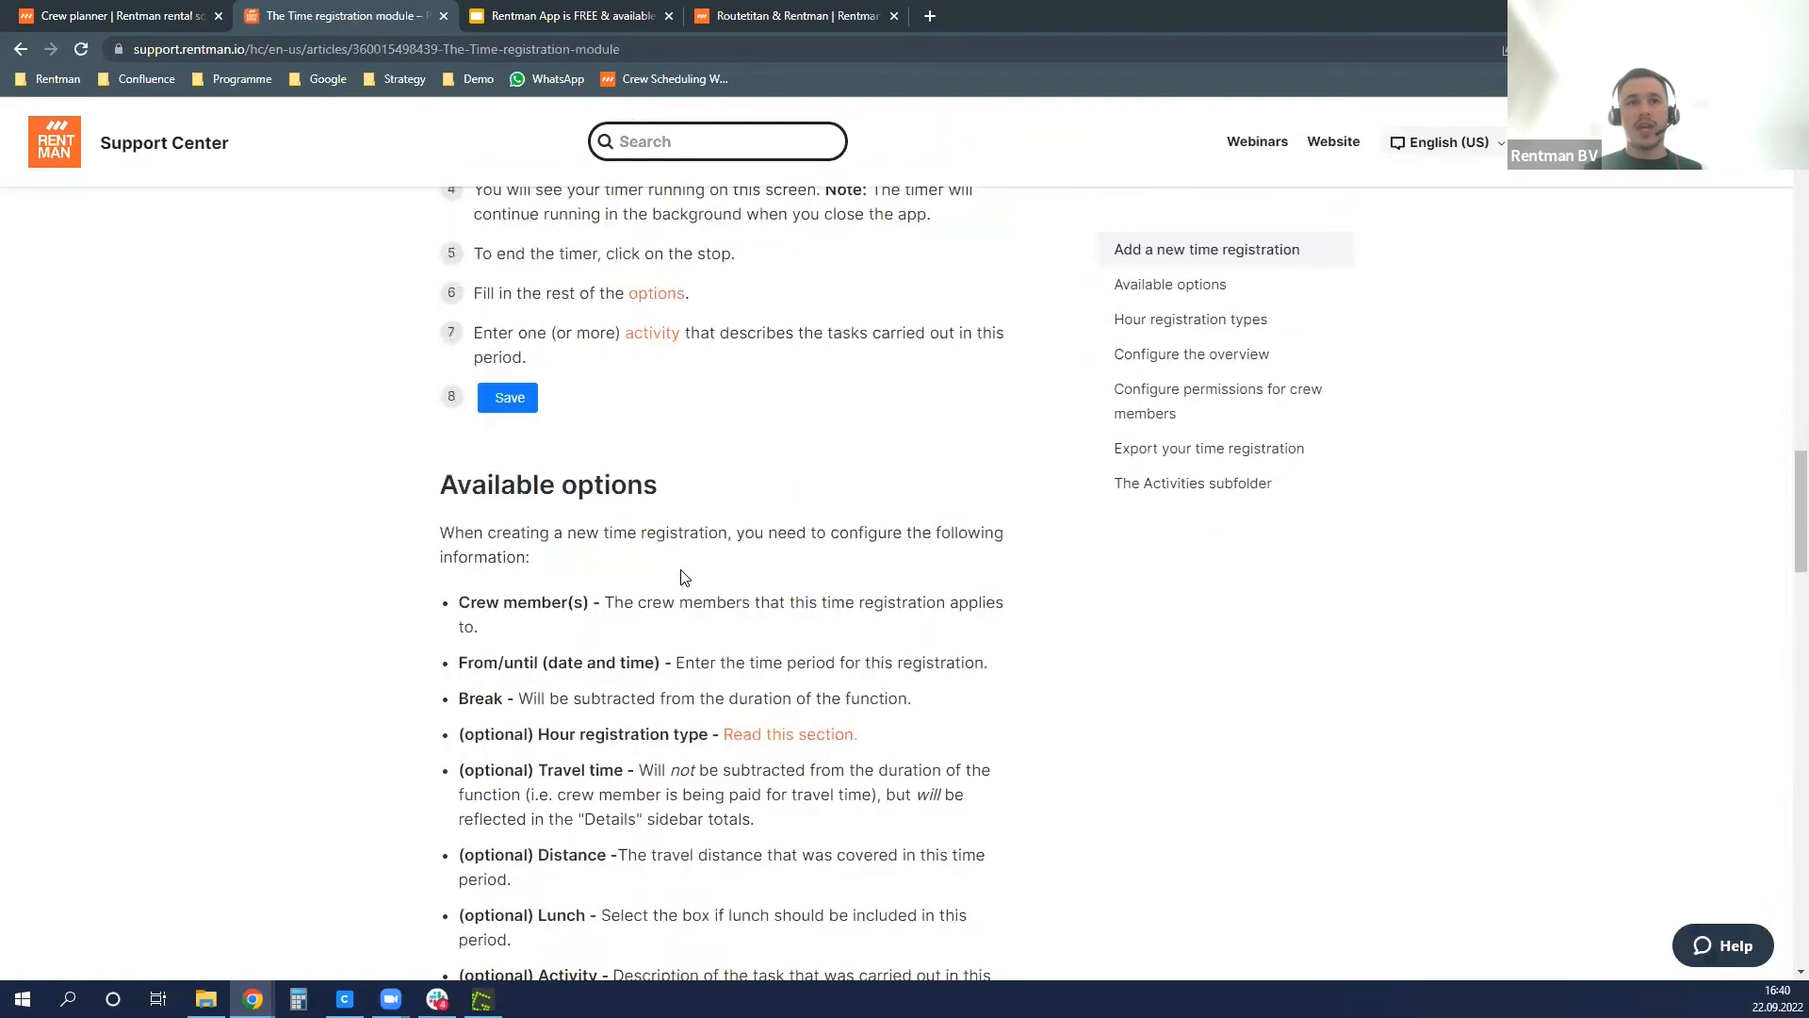
pyautogui.scroll(-18, 682, 571)
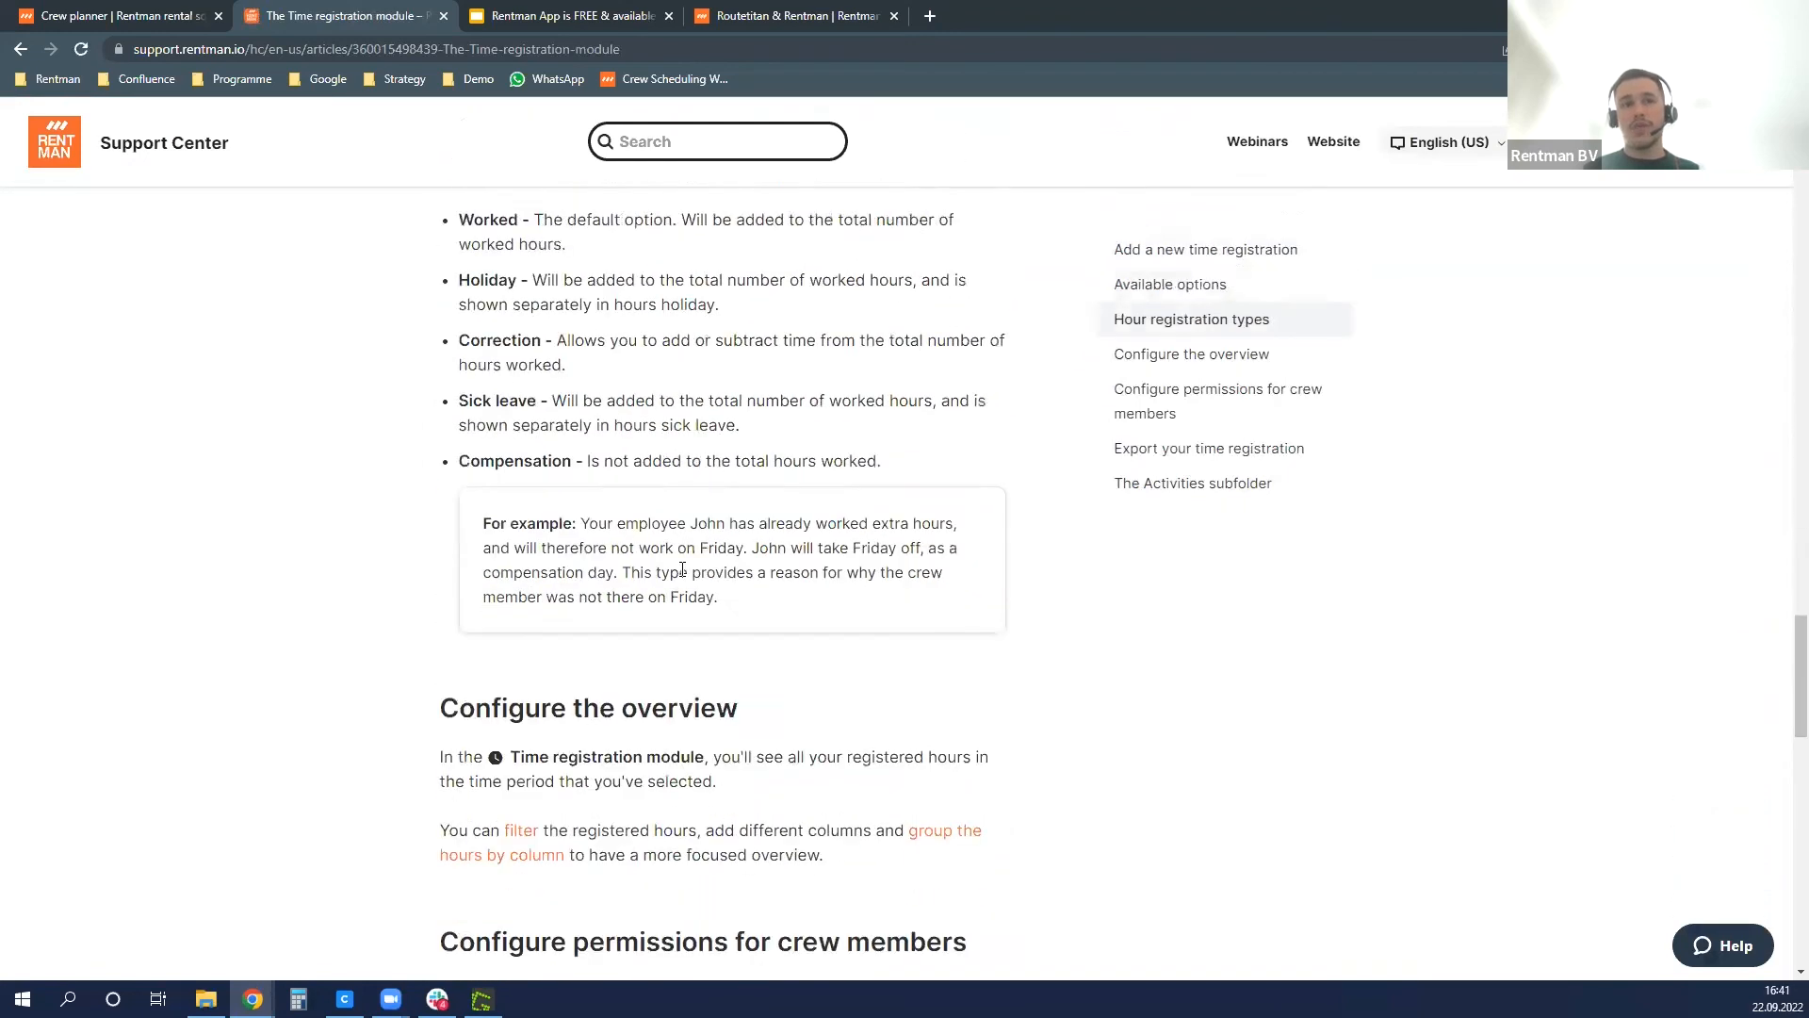
pyautogui.scroll(-2, 684, 572)
pyautogui.scroll(5, 687, 570)
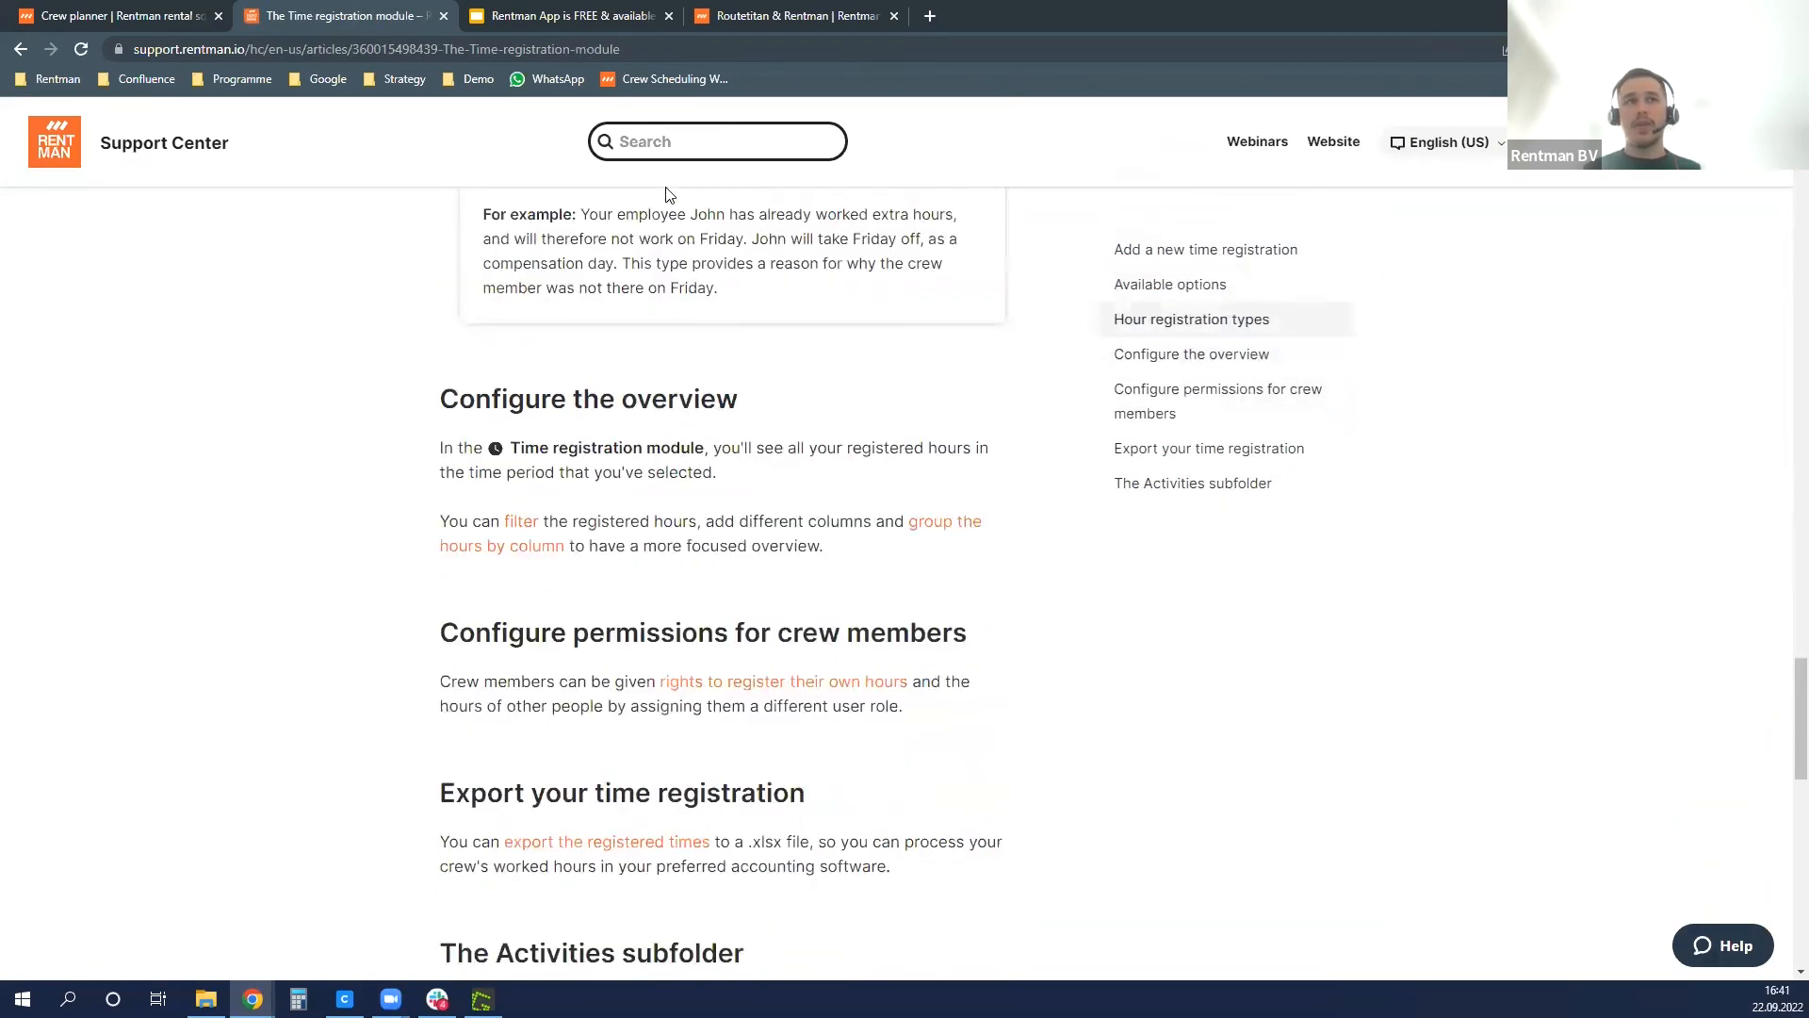
pyautogui.scroll(13, 366, 419)
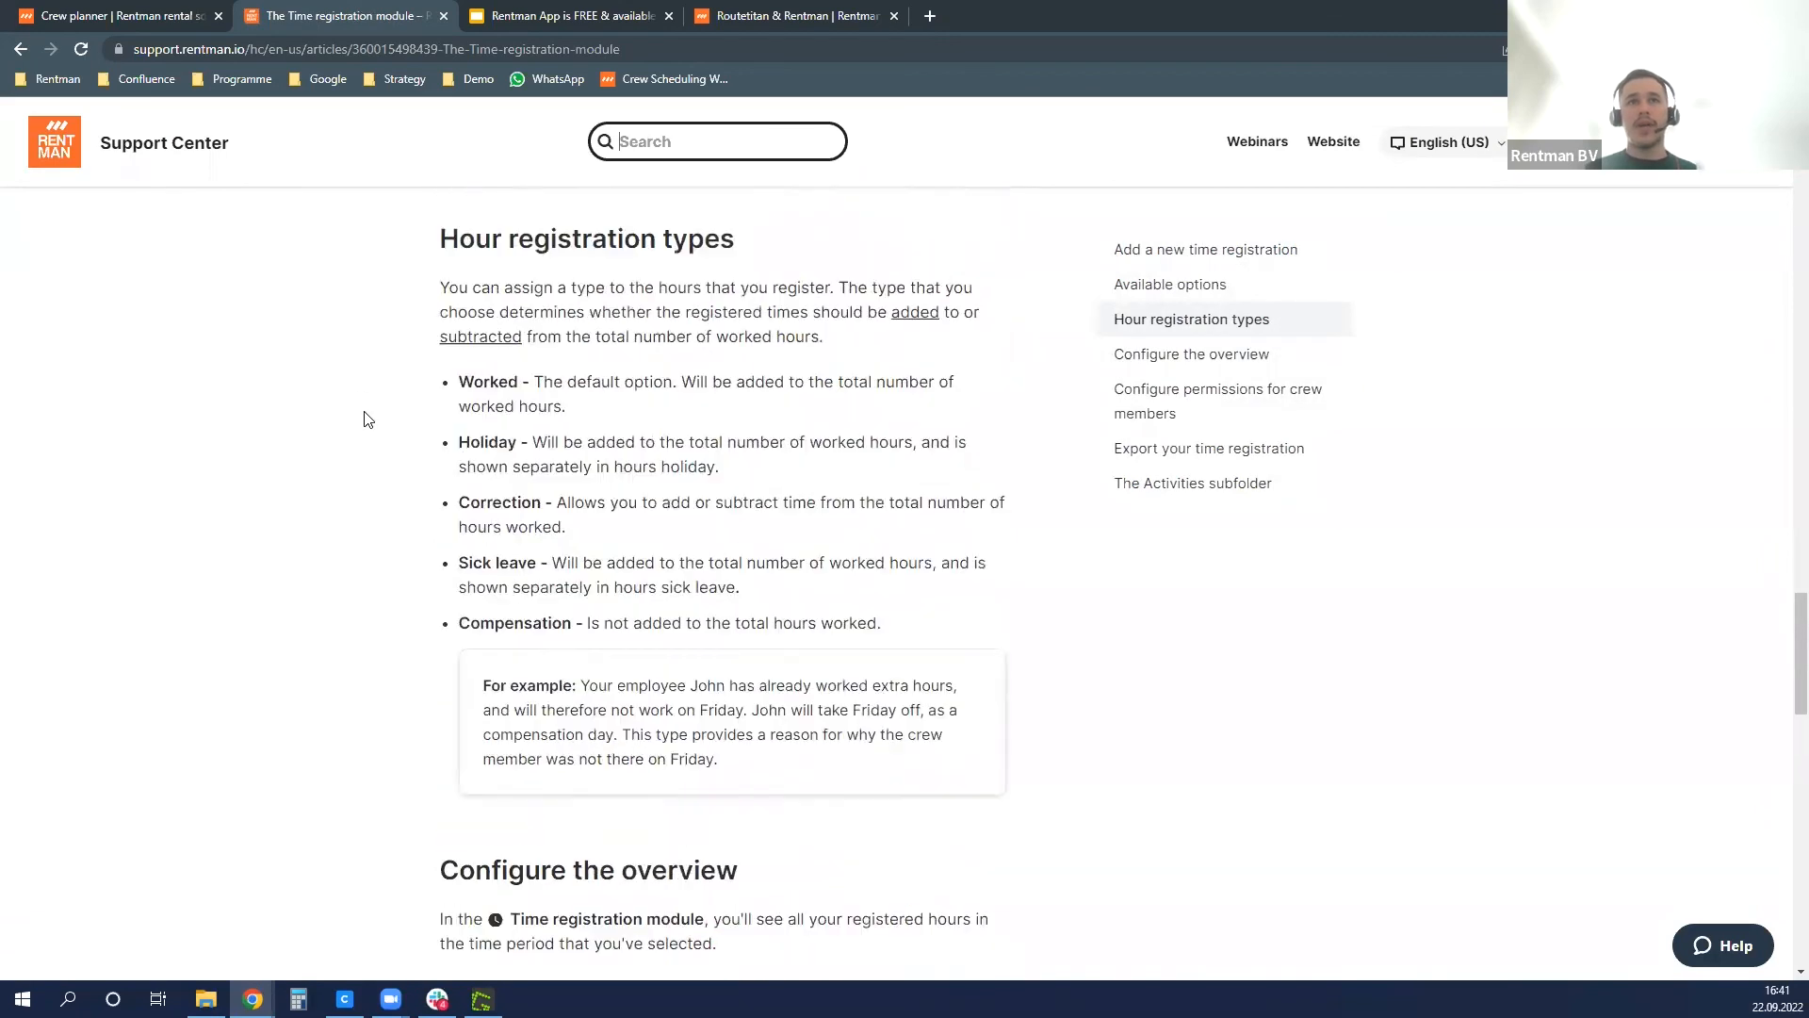
pyautogui.scroll(15, 368, 424)
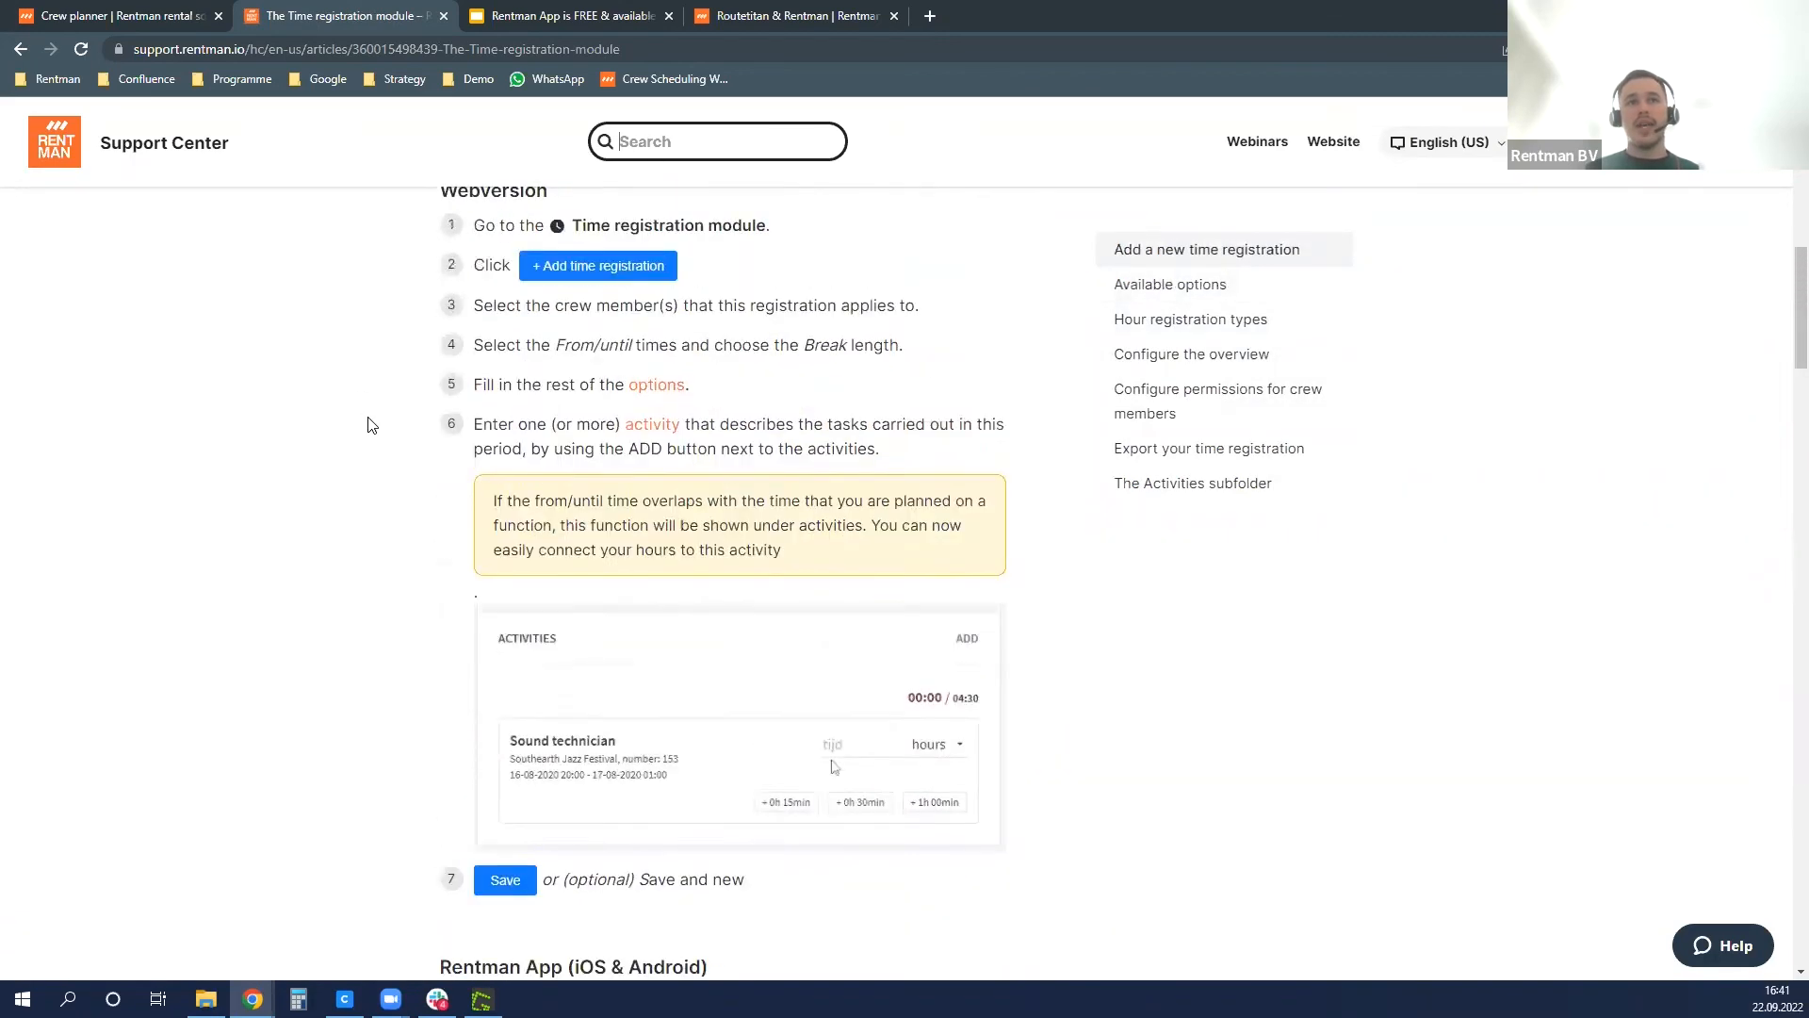
pyautogui.scroll(1, 370, 426)
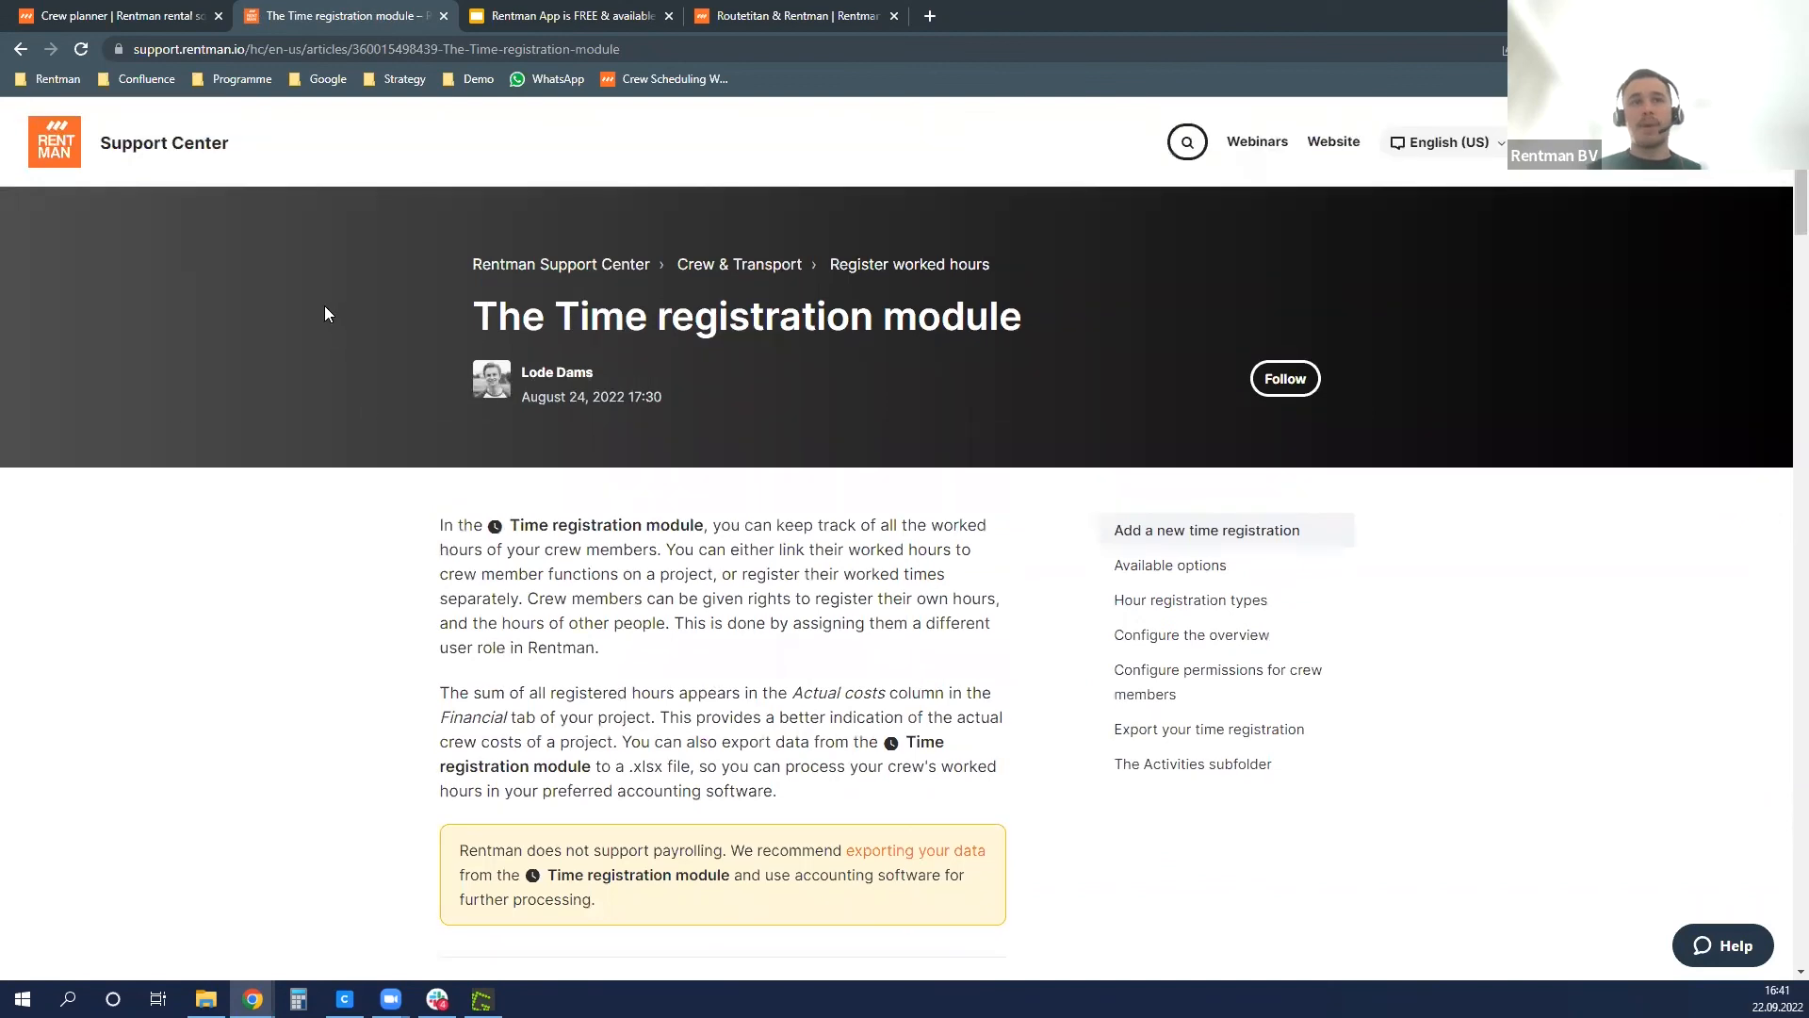
pyautogui.click(110, 10)
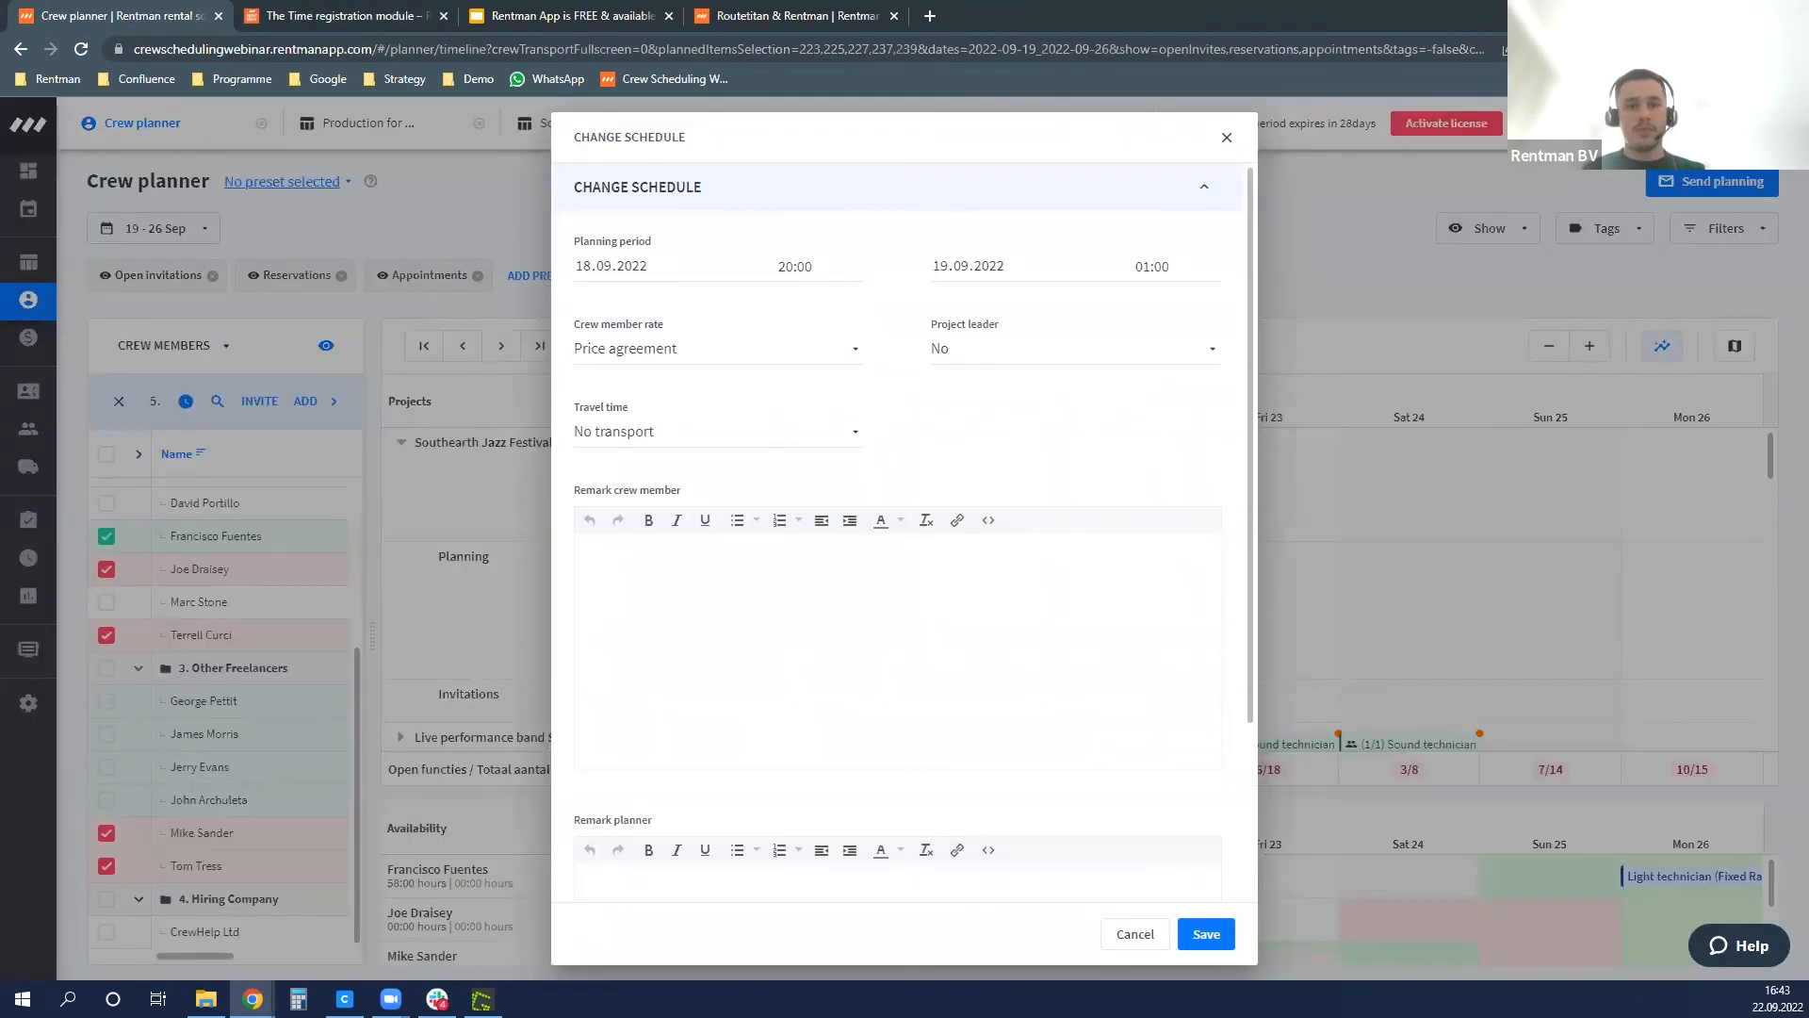